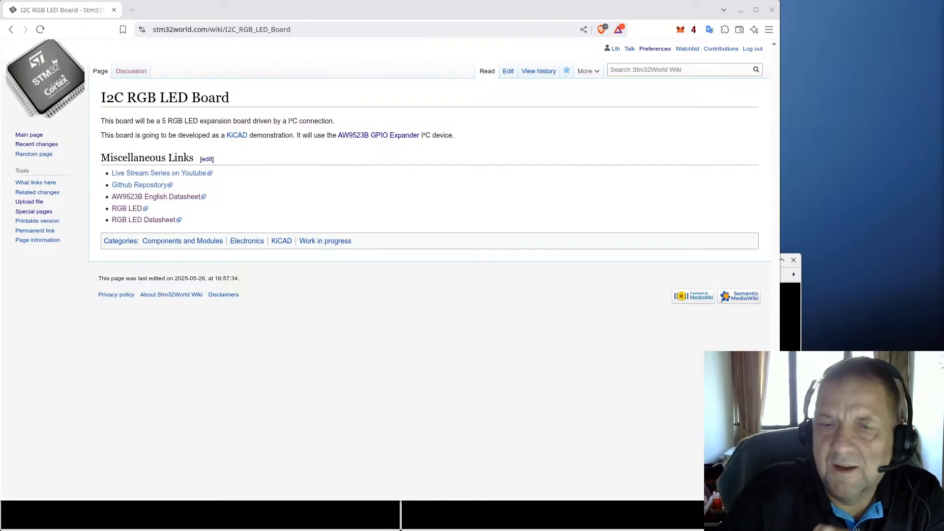
# Switch to the i2c_led schematic and examine connector J1, its pull-up resistors, the capacitors and the AW9523B connections
pyautogui.moveTo(401, 530)
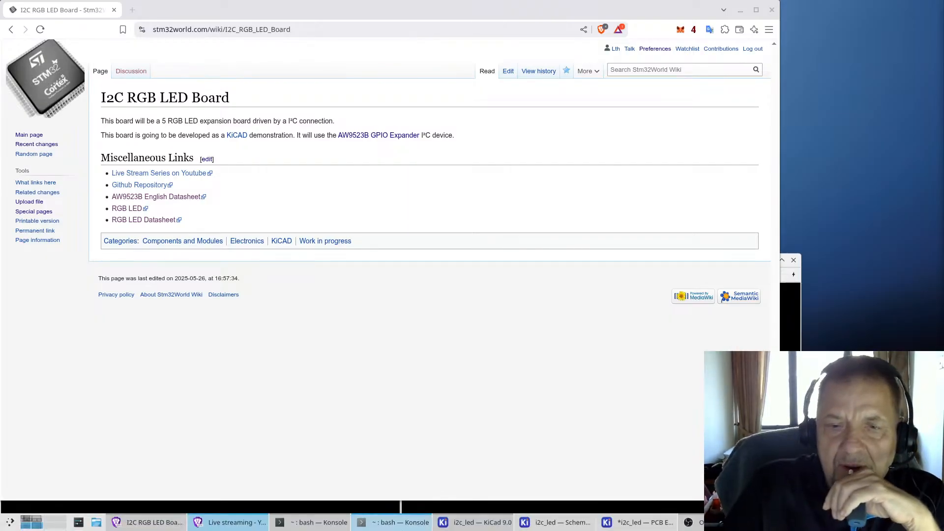
pyautogui.click(481, 525)
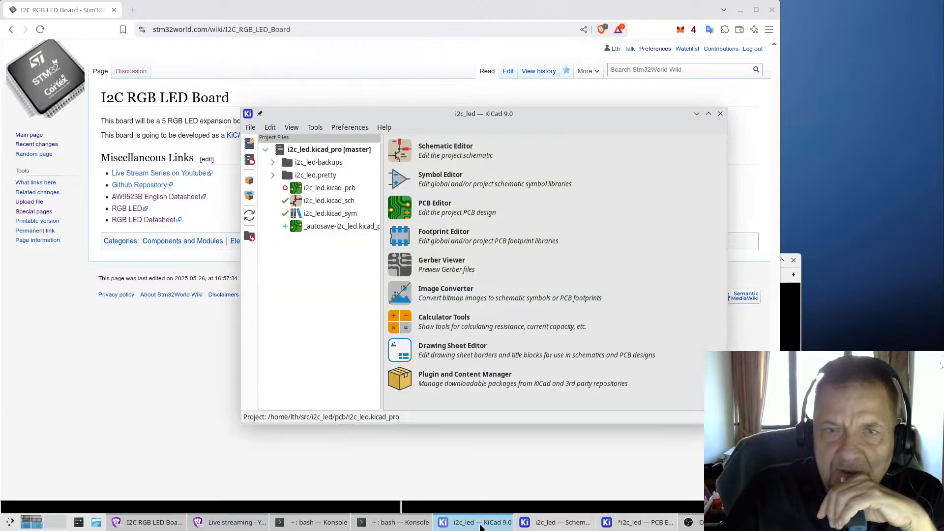
pyautogui.click(541, 523)
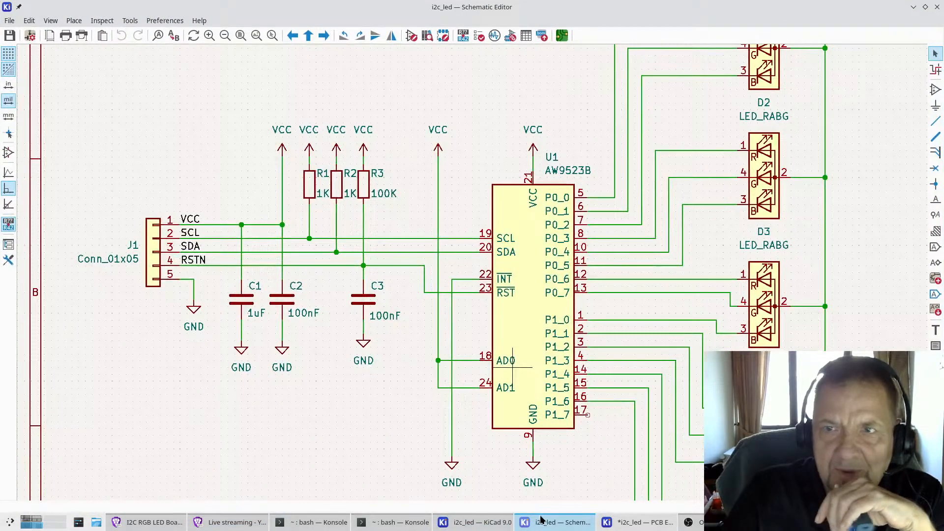
pyautogui.scroll(-5, 472, 274)
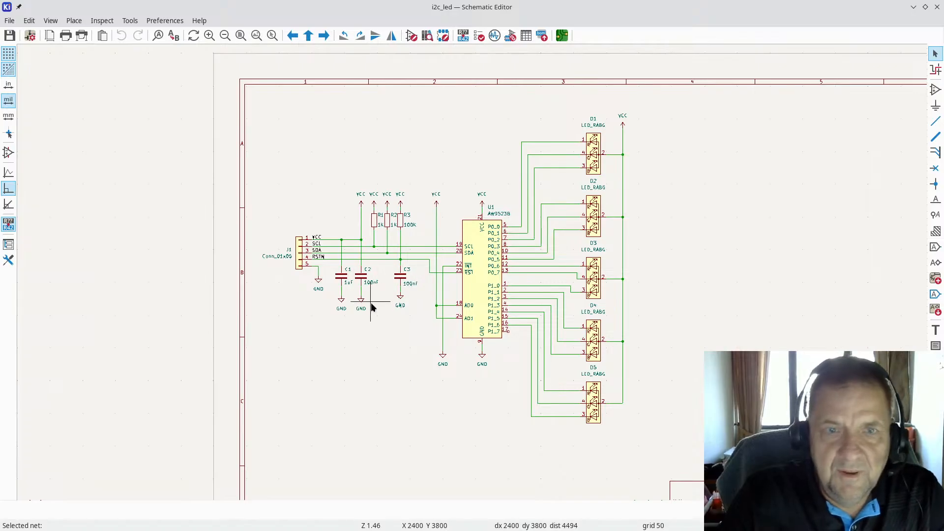
pyautogui.scroll(3, 413, 249)
pyautogui.scroll(-2, 477, 274)
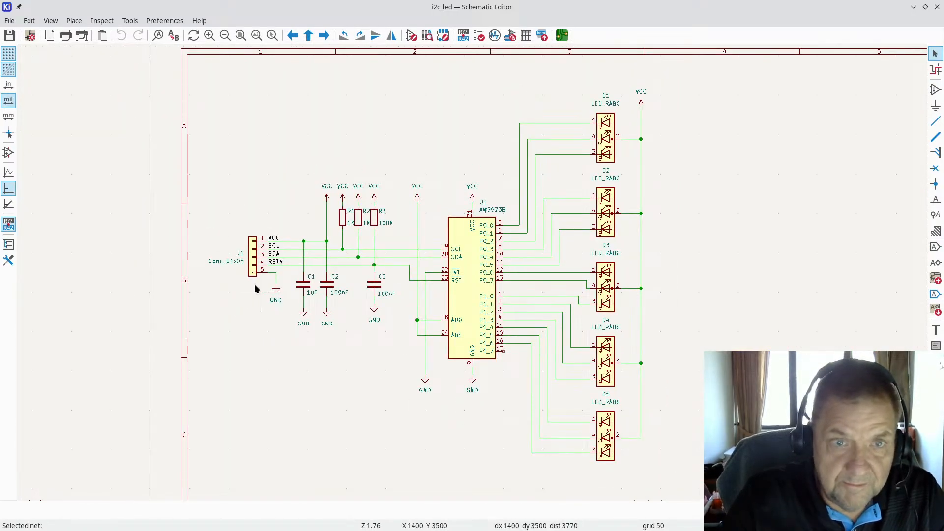
pyautogui.scroll(3, 273, 246)
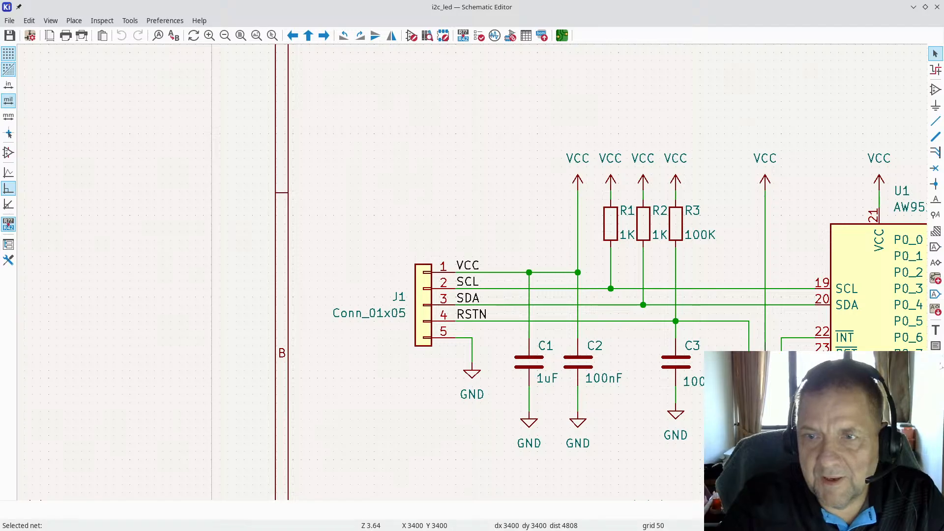
pyautogui.scroll(-3, 765, 339)
pyautogui.scroll(2, 473, 277)
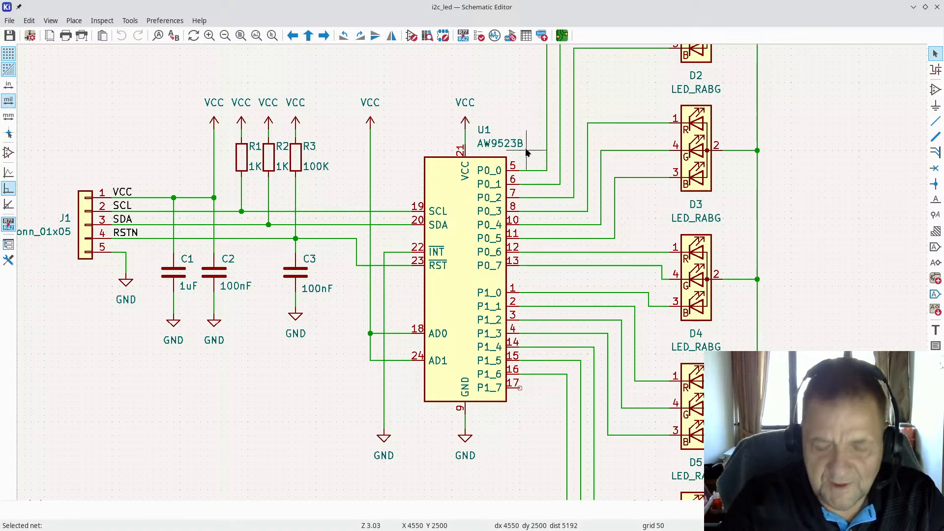
# Examine the wiring from U1's outputs to LEDs D1 through D5, including the unused P1_7 pin
pyautogui.scroll(-3, 541, 145)
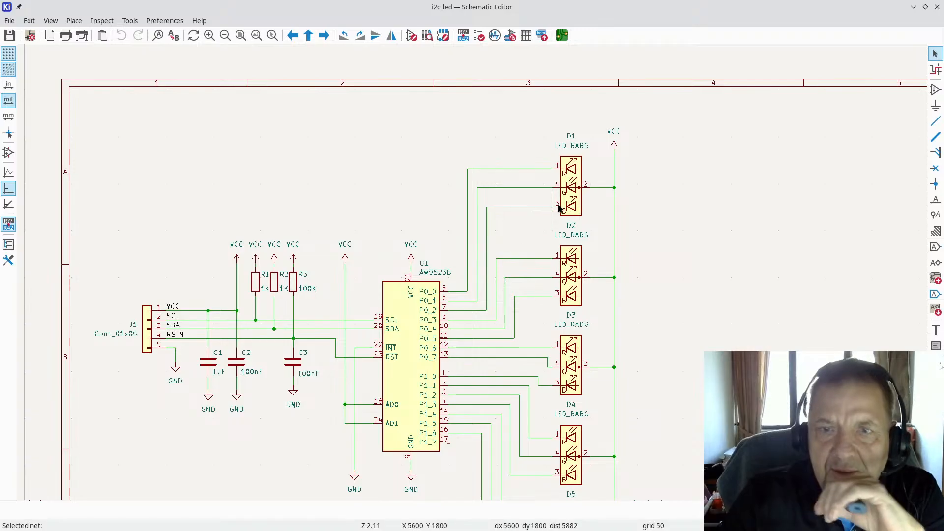
pyautogui.scroll(1, 472, 280)
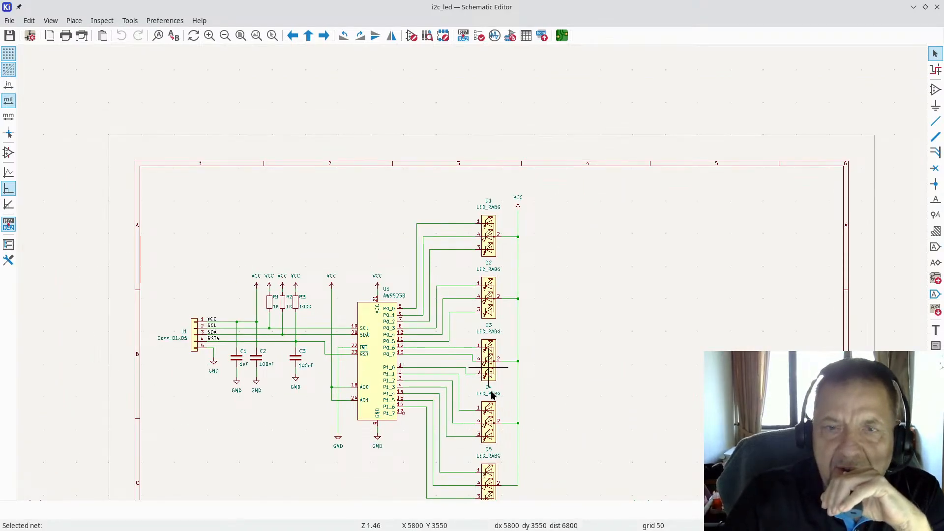
pyautogui.scroll(-1, 428, 373)
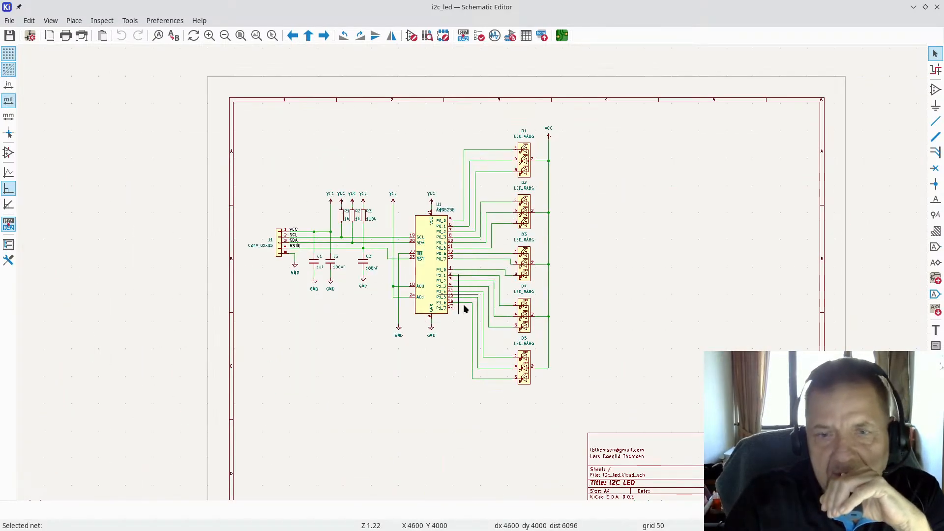
pyautogui.scroll(3, 465, 303)
pyautogui.scroll(4, 472, 275)
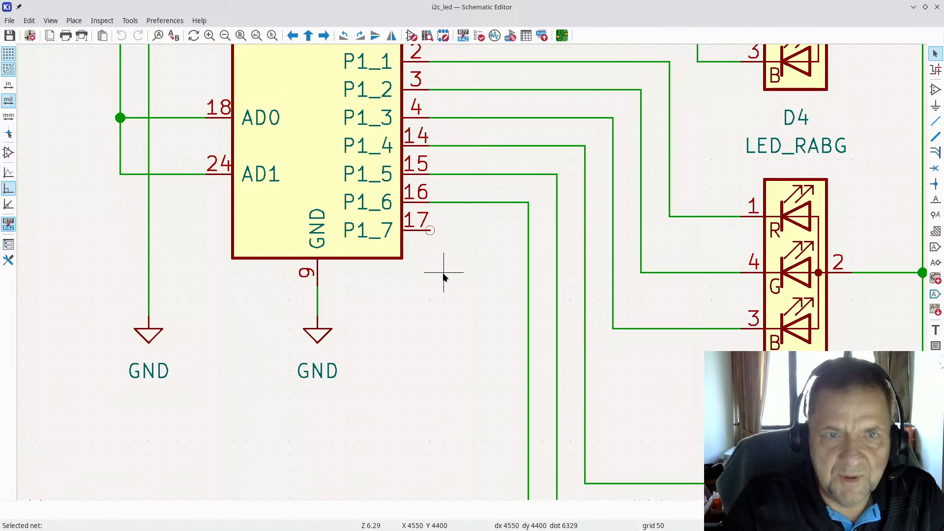
pyautogui.scroll(-4, 443, 270)
pyautogui.scroll(-1, 472, 272)
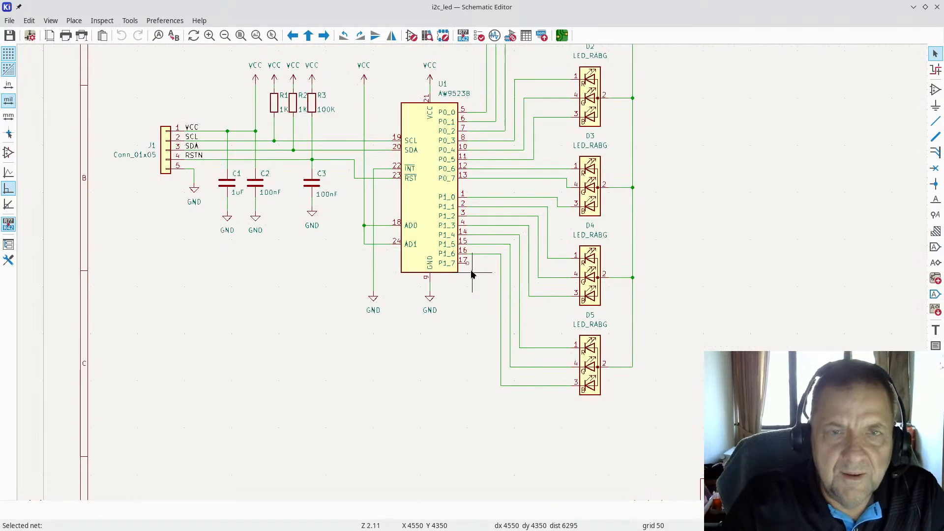
pyautogui.scroll(-1, 460, 268)
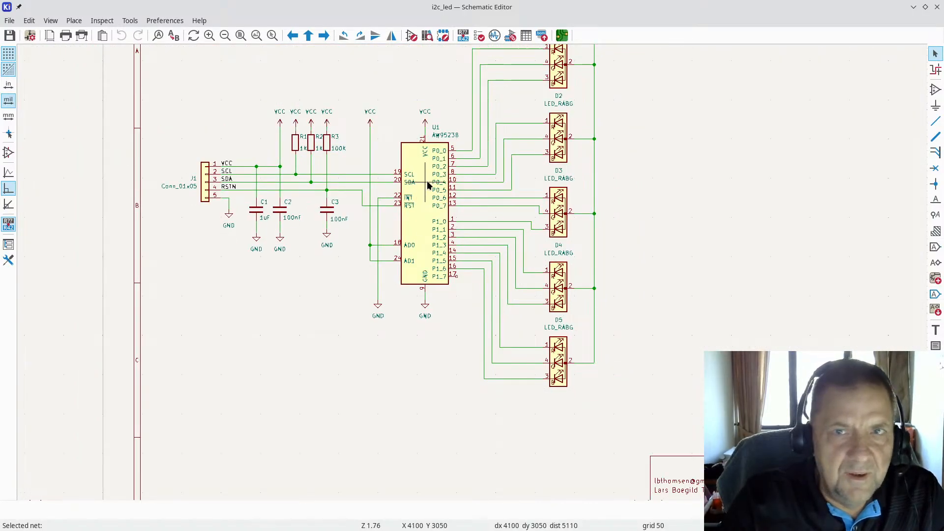
# Switch to the board layout and select the 0.6350 mm (25.00 mils) grid
pyautogui.click(560, 37)
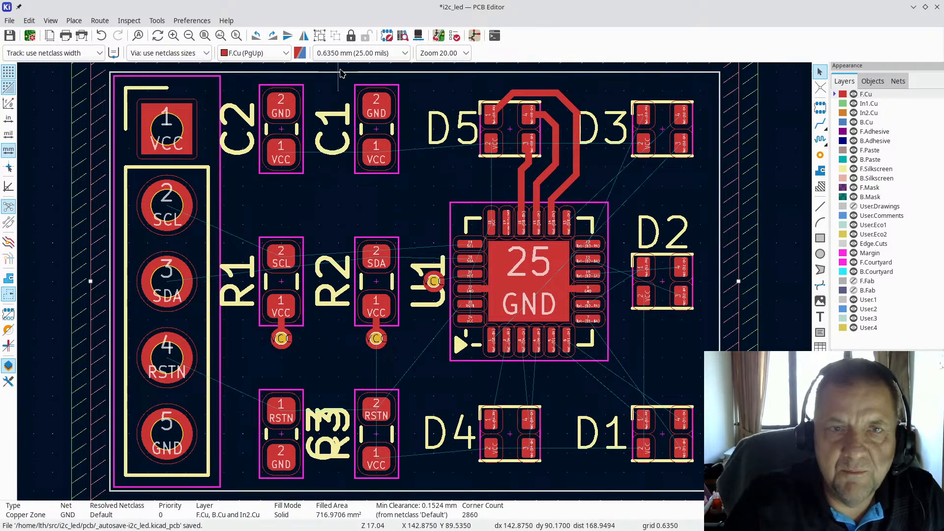
pyautogui.click(378, 52)
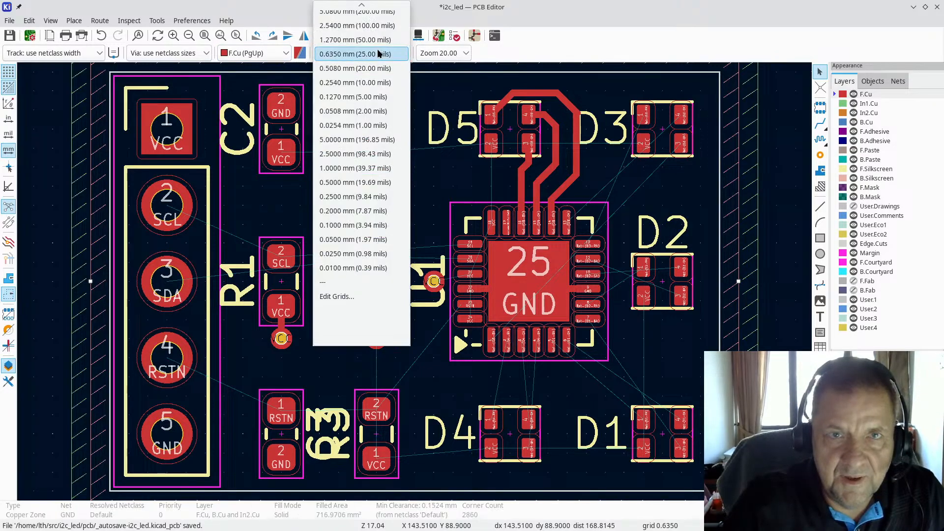
pyautogui.click(378, 54)
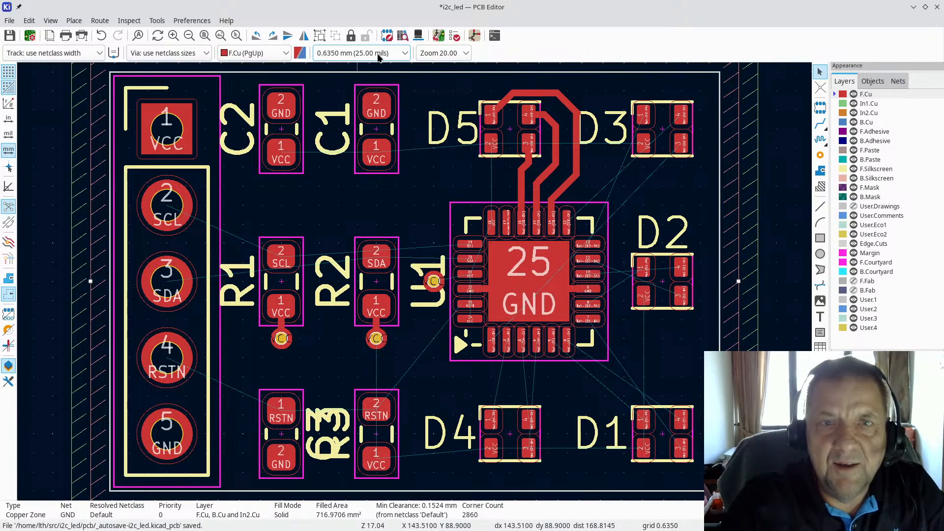
# Review the PCB Editor grid preferences, including fast grid switching and the overrides for footprints, tracks, vias and text
pyautogui.click(187, 21)
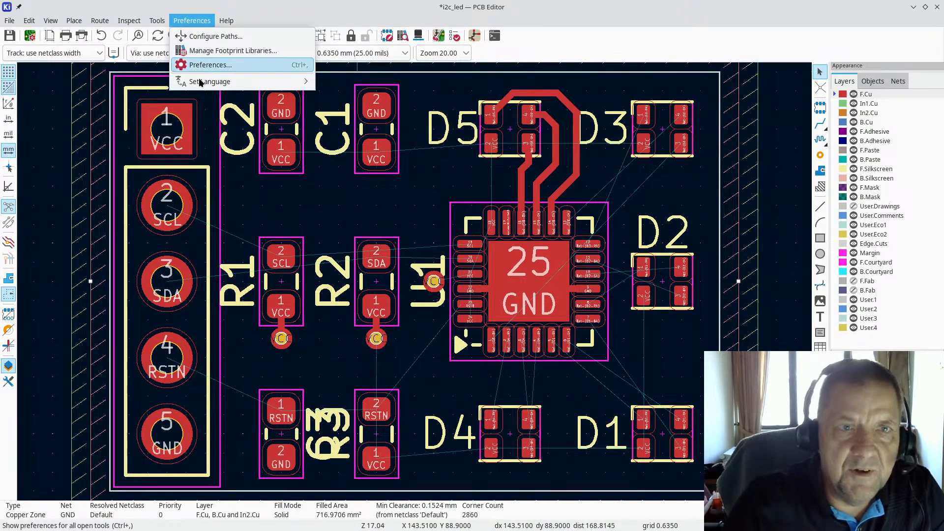
pyautogui.click(224, 65)
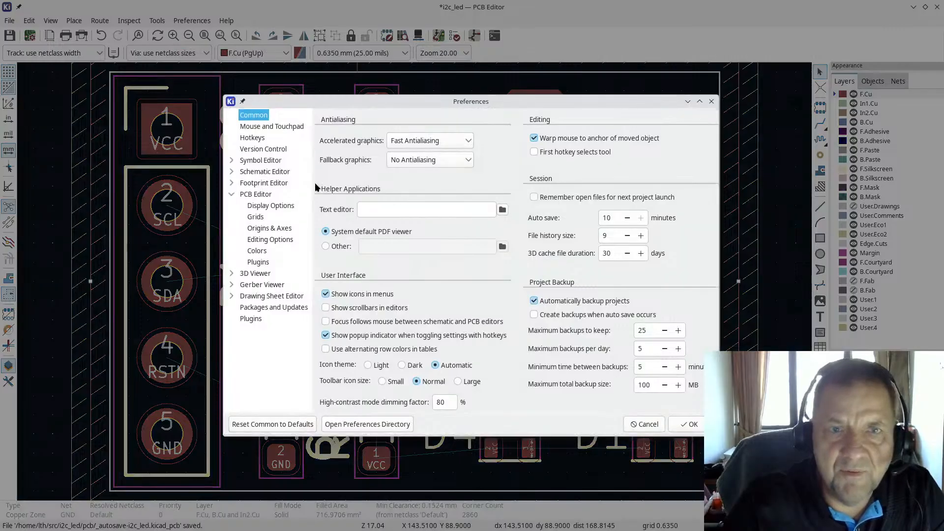
pyautogui.click(272, 198)
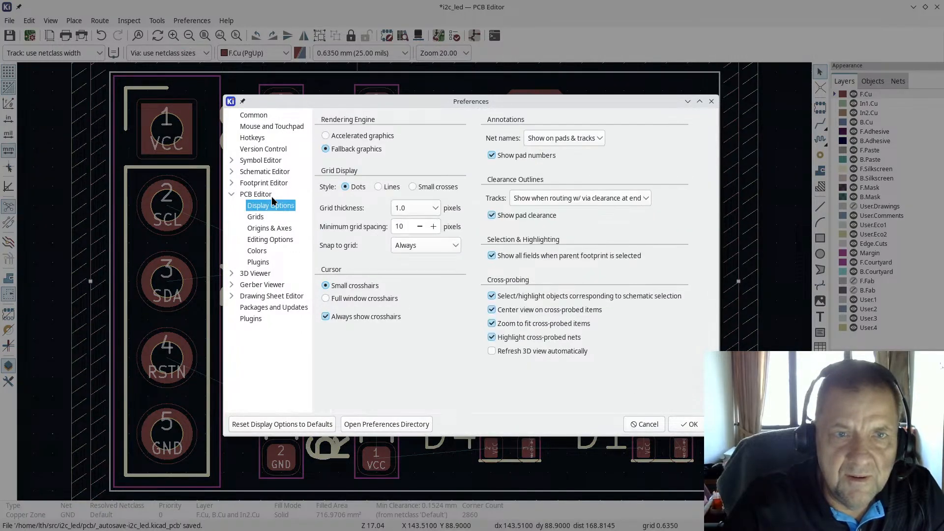
pyautogui.click(256, 217)
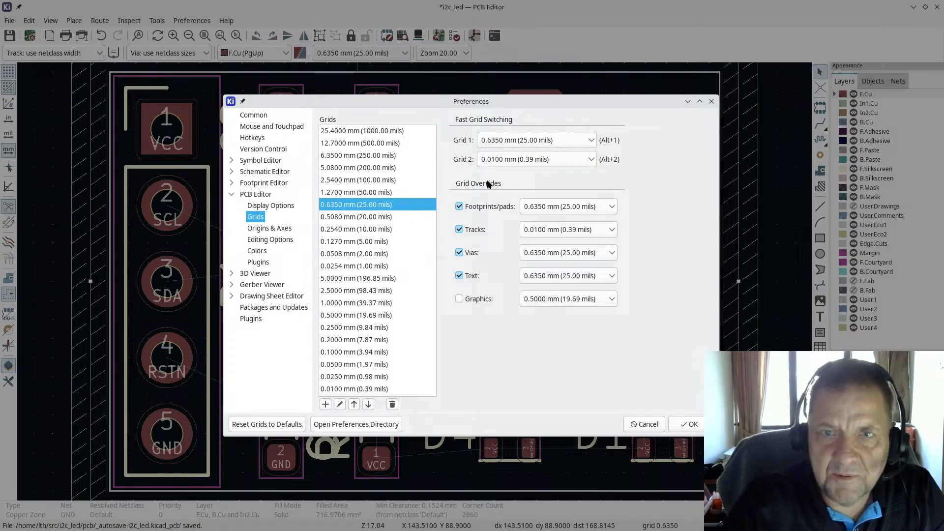
pyautogui.click(691, 422)
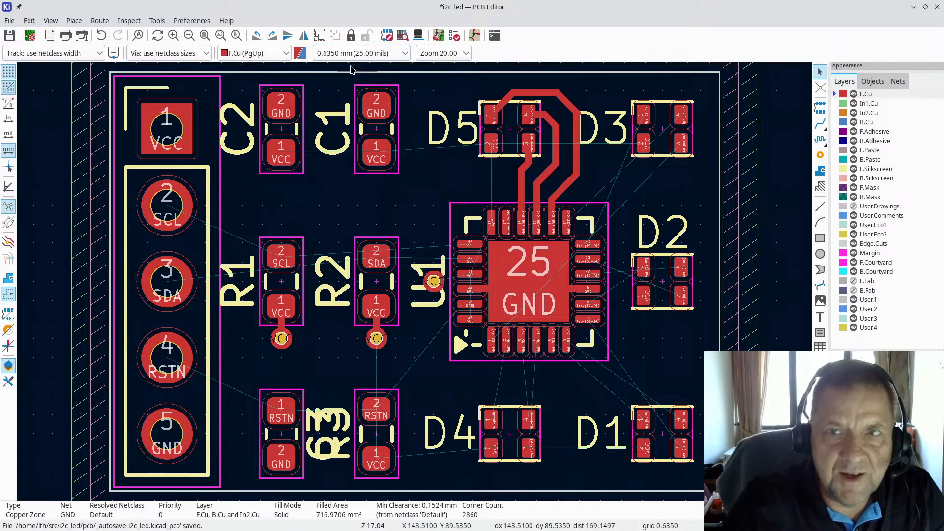
# Inspect the board outline, the zone borders around it and the component placement from the VCC pin to LED D1
pyautogui.scroll(5, 179, 156)
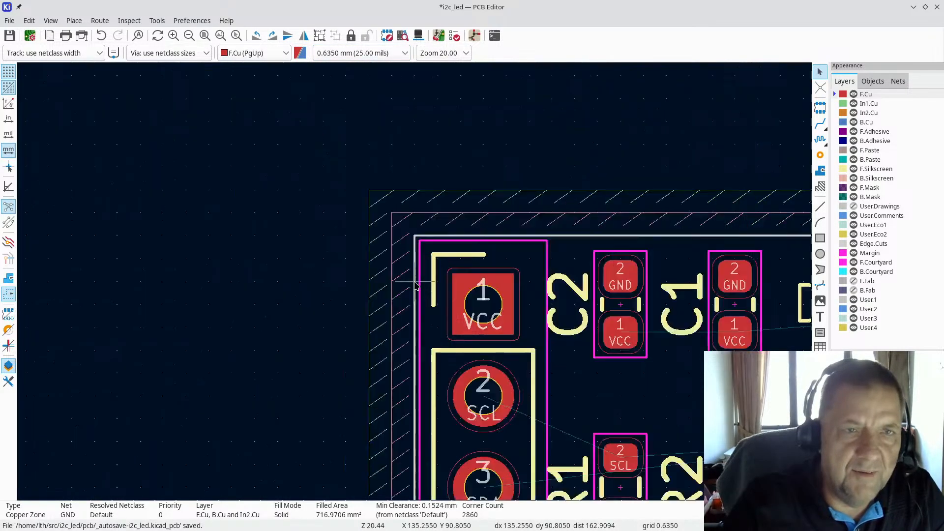
pyautogui.scroll(-2, 426, 286)
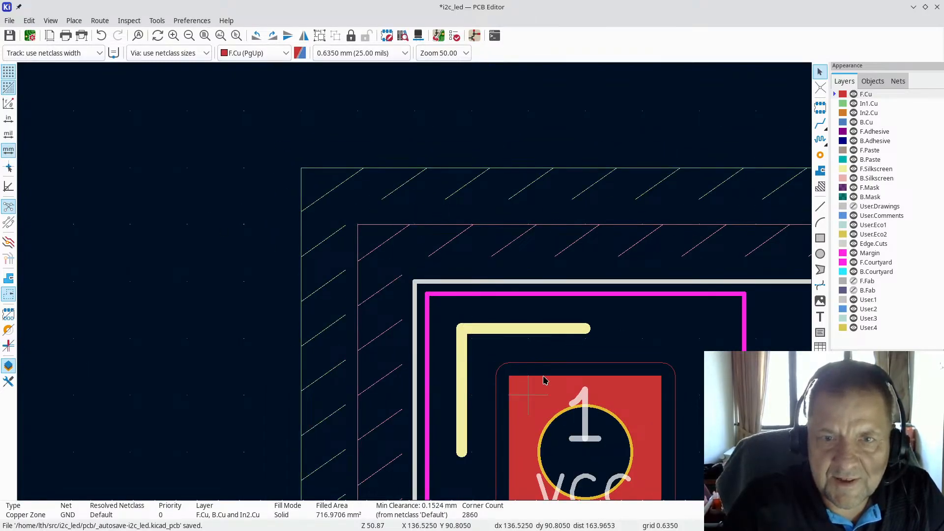
pyautogui.scroll(-2, 541, 379)
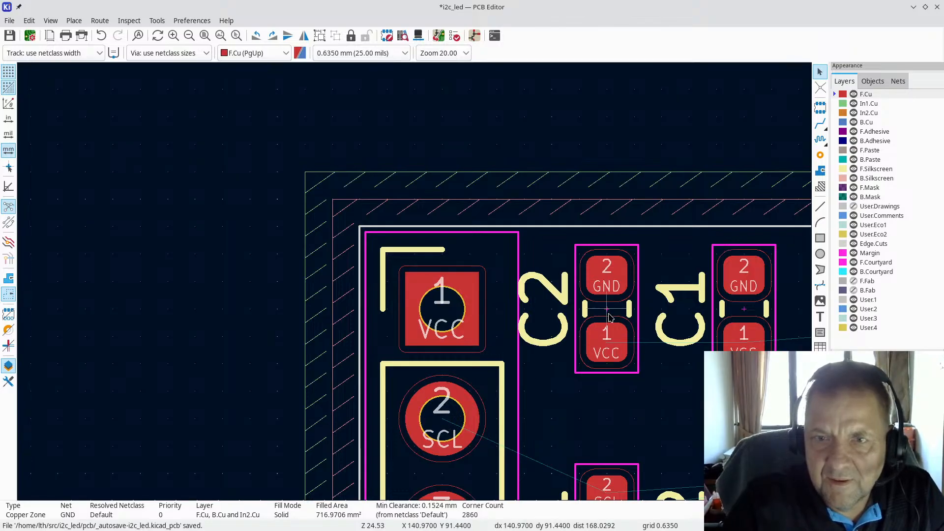
pyautogui.scroll(-2, 743, 340)
pyautogui.scroll(-2, 414, 293)
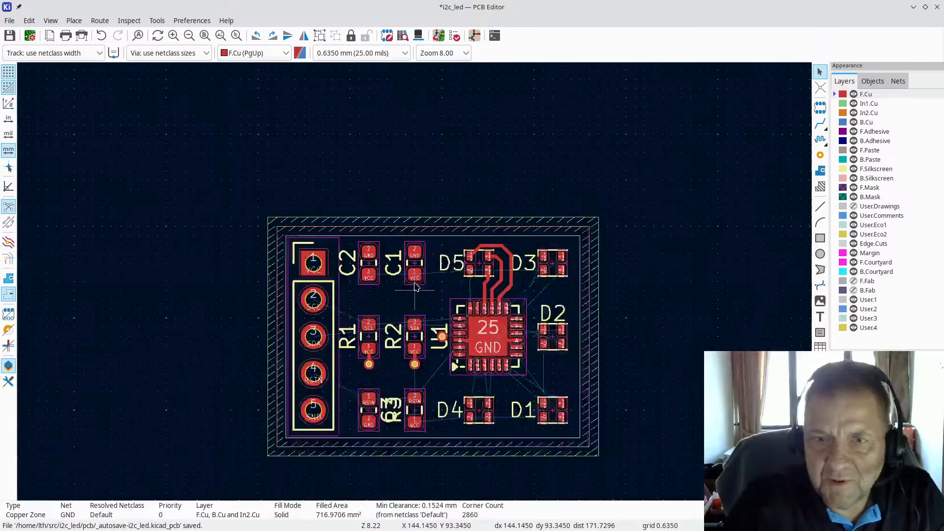
pyautogui.scroll(4, 413, 294)
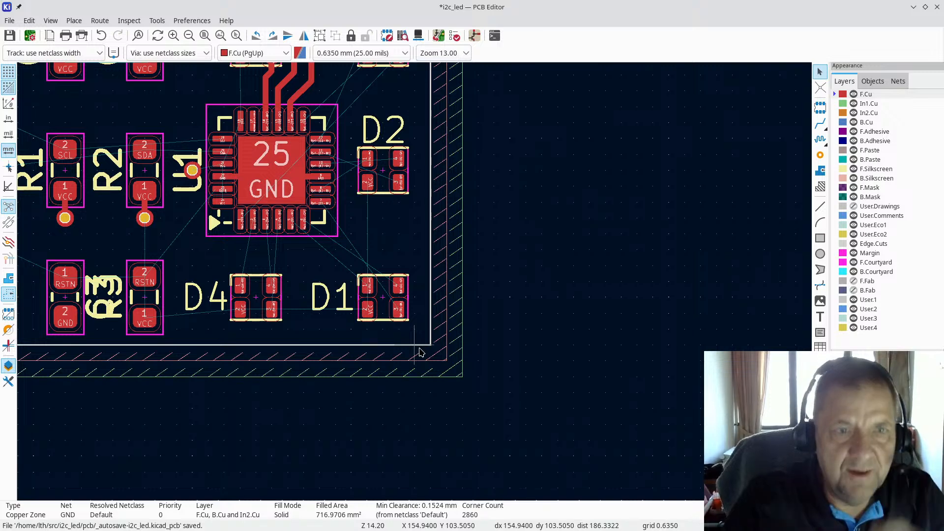
pyautogui.scroll(-1, 98, 236)
pyautogui.scroll(-1, 415, 283)
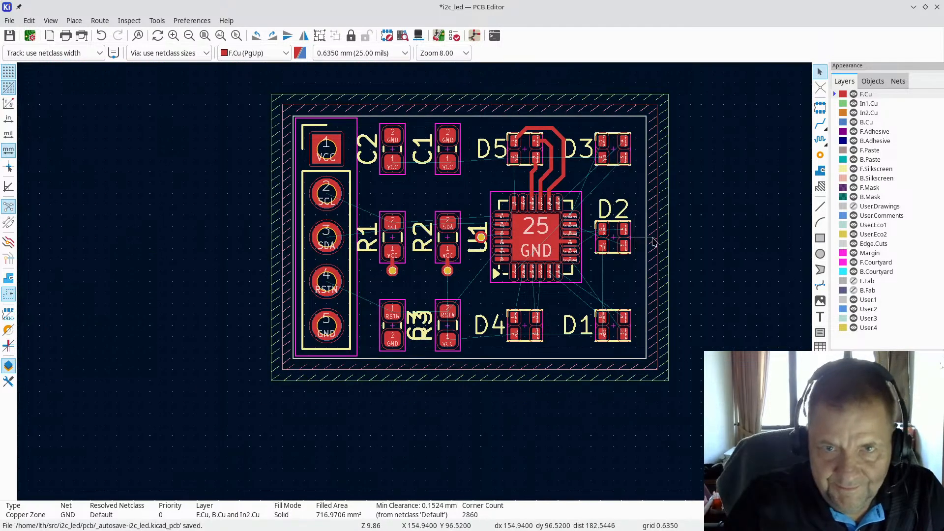
pyautogui.click(9, 21)
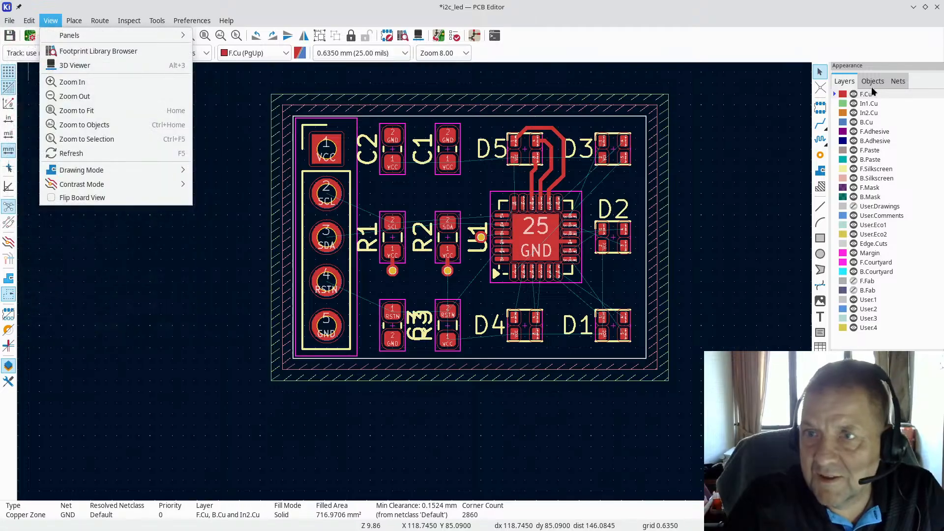
pyautogui.click(736, 245)
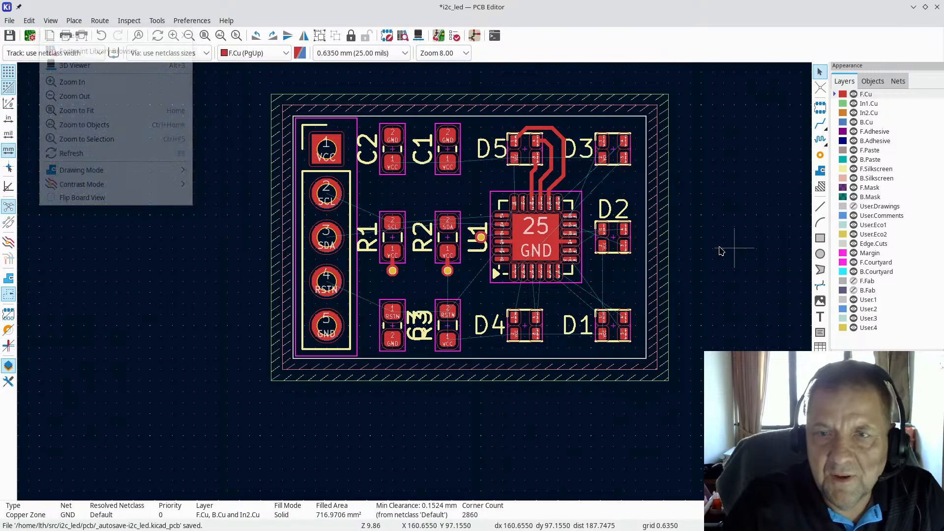
# Review the properties of the outer VCC copper zone and the inner GND copper zone around the board
pyautogui.click(668, 264)
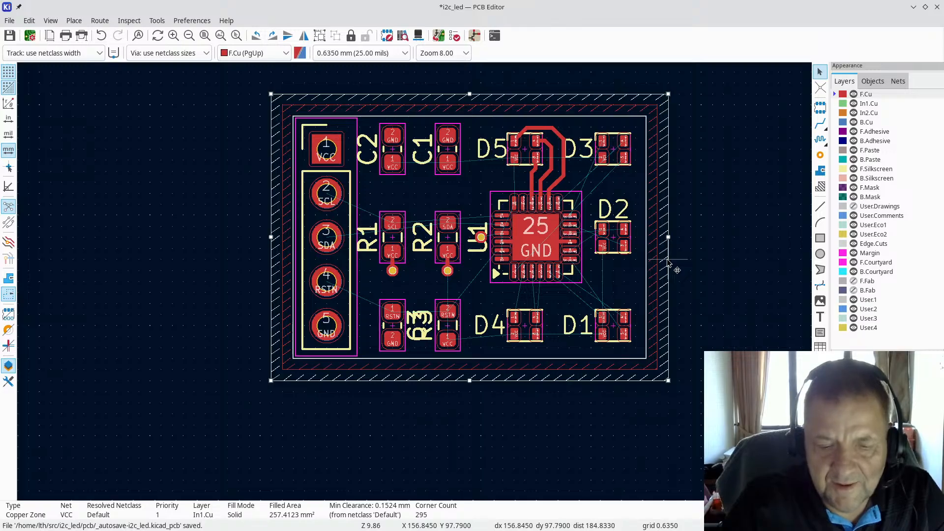
pyautogui.doubleClick(668, 264)
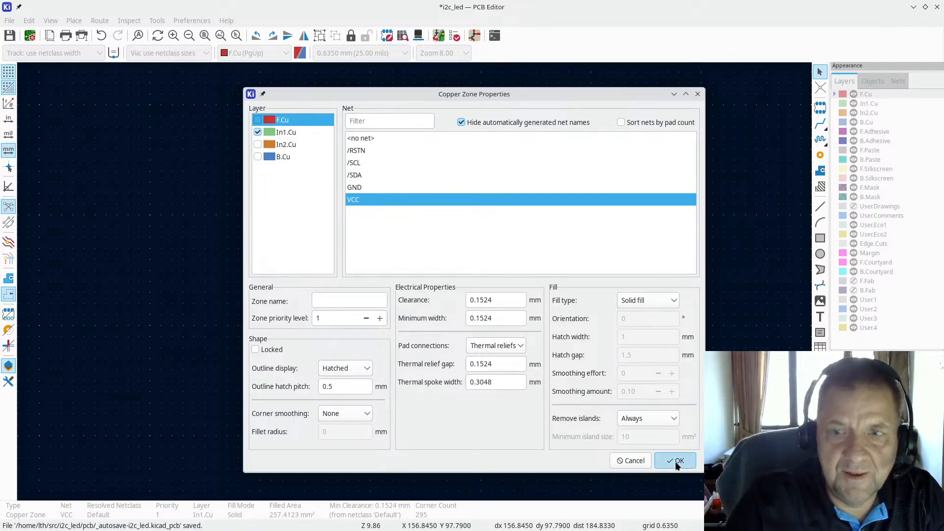
pyautogui.click(676, 462)
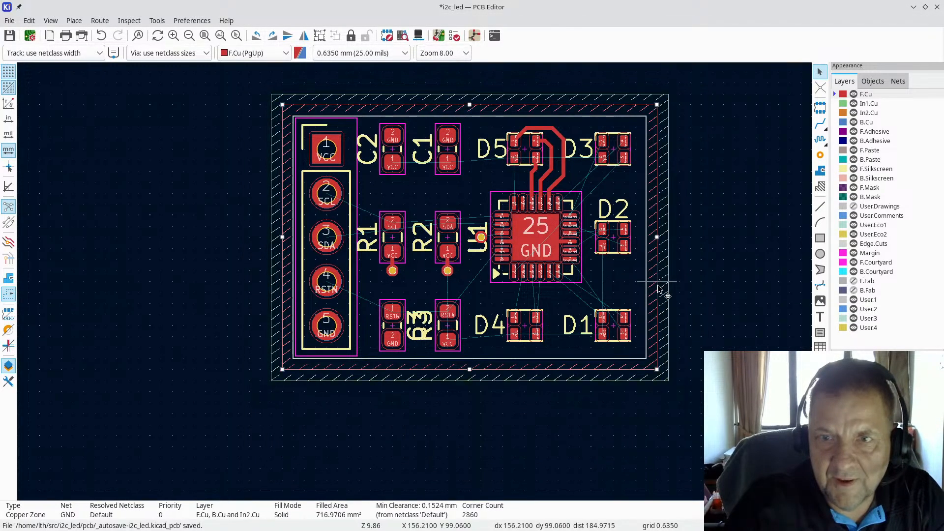
pyautogui.doubleClick(659, 290)
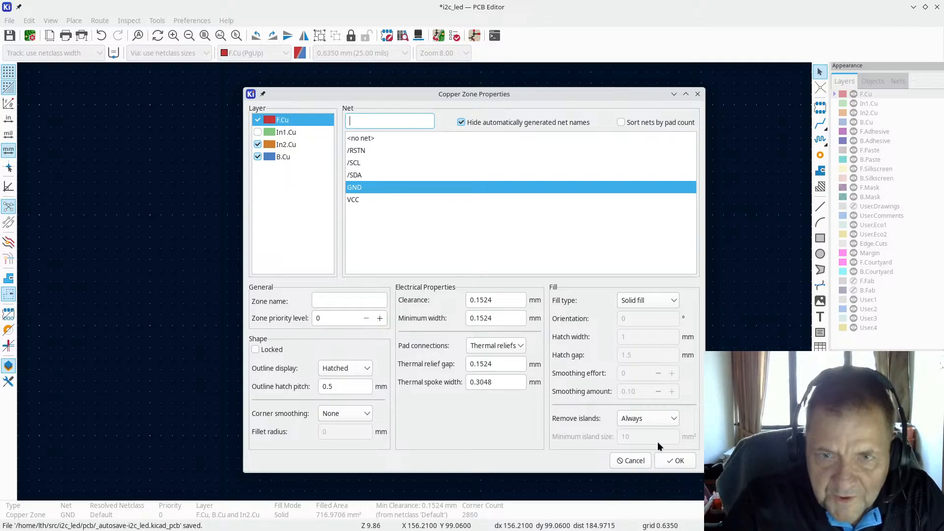
pyautogui.click(676, 461)
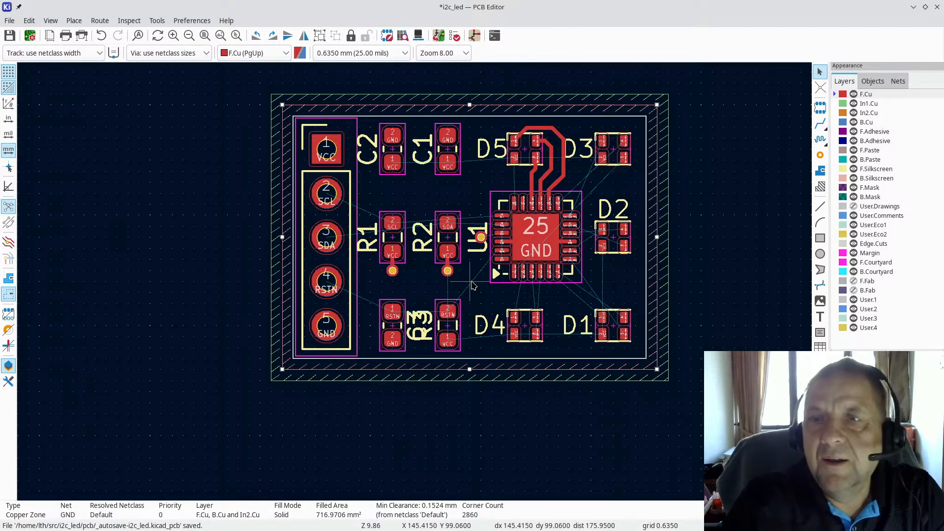
pyautogui.scroll(3, 504, 257)
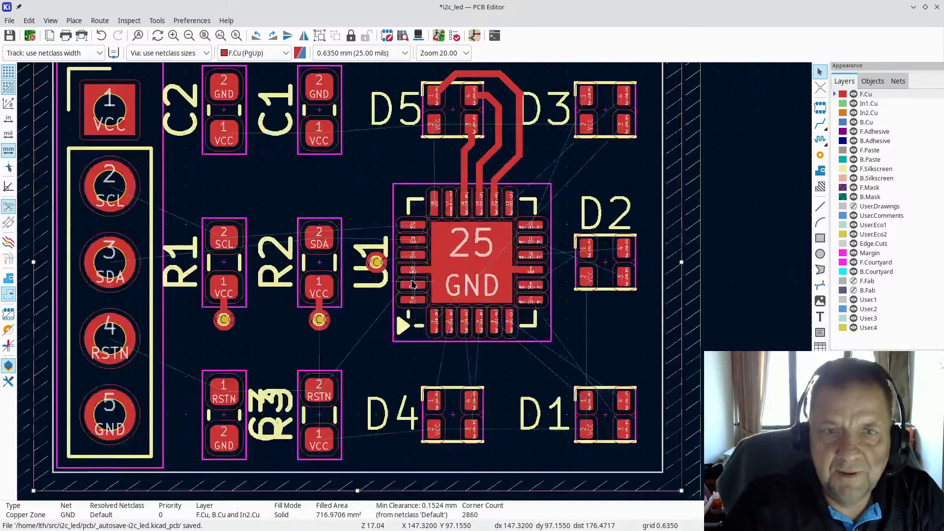
# Inspect the board in the 3D viewer from a tilted angle, including the LEDs, then return to the layout
pyautogui.scroll(-1, 407, 285)
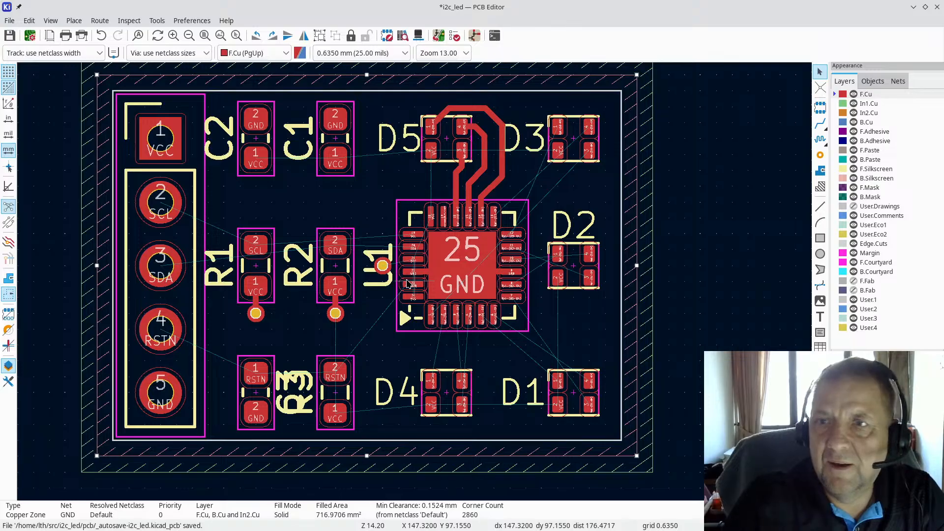
pyautogui.click(51, 20)
pyautogui.click(74, 64)
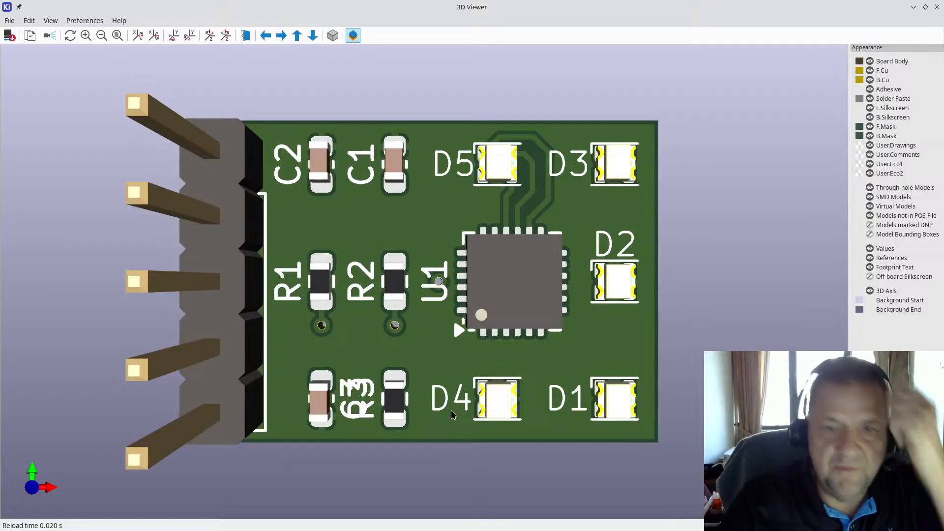
pyautogui.moveTo(431, 418); pyautogui.dragTo(442, 300)
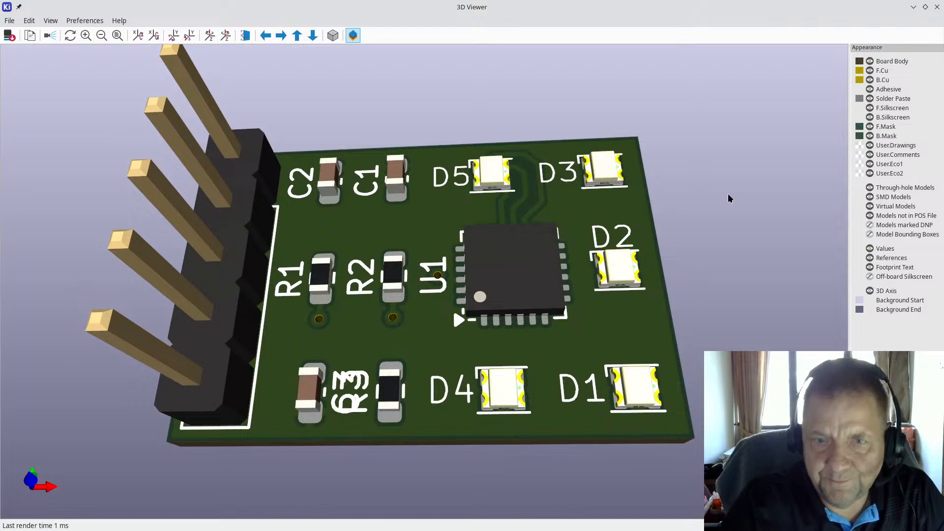
pyautogui.click(937, 7)
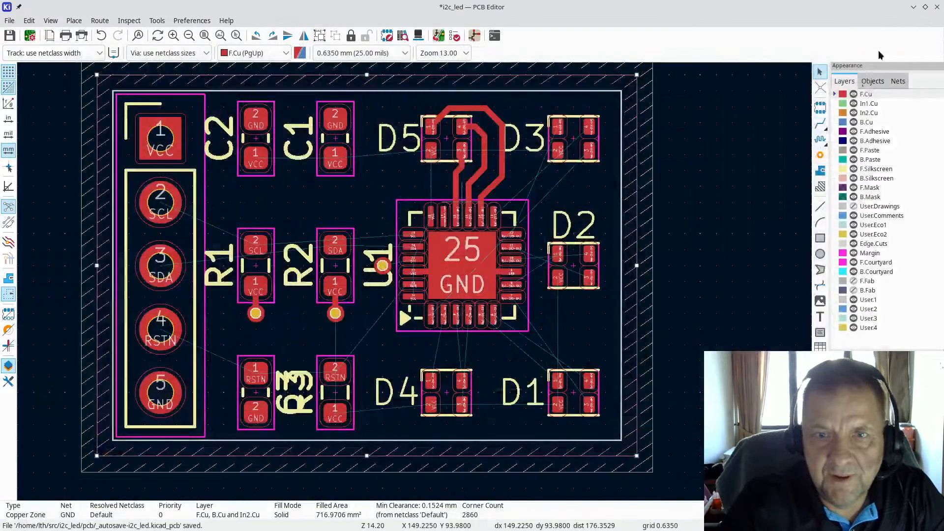
# Switch to the Konsole terminal and change to the tmp directory
pyautogui.click(913, 7)
pyautogui.click(914, 6)
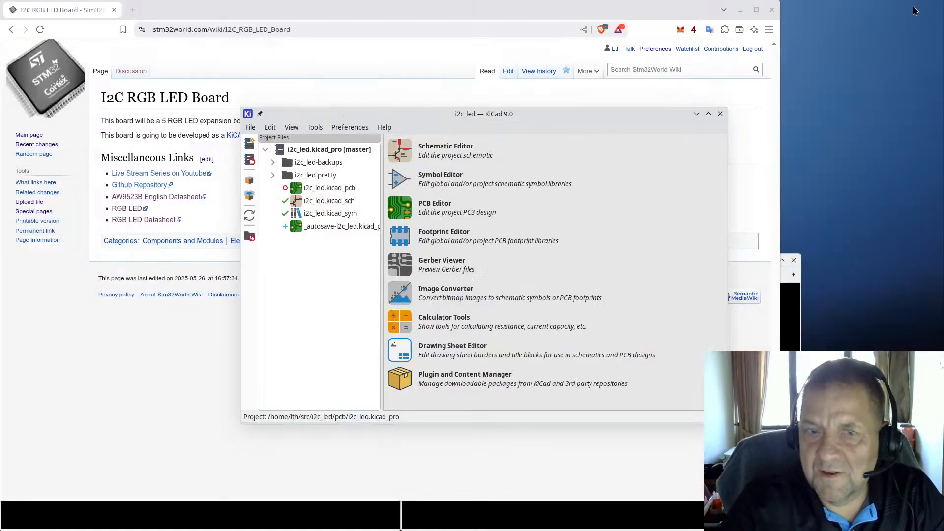
pyautogui.click(555, 510)
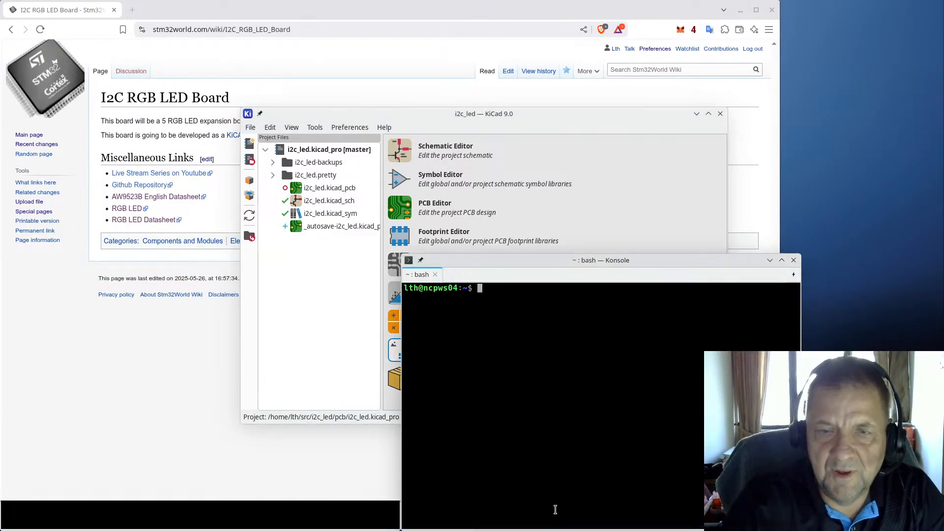
pyautogui.write('cd tm')
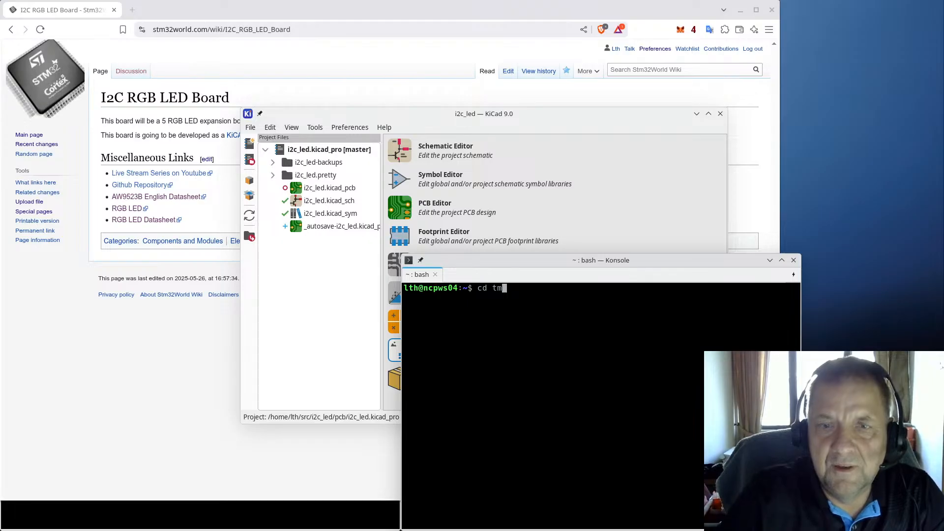
pyautogui.write('p')
pyautogui.press('Return')
# Find the easyeda2kicad command by name completion and run it without arguments to check its usage
pyautogui.write('easy')
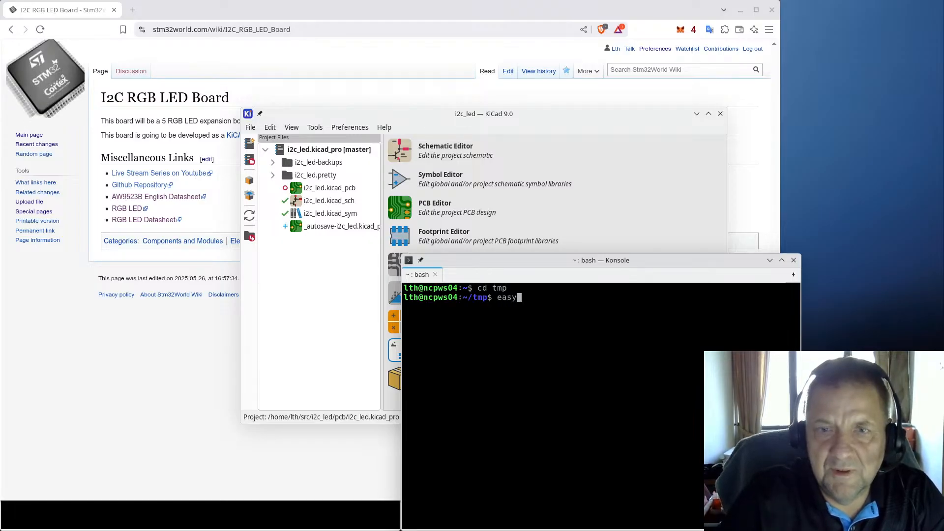
pyautogui.press('Tab')
pyautogui.press('Tab')
pyautogui.press('Tab')
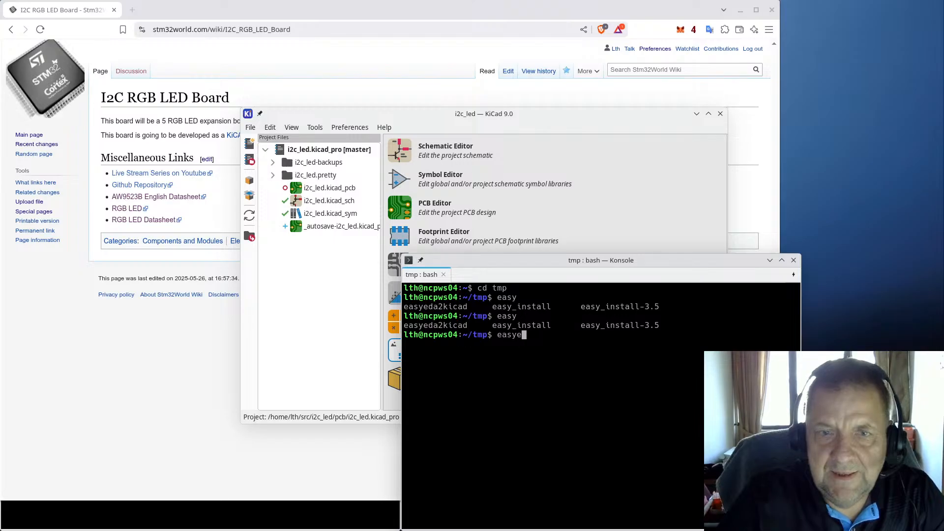
pyautogui.write('eda2')
pyautogui.press('Tab')
pyautogui.press('Return')
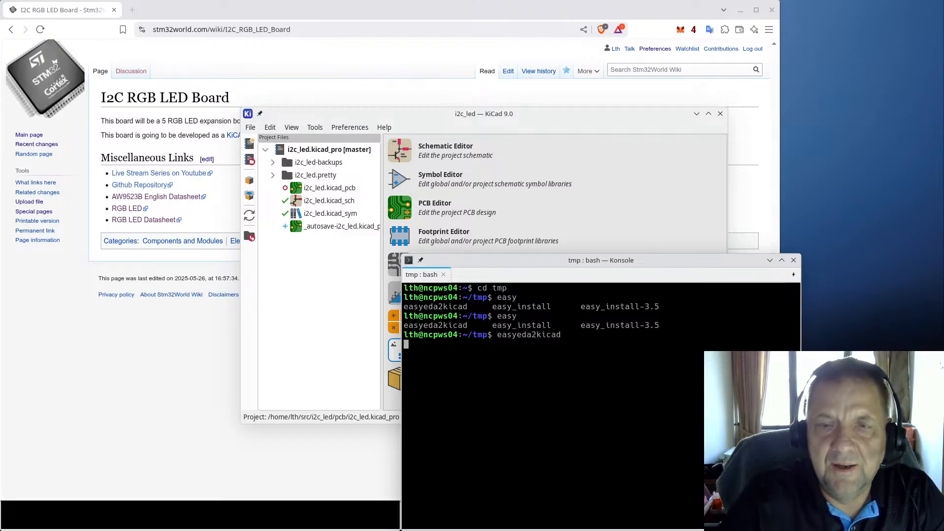
# Start a new easyeda2kicad command with the --lcsc_id option, leaving it ready for a part number
pyautogui.press('Up')
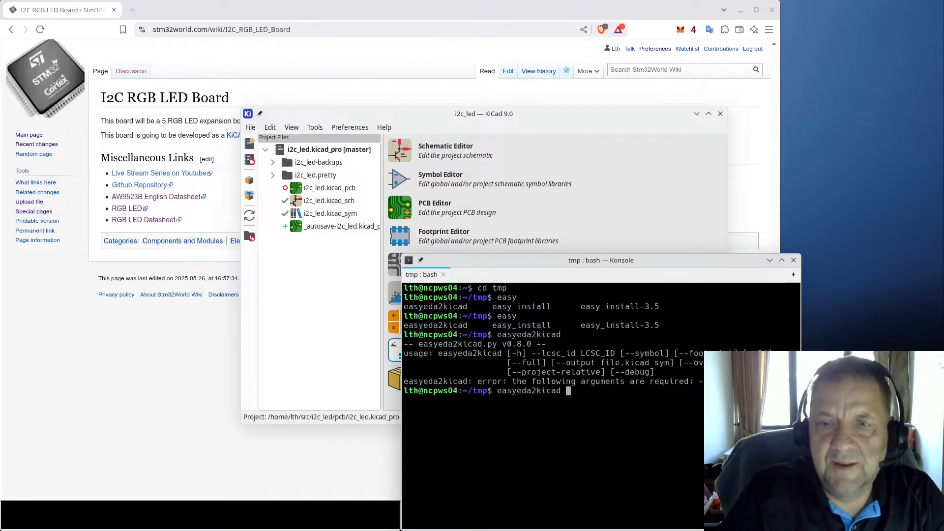
pyautogui.write('--lcsc')
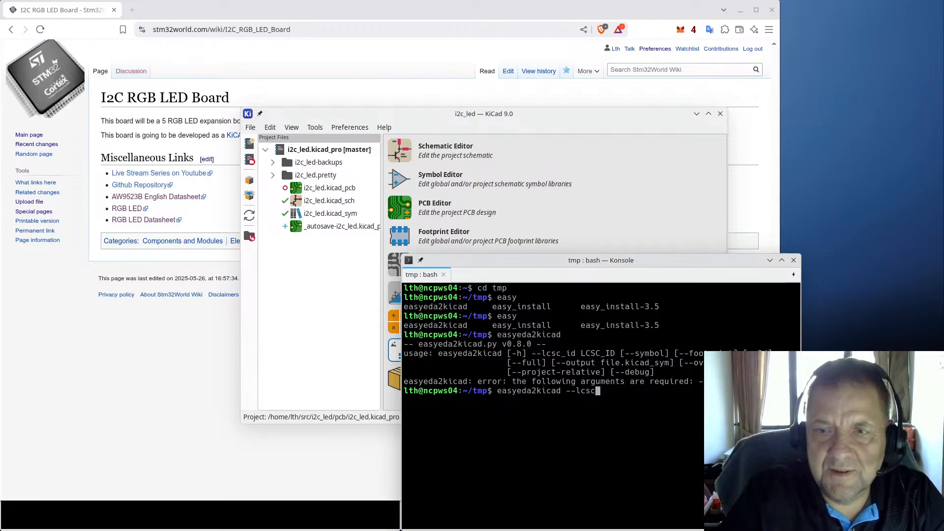
pyautogui.write('_id')
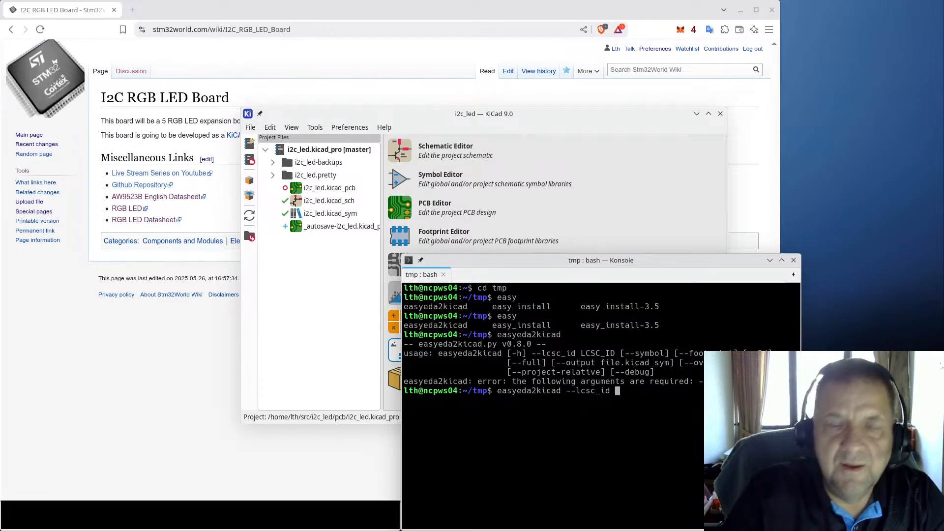
# Switch to the Schematic Editor and copy the LCSC part number C965840 from the symbol properties of LED D3
pyautogui.moveTo(499, 528)
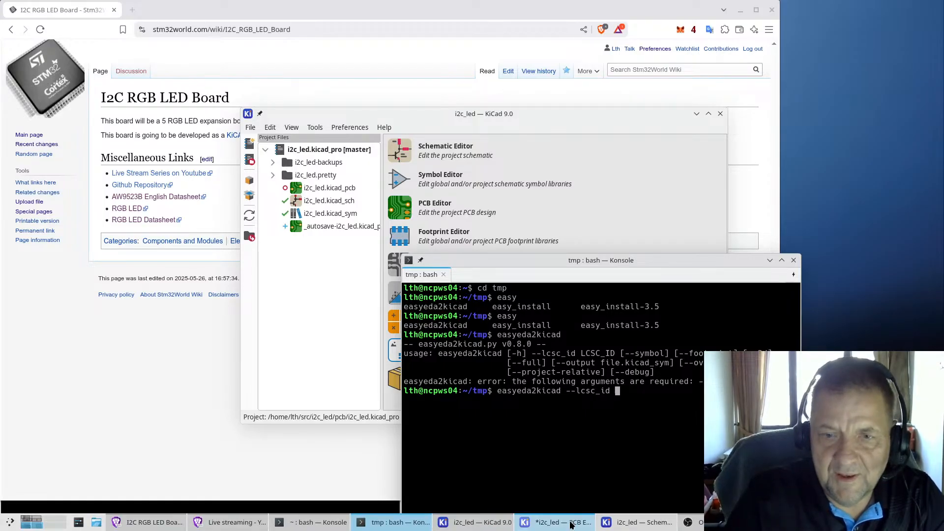
pyautogui.click(569, 523)
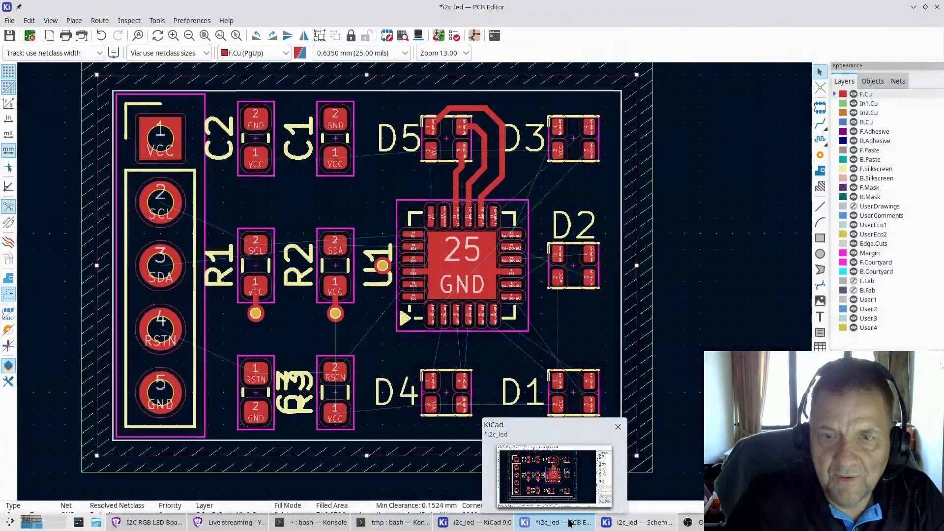
pyautogui.click(634, 523)
pyautogui.scroll(3, 444, 196)
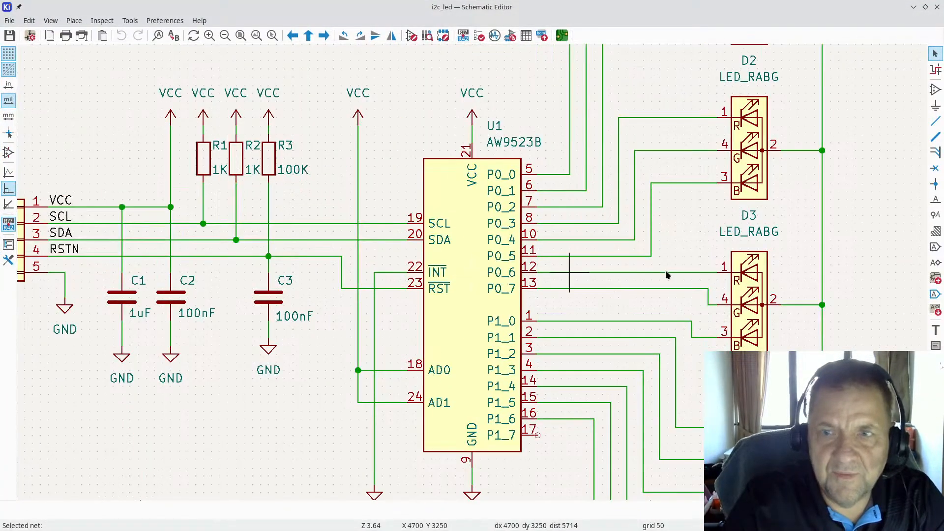
pyautogui.doubleClick(750, 282)
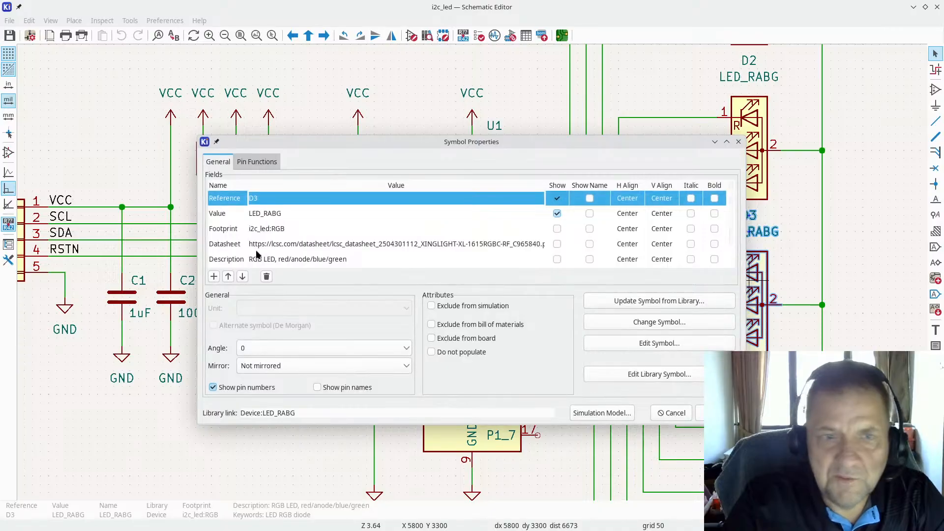
pyautogui.scroll(-1, 256, 254)
pyautogui.click(267, 250)
pyautogui.hotkey('ctrl', 'c')
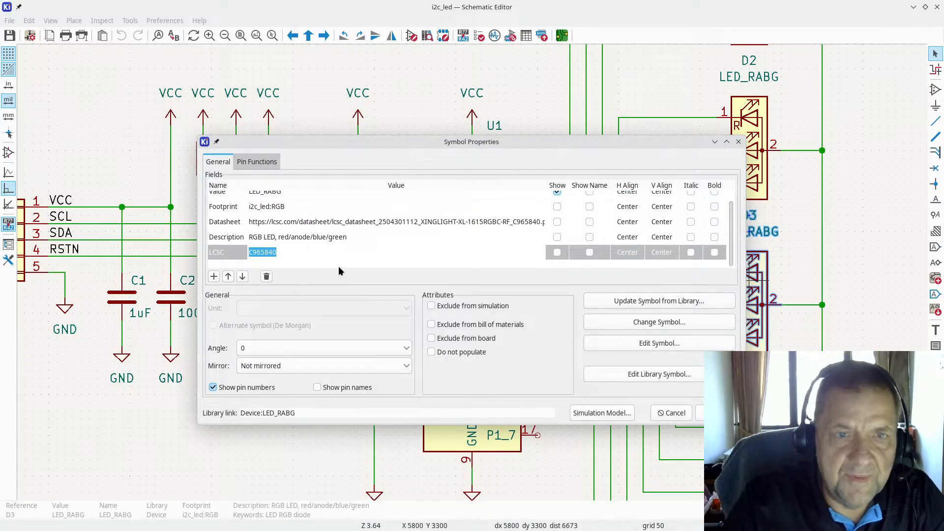
pyautogui.click(673, 414)
# Back in the terminal, complete the command with part number C965840 and the --3d option and run it
pyautogui.hotkey('alt', 'Tab')
pyautogui.hotkey('alt', 'Tab')
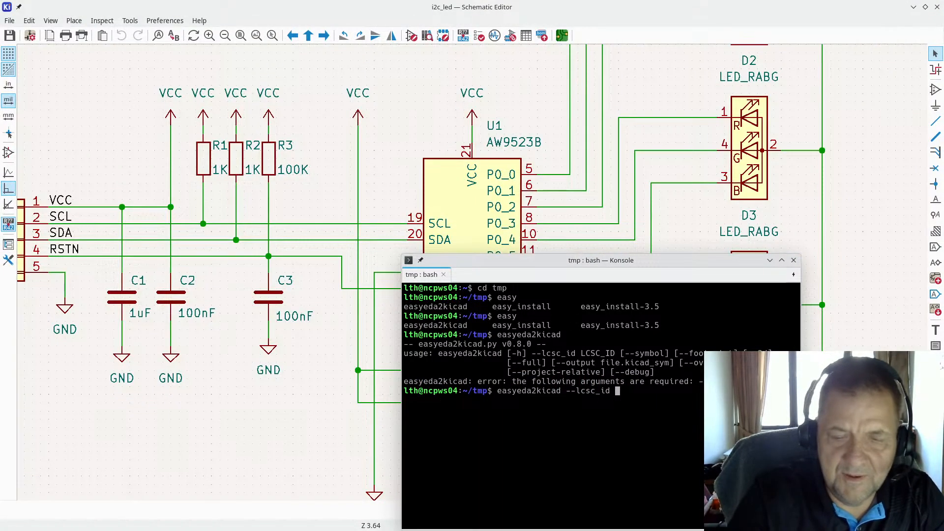
pyautogui.hotkey('ctrl', 'shift', 'v')
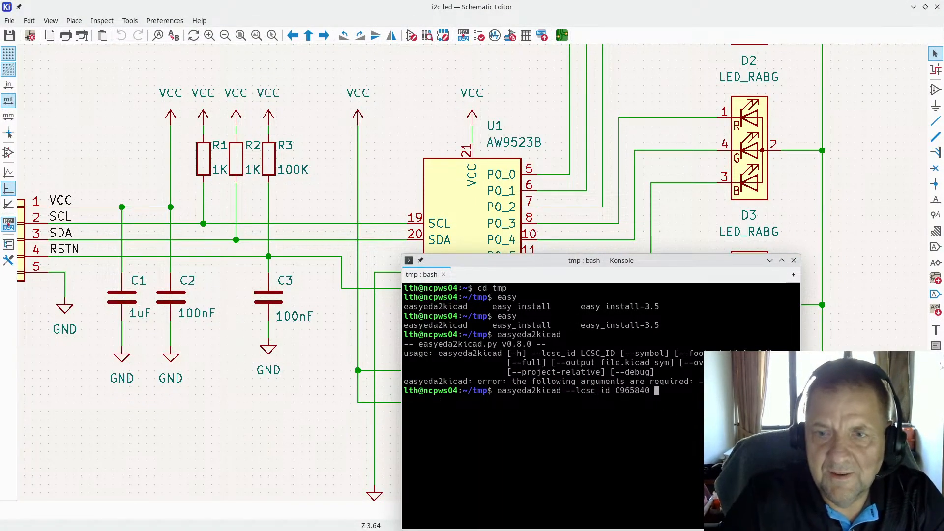
pyautogui.write('--')
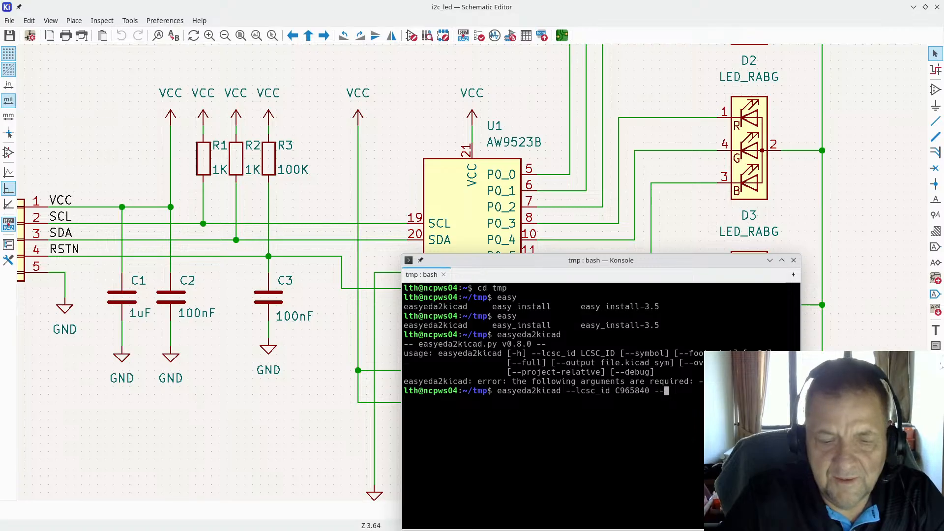
pyautogui.write('3d')
pyautogui.press('Return')
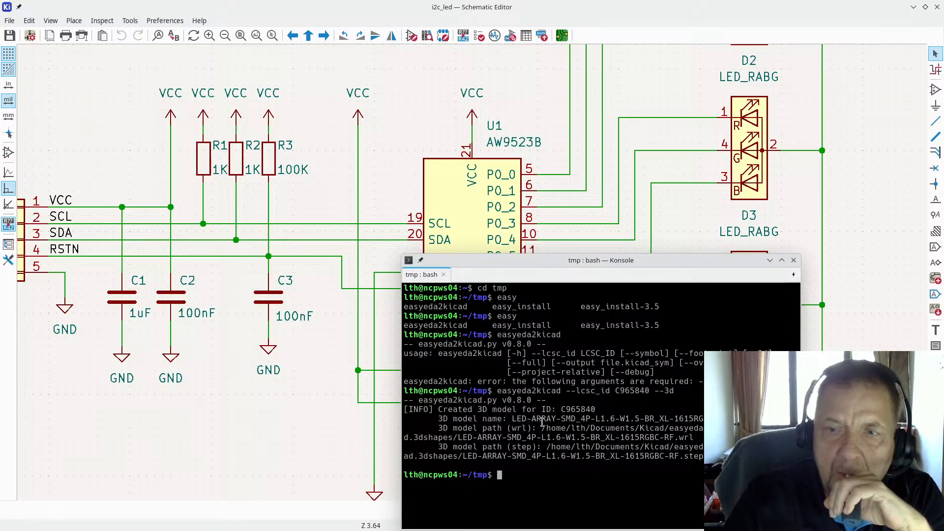
# Examine the path of the generated STEP model in the terminal output
pyautogui.moveTo(703, 456); pyautogui.dragTo(547, 449)
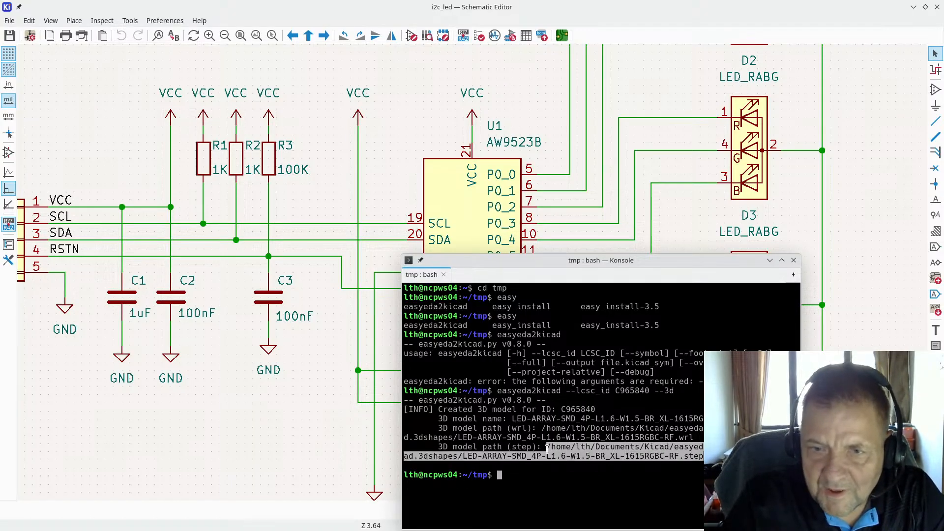
pyautogui.doubleClick(501, 458)
pyautogui.click(502, 457)
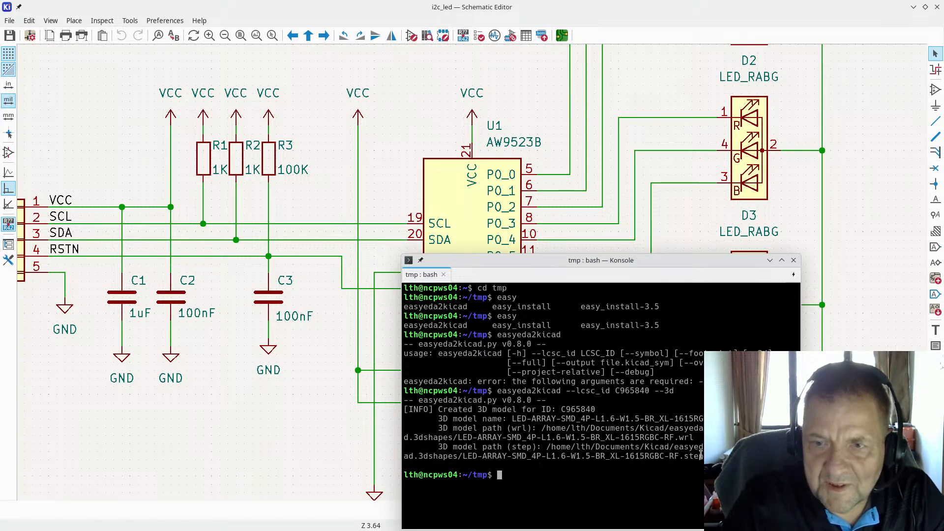
# Check LED D3 in the board layout, then switch to the KiCad project manager and open the Footprint Editor
pyautogui.click(505, 14)
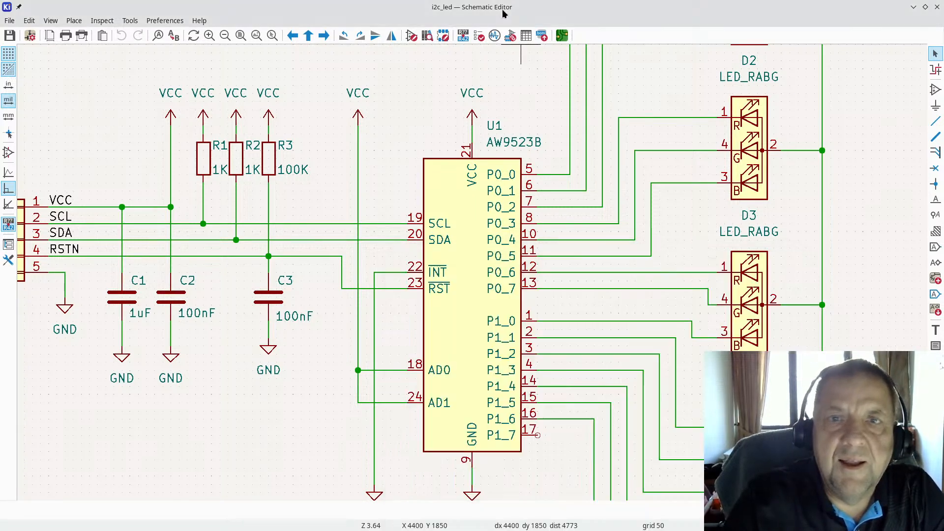
pyautogui.hotkey('alt', 'Tab')
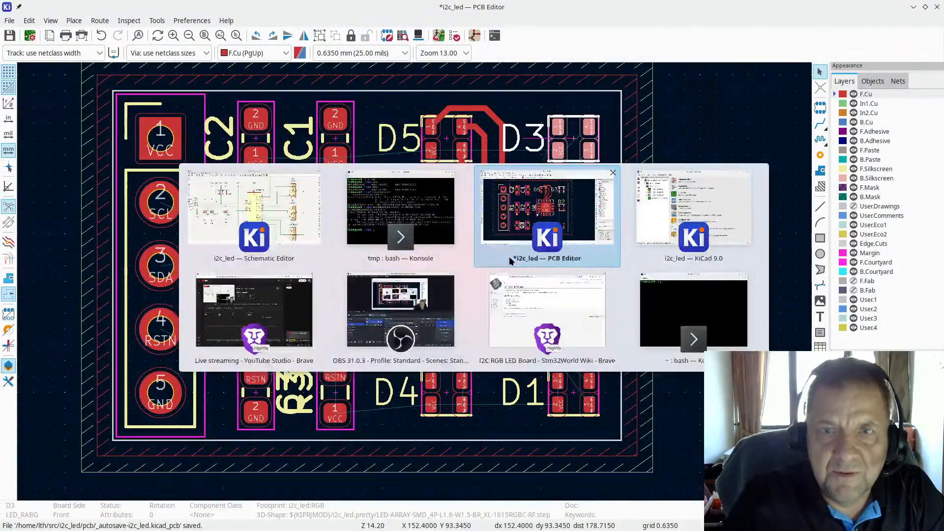
pyautogui.click(510, 261)
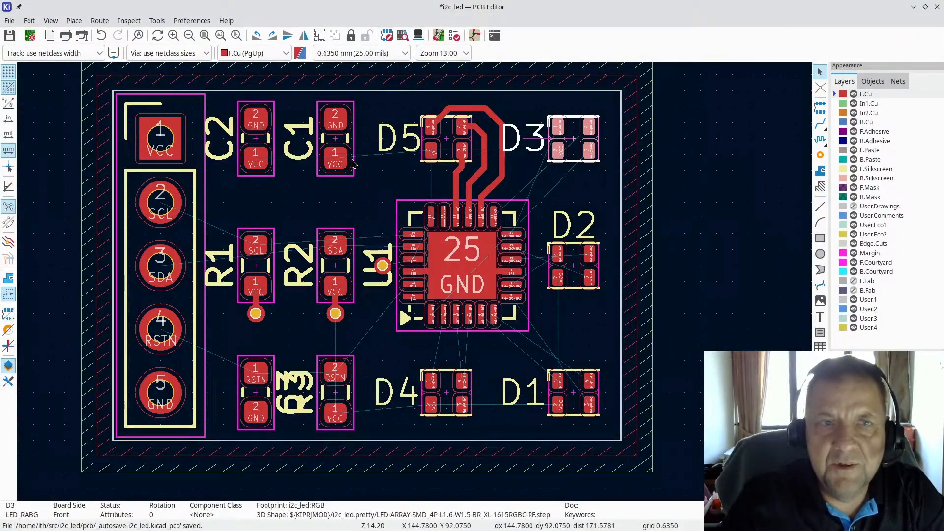
pyautogui.hotkey('alt', 'Tab')
pyautogui.hotkey('alt', 'Tab')
pyautogui.hotkey('alt', 'Tab')
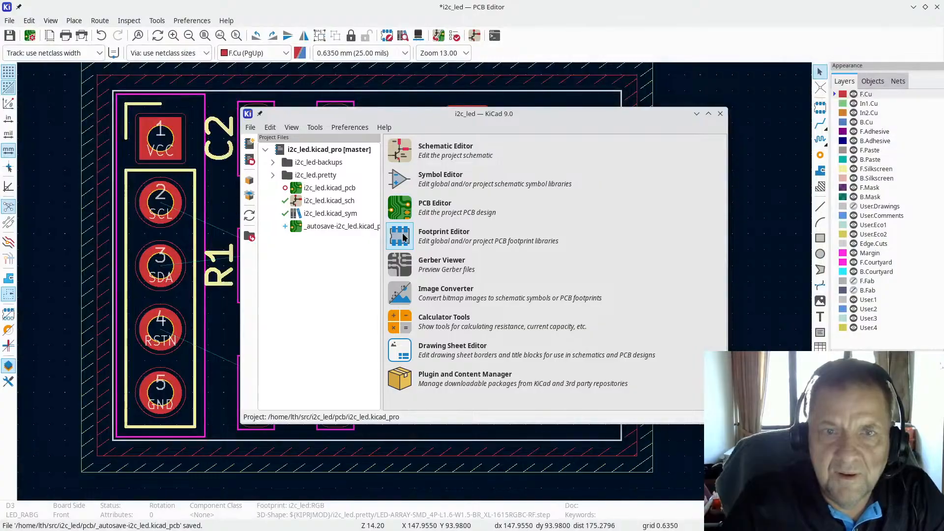
pyautogui.click(401, 236)
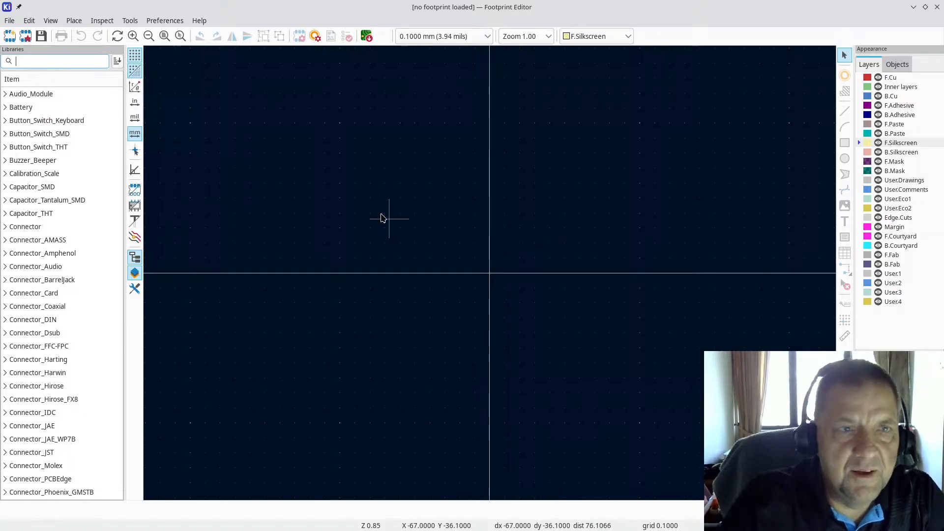
# Filter the footprint libraries by "i2" and load the RGB footprint from the i2c_led library
pyautogui.scroll(-4, 339, 194)
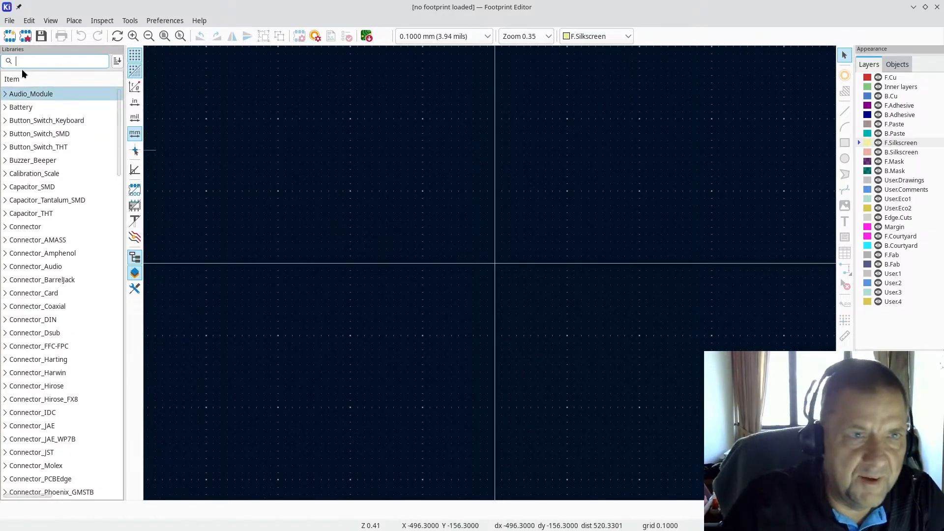
pyautogui.write('i2')
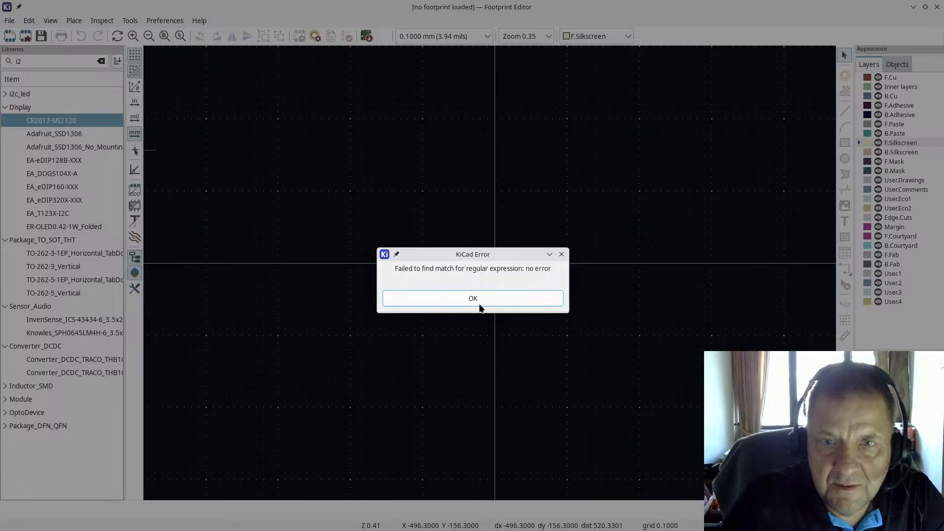
pyautogui.click(479, 304)
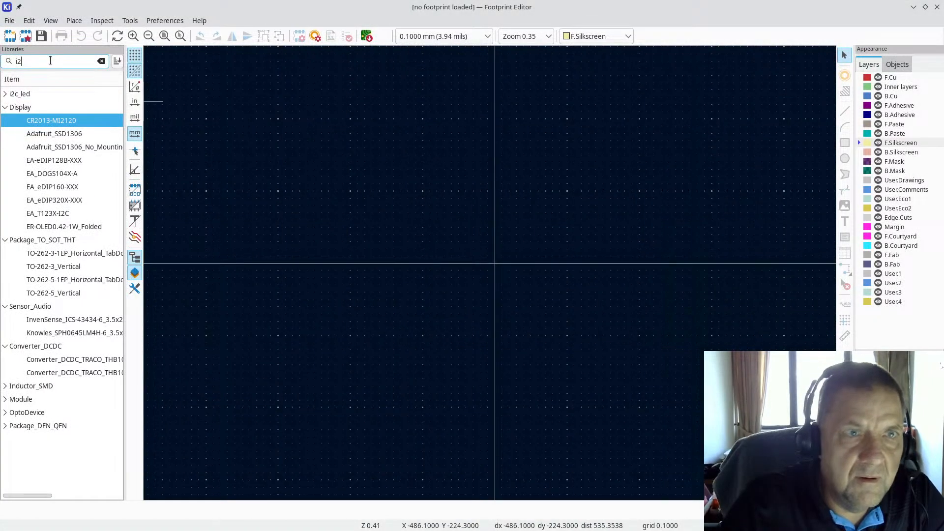
pyautogui.click(5, 95)
pyautogui.doubleClick(41, 113)
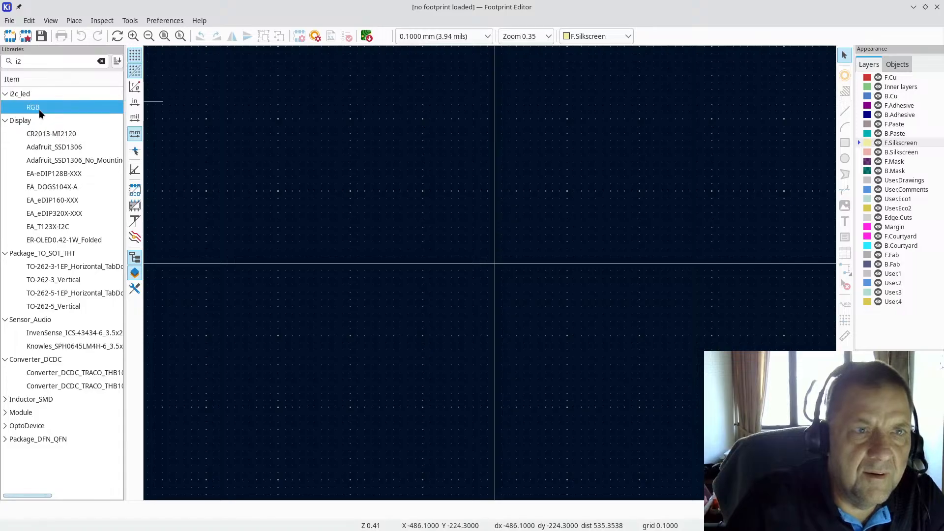
pyautogui.scroll(-3, 489, 270)
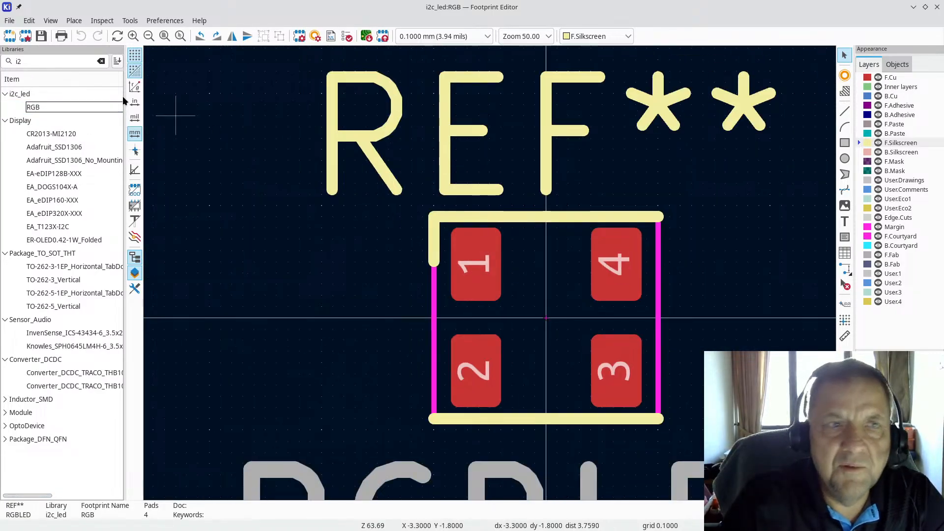
# Inspect the 3D model assigned in the RGB footprint's properties, tilting its preview, and leave the properties without changes
pyautogui.click(6, 20)
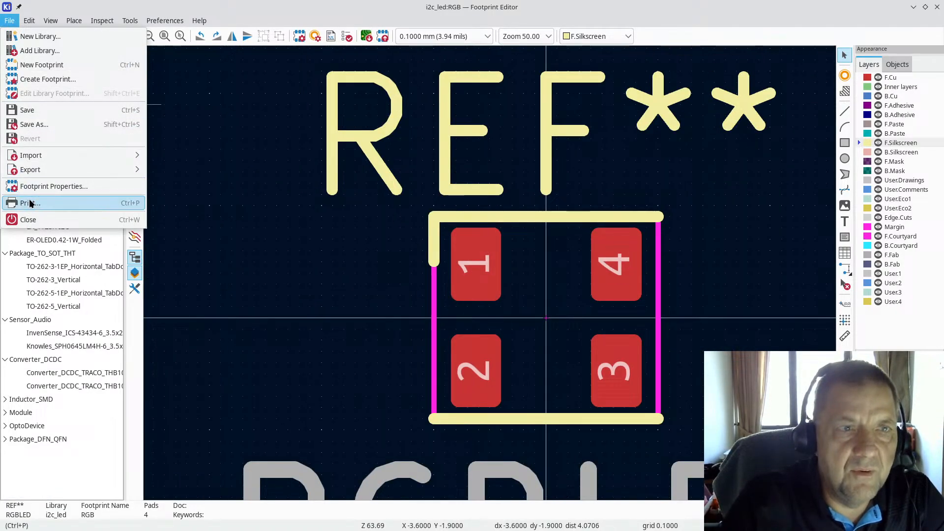
pyautogui.click(48, 187)
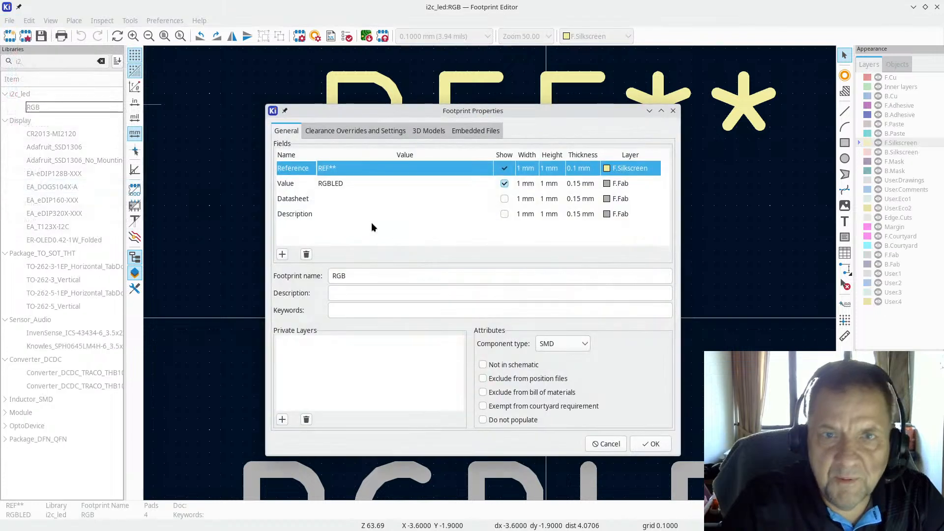
pyautogui.click(429, 132)
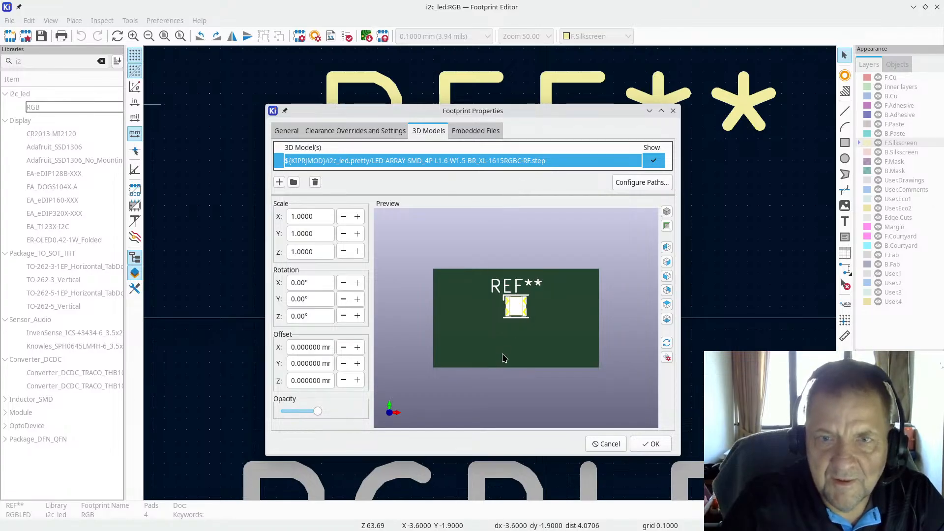
pyautogui.moveTo(502, 358); pyautogui.dragTo(515, 264)
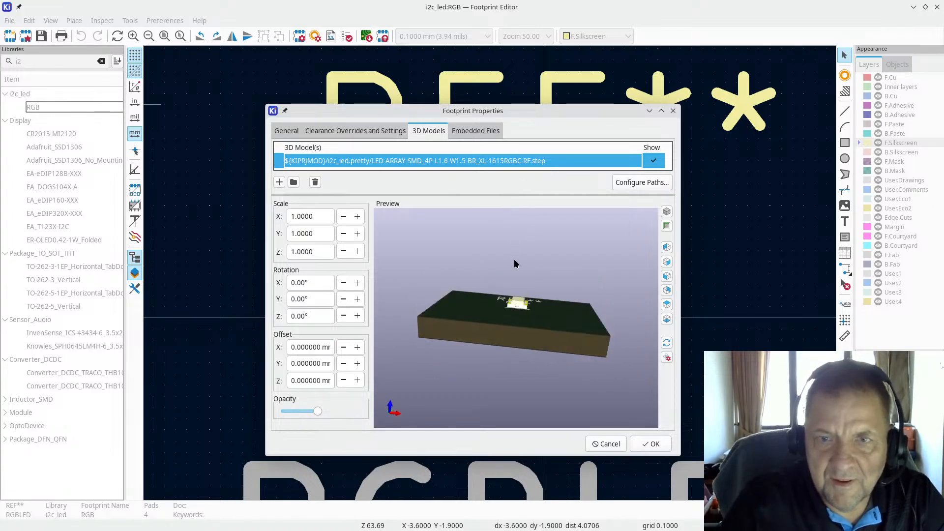
pyautogui.click(601, 443)
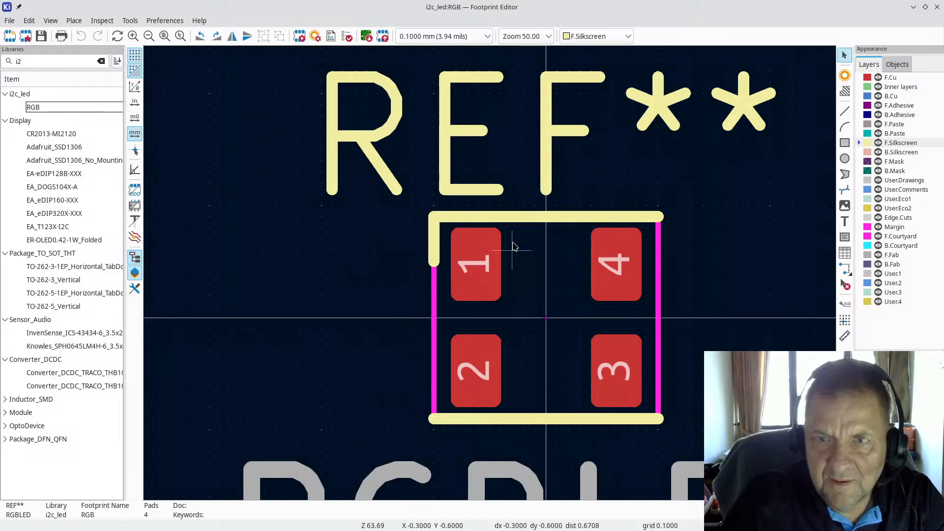
# Close the Footprint Editor and return to the i2c_led board layout in the PCB Editor
pyautogui.scroll(-2, 492, 256)
pyautogui.click(8, 20)
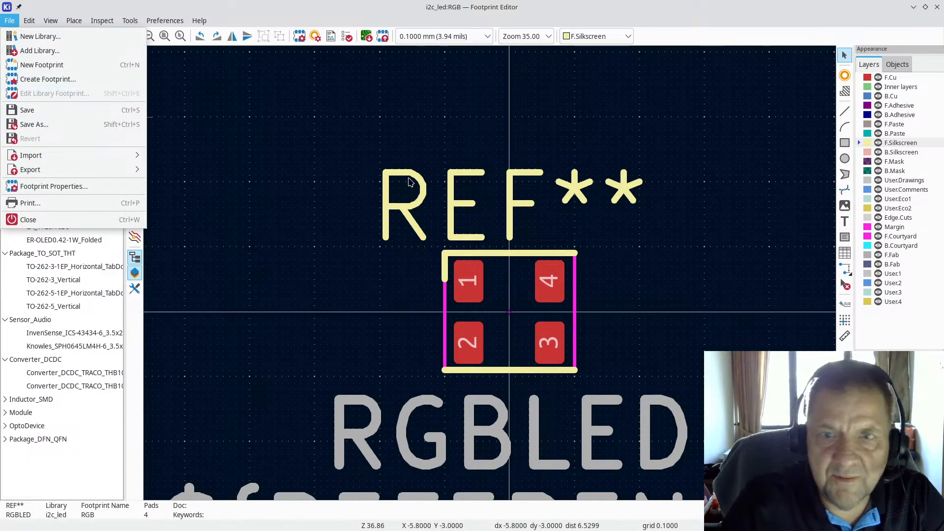
pyautogui.click(938, 8)
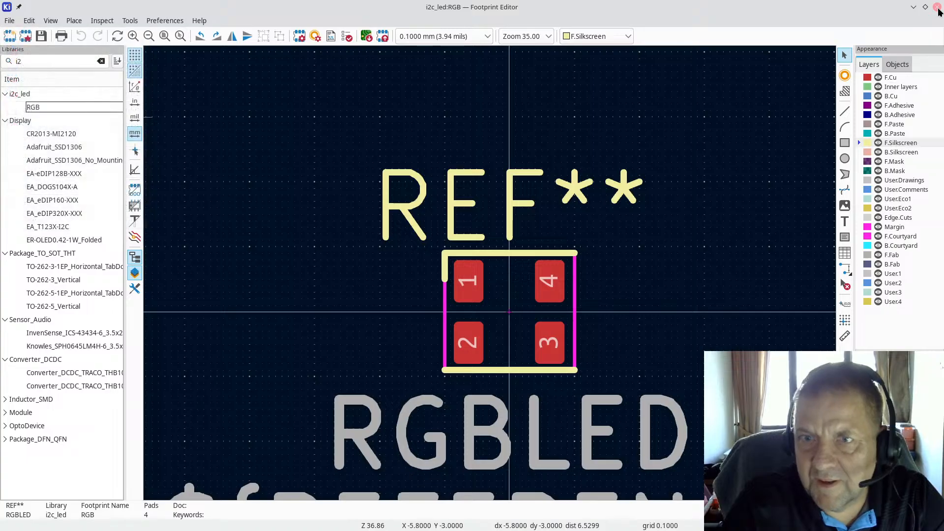
pyautogui.click(939, 8)
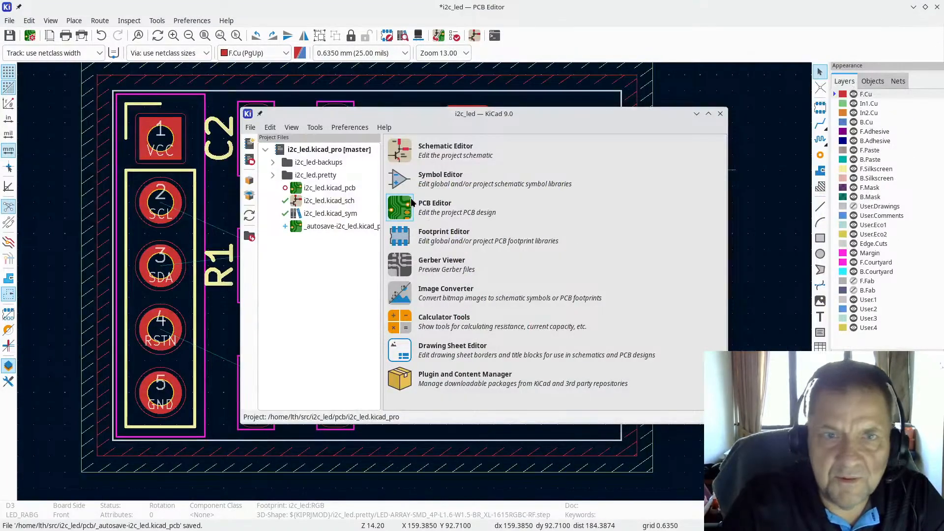
pyautogui.click(395, 210)
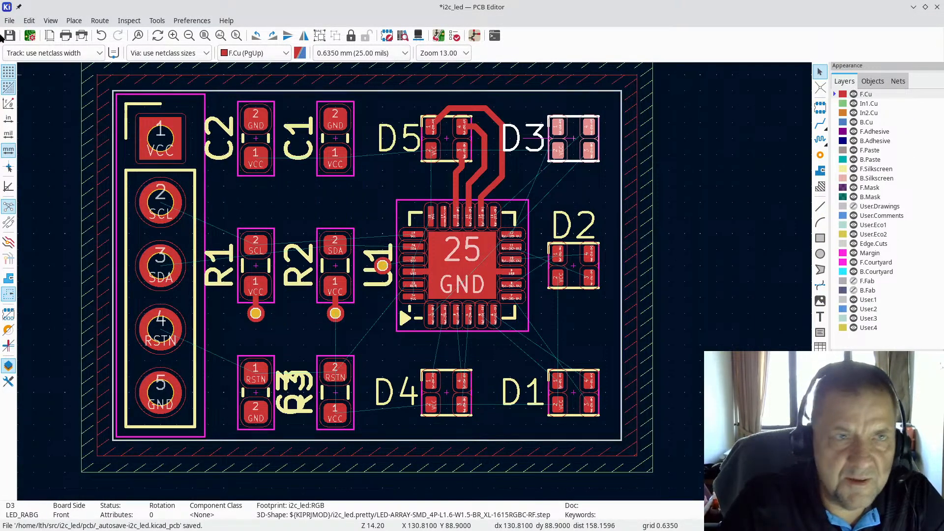
# Check the board's physical stackup in Board Setup, including its copper layers and dielectric thicknesses
pyautogui.click(9, 21)
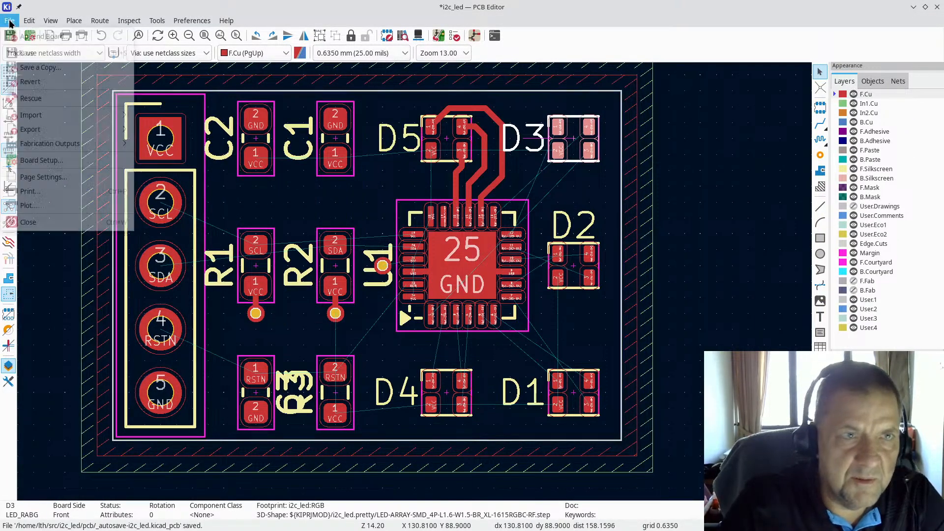
pyautogui.click(30, 163)
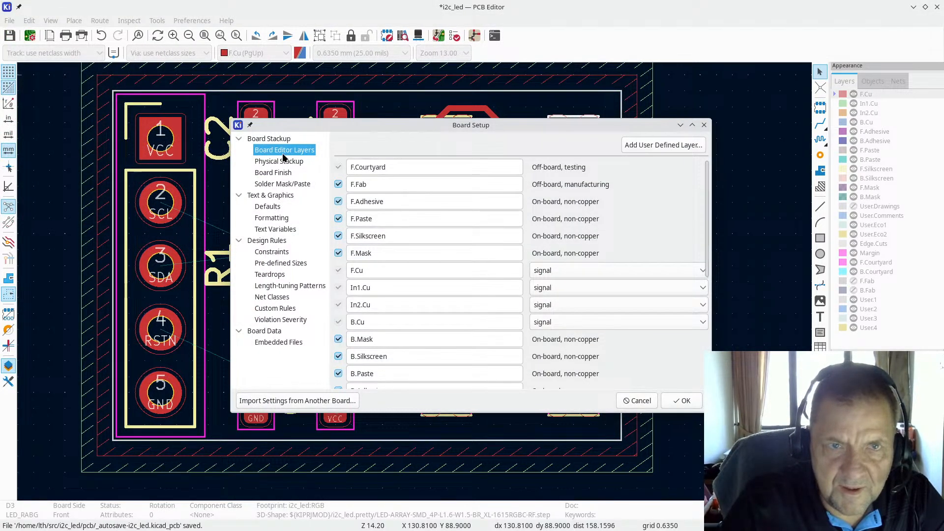
pyautogui.click(276, 162)
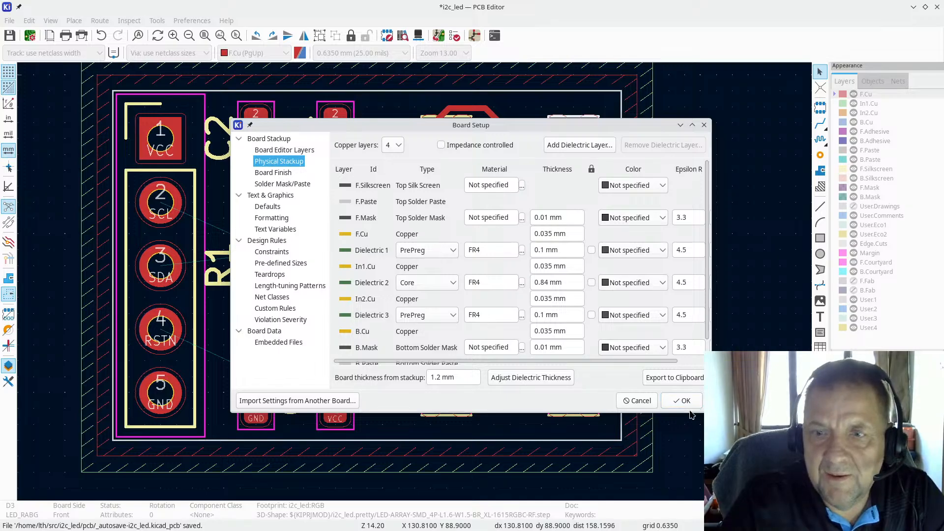
pyautogui.click(692, 396)
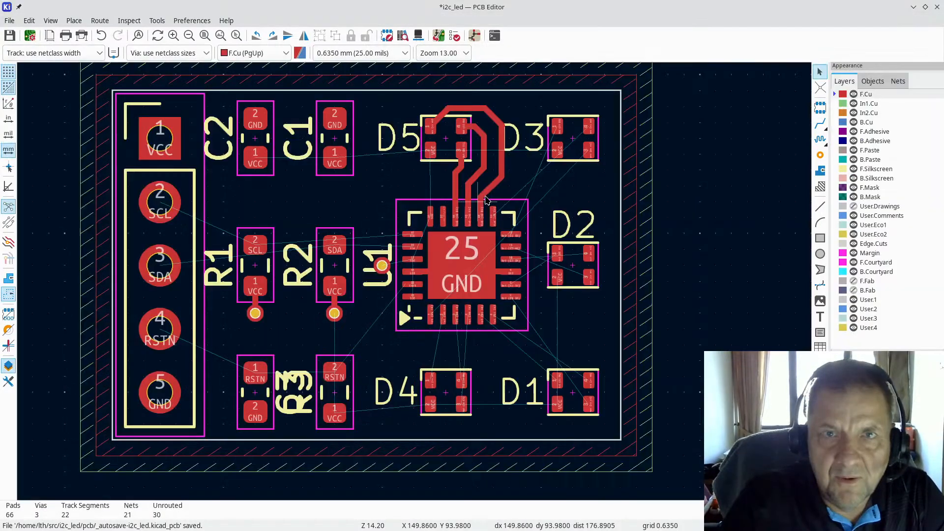
# Examine chip U1 and the placement and connections of the surrounding components in the board layout
pyautogui.scroll(3, 522, 261)
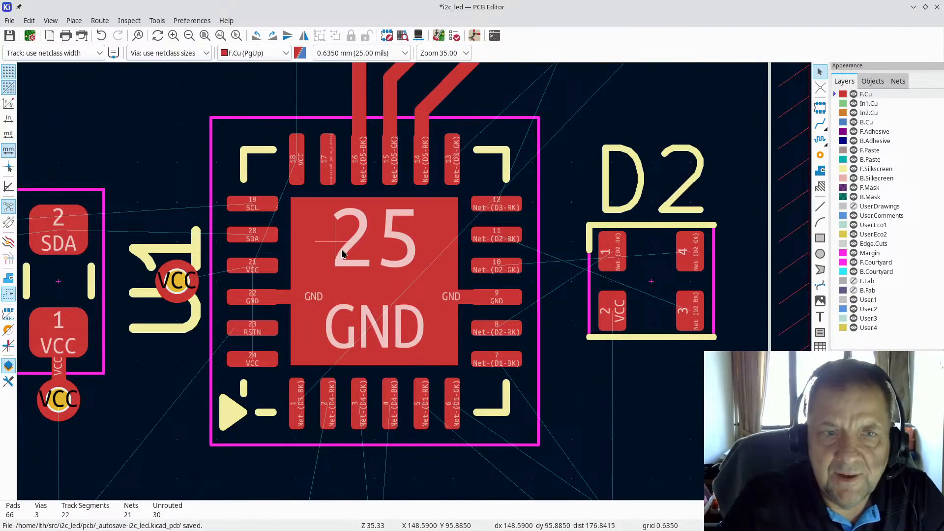
pyautogui.scroll(-3, 388, 412)
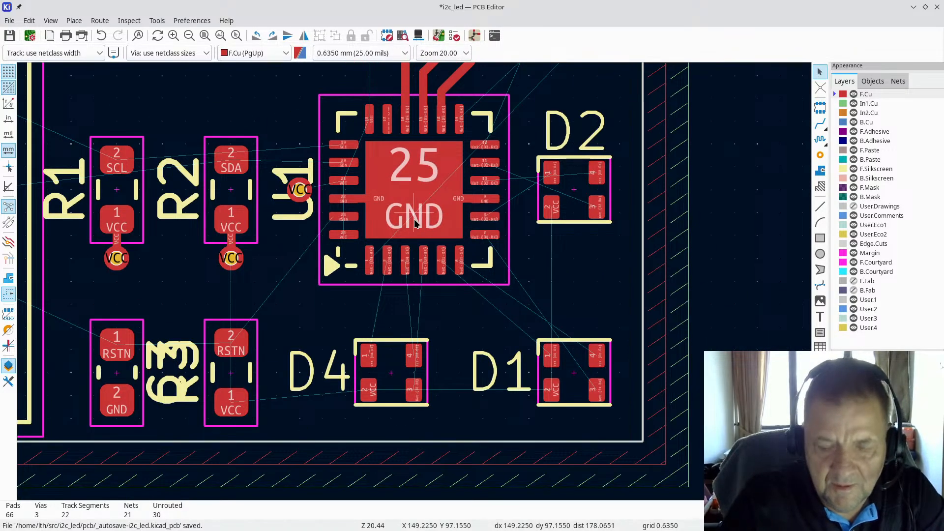
pyautogui.click(415, 193)
pyautogui.moveTo(414, 195)
pyautogui.mouseDown()
pyautogui.moveTo(391, 187)
pyautogui.moveTo(433, 186)
pyautogui.moveTo(406, 183)
pyautogui.mouseUp()
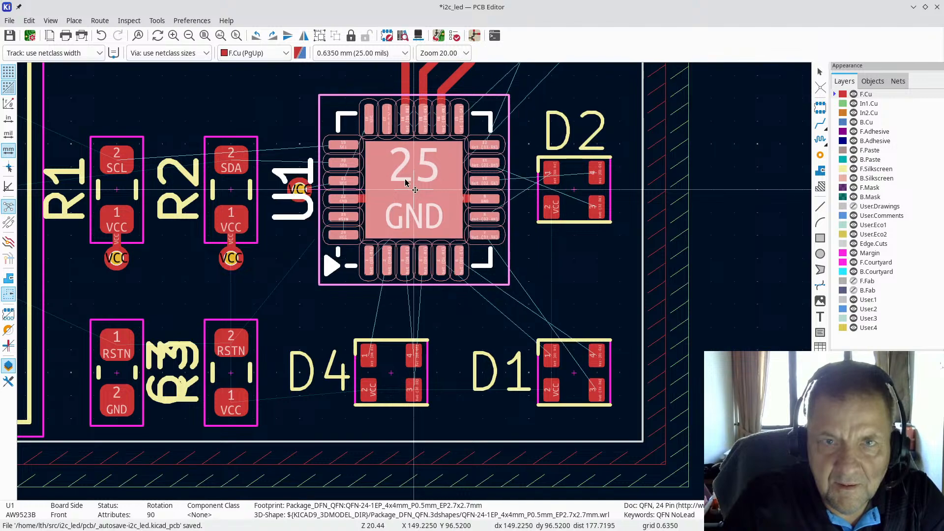
pyautogui.press('Escape')
pyautogui.press('Escape')
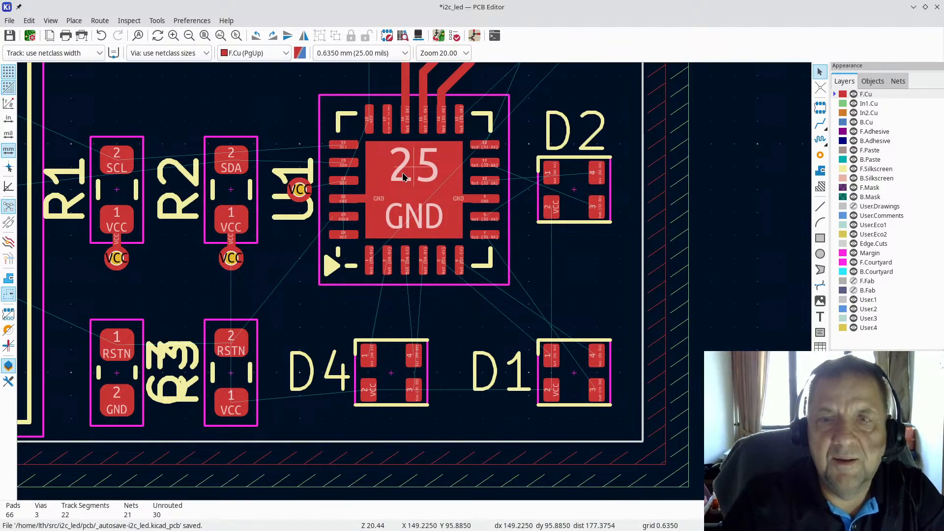
pyautogui.scroll(-2, 405, 178)
pyautogui.scroll(-1, 374, 261)
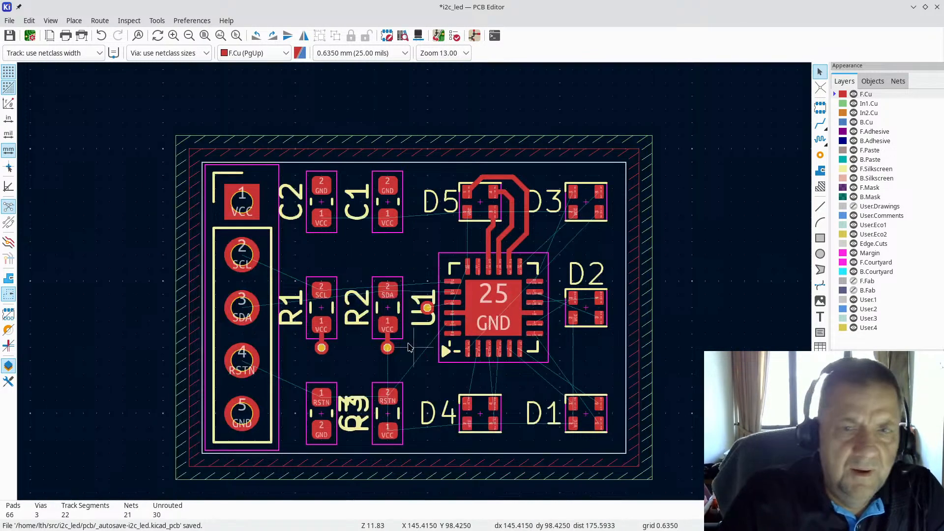
pyautogui.scroll(2, 447, 276)
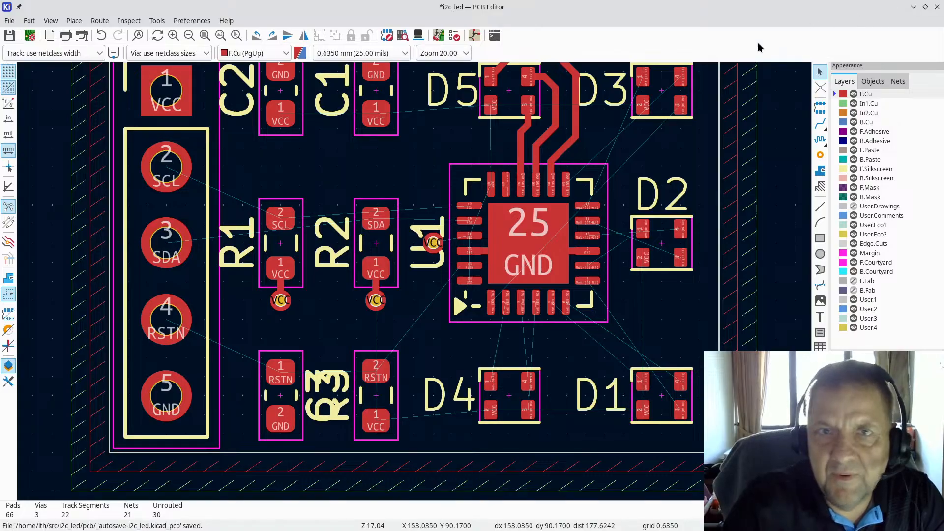
# Save the board and switch to the i2c_led schematic in the Schematic Editor
pyautogui.hotkey('ctrl', 's')
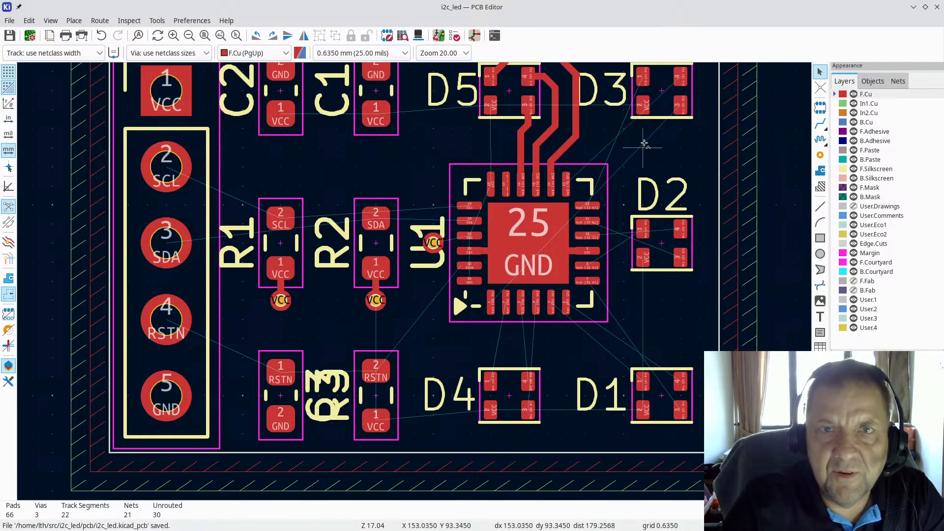
pyautogui.hotkey('alt', 'Tab')
pyautogui.hotkey('alt', 'Tab')
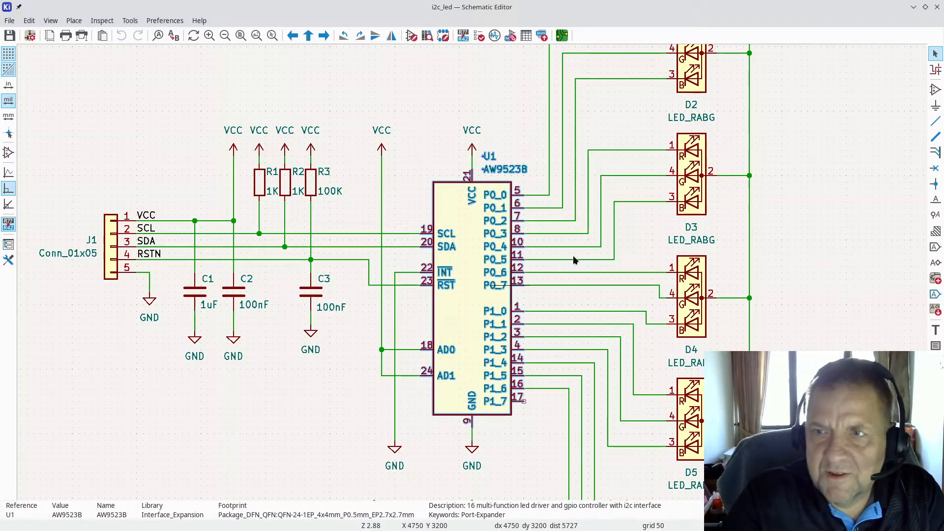
# Delete the VCC symbol feeding AD0 and AD1 of U1, together with its vertical wire and the link between both pins
pyautogui.click(397, 192)
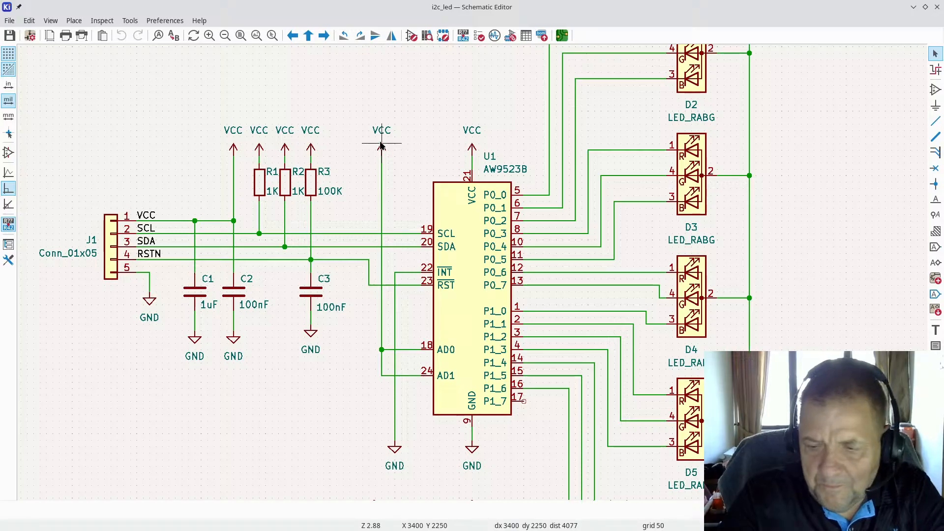
pyautogui.press('Delete')
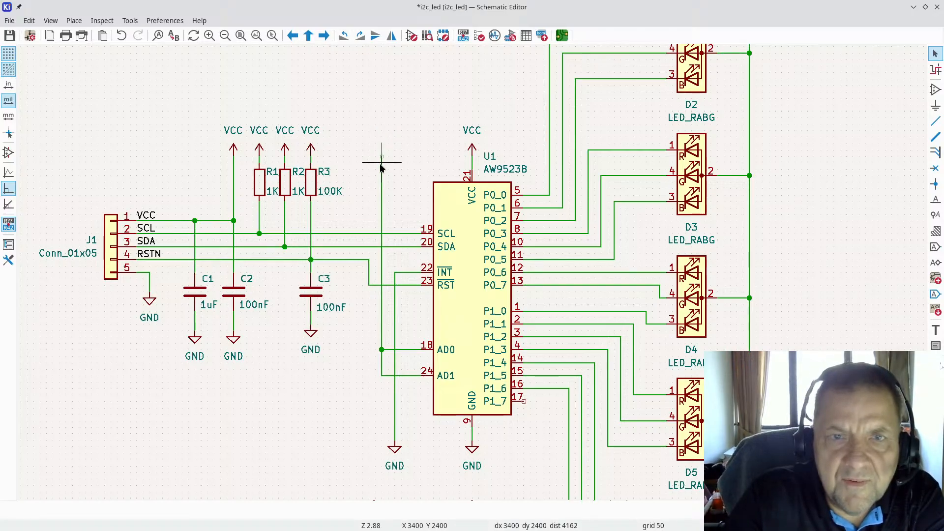
pyautogui.press('Delete')
pyautogui.scroll(4, 383, 352)
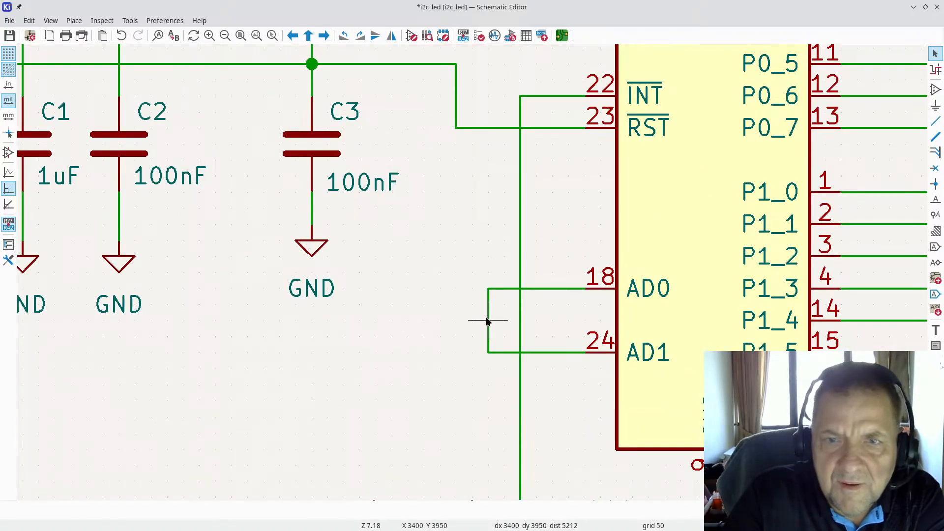
pyautogui.press('Delete')
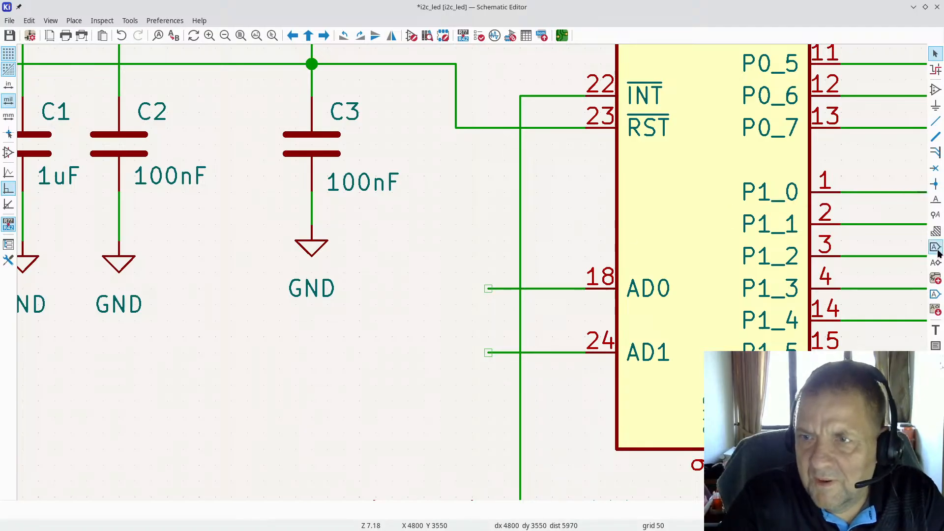
# Add a global input label AD0 at the open end of the wire from U1 pin 18
pyautogui.click(502, 276)
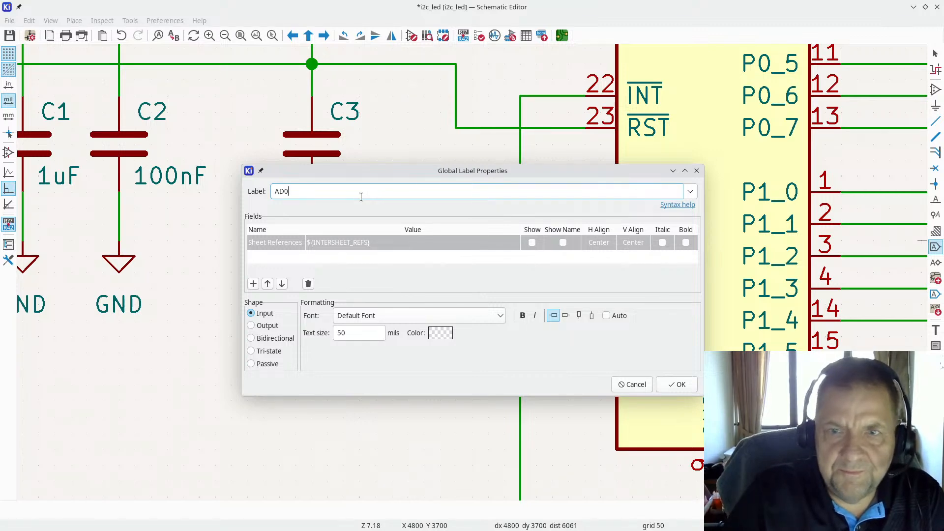
pyautogui.press('Return')
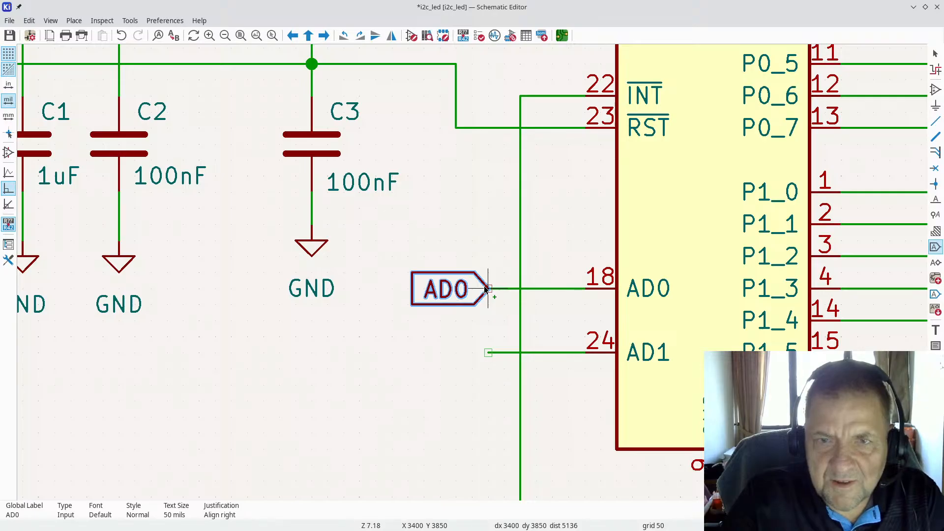
pyautogui.click(485, 289)
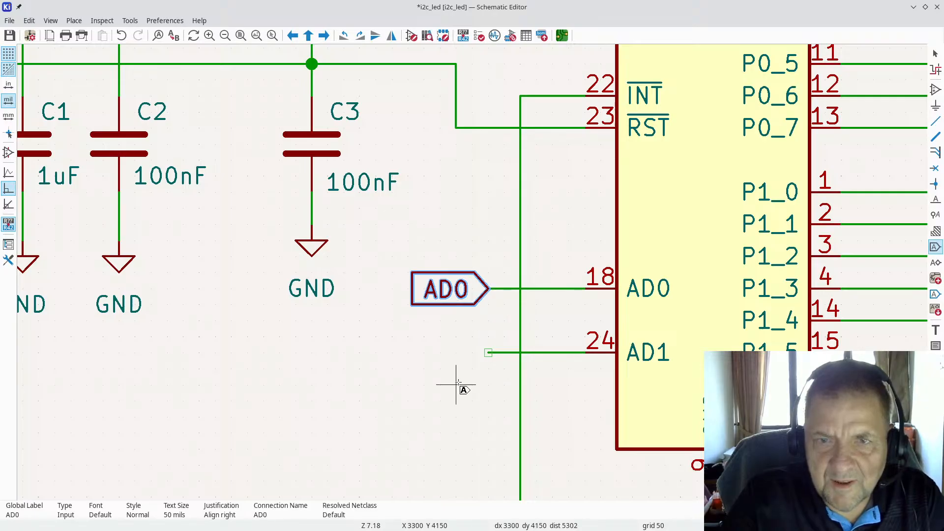
# Add a global input label AD1, rotated to match AD0, at the open end of the wire from U1 pin 24
pyautogui.click(463, 350)
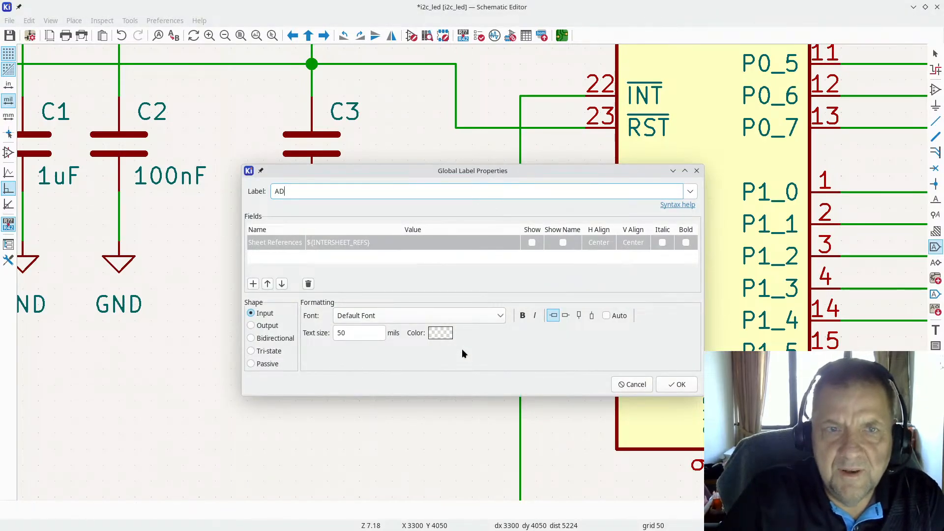
pyautogui.press('Return')
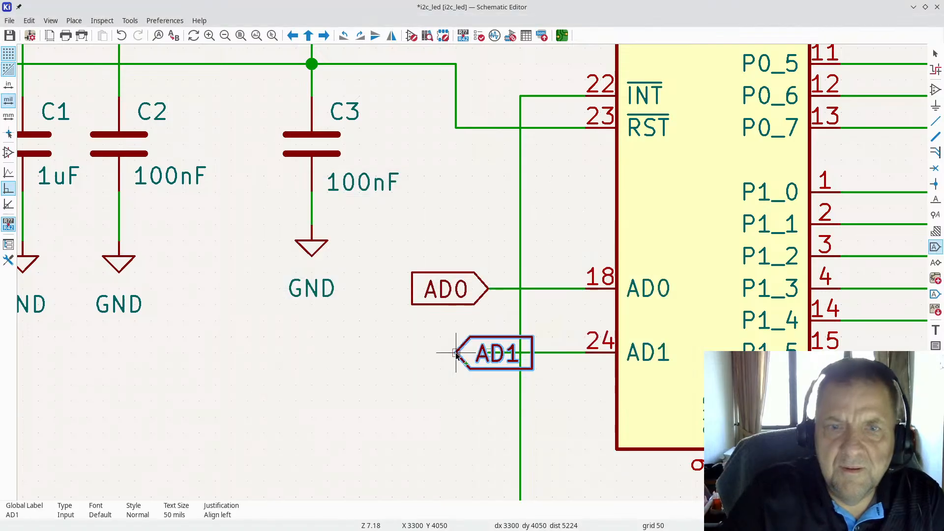
pyautogui.press('r')
pyautogui.press('r')
pyautogui.click(489, 353)
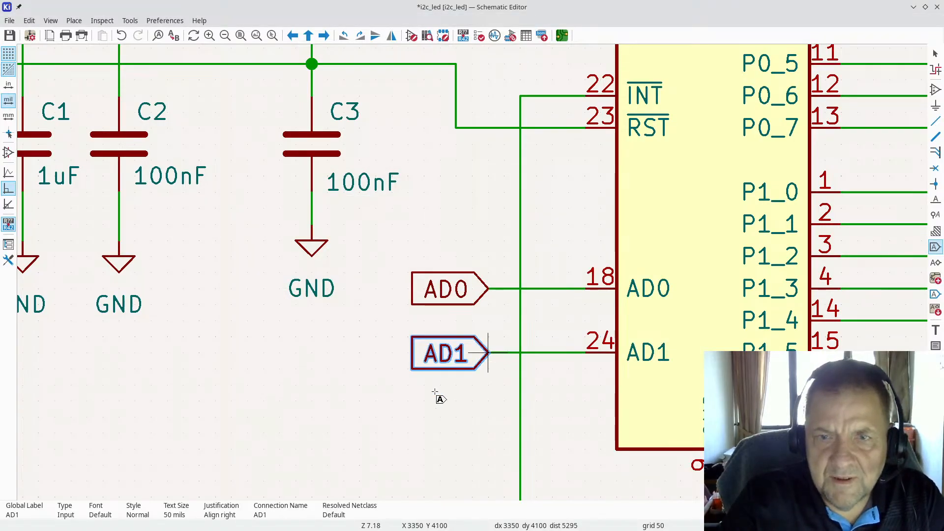
# Place a SolderJumper_3_Bridged12 symbol, rotated 90° counterclockwise so its centre pin points right, in the empty area below J1
pyautogui.scroll(-3, 480, 268)
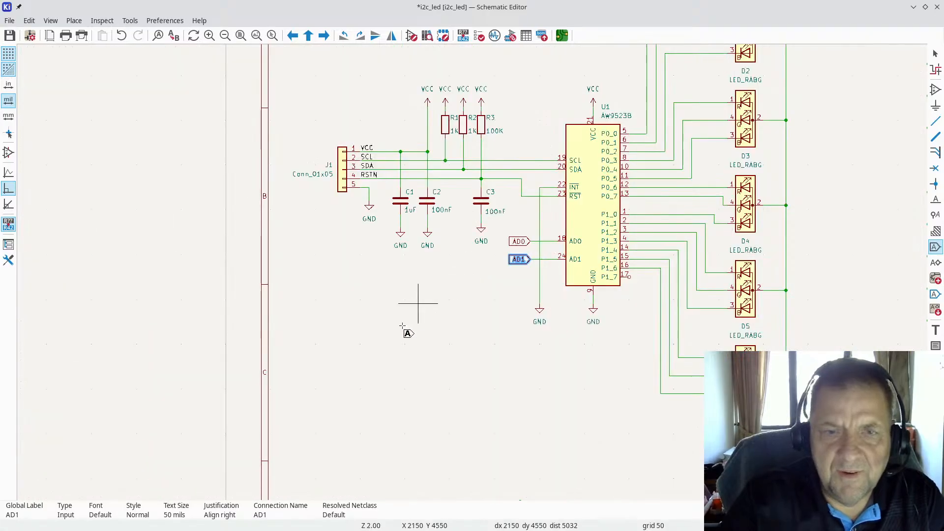
pyautogui.scroll(-2, 421, 315)
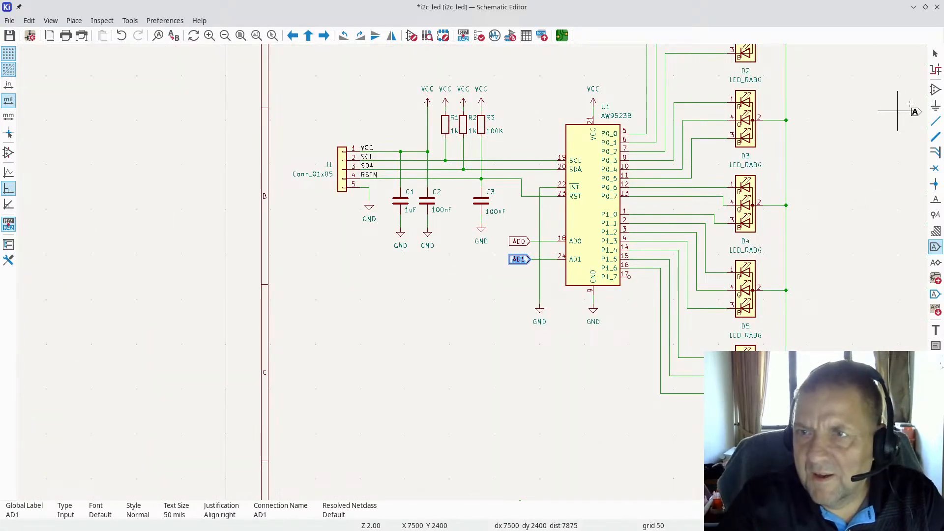
pyautogui.click(934, 90)
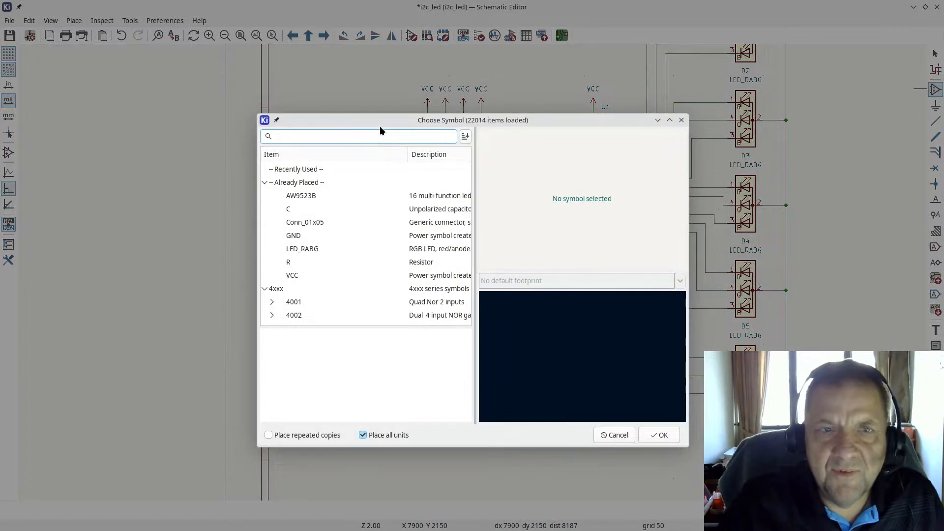
pyautogui.write('solder')
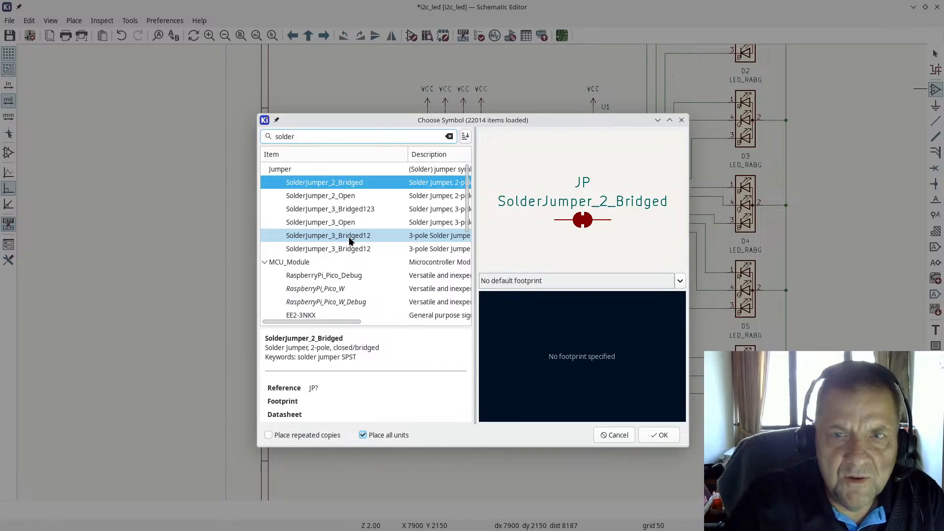
pyautogui.click(349, 237)
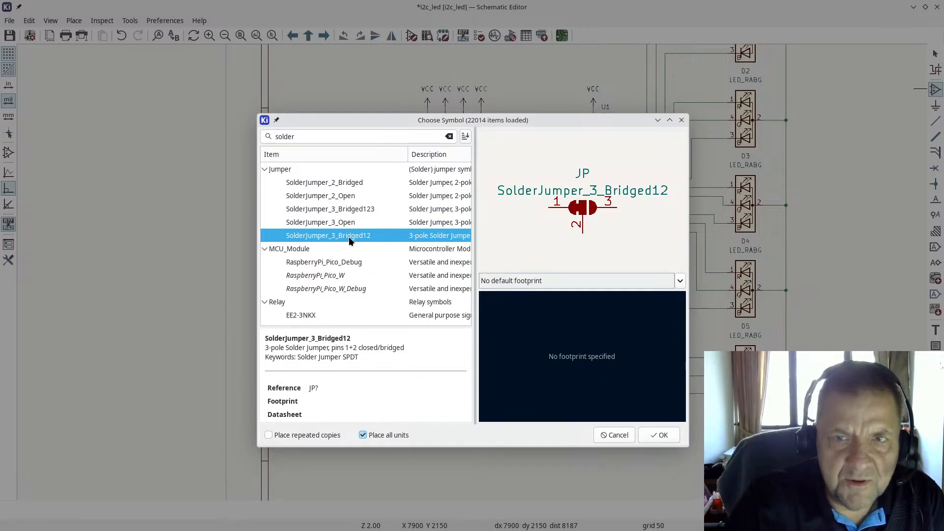
pyautogui.doubleClick(350, 239)
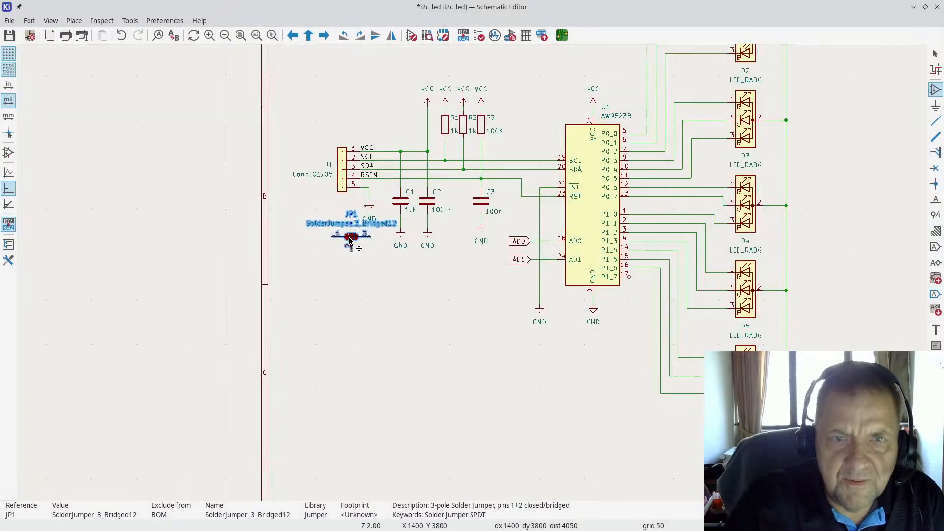
pyautogui.scroll(3, 351, 239)
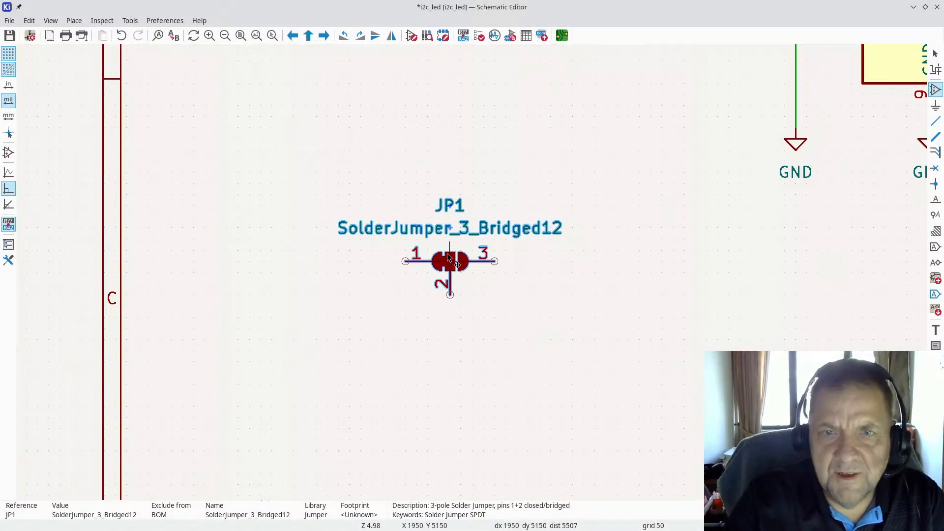
pyautogui.scroll(-2, 468, 274)
pyautogui.press('r')
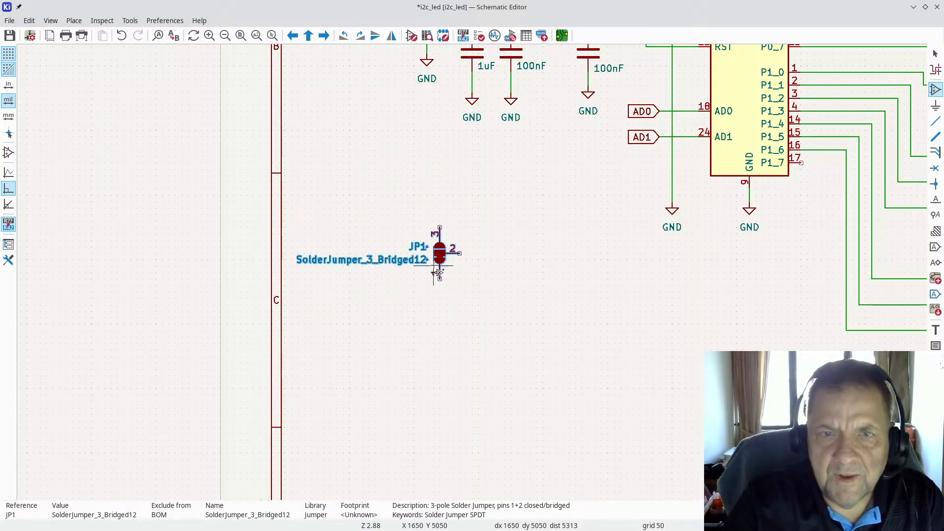
pyautogui.click(439, 253)
pyautogui.doubleClick(439, 253)
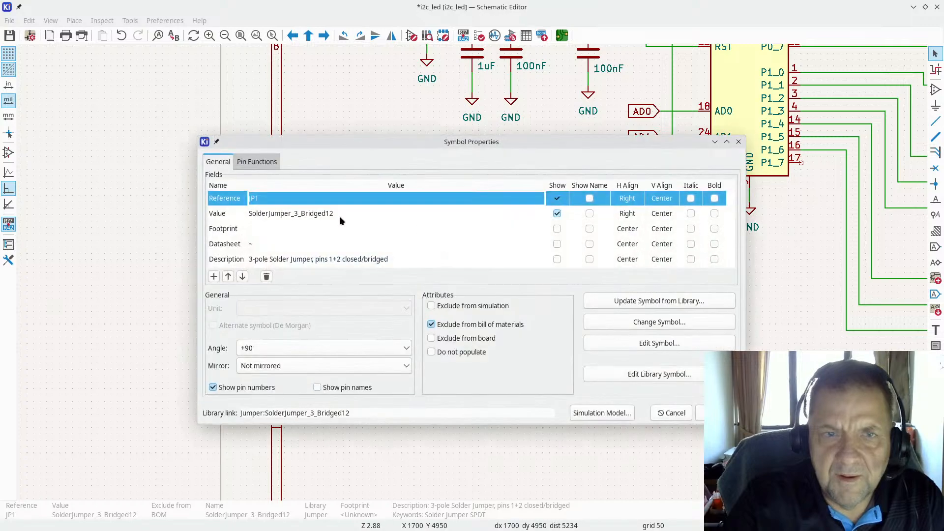
pyautogui.click(319, 215)
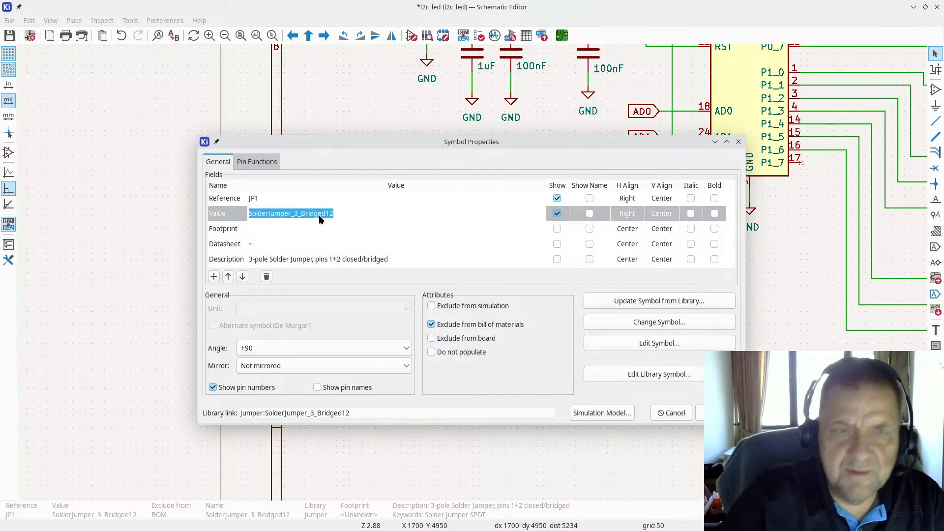
pyautogui.press('BackSpace')
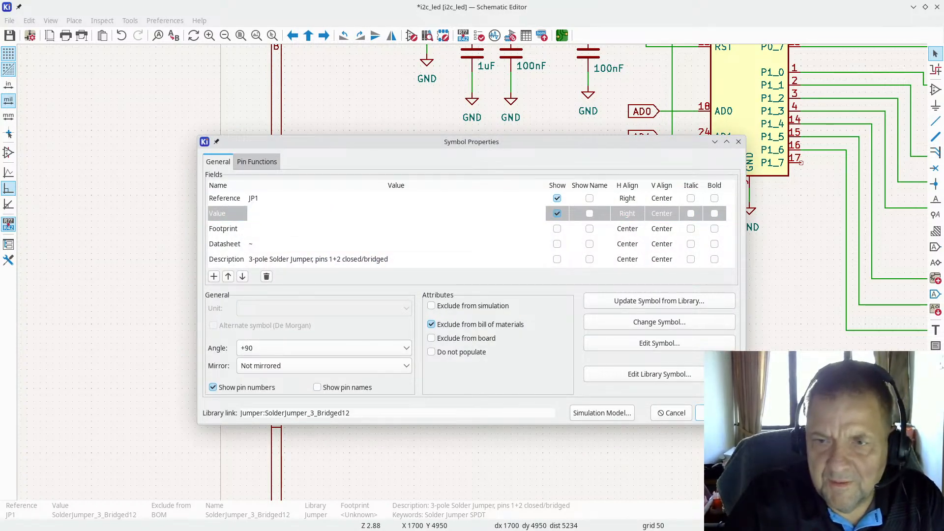
pyautogui.click(558, 215)
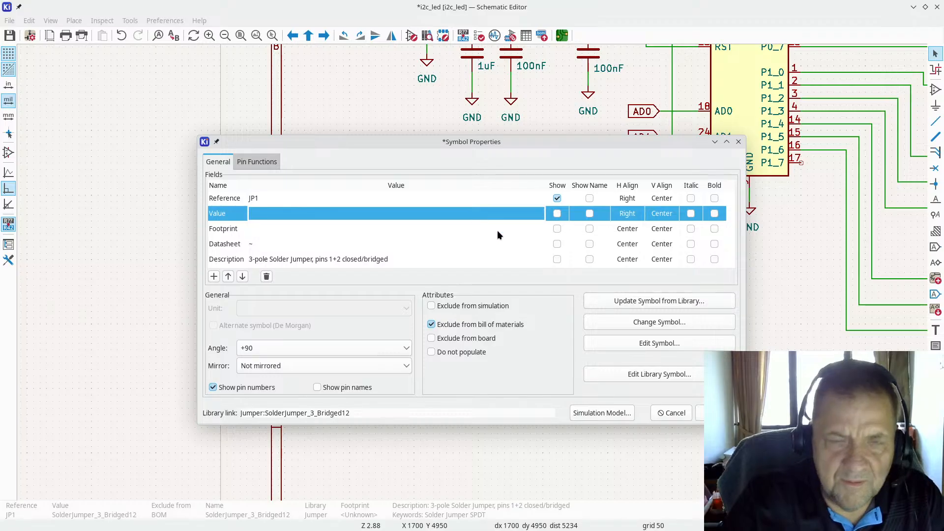
pyautogui.click(663, 413)
# Hide the Value field of solder jumper JP1 in its symbol properties
pyautogui.doubleClick(394, 254)
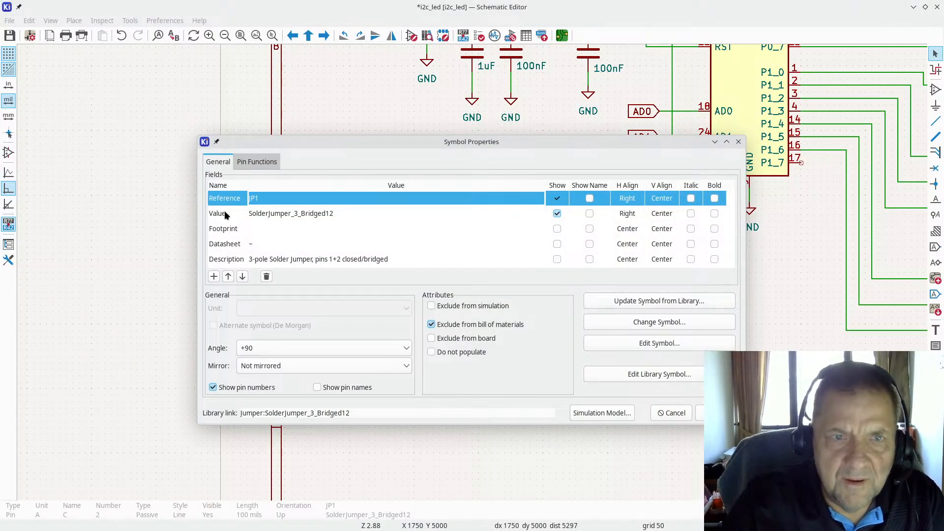
pyautogui.click(556, 214)
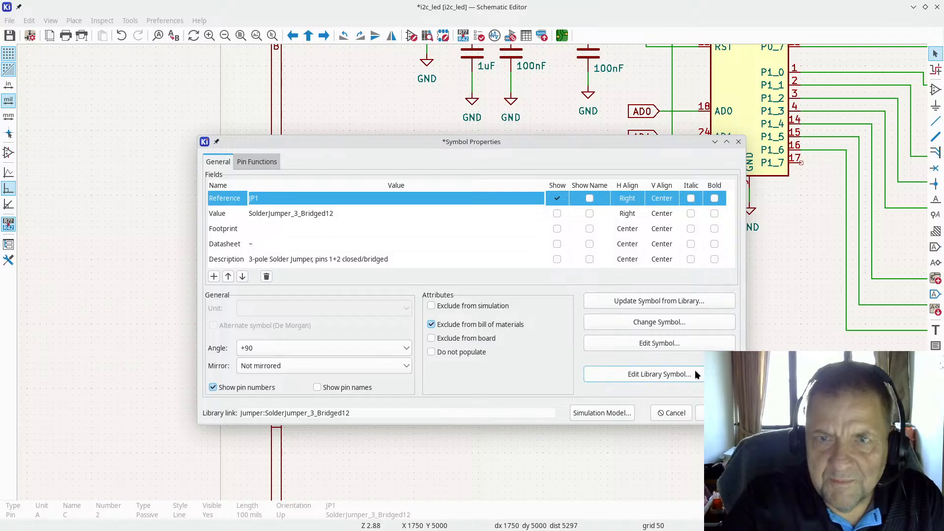
pyautogui.press('Return')
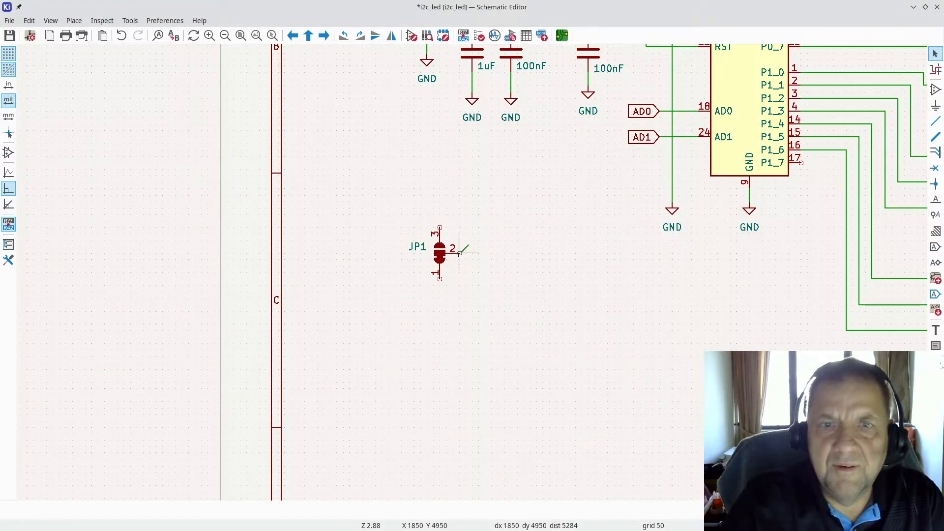
# Mirror JP1 vertically so pin 1 is above and pin 3 below with pin 2 still pointing right, and save the schematic
pyautogui.scroll(4, 517, 295)
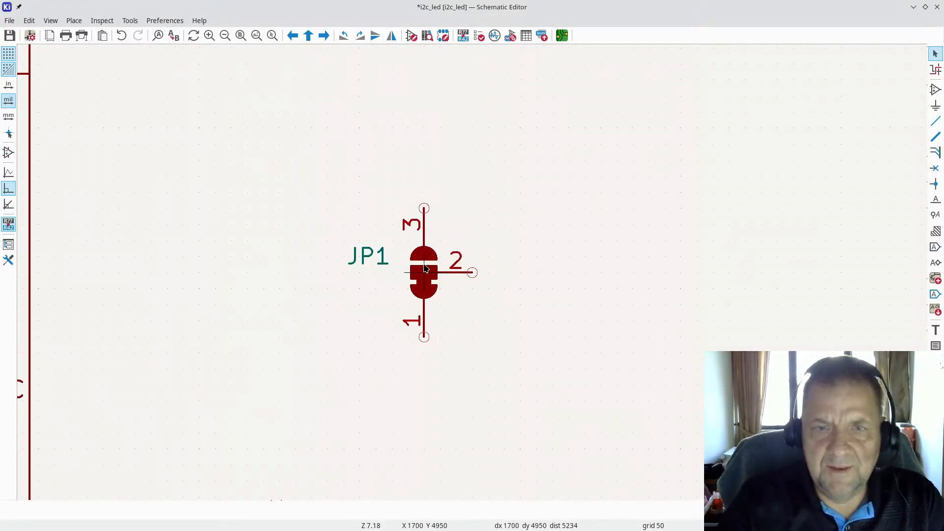
pyautogui.press('y')
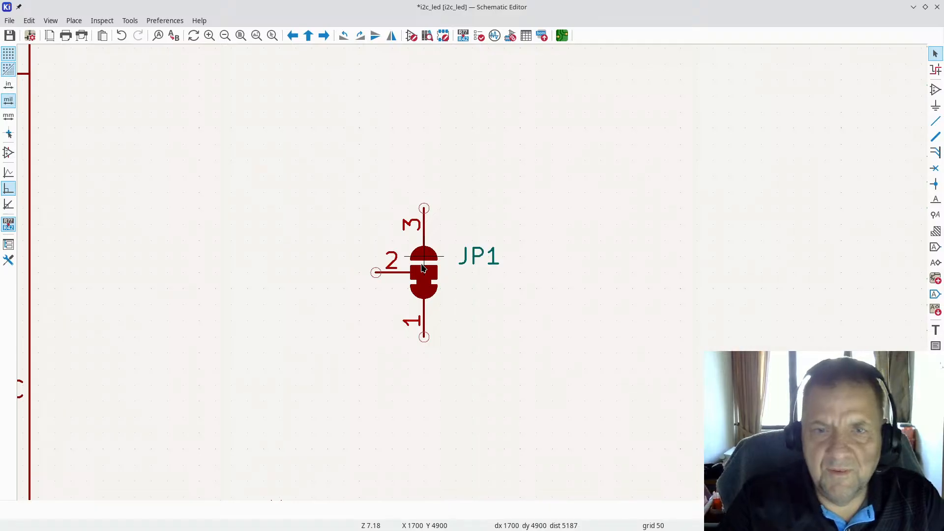
pyautogui.press('y')
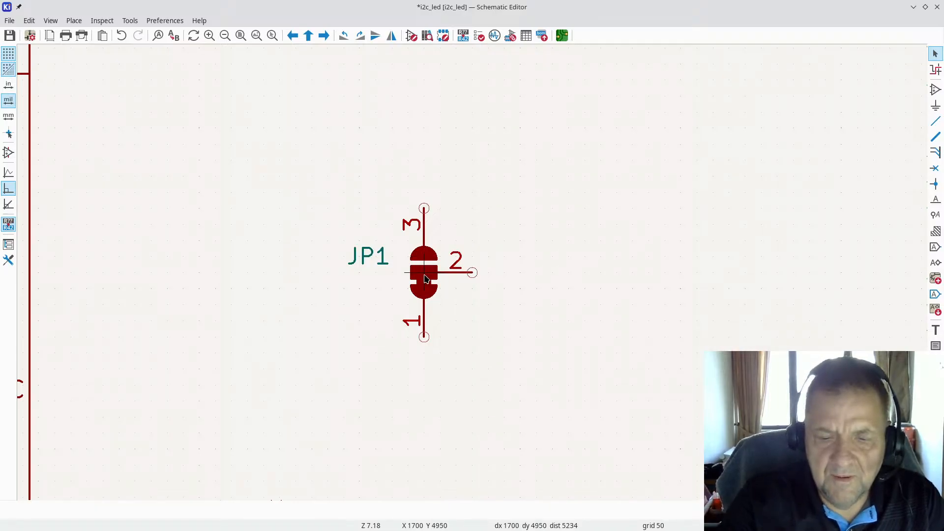
pyautogui.press('x')
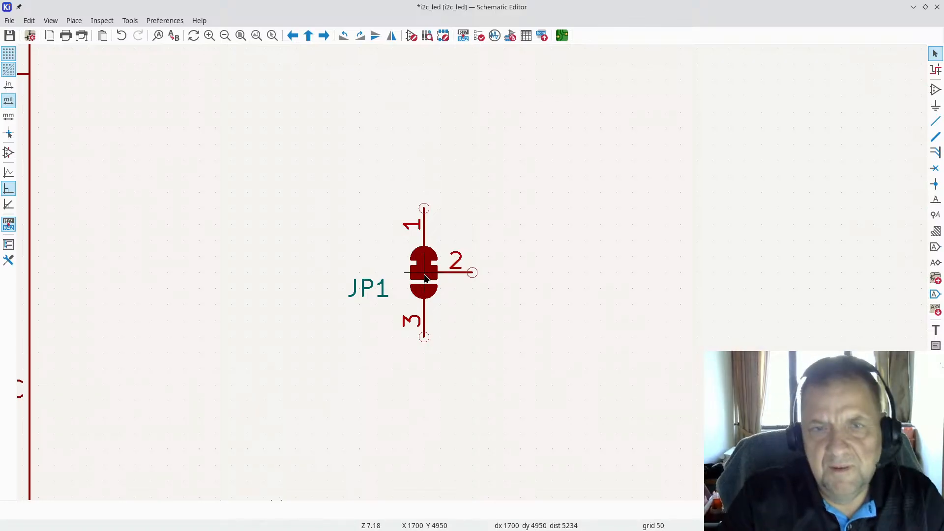
pyautogui.scroll(-3, 738, 148)
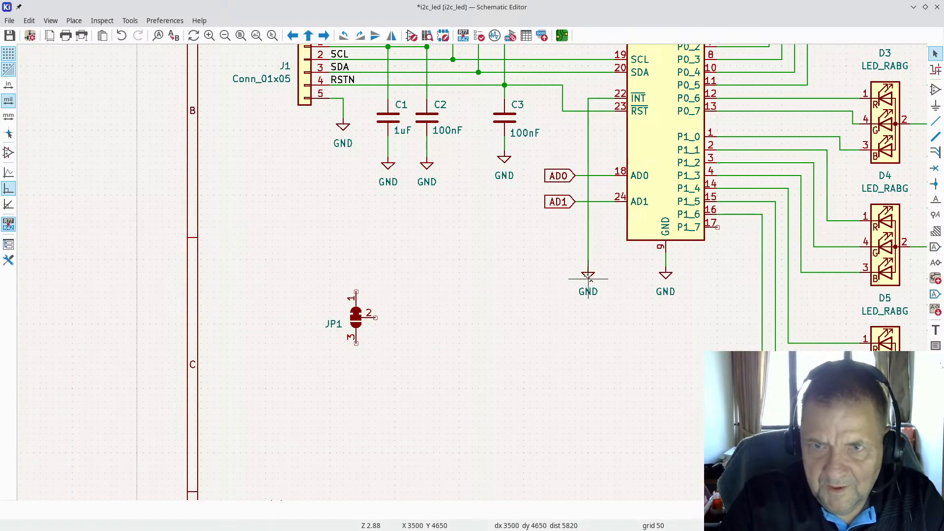
pyautogui.hotkey('ctrl', 's')
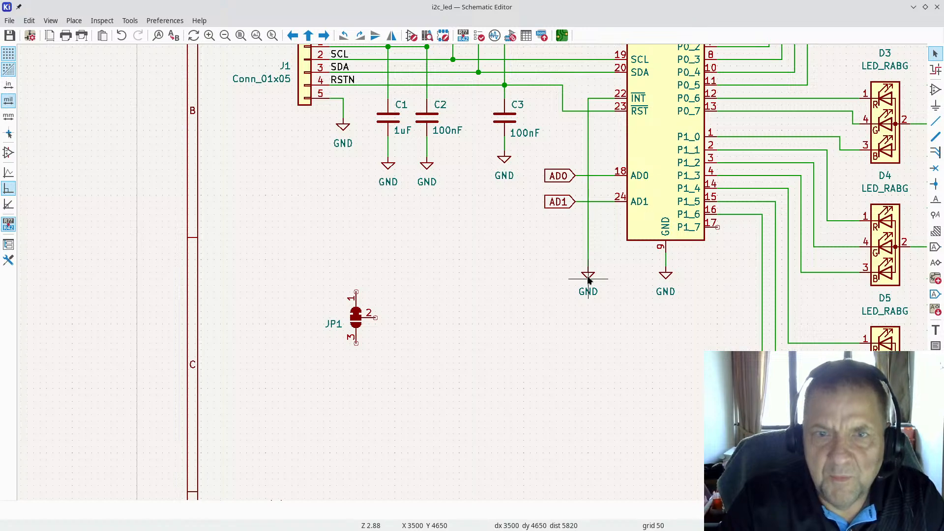
# Place a copy of the GND symbol at JP1 pin 3 and pull it down to leave a short connecting wire
pyautogui.press('m')
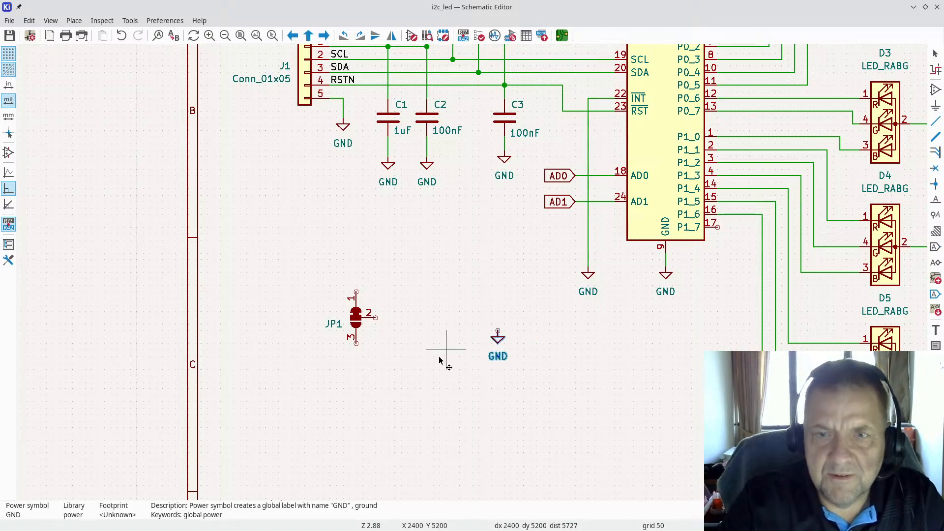
pyautogui.scroll(4, 327, 388)
pyautogui.scroll(2, 471, 273)
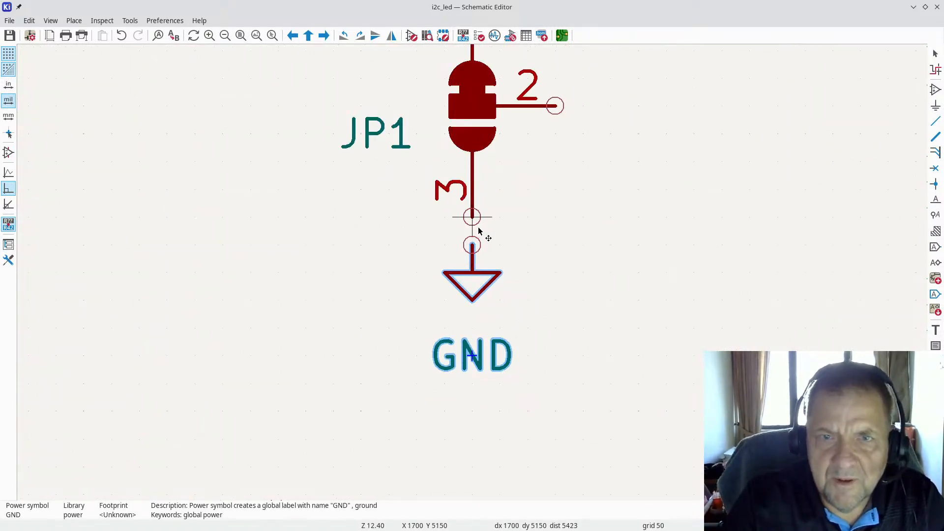
pyautogui.click(468, 247)
pyautogui.press('g')
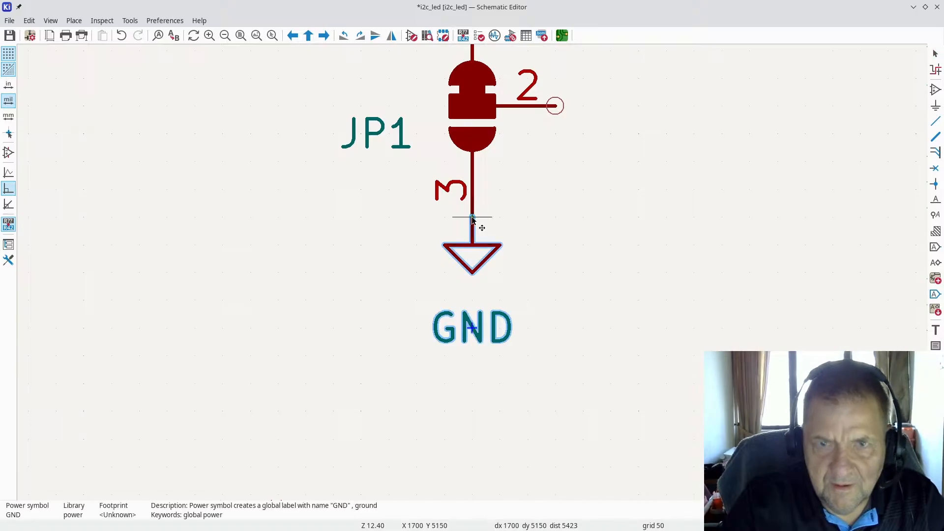
pyautogui.click(473, 268)
# Duplicate the VCC symbol above U1 onto JP1 pin 1 and pull it up to leave a short connecting wire
pyautogui.scroll(-7, 474, 271)
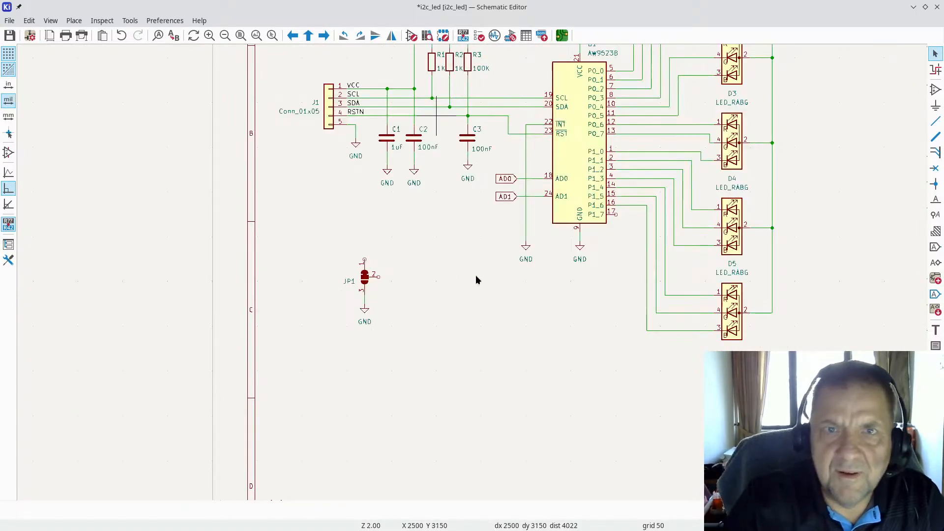
pyautogui.scroll(-2, 476, 276)
pyautogui.scroll(3, 555, 218)
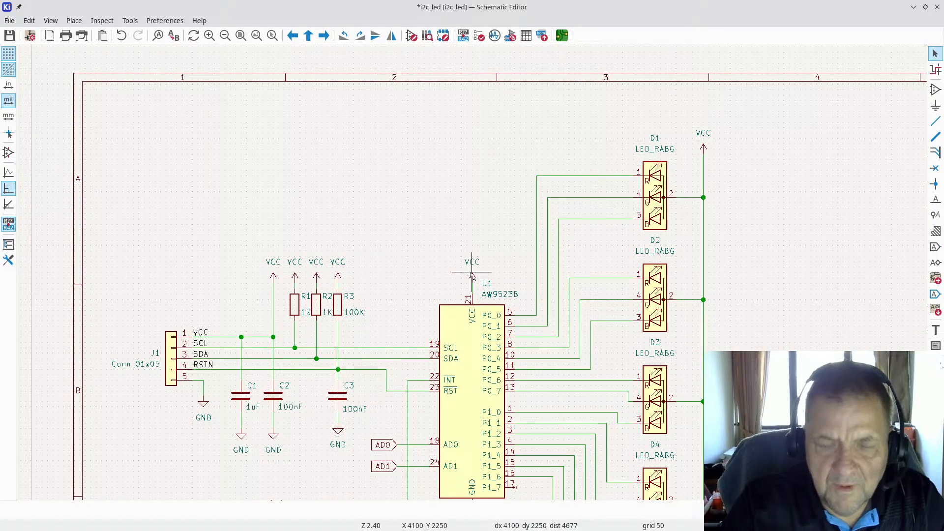
pyautogui.hotkey('ctrl', 'd')
pyautogui.scroll(-5, 273, 436)
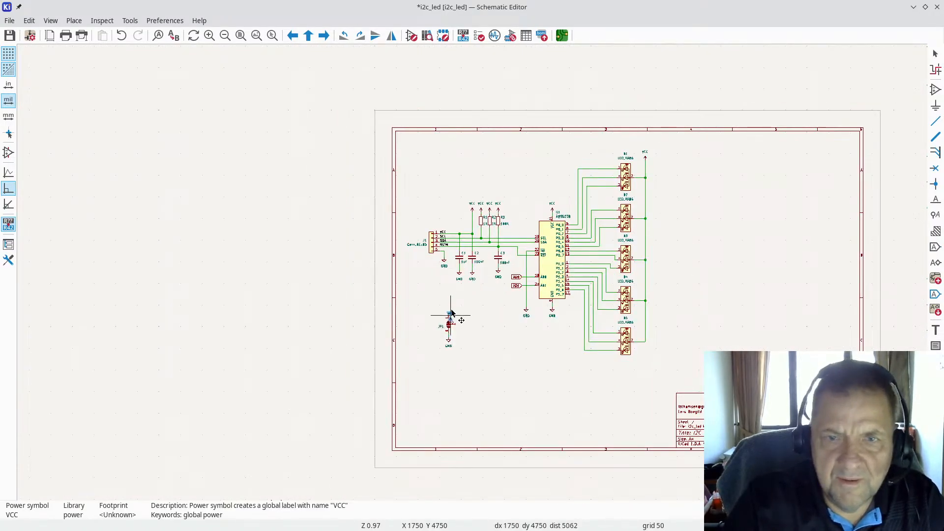
pyautogui.scroll(9, 451, 313)
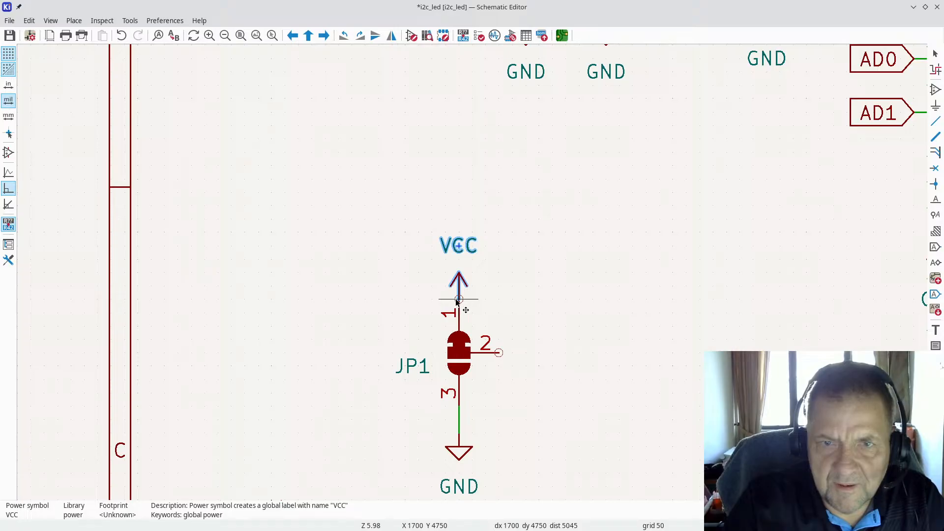
pyautogui.click(457, 300)
pyautogui.moveTo(458, 286); pyautogui.dragTo(458, 260)
# Duplicate the AD0 global label and attach the copy to JP1 pin 2, facing the jumper
pyautogui.scroll(-3, 474, 268)
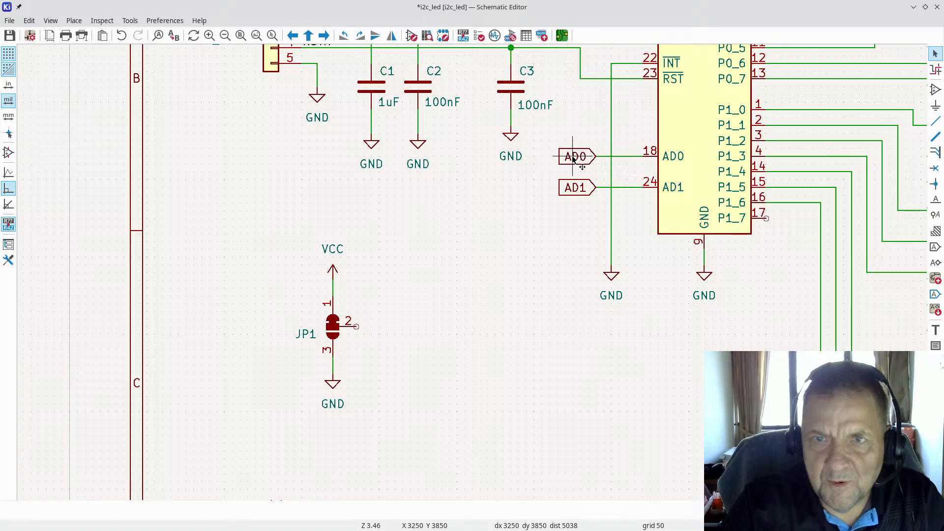
pyautogui.hotkey('ctrl', 'd')
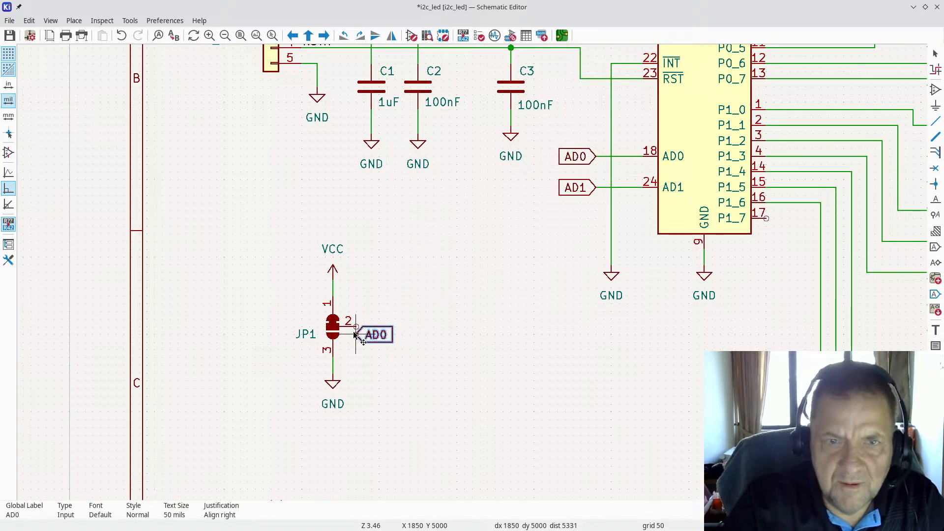
pyautogui.click(368, 329)
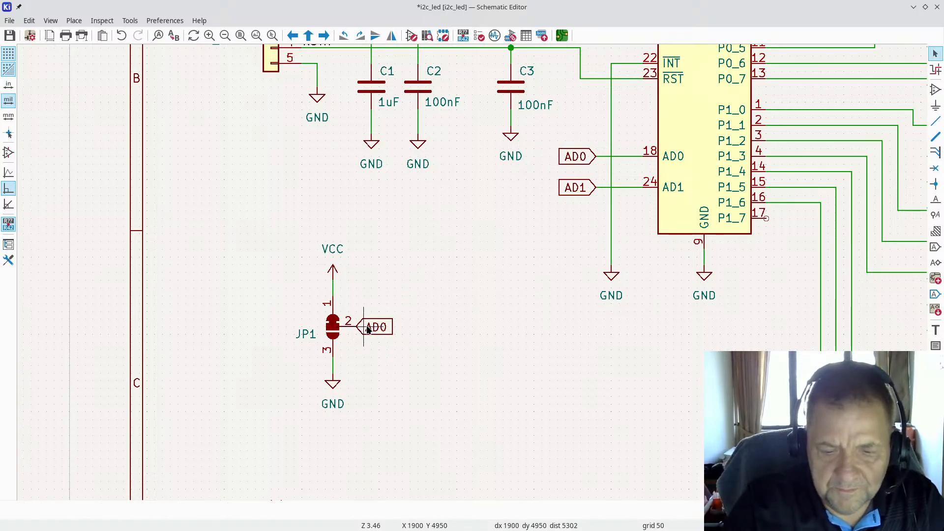
# Open JP1's symbol properties and bring up the footprint library chooser for its Footprint field
pyautogui.scroll(3, 367, 352)
pyautogui.scroll(-2, 476, 280)
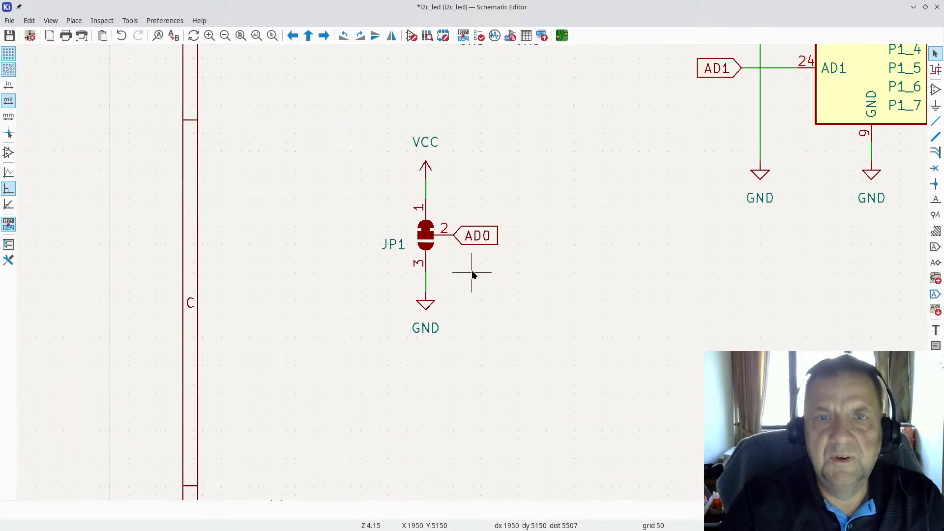
pyautogui.scroll(-1, 660, 181)
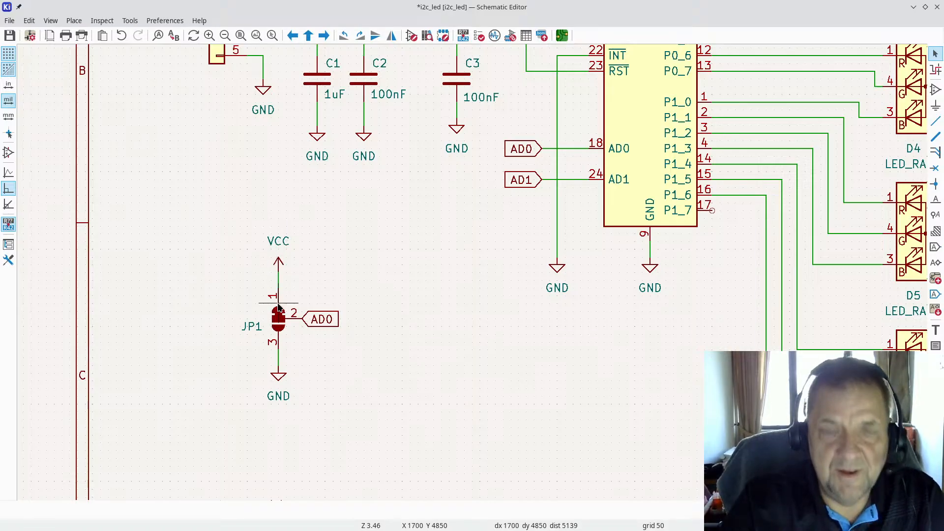
pyautogui.doubleClick(279, 320)
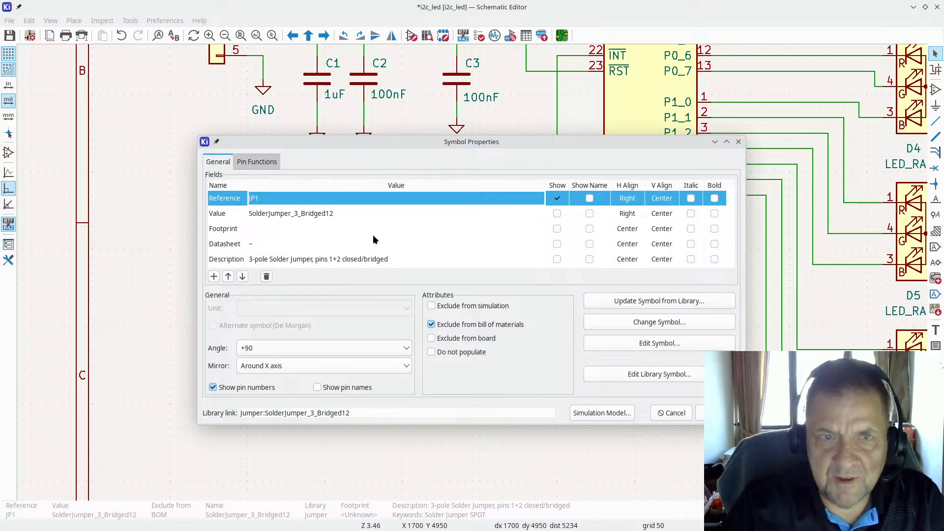
pyautogui.click(361, 224)
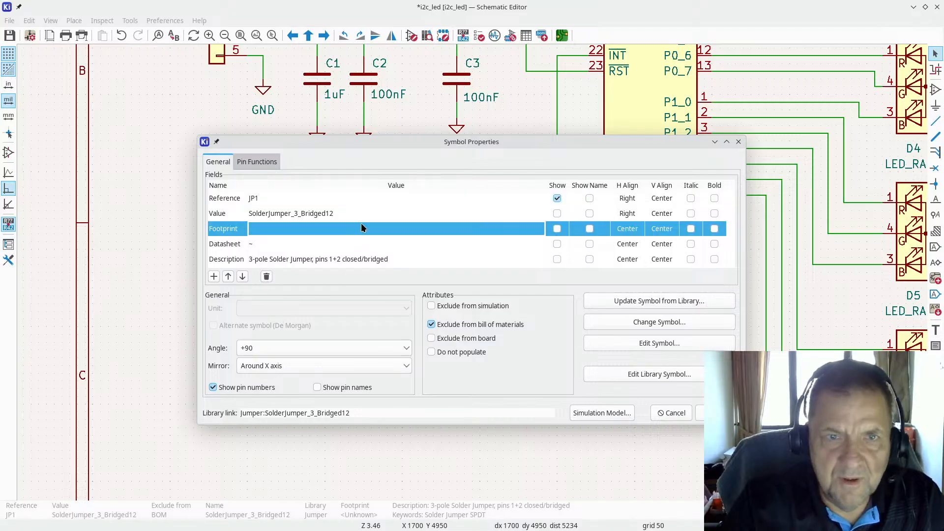
pyautogui.click(543, 229)
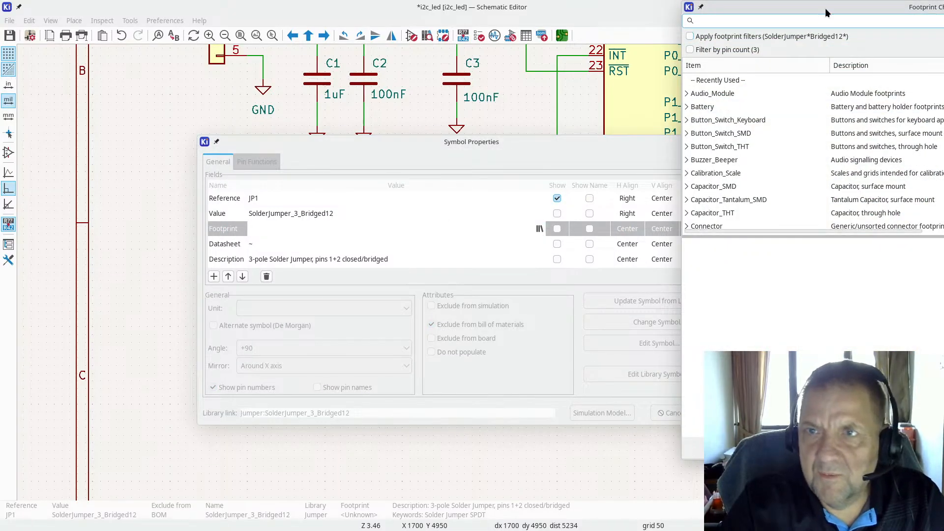
pyautogui.moveTo(830, 9); pyautogui.dragTo(384, 34)
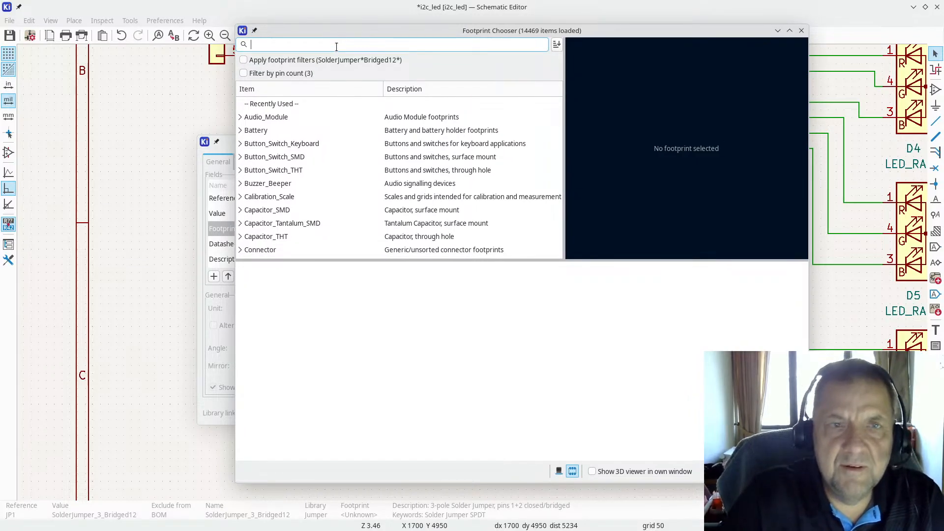
pyautogui.write('ju')
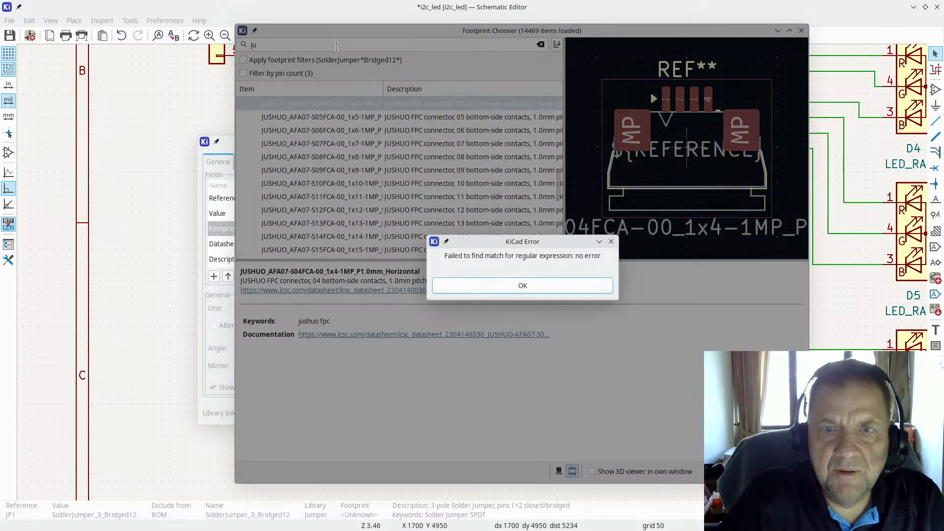
pyautogui.click(513, 290)
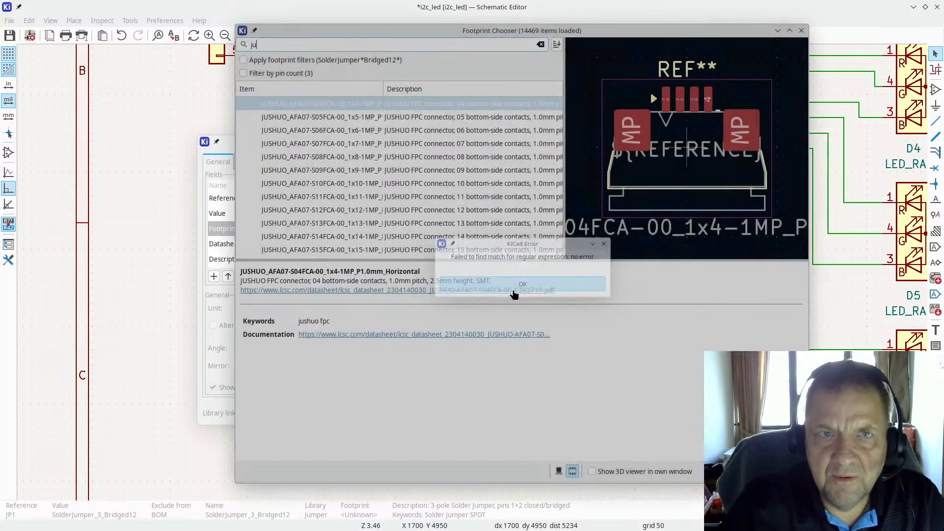
pyautogui.scroll(4, 348, 149)
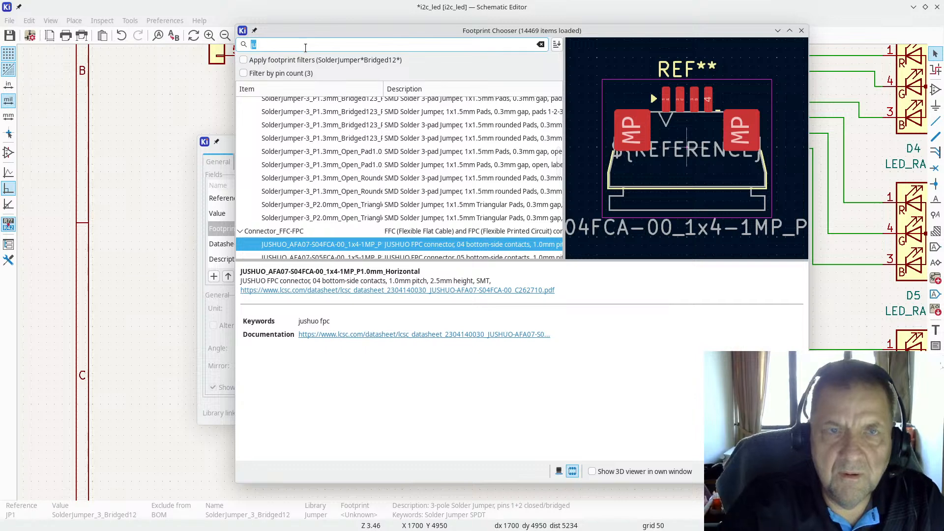
pyautogui.write('s')
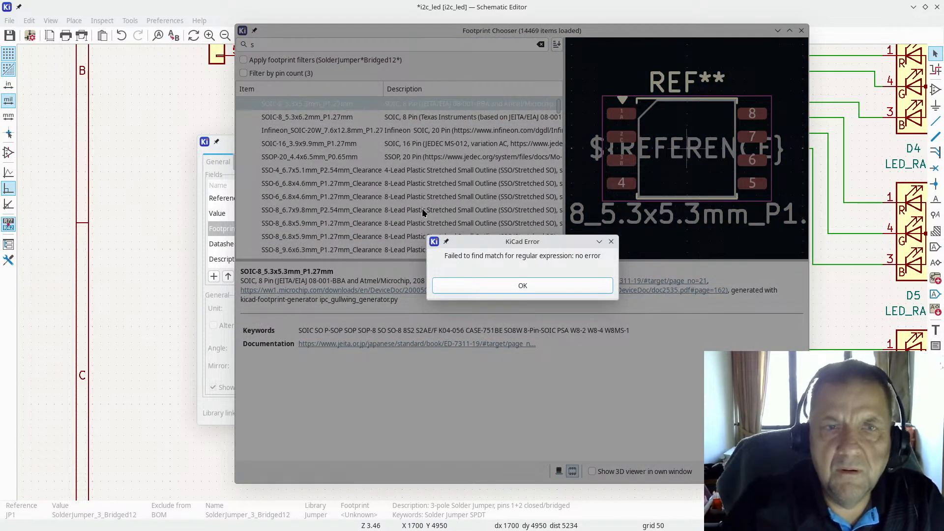
pyautogui.click(527, 285)
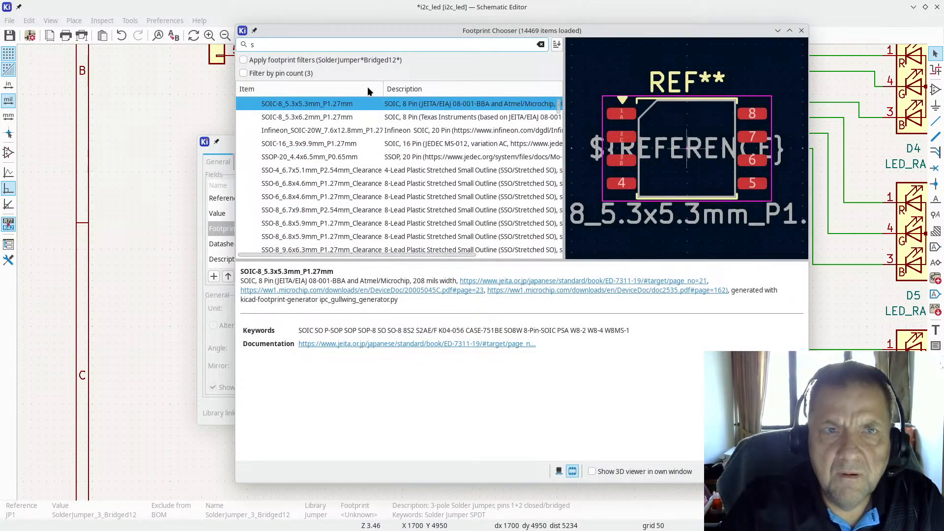
pyautogui.scroll(1, 417, 158)
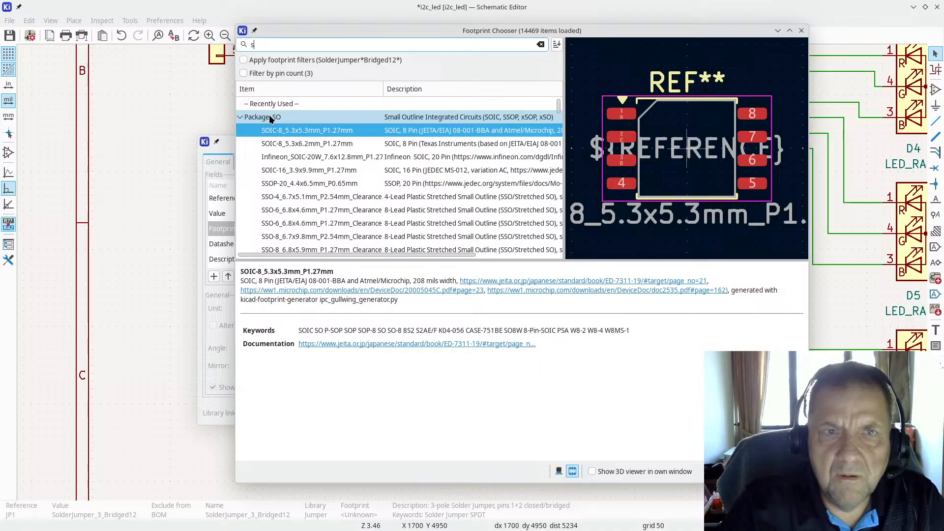
pyautogui.click(242, 119)
pyautogui.click(240, 130)
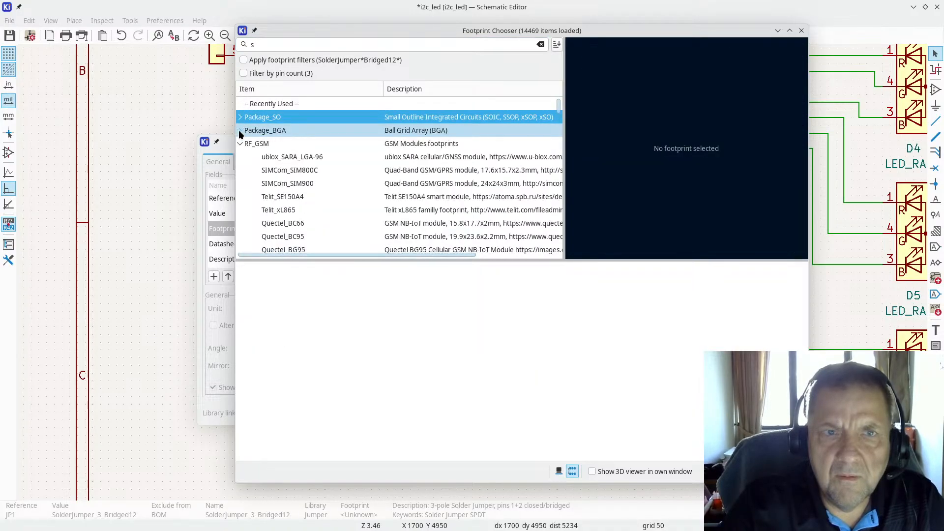
pyautogui.scroll(-1, 365, 187)
pyautogui.scroll(-2, 364, 188)
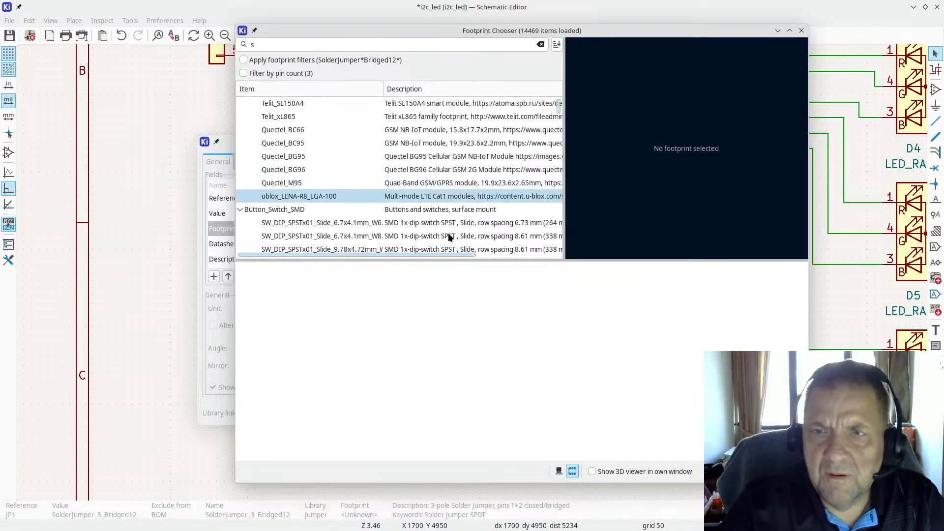
pyautogui.press('Escape')
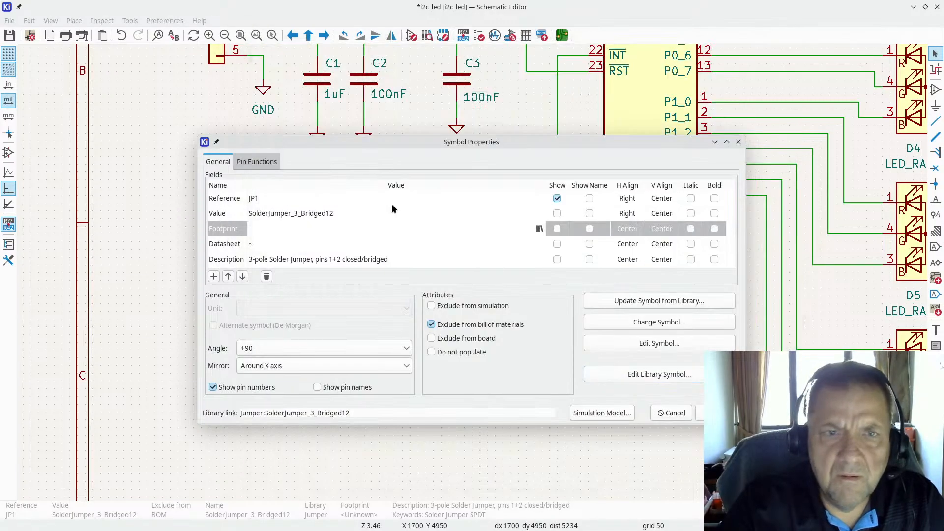
# Reopen the footprint chooser for JP1 and expand the Jumper library
pyautogui.click(540, 230)
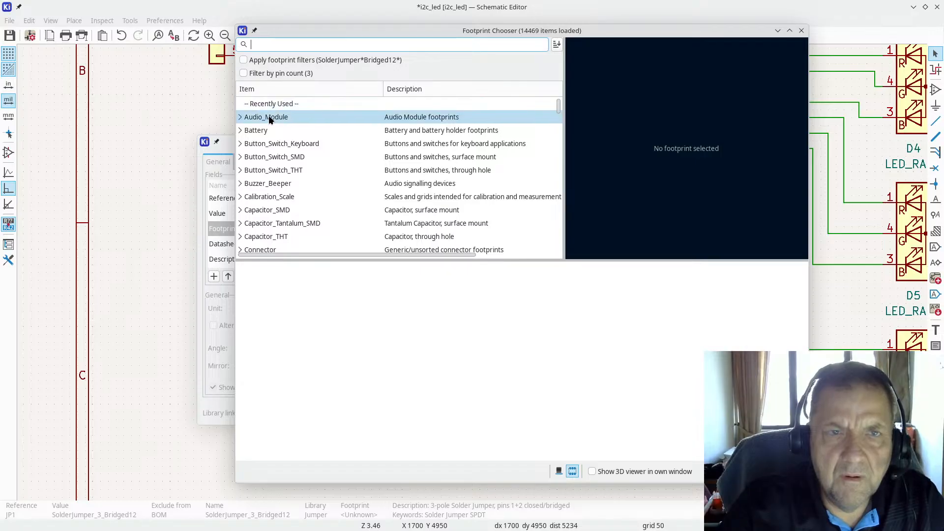
pyautogui.scroll(-15, 266, 167)
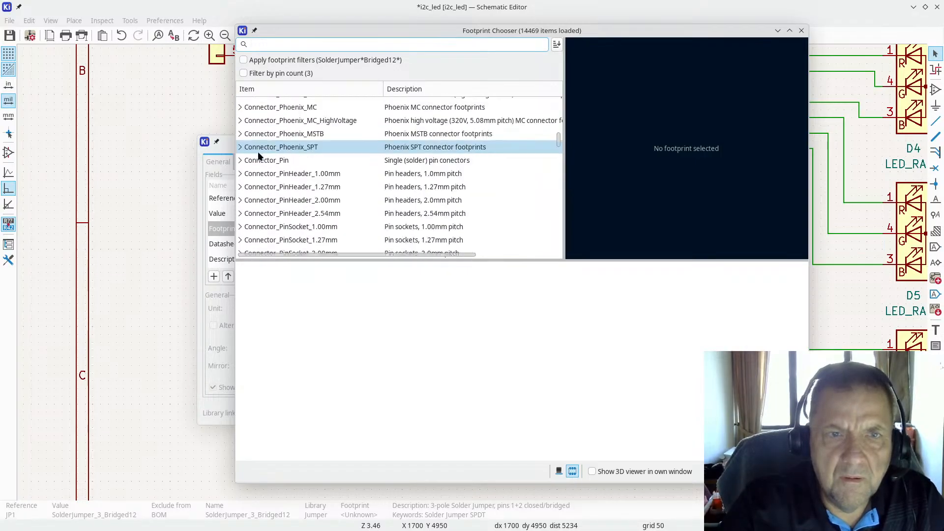
pyautogui.scroll(-6, 254, 154)
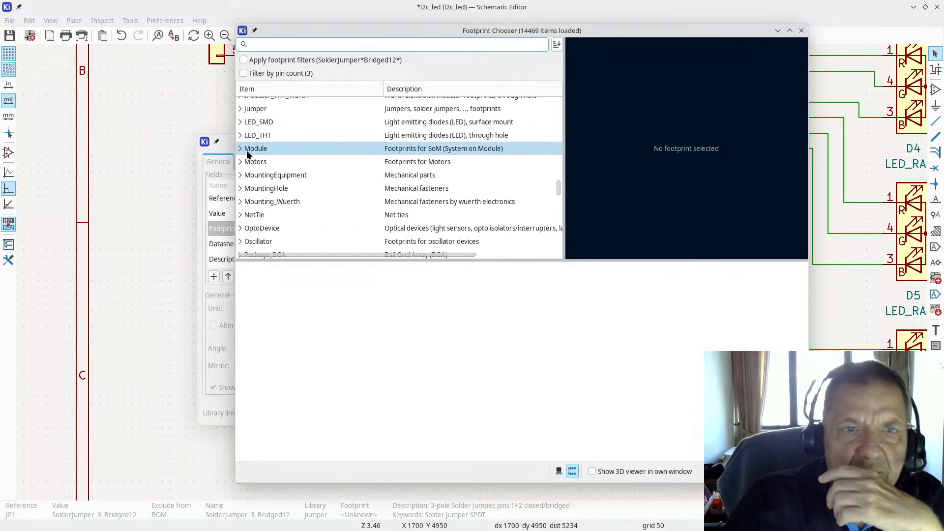
pyautogui.scroll(1, 247, 154)
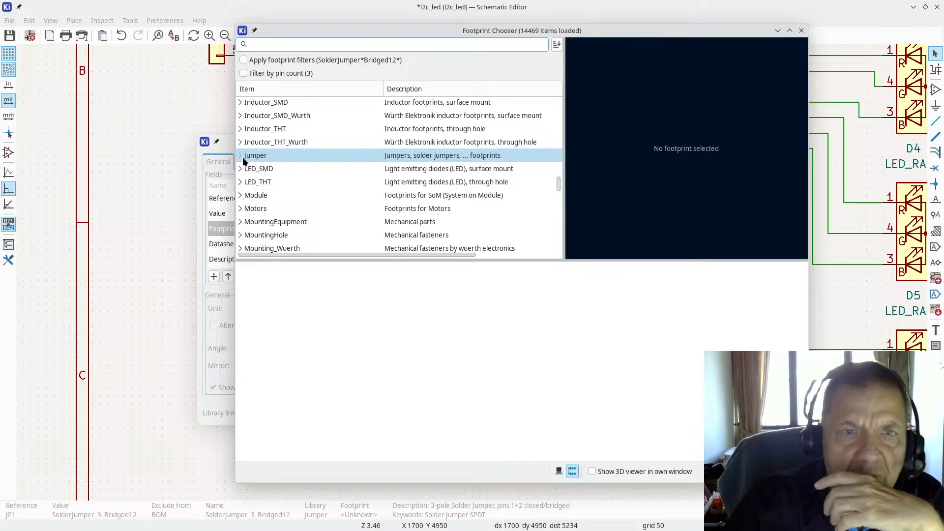
pyautogui.click(241, 158)
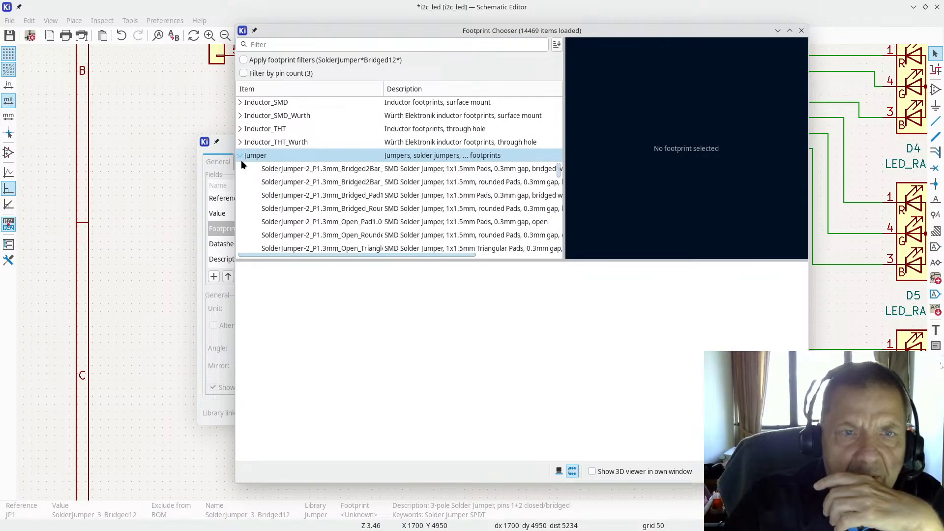
# Preview the P1.3mm solder jumper footprints, comparing pad count, pad shape, bridged pads, copper strips and number labels
pyautogui.scroll(-2, 433, 215)
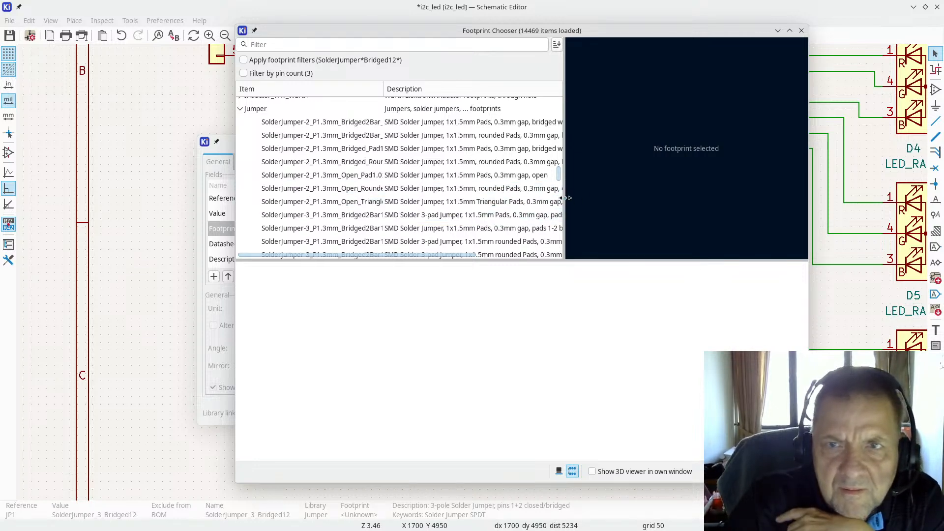
pyautogui.click(316, 188)
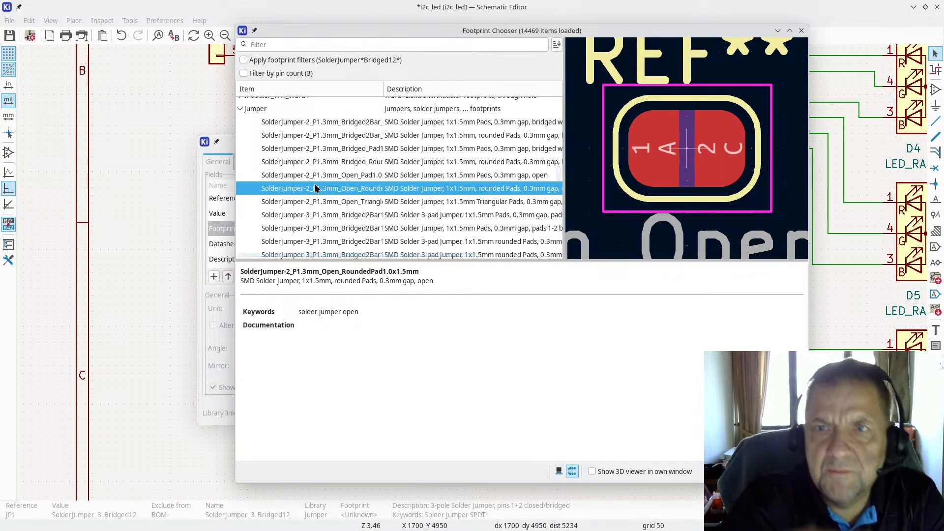
pyautogui.click(338, 215)
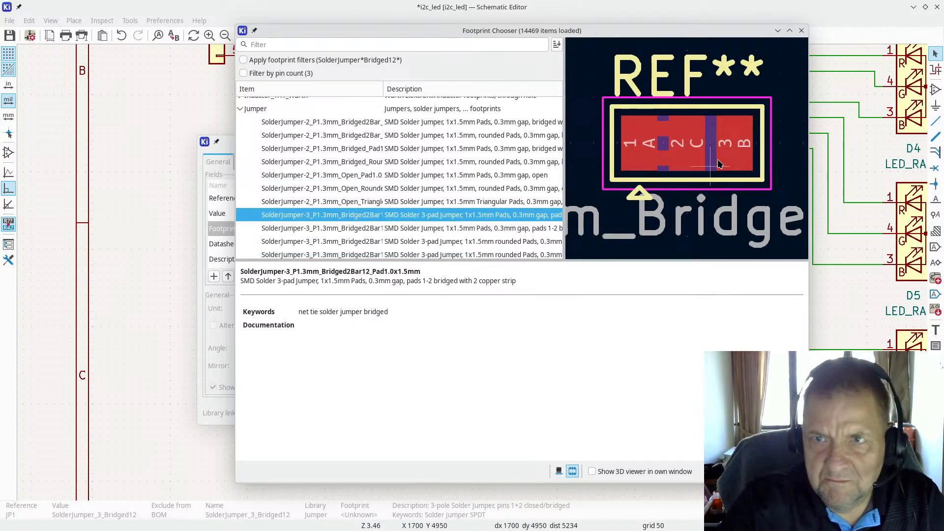
pyautogui.click(355, 228)
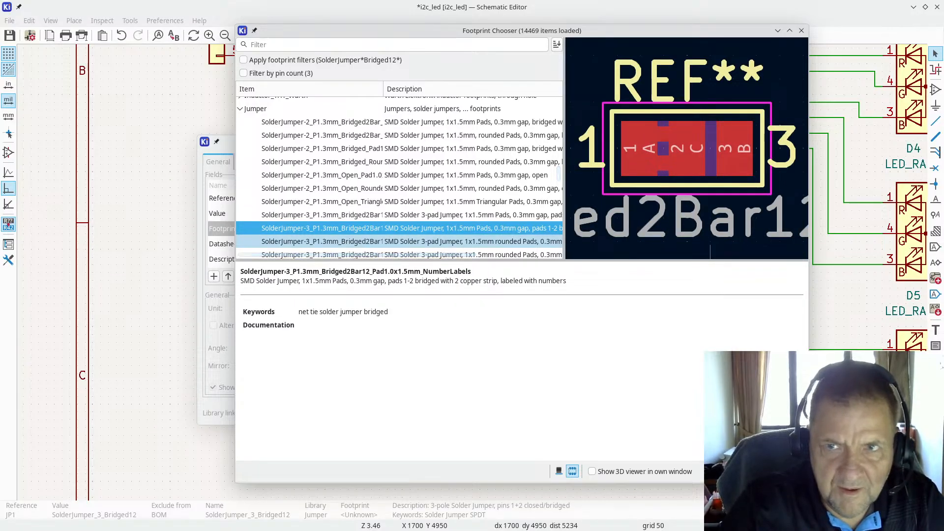
pyautogui.click(338, 241)
pyautogui.scroll(-2, 331, 183)
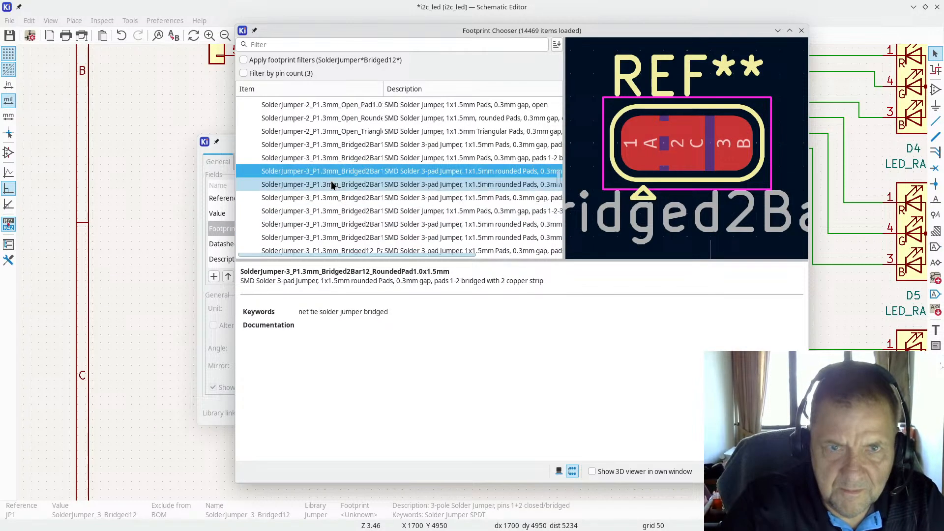
pyautogui.click(335, 197)
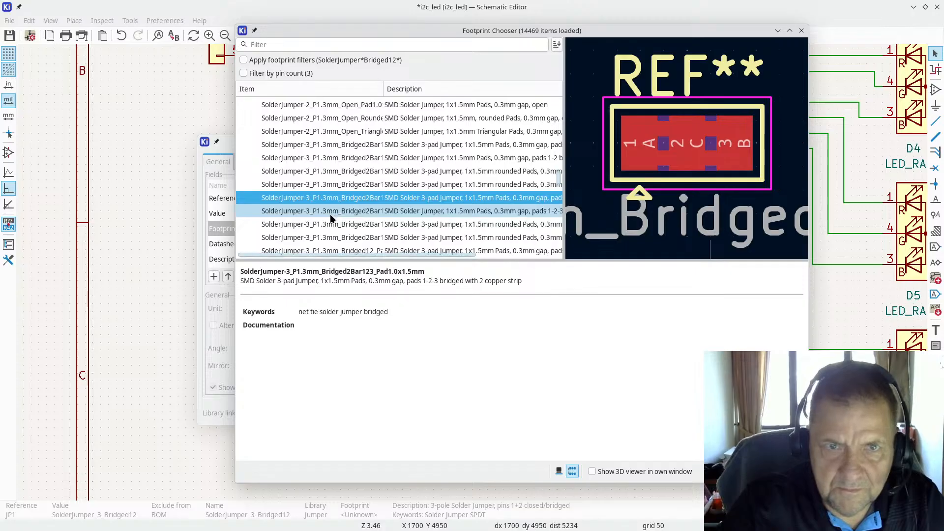
pyautogui.click(330, 214)
pyautogui.click(330, 224)
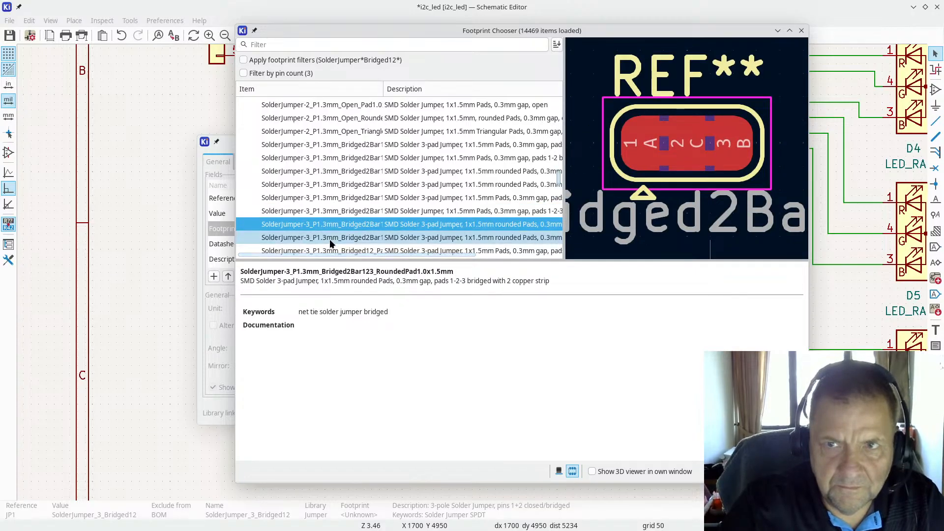
pyautogui.click(330, 238)
pyautogui.scroll(-2, 318, 197)
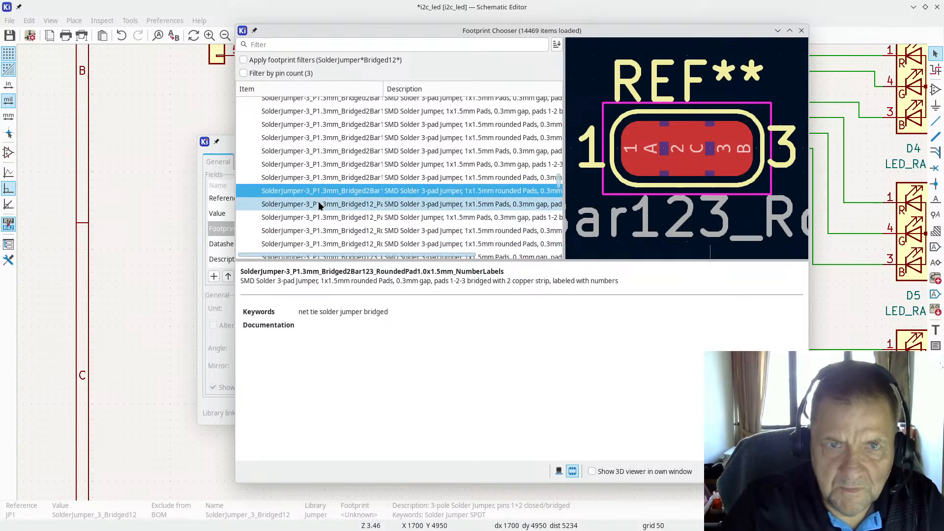
pyautogui.click(318, 204)
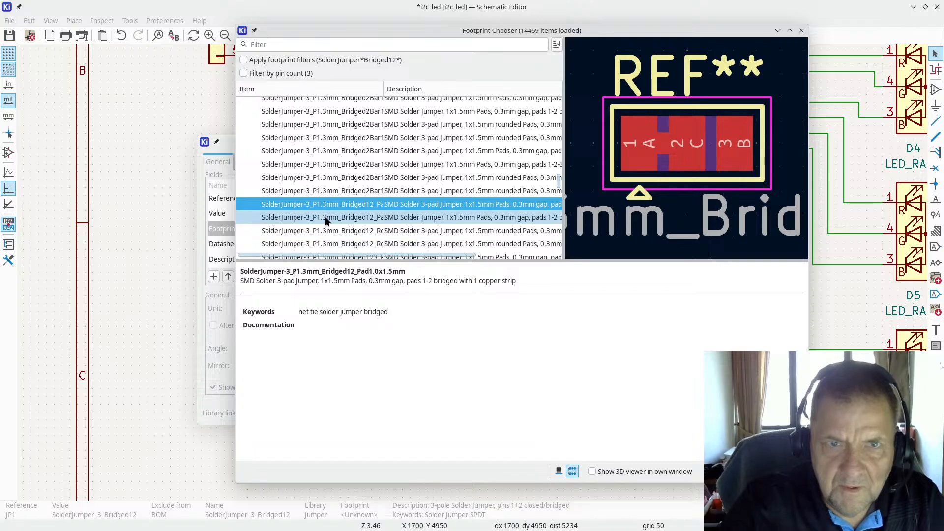
pyautogui.click(325, 219)
pyautogui.click(326, 234)
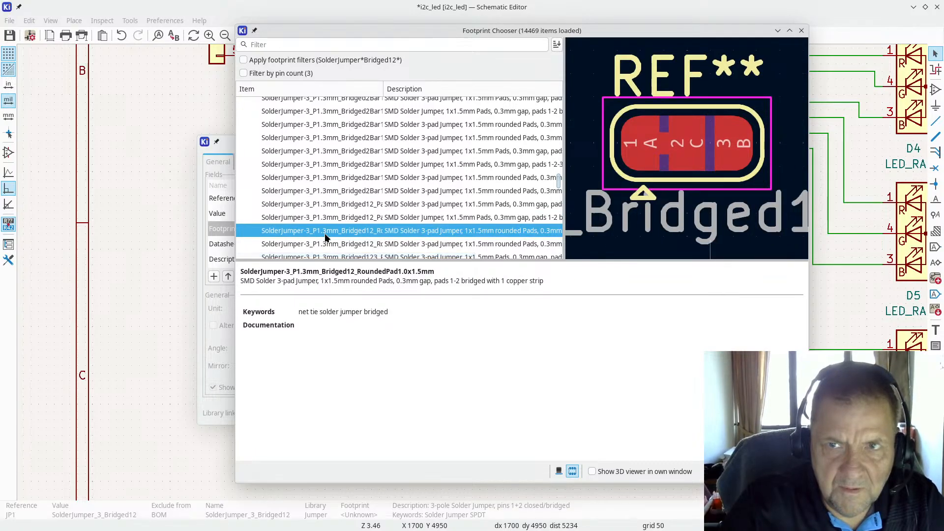
# Assign the SolderJumper-3_P1.3mm_Bridged2Bar12_RoundedPad1.0x1.5mm footprint to JP1 and apply its symbol properties
pyautogui.scroll(3, 329, 197)
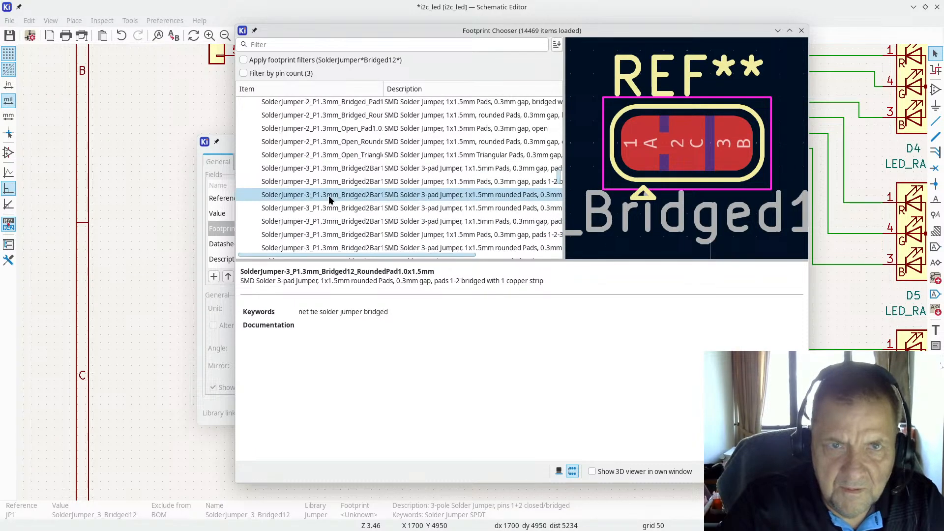
pyautogui.click(329, 195)
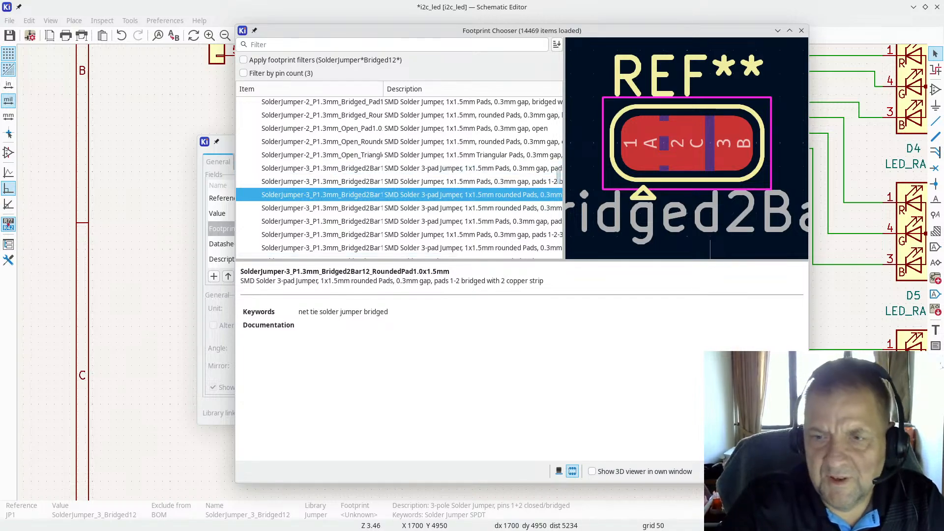
pyautogui.click(781, 471)
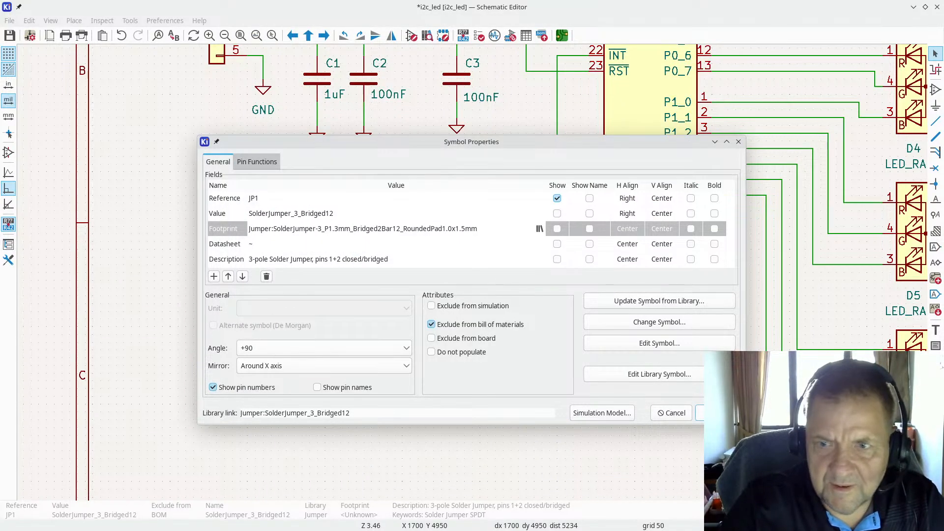
pyautogui.click(713, 413)
pyautogui.scroll(3, 449, 323)
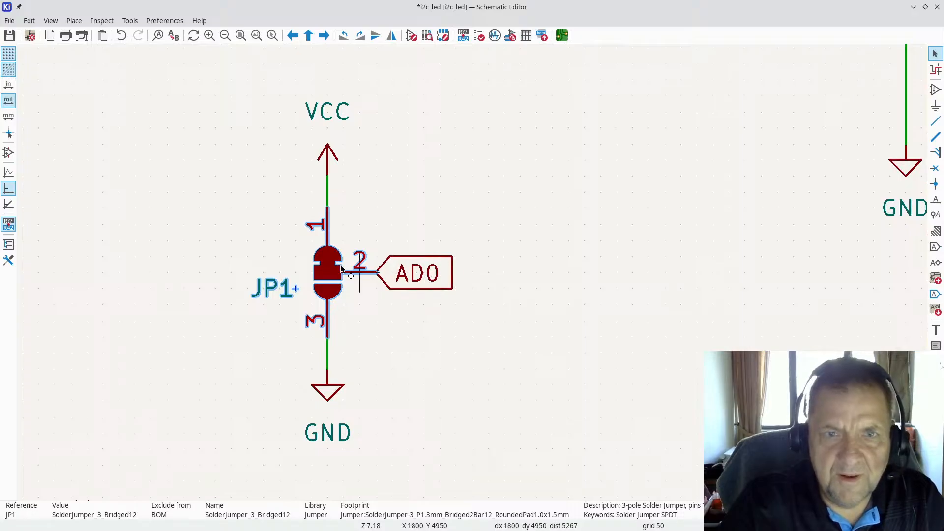
pyautogui.press('Escape')
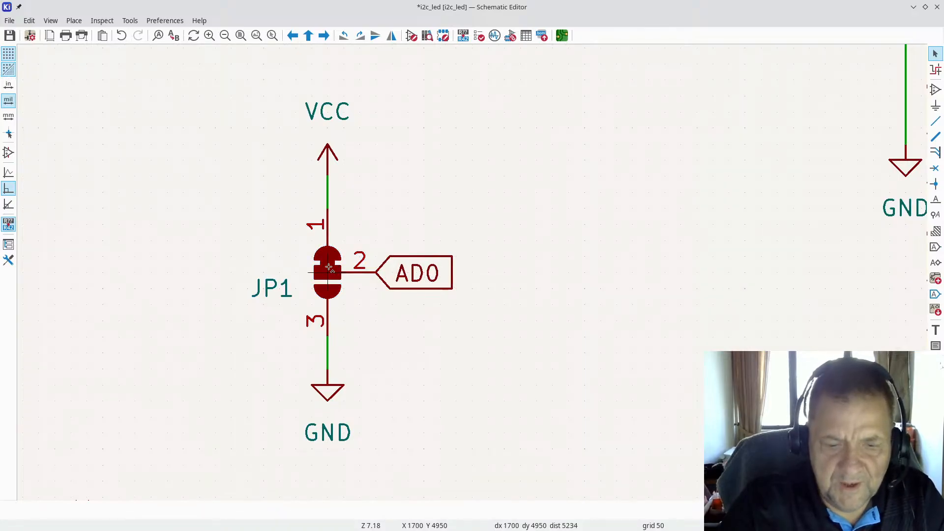
# Duplicate JP1 to its right and connect a copy of its VCC symbol to the duplicate's pin 1 through a short wire
pyautogui.hotkey('ctrl', 'd')
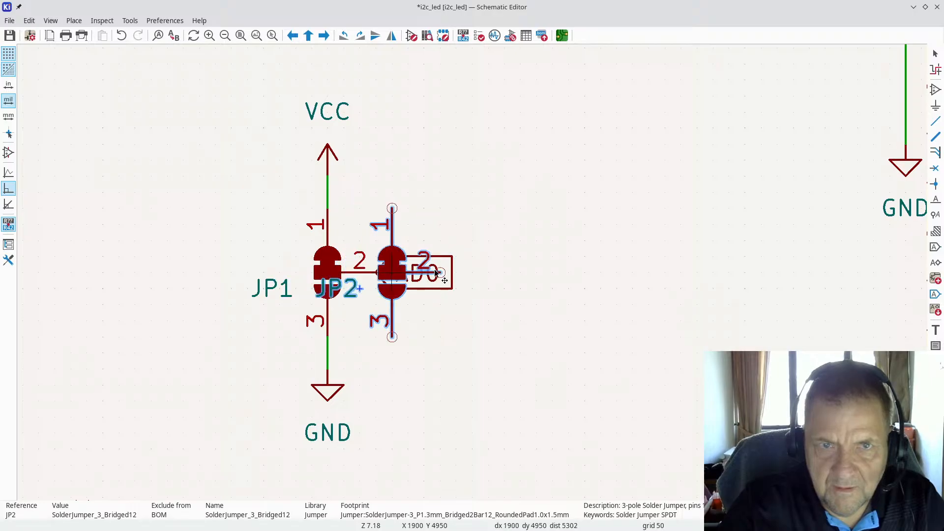
pyautogui.click(536, 275)
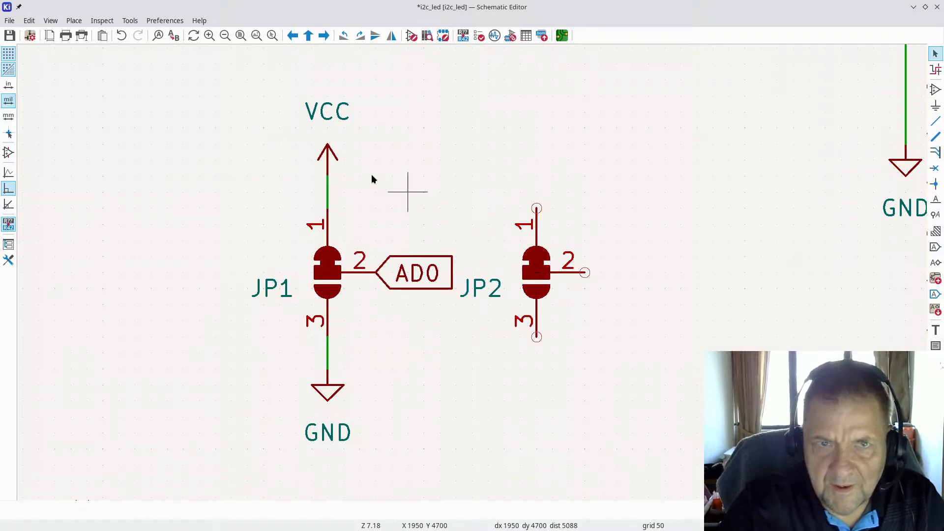
pyautogui.hotkey('ctrl', 'd')
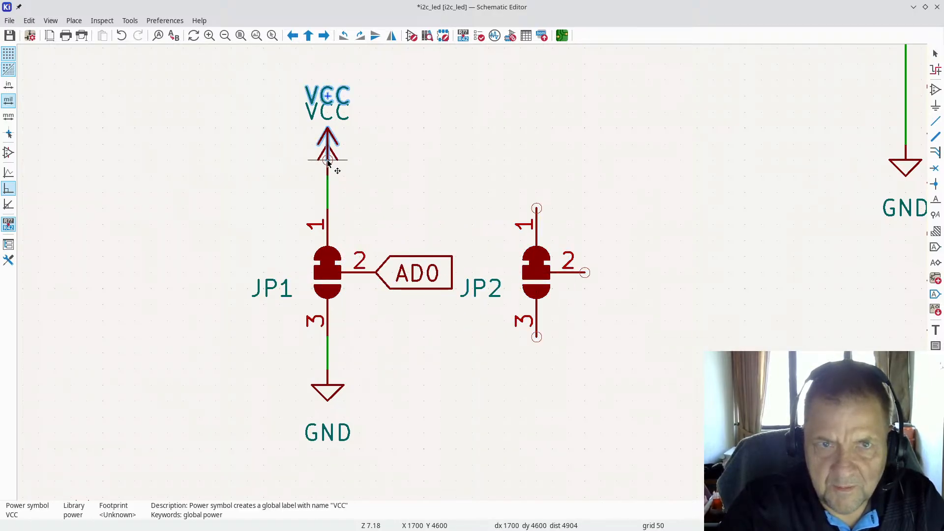
pyautogui.click(535, 204)
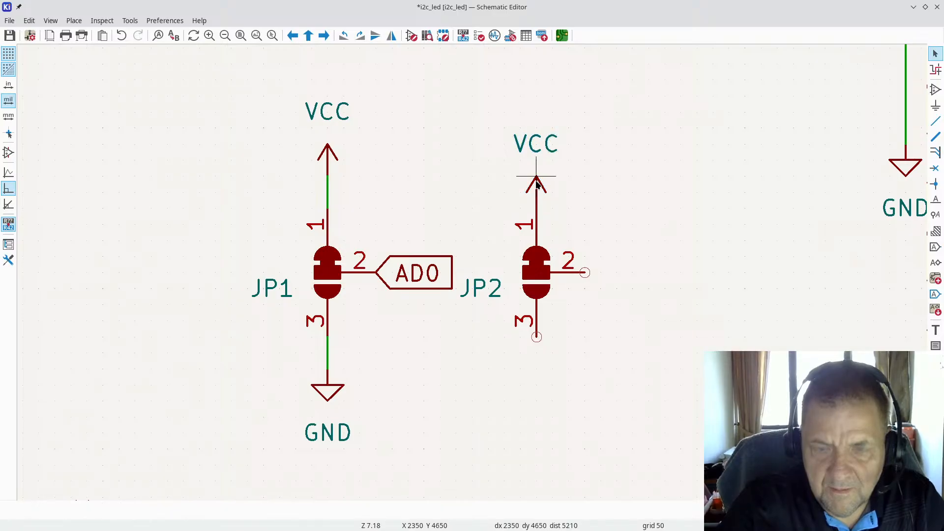
pyautogui.press('m')
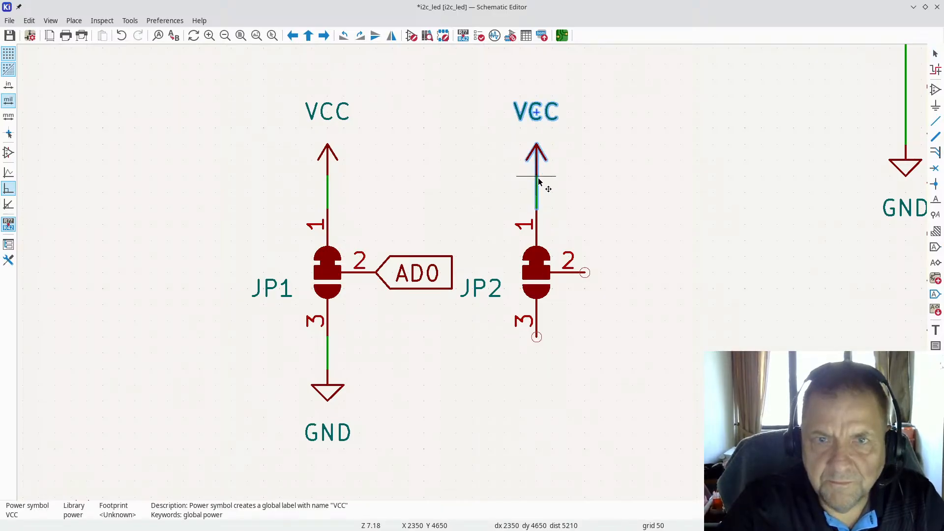
pyautogui.click(540, 181)
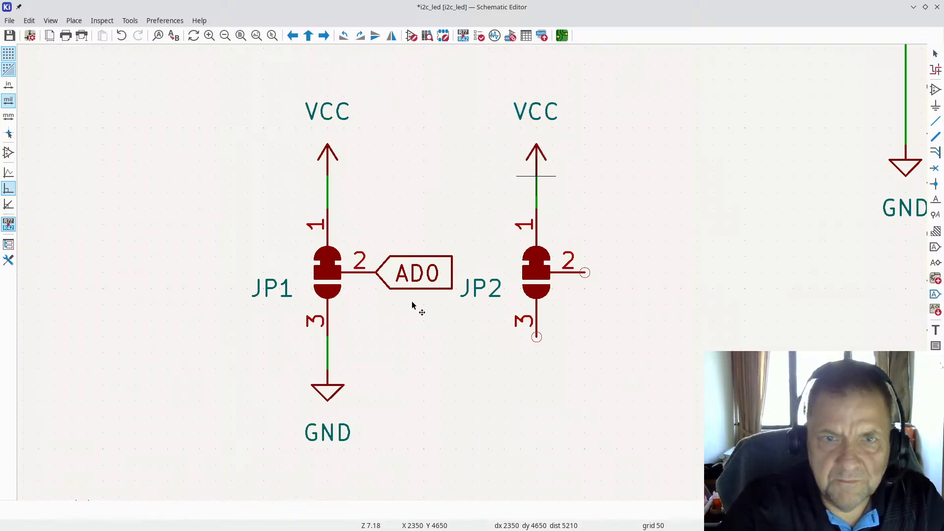
# Copy JP1's GND symbol to pin 3 of JP2 and pull it down to leave a short connecting wire
pyautogui.click(330, 395)
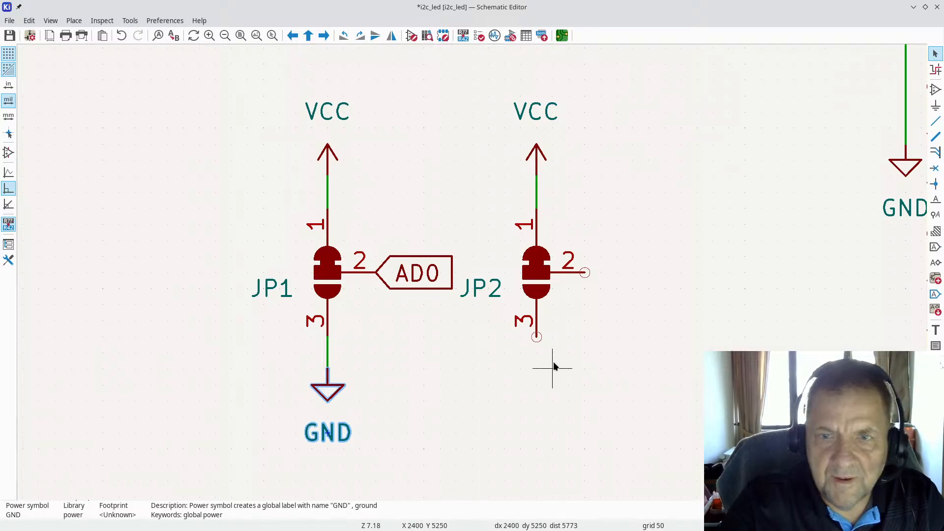
pyautogui.click(398, 397)
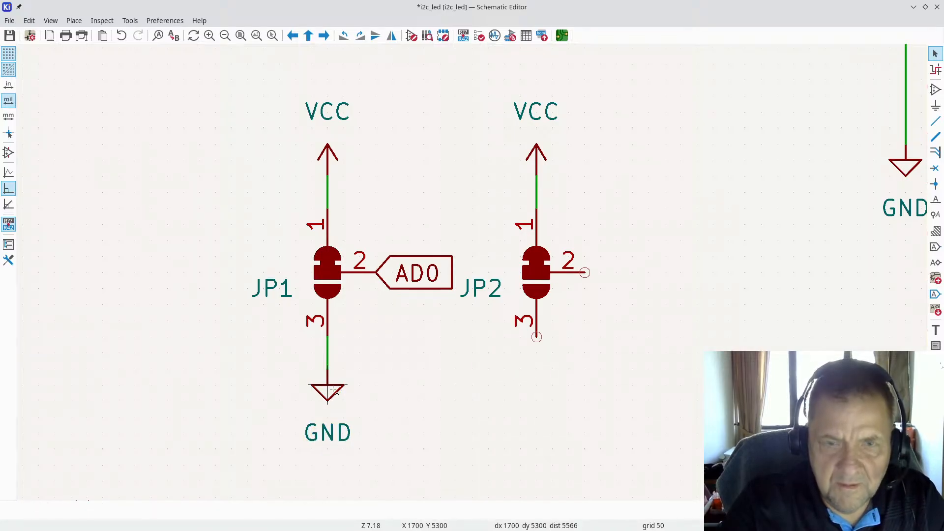
pyautogui.hotkey('ctrl', 'd')
pyautogui.click(535, 365)
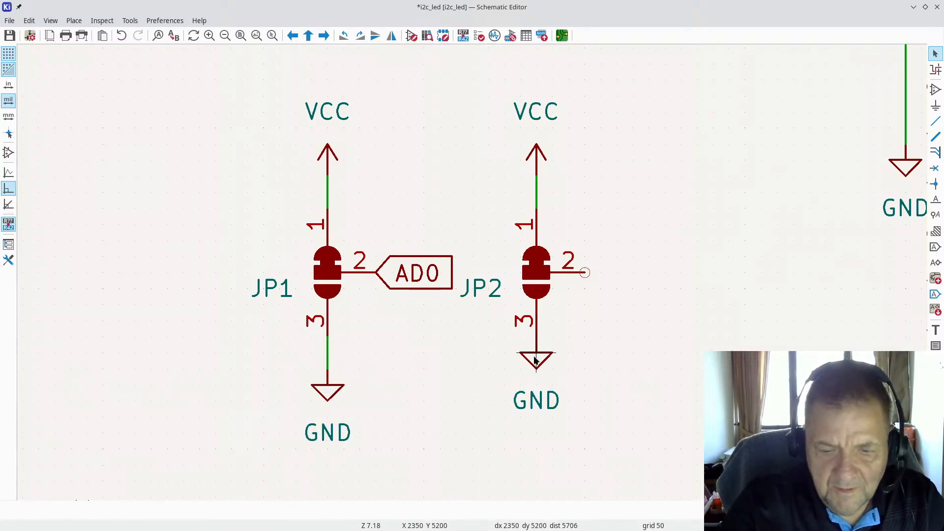
pyautogui.moveTo(536, 360); pyautogui.dragTo(536, 392)
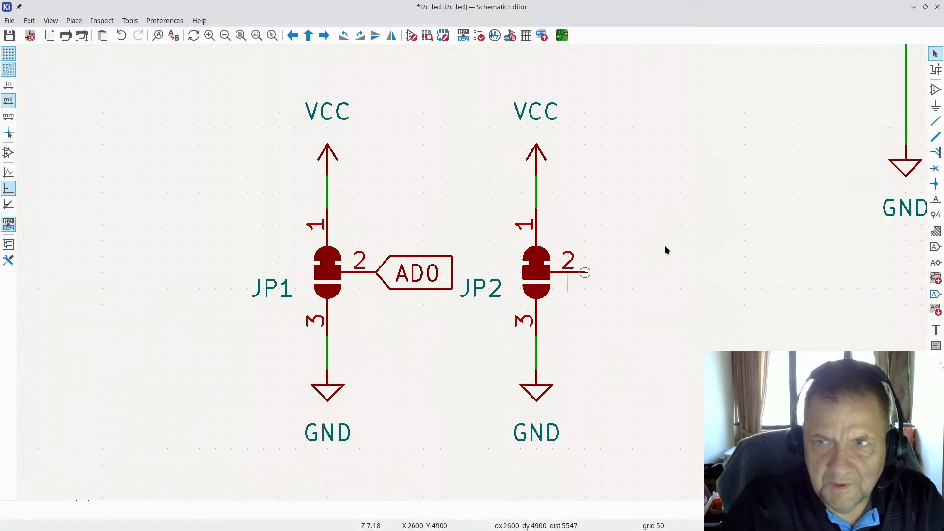
# Duplicate U1's AD1 global label onto pin 2 of JP2 and pull it away to leave a short straight wire
pyautogui.scroll(-4, 667, 250)
pyautogui.click(497, 189)
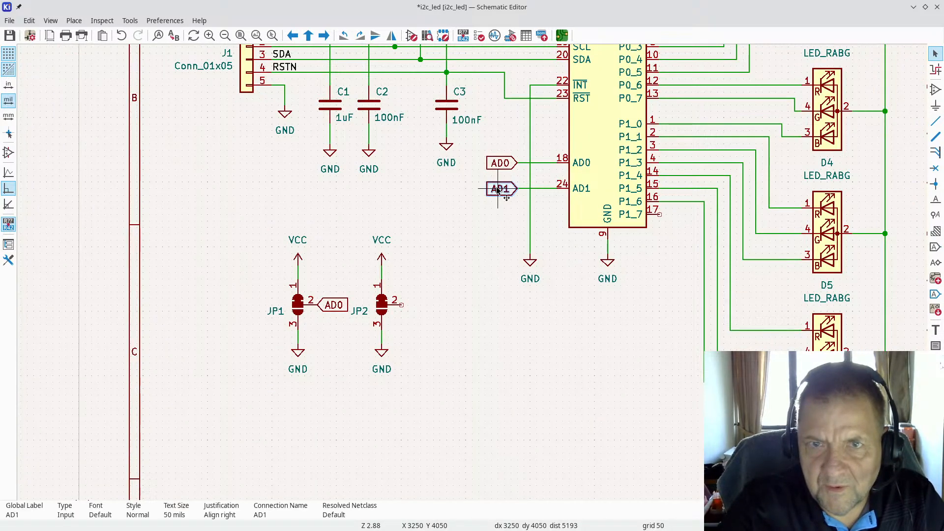
pyautogui.hotkey('ctrl', 'd')
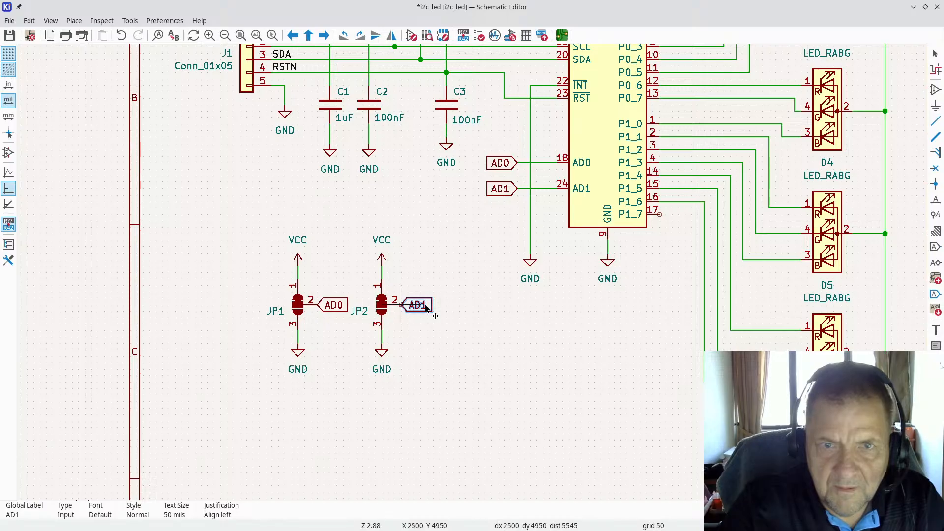
pyautogui.click(426, 308)
pyautogui.press('g')
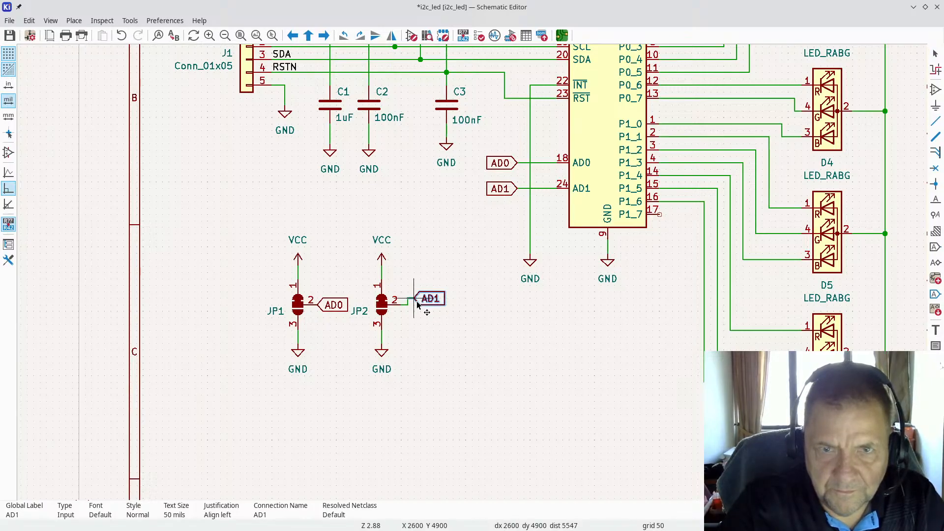
pyautogui.click(416, 307)
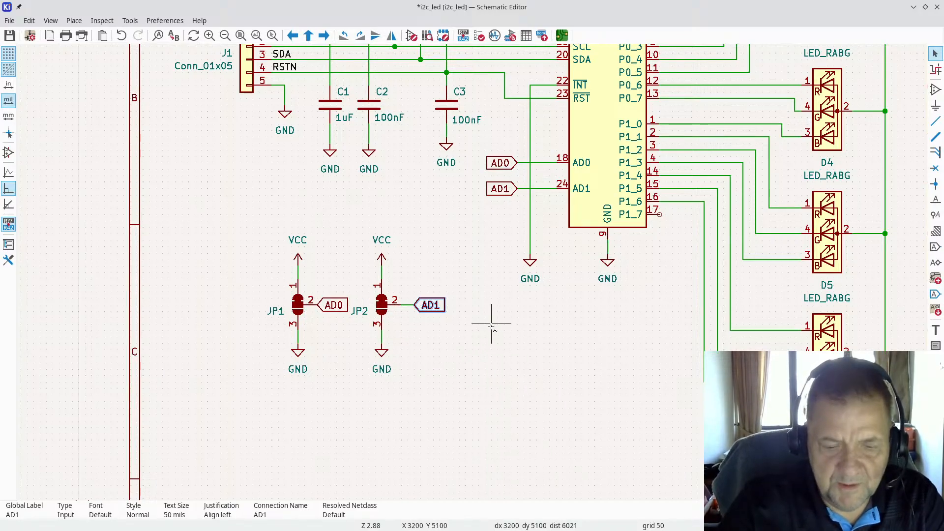
pyautogui.press('Escape')
# Save the schematic and update the PCB from it in the PCB Editor to bring in the new jumpers
pyautogui.hotkey('ctrl', 's')
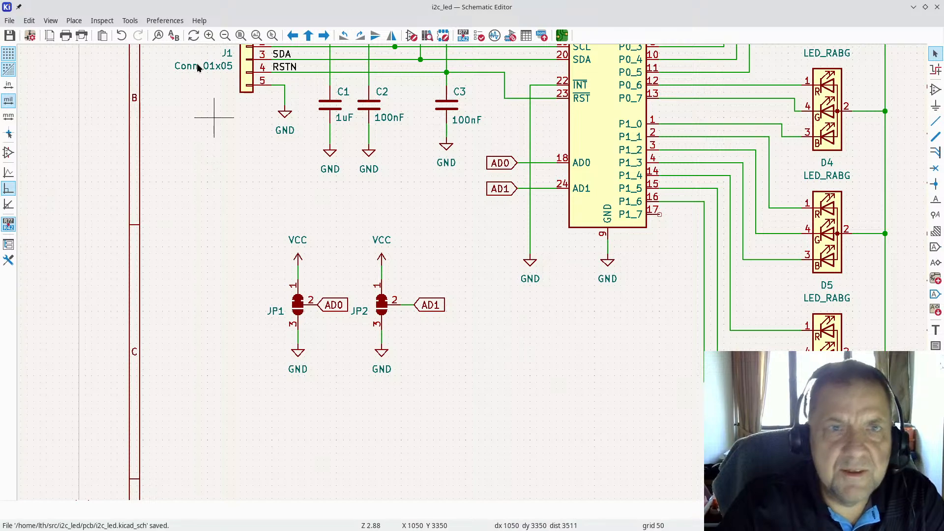
pyautogui.click(131, 21)
pyautogui.click(167, 34)
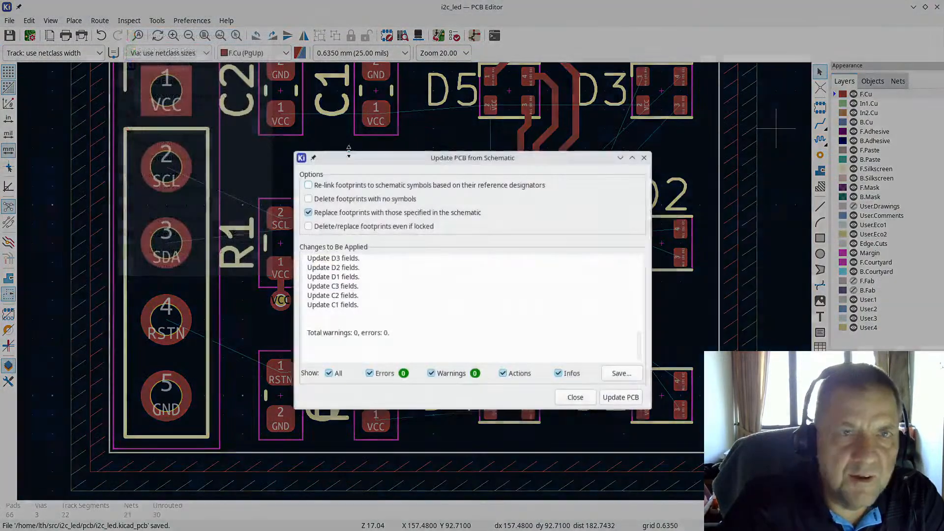
pyautogui.click(623, 396)
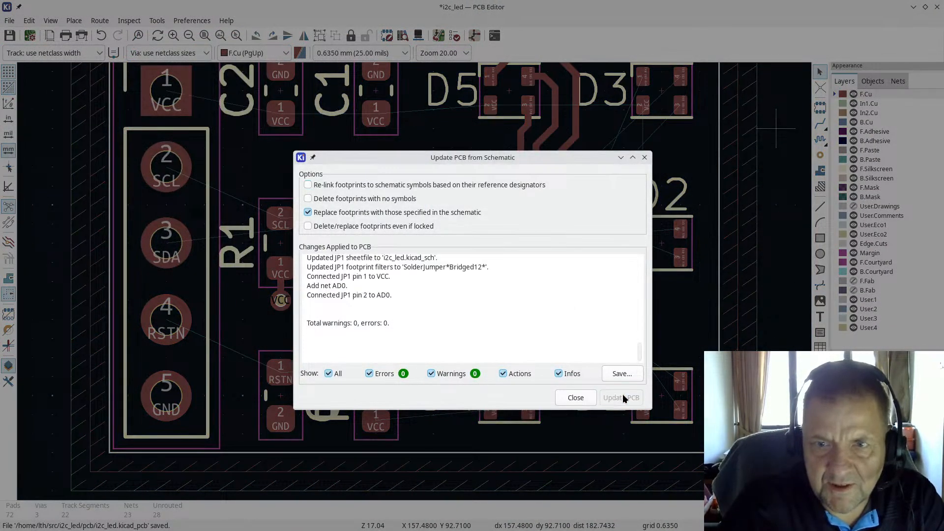
pyautogui.click(577, 397)
# Place the JP1 and JP2 footprints outside the board's right edge and flip both to the back side
pyautogui.scroll(-3, 369, 250)
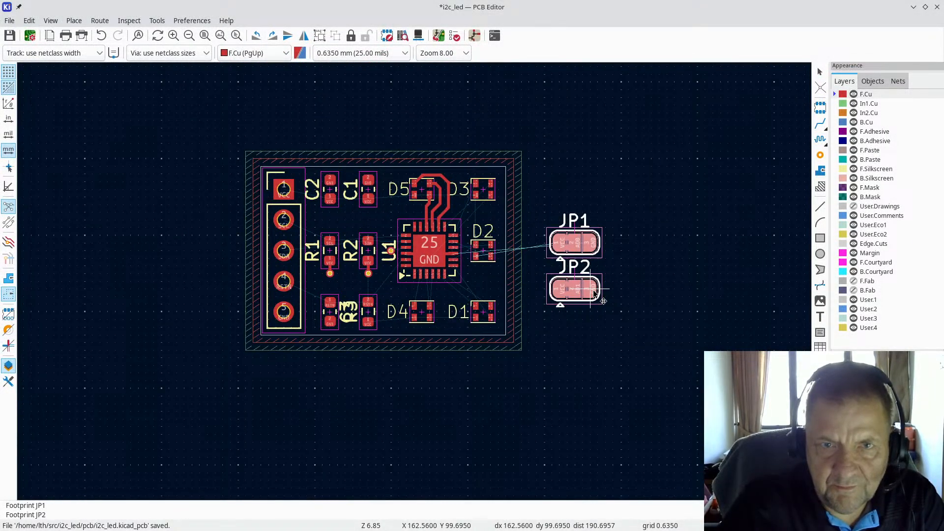
pyautogui.click(595, 293)
pyautogui.click(617, 351)
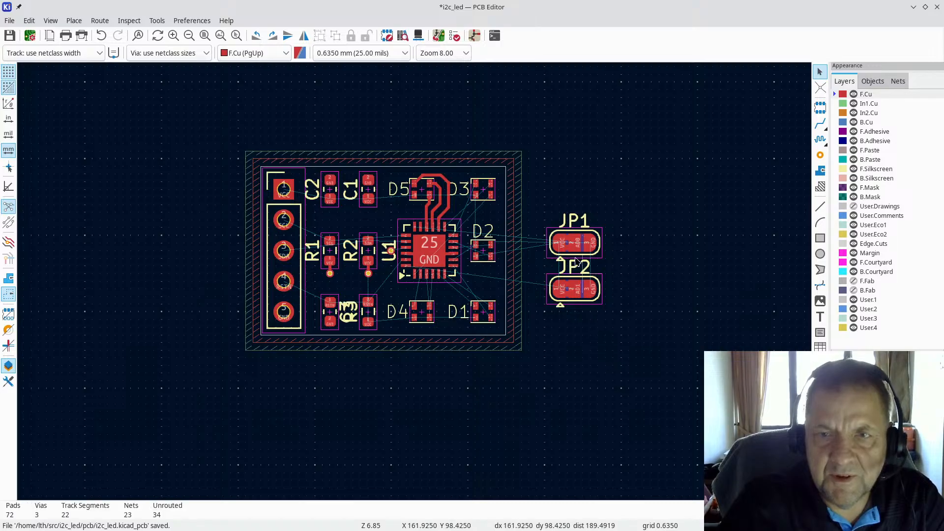
pyautogui.press('f')
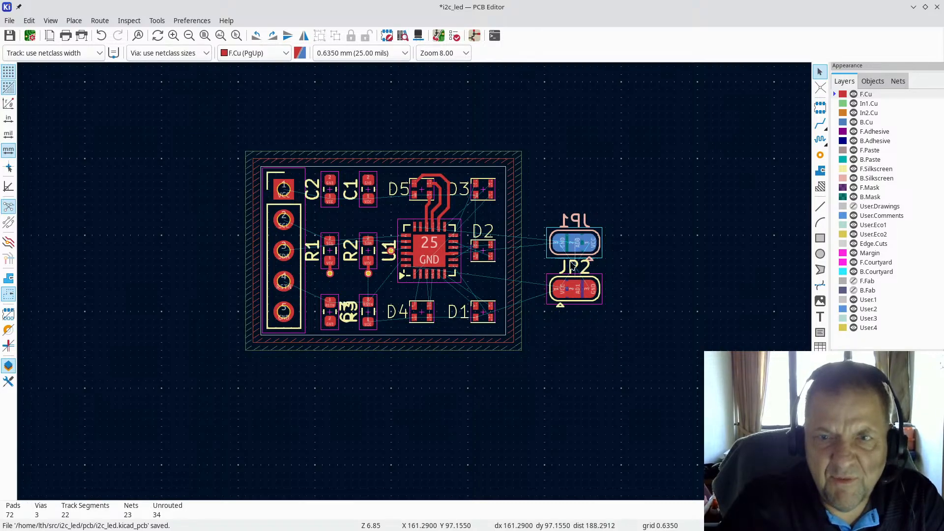
pyautogui.press('f')
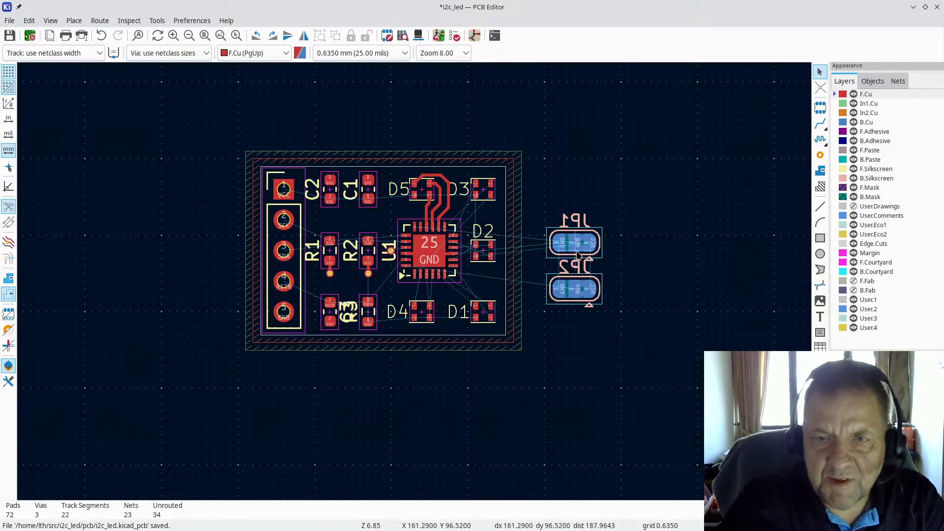
# Move JP1 onto the board's back side, behind the upper pads of R1 and R2
pyautogui.scroll(3, 575, 243)
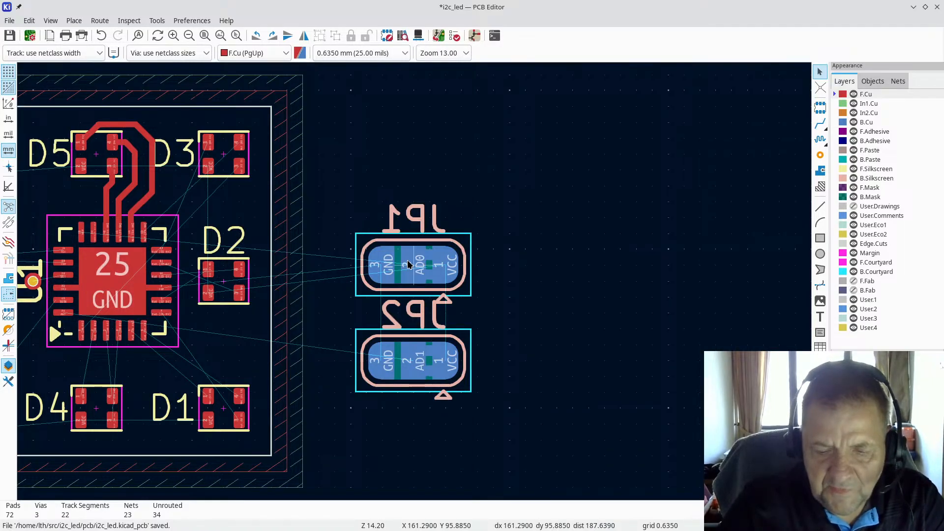
pyautogui.click(408, 259)
pyautogui.moveTo(408, 260); pyautogui.dragTo(70, 233)
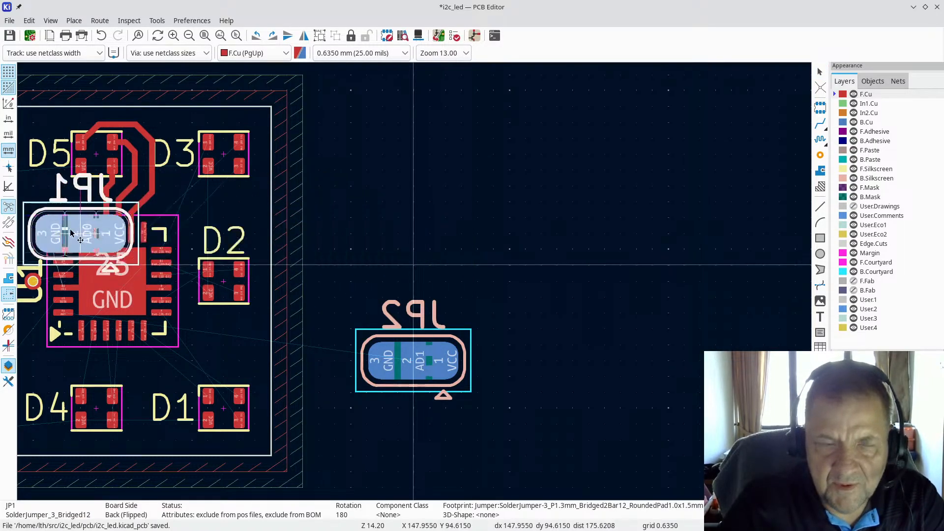
pyautogui.scroll(-3, 370, 271)
pyautogui.scroll(3, 370, 271)
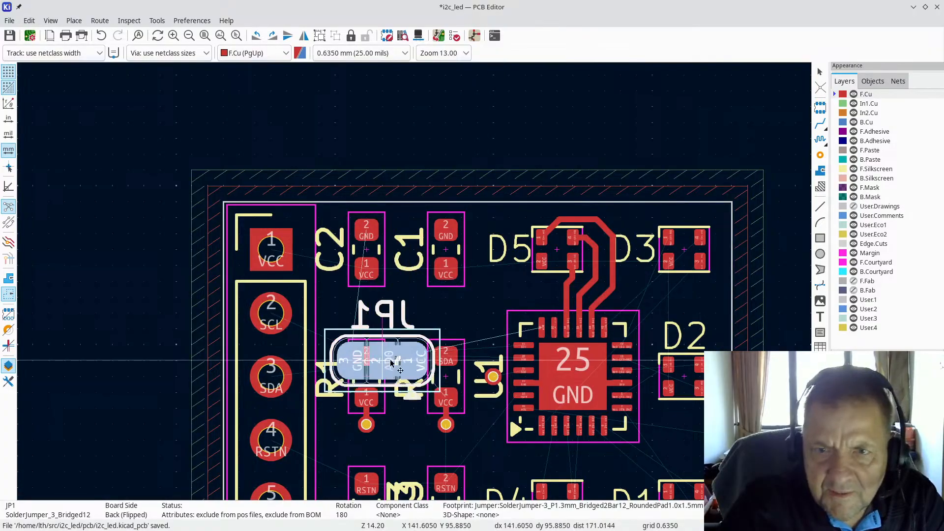
pyautogui.moveTo(392, 362); pyautogui.dragTo(399, 319)
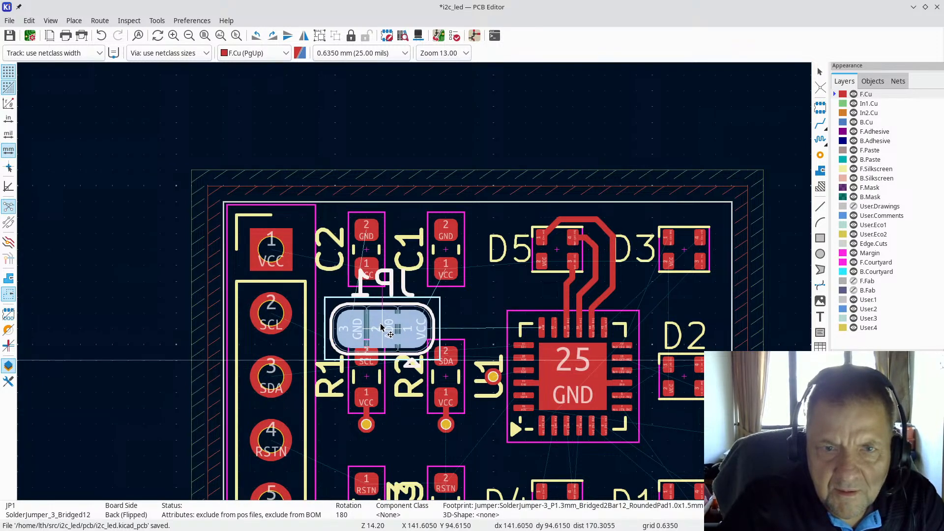
pyautogui.click(393, 351)
# Move JP2 onto the board's back side below JP1, aligned with it and behind the RSTN pads of C3 and R3
pyautogui.scroll(-3, 649, 361)
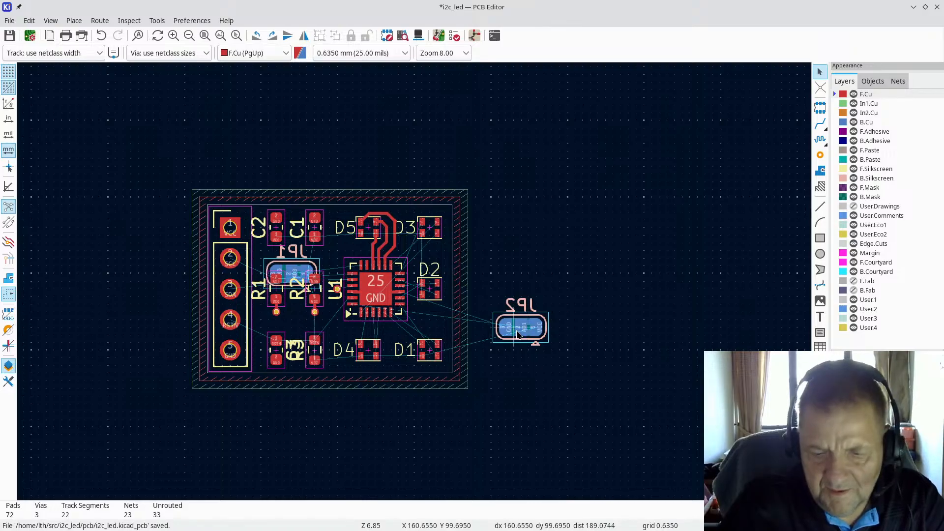
pyautogui.press('m')
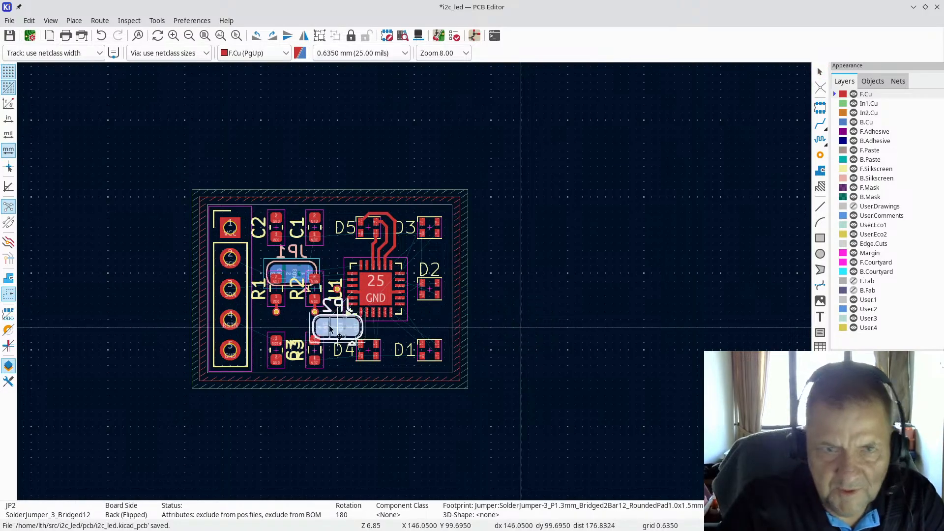
pyautogui.scroll(4, 296, 340)
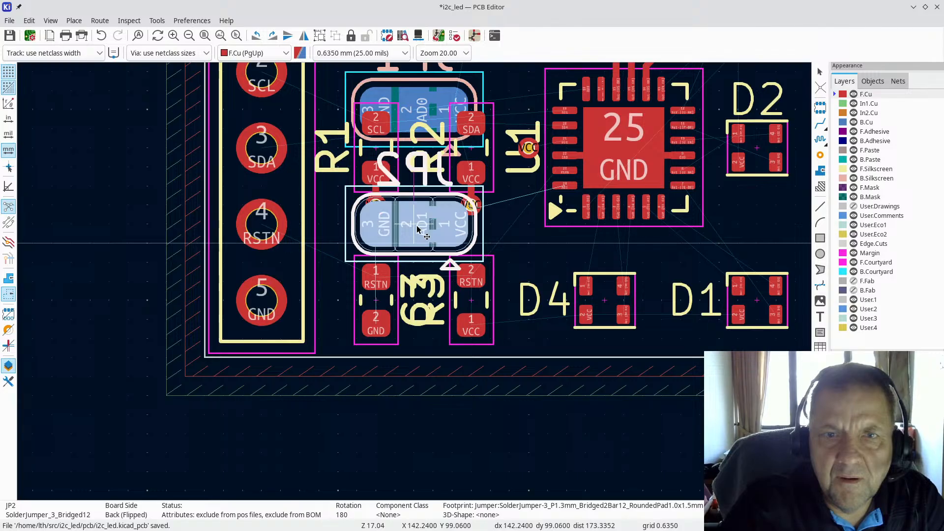
pyautogui.click(417, 229)
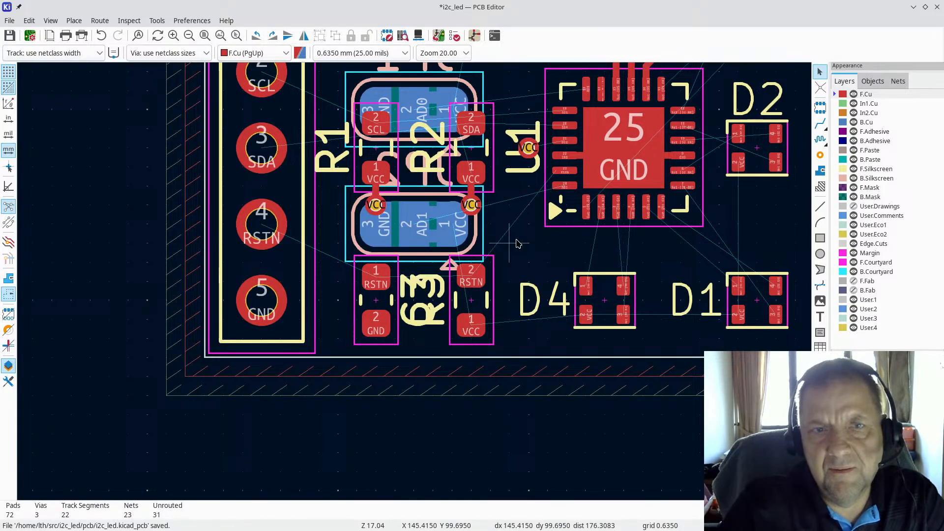
pyautogui.scroll(-4, 427, 259)
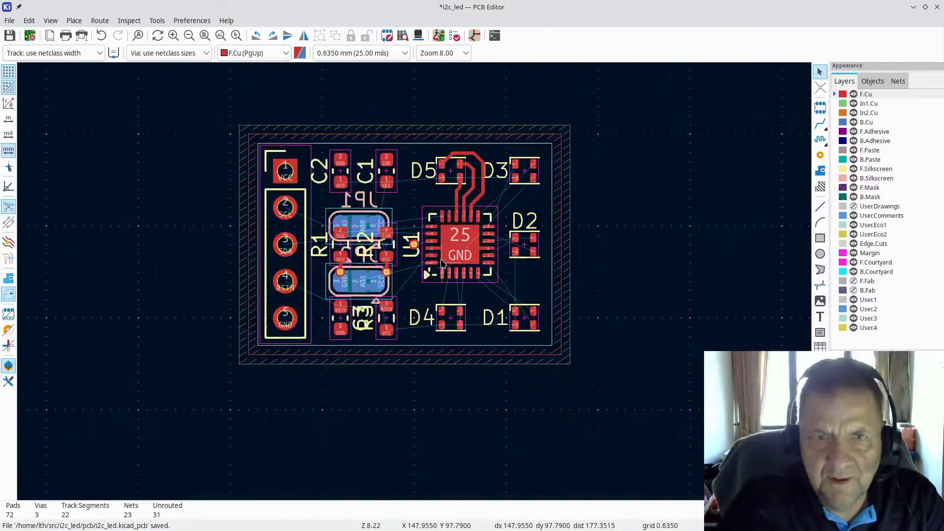
pyautogui.scroll(4, 362, 281)
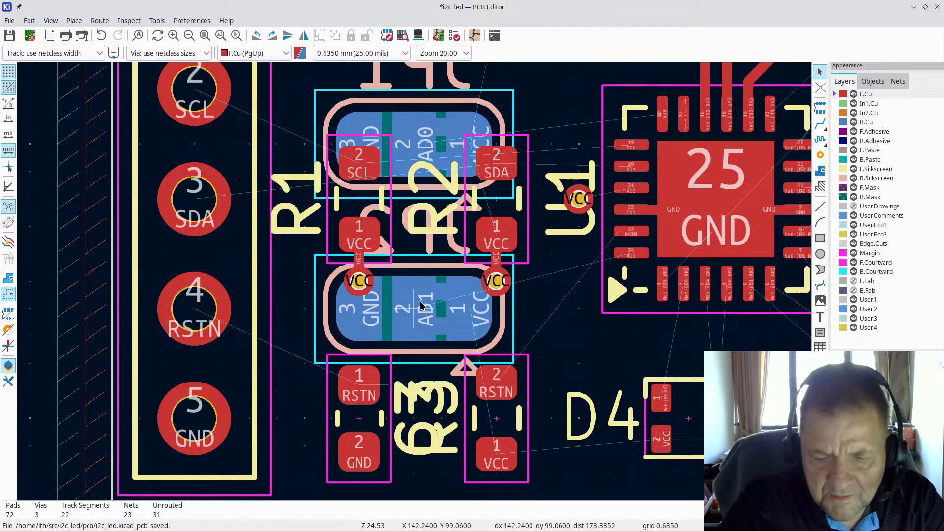
pyautogui.press('m')
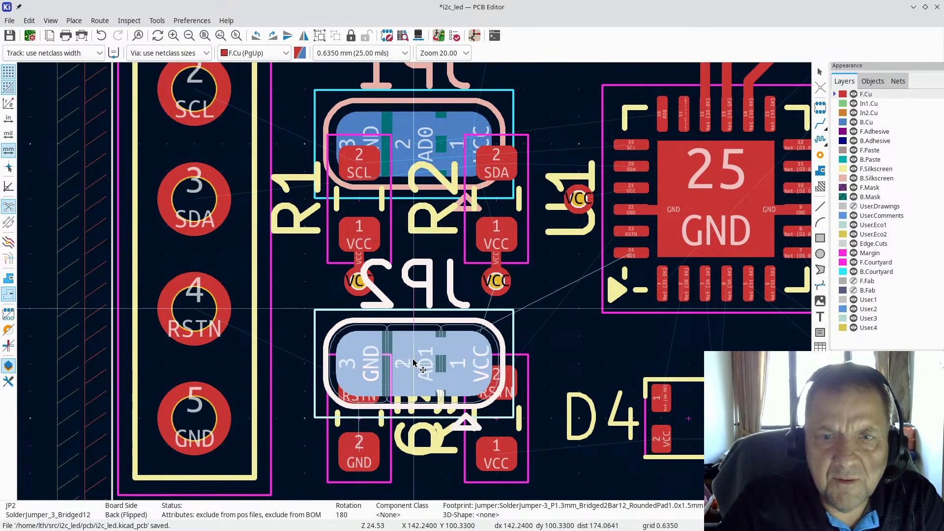
pyautogui.click(416, 361)
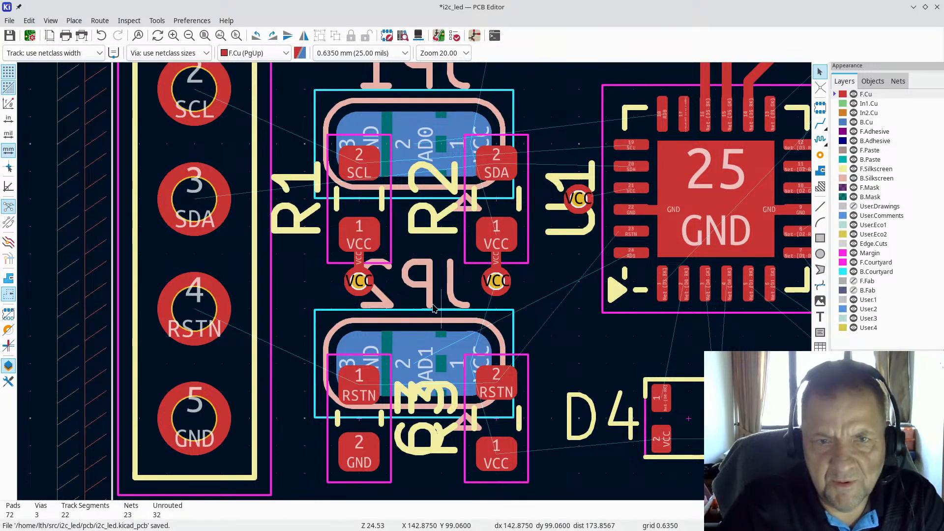
# Inspect the board in the 3D viewer from a tilted angle, and close the viewer
pyautogui.click(50, 21)
pyautogui.click(60, 65)
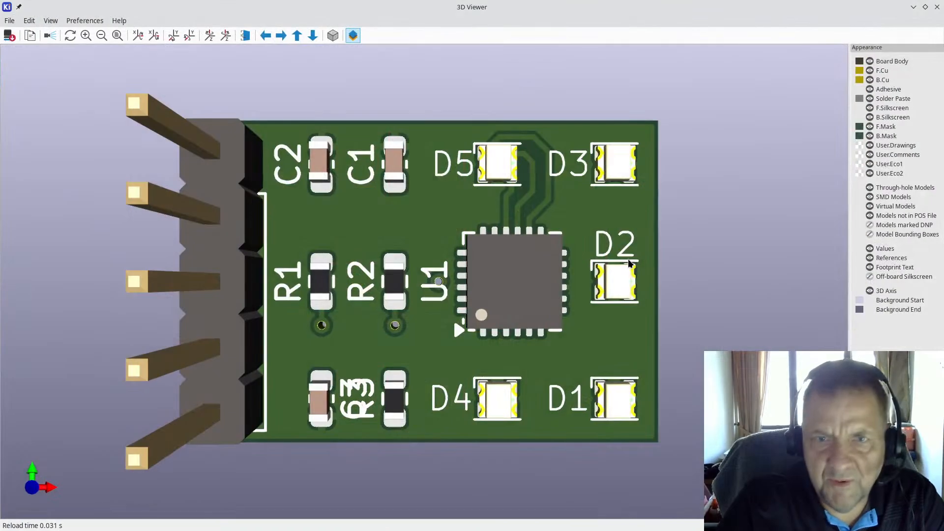
pyautogui.moveTo(644, 267); pyautogui.dragTo(727, 227)
pyautogui.click(937, 7)
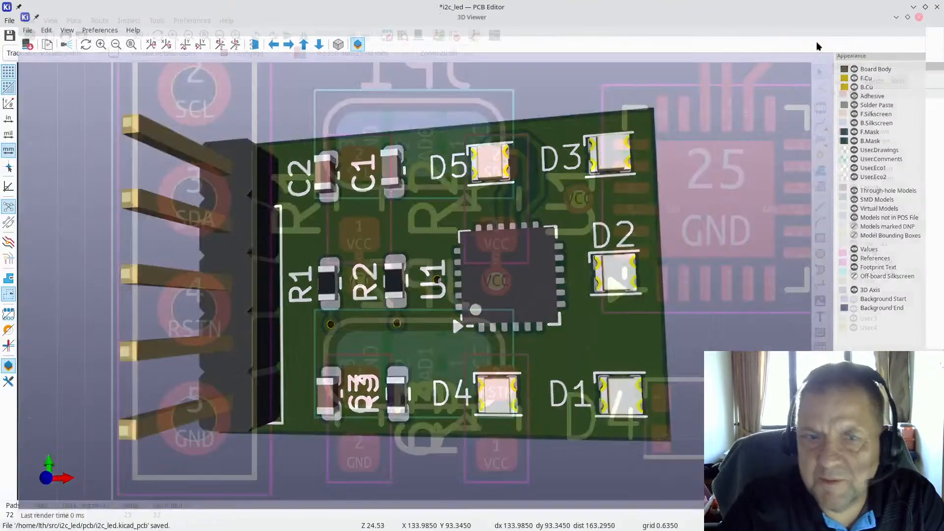
# Move C3's silkscreen reference text off R3's reference to the free space beside C3, between C3 and the connector
pyautogui.scroll(3, 387, 359)
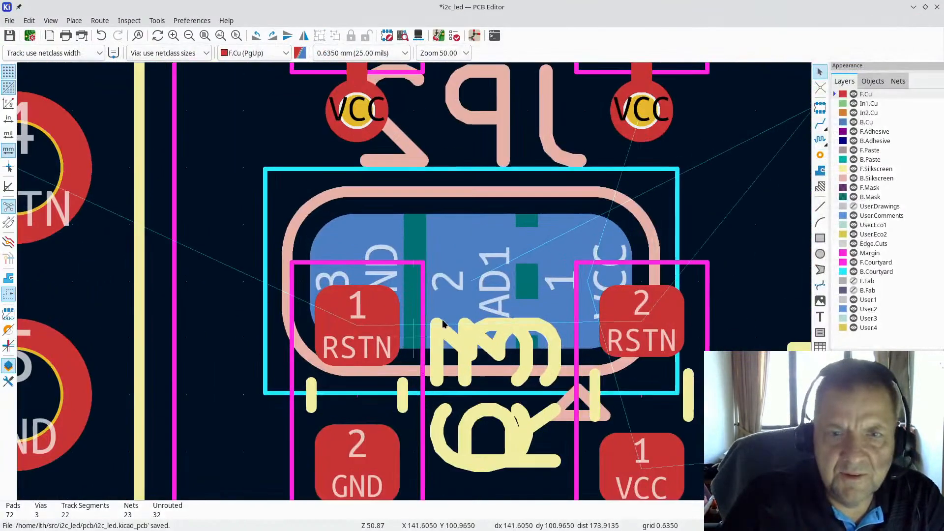
pyautogui.click(437, 449)
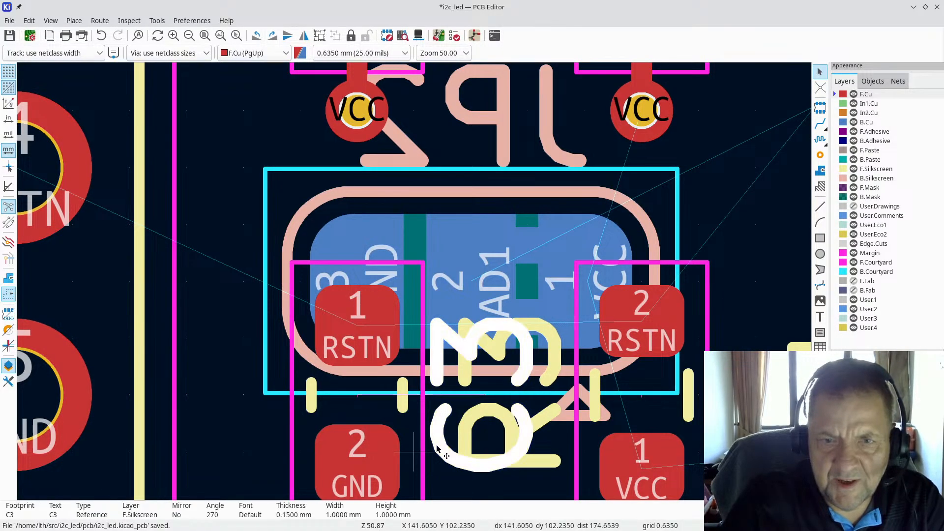
pyautogui.moveTo(439, 443); pyautogui.dragTo(248, 392)
pyautogui.scroll(-4, 413, 280)
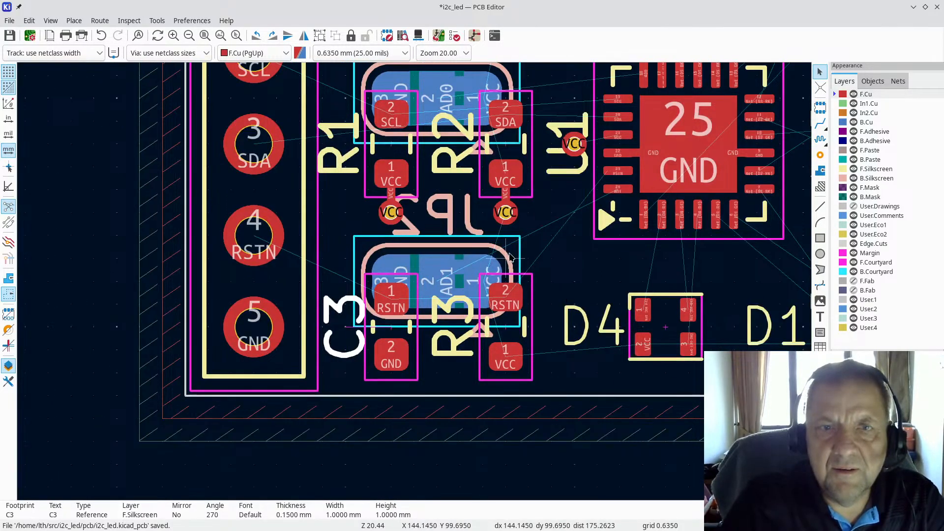
pyautogui.scroll(-2, 415, 283)
pyautogui.scroll(3, 416, 284)
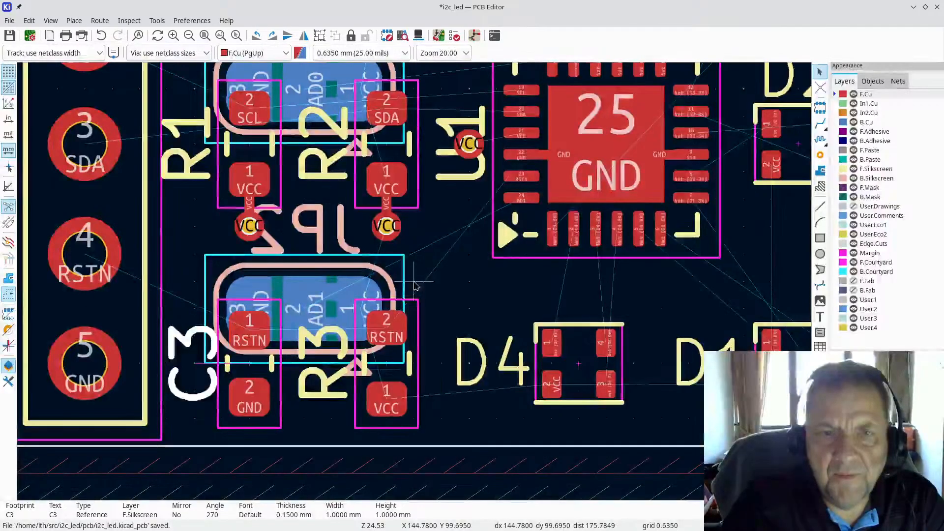
# Inspect JP1 and JP2 up close on the board's back side in the 3D viewer, and close the viewer
pyautogui.click(52, 21)
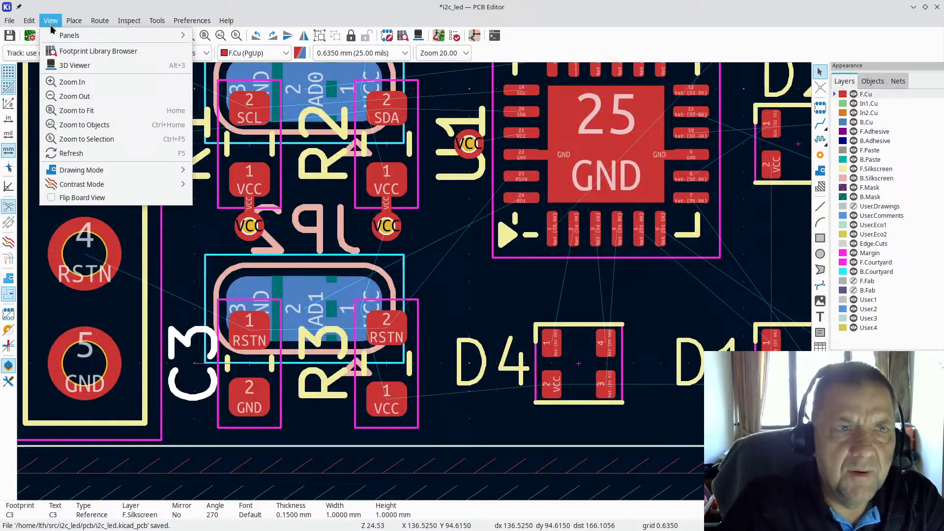
pyautogui.click(75, 65)
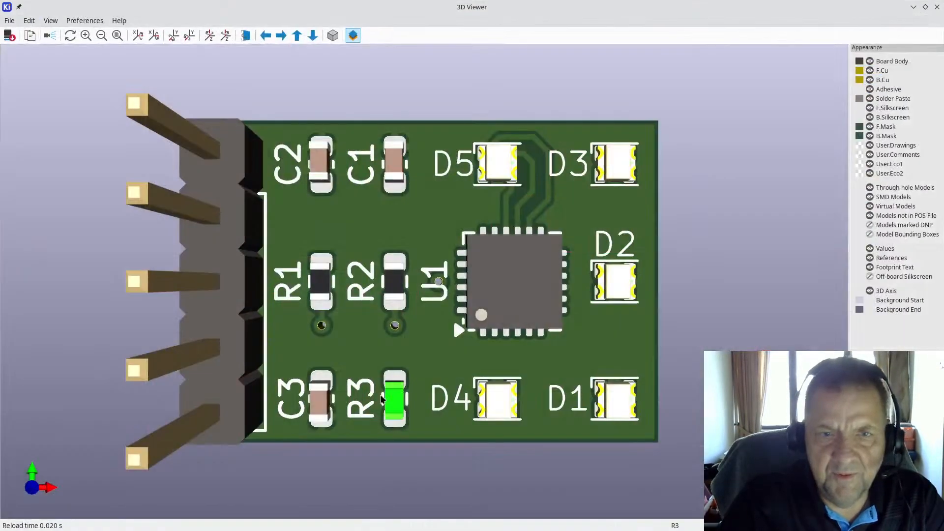
pyautogui.moveTo(614, 296); pyautogui.dragTo(232, 243)
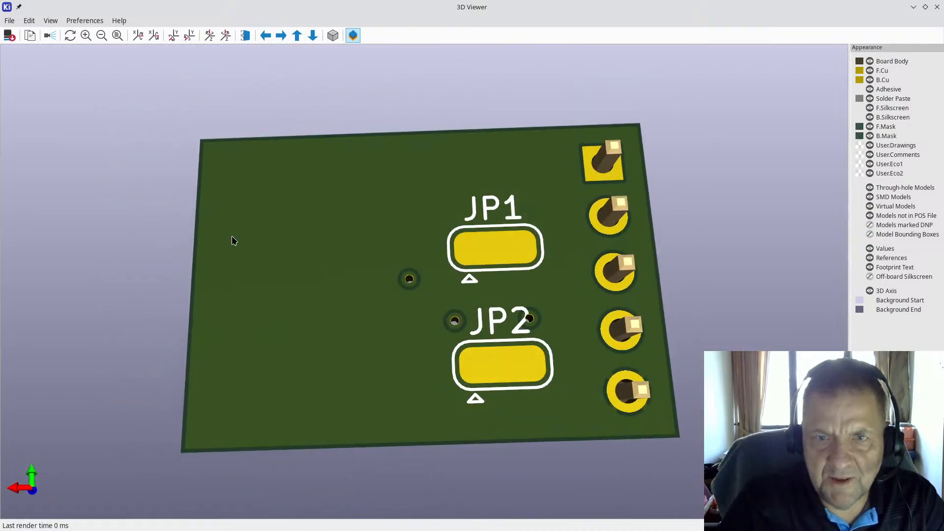
pyautogui.scroll(3, 530, 266)
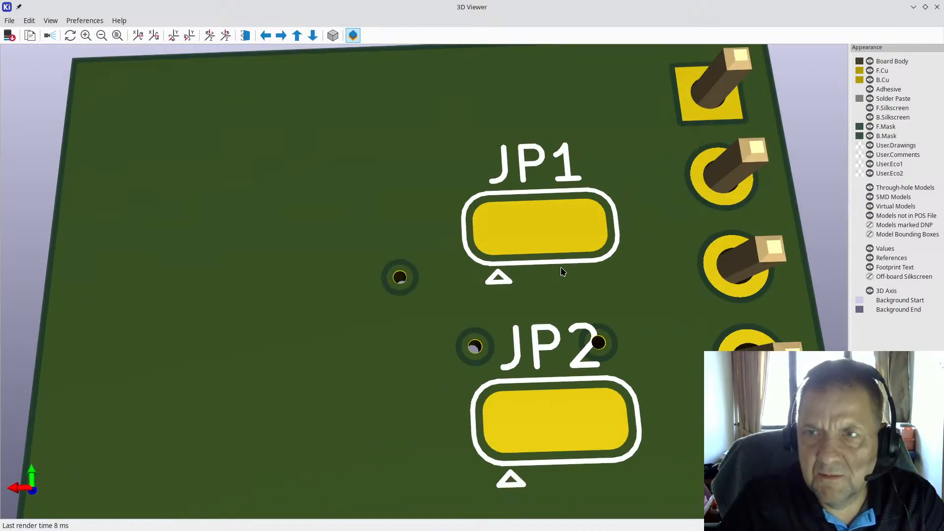
pyautogui.click(937, 6)
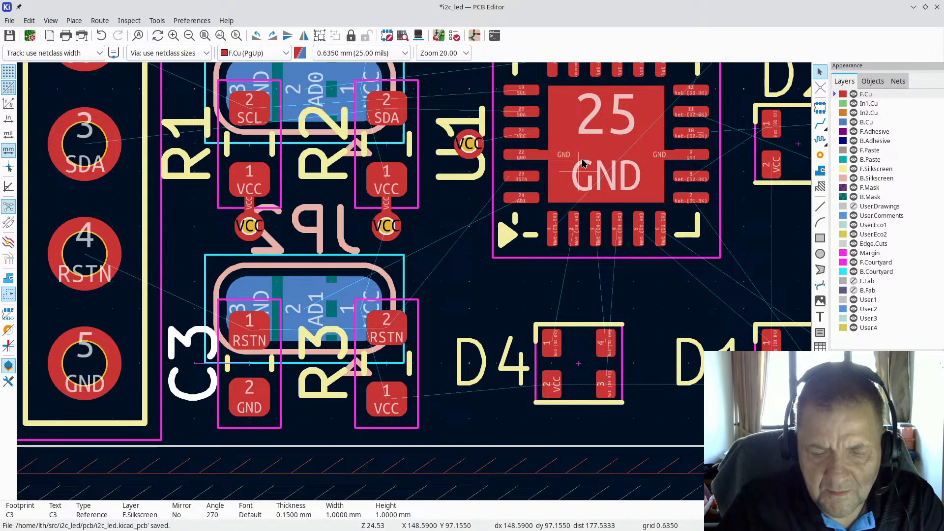
# Reopen the 3D viewer, examine the solder jumpers' pad gaps and bridges plus the board's front side, and close it
pyautogui.press('b')
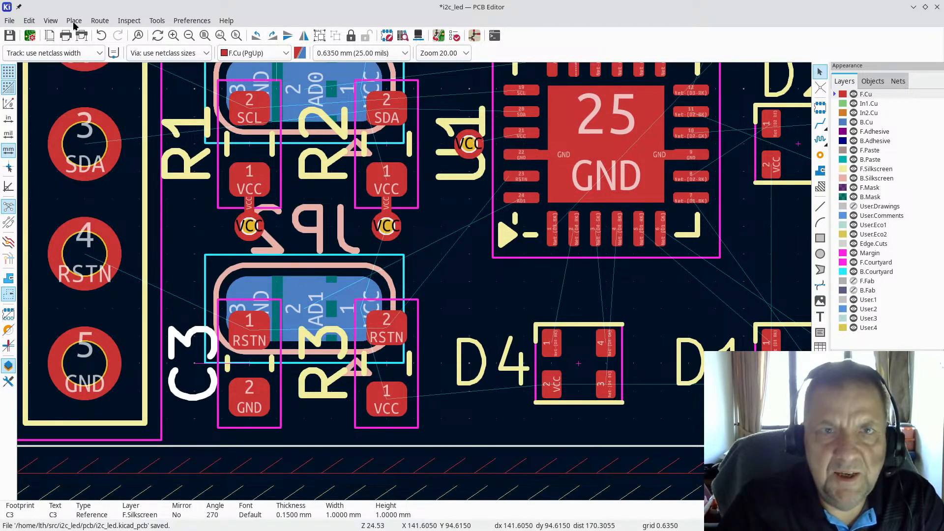
pyautogui.press('b')
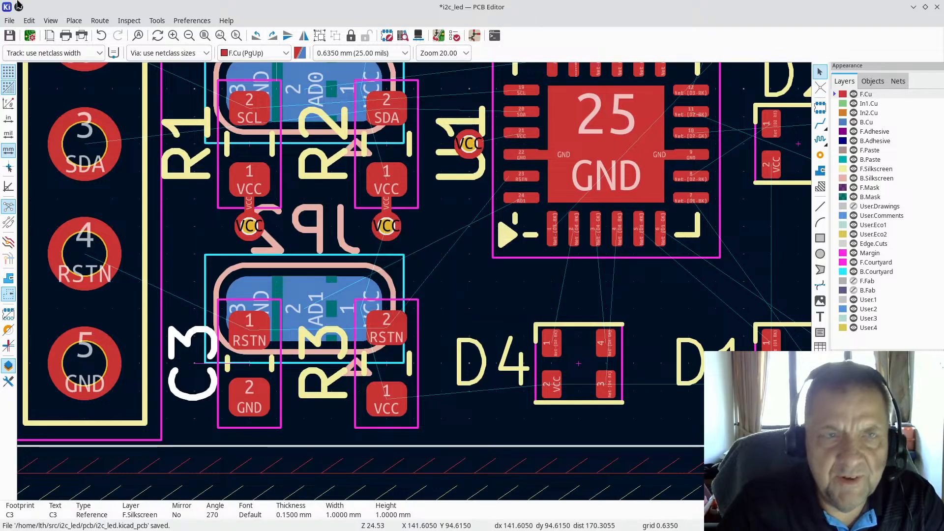
pyautogui.click(74, 20)
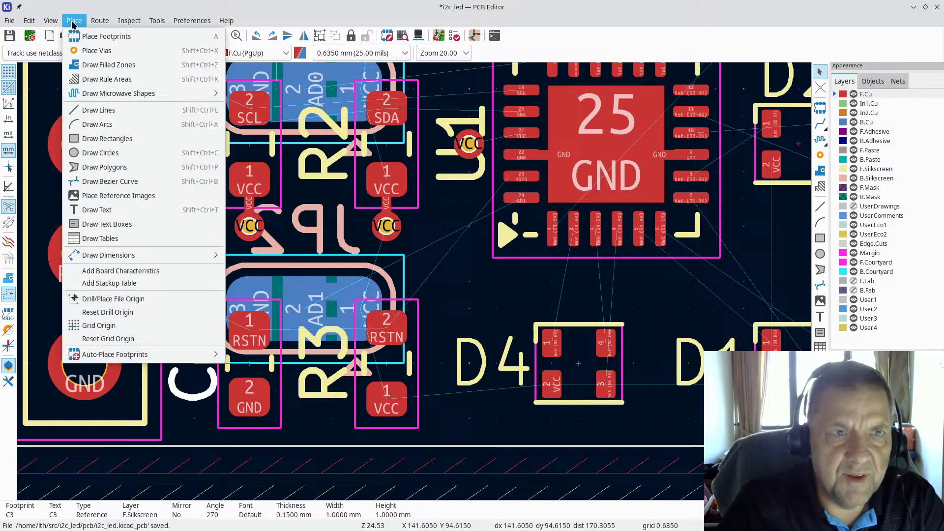
pyautogui.moveTo(51, 20)
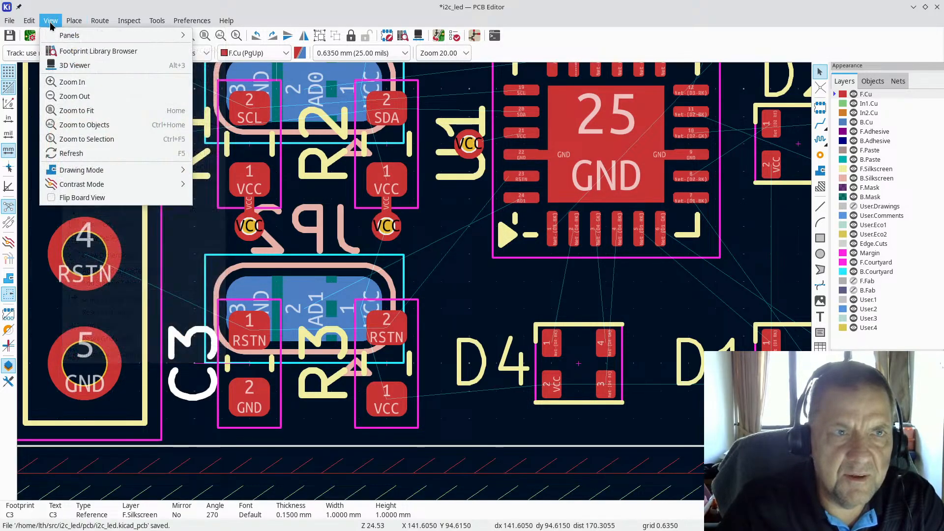
pyautogui.click(56, 69)
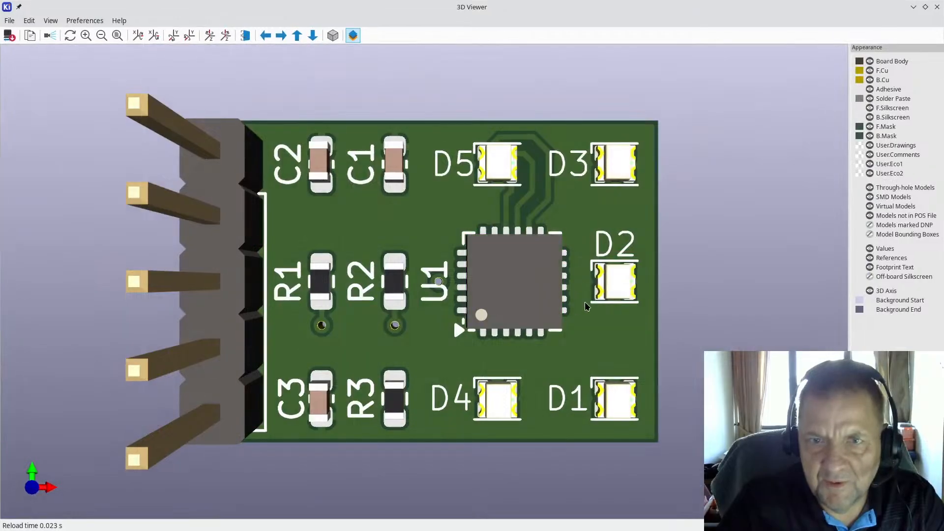
pyautogui.moveTo(453, 317); pyautogui.dragTo(159, 255)
pyautogui.scroll(3, 616, 266)
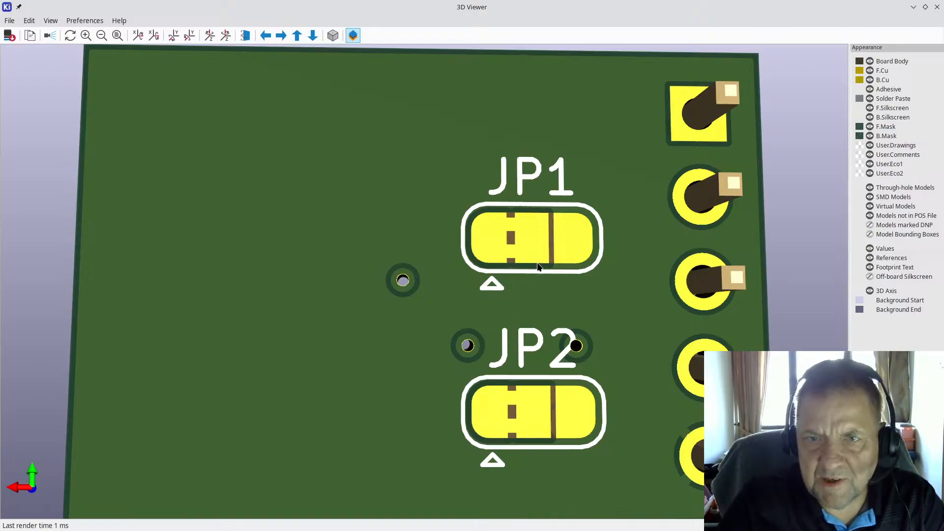
pyautogui.moveTo(256, 246); pyautogui.dragTo(444, 274)
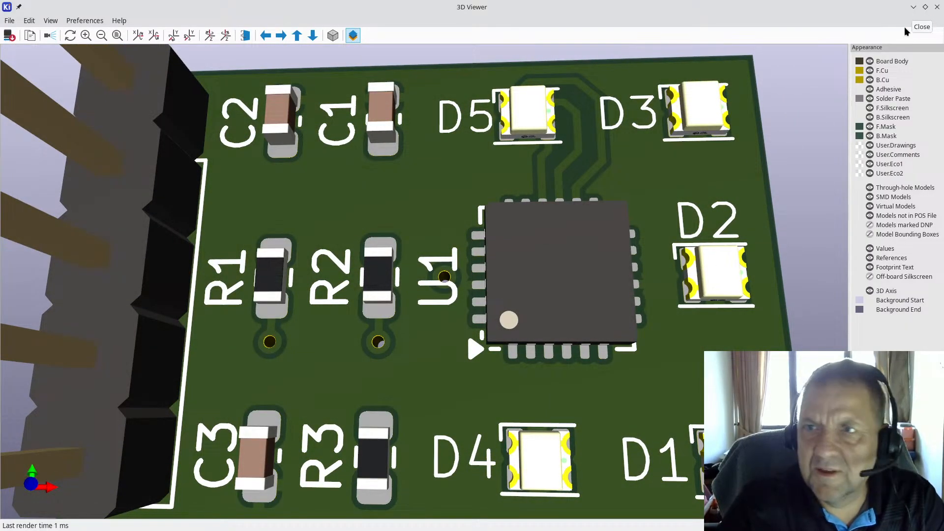
pyautogui.moveTo(534, 236); pyautogui.dragTo(123, 337)
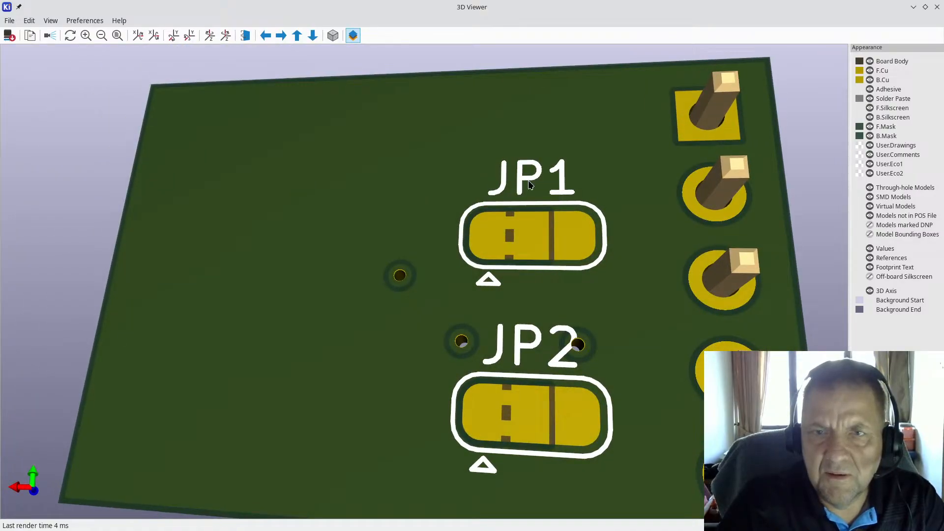
pyautogui.click(938, 7)
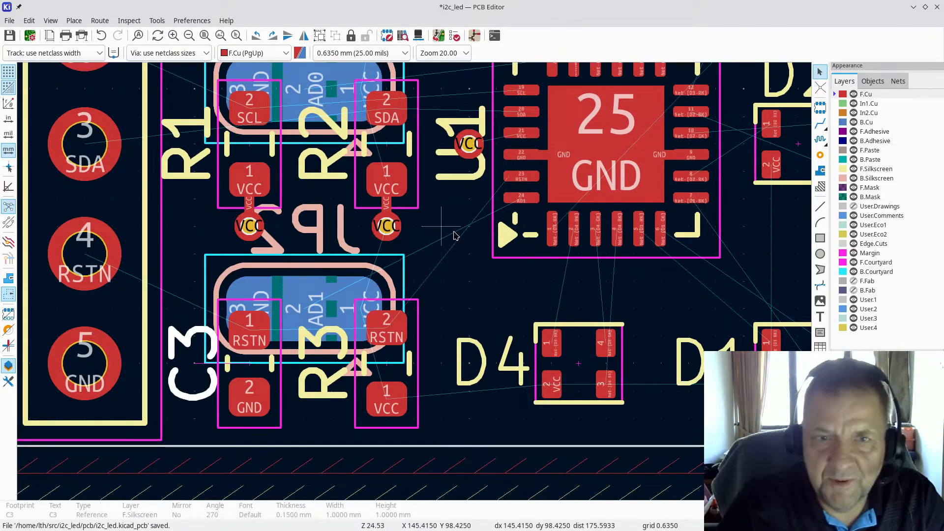
# Switch to the Schematic Editor and change solder jumper JP1's reference to AD0
pyautogui.hotkey('alt', 'Tab')
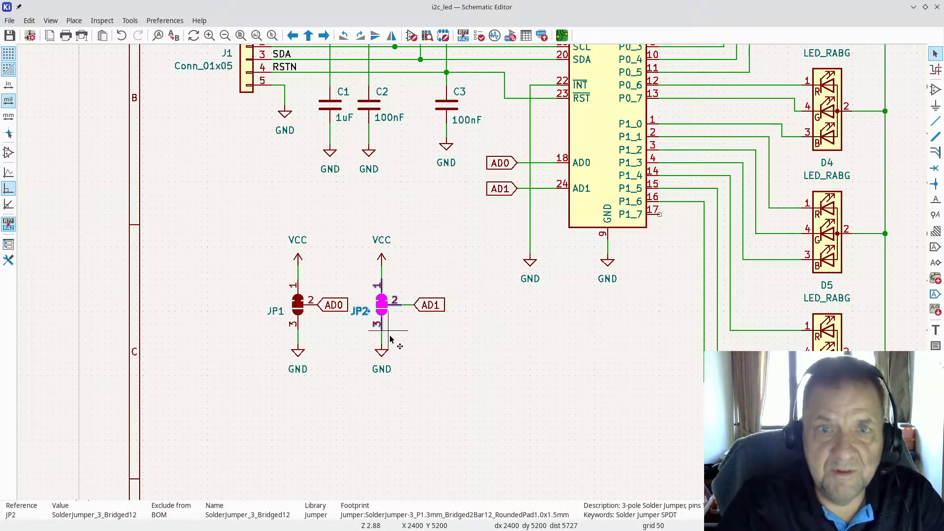
pyautogui.scroll(4, 369, 335)
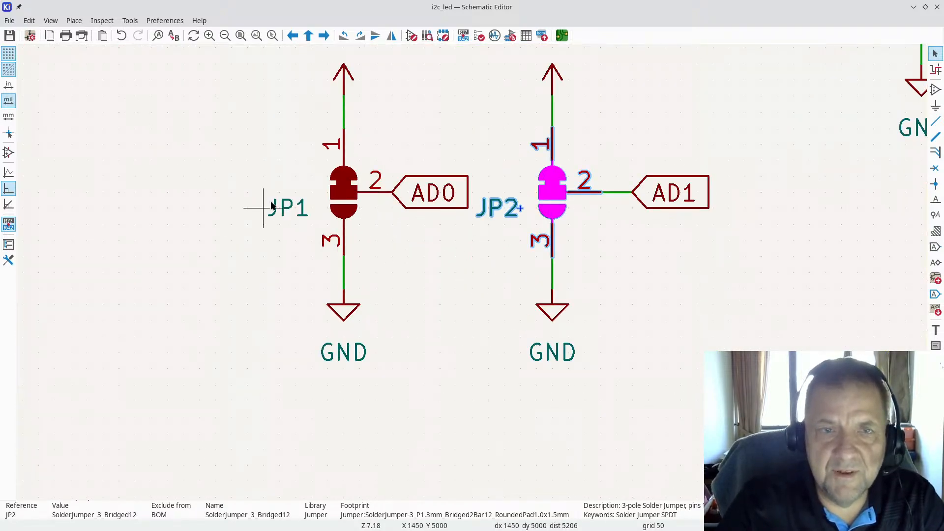
pyautogui.doubleClick(340, 209)
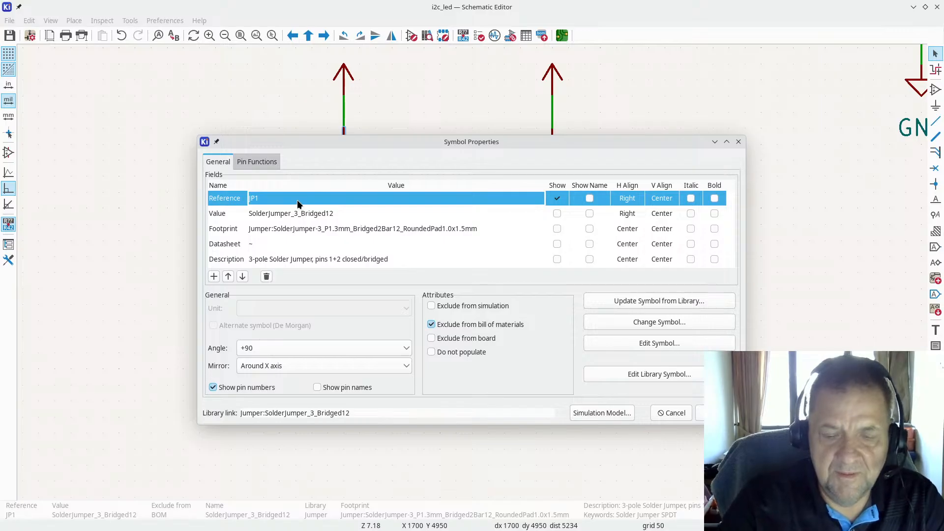
pyautogui.write('D0')
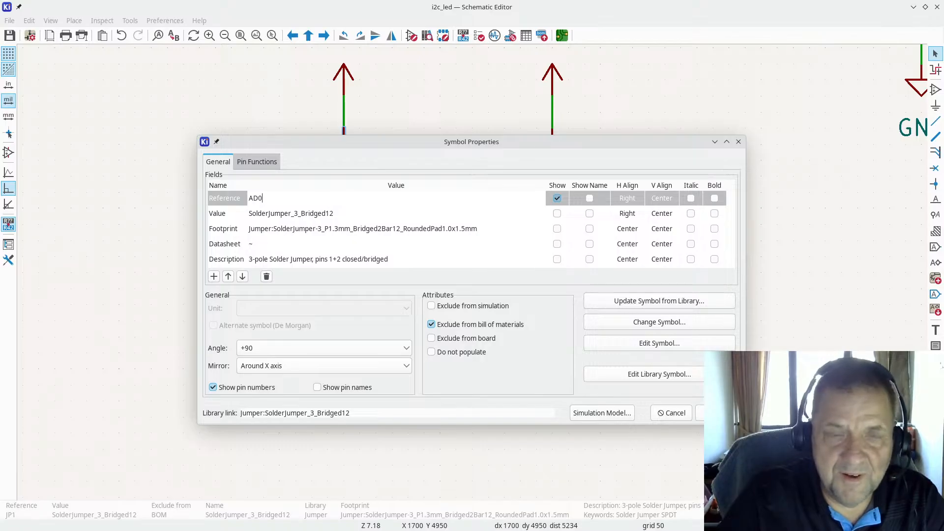
pyautogui.press('Return')
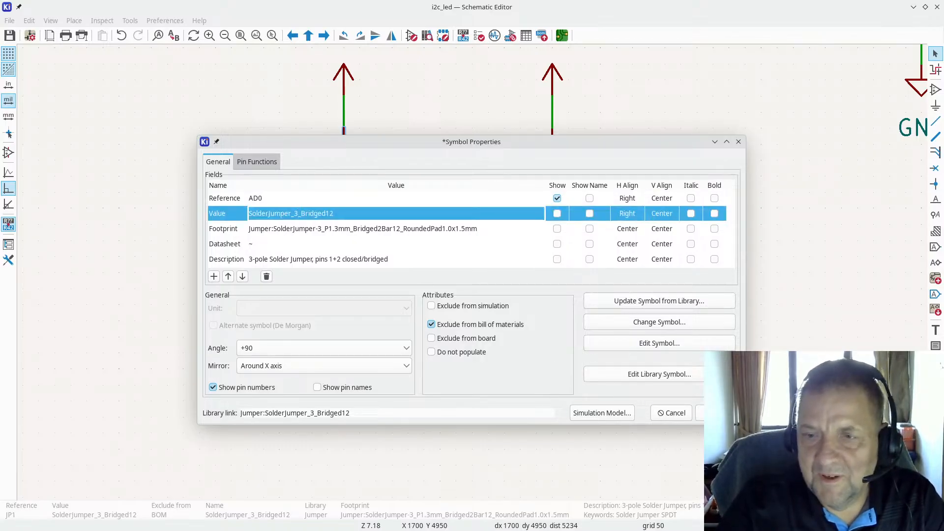
pyautogui.click(700, 413)
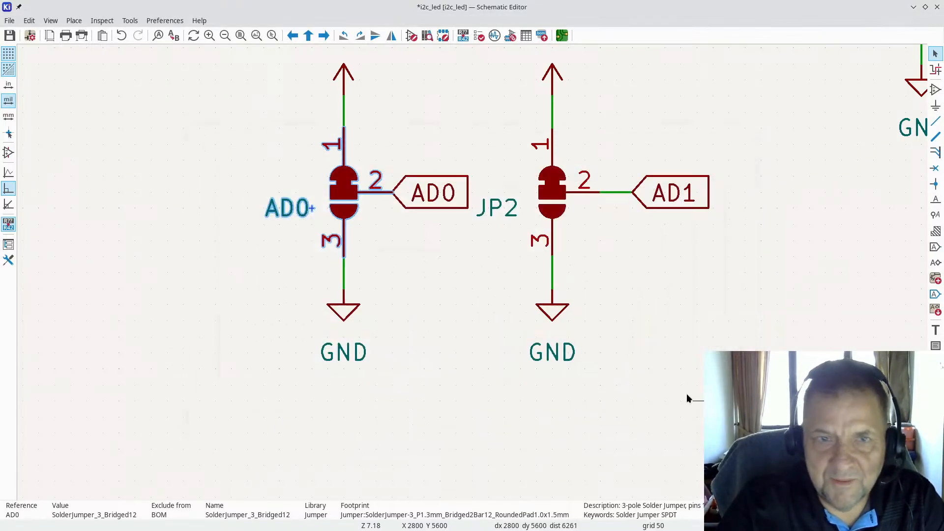
# Change solder jumper JP2's reference to AD1 in its symbol properties
pyautogui.doubleClick(555, 196)
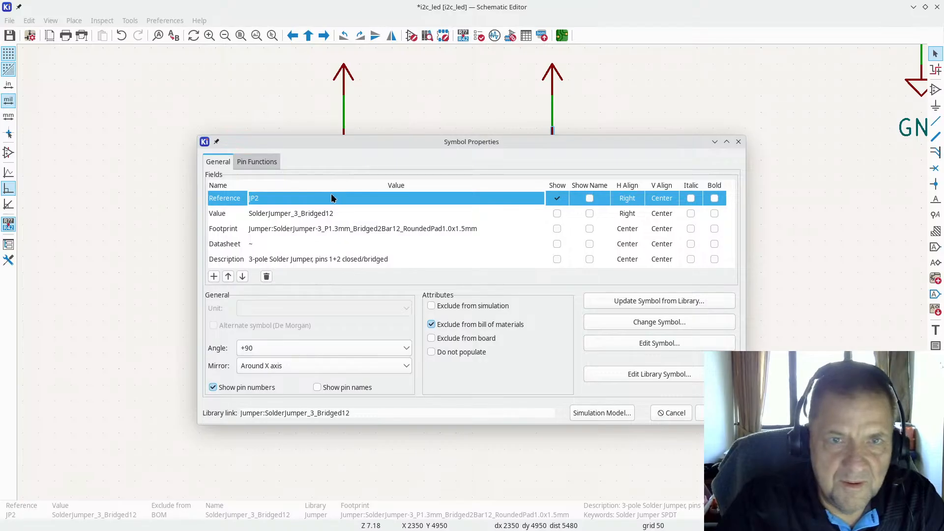
pyautogui.click(332, 198)
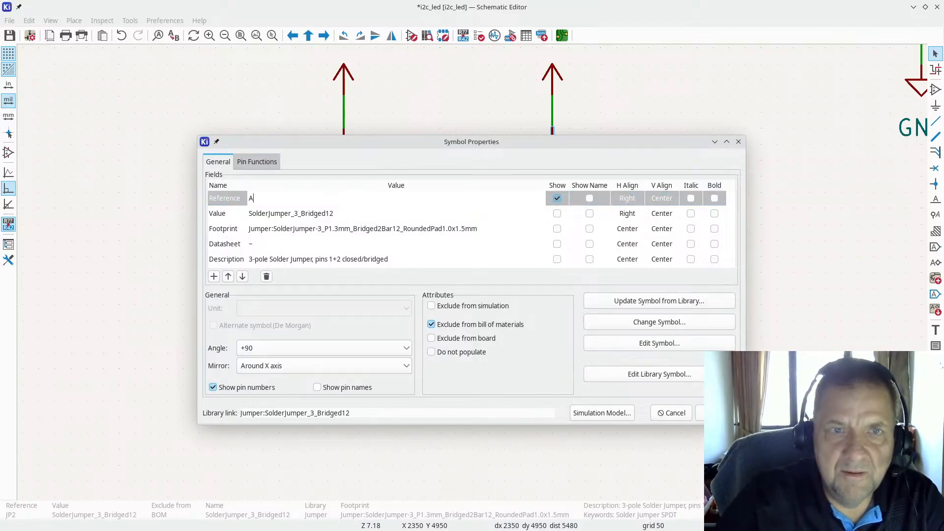
pyautogui.press('Return')
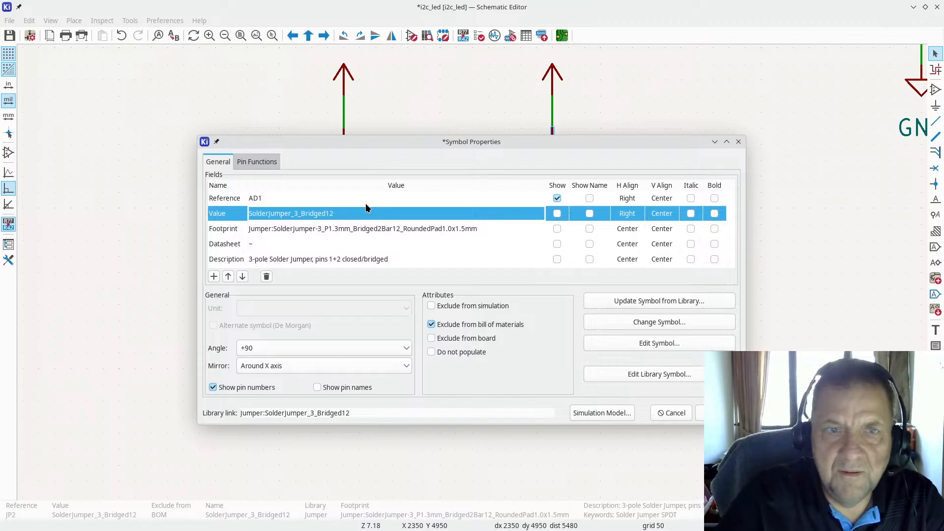
pyautogui.click(716, 414)
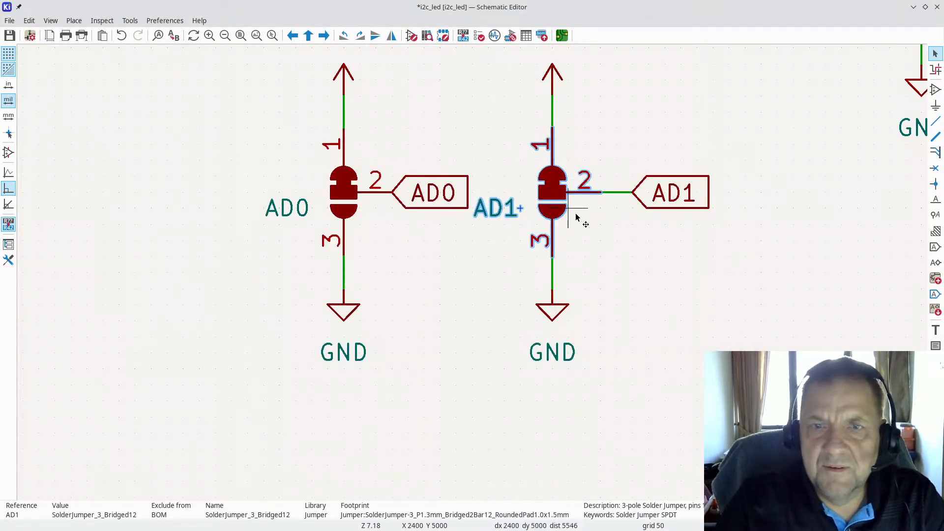
# Update the PCB from the schematic to apply the new jumper references, and close the update dialog
pyautogui.click(130, 20)
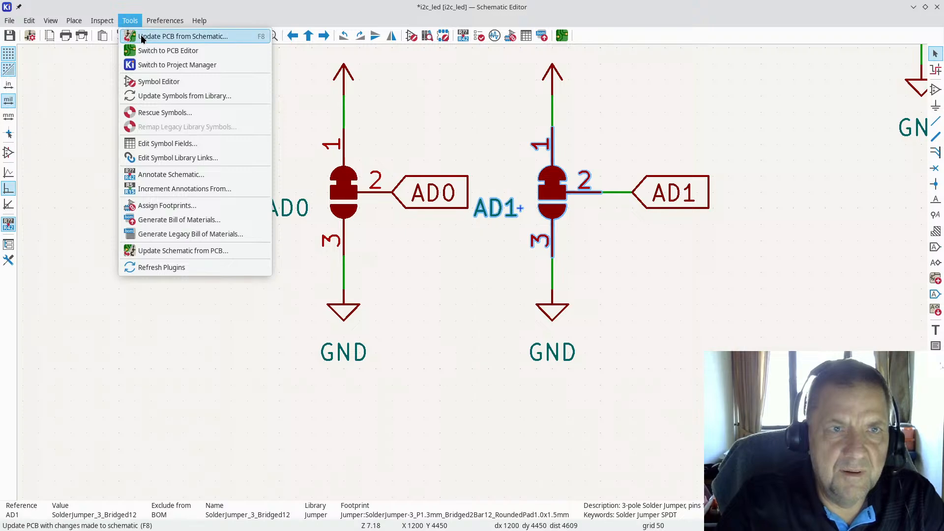
pyautogui.click(163, 34)
pyautogui.click(618, 402)
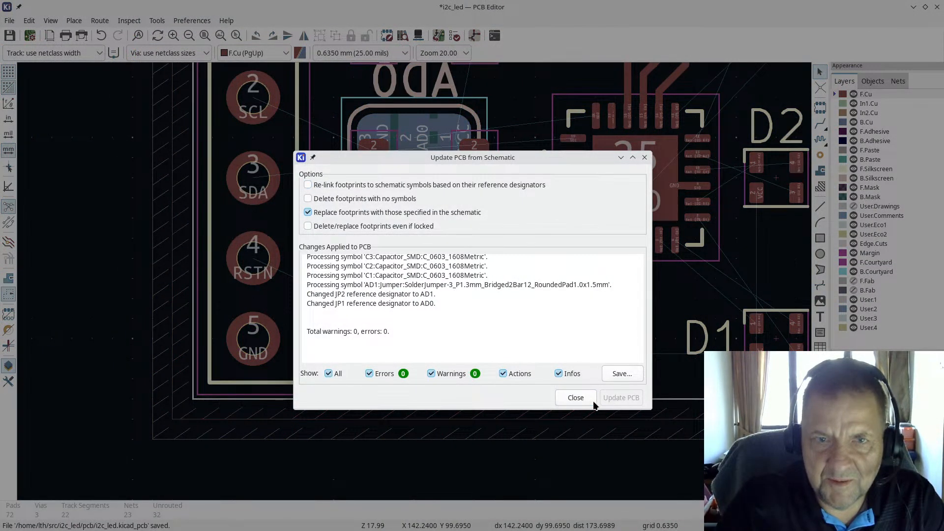
pyautogui.click(575, 397)
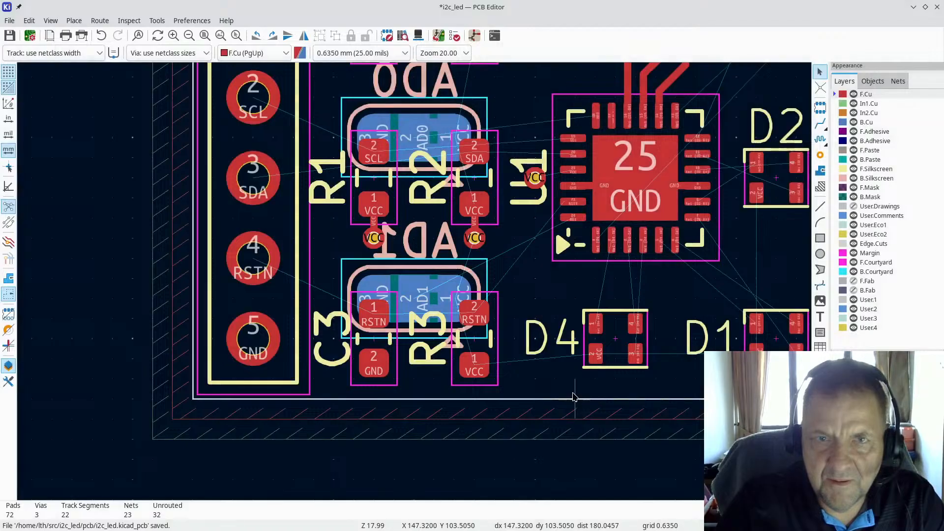
# Check the AD0 and AD1 jumper labels on the board's back side in the 3D viewer, and close it
pyautogui.click(46, 20)
pyautogui.click(74, 63)
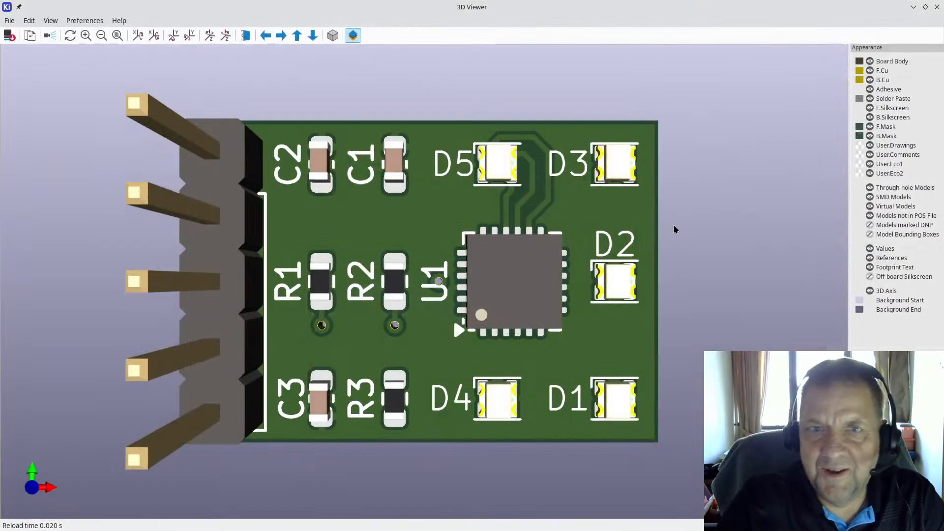
pyautogui.moveTo(637, 234); pyautogui.dragTo(311, 258)
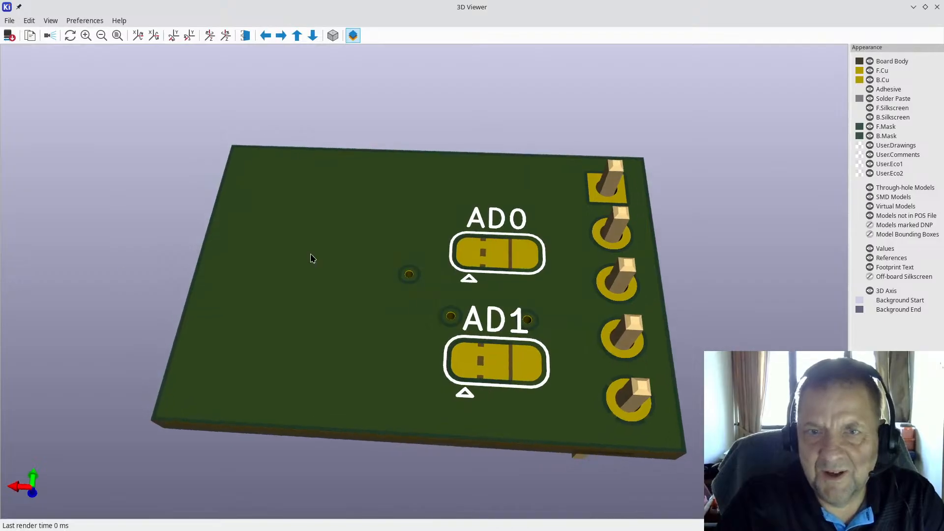
pyautogui.hotkey('shift', 'z')
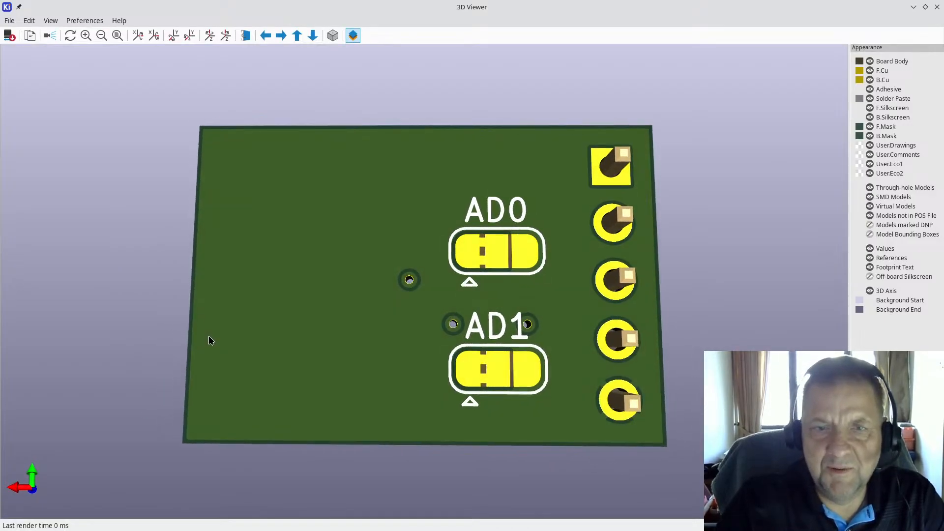
pyautogui.click(937, 7)
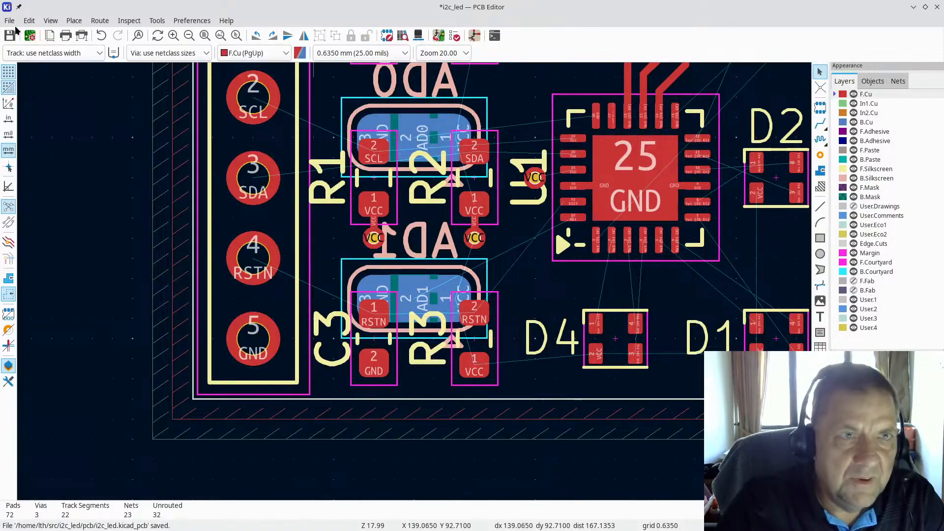
# Make B.Silkscreen the active layer for adding text to the board's back side
pyautogui.scroll(-10, 423, 295)
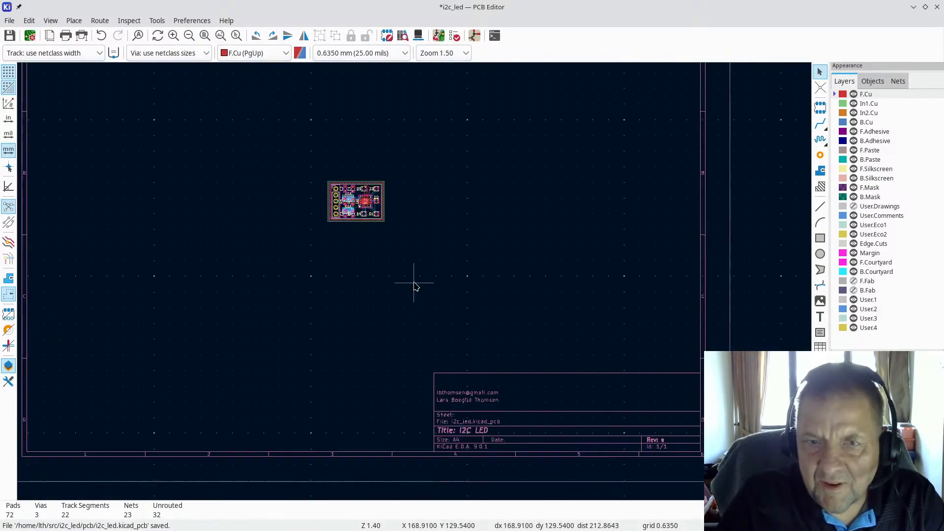
pyautogui.scroll(3, 489, 386)
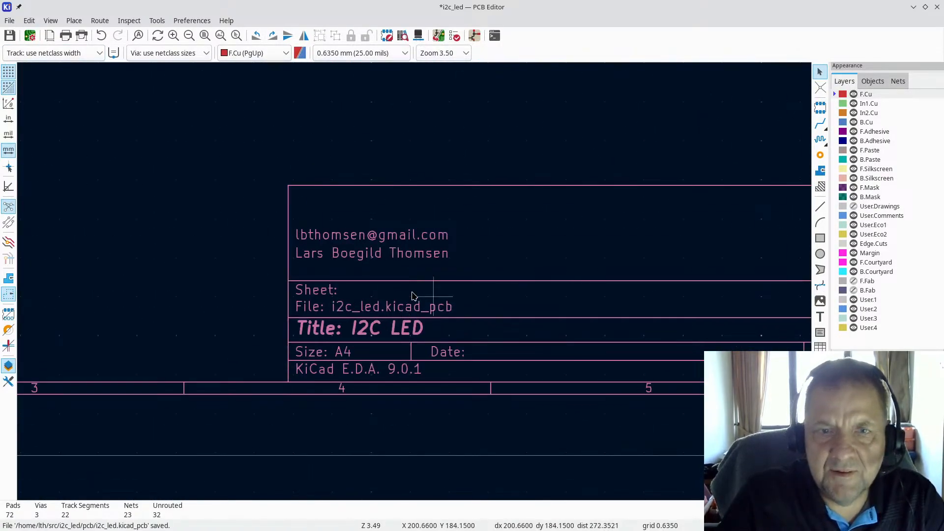
pyautogui.scroll(-5, 380, 232)
pyautogui.scroll(2, 415, 284)
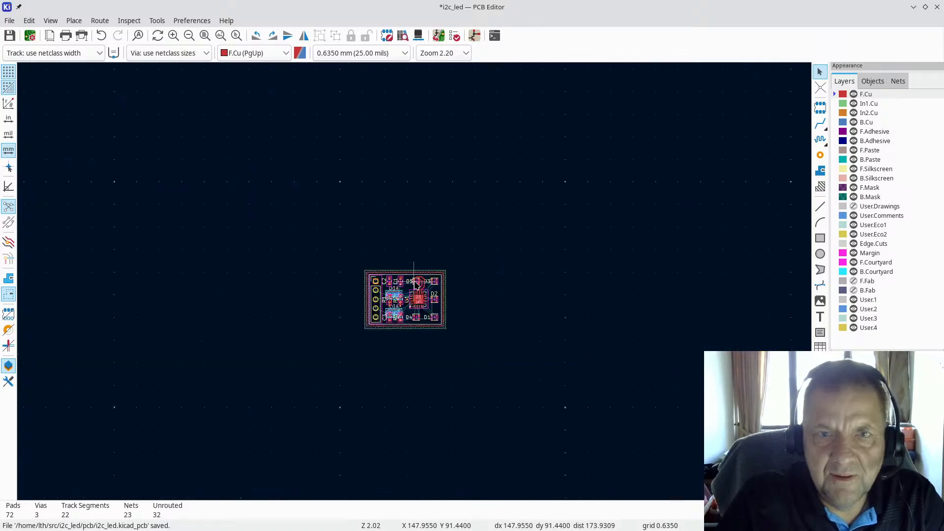
pyautogui.scroll(6, 415, 283)
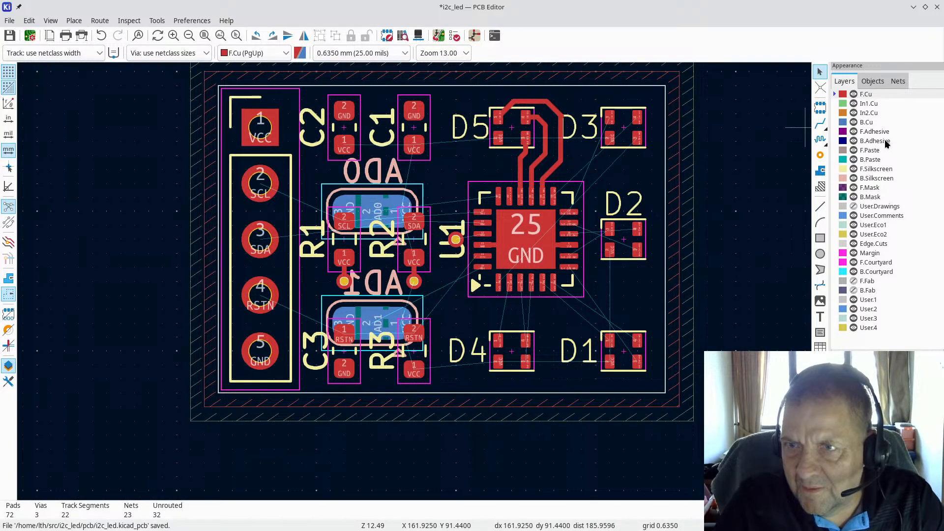
pyautogui.click(882, 180)
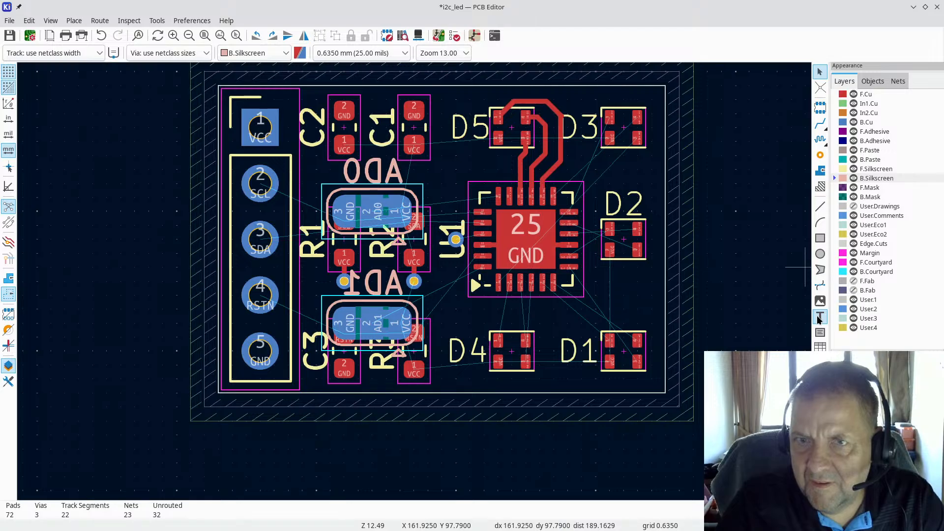
pyautogui.hotkey('ctrl', 's')
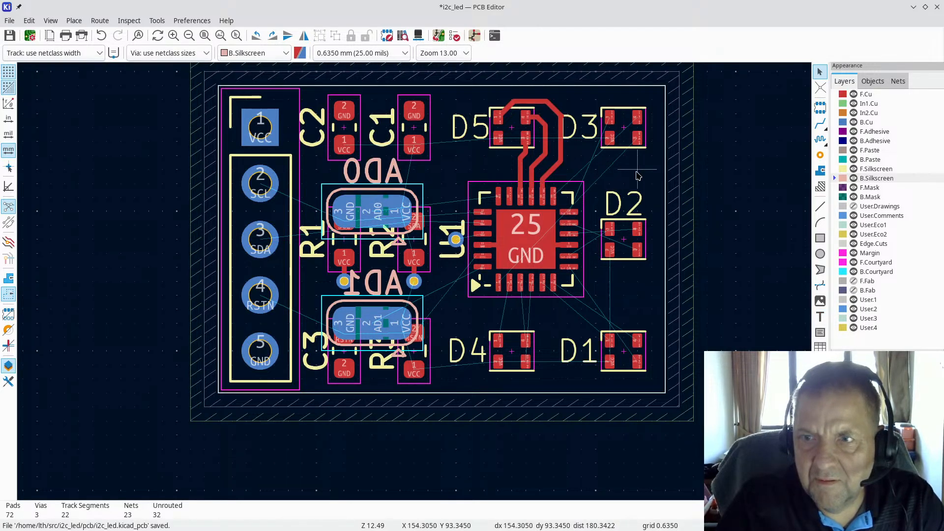
# Start a back-silkscreen text item containing the ${TITLE} variable, and copy its contents for reuse
pyautogui.click(821, 318)
pyautogui.click(807, 323)
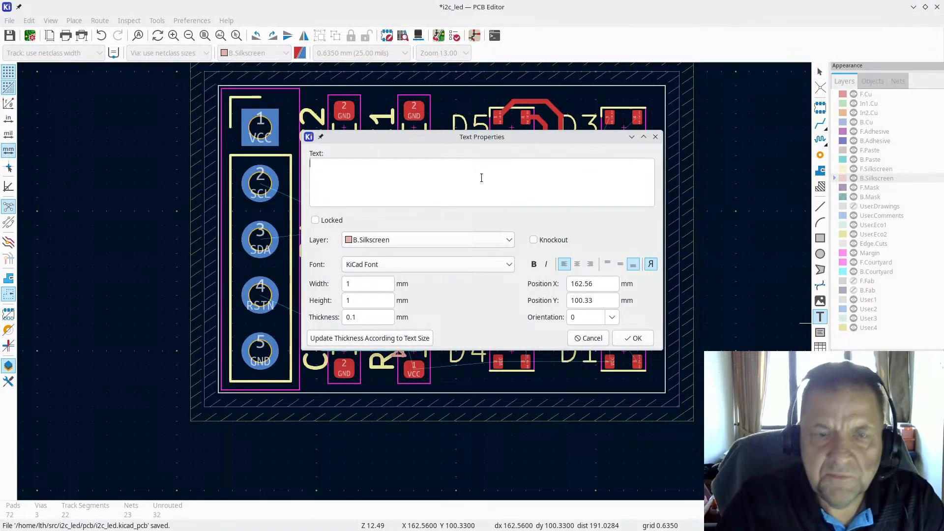
pyautogui.write('{')
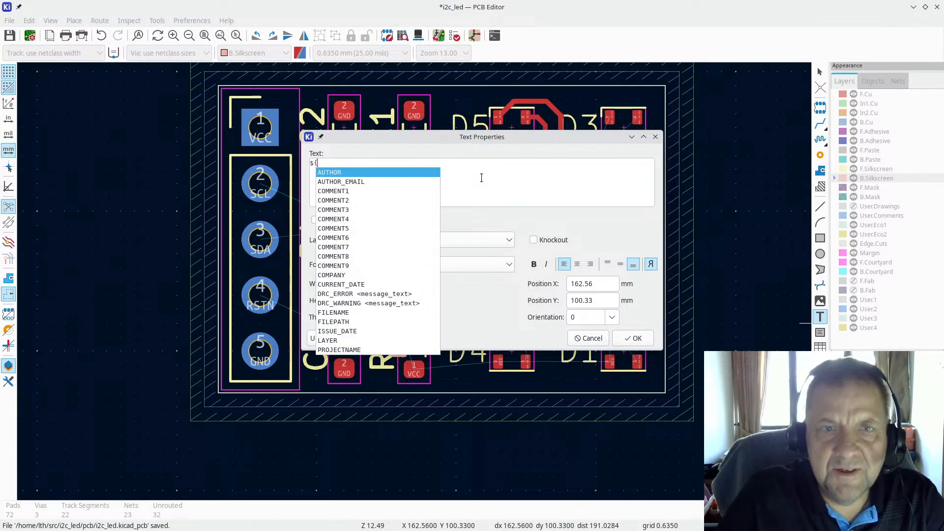
pyautogui.write('TITLE')
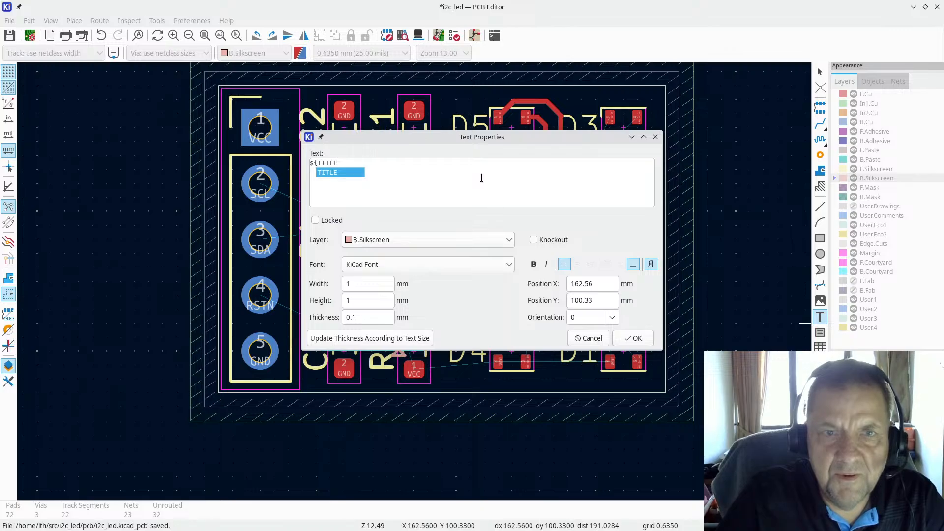
pyautogui.write('}')
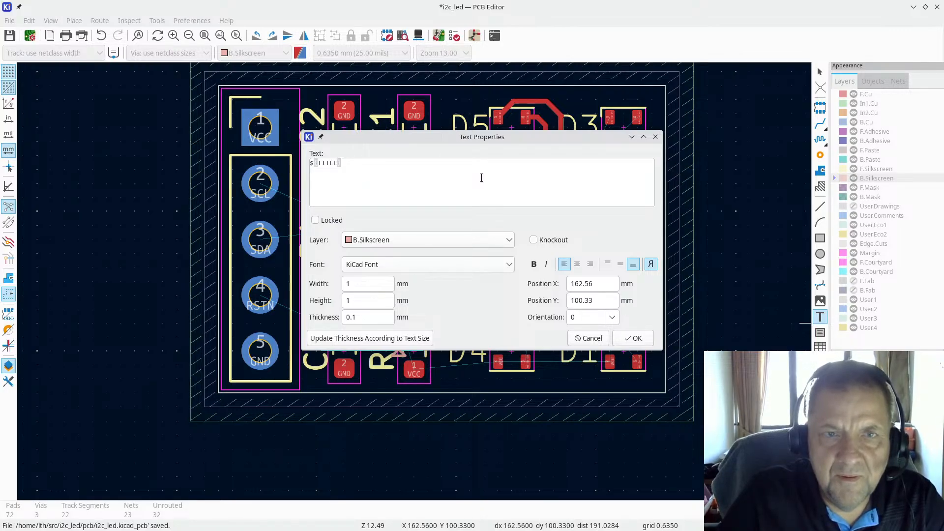
pyautogui.press('Return')
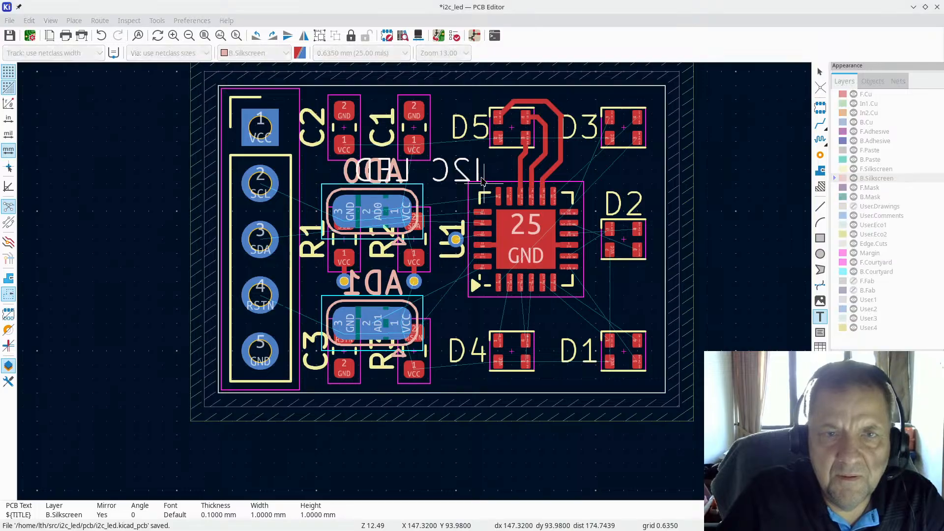
pyautogui.doubleClick(482, 181)
pyautogui.hotkey('ctrl', 'c')
pyautogui.click(393, 178)
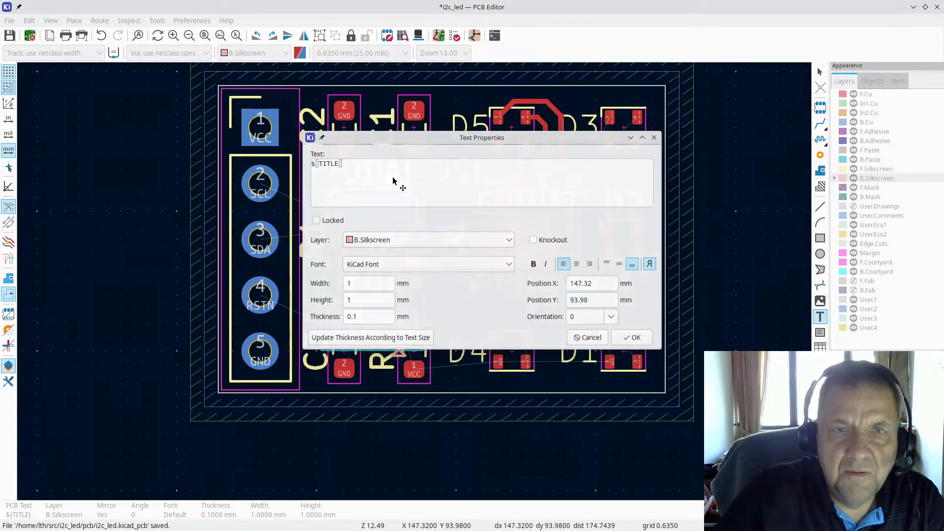
# Add a two-line back-silkscreen text, "${TITLE}" over "rev. ${REVISION}", in the board corner near D3 and D5
pyautogui.click(393, 176)
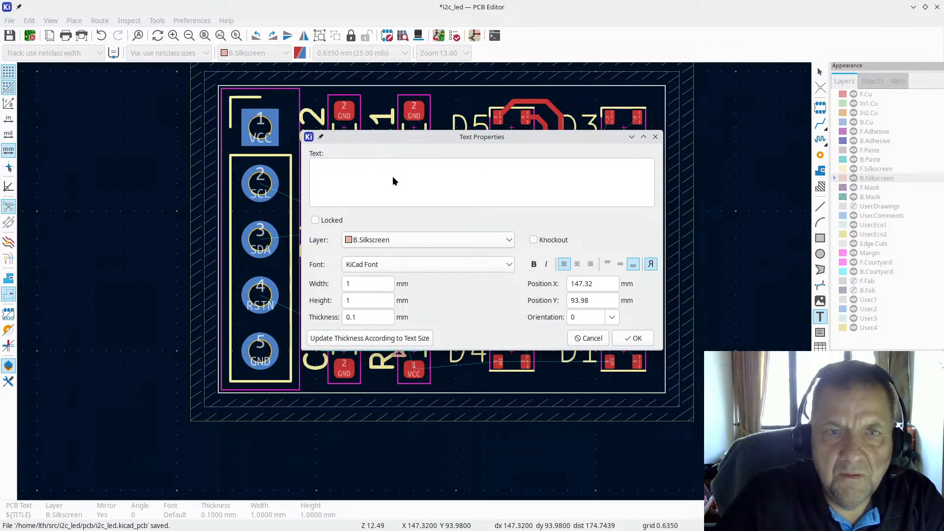
pyautogui.hotkey('ctrl', 'v')
pyautogui.press('Return')
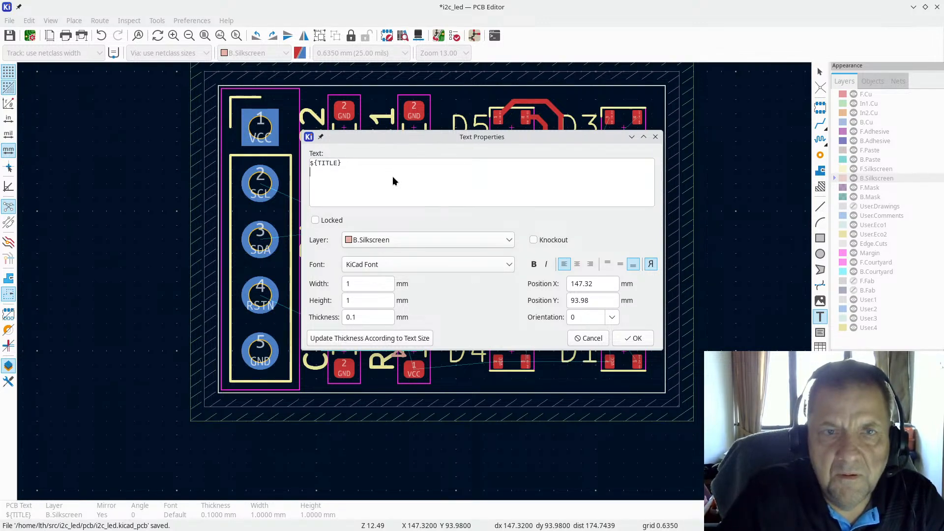
pyautogui.write('rev. $')
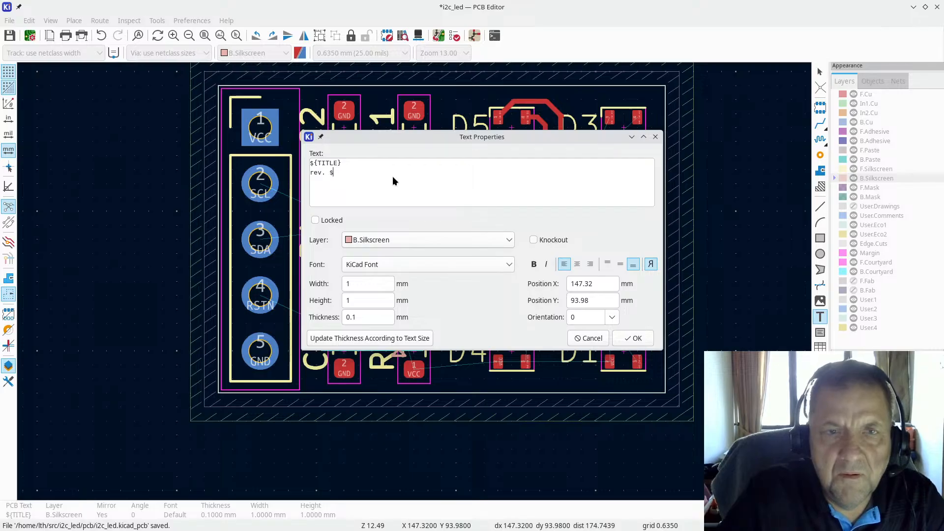
pyautogui.write('{REV')
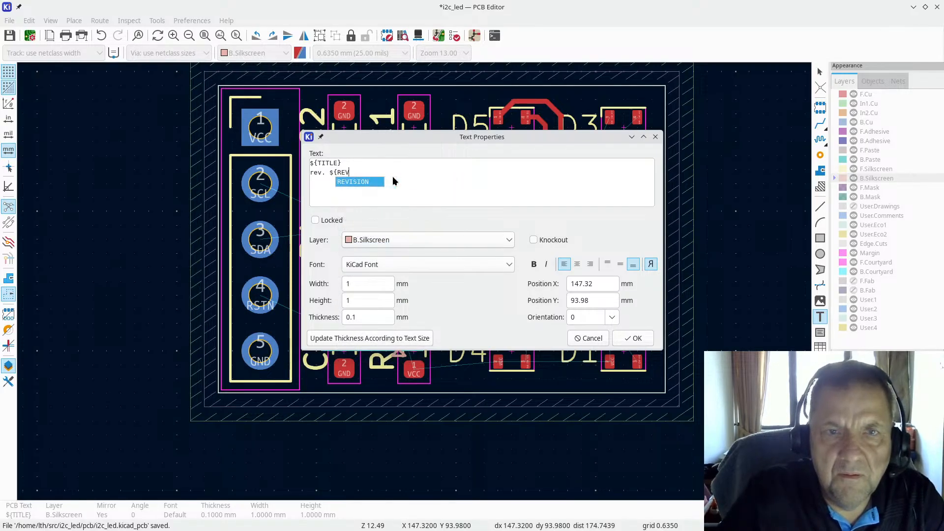
pyautogui.press('Return')
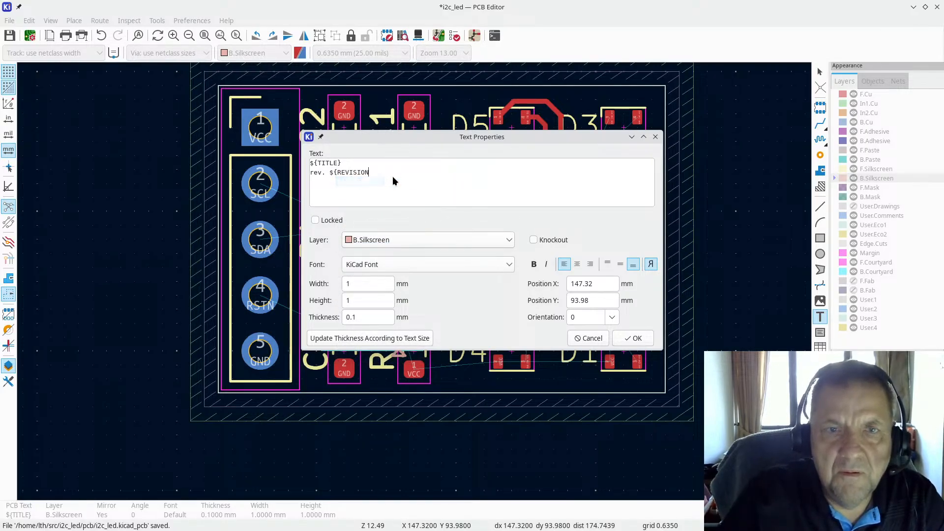
pyautogui.write('}')
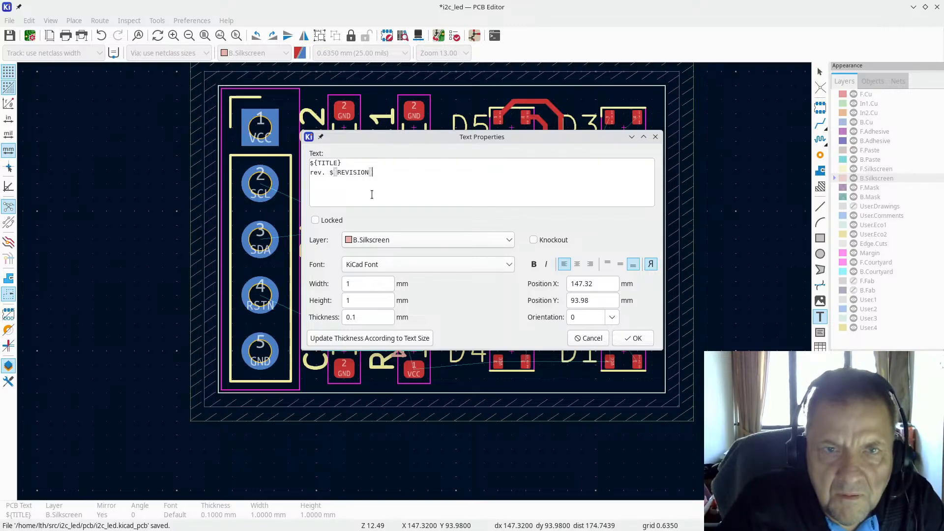
pyautogui.click(353, 164)
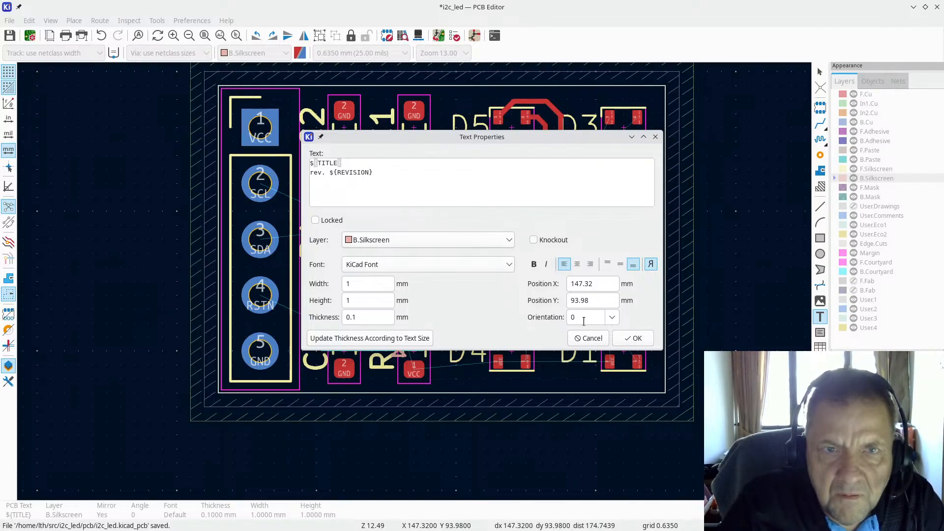
pyautogui.click(640, 338)
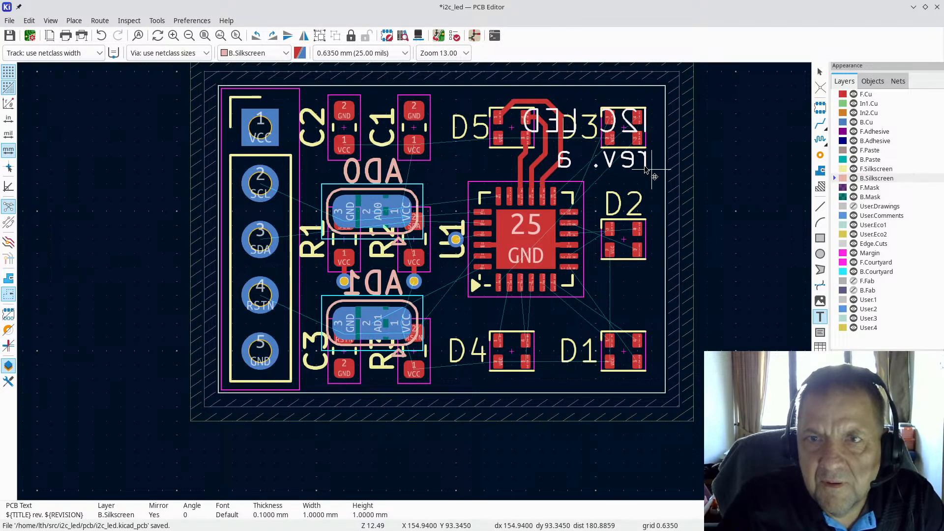
# Check the title and revision text on the board's back side in the 3D viewer, and close it
pyautogui.click(52, 21)
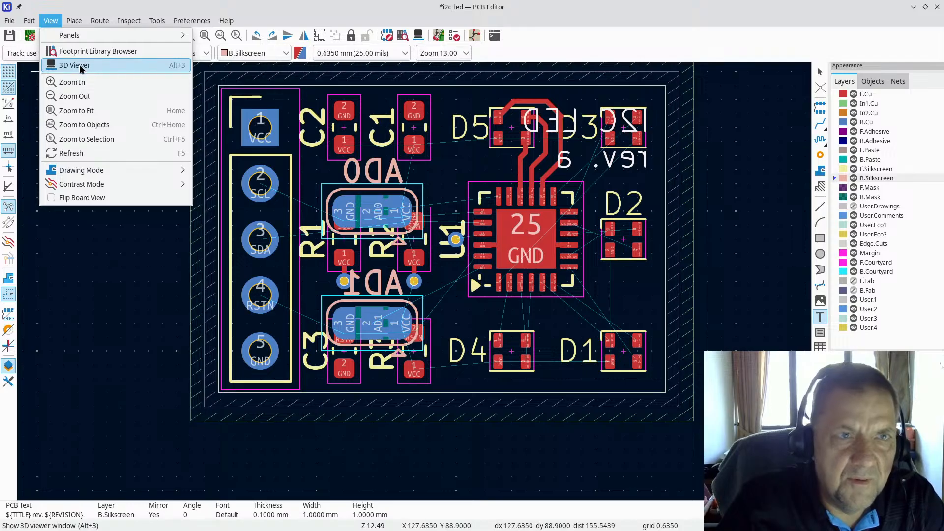
pyautogui.click(80, 67)
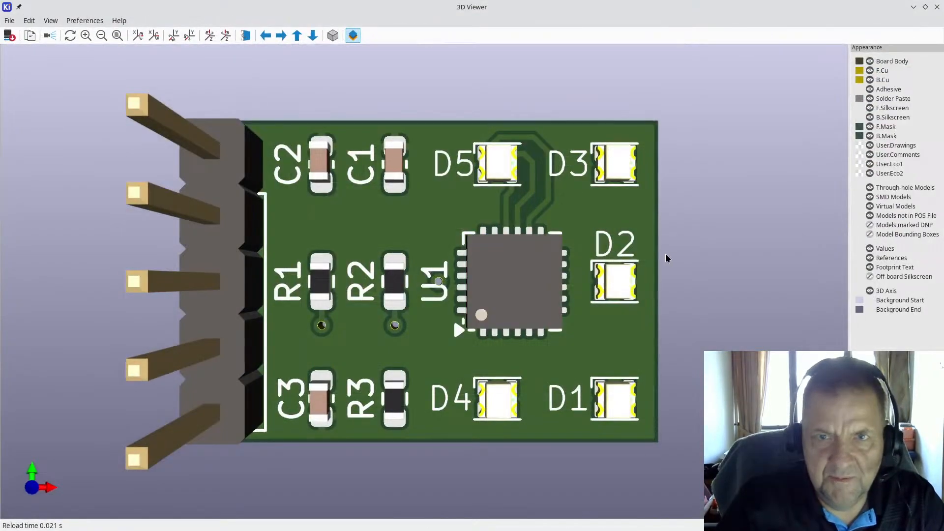
pyautogui.moveTo(666, 254); pyautogui.dragTo(158, 296)
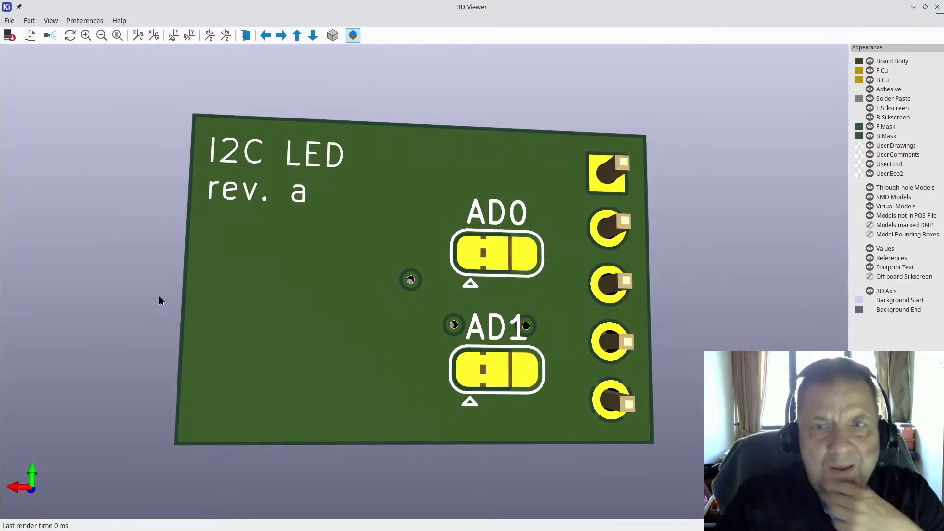
pyautogui.click(938, 10)
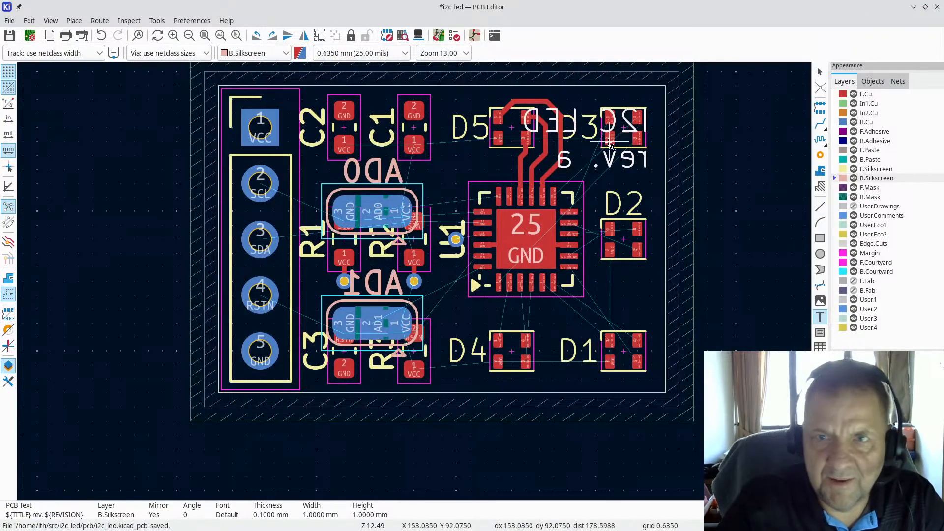
# Add the right-aligned text VCC on the back silkscreen beside pin 1 of the five-pin connector
pyautogui.scroll(1, 298, 163)
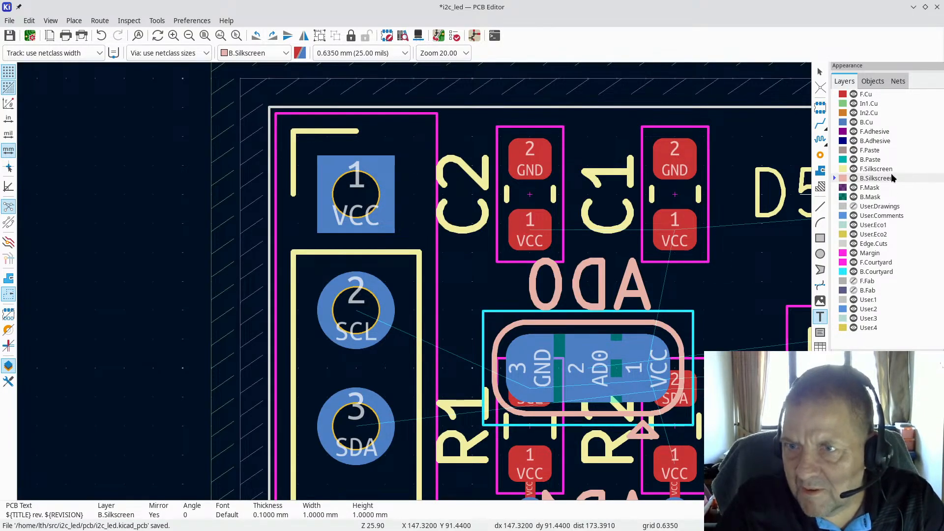
pyautogui.click(424, 195)
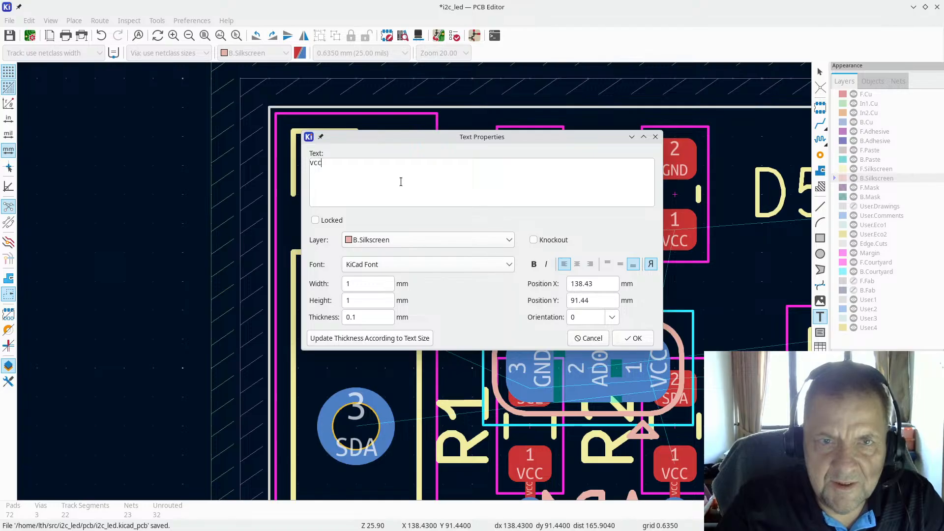
pyautogui.click(595, 267)
pyautogui.click(635, 339)
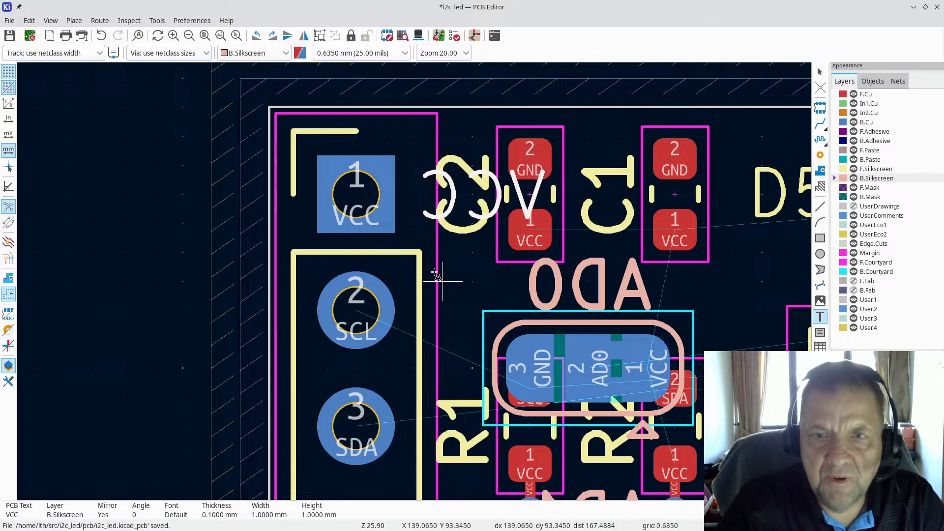
# Add the right-aligned text SCL on the back silkscreen beside pin 2 of the five-pin connector
pyautogui.scroll(-2, 418, 280)
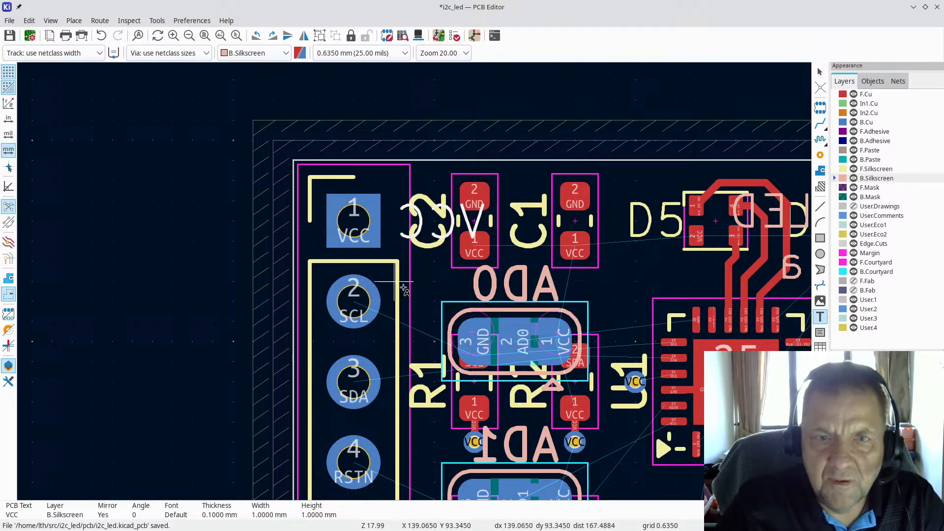
pyautogui.scroll(-2, 423, 241)
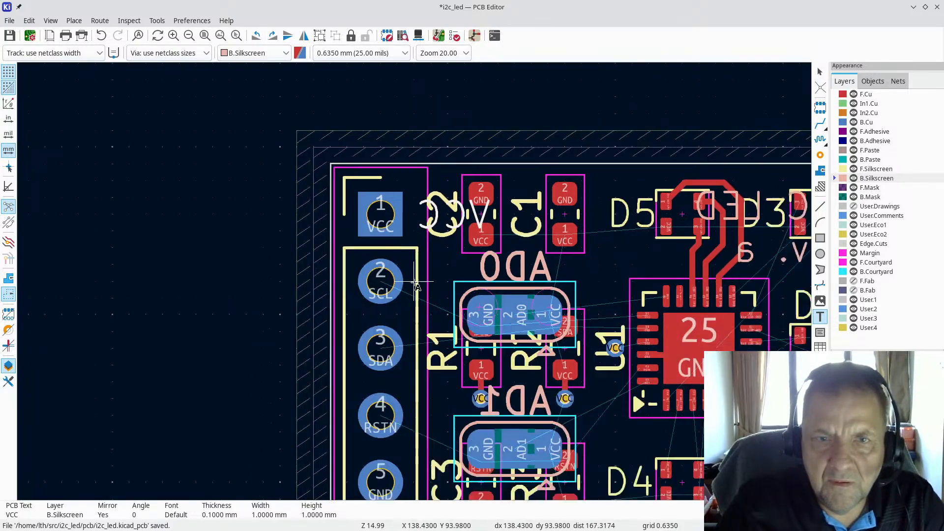
pyautogui.scroll(5, 445, 278)
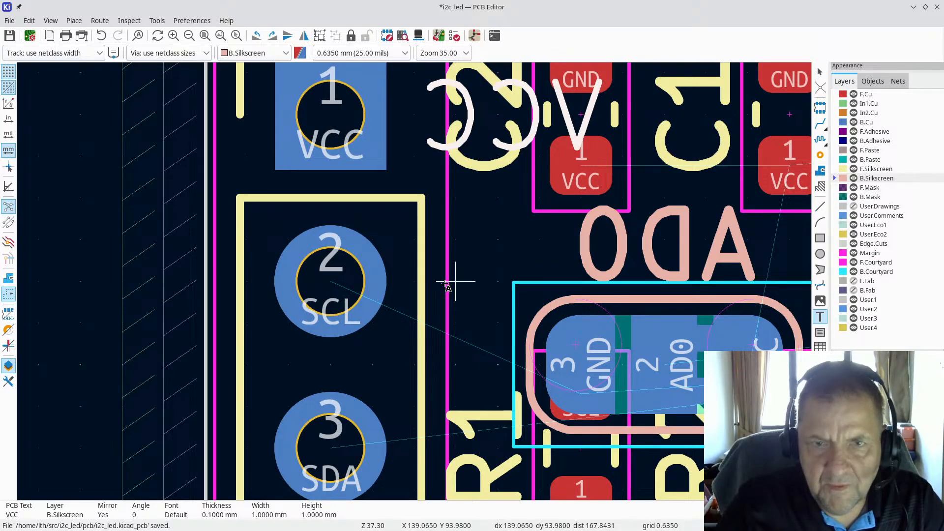
pyautogui.click(445, 282)
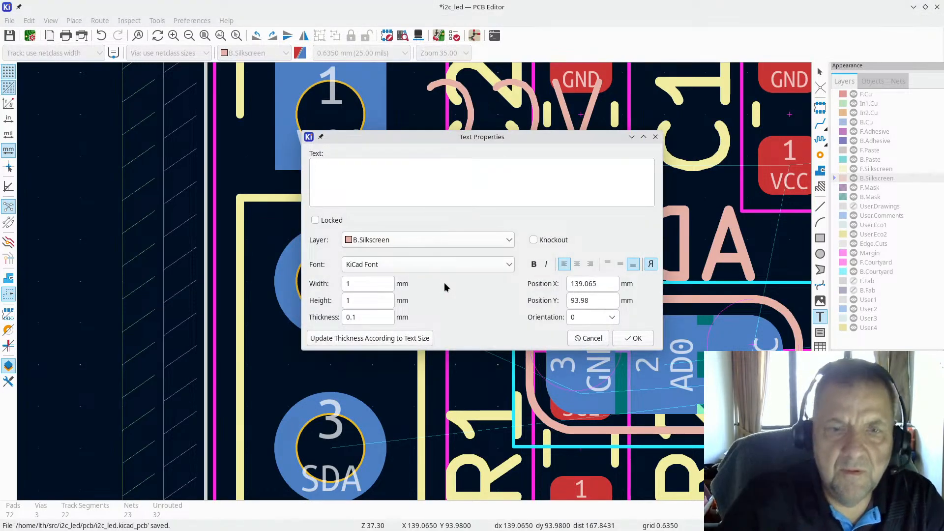
pyautogui.write('SCL')
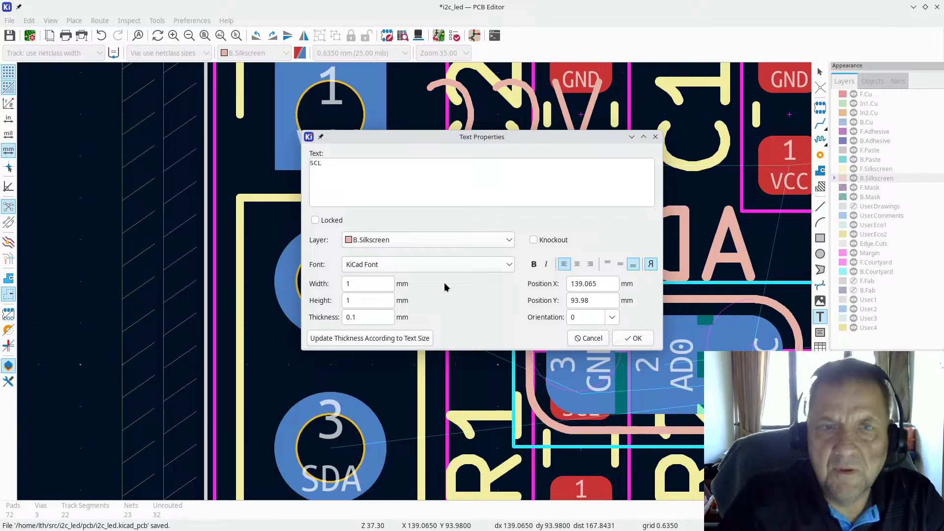
pyautogui.click(633, 338)
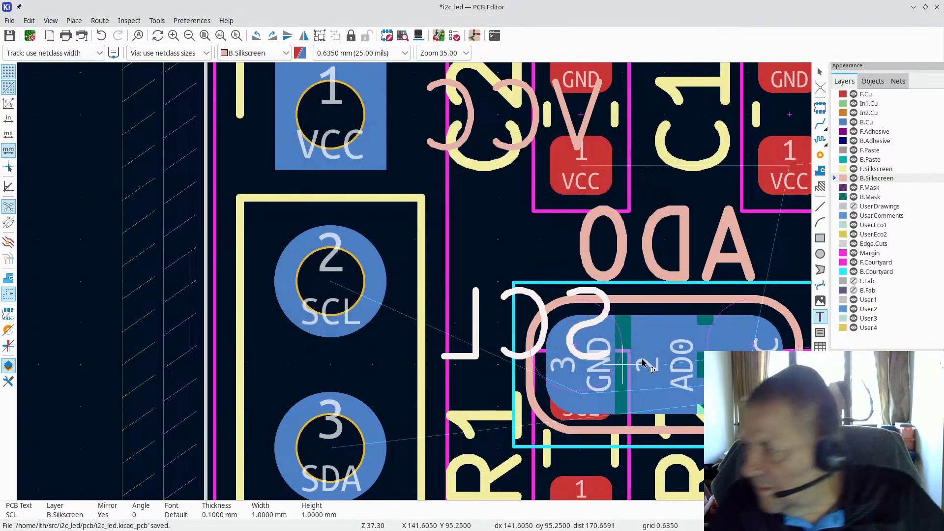
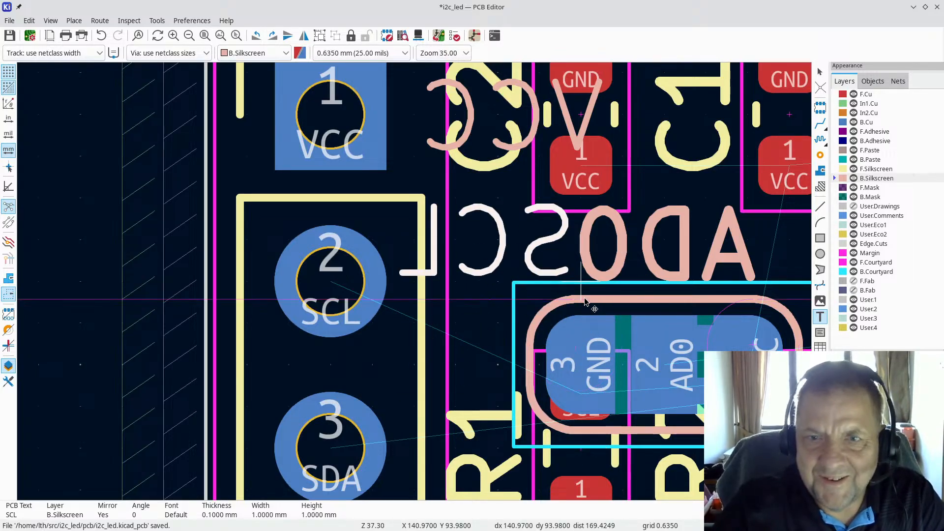
pyautogui.press('e')
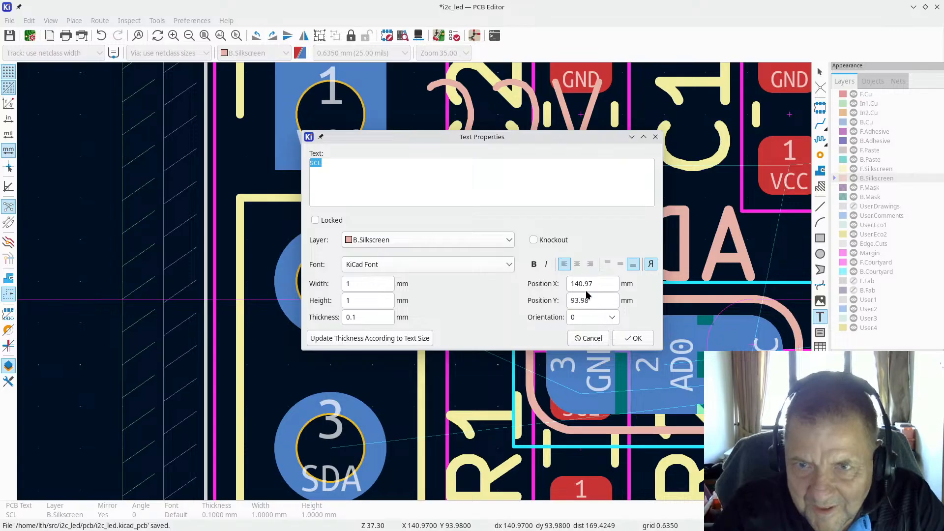
pyautogui.click(590, 265)
pyautogui.click(633, 338)
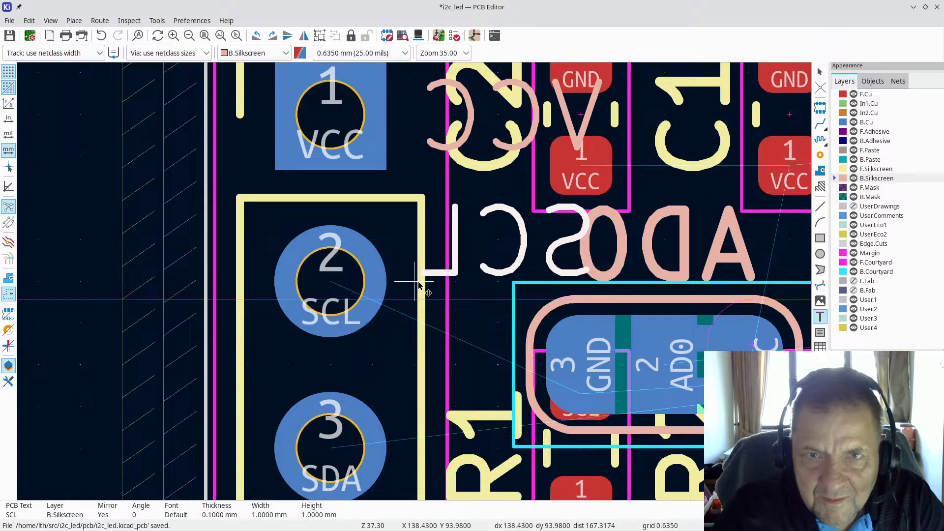
# Add the right-aligned text SDA on the back silkscreen beside the five-pin connector, level with the AD1 label
pyautogui.scroll(-3, 408, 359)
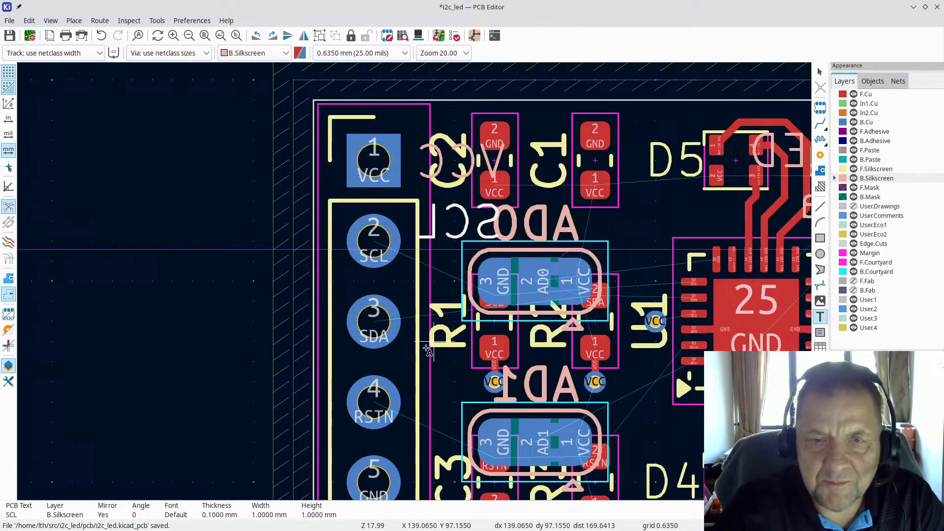
pyautogui.click(426, 348)
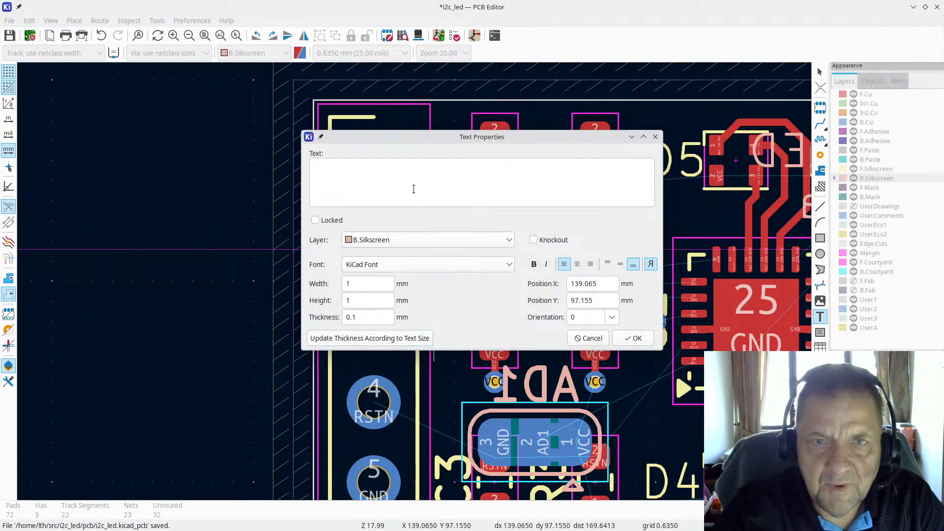
pyautogui.write('SDA')
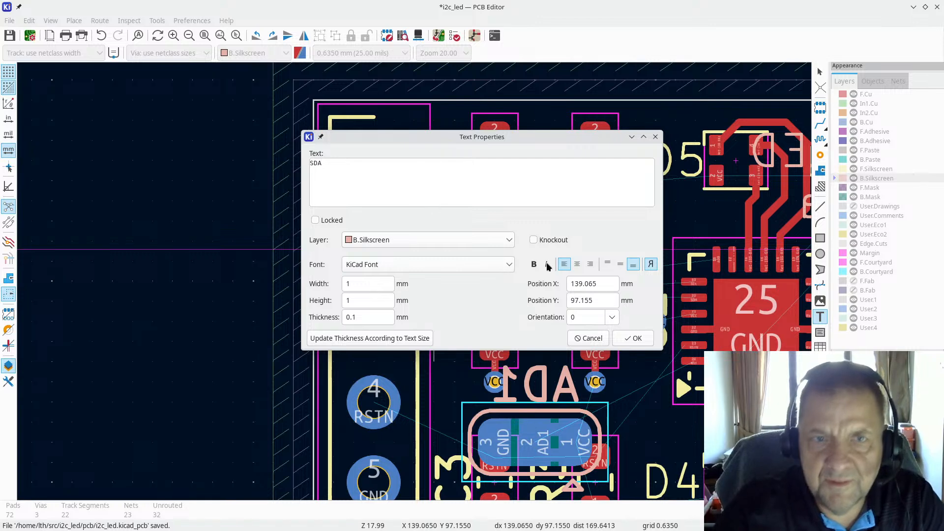
pyautogui.click(593, 265)
pyautogui.click(633, 339)
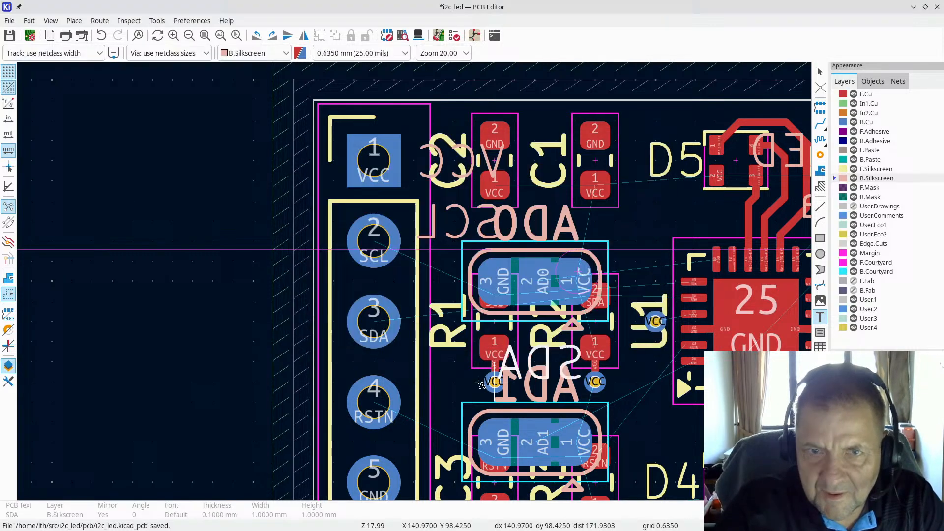
pyautogui.click(422, 402)
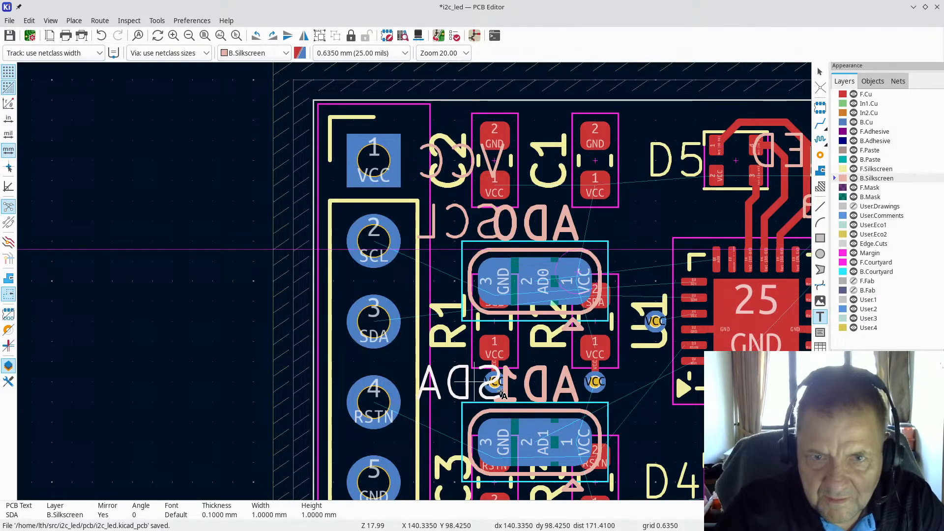
# Add the text RST on the back silkscreen, parked between the AD1 jumper and D4
pyautogui.scroll(-4, 426, 465)
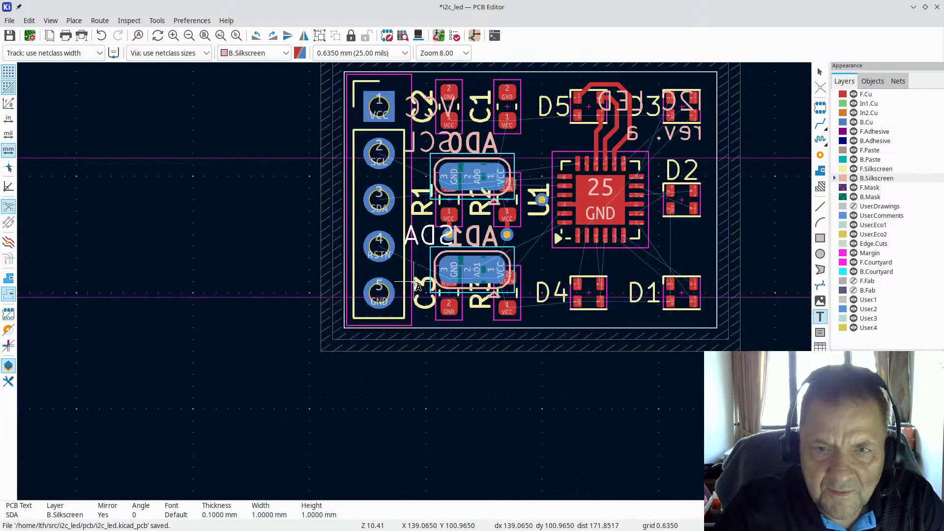
pyautogui.scroll(4, 414, 283)
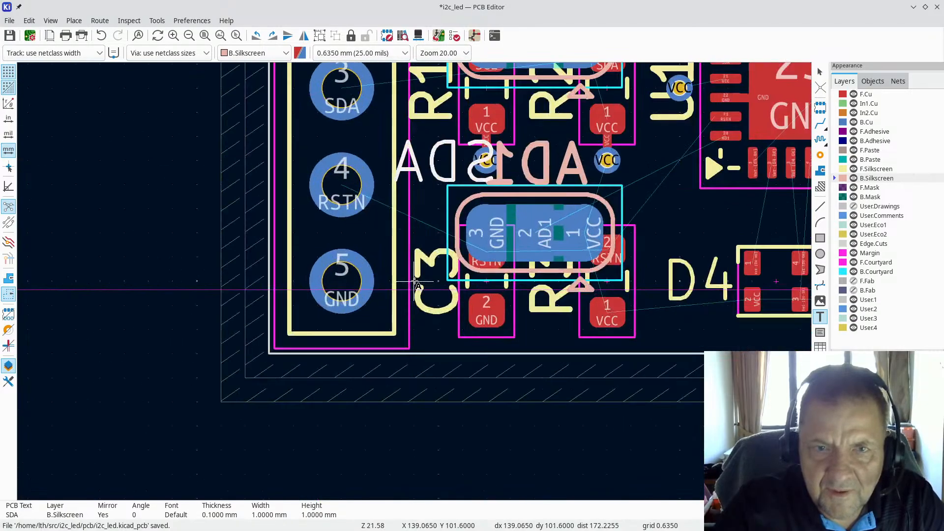
pyautogui.click(409, 189)
pyautogui.write('RS')
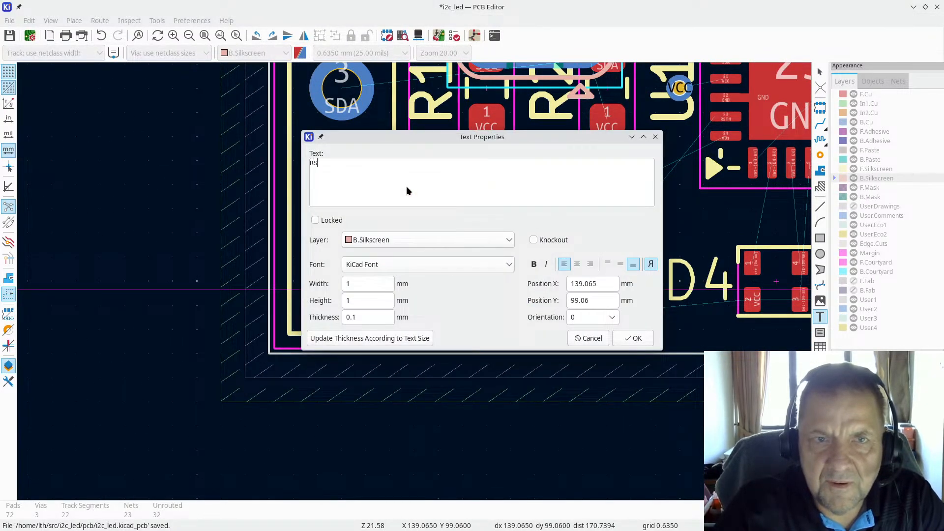
pyautogui.write('T')
pyautogui.click(633, 338)
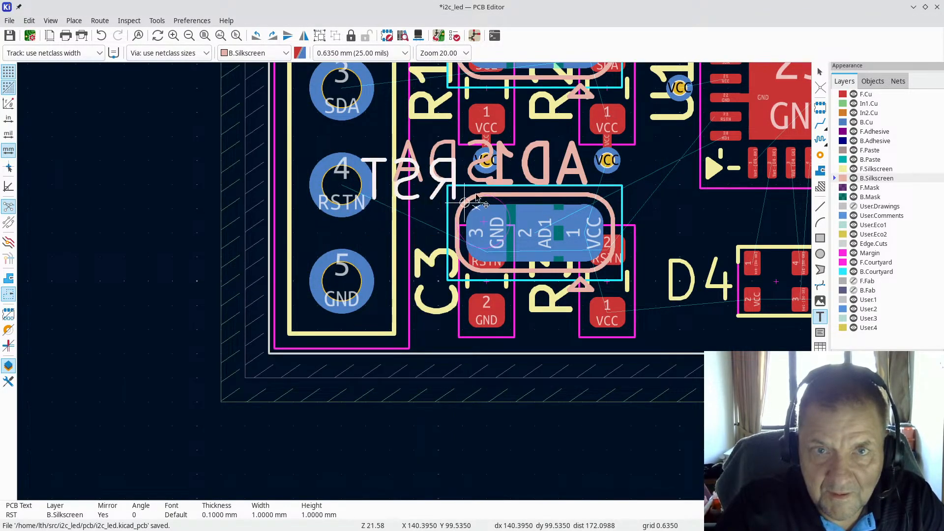
pyautogui.scroll(-3, 476, 197)
pyautogui.scroll(3, 388, 273)
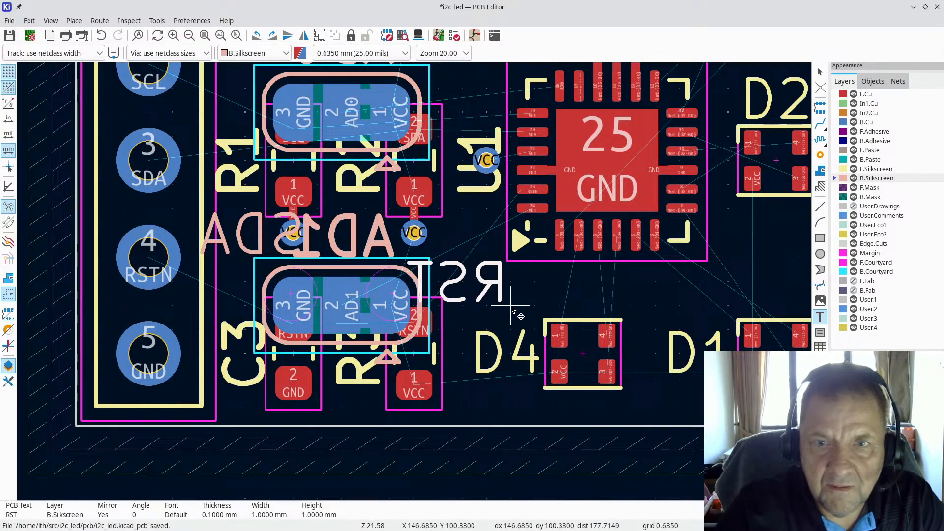
pyautogui.click(536, 311)
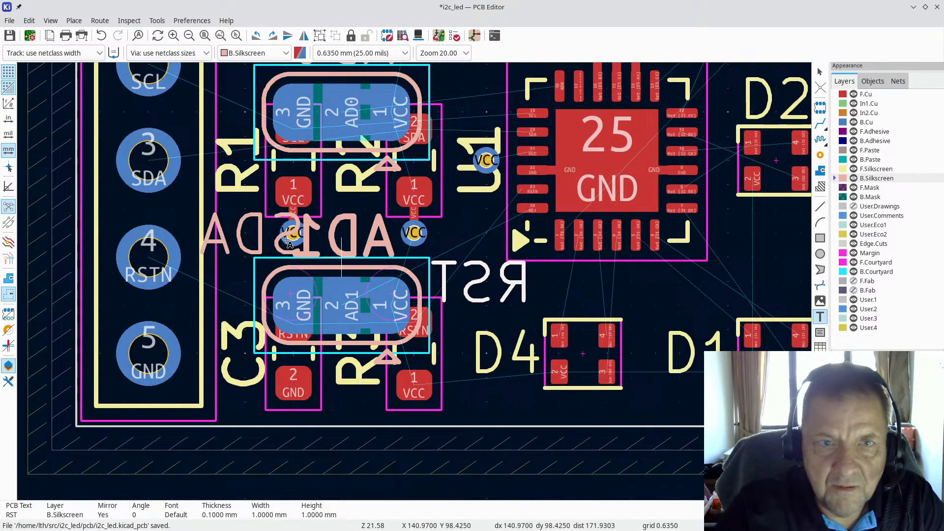
pyautogui.click(241, 241)
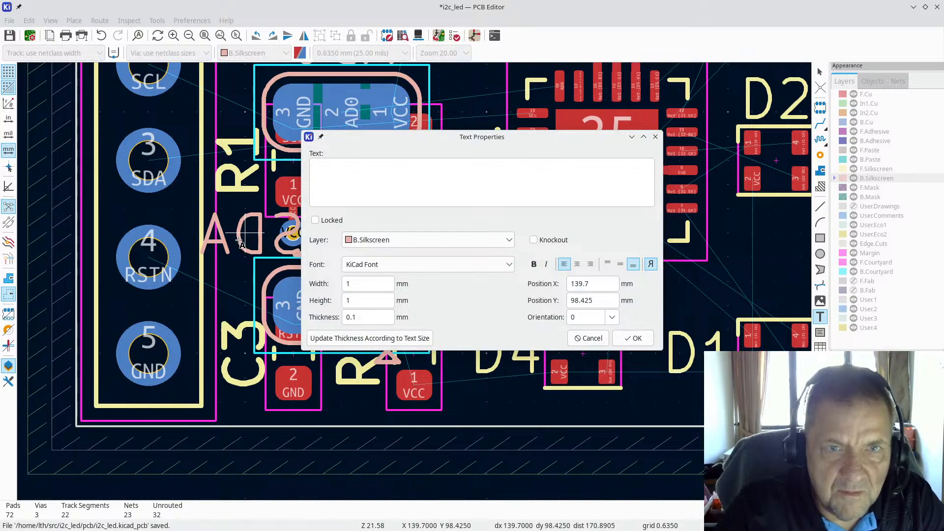
pyautogui.click(583, 338)
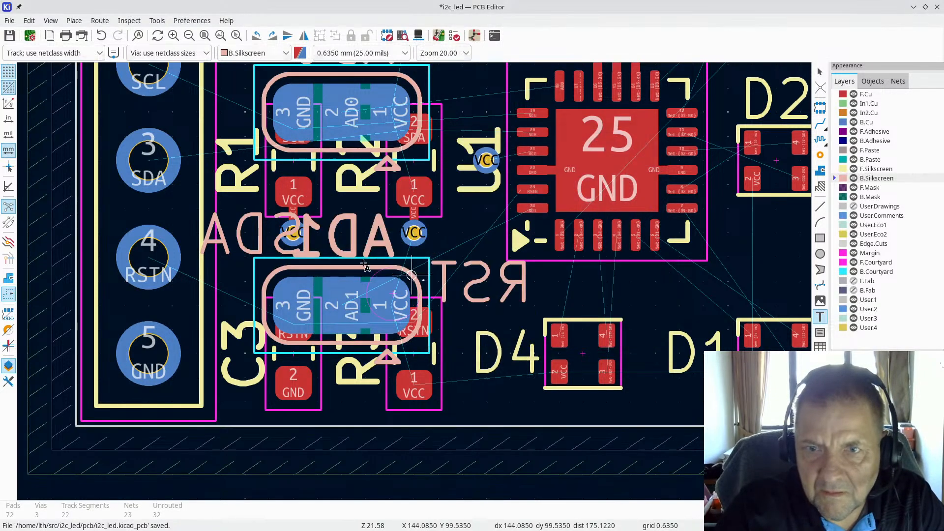
pyautogui.click(221, 232)
pyautogui.press('Escape')
pyautogui.press('Escape')
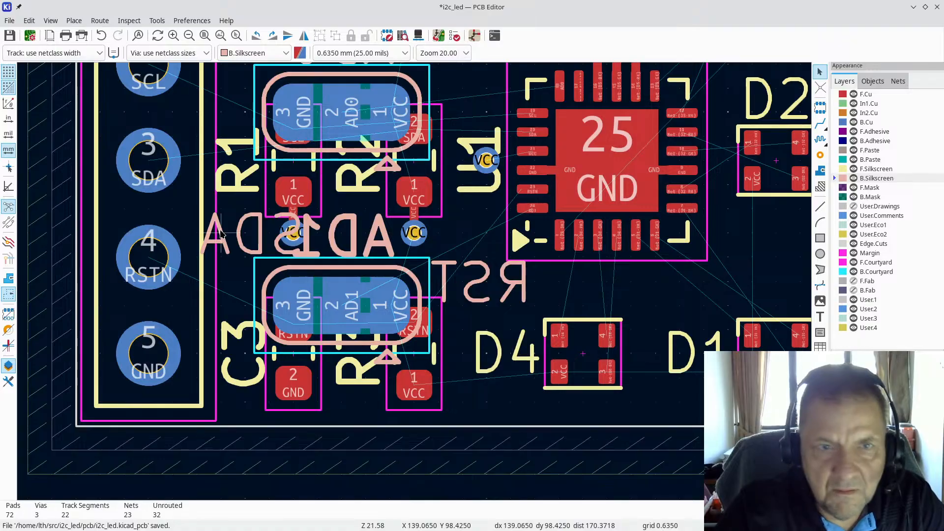
# Move the SDA text up beside pin 3 of the five-pin connector, just above the AD1 label's level
pyautogui.click(222, 234)
pyautogui.press('m')
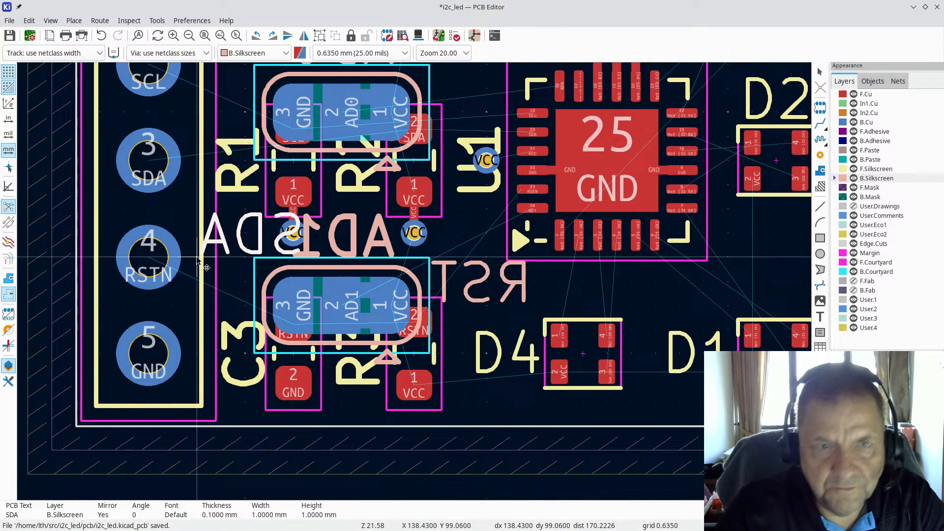
pyautogui.click(201, 219)
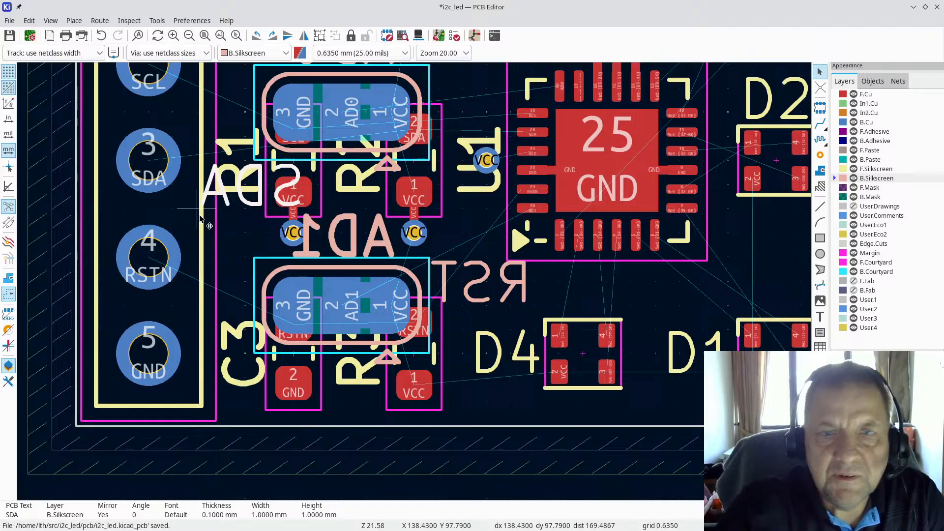
# Move the RST text beside pin 4 of the five-pin connector and make it right-aligned
pyautogui.click(472, 290)
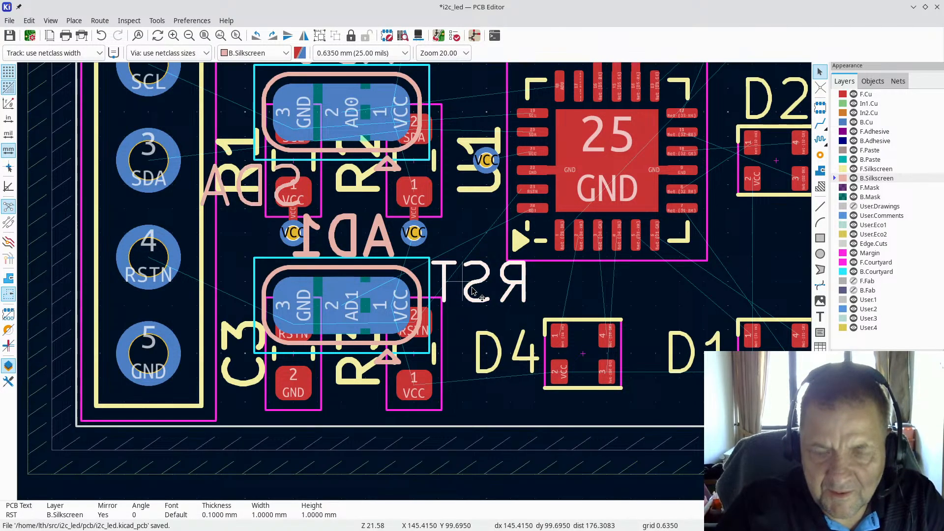
pyautogui.press('m')
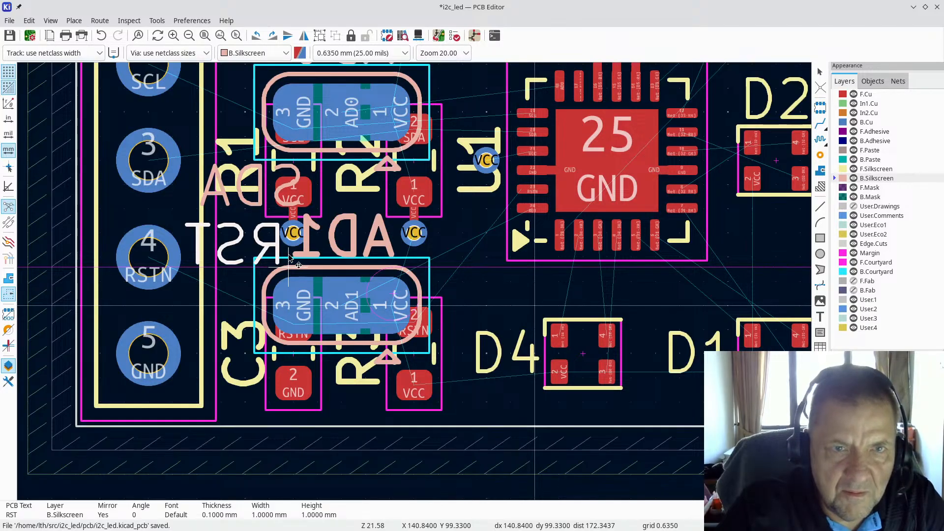
pyautogui.doubleClick(290, 259)
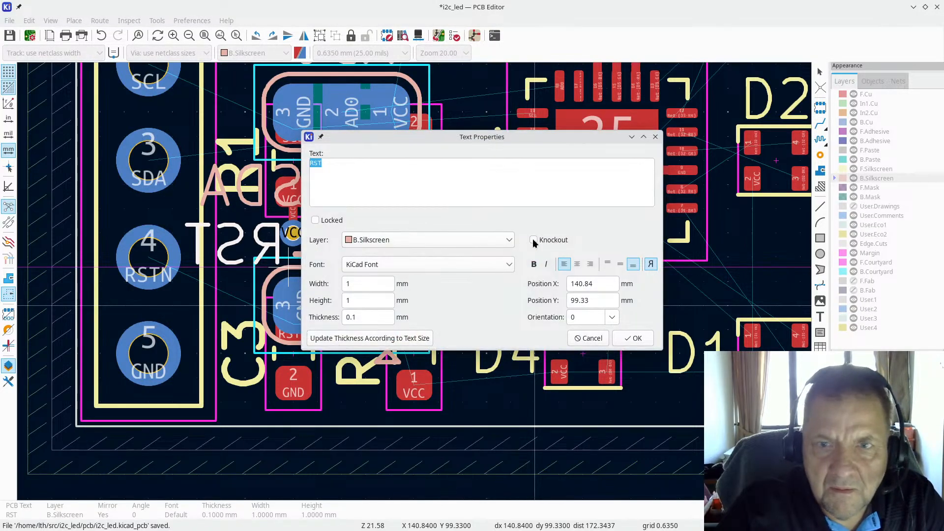
pyautogui.click(591, 264)
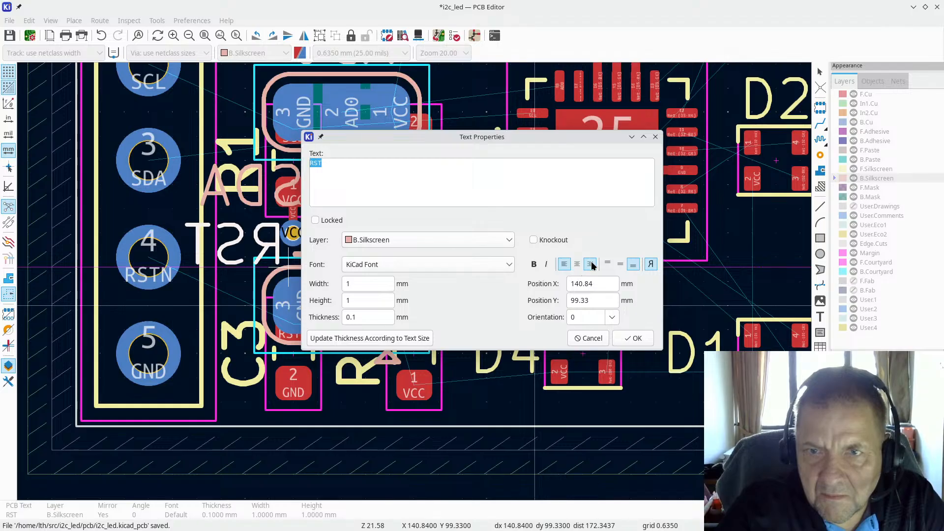
pyautogui.click(634, 339)
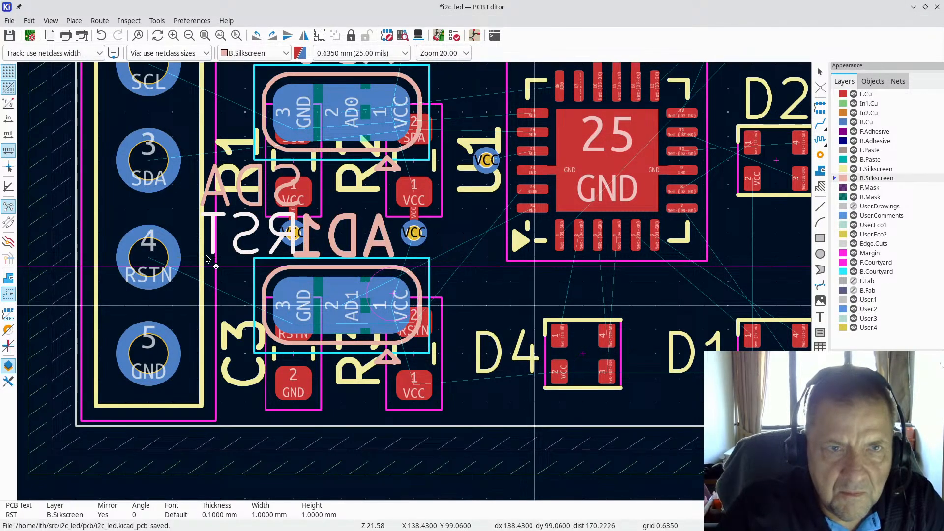
pyautogui.click(206, 257)
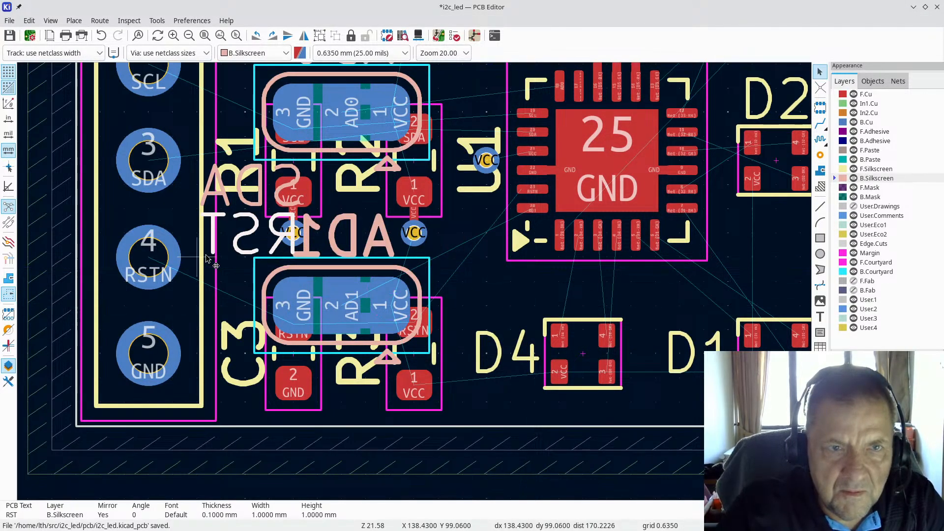
pyautogui.click(228, 396)
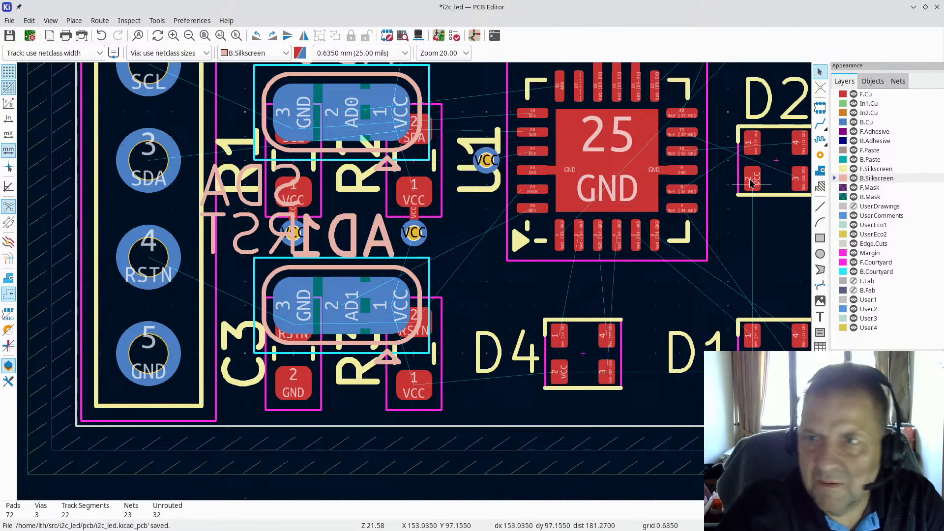
# Add the right-aligned text GND on the back silkscreen beside pin 5 of the five-pin connector, below the AD1 jumper
pyautogui.click(821, 318)
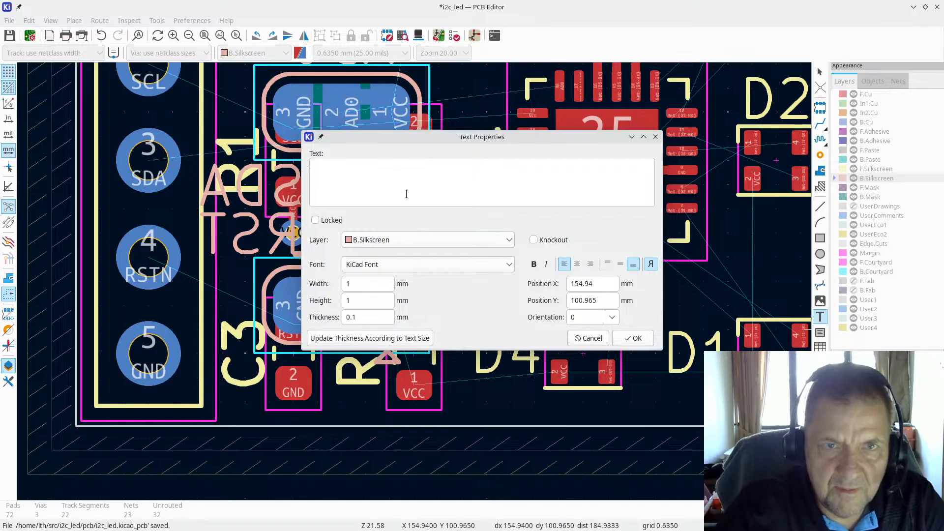
pyautogui.write('GND')
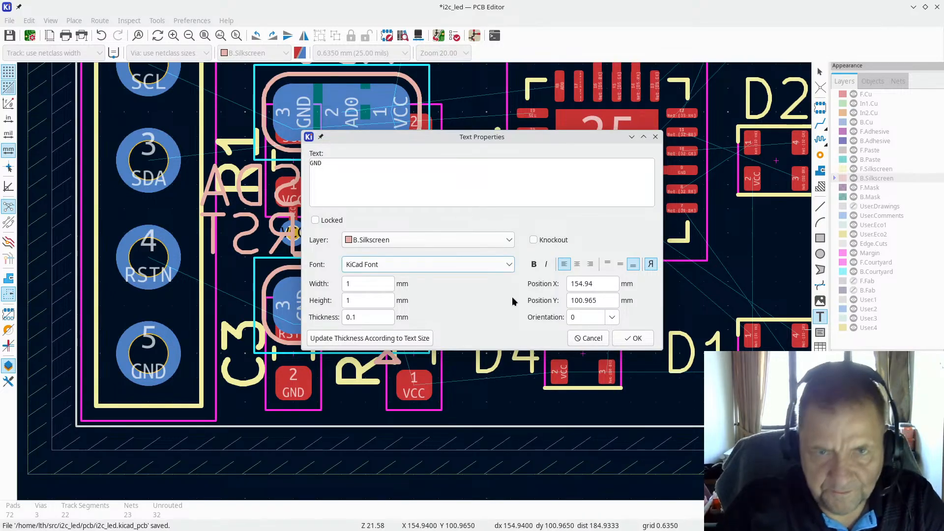
pyautogui.click(634, 339)
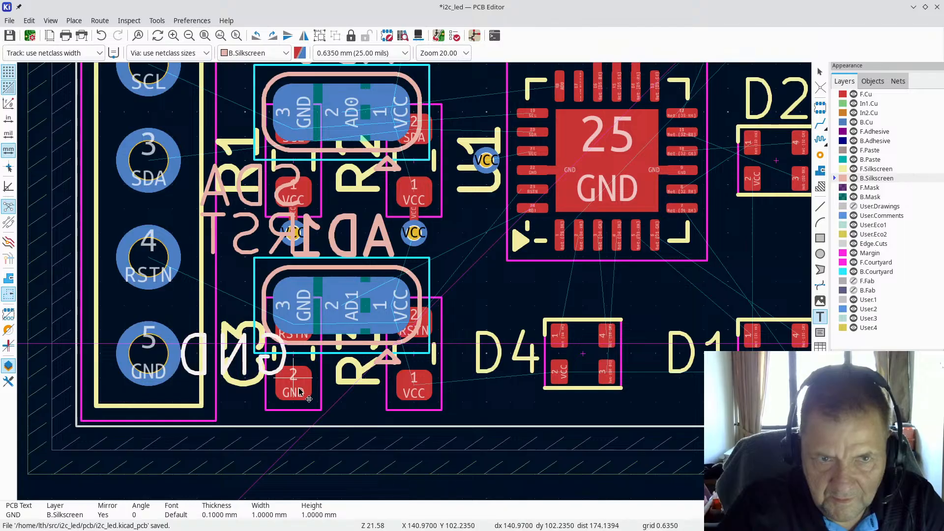
pyautogui.click(449, 309)
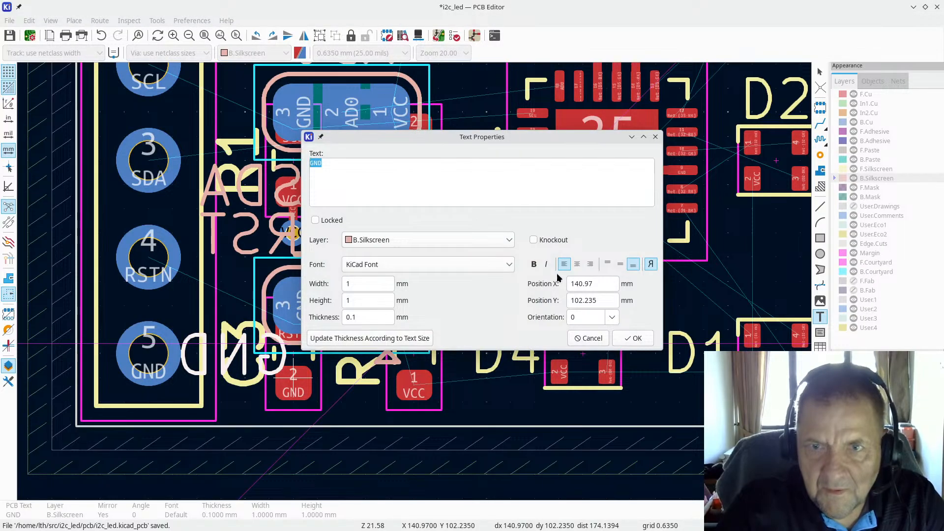
pyautogui.click(591, 264)
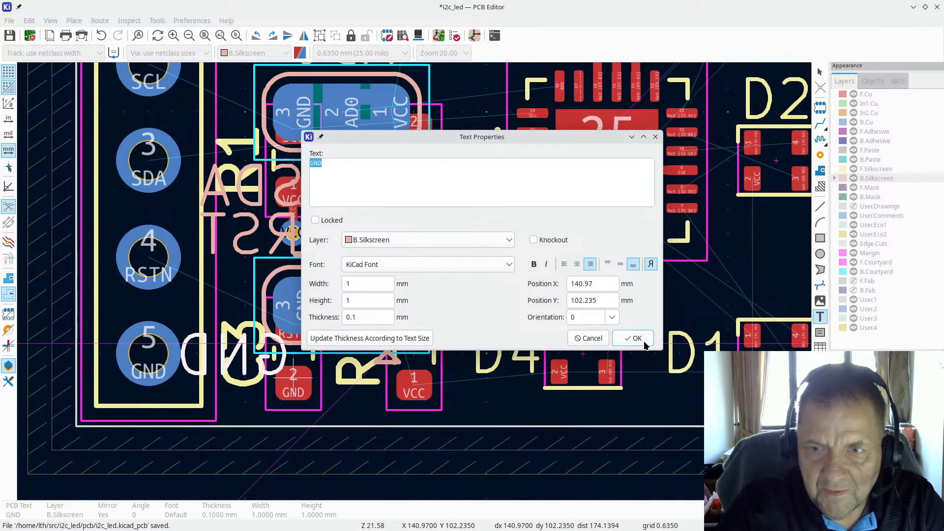
pyautogui.click(634, 339)
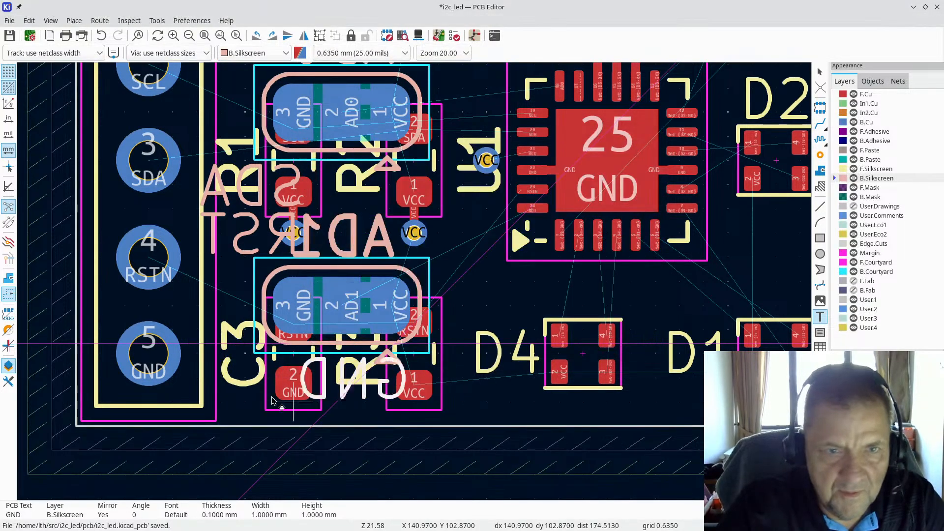
pyautogui.click(203, 401)
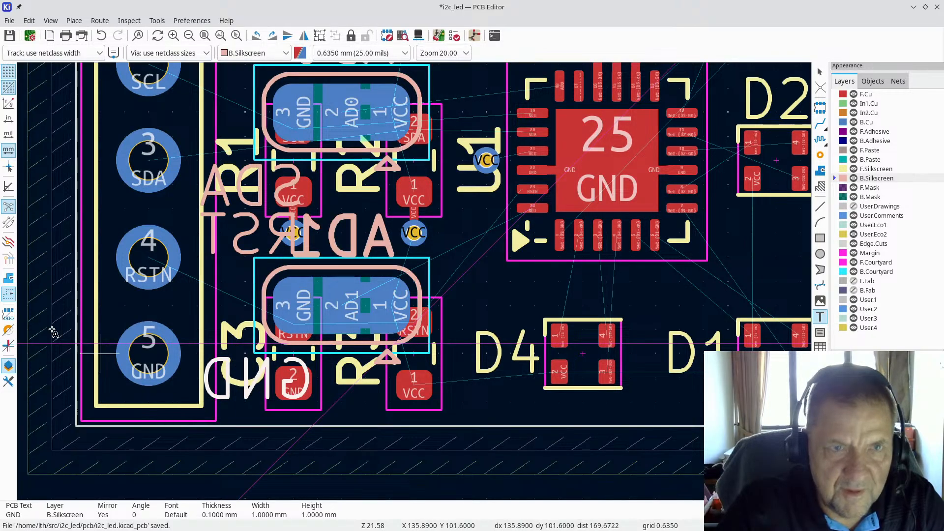
# Inspect the back of the board in 3D to check the pin labels' placement against the connector and jumper names
pyautogui.click(51, 20)
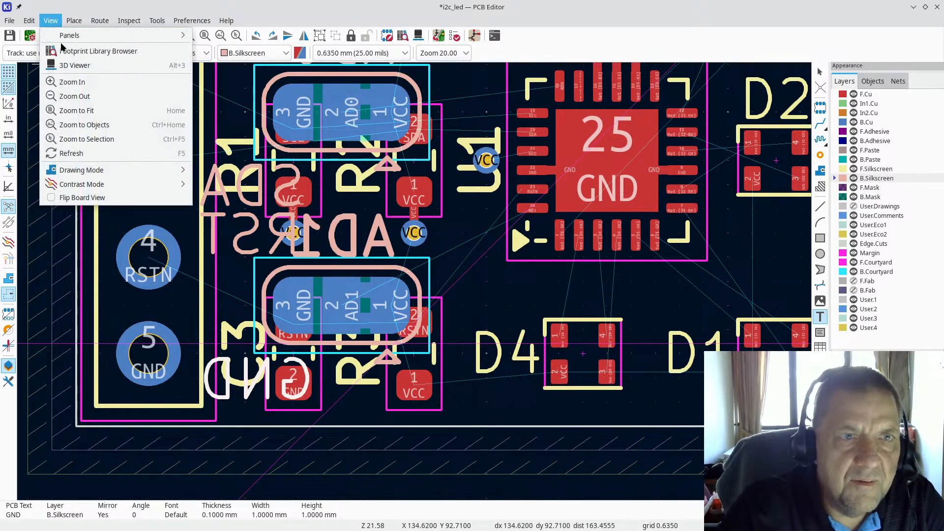
pyautogui.click(74, 63)
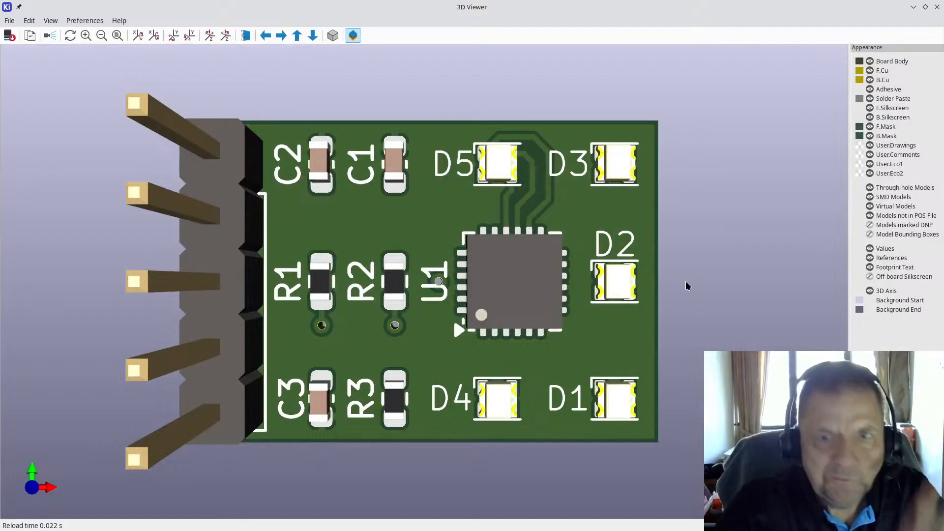
pyautogui.moveTo(685, 284); pyautogui.dragTo(3, 264)
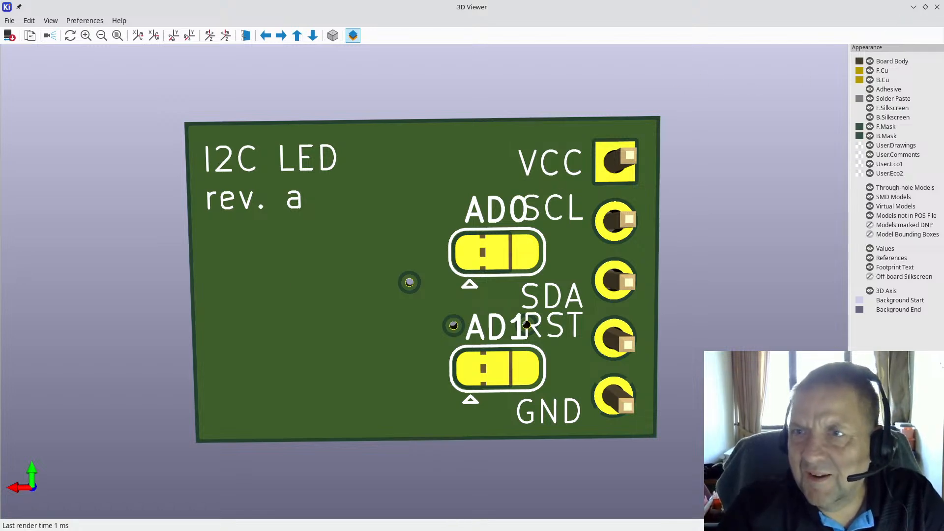
pyautogui.click(937, 7)
# Center-align the GND text, rotate it to 270°, and place it vertically beside pin 5 of the connector
pyautogui.scroll(5, 472, 382)
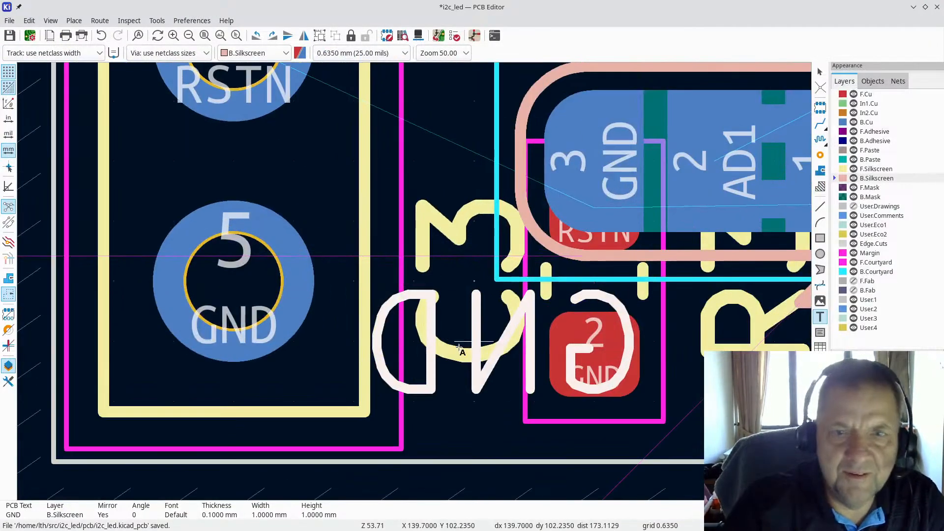
pyautogui.doubleClick(474, 383)
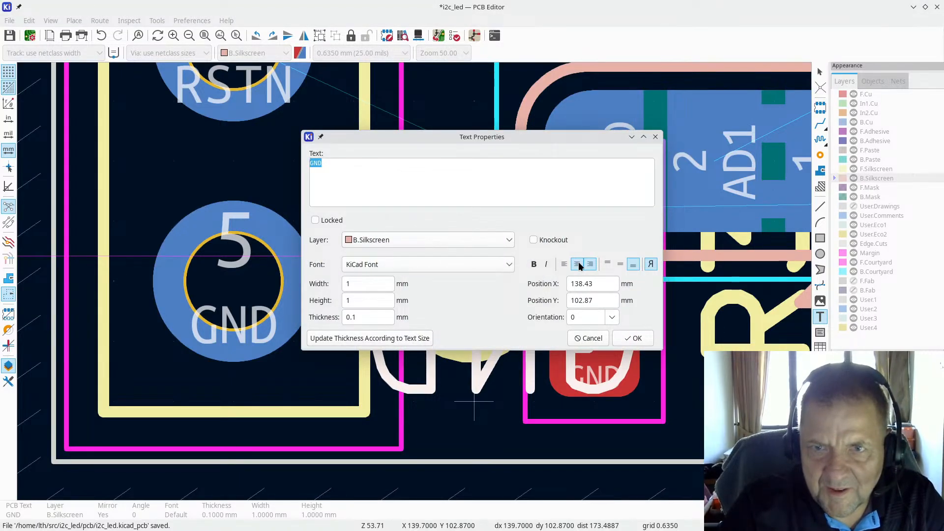
pyautogui.click(577, 265)
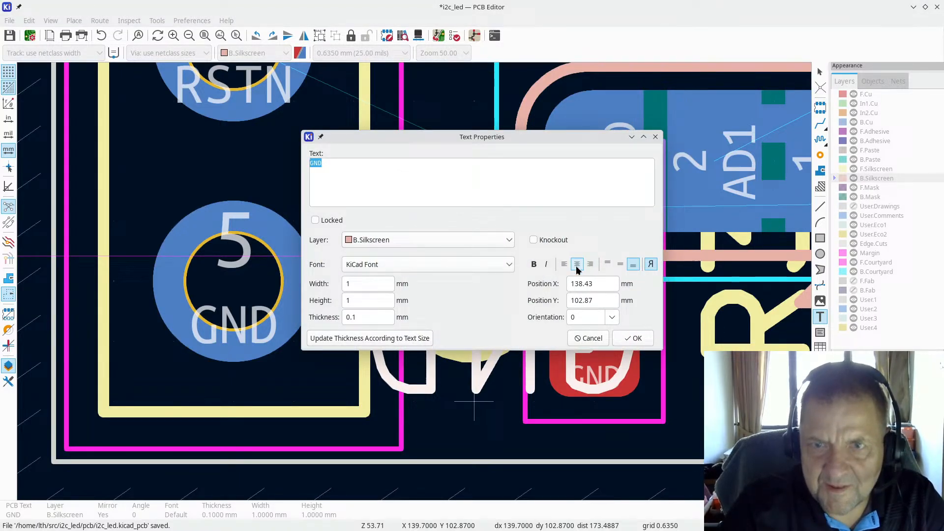
pyautogui.click(634, 339)
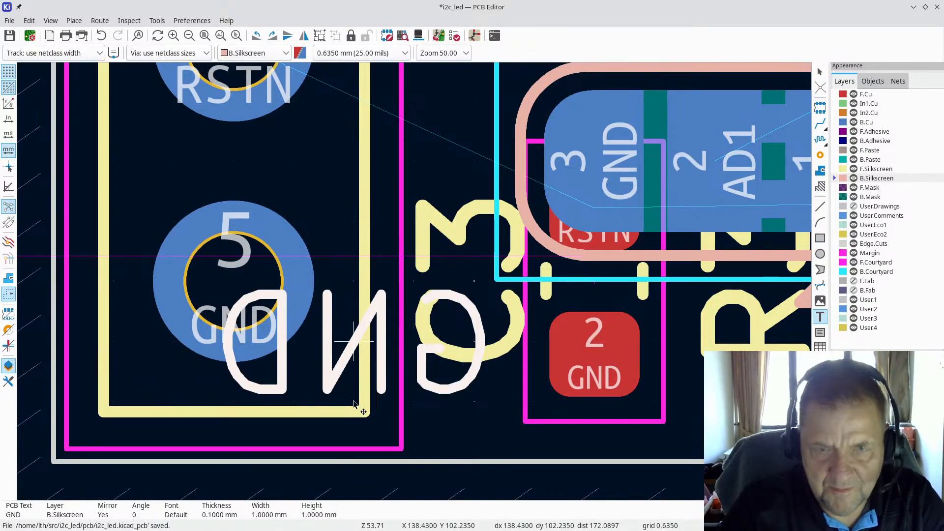
pyautogui.press('m')
pyautogui.press('r')
pyautogui.press('r')
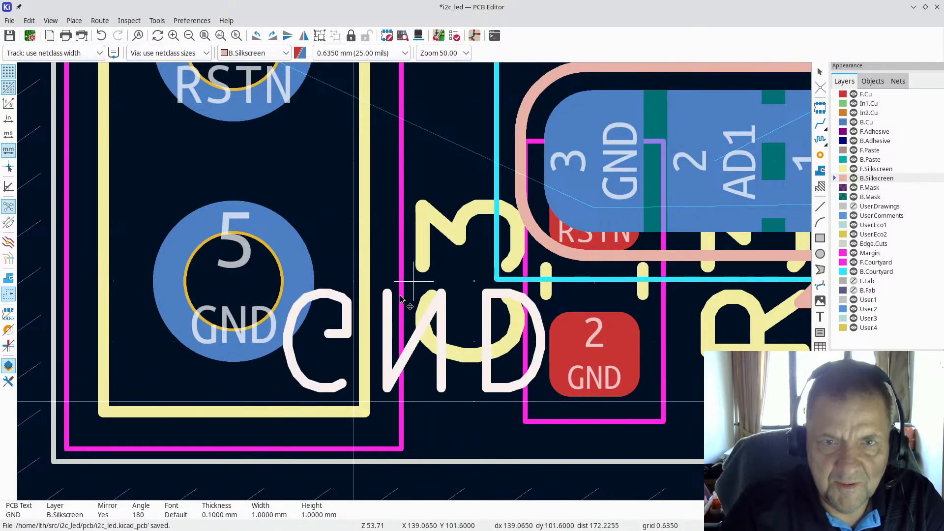
pyautogui.press('r')
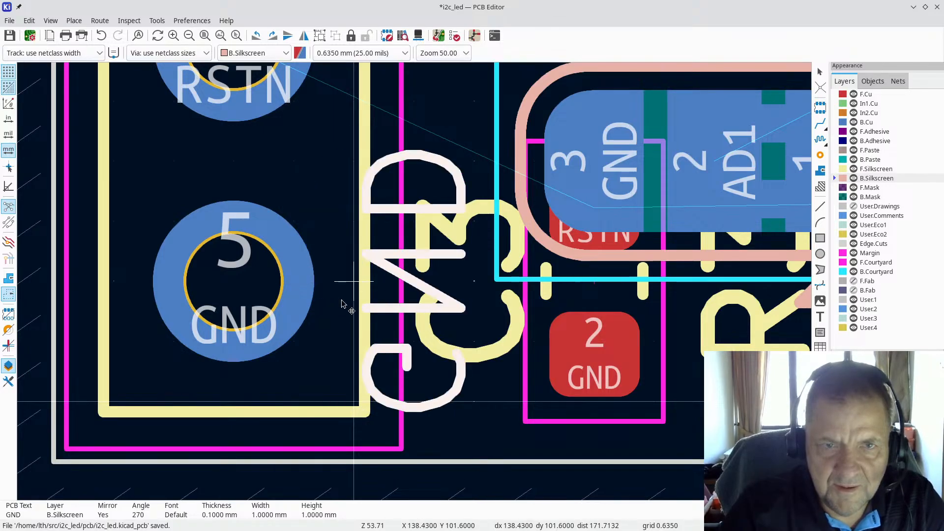
pyautogui.click(342, 300)
# Change the RST text's horizontal justification to centered
pyautogui.scroll(-3, 343, 301)
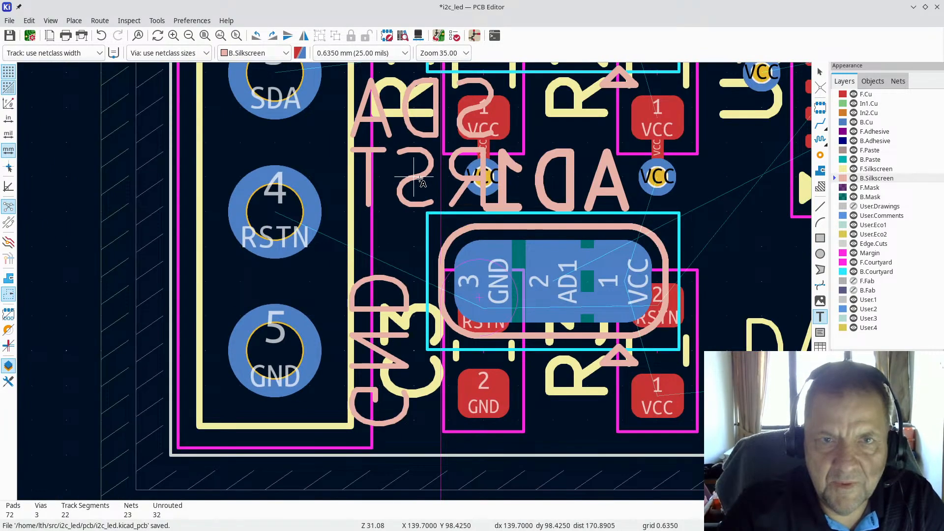
pyautogui.click(419, 179)
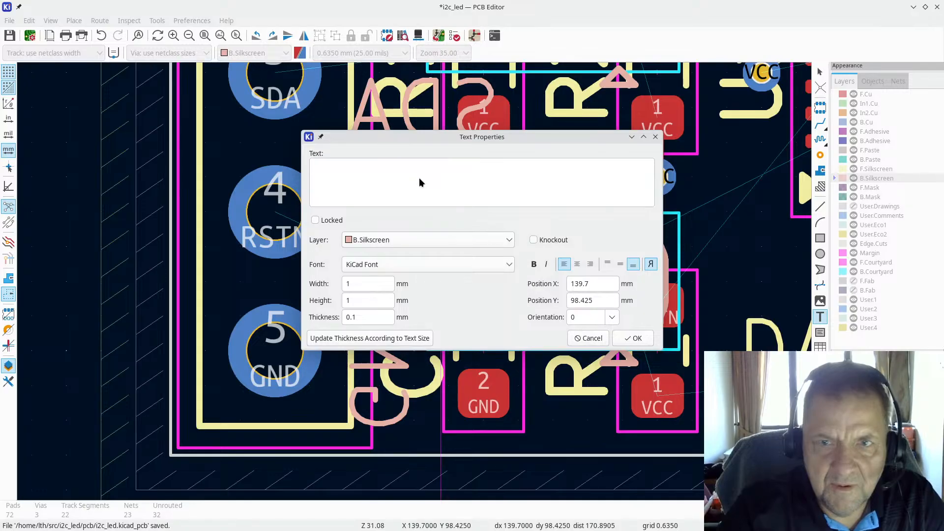
pyautogui.press('Escape')
pyautogui.doubleClick(420, 182)
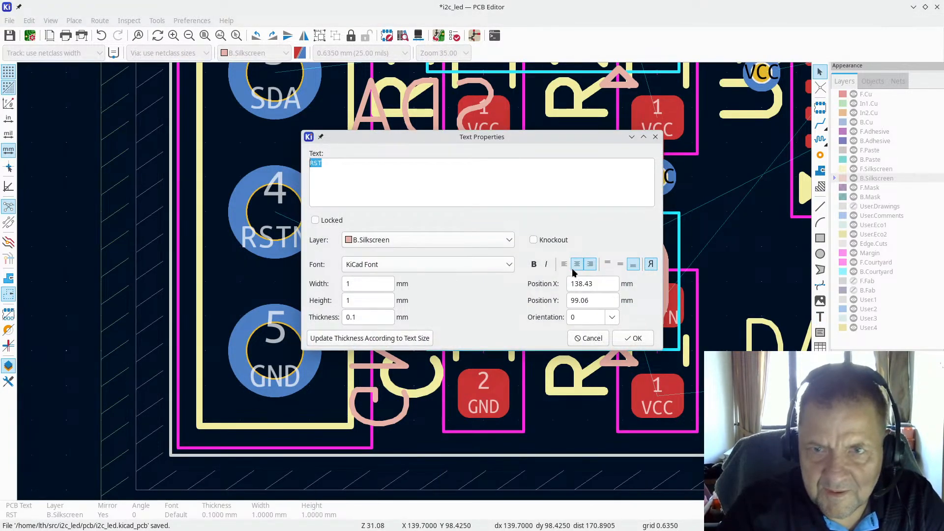
pyautogui.click(577, 266)
pyautogui.click(645, 341)
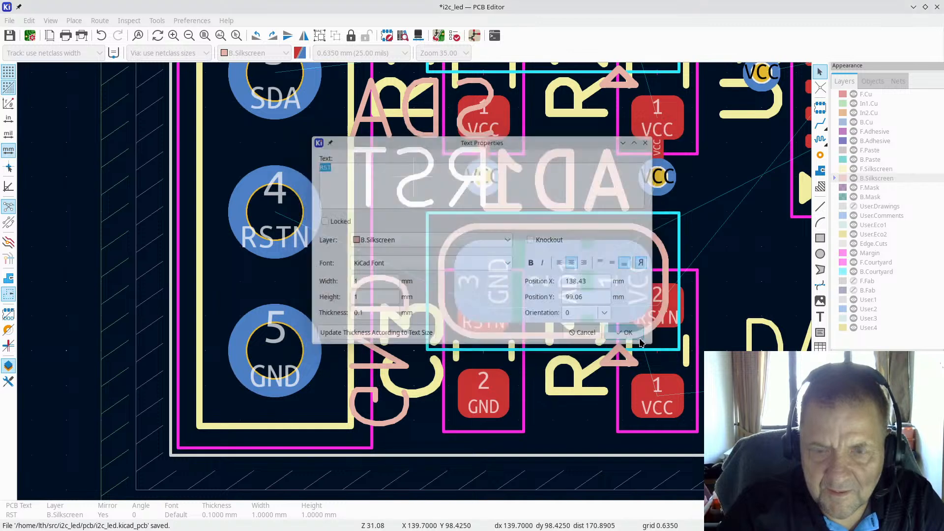
# Rotate the RST text to 90° and place it vertically beside pin 4 of the connector, above the GND text
pyautogui.press('m')
pyautogui.press('Escape')
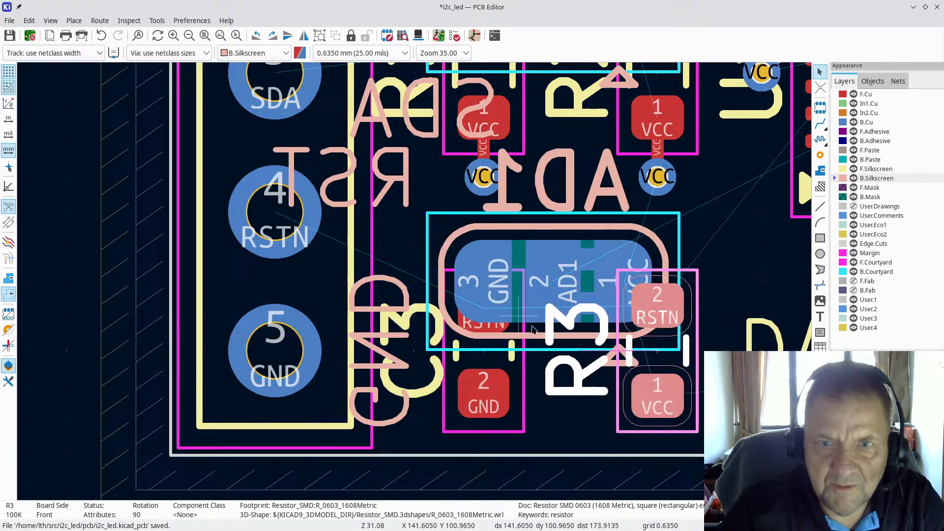
pyautogui.press('Escape')
pyautogui.click(406, 194)
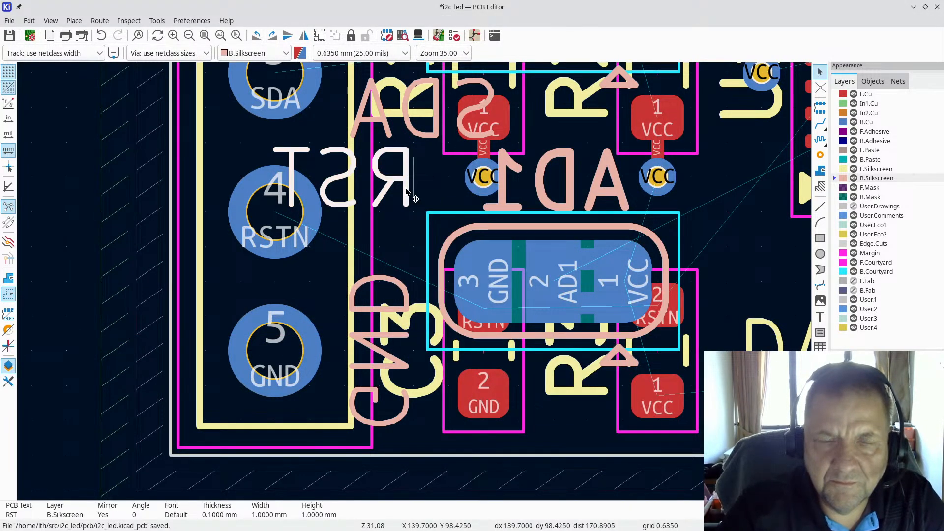
pyautogui.doubleClick(406, 192)
pyautogui.press('Escape')
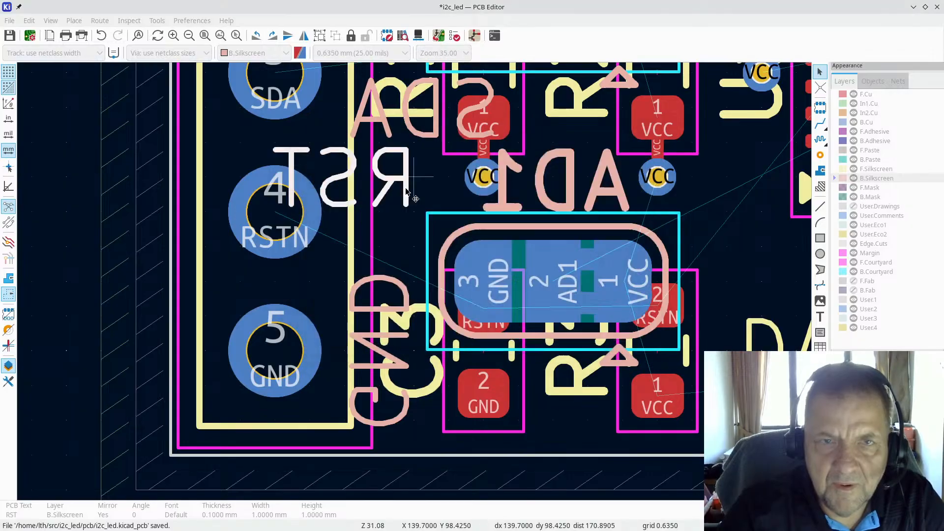
pyautogui.press('m')
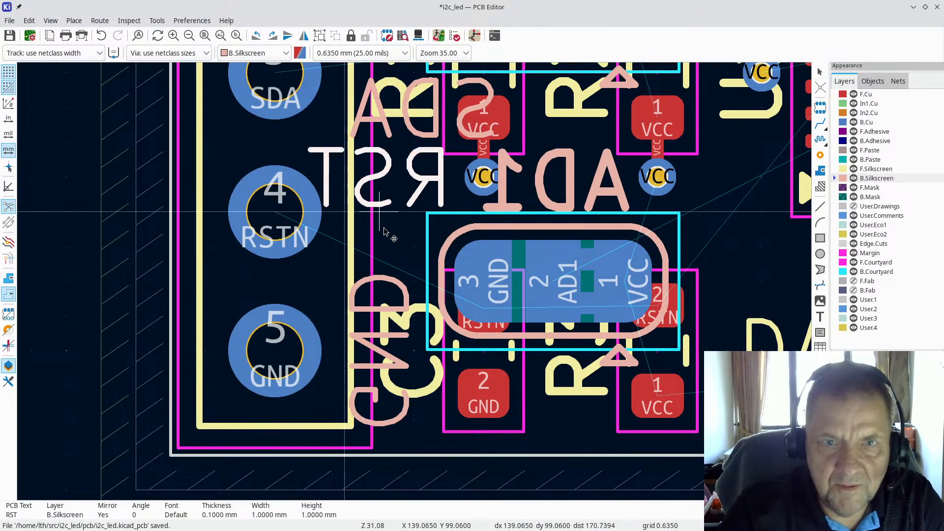
pyautogui.press('e')
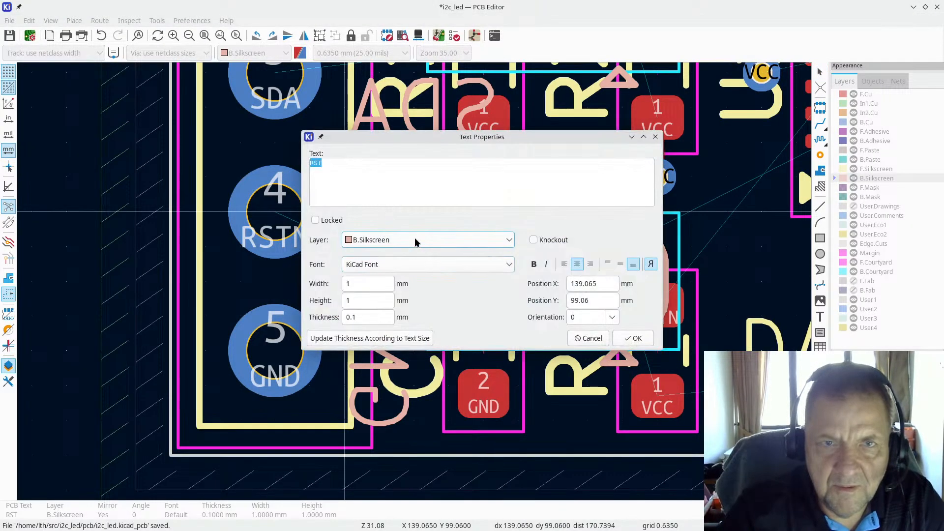
pyautogui.press('Escape')
pyautogui.press('r')
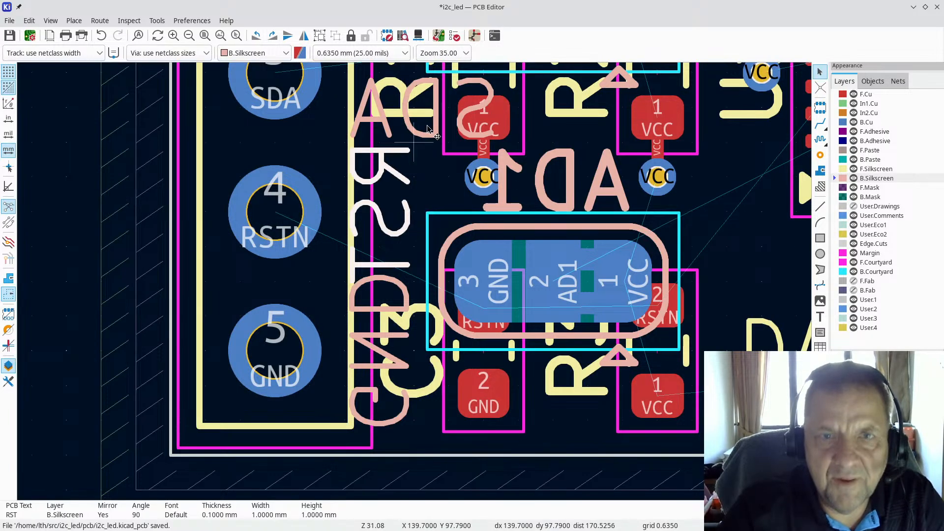
# Center-align the SDA text, rotate it to 90°, and place it vertically beside pin 3 of the connector
pyautogui.scroll(-1, 403, 230)
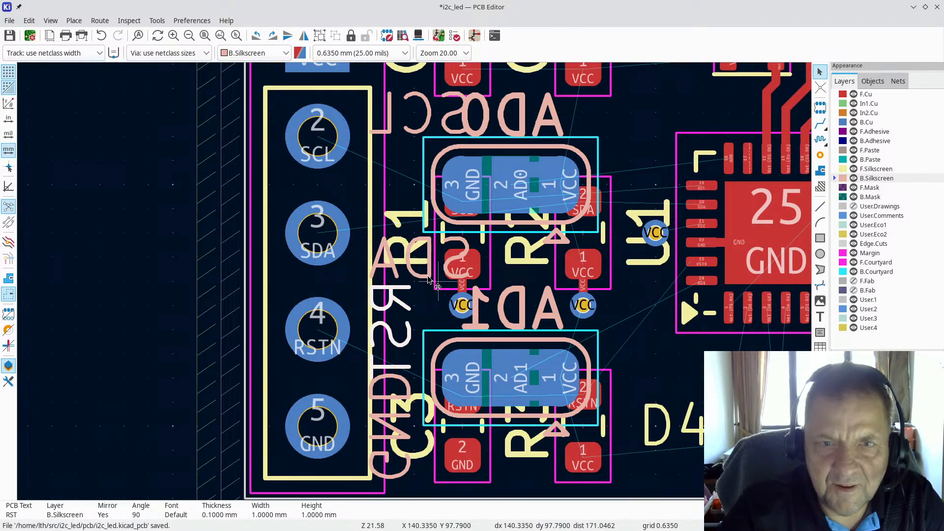
pyautogui.click(427, 281)
pyautogui.click(426, 280)
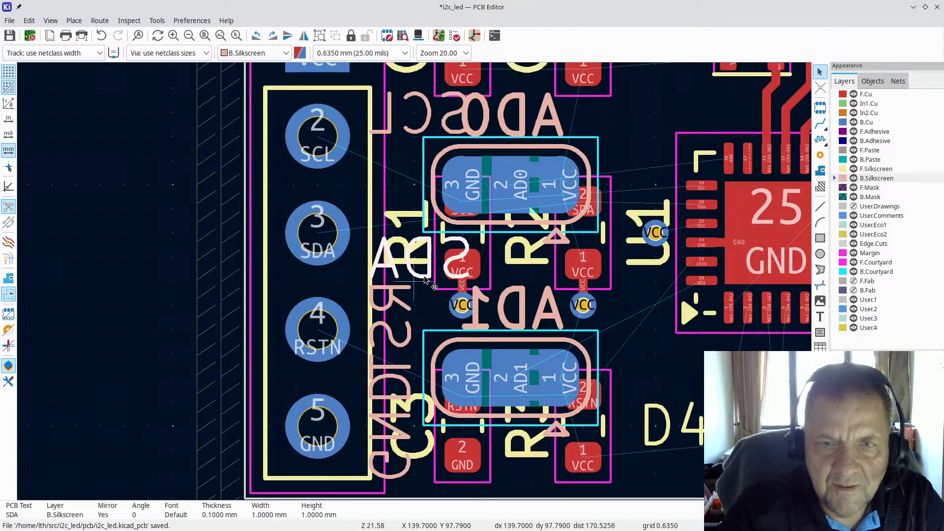
pyautogui.doubleClick(426, 280)
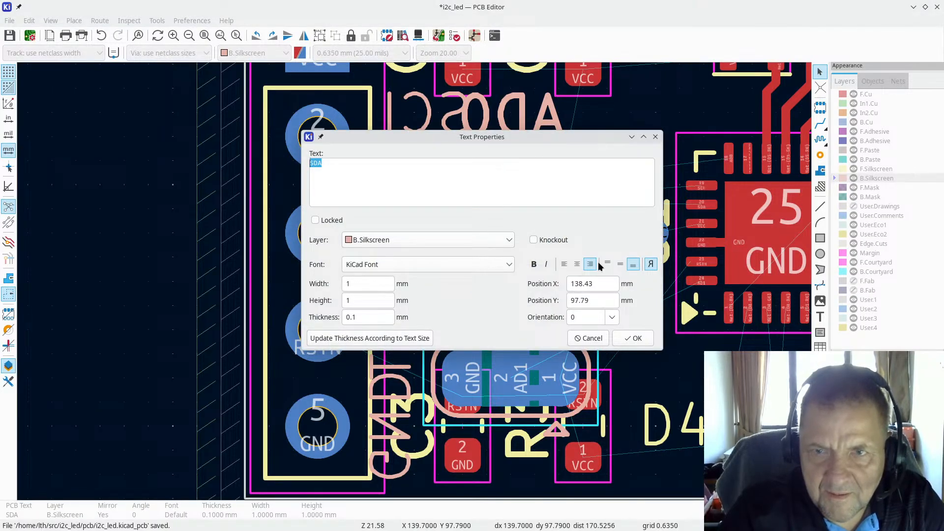
pyautogui.click(644, 338)
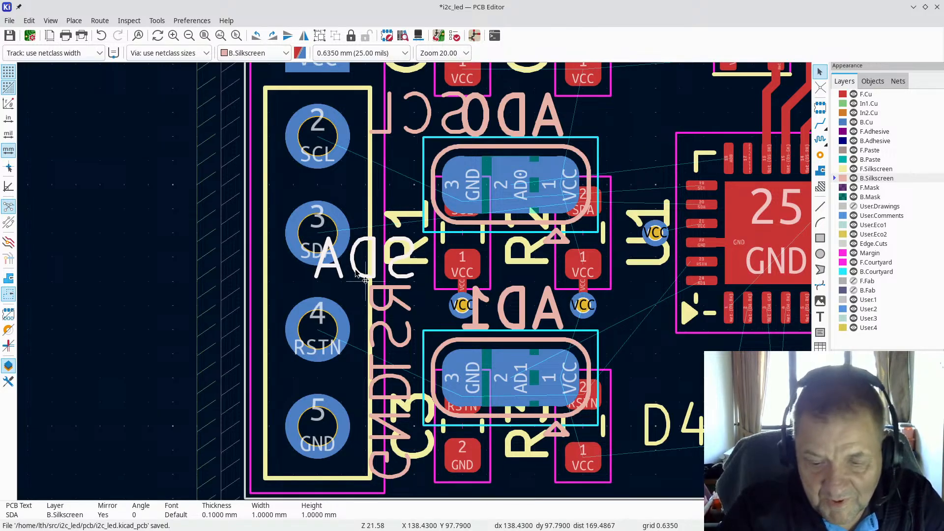
pyautogui.press('m')
pyautogui.press('r')
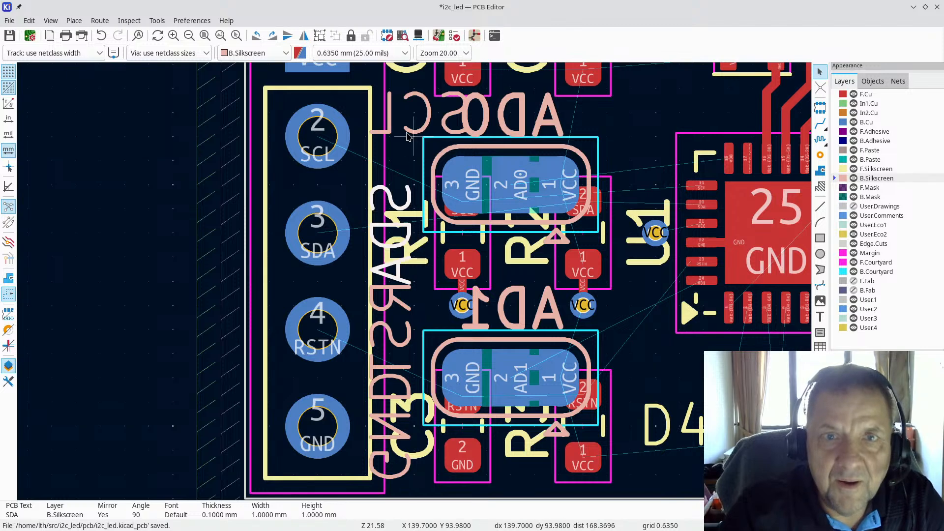
# Change the SCL text's horizontal justification to centered
pyautogui.scroll(-1, 410, 137)
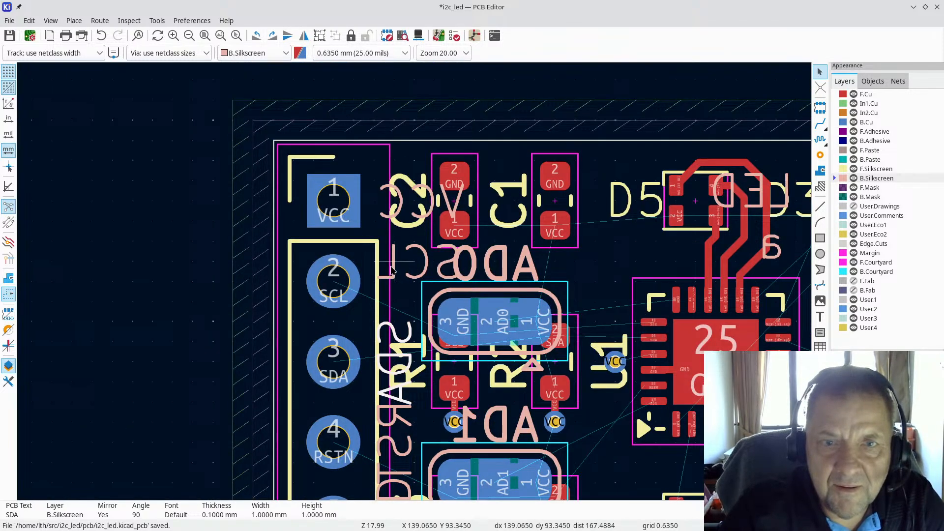
pyautogui.click(394, 270)
pyautogui.click(393, 270)
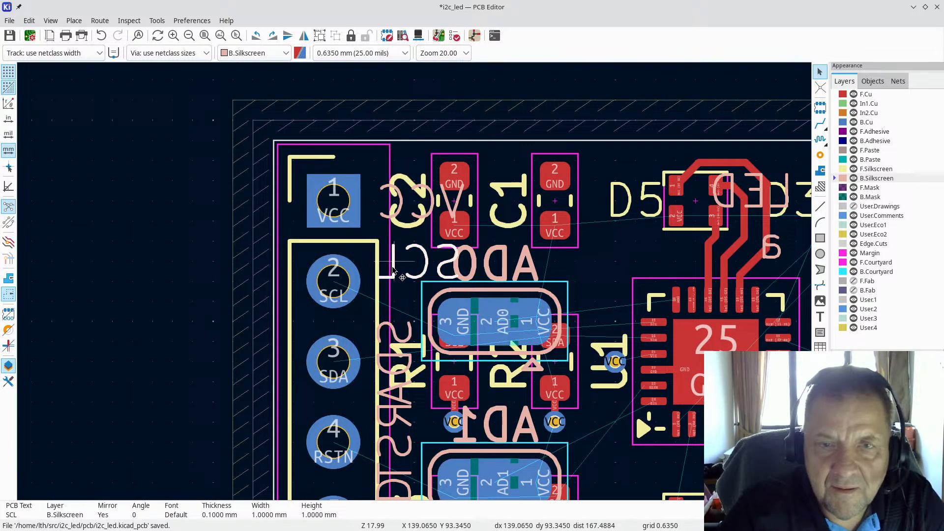
pyautogui.doubleClick(393, 268)
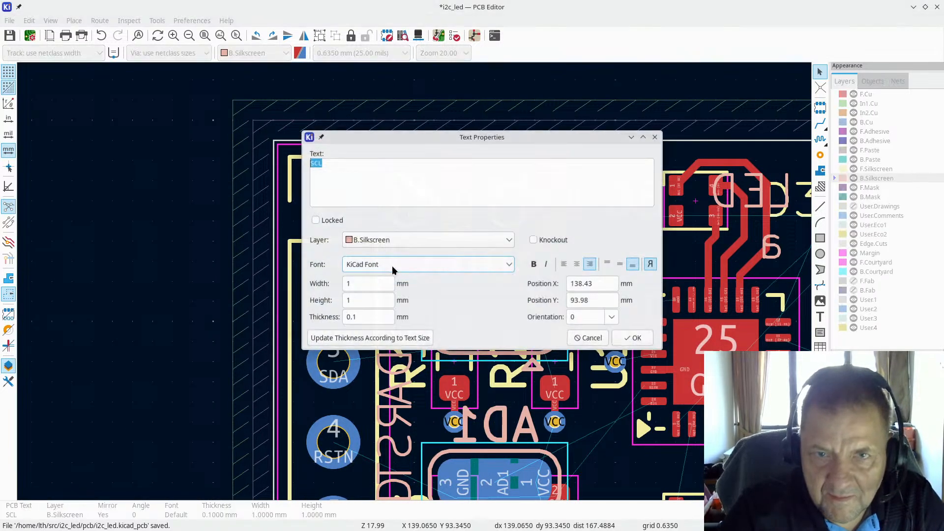
pyautogui.click(580, 266)
pyautogui.click(636, 340)
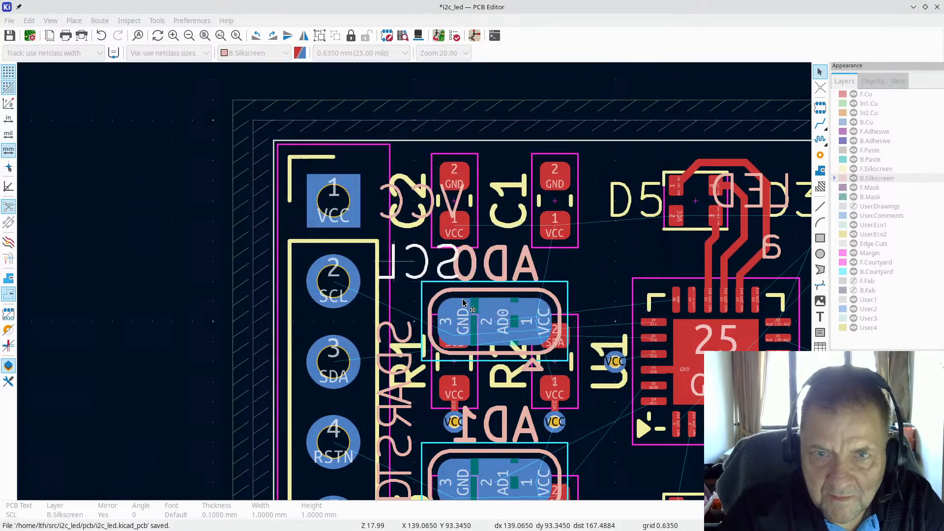
# Rotate the SCL text to 90° and place it vertically beside pin 2 of the connector, above the SDA text
pyautogui.press('r')
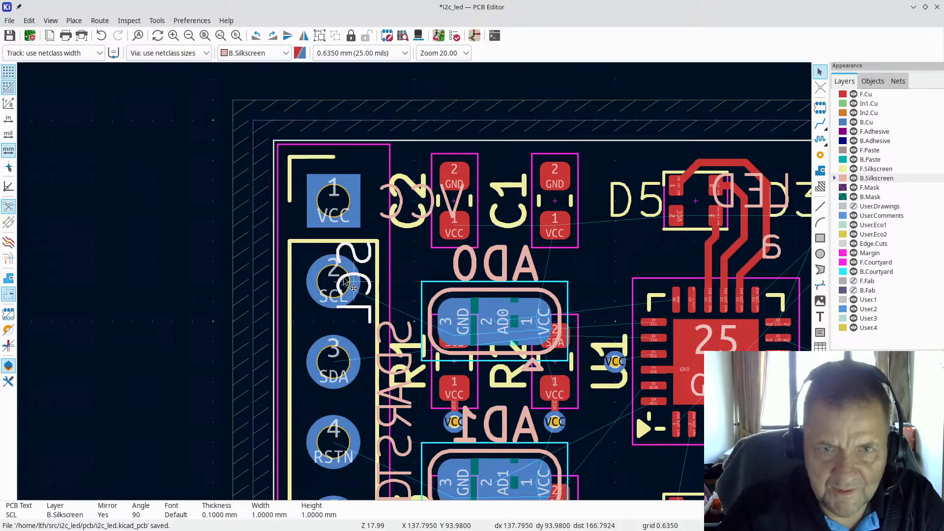
pyautogui.click(404, 272)
pyautogui.press('m')
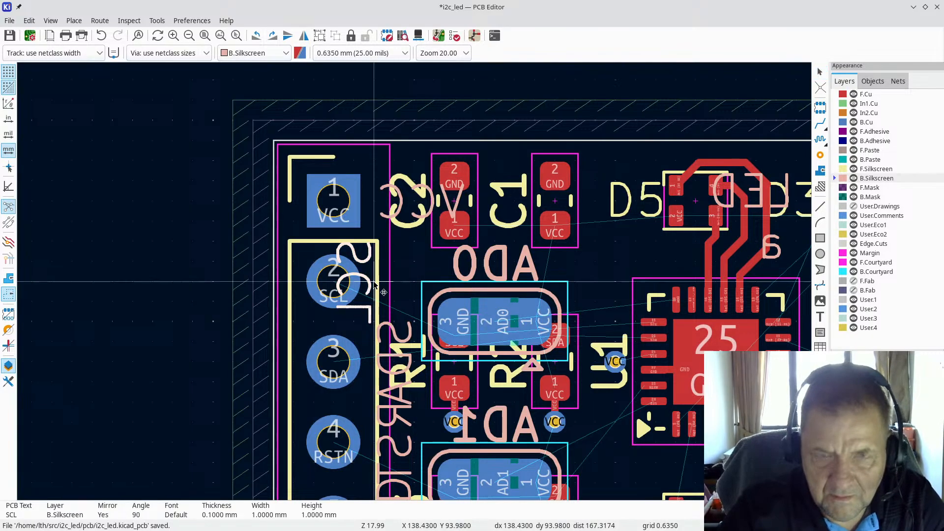
pyautogui.click(415, 283)
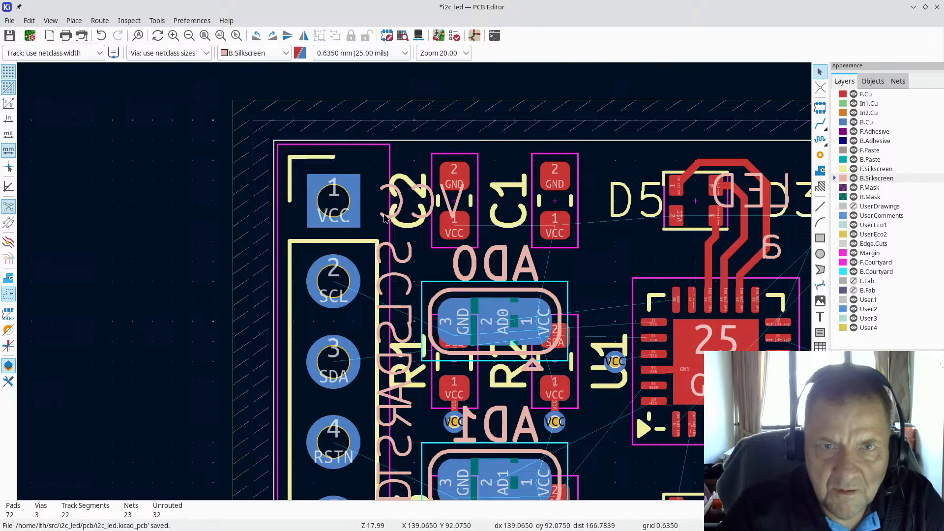
# Center-align the VCC text, rotate it to 90°, and place it vertically beside pin 1 of the connector
pyautogui.press('m')
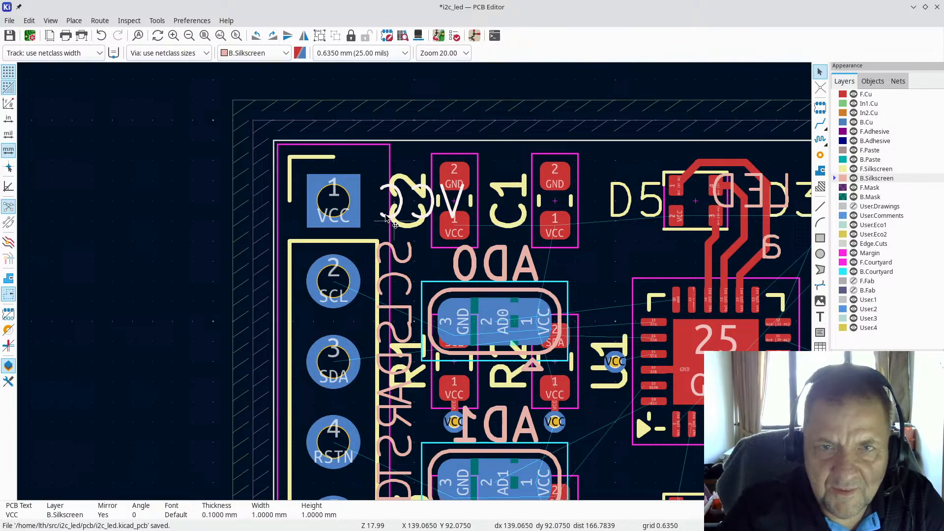
pyautogui.press('e')
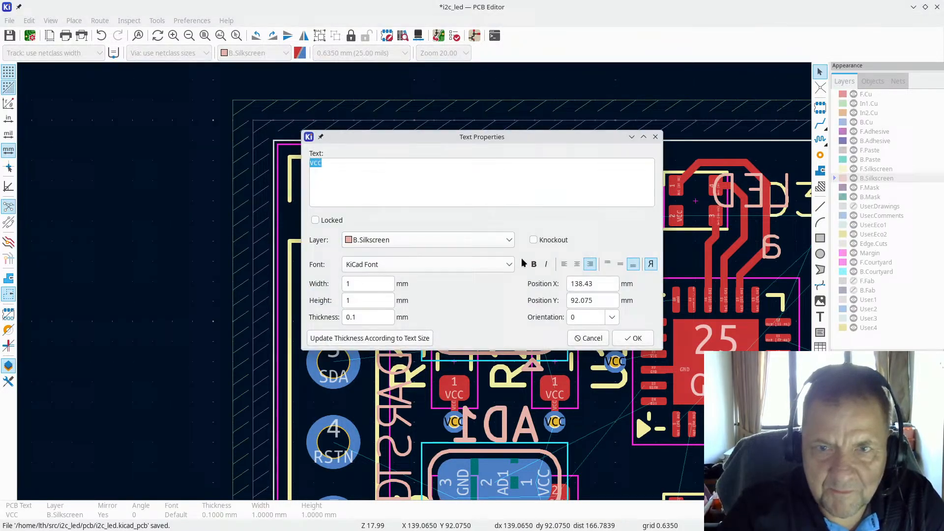
pyautogui.click(577, 265)
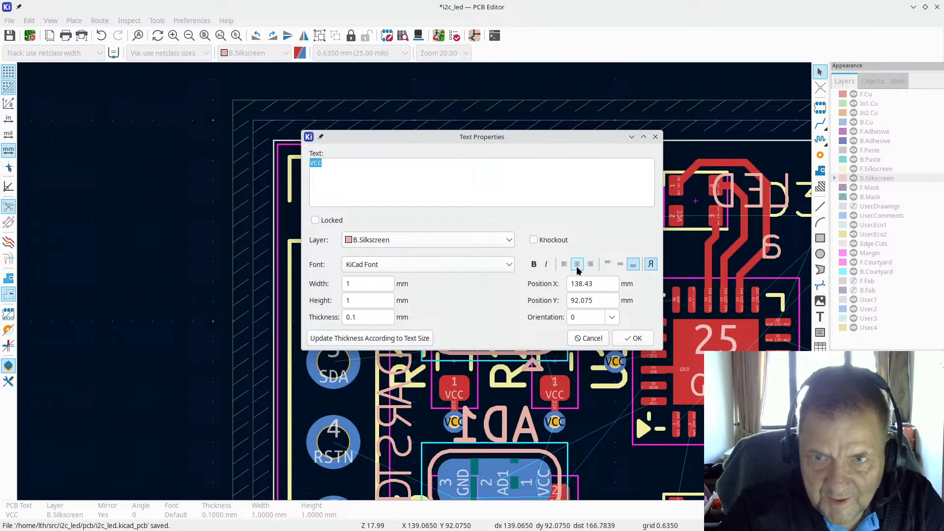
pyautogui.click(635, 339)
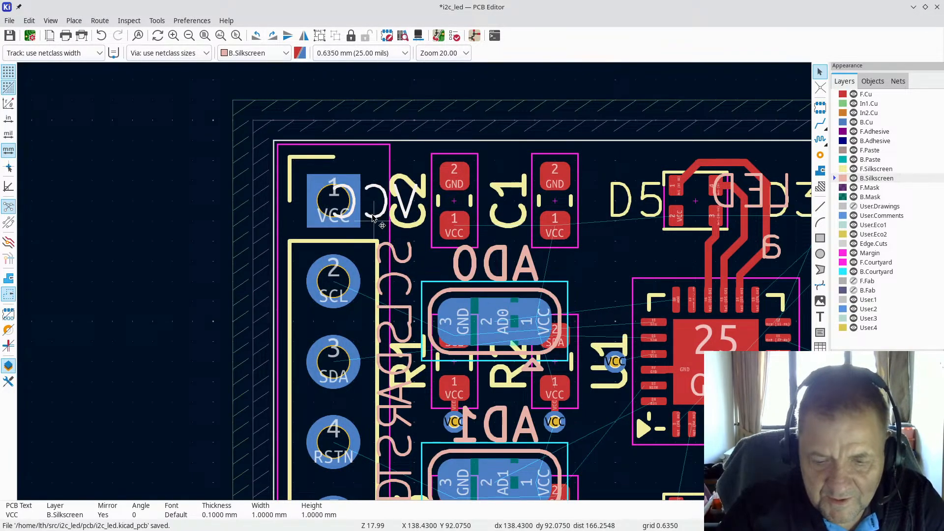
pyautogui.press('r')
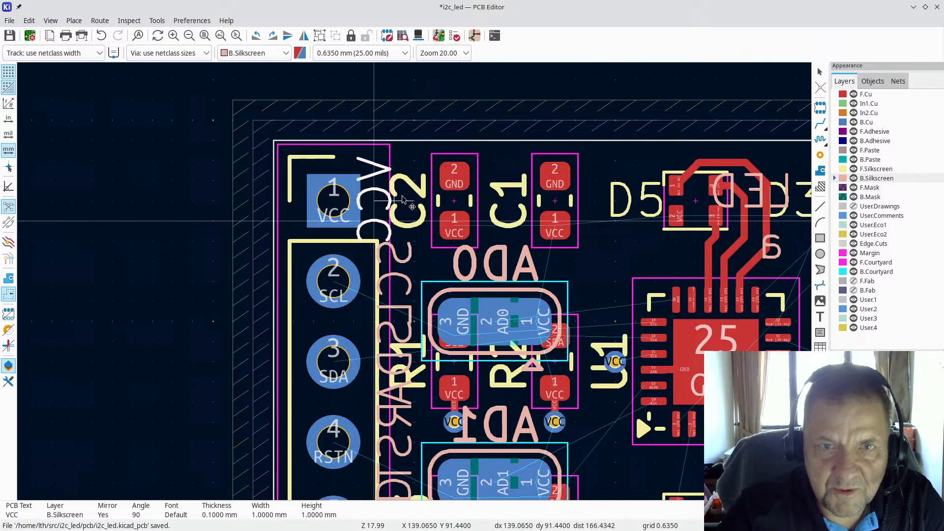
pyautogui.click(418, 198)
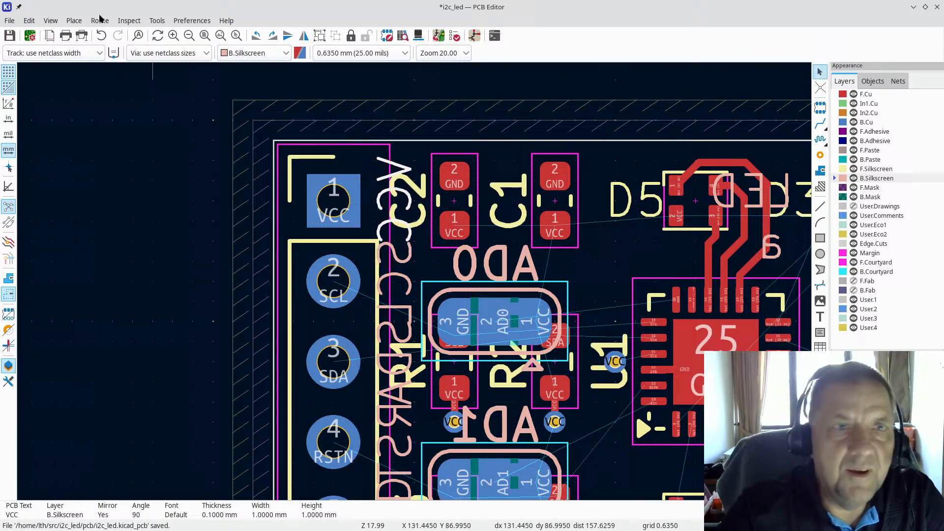
# Inspect the back silkscreen labels on the underside of the board in the 3D viewer
pyautogui.click(51, 21)
pyautogui.click(64, 63)
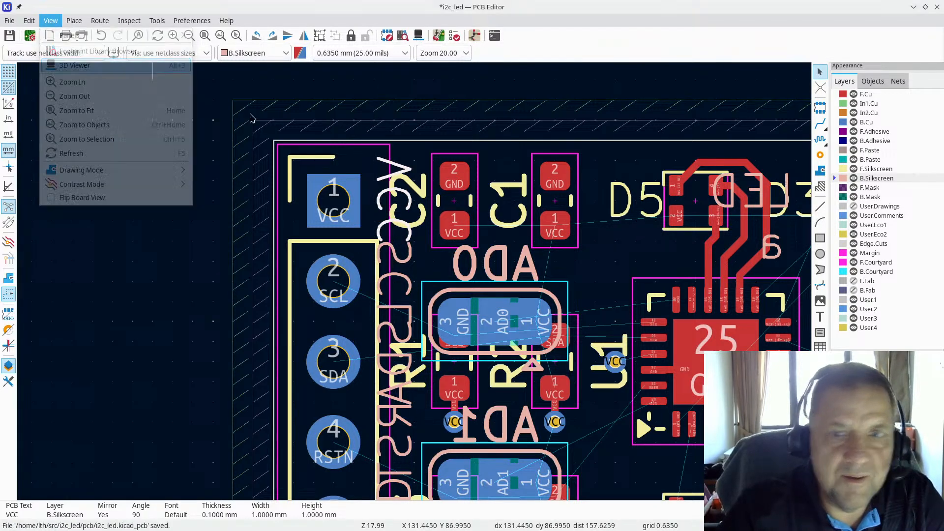
pyautogui.moveTo(549, 260); pyautogui.dragTo(213, 238)
pyautogui.moveTo(432, 392); pyautogui.dragTo(28, 300)
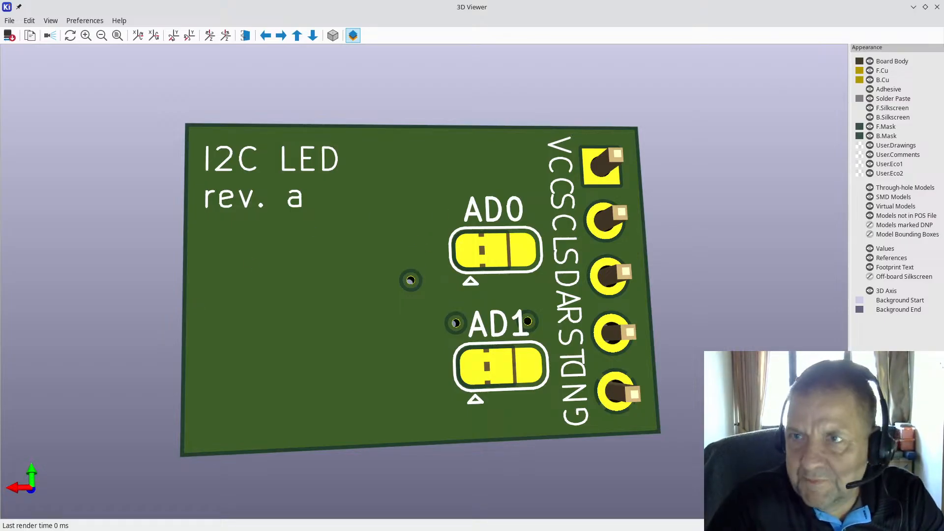
pyautogui.click(938, 7)
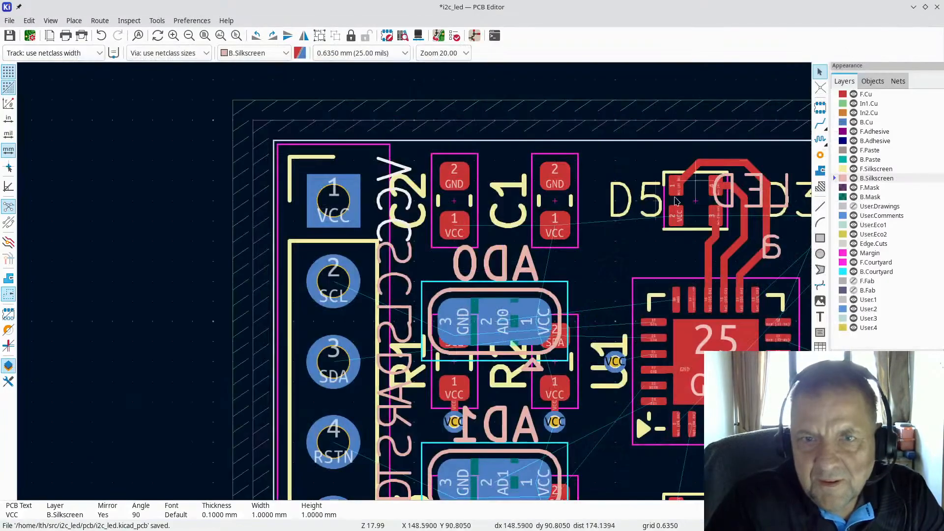
# Examine the board's component placement, vias and unrouted connections around the connector, jumpers, U1 and the LEDs
pyautogui.scroll(-2, 359, 417)
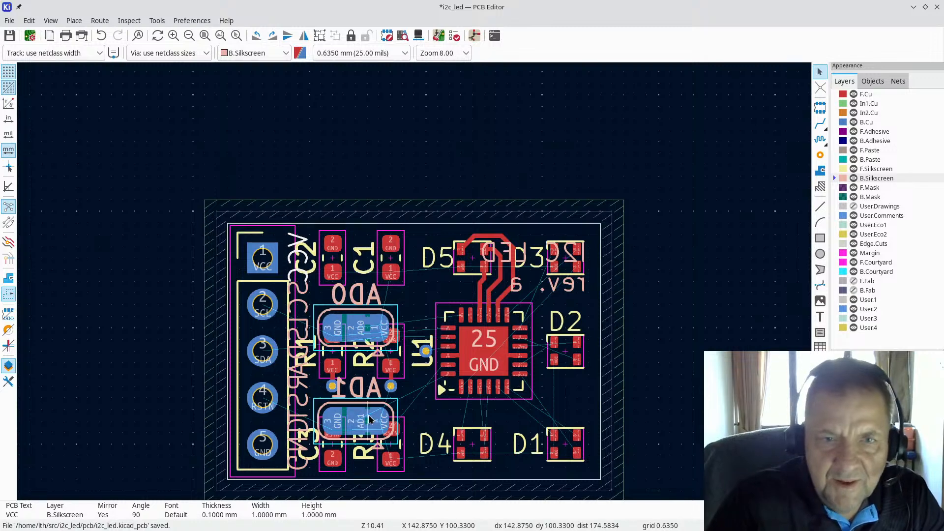
pyautogui.scroll(3, 393, 346)
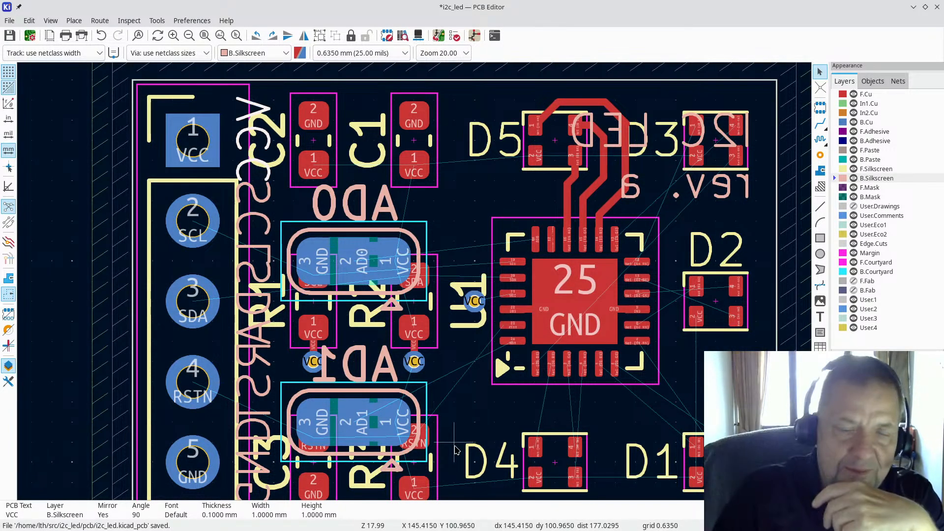
pyautogui.scroll(3, 474, 383)
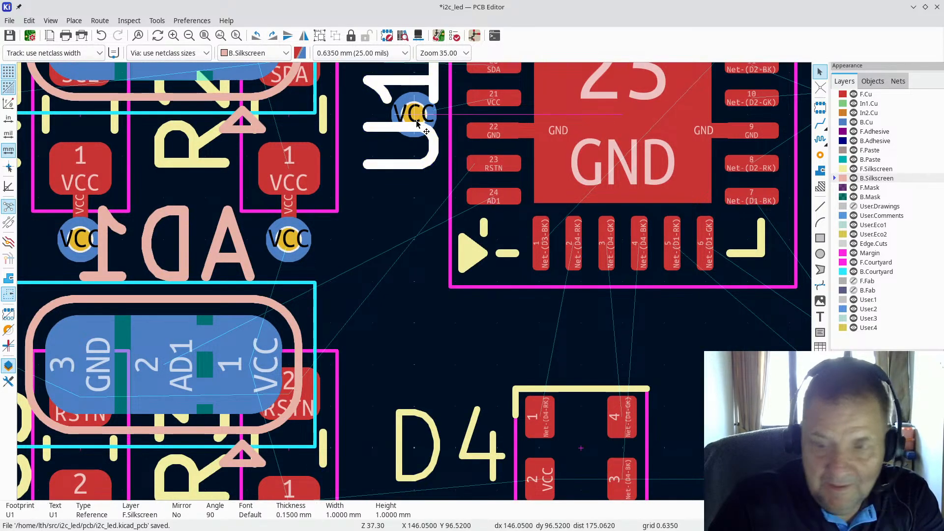
pyautogui.press('Escape')
pyautogui.scroll(-8, 435, 122)
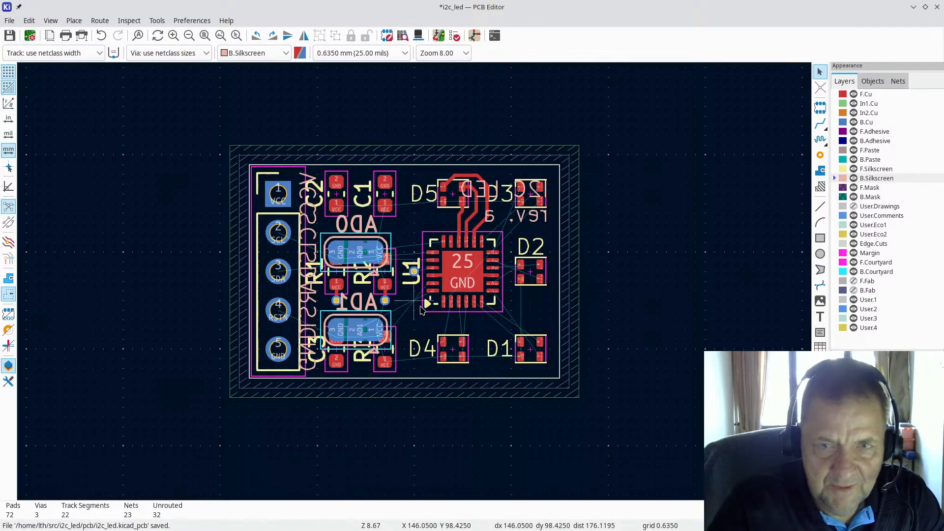
pyautogui.scroll(5, 492, 350)
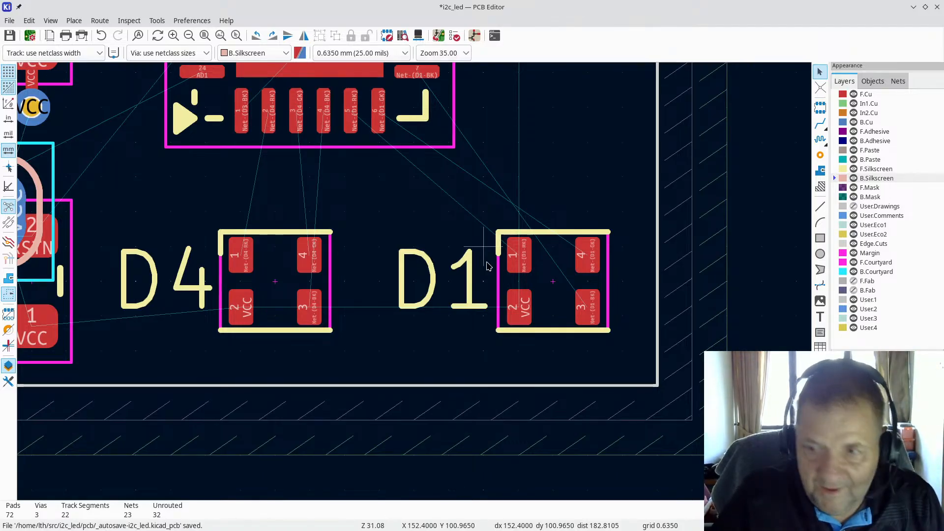
pyautogui.moveTo(595, 530)
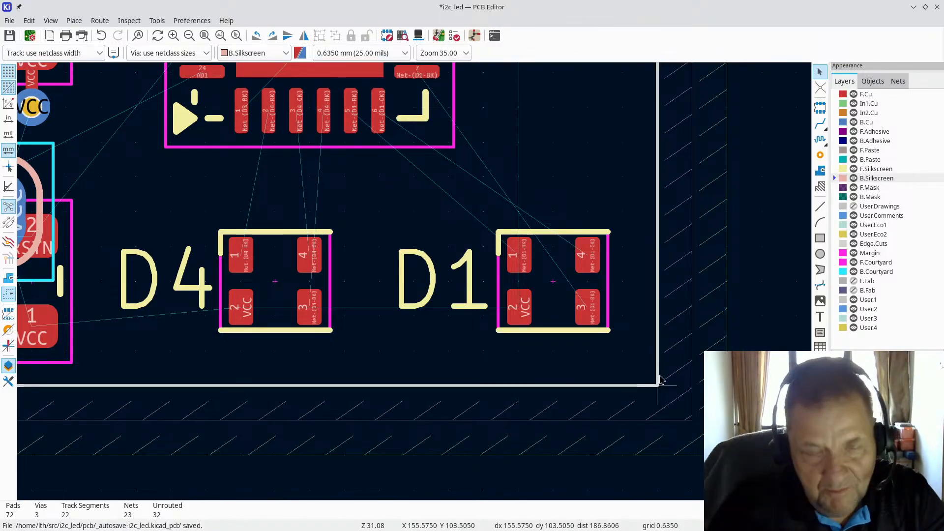
pyautogui.scroll(-6, 519, 299)
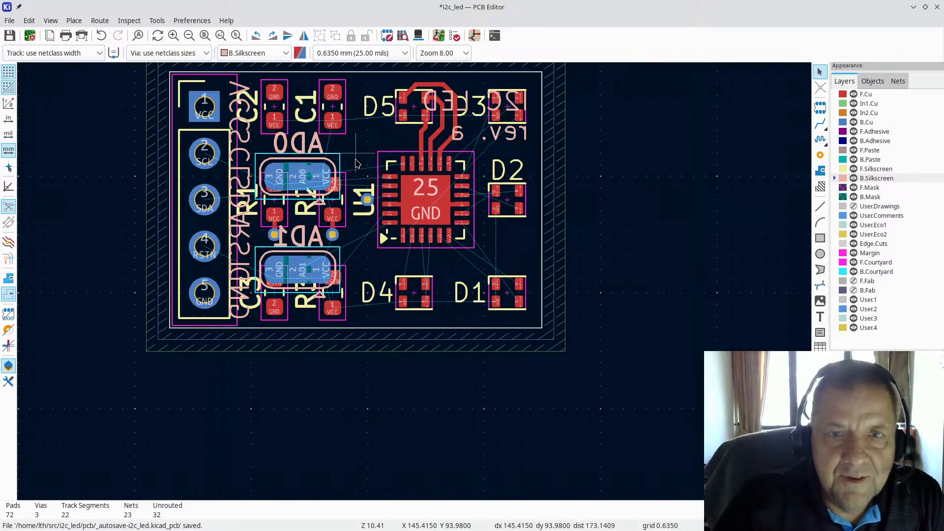
pyautogui.scroll(3, 415, 285)
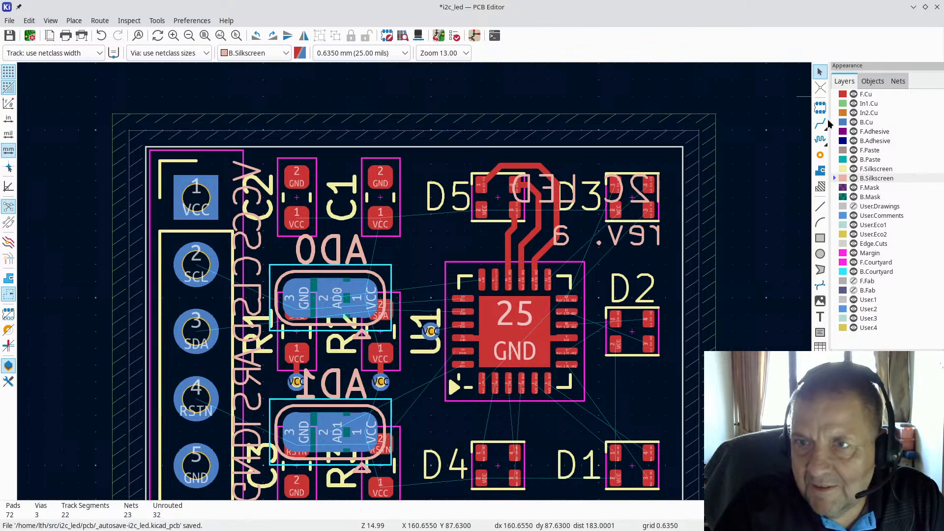
# Review the board's design rules, including constraints, net classes, length-tuning patterns, teardrops and pre-defined track sizes
pyautogui.click(9, 21)
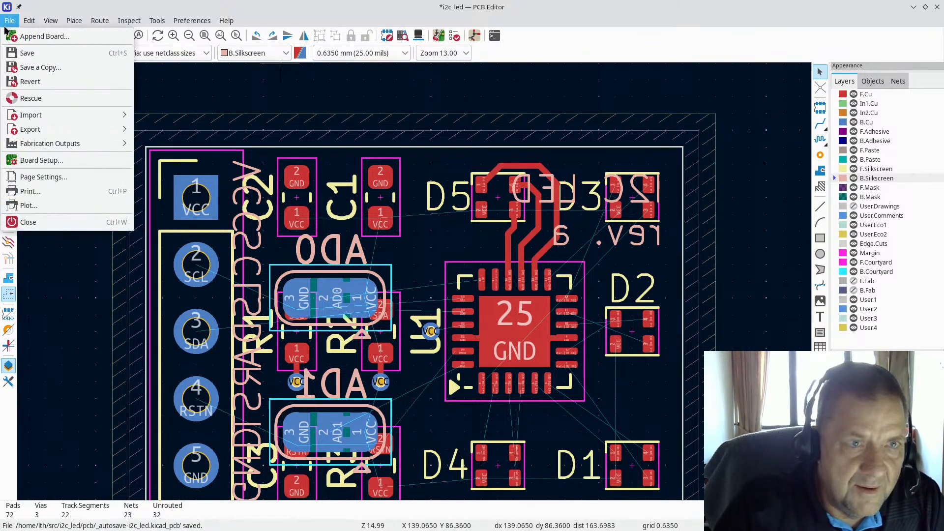
pyautogui.click(48, 161)
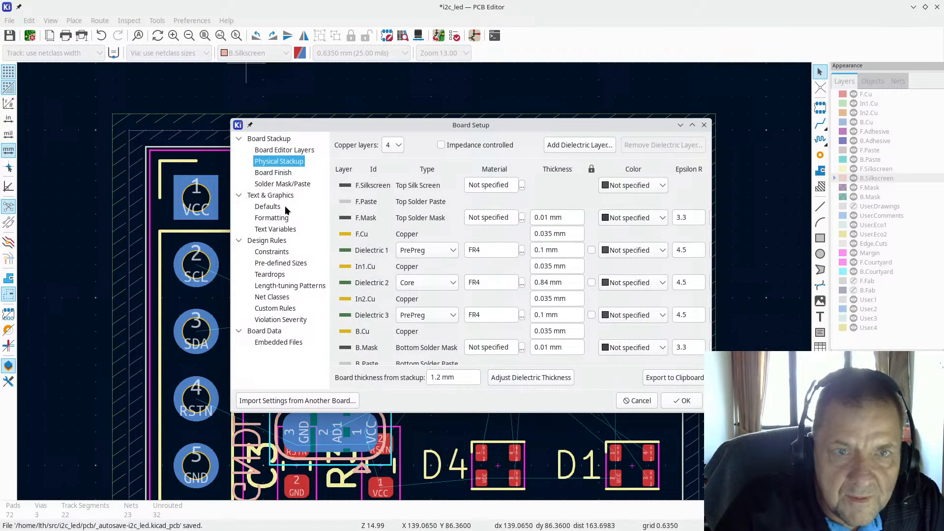
pyautogui.click(274, 249)
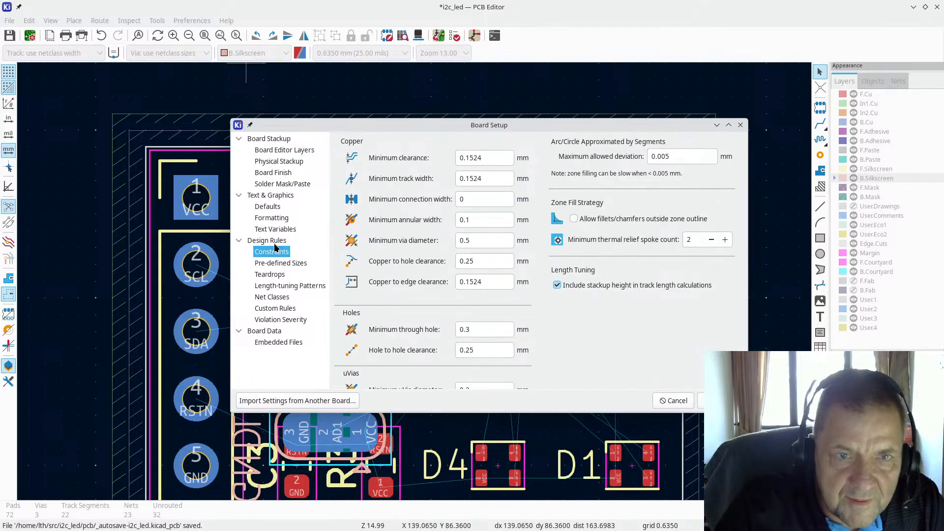
pyautogui.click(274, 298)
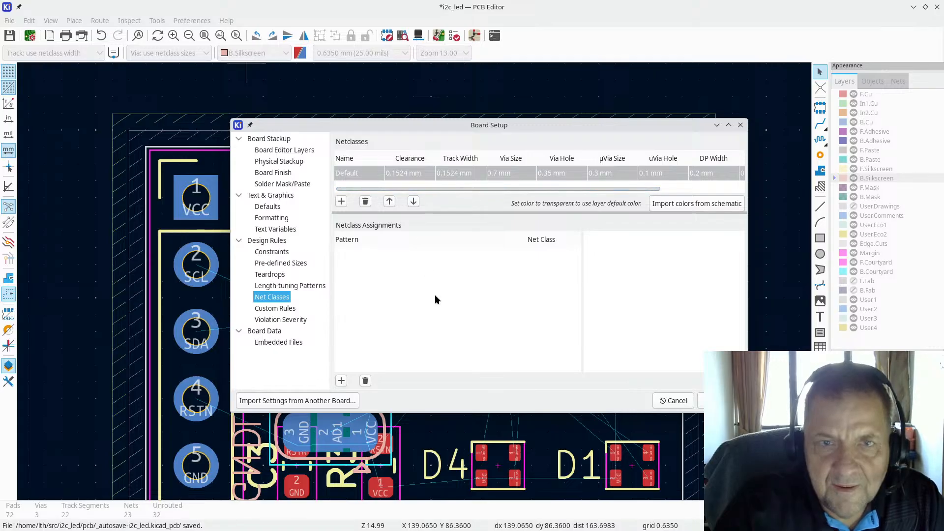
pyautogui.click(281, 288)
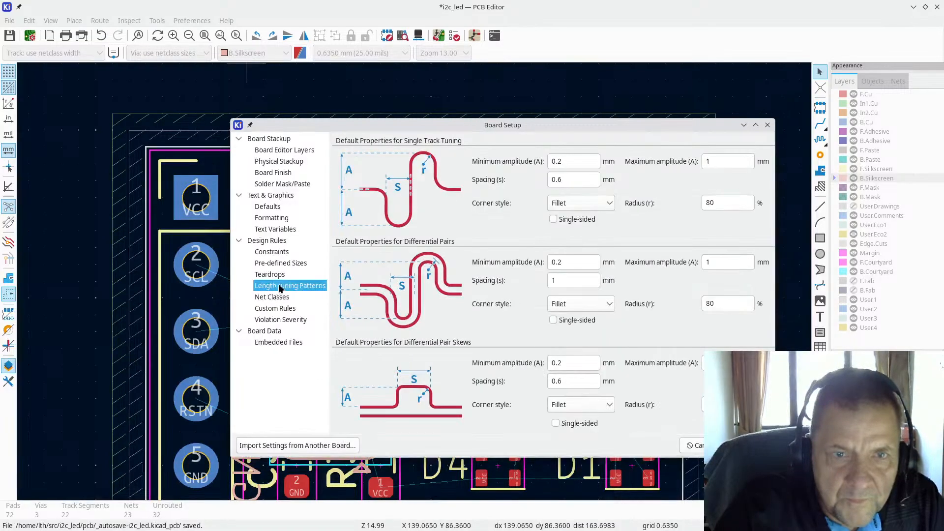
pyautogui.click(275, 275)
pyautogui.click(276, 262)
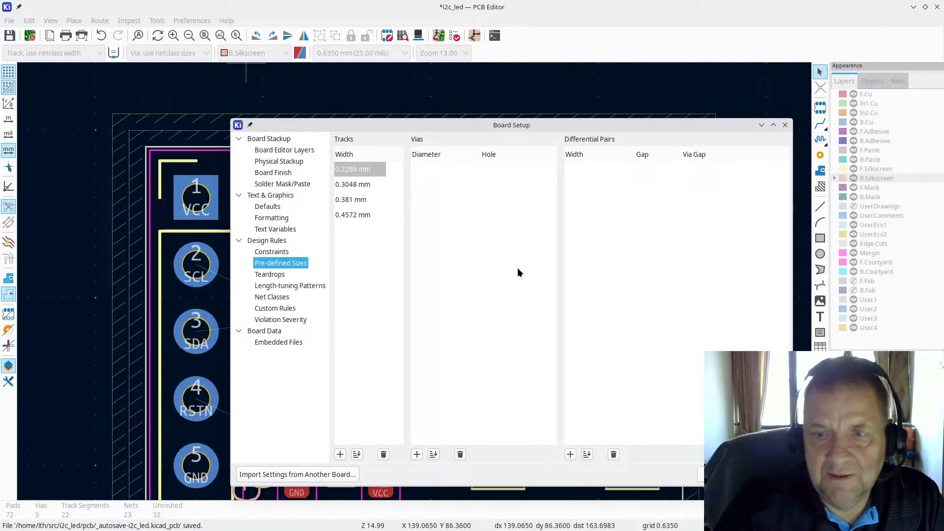
pyautogui.press('Escape')
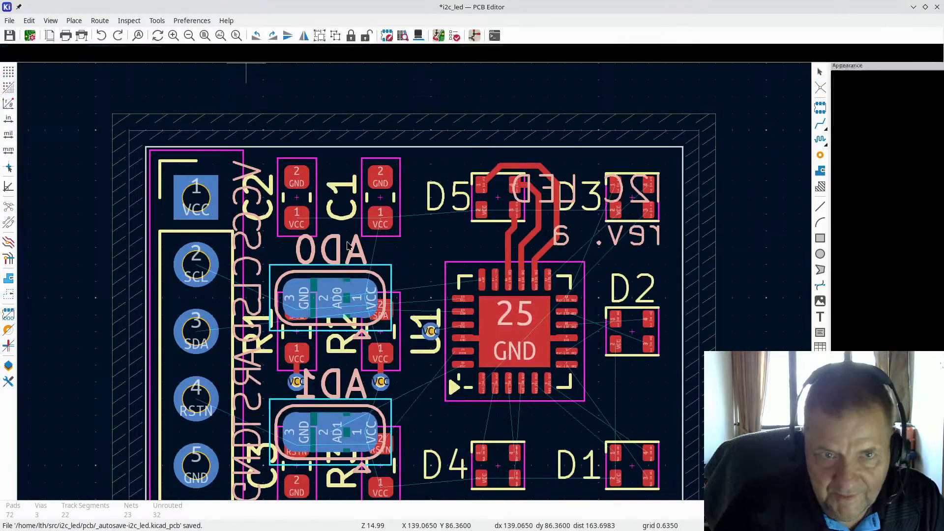
# Set the routing track width to the pre-defined 0.305 mm (12 mils)
pyautogui.click(76, 54)
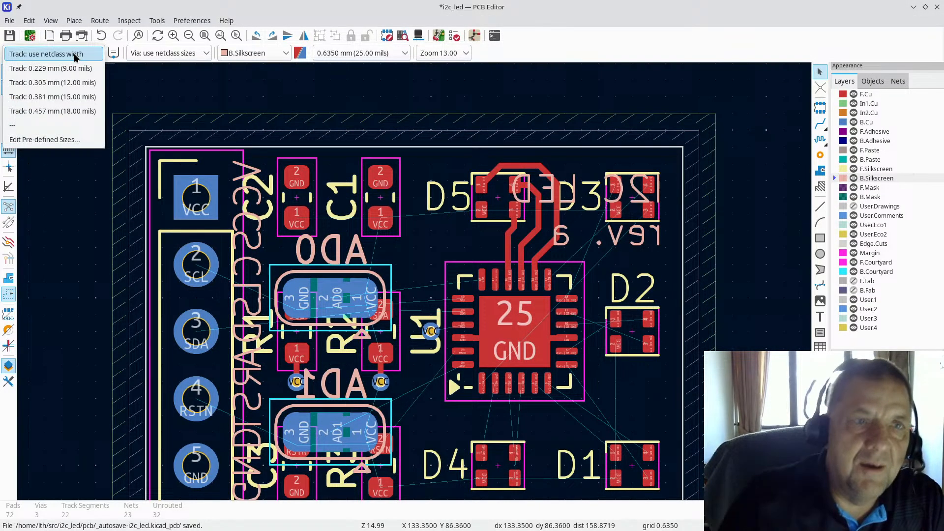
pyautogui.click(76, 67)
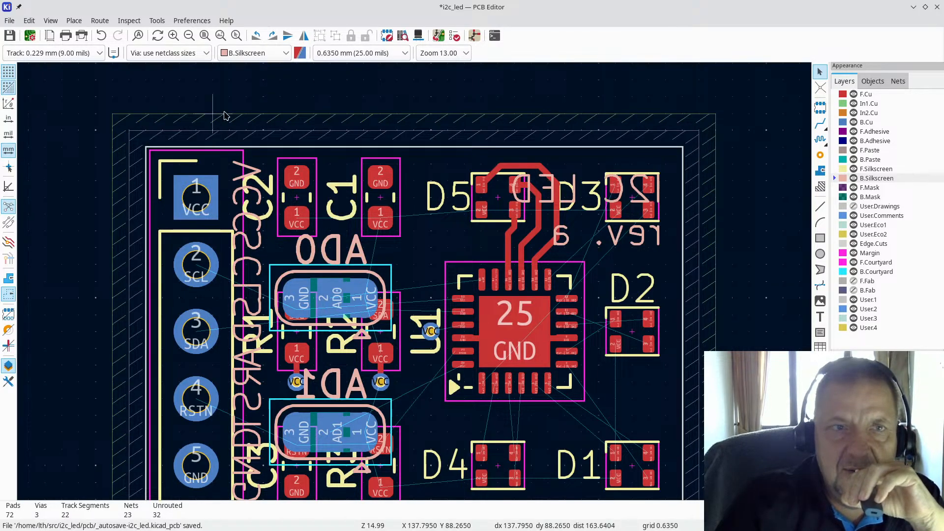
pyautogui.click(93, 53)
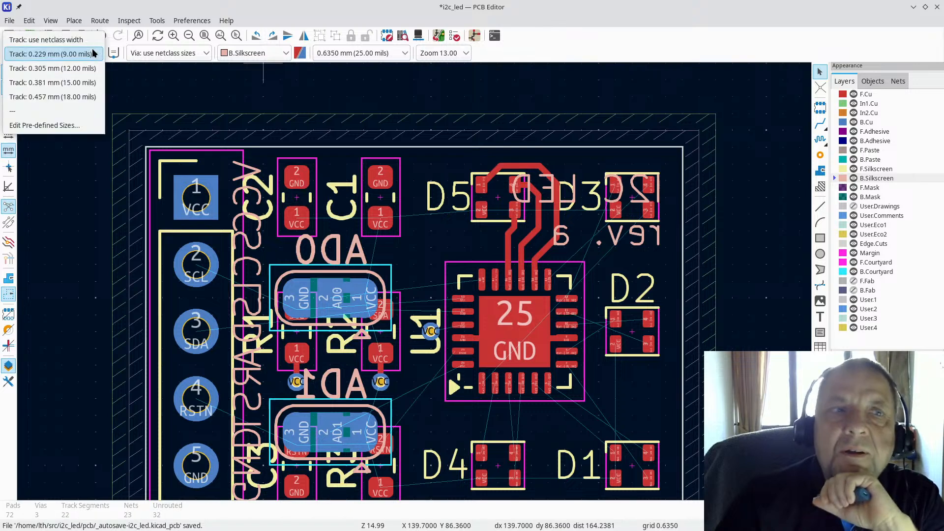
pyautogui.click(69, 66)
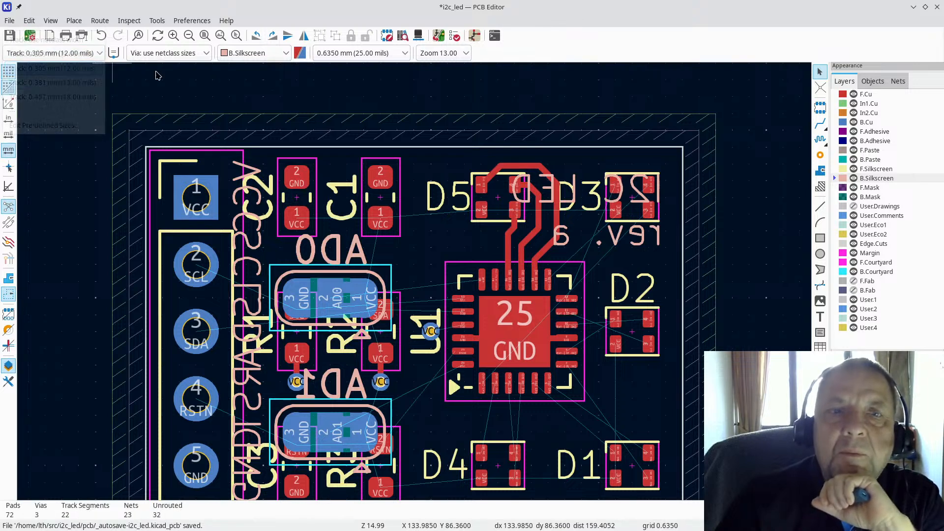
# Activate single-track routing and make F.Cu the active layer
pyautogui.click(821, 123)
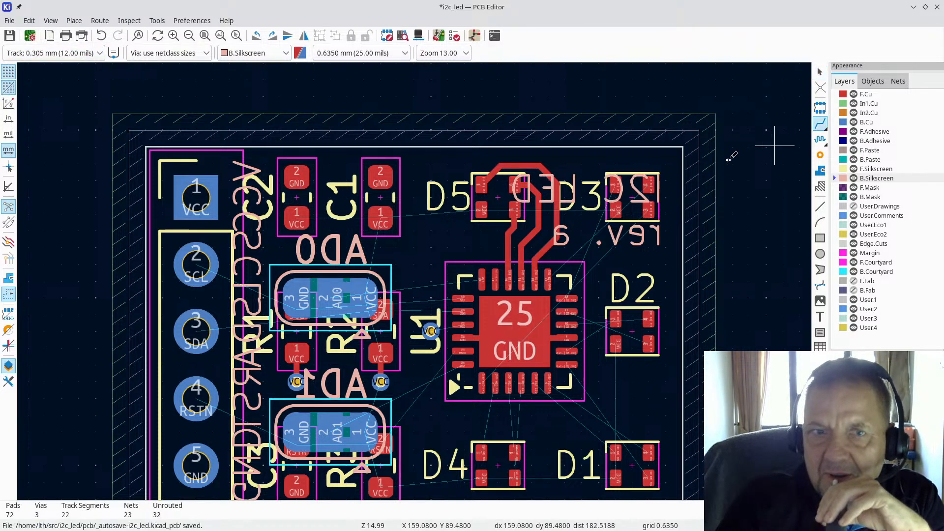
pyautogui.click(197, 198)
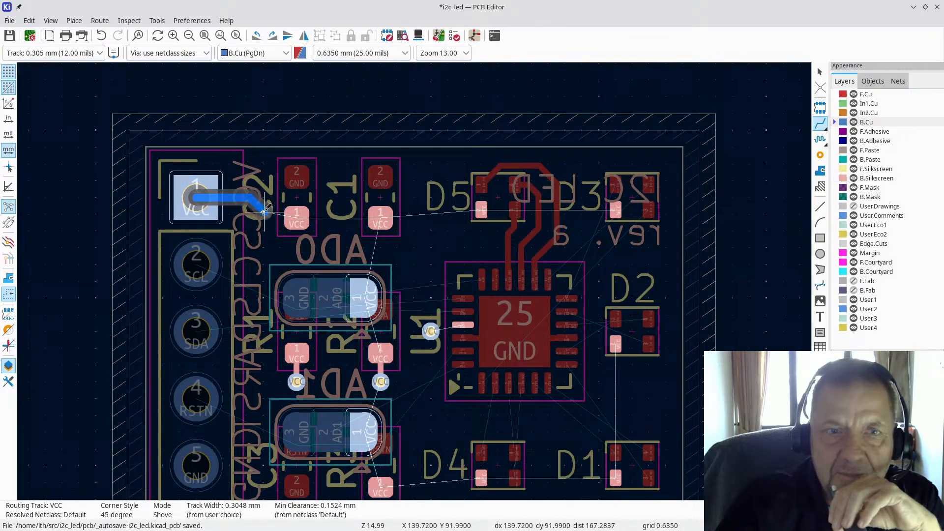
pyautogui.press('Escape')
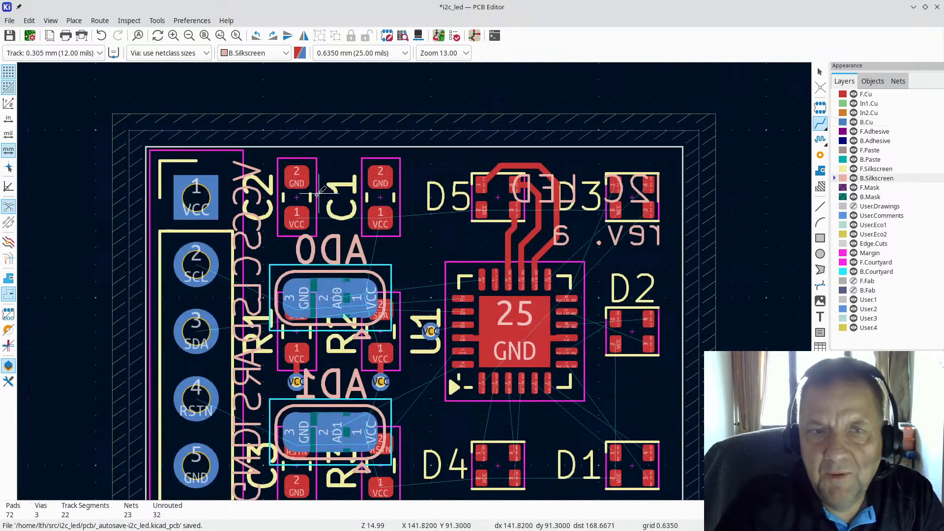
pyautogui.click(869, 104)
pyautogui.click(871, 93)
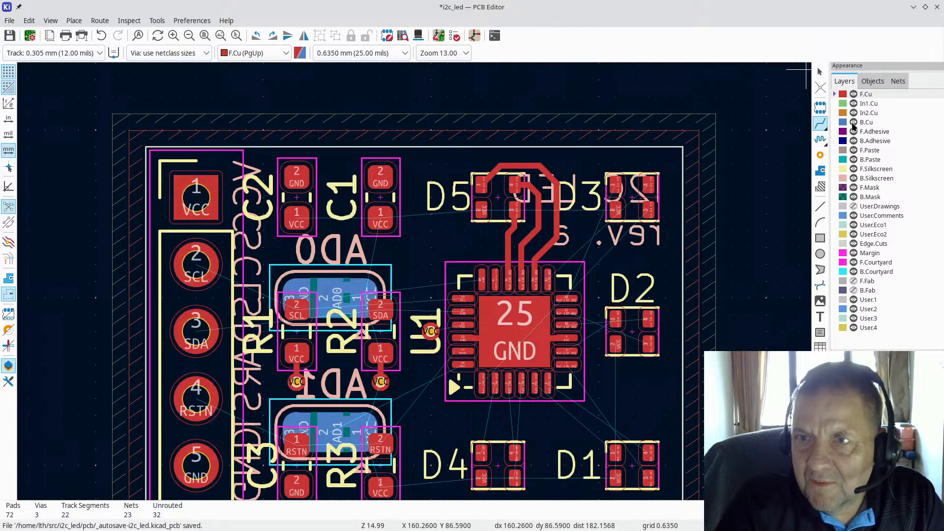
# Route a VCC track on F.Cu from connector pin 1 to pad 1 of C2 and on to pad 1 of C1
pyautogui.click(820, 125)
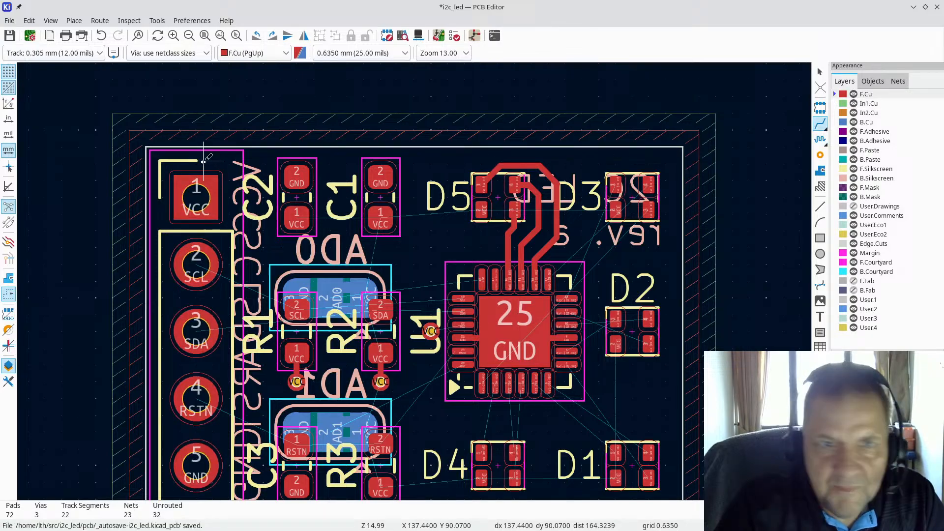
pyautogui.click(195, 197)
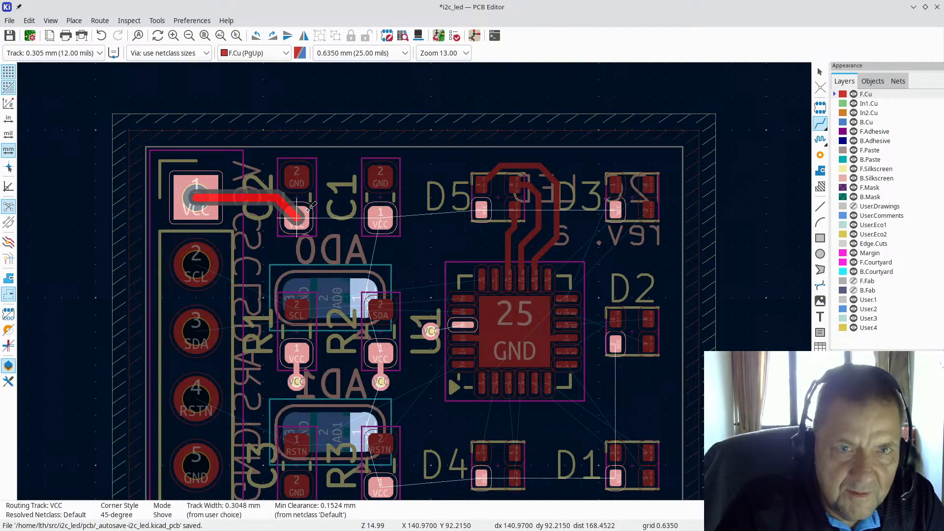
pyautogui.click(308, 211)
pyautogui.click(296, 218)
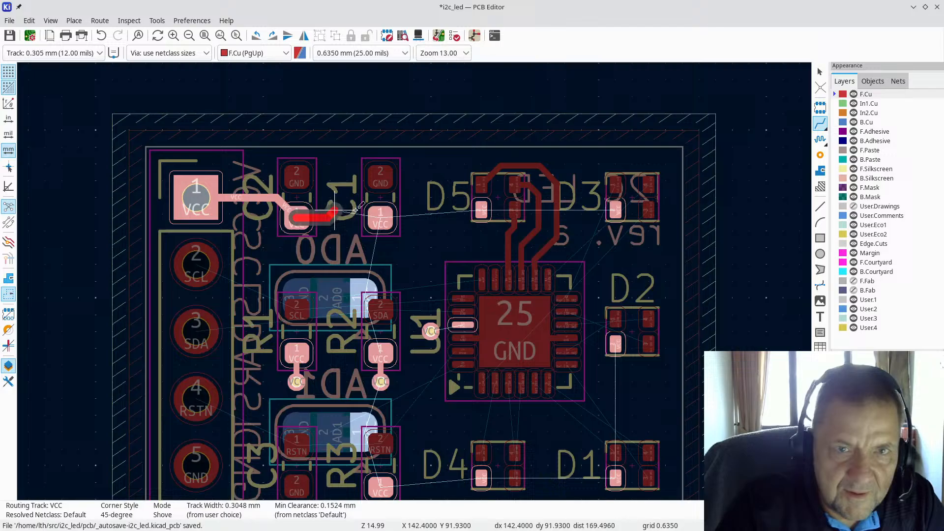
pyautogui.click(388, 211)
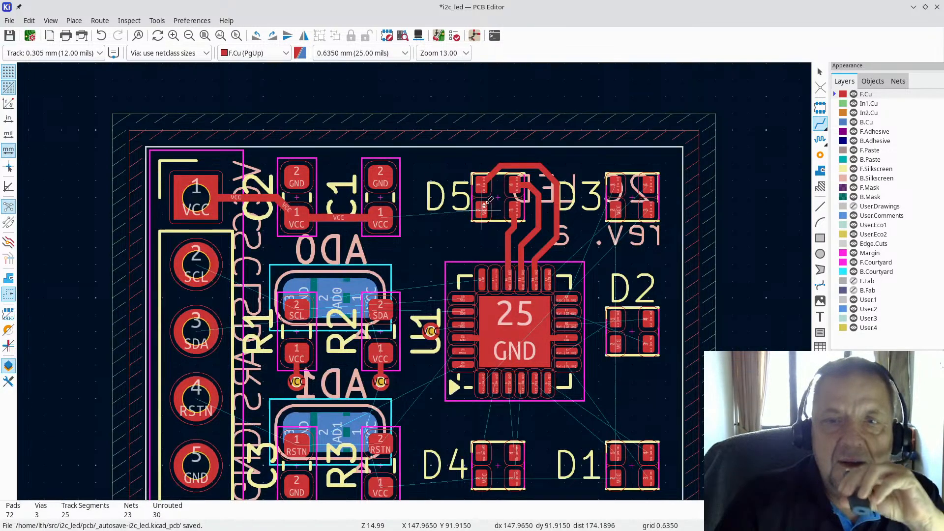
# Route the AD0 net from U1 pin 18 through a via beside the pin to B.Cu, heading for pad 2 of the AD0 jumper
pyautogui.scroll(3, 484, 205)
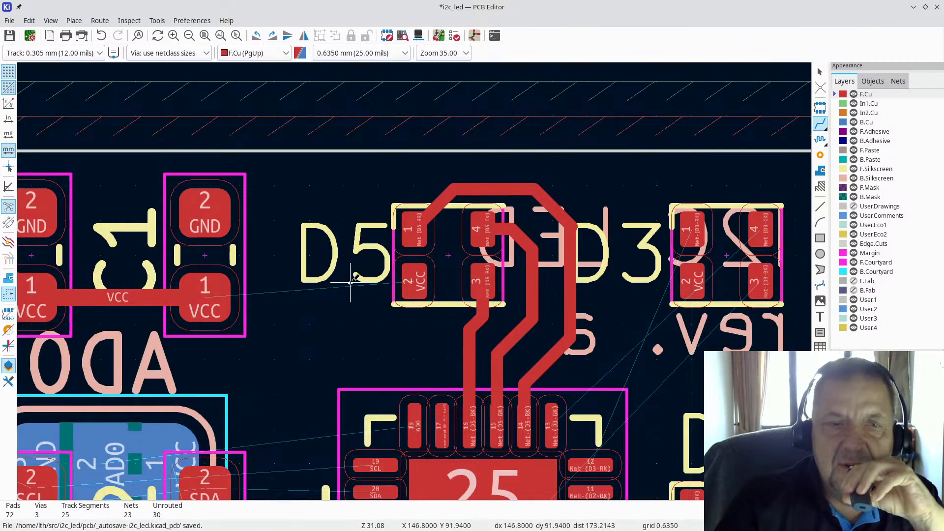
pyautogui.scroll(-2, 232, 271)
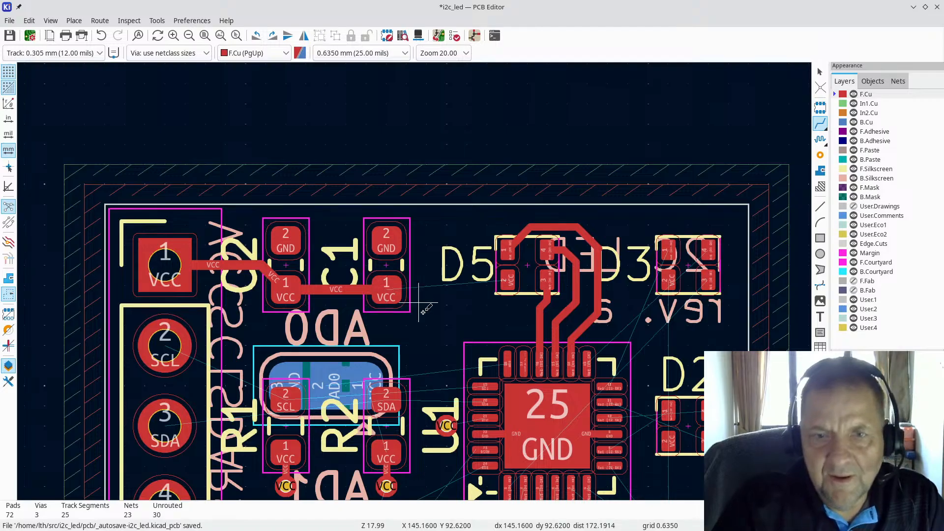
pyautogui.scroll(-2, 400, 289)
pyautogui.scroll(4, 439, 205)
pyautogui.scroll(2, 439, 206)
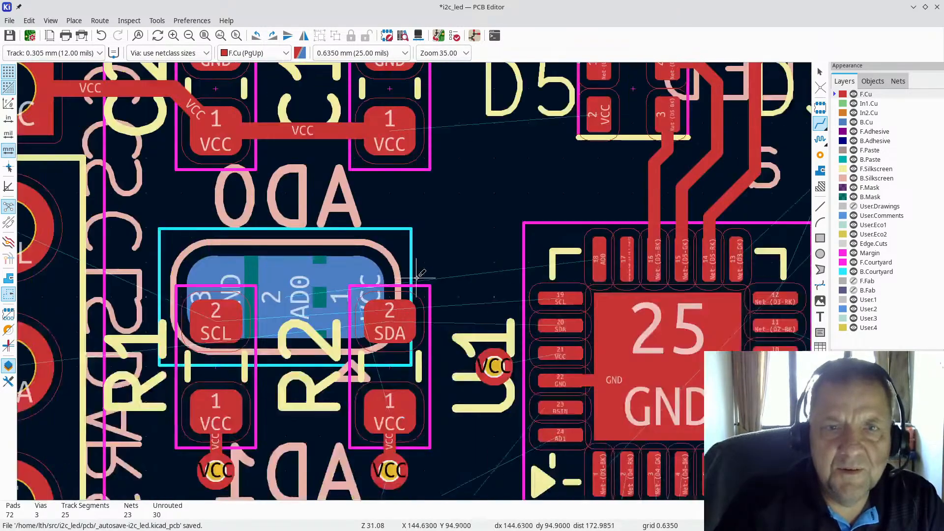
pyautogui.scroll(-1, 438, 266)
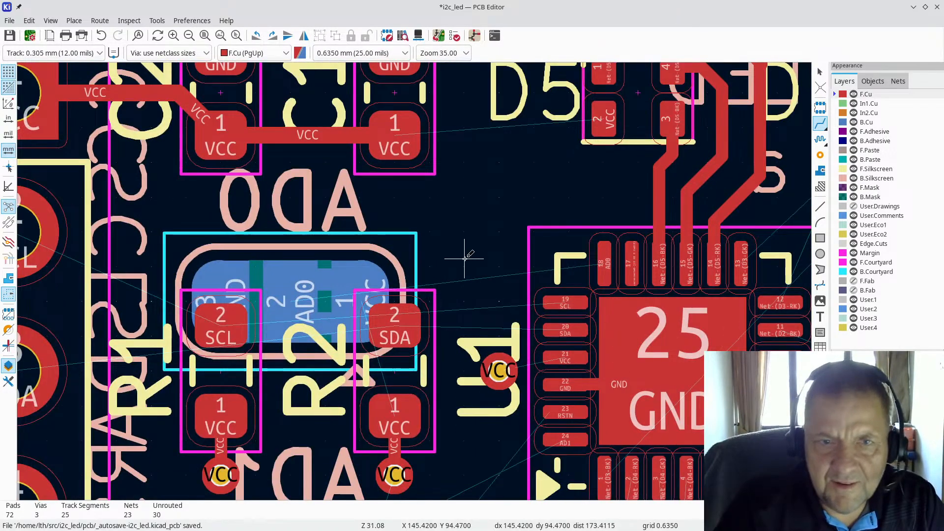
pyautogui.click(608, 254)
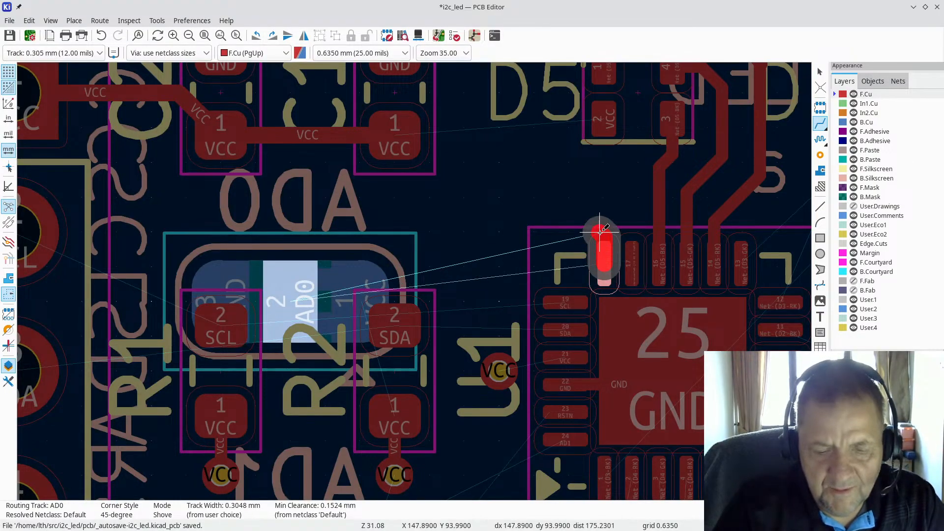
pyautogui.press('v')
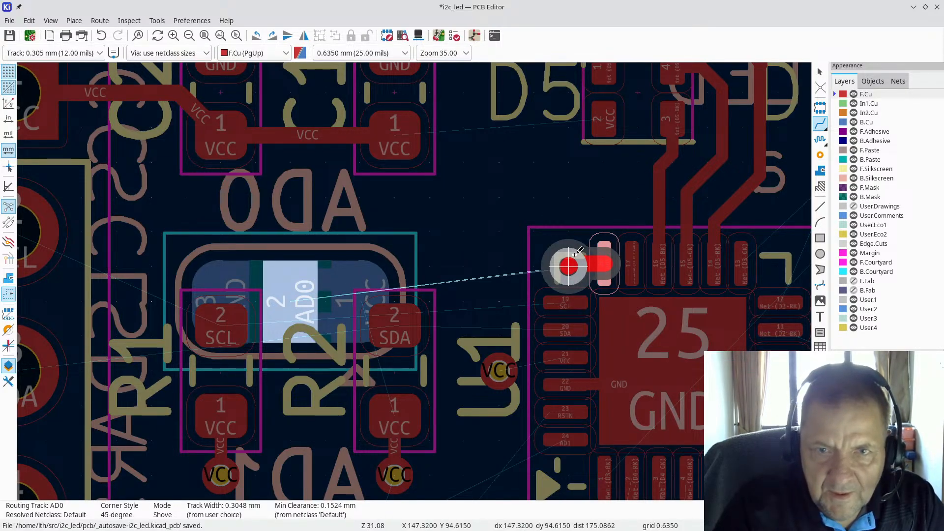
pyautogui.click(575, 255)
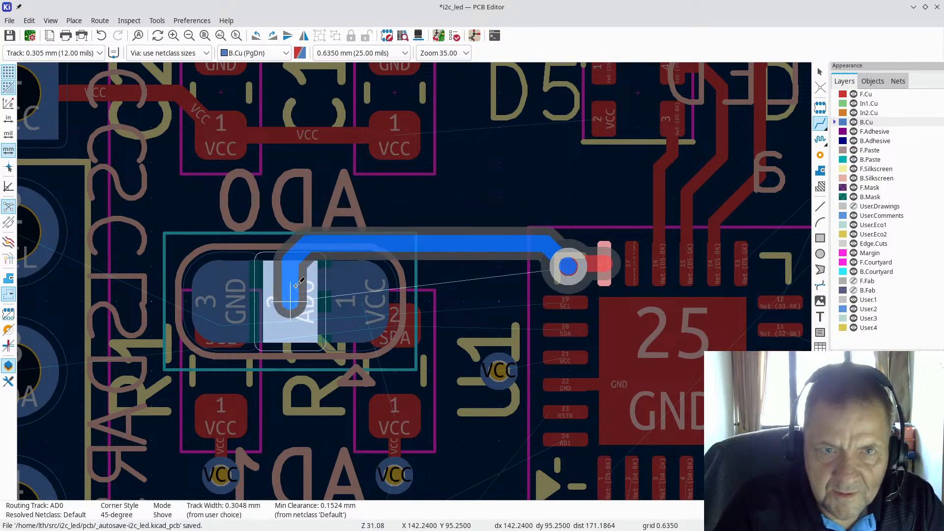
# Finish the AD0 back-copper track on pad 2 of the AD0 solder jumper
pyautogui.click(296, 285)
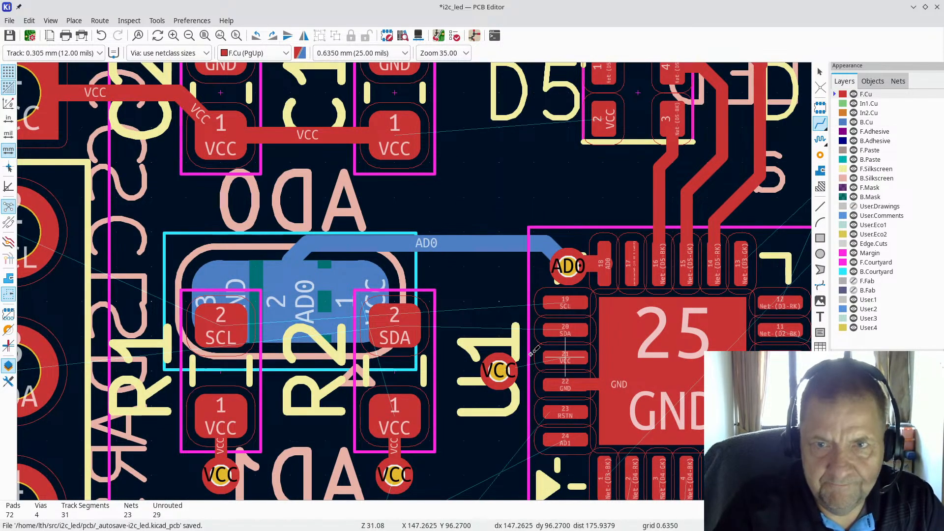
pyautogui.scroll(-2, 496, 323)
pyautogui.scroll(3, 422, 274)
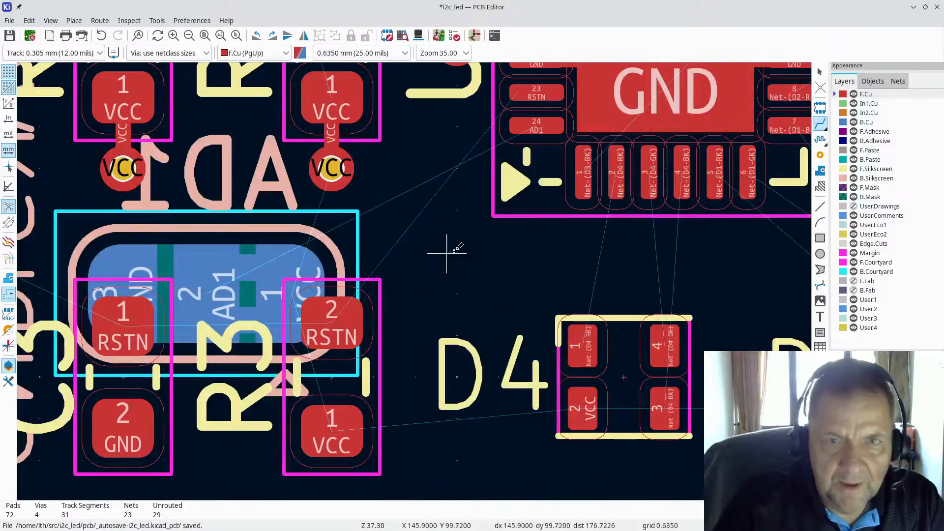
pyautogui.click(538, 129)
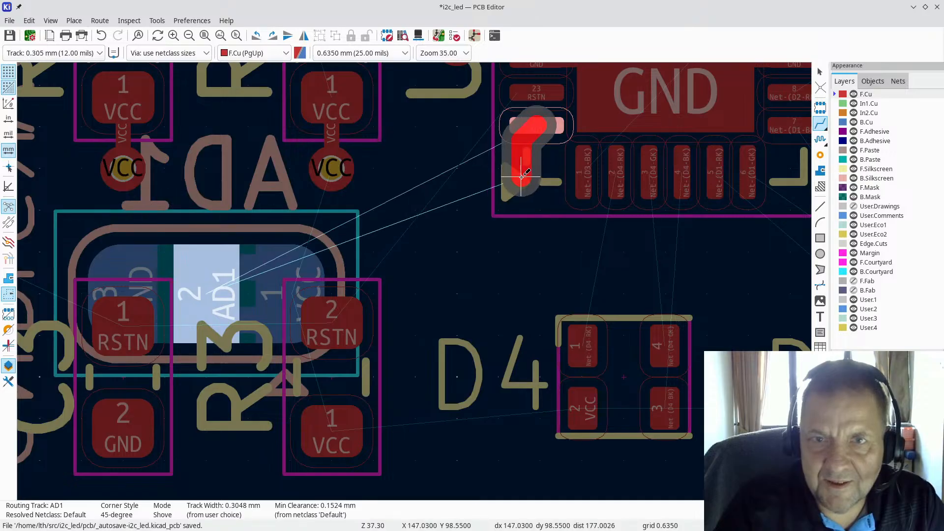
pyautogui.press('v')
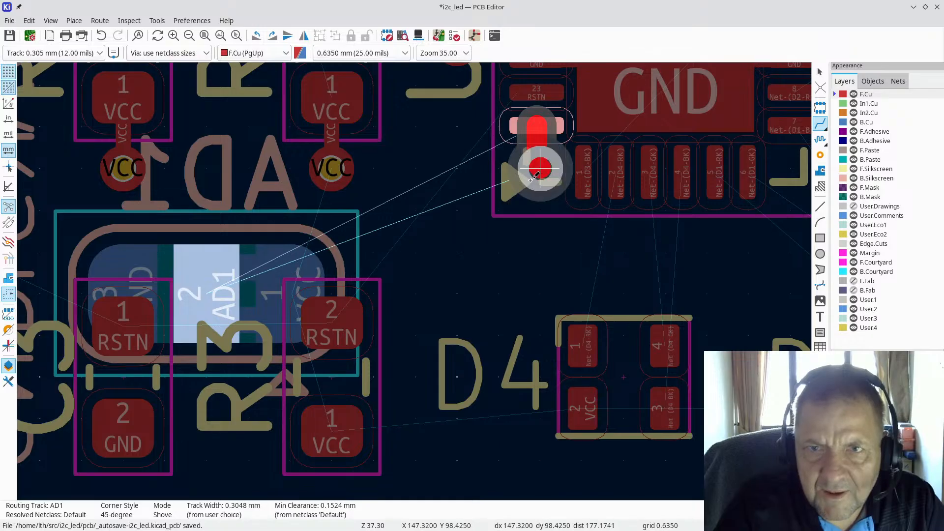
pyautogui.scroll(-3, 529, 172)
pyautogui.scroll(6, 414, 278)
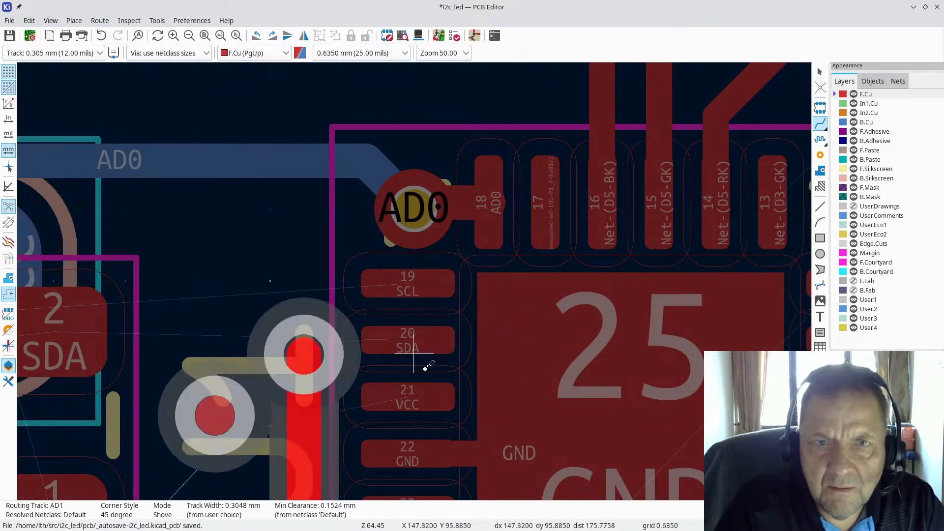
pyautogui.scroll(-3, 412, 367)
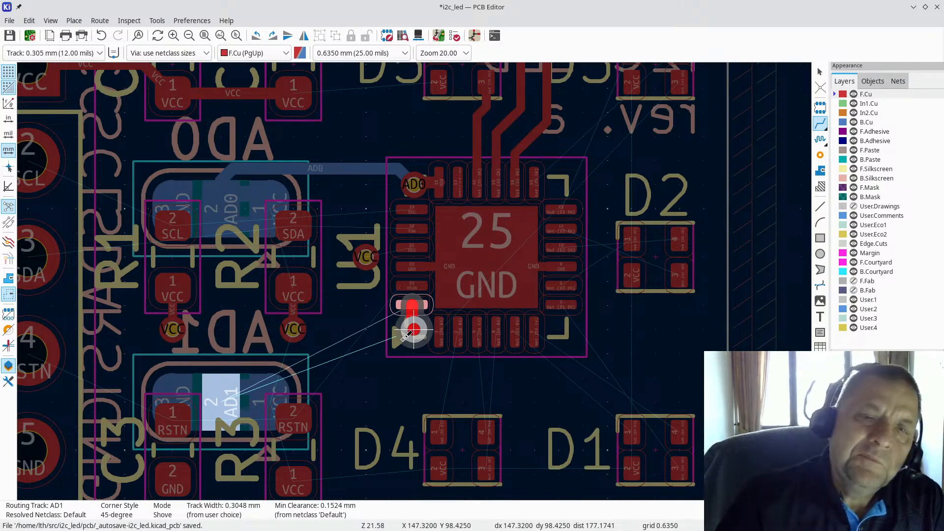
pyautogui.press('Escape')
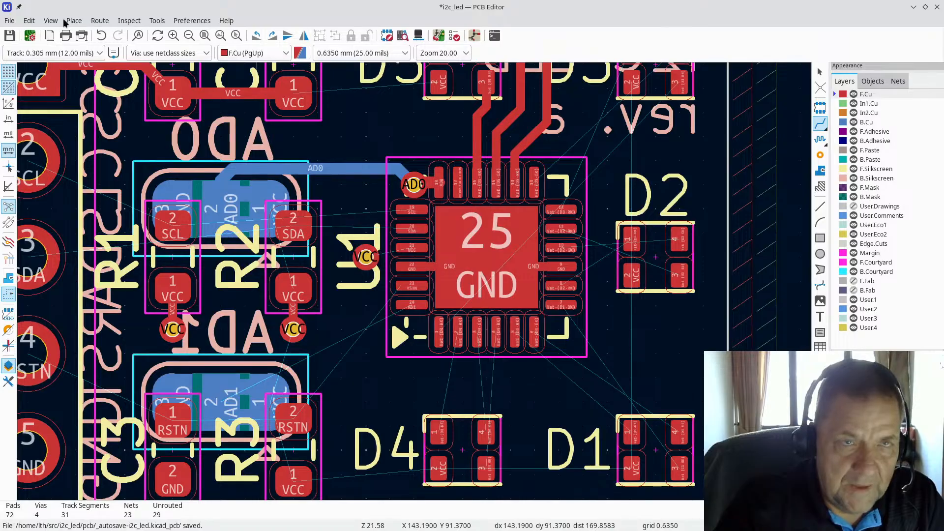
# Disable all grid overrides in the PCB Editor grid preferences and apply the change
pyautogui.click(184, 21)
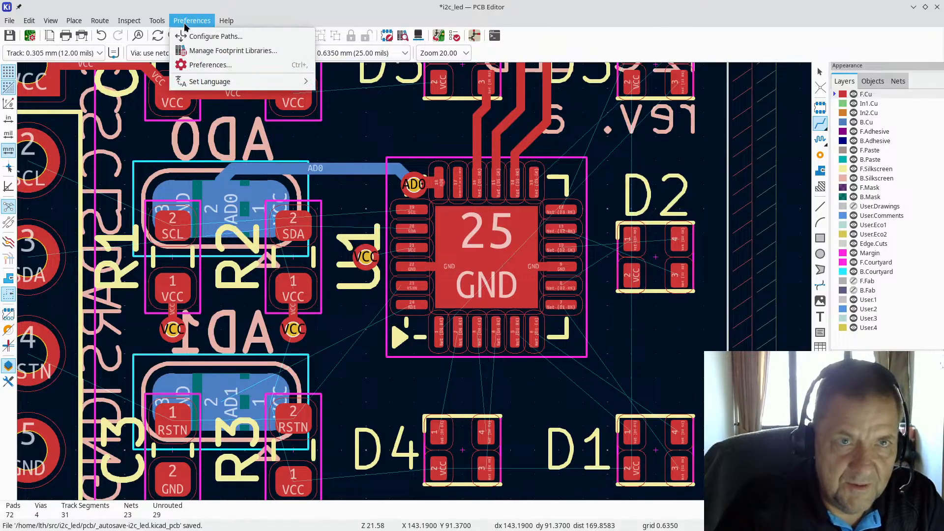
pyautogui.click(211, 64)
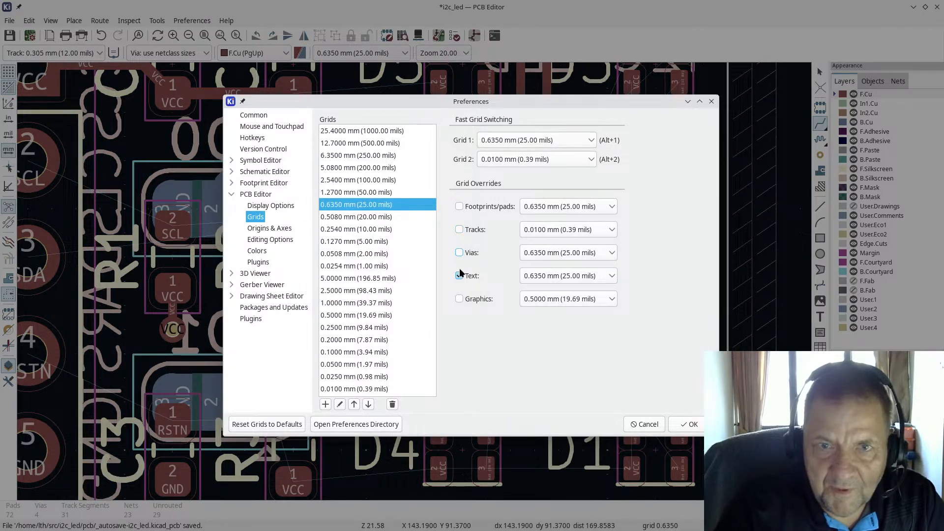
pyautogui.click(690, 425)
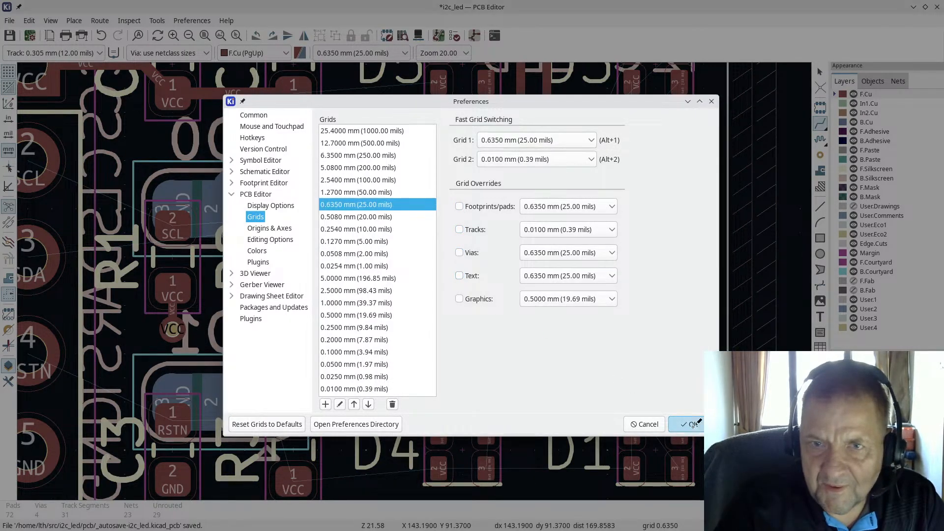
# Route AD1 from U1 pad 24 to a via just below it, continuing on B.Cu to pad 2 of the AD1 jumper
pyautogui.click(820, 123)
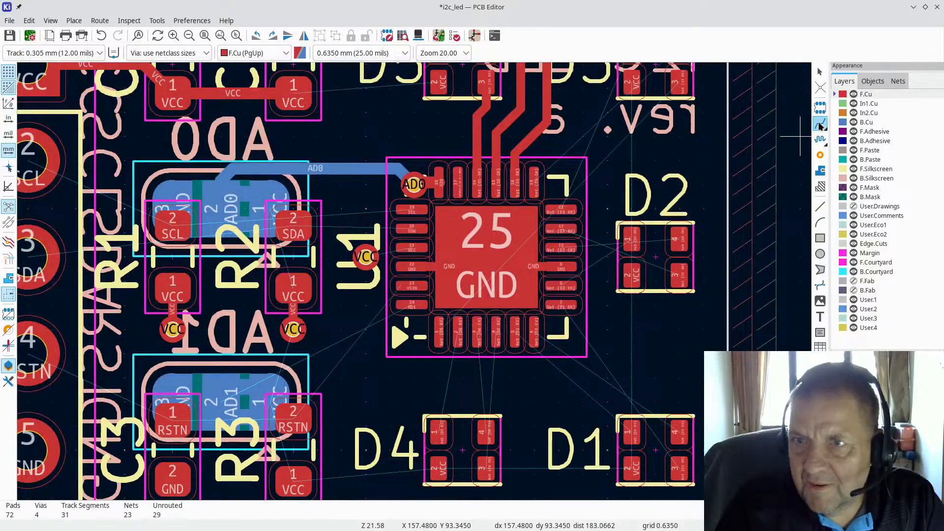
pyautogui.scroll(3, 410, 290)
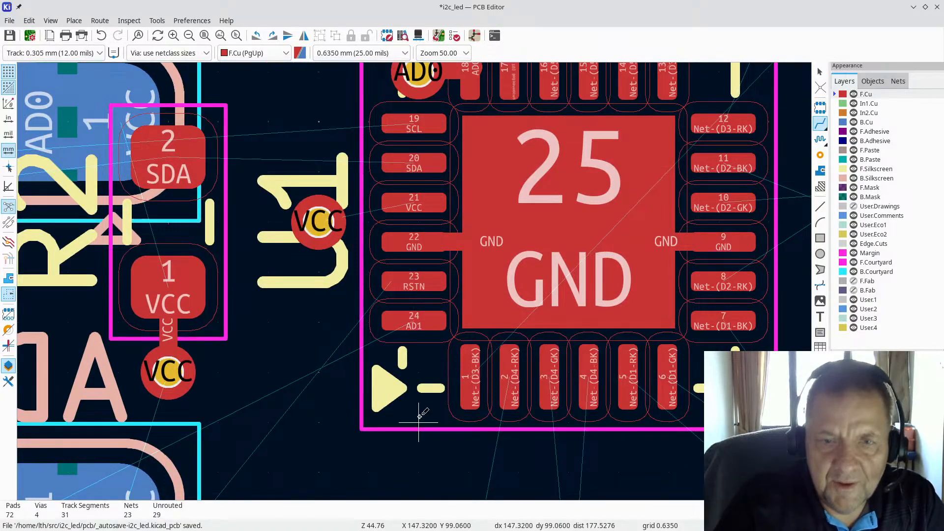
pyautogui.scroll(2, 421, 413)
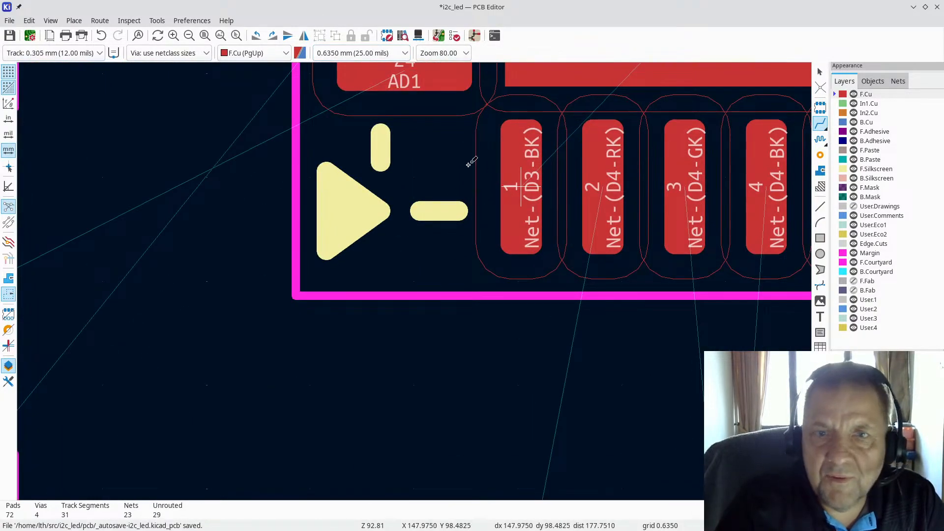
pyautogui.scroll(-2, 468, 158)
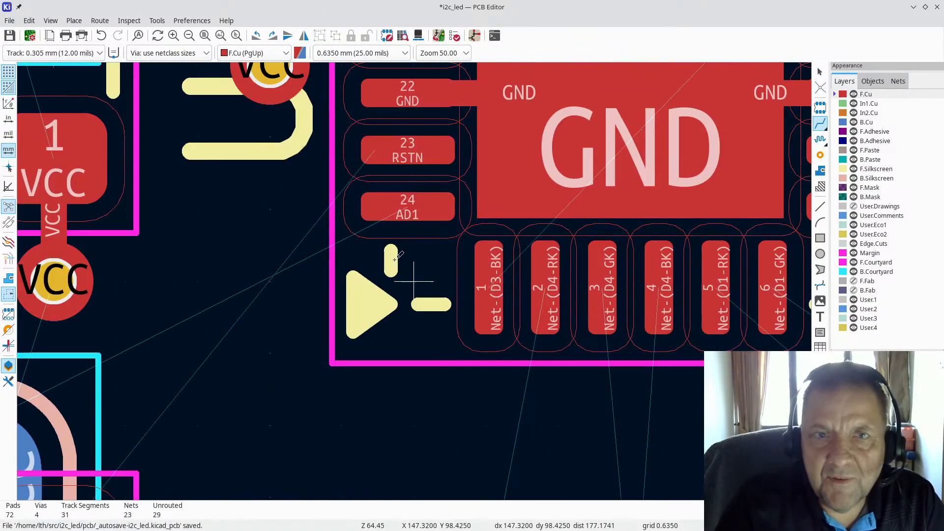
pyautogui.click(411, 202)
pyautogui.press('v')
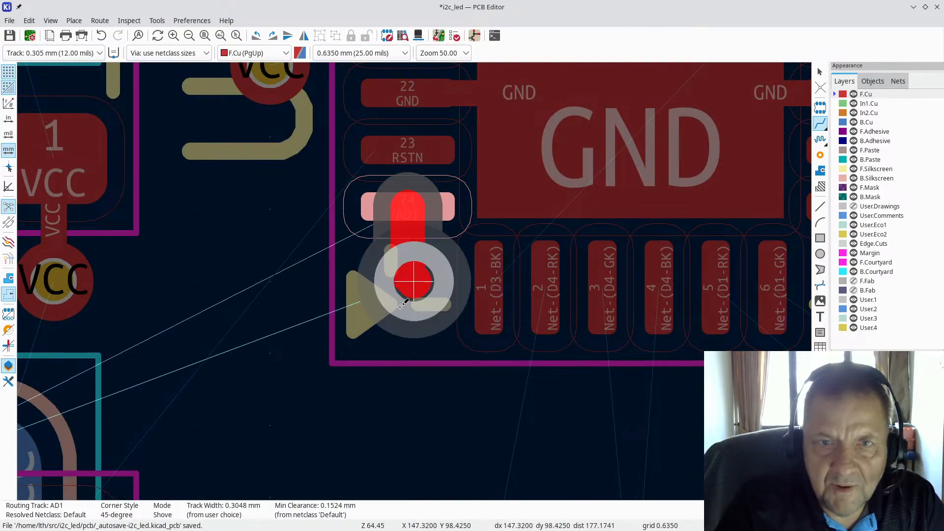
pyautogui.click(405, 303)
pyautogui.scroll(-2, 190, 280)
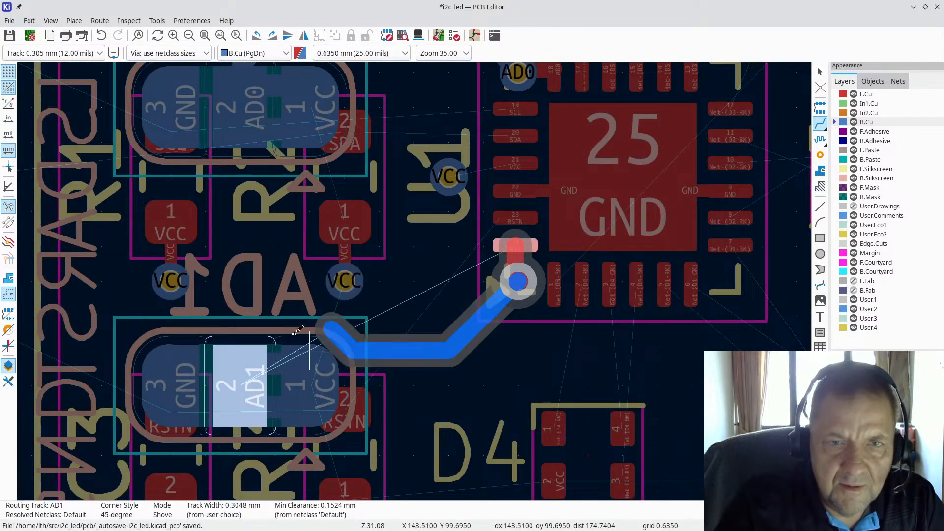
pyautogui.click(241, 376)
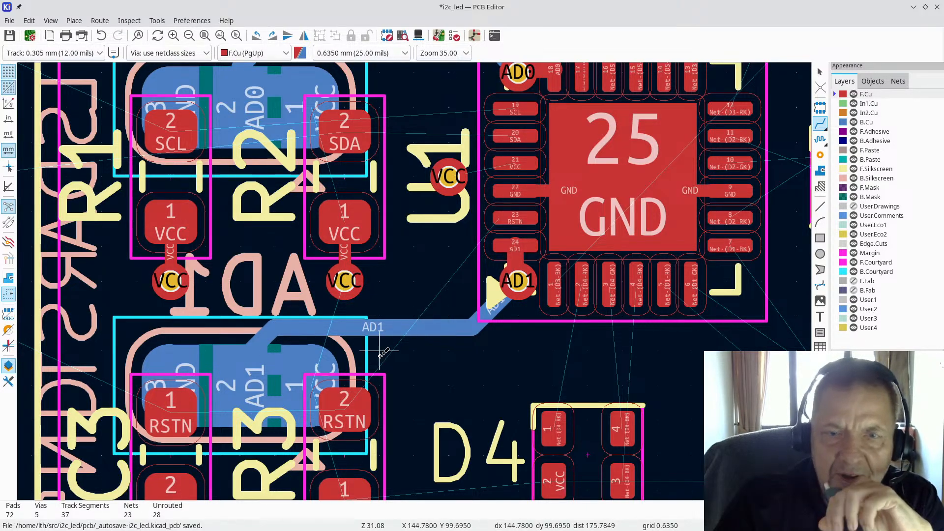
# Reroute the AD1 back-copper track from jumper pad 2 around the jumper's lower side to the via by U1
pyautogui.click(246, 386)
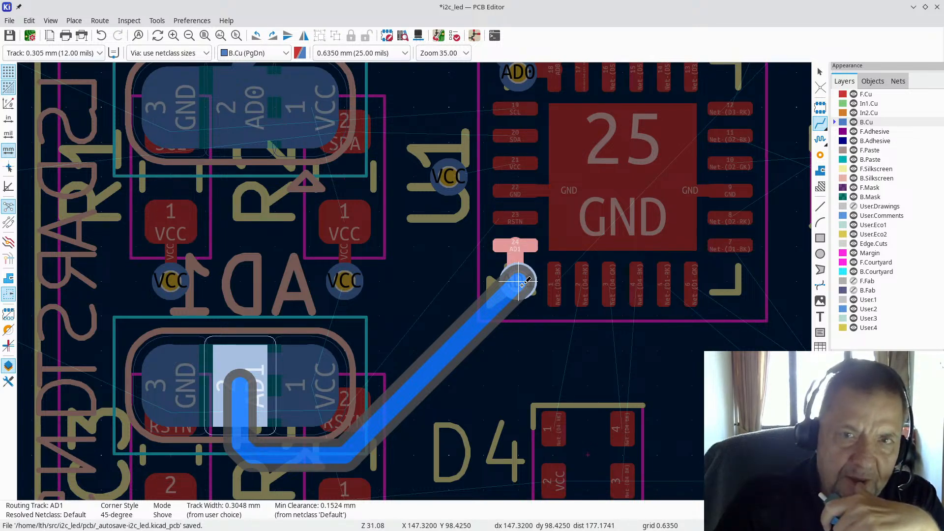
pyautogui.click(522, 284)
pyautogui.press('pageup')
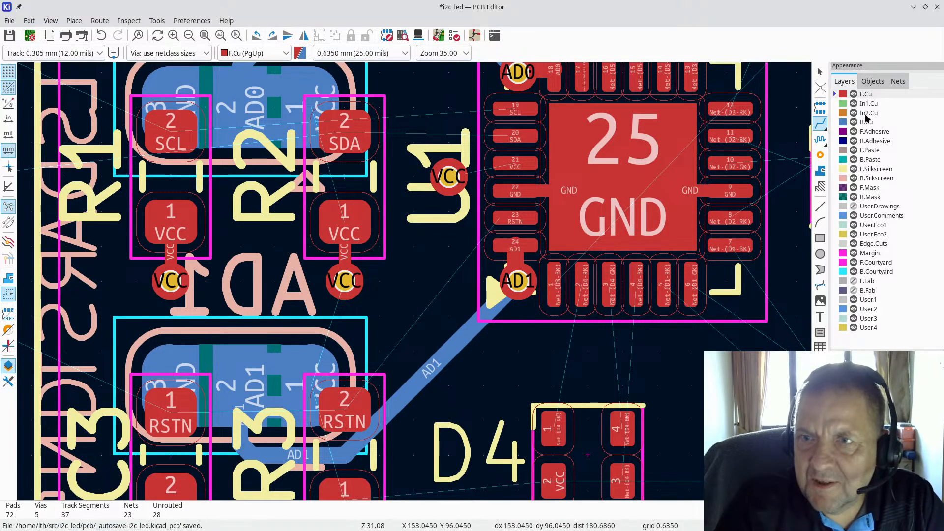
# Route a B.Cu track from the AD1 jumper's VCC pad 1 up to the VCC via below R2
pyautogui.click(865, 123)
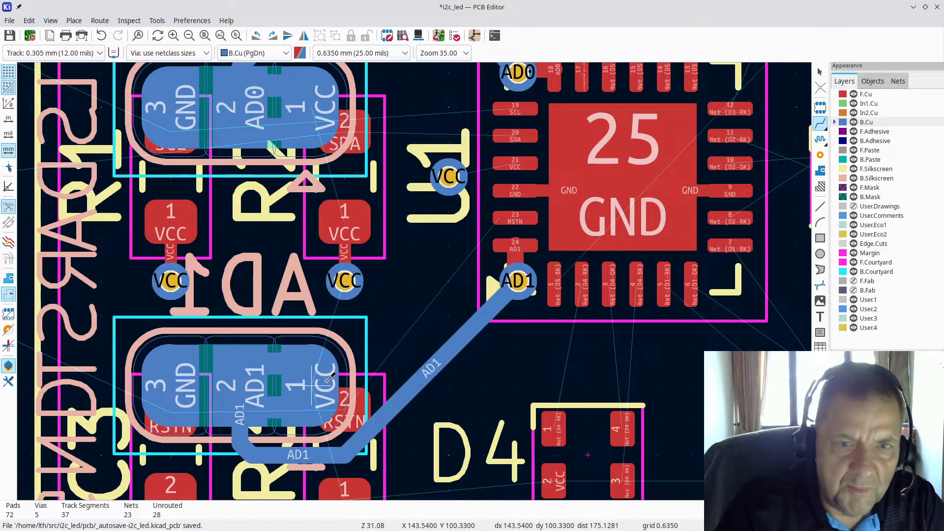
pyautogui.click(323, 359)
pyautogui.click(346, 287)
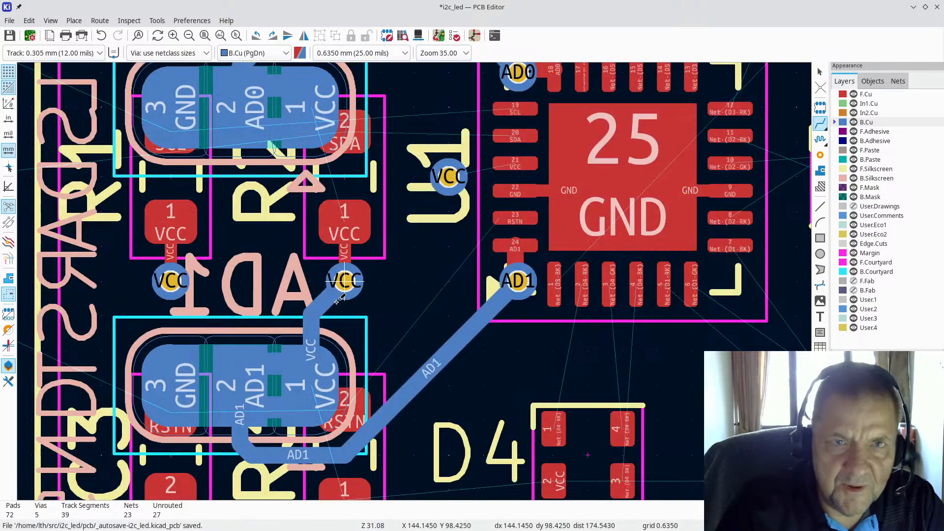
# Route a B.Cu track from the AD0 jumper's VCC pad 1 to the VCC via beside U1
pyautogui.scroll(-2, 398, 267)
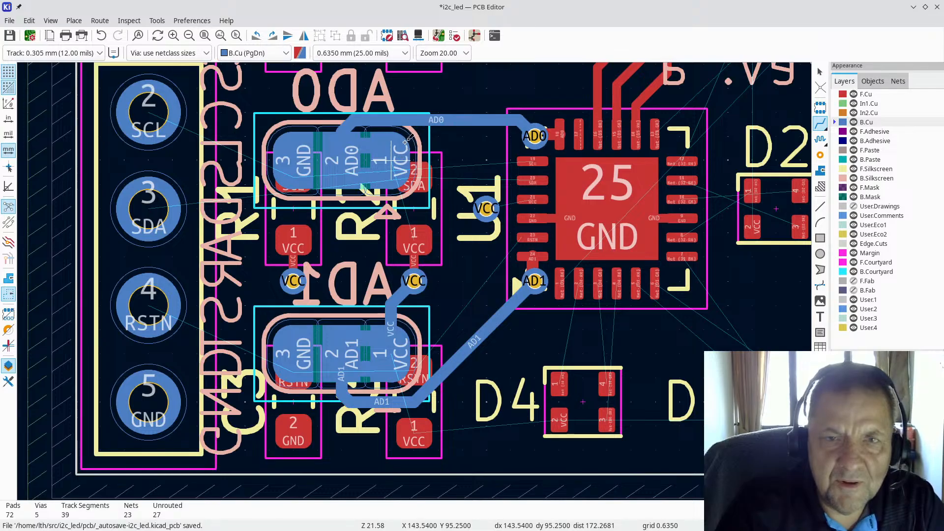
pyautogui.scroll(1, 406, 141)
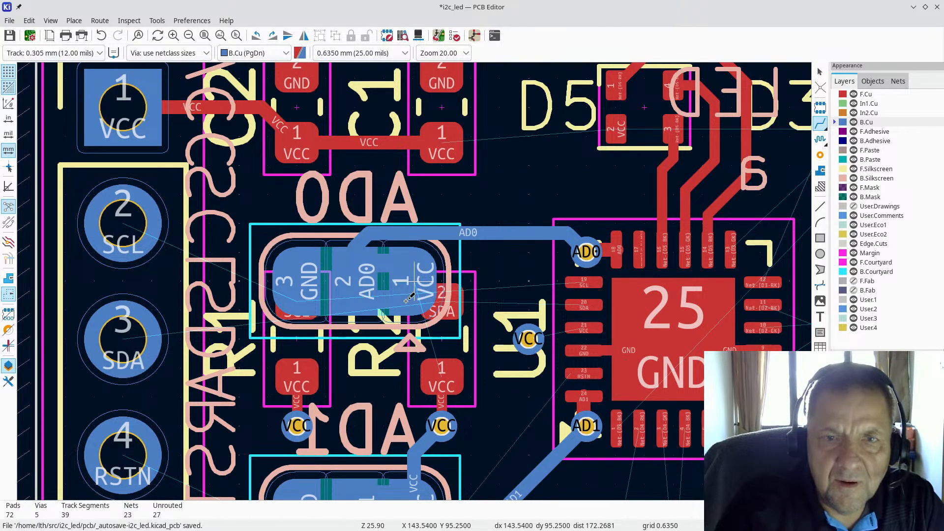
pyautogui.click(411, 283)
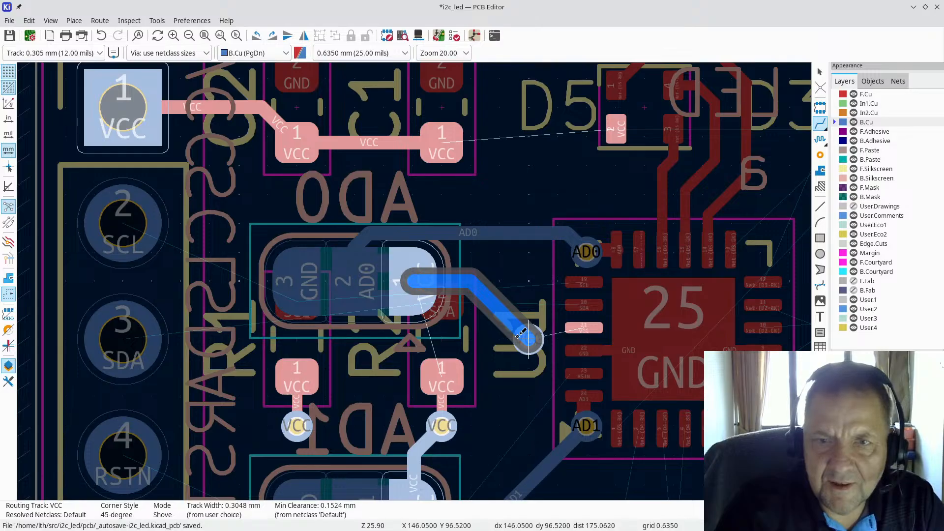
pyautogui.click(529, 338)
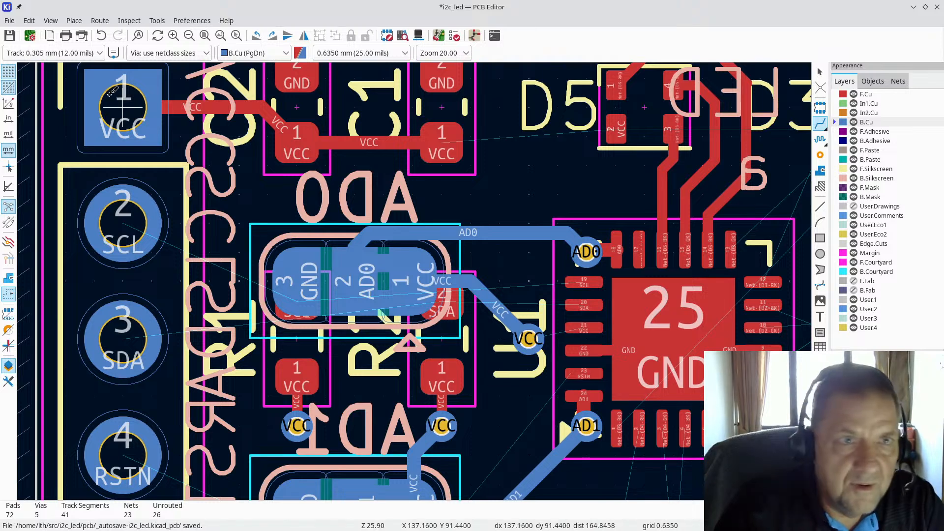
# Set the track width to 0.229 mm and route U1's VCC pad 21 to the nearby VCC via on F.Cu
pyautogui.click(78, 53)
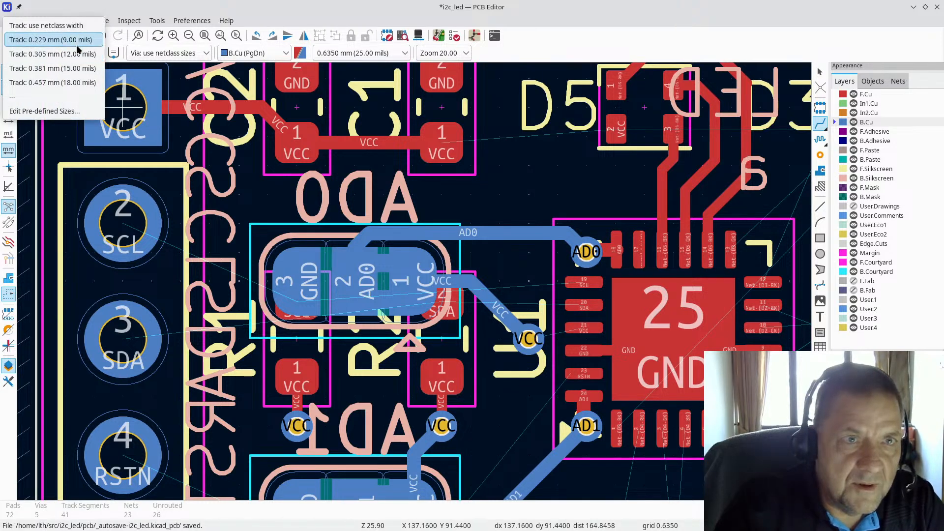
pyautogui.click(78, 44)
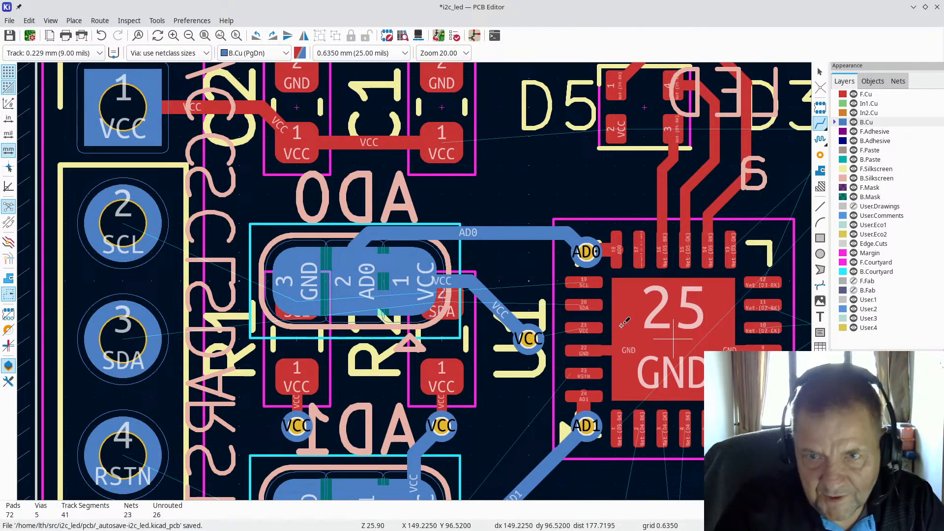
pyautogui.scroll(3, 586, 340)
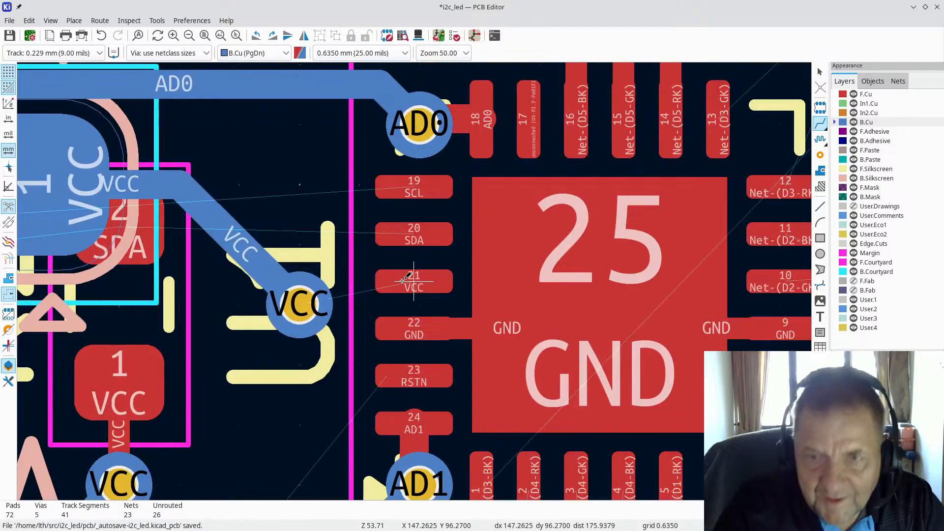
pyautogui.click(404, 280)
pyautogui.click(309, 302)
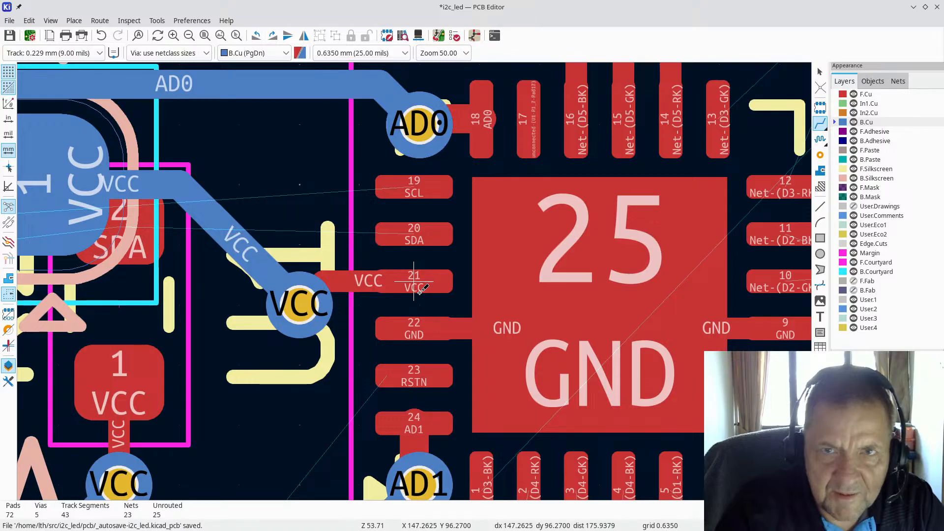
# Reroute the short F.Cu tracks from U1 pads 18 and 24 to the AD0 and AD1 vias at 0.229 mm width
pyautogui.scroll(-3, 414, 281)
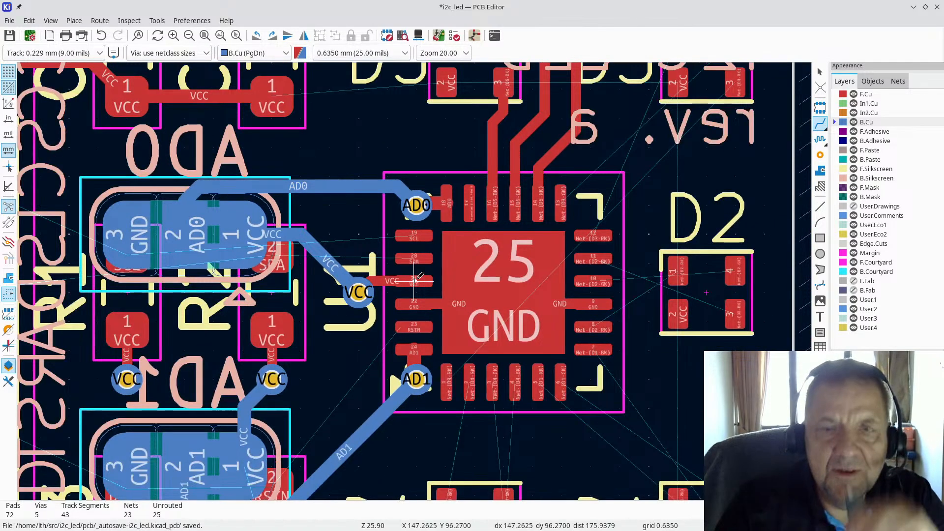
pyautogui.click(444, 204)
pyautogui.click(417, 205)
pyautogui.scroll(4, 417, 205)
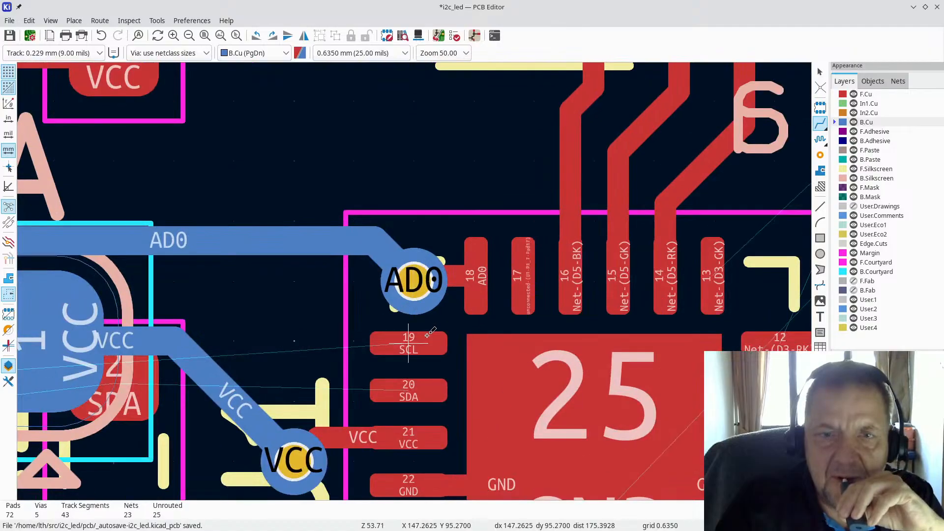
pyautogui.scroll(-3, 427, 335)
pyautogui.click(423, 394)
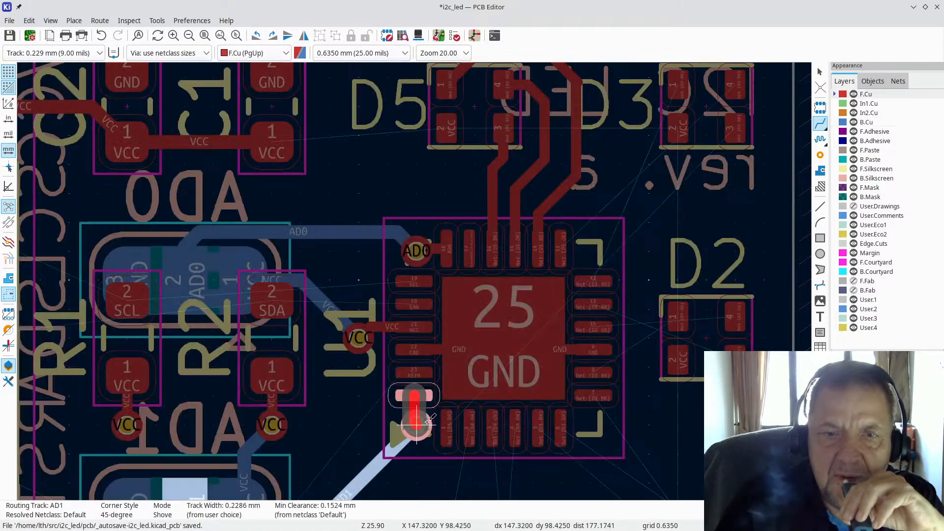
pyautogui.press('Escape')
pyautogui.scroll(-3, 343, 319)
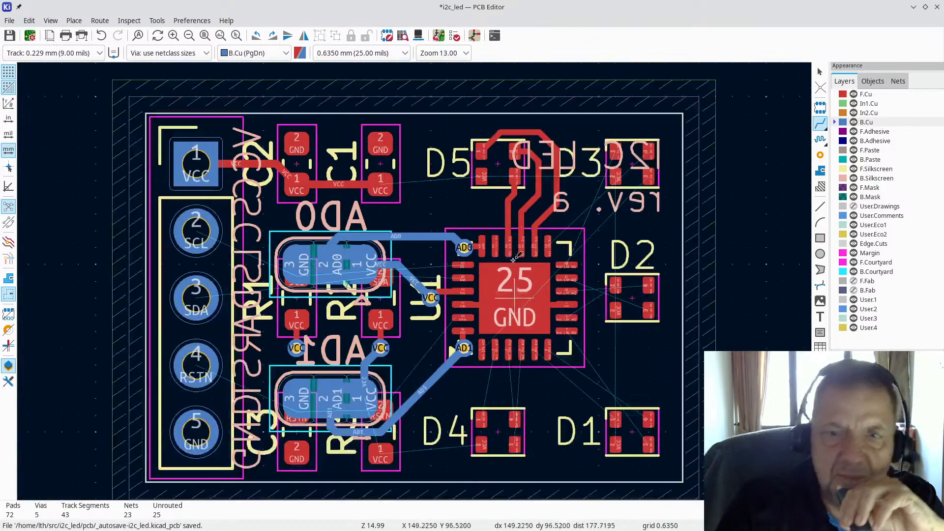
pyautogui.scroll(3, 510, 295)
pyautogui.scroll(3, 414, 280)
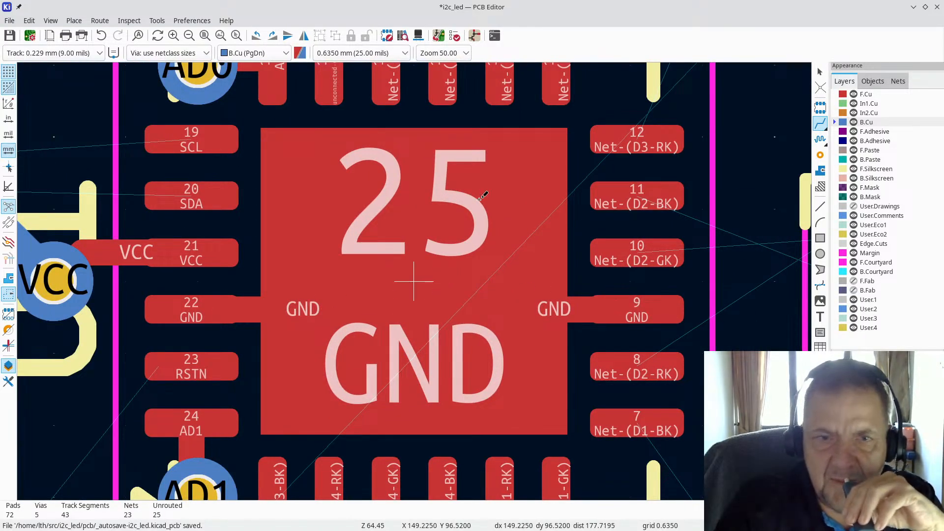
pyautogui.scroll(-2, 415, 280)
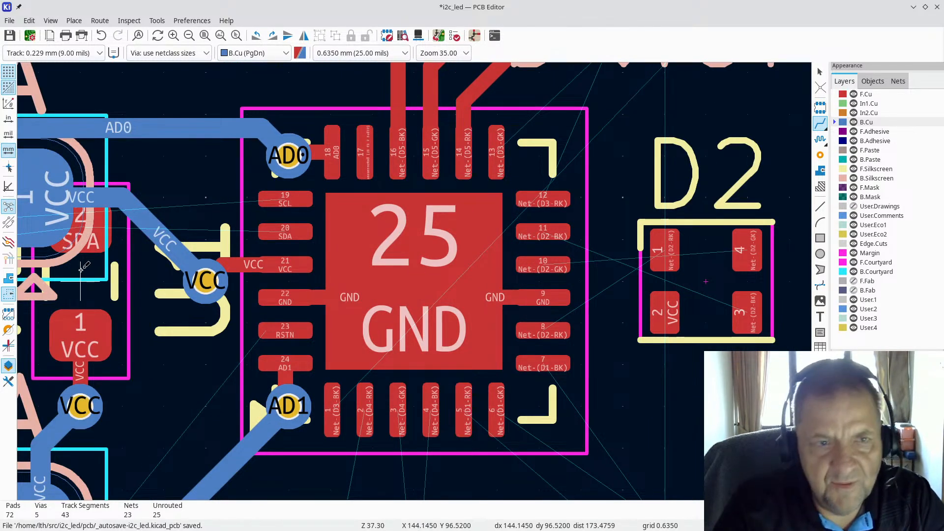
# Refill all zones, check the fills on B.Cu and F.Cu, and return to zone outlines with F.Cu active
pyautogui.press('b')
pyautogui.click(8, 279)
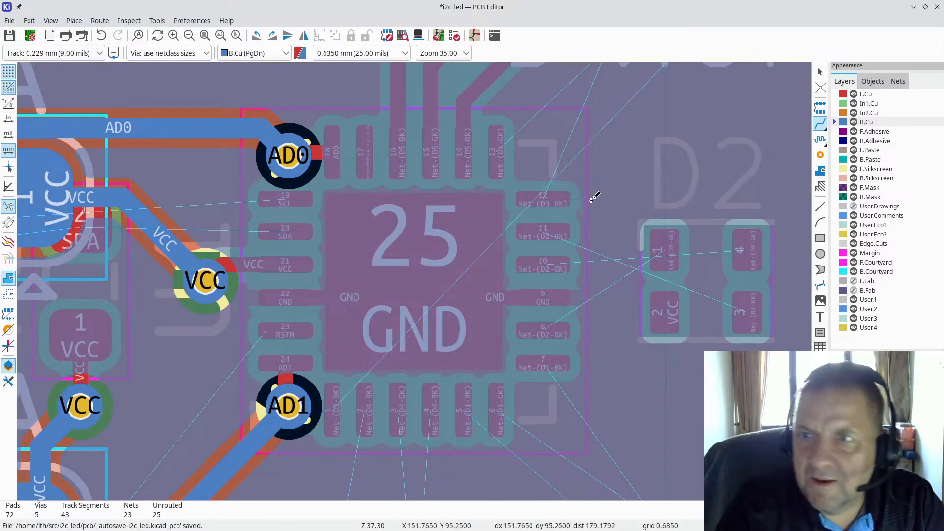
pyautogui.click(865, 94)
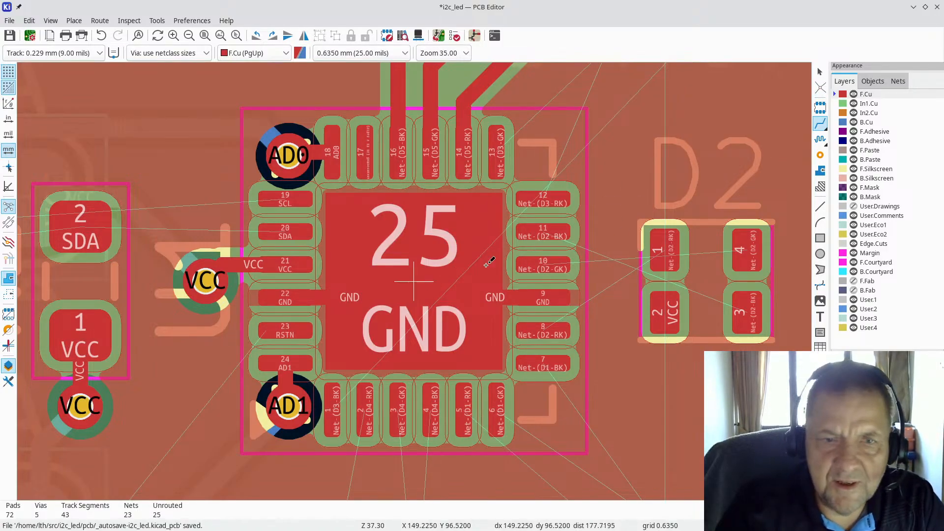
pyautogui.click(8, 294)
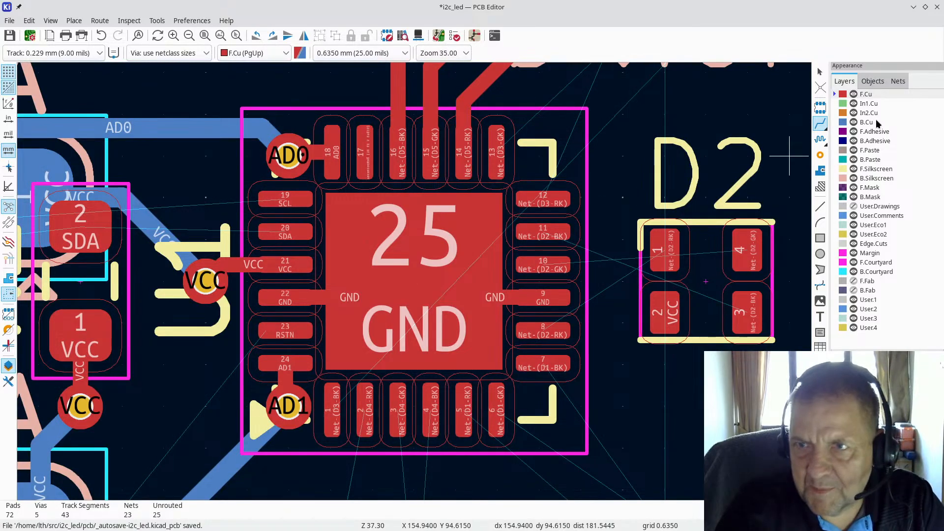
# Place a GND via at the center of U1's large pad 25
pyautogui.click(821, 156)
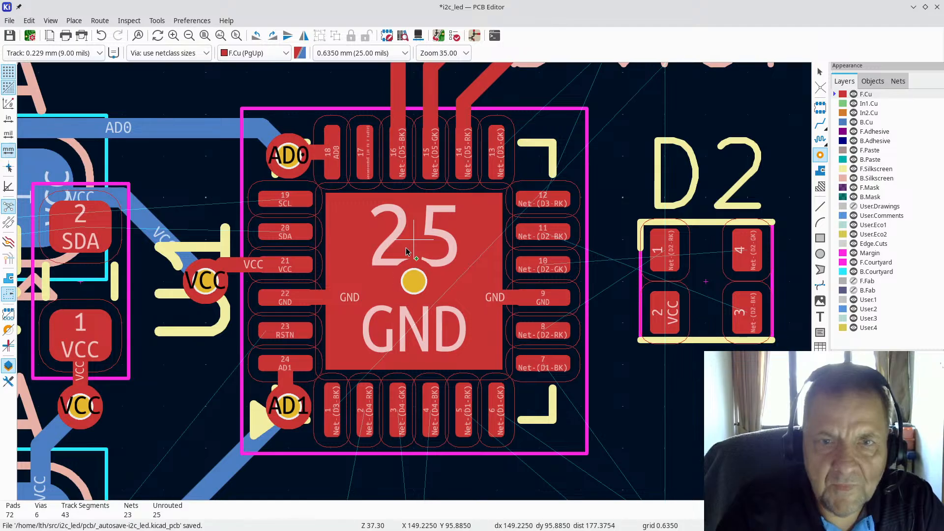
pyautogui.press('Escape')
pyautogui.scroll(3, 414, 329)
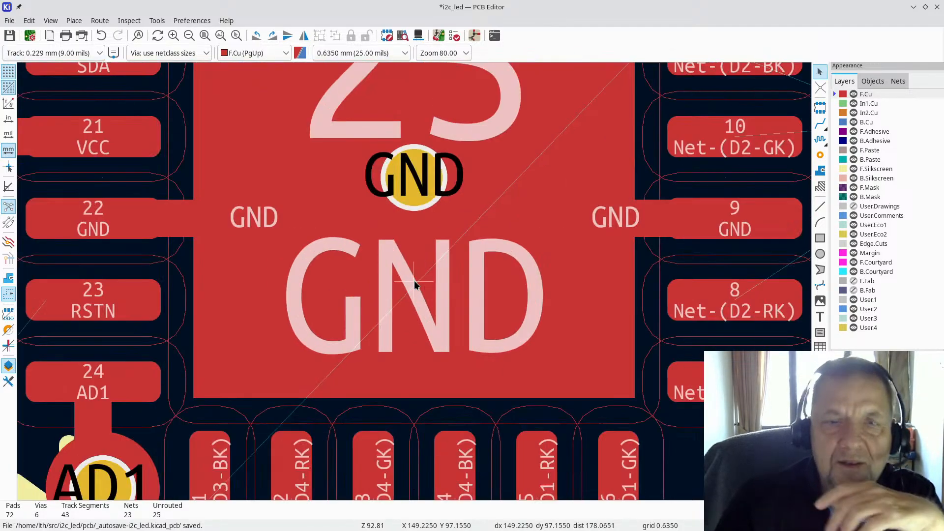
pyautogui.scroll(-2, 415, 285)
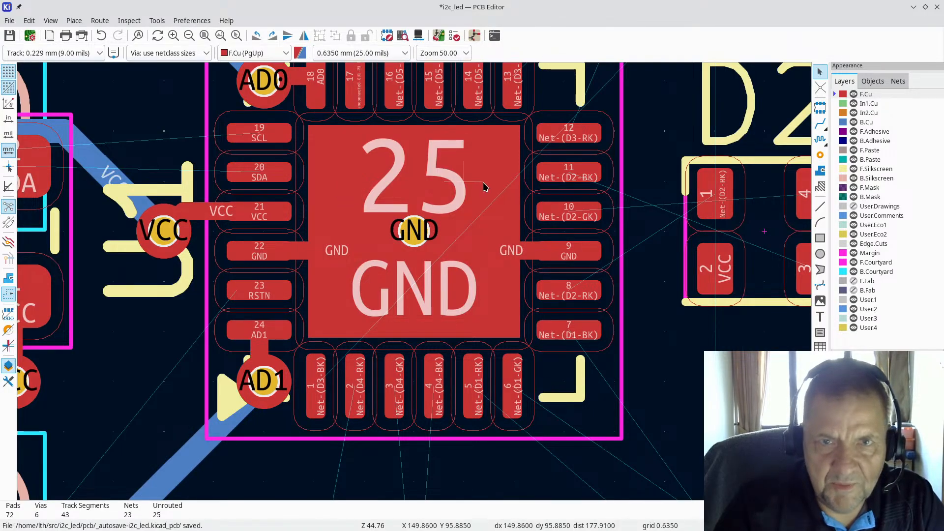
# Switch to the 0.0100 mm grid and delete the GND via in the center of U1's pad 25
pyautogui.hotkey('alt', '2')
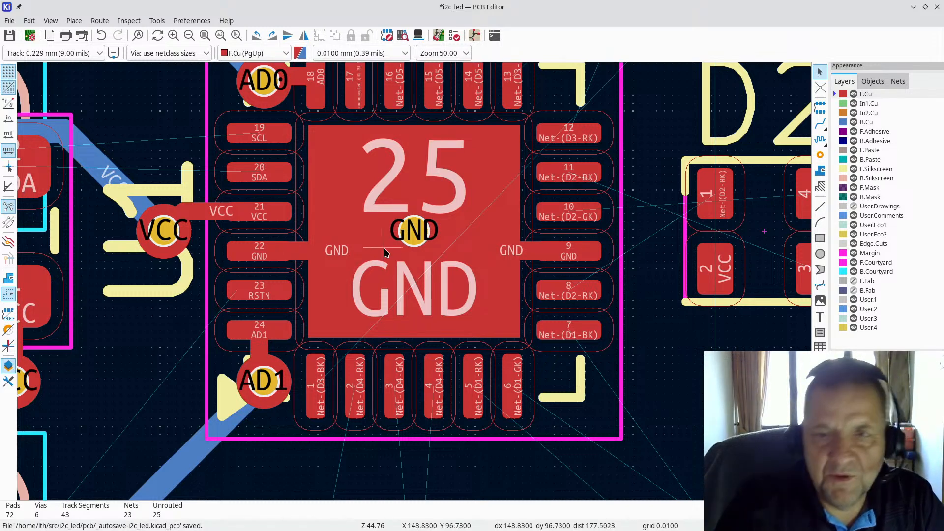
pyautogui.click(415, 235)
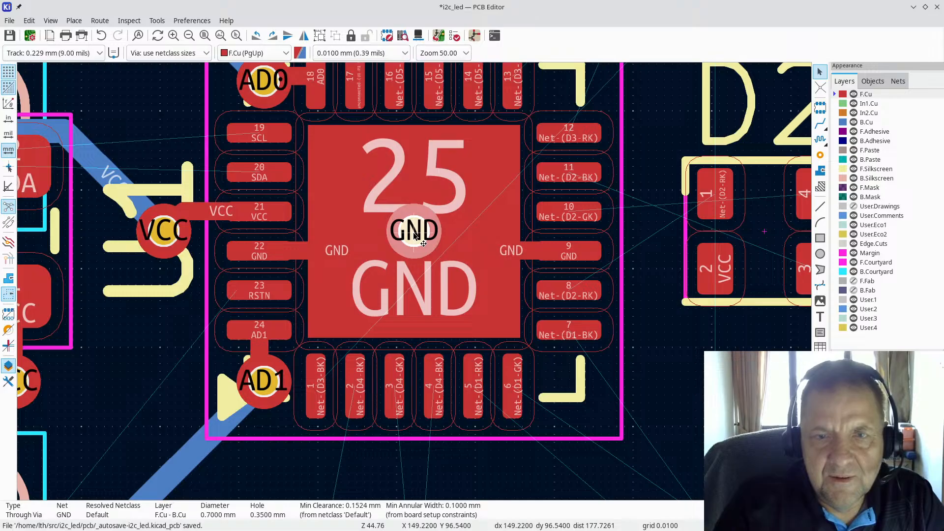
pyautogui.press('Delete')
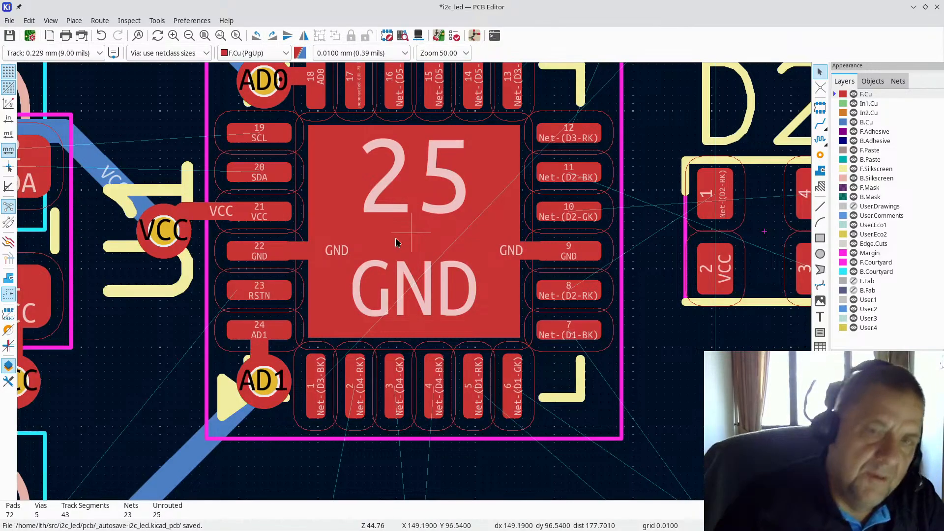
# Display the filled zones and try to place a GND via between U1's pad 9 and D2 on the 0.6350 mm grid
pyautogui.scroll(-3, 398, 242)
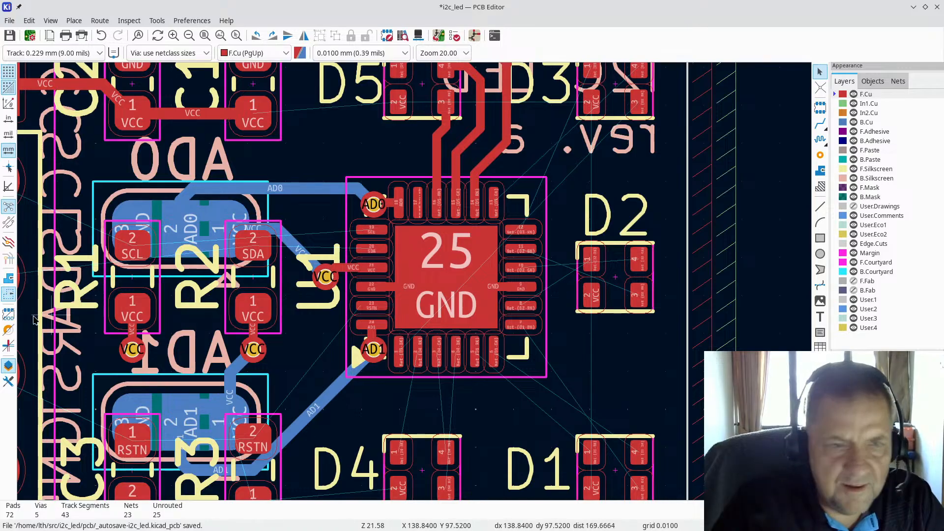
pyautogui.click(9, 279)
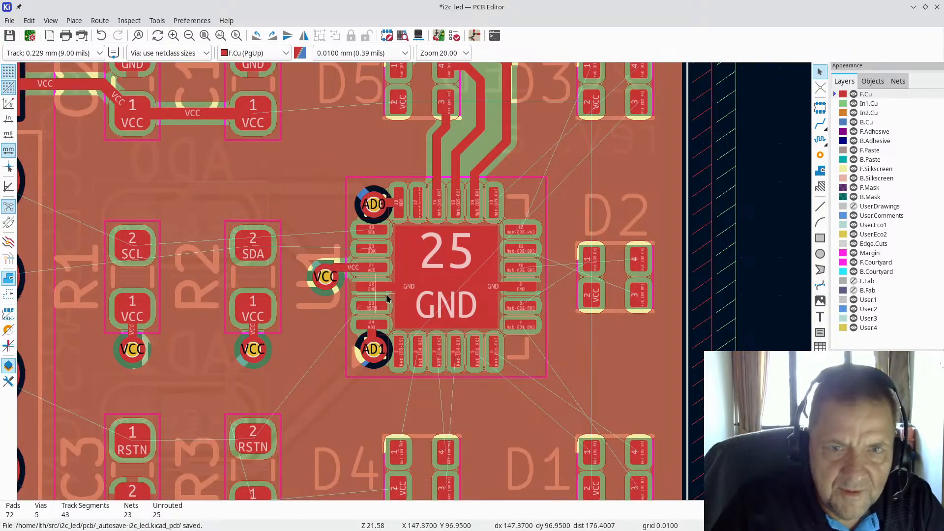
pyautogui.scroll(3, 386, 298)
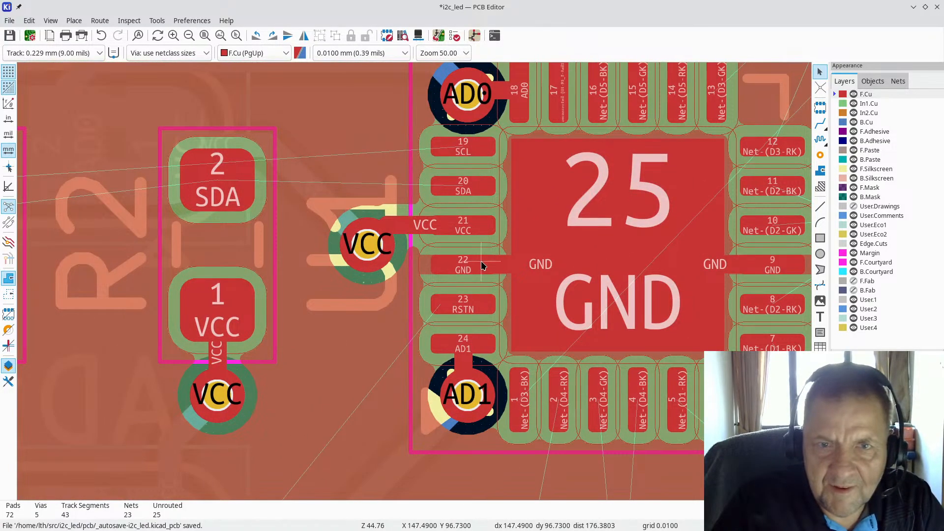
pyautogui.scroll(-2, 482, 266)
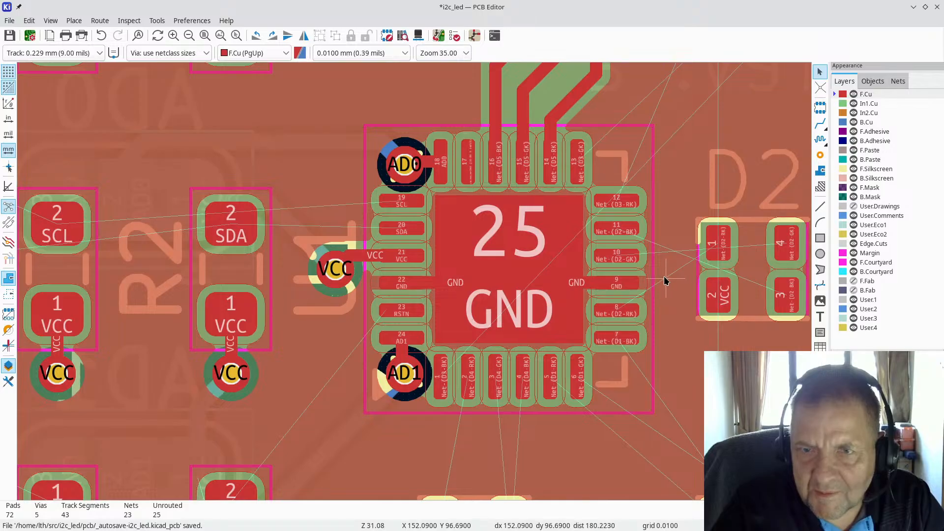
pyautogui.click(822, 158)
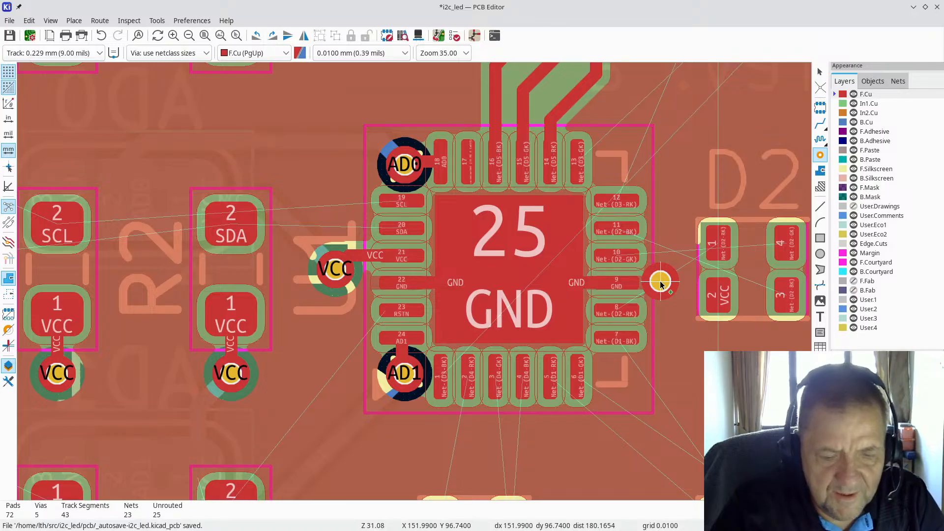
pyautogui.press('n')
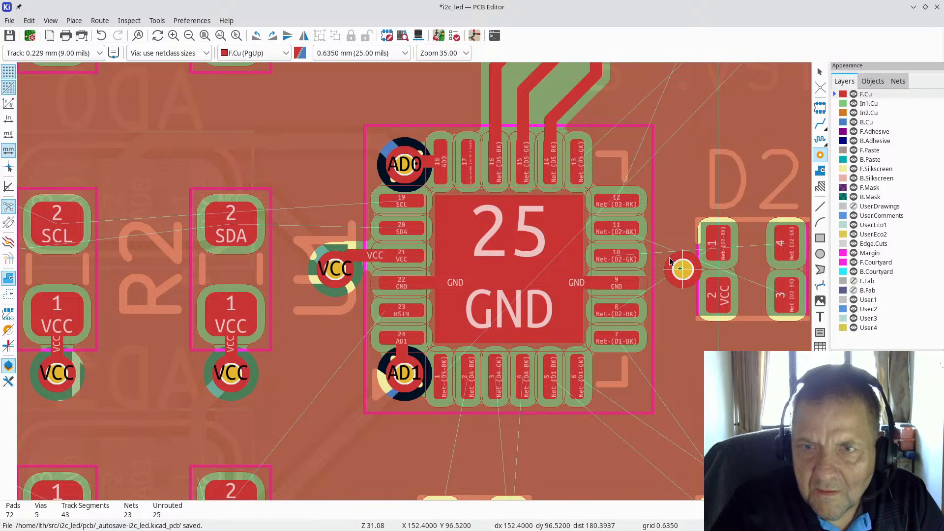
pyautogui.click(668, 261)
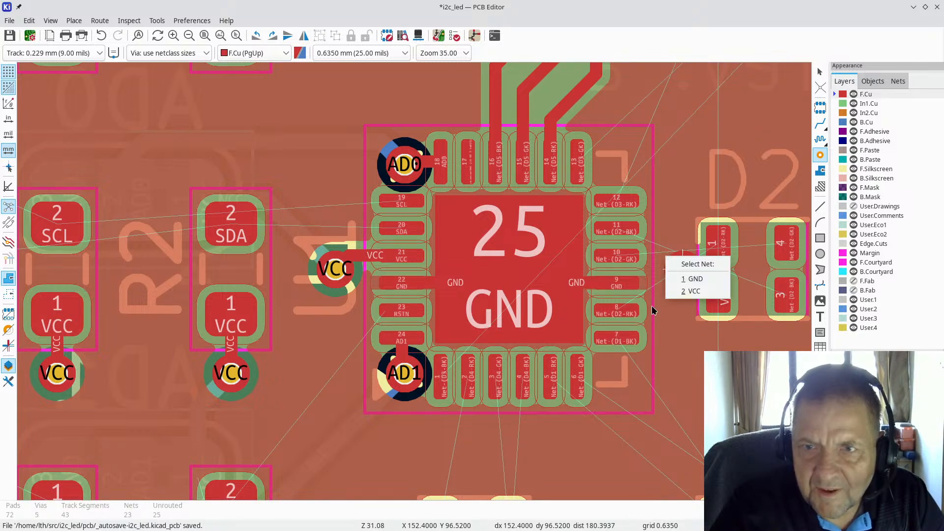
pyautogui.click(689, 279)
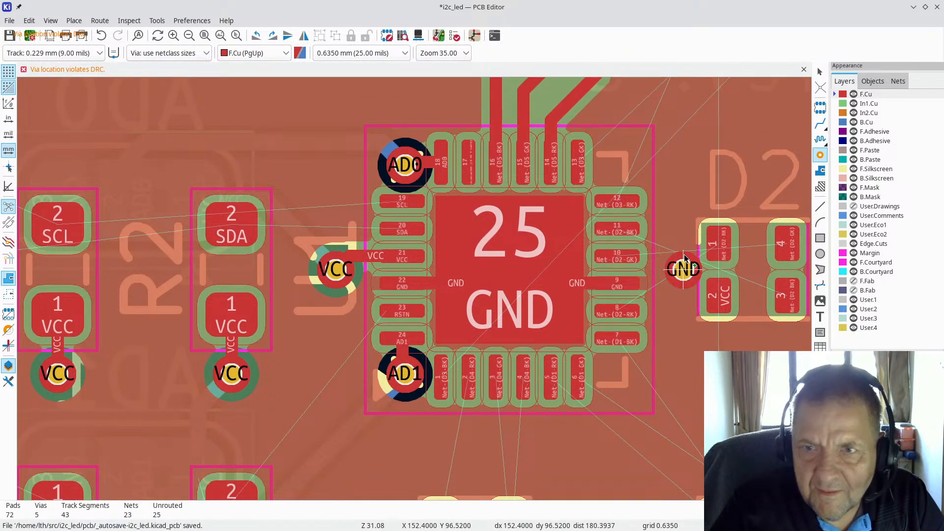
pyautogui.click(674, 263)
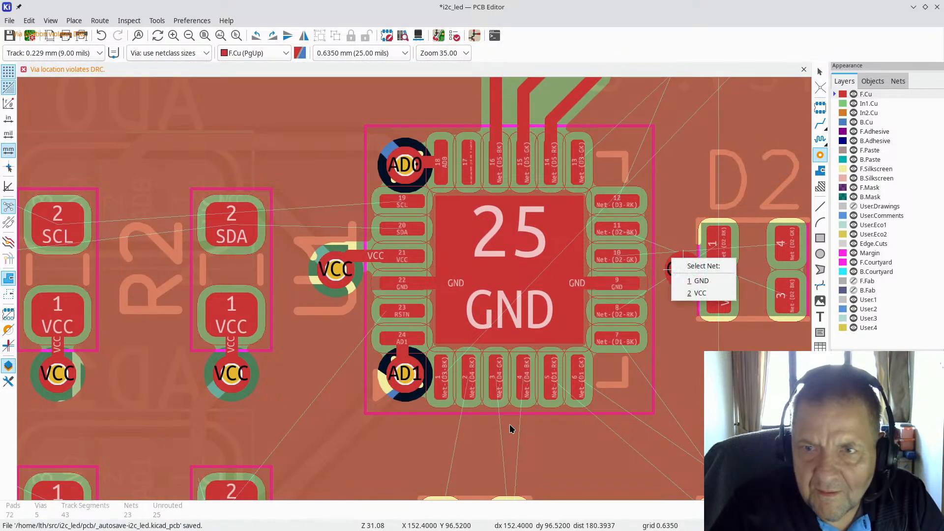
pyautogui.click(702, 281)
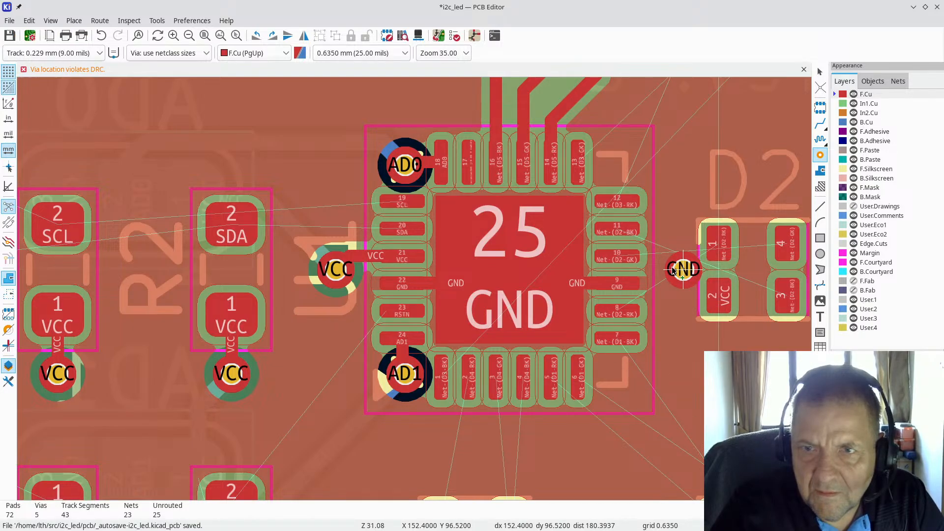
pyautogui.click(674, 269)
pyautogui.click(701, 285)
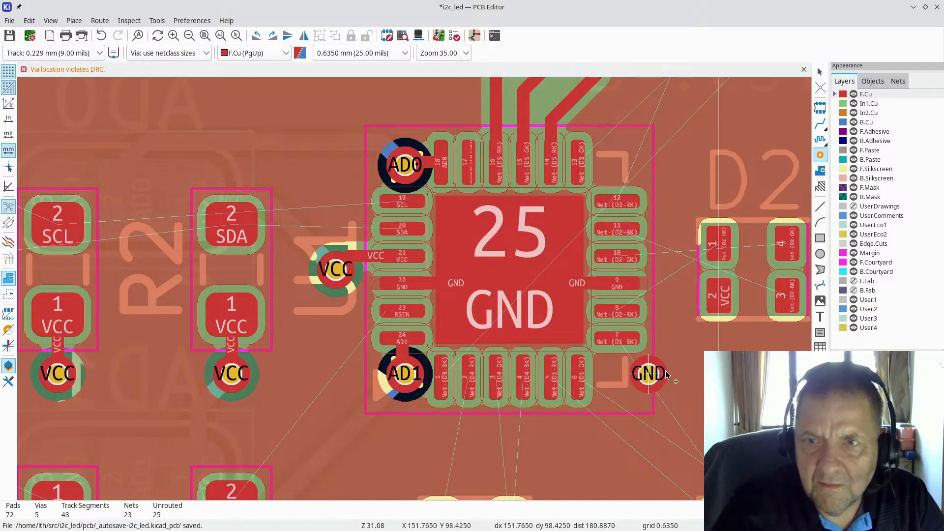
pyautogui.press('Escape')
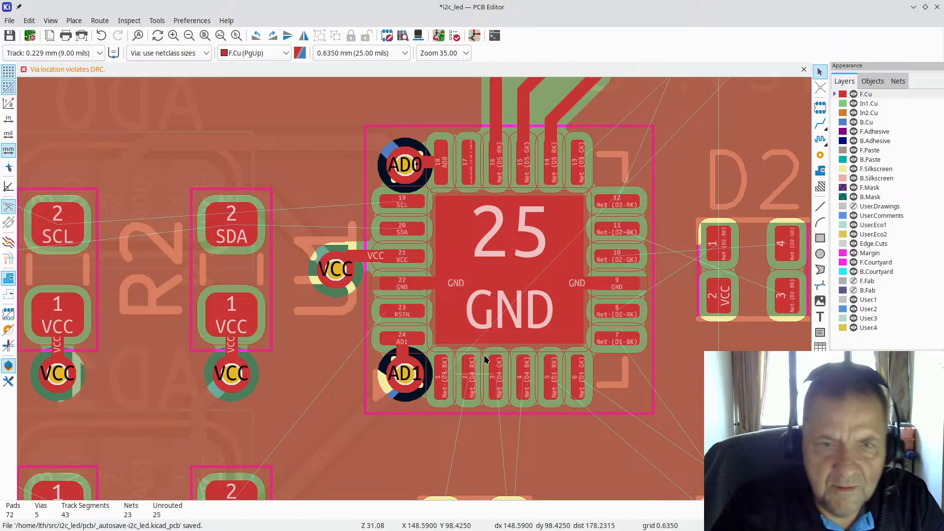
# Review the filled F.Cu zone across the whole board and switch the zones back to outline display
pyautogui.scroll(-3, 538, 268)
pyautogui.moveTo(276, 293); pyautogui.dragTo(414, 293, button='middle')
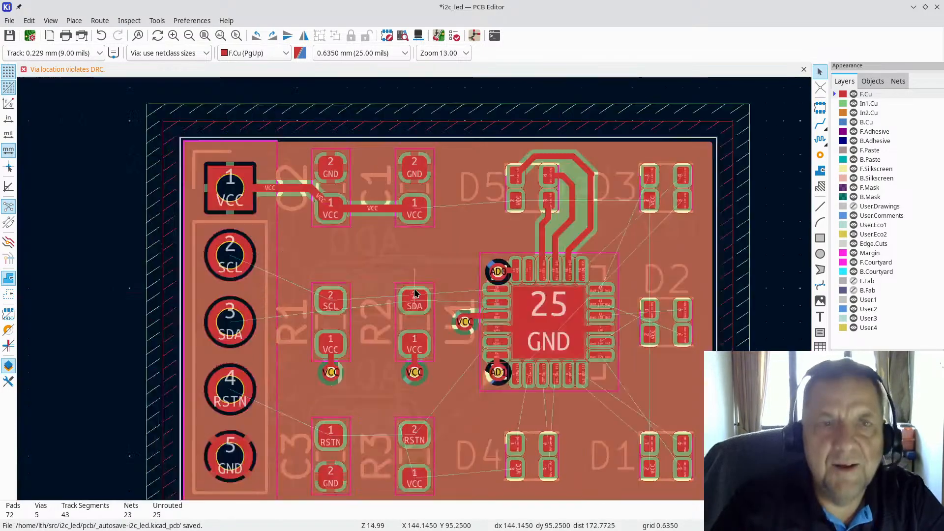
pyautogui.scroll(-1, 415, 293)
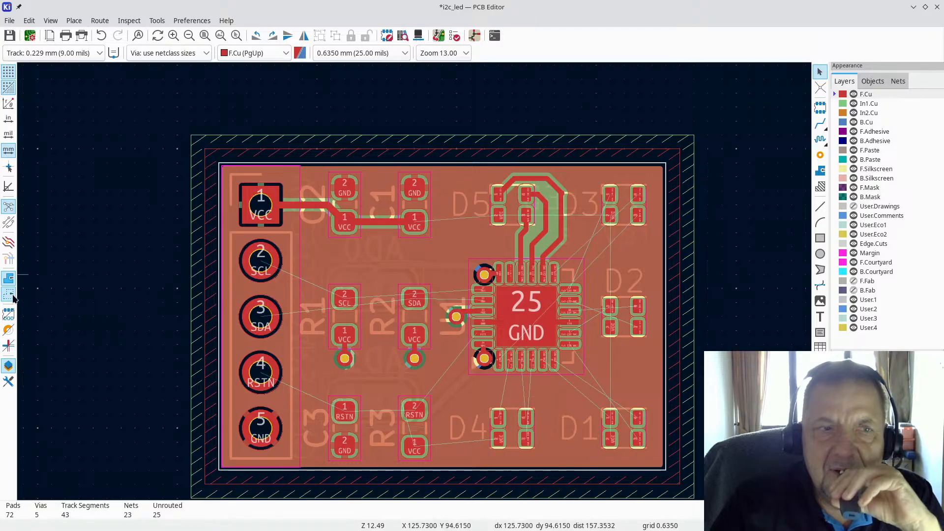
pyautogui.click(9, 296)
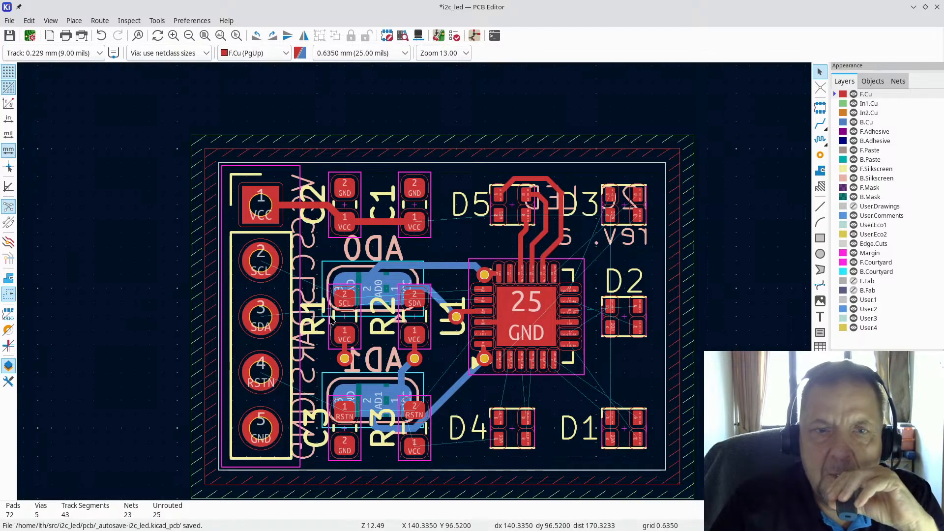
# Route the SCL net on F.Cu from header pin 2 to R1's pad 2 and on to U1's pad 19
pyautogui.scroll(5, 331, 311)
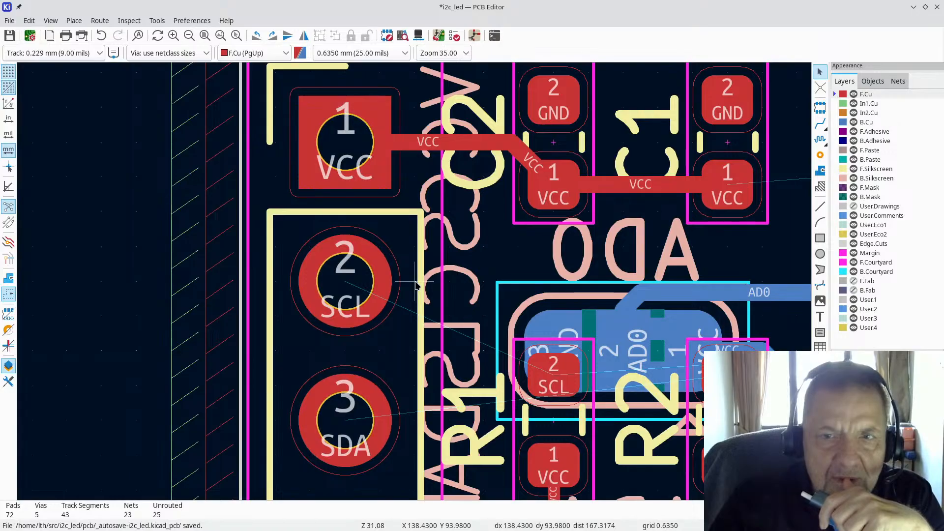
pyautogui.scroll(-4, 415, 285)
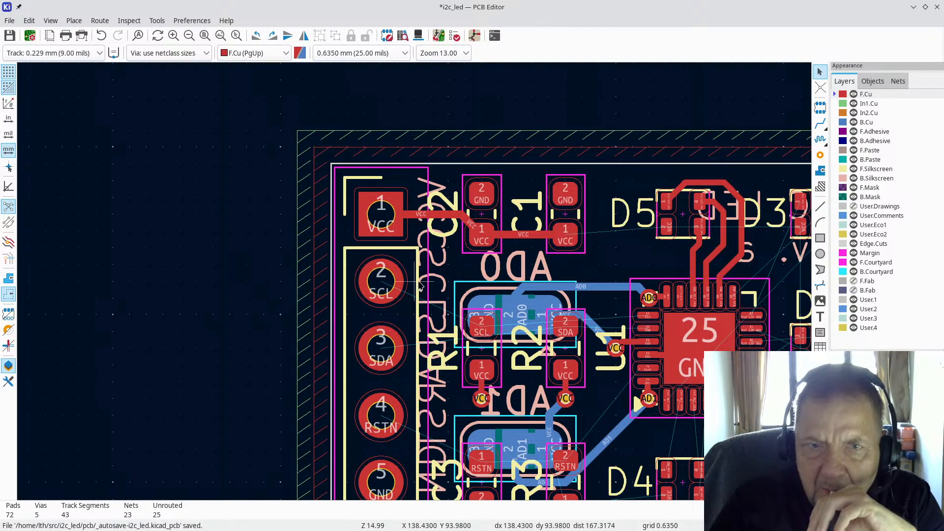
pyautogui.click(824, 129)
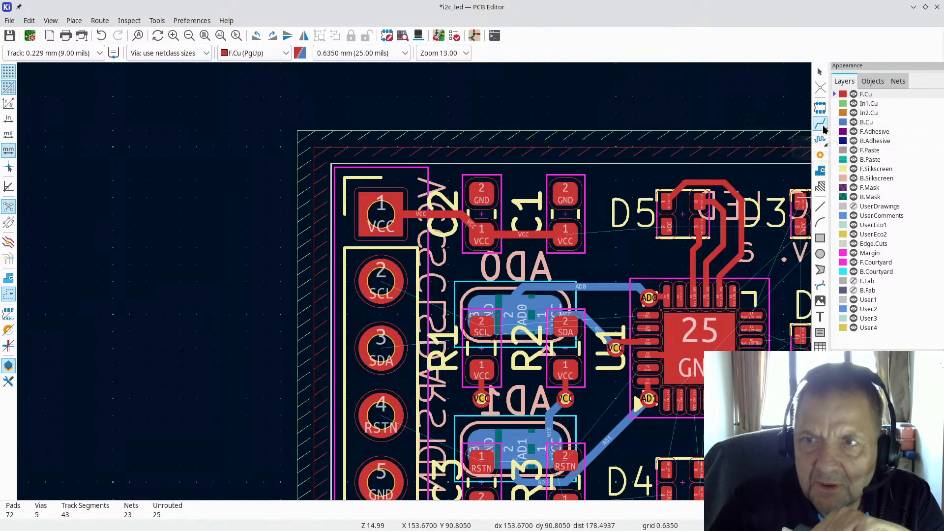
pyautogui.click(382, 280)
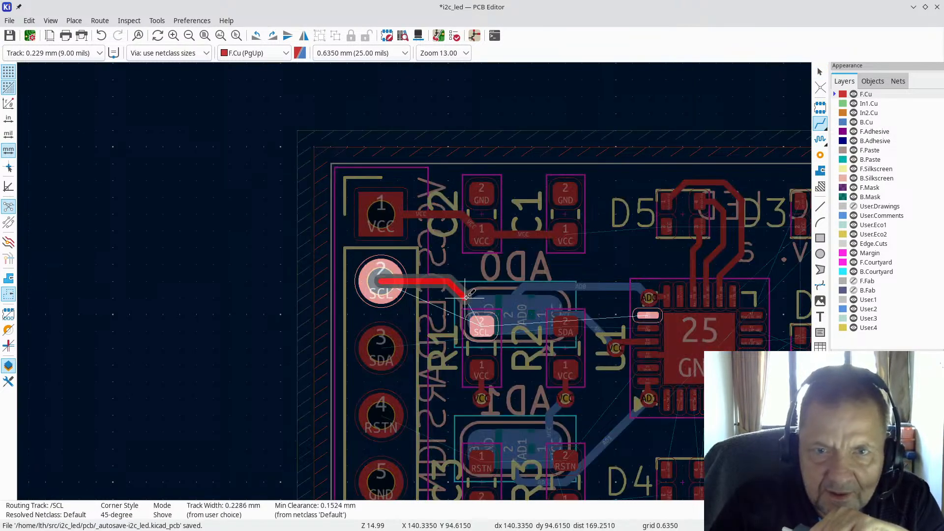
pyautogui.click(482, 327)
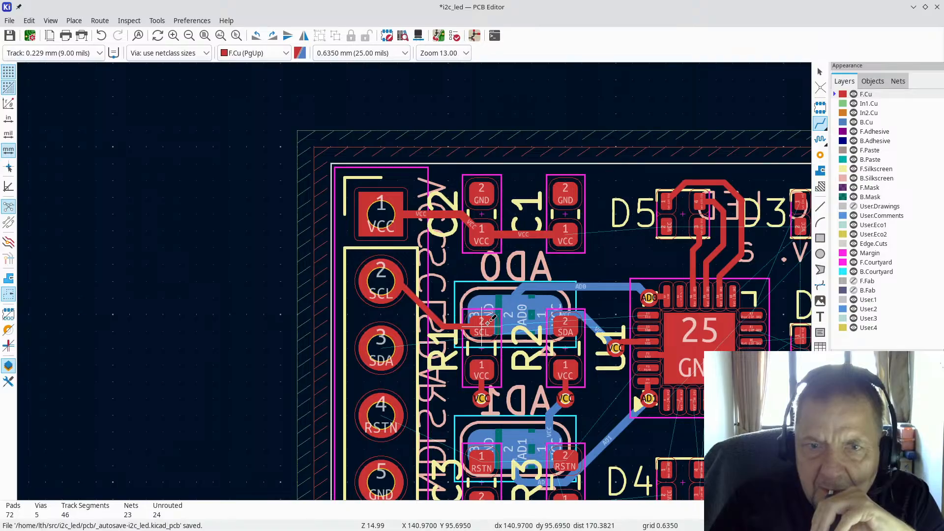
pyautogui.click(487, 324)
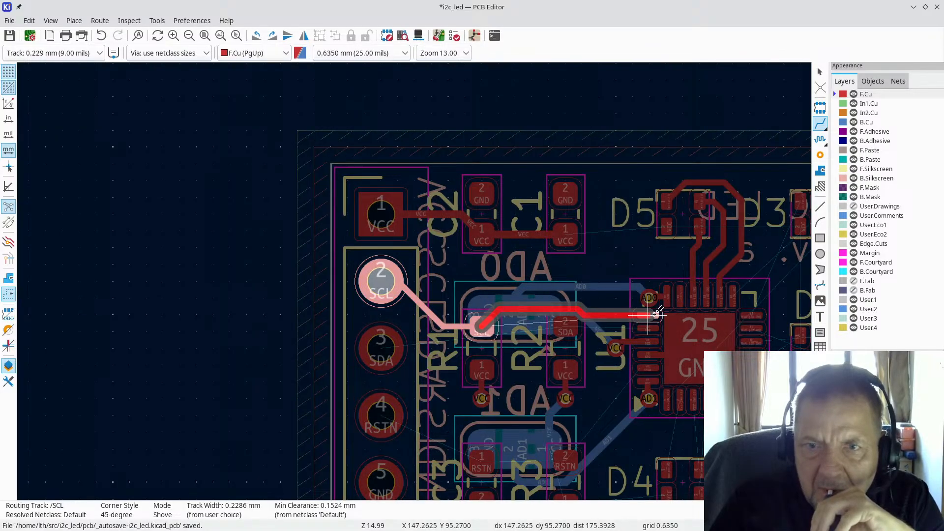
pyautogui.click(657, 315)
# Route the SDA net on F.Cu from U1's pad 20 to R2's pad 2 on the 0.0100 mm grid
pyautogui.scroll(3, 482, 370)
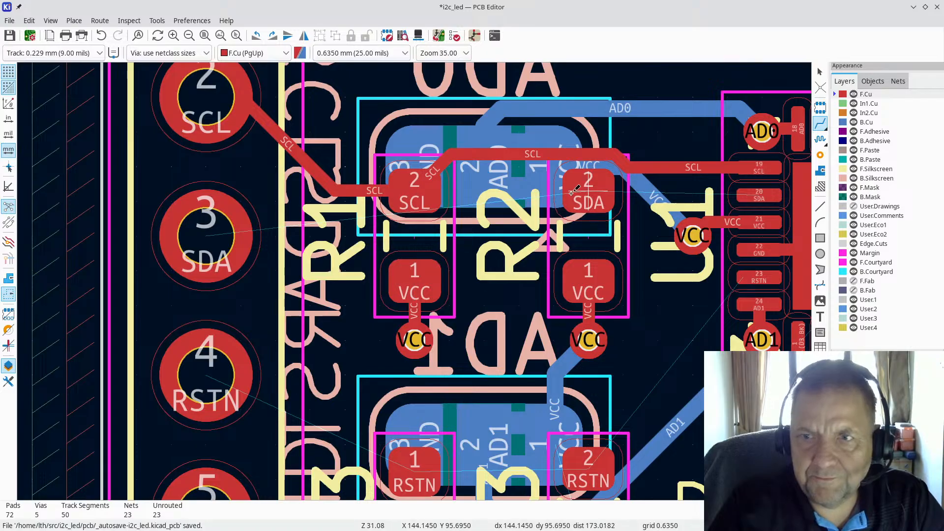
pyautogui.click(588, 199)
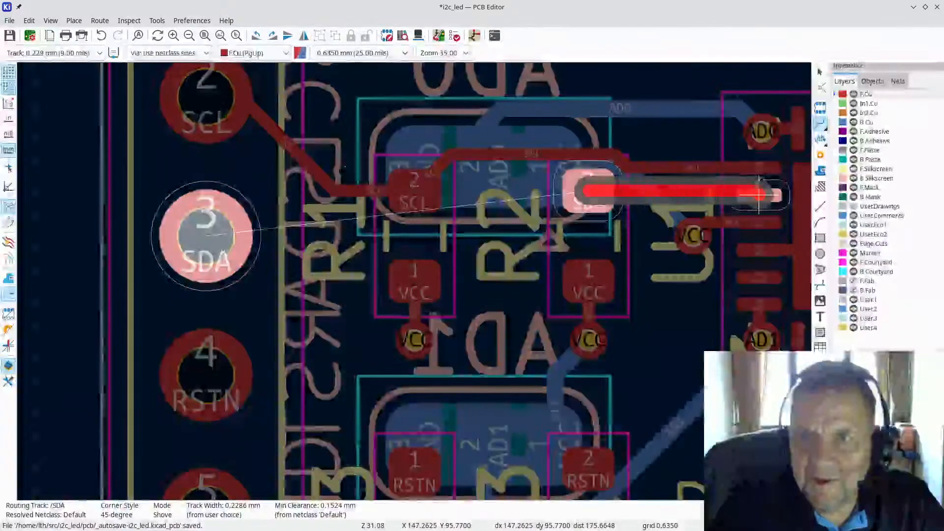
pyautogui.press('Escape')
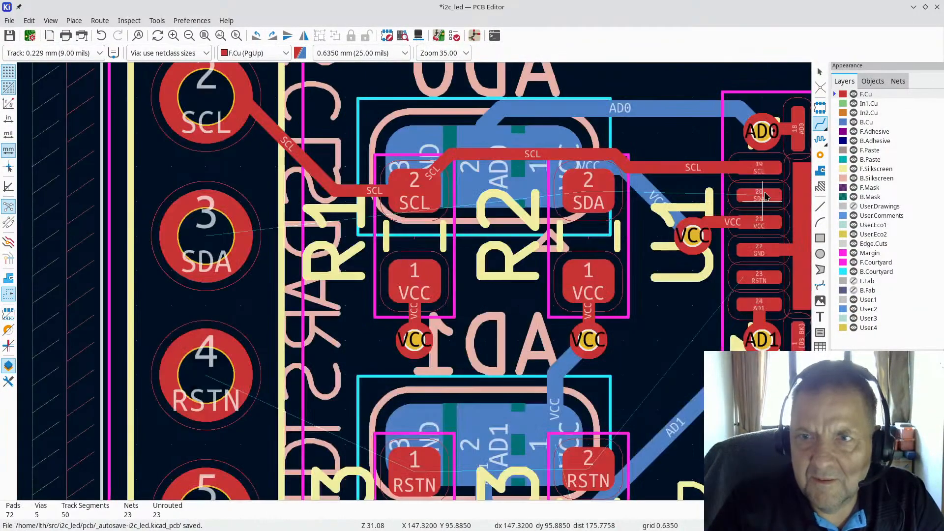
pyautogui.click(763, 193)
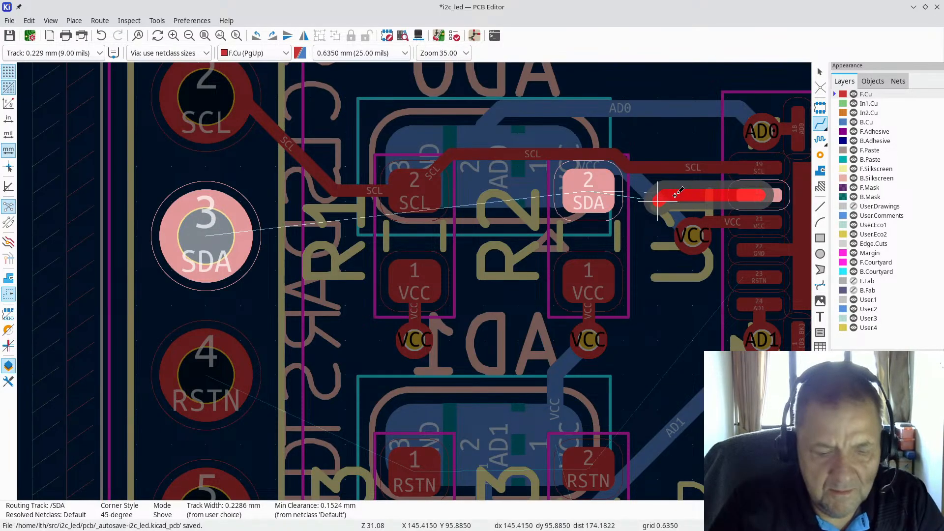
pyautogui.hotkey('alt', '2')
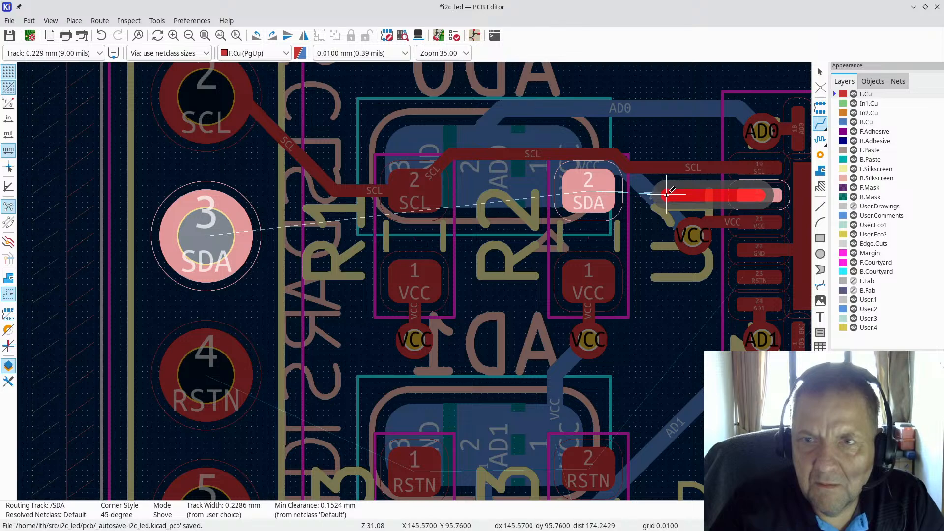
pyautogui.click(591, 193)
# Reroute the SCL track between U1's pad 19 and R1's pad 2 farther from R2's SDA pad
pyautogui.scroll(-2, 592, 194)
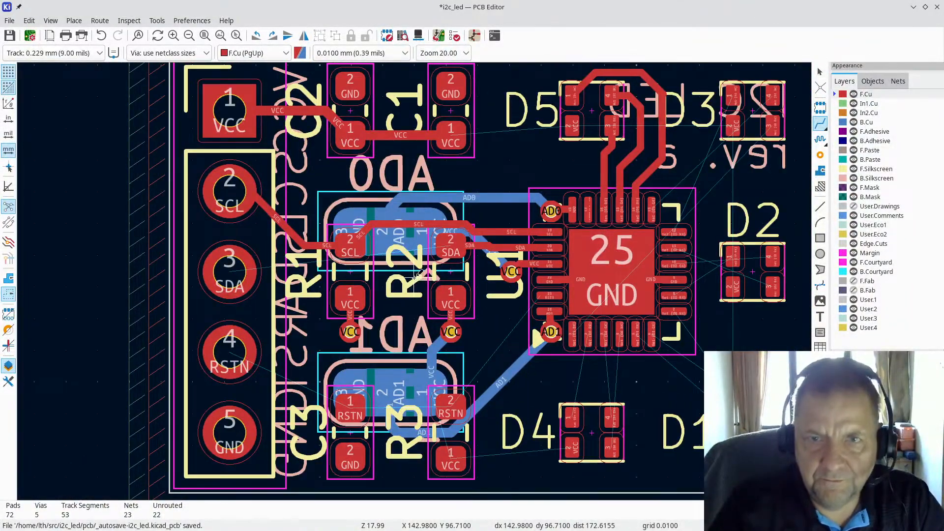
pyautogui.scroll(2, 551, 230)
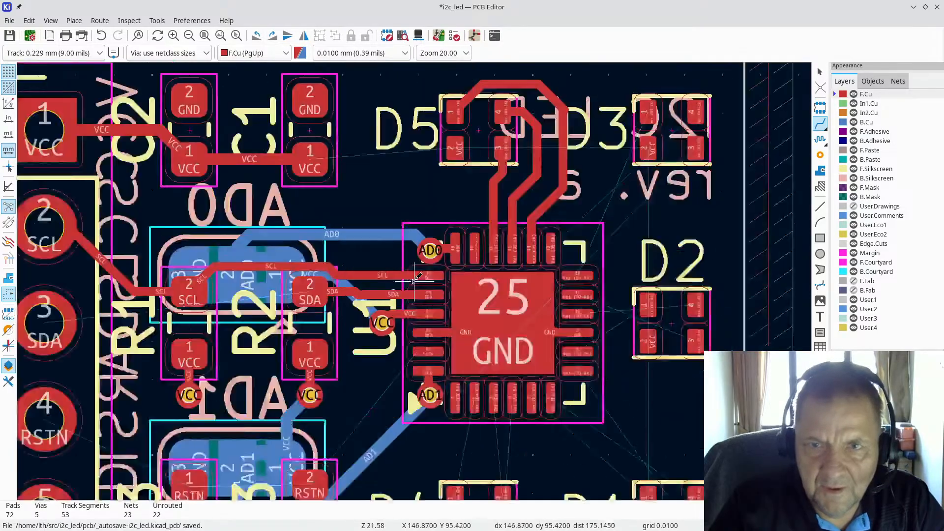
pyautogui.click(441, 270)
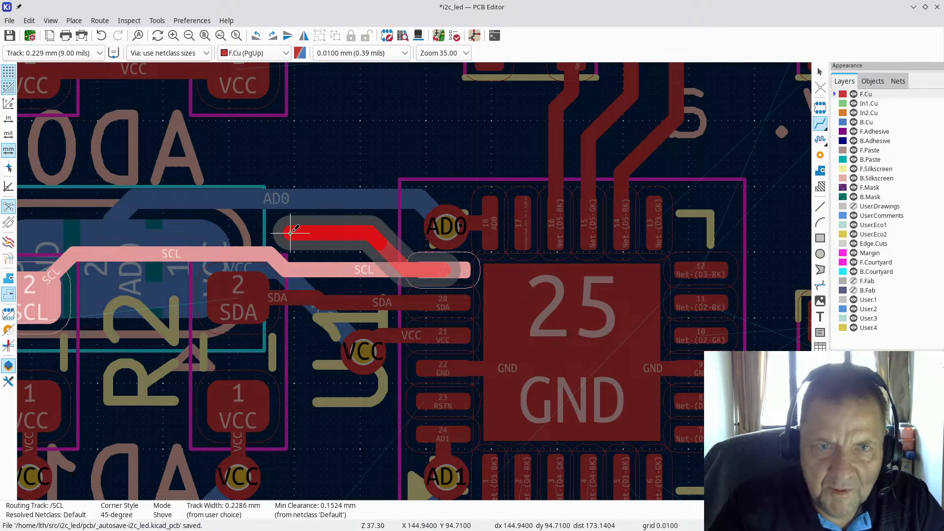
pyautogui.click(292, 232)
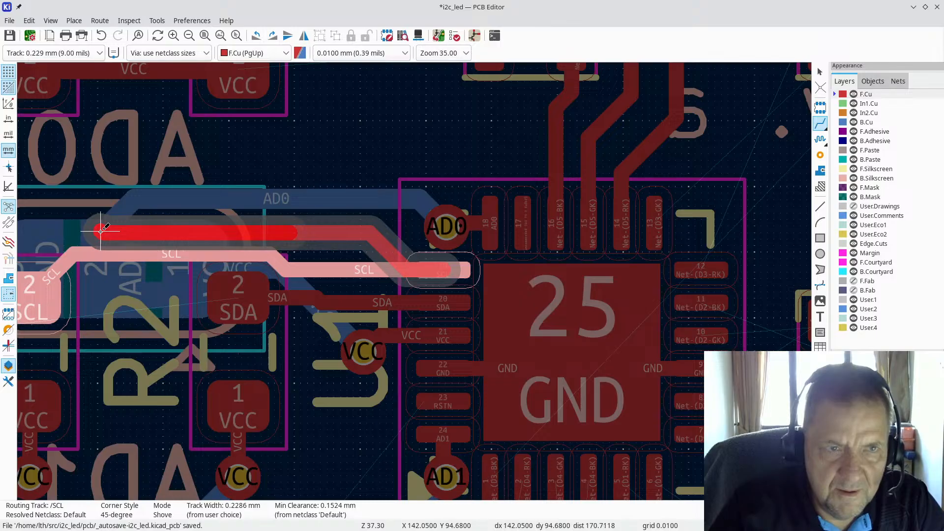
pyautogui.click(47, 282)
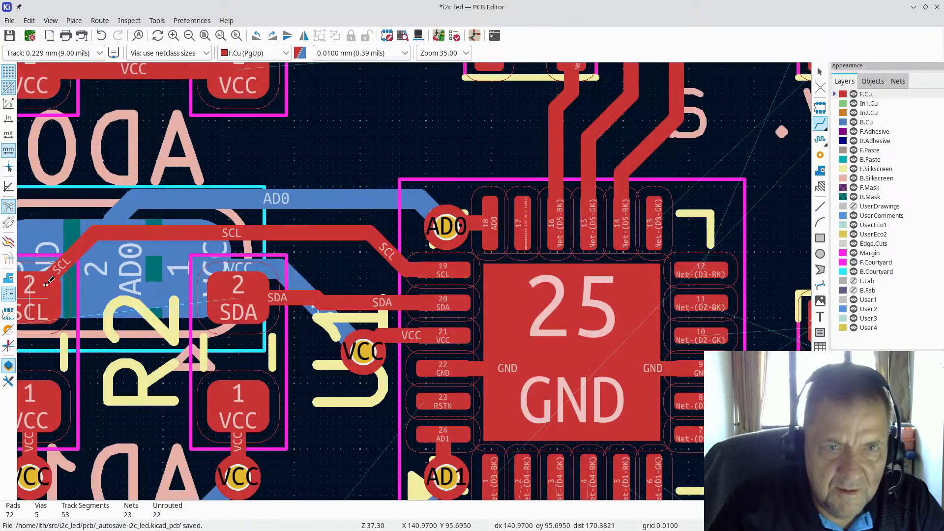
pyautogui.scroll(-2, 199, 260)
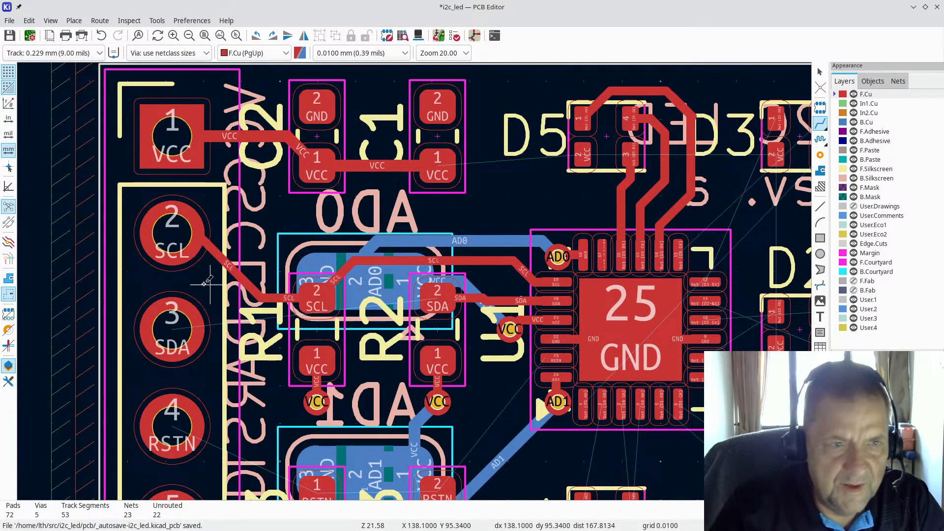
# Refill all zones while showing their filled areas, and return to outline display
pyautogui.click(15, 280)
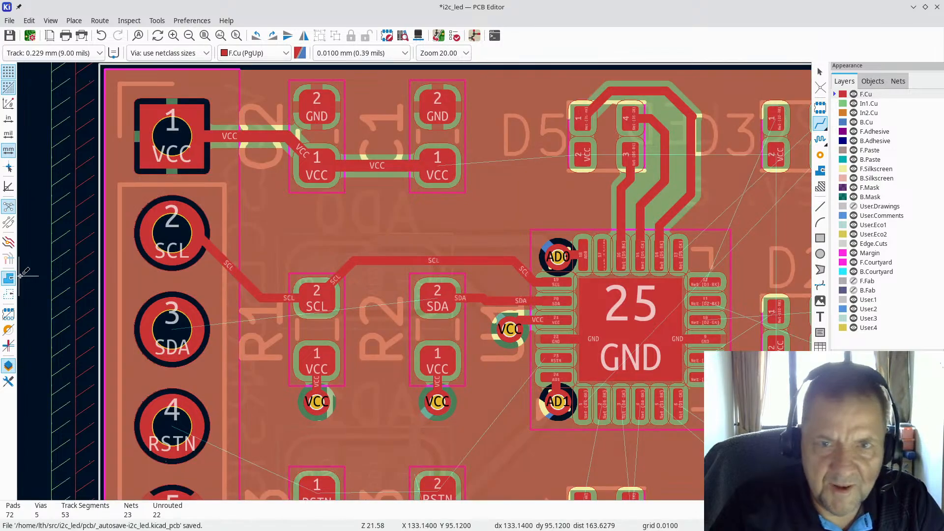
pyautogui.press('b')
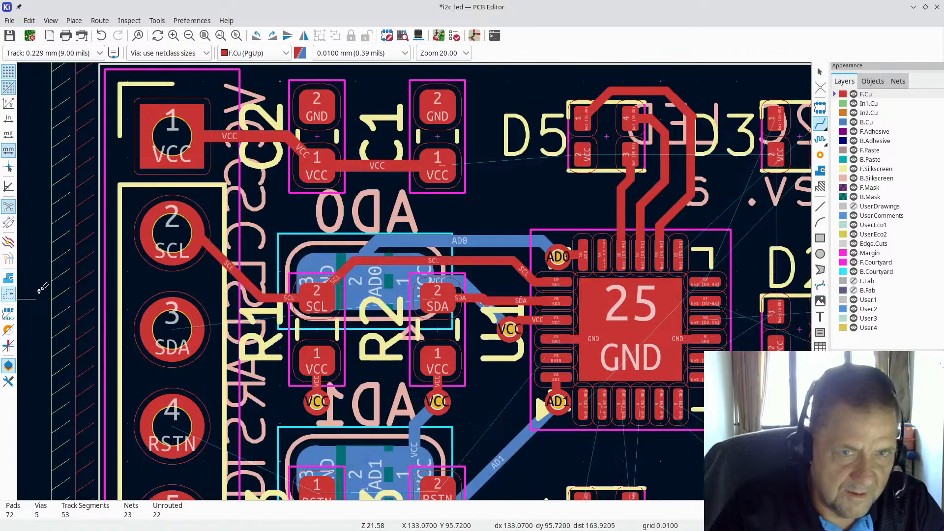
pyautogui.click(7, 294)
# Route the SDA net on F.Cu from header pin 3 to R2's pad 2, passing between R1's two pads
pyautogui.scroll(-1, 412, 281)
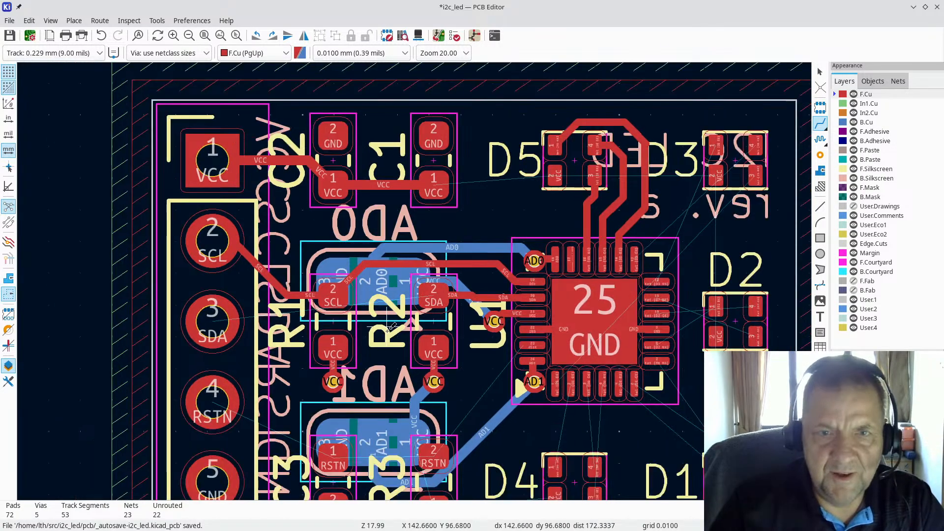
pyautogui.click(212, 316)
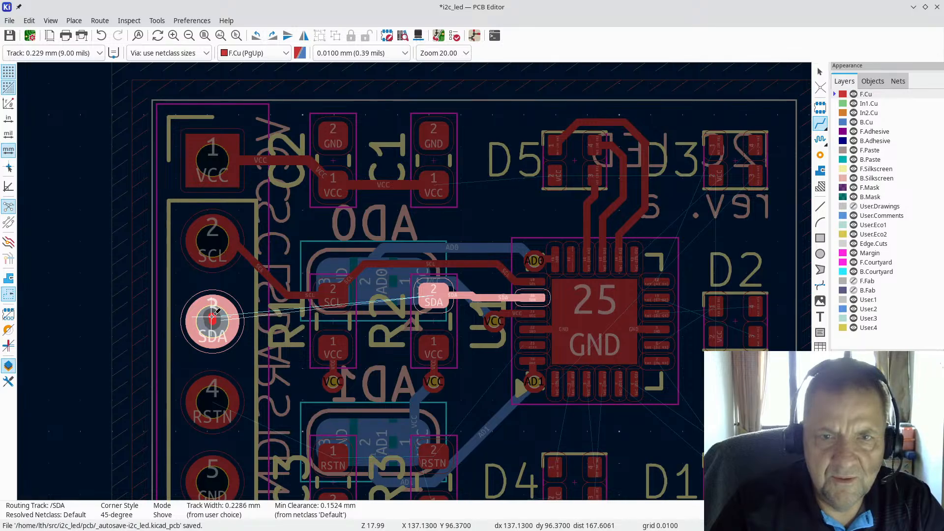
pyautogui.click(434, 295)
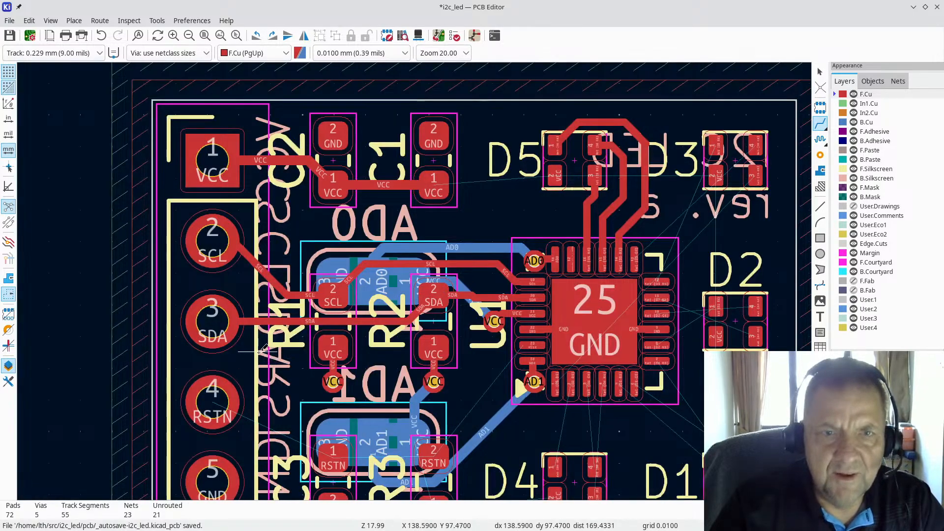
pyautogui.scroll(4, 261, 351)
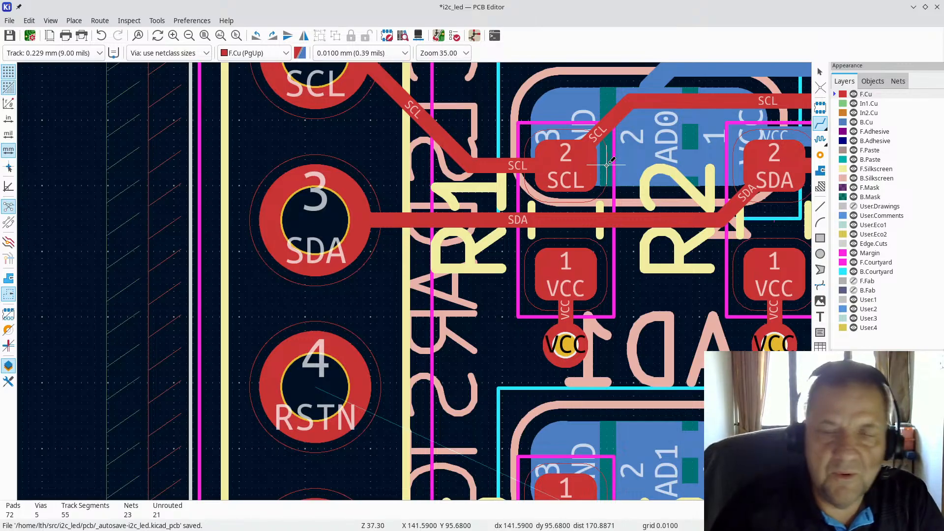
# Switch to the Brave browser window showing the I2C RGB LED Board wiki page
pyautogui.hotkey('alt', 'Tab')
pyautogui.hotkey('alt', 'Tab')
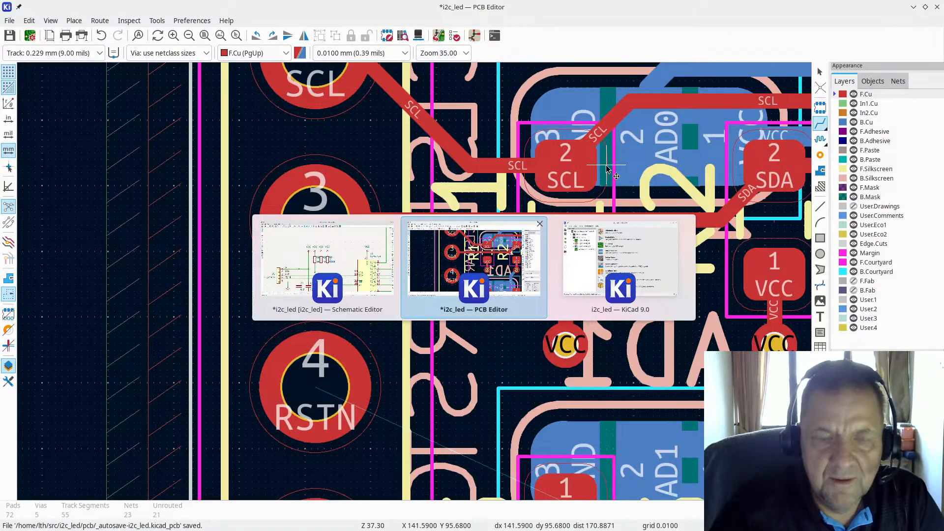
pyautogui.hotkey('alt', 'Tab')
pyautogui.hotkey('alt', 'Tab')
pyautogui.hotkey('alt', 'Tab')
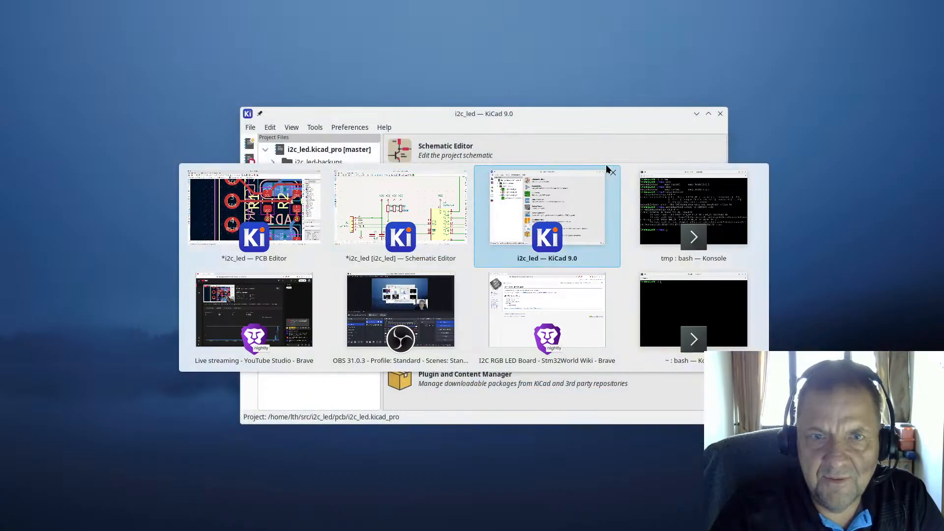
pyautogui.hotkey('alt', 'Tab')
pyautogui.hotkey('alt', 'Tab')
pyautogui.hotkey('alt', 'Tab')
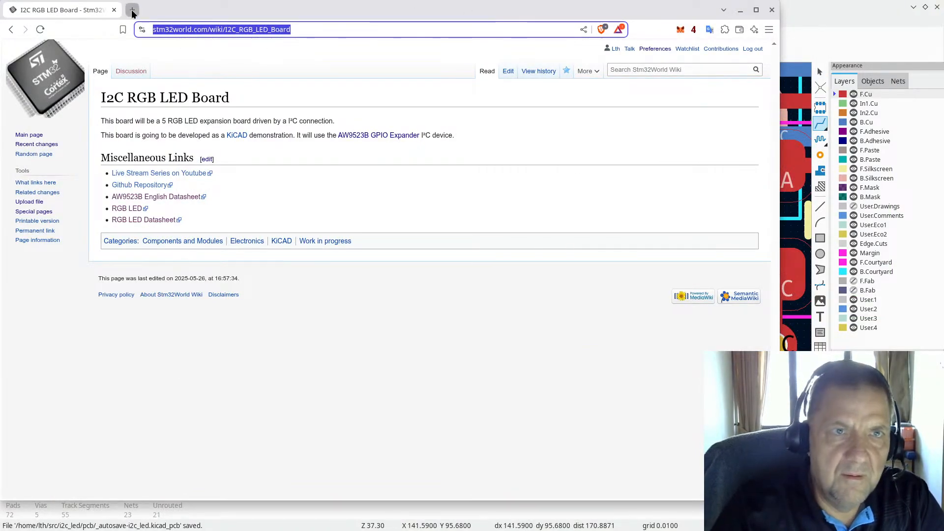
# Search the web for "pcb via" in a new browser tab and look through the image results
pyautogui.click(131, 10)
pyautogui.write('via')
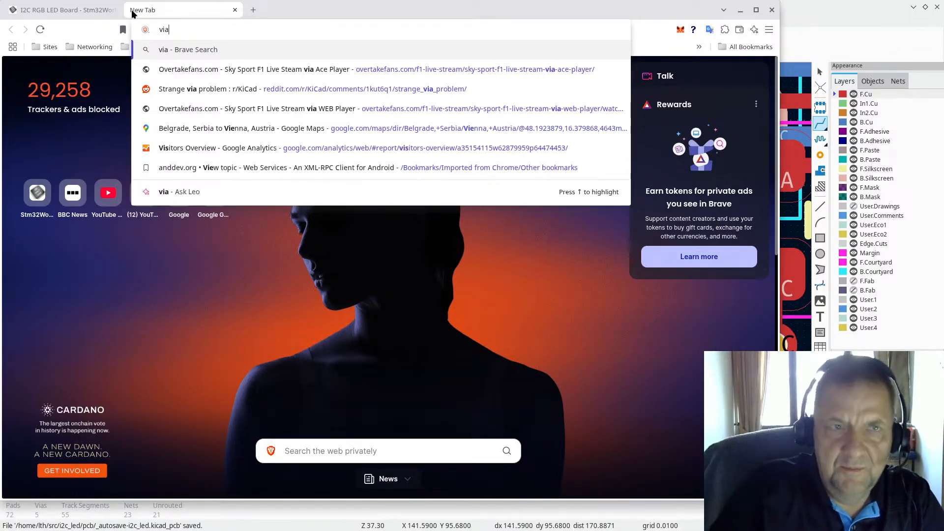
pyautogui.press('BackSpace')
pyautogui.press('BackSpace')
pyautogui.press('BackSpace')
pyautogui.write('pcb via')
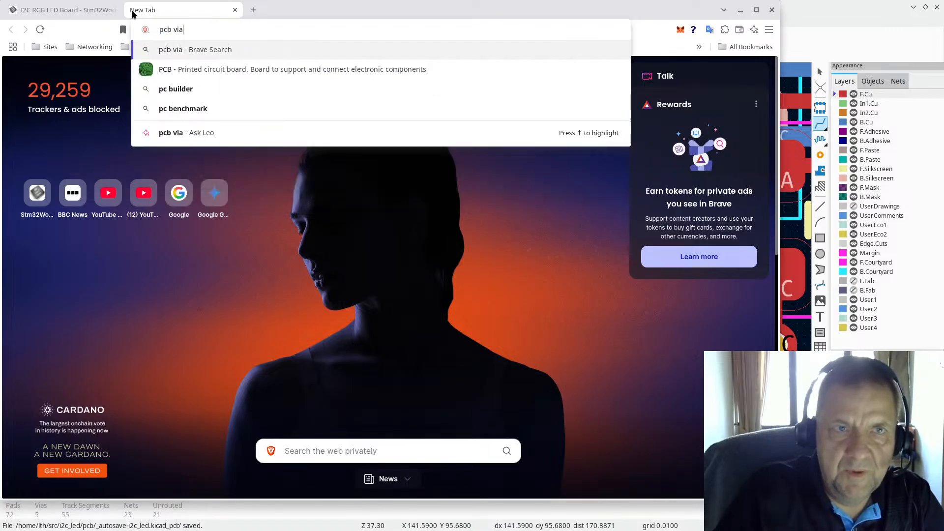
pyautogui.press('Return')
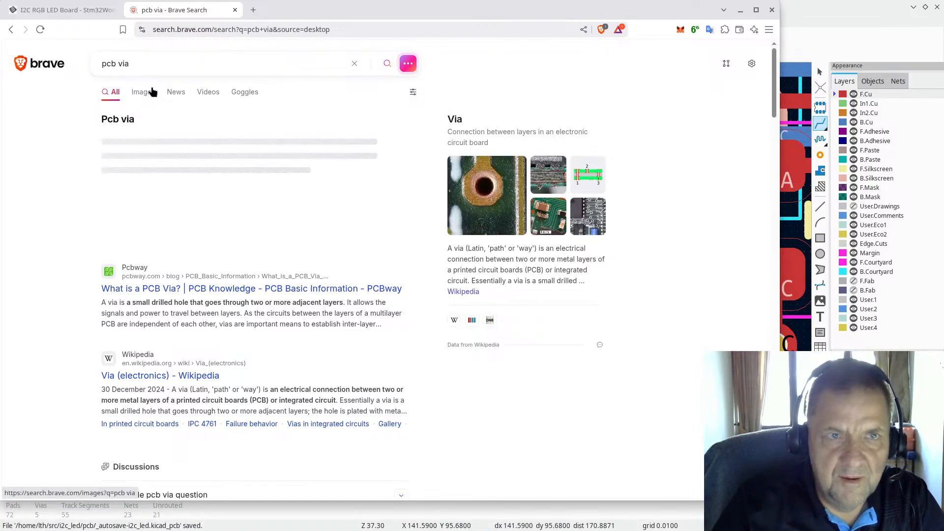
pyautogui.click(150, 91)
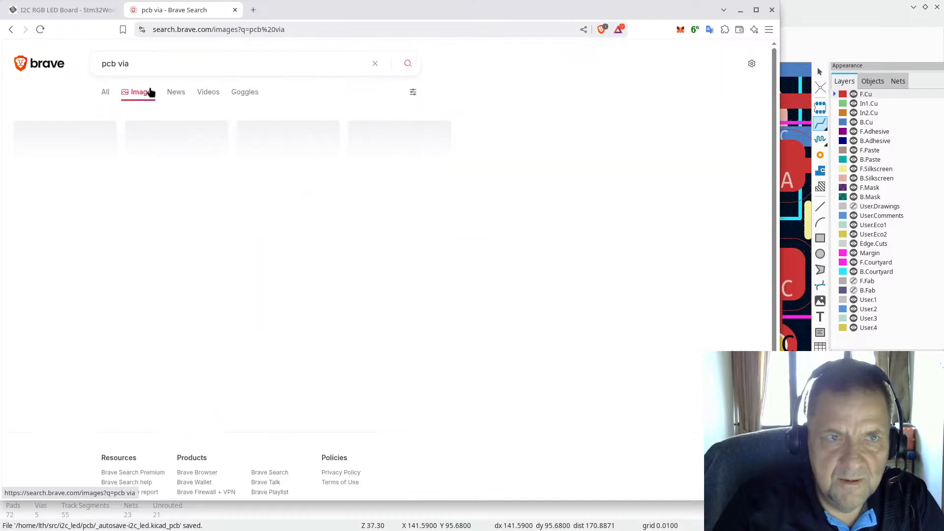
pyautogui.scroll(-12, 220, 310)
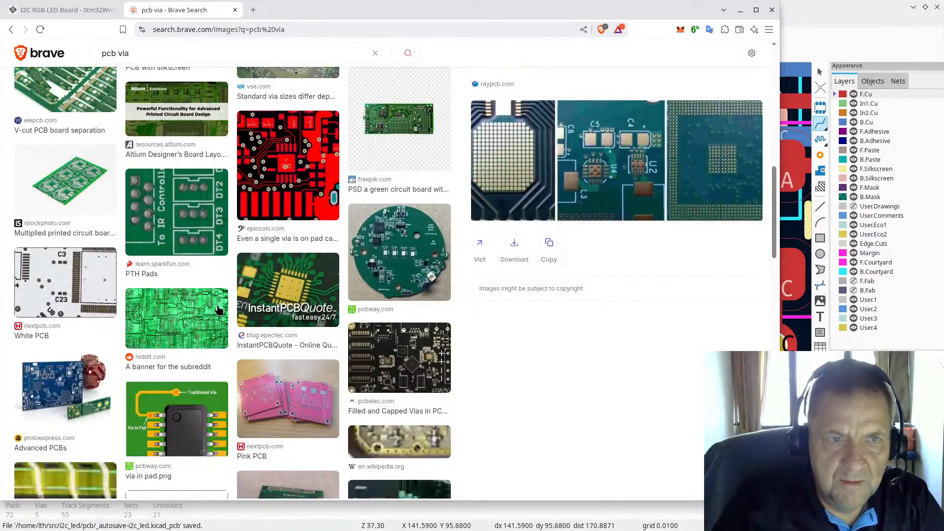
pyautogui.scroll(12, 220, 310)
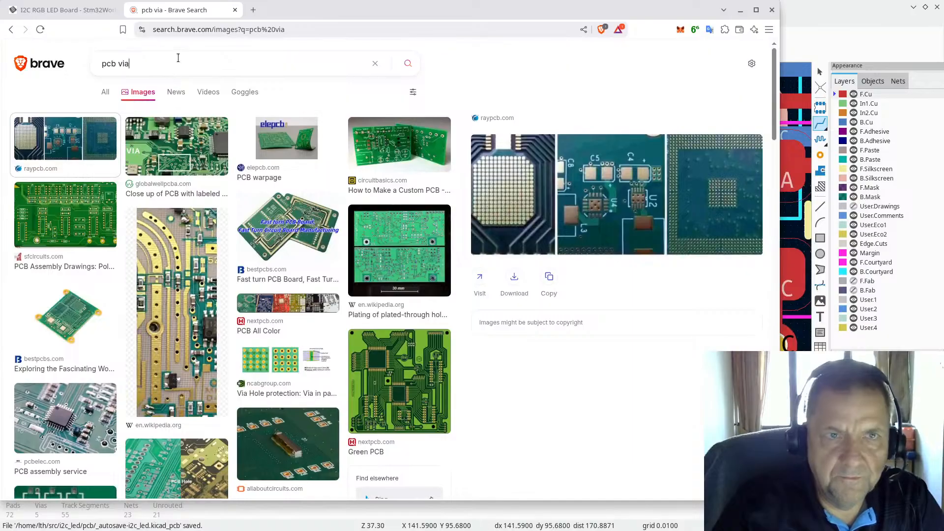
# Search the images for "pcb via layers" and enlarge the 4 Layer Flexile PCB Stack up diagram
pyautogui.write('layers')
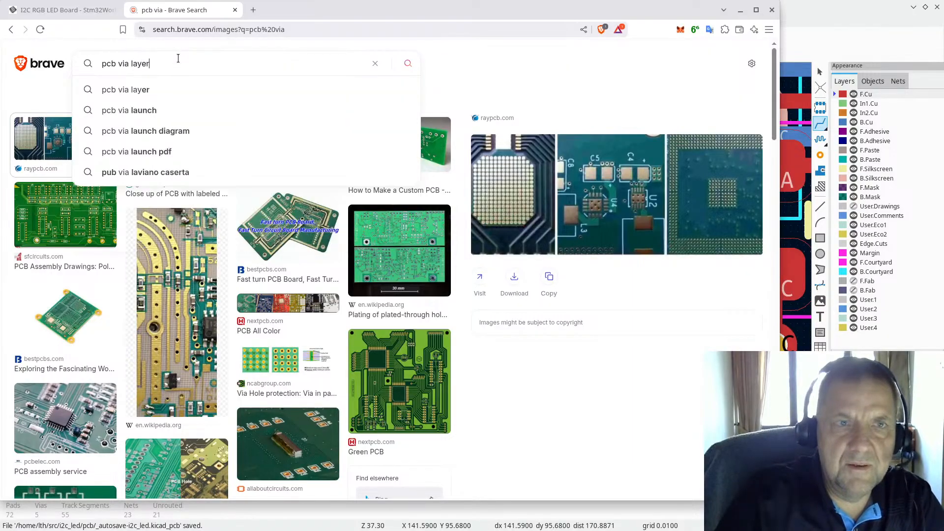
pyautogui.press('Return')
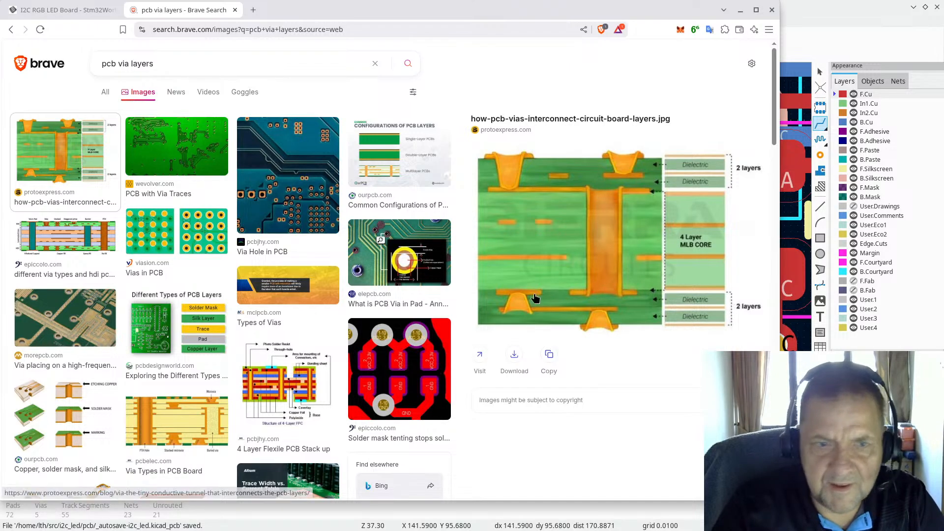
pyautogui.scroll(-3, 265, 275)
pyautogui.click(265, 273)
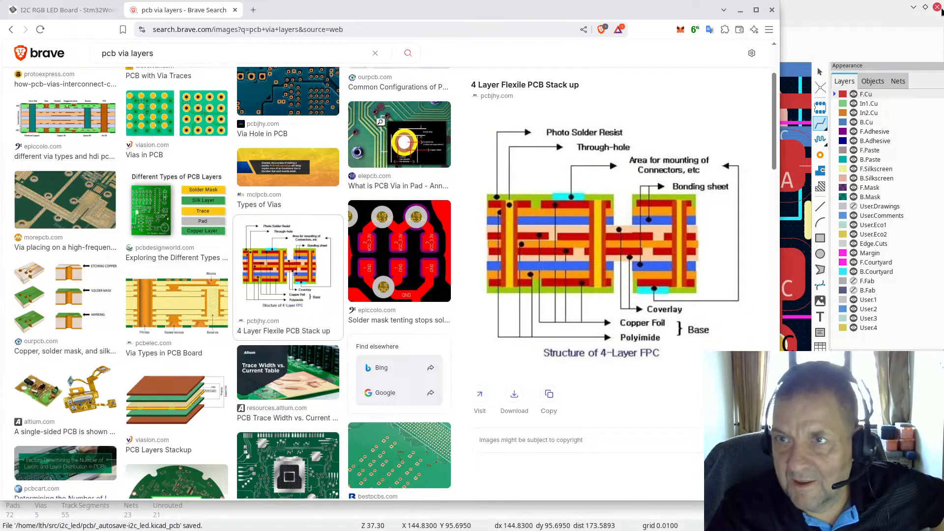
# Switch back to the KiCad PCB Editor and display the filled zones around the VCC via below R1
pyautogui.click(740, 11)
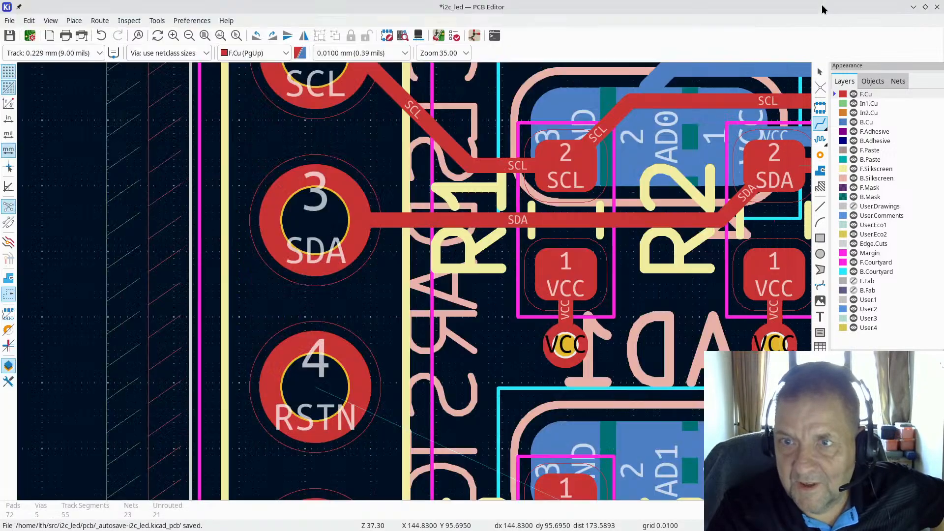
pyautogui.scroll(-2, 563, 347)
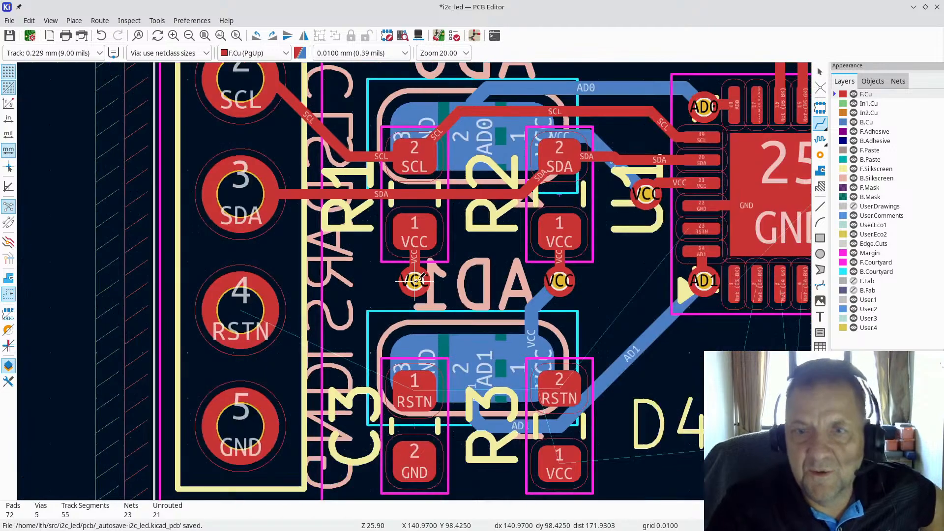
pyautogui.scroll(3, 408, 275)
pyautogui.scroll(3, 401, 277)
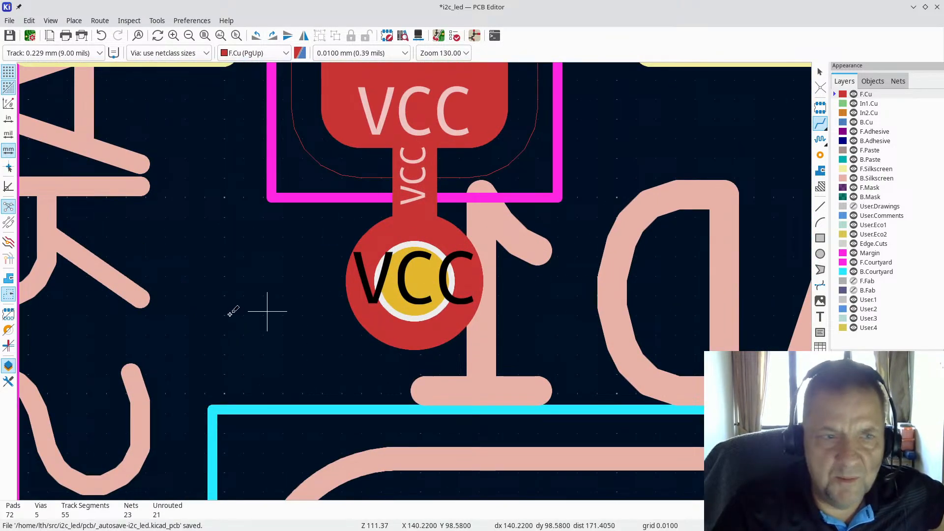
pyautogui.click(6, 282)
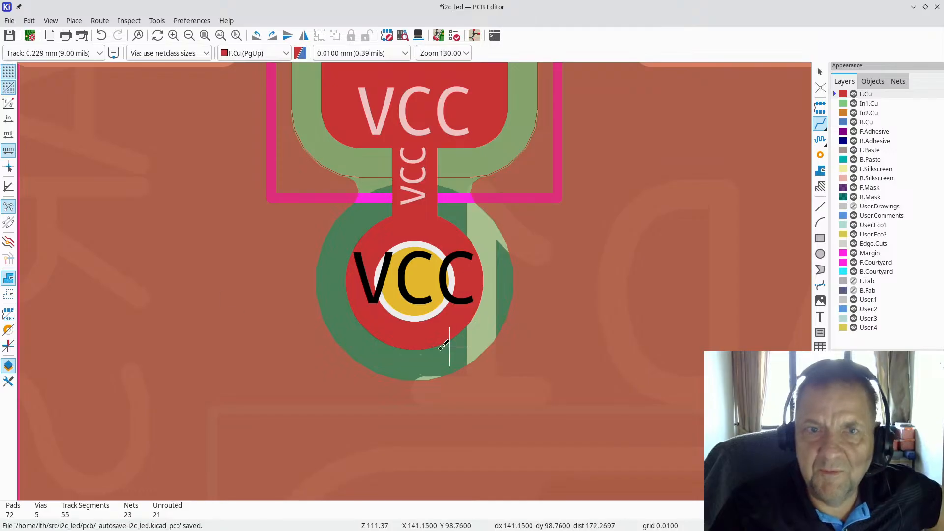
pyautogui.scroll(-3, 415, 257)
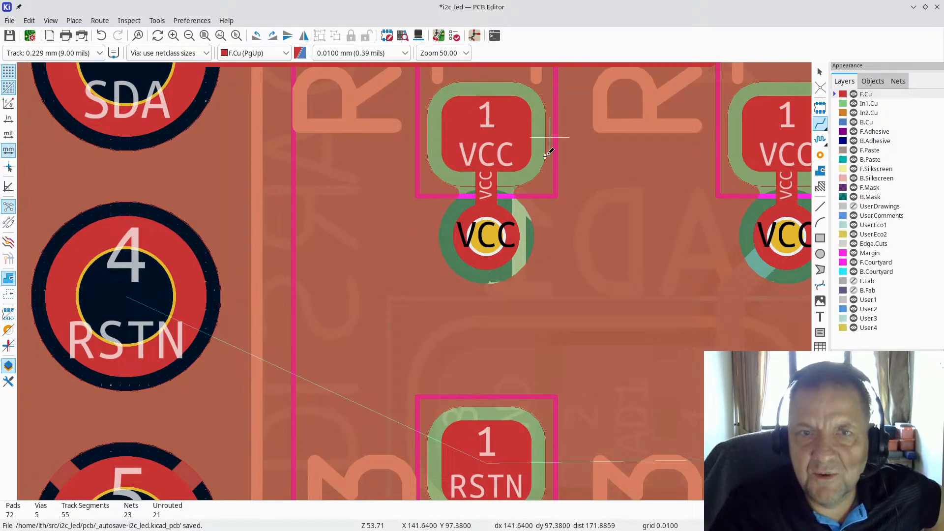
# Examine the VCC via below R1 and the header pads against the filled zones on B.Cu and In1.Cu
pyautogui.click(869, 124)
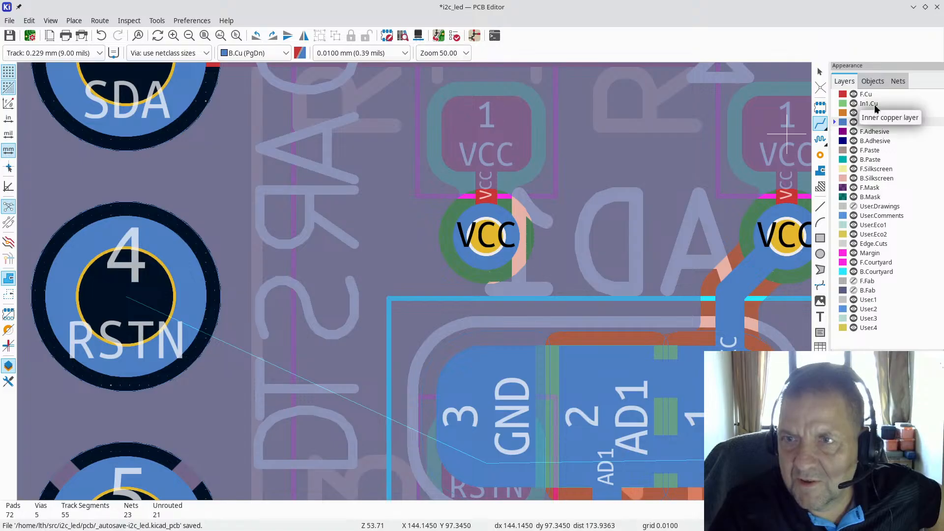
pyautogui.click(905, 105)
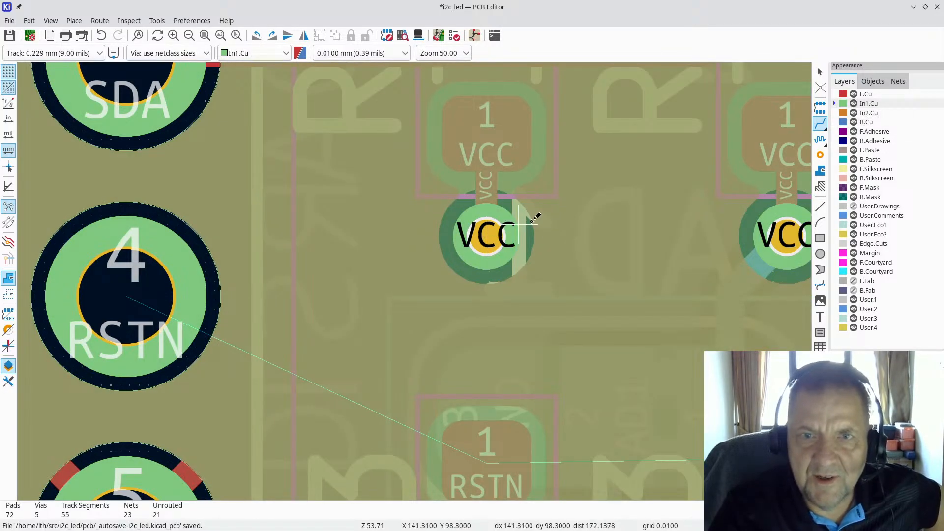
pyautogui.scroll(2, 536, 220)
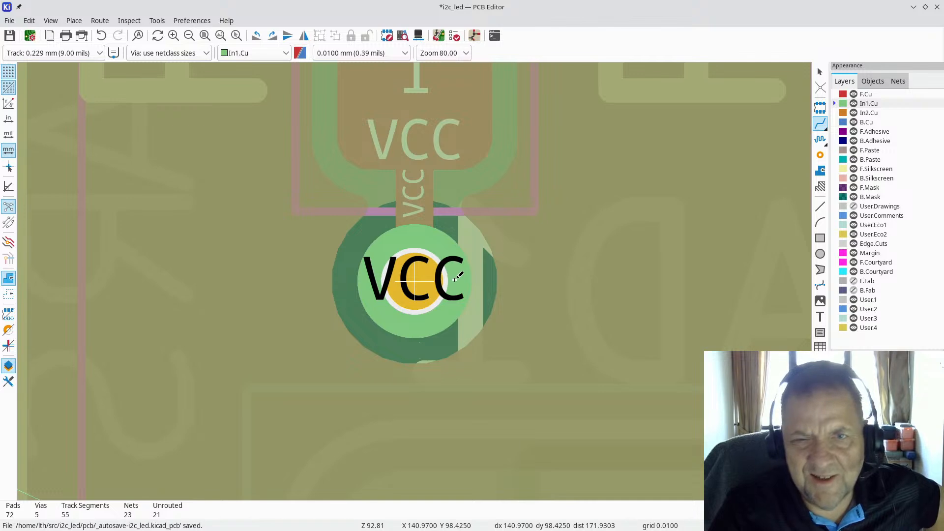
pyautogui.scroll(-2, 418, 278)
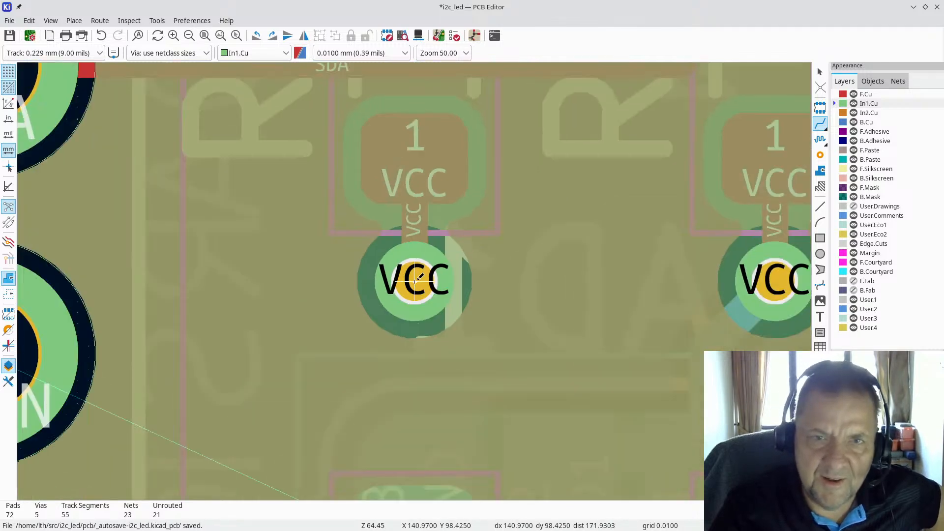
pyautogui.scroll(-3, 416, 279)
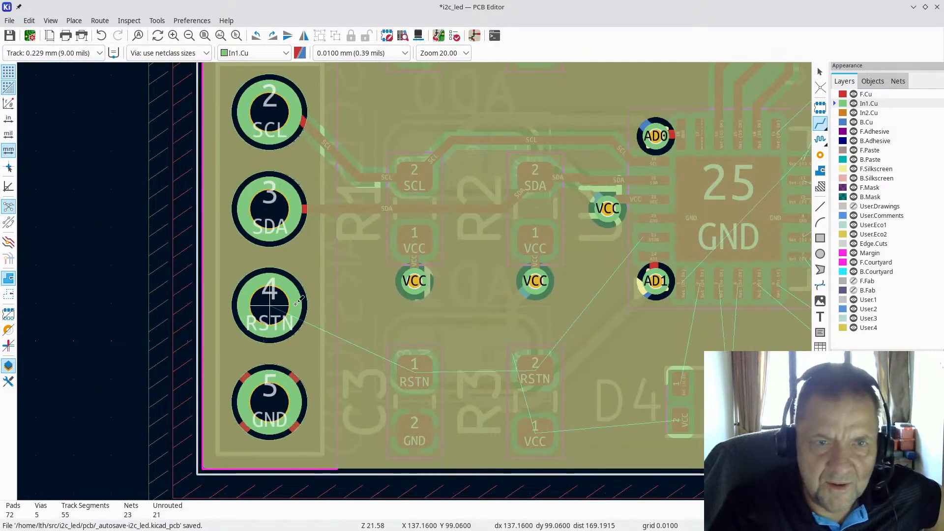
pyautogui.scroll(2, 289, 290)
pyautogui.scroll(2, 428, 275)
pyautogui.scroll(-2, 522, 214)
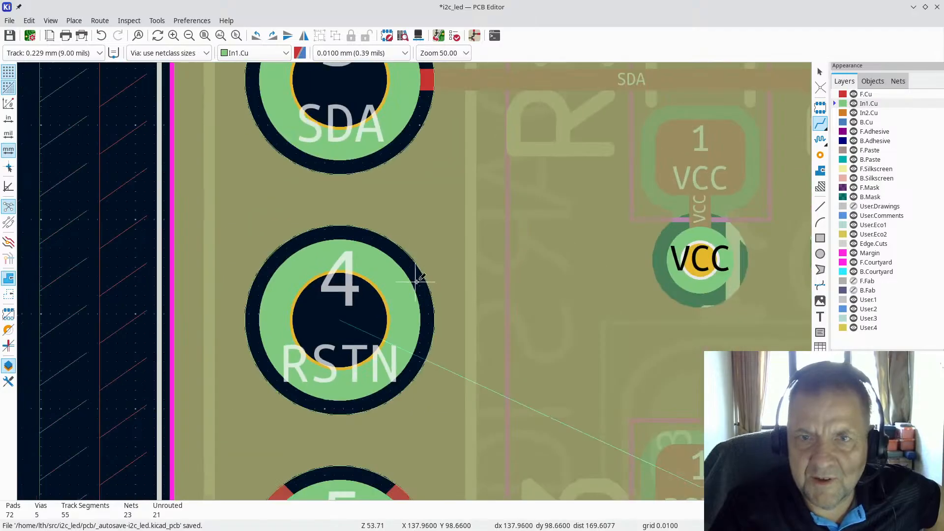
pyautogui.scroll(2, 737, 253)
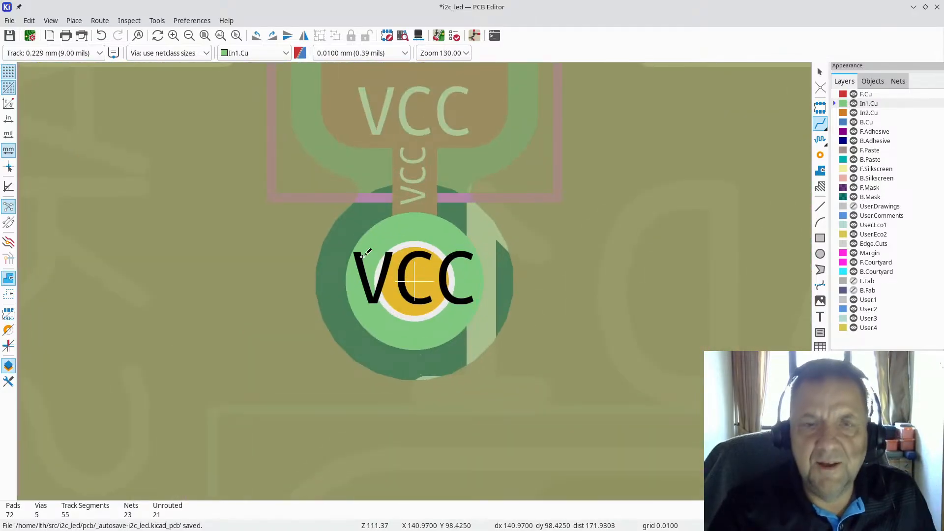
pyautogui.scroll(-1, 449, 278)
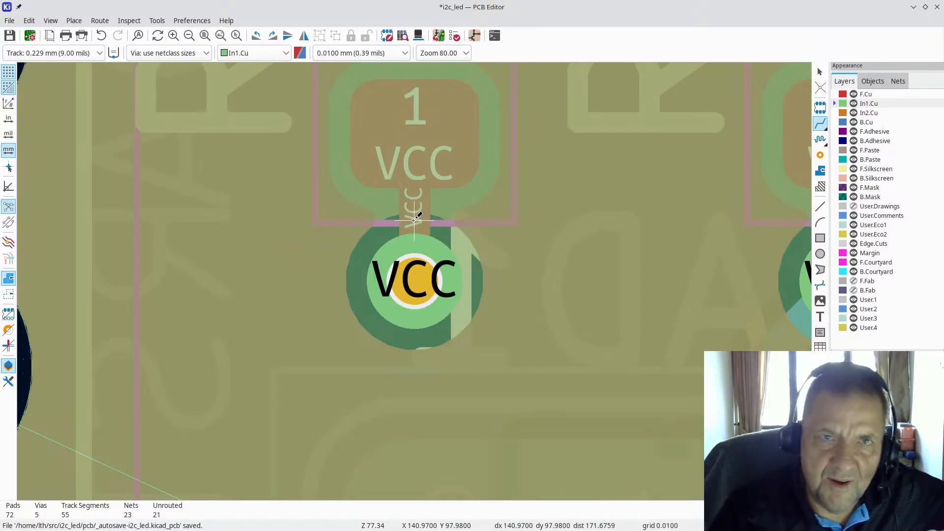
pyautogui.scroll(-8, 529, 238)
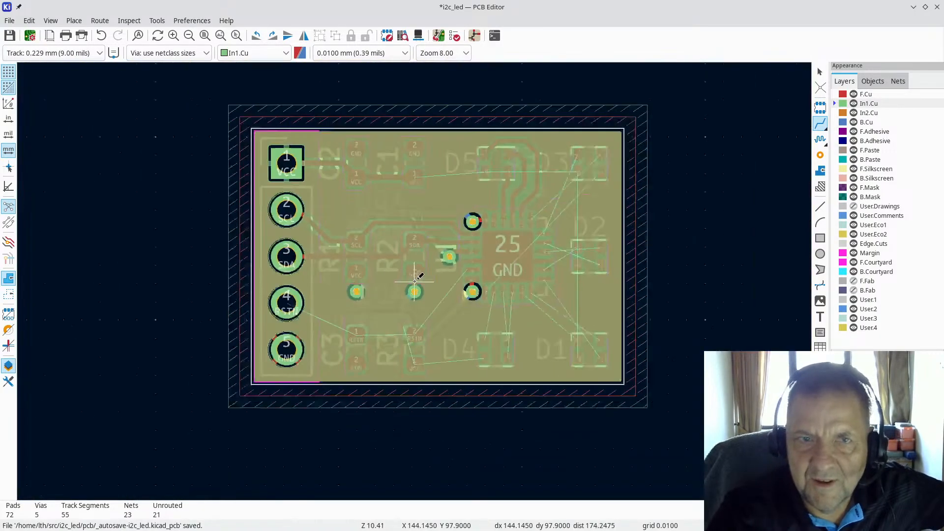
pyautogui.scroll(1, 428, 243)
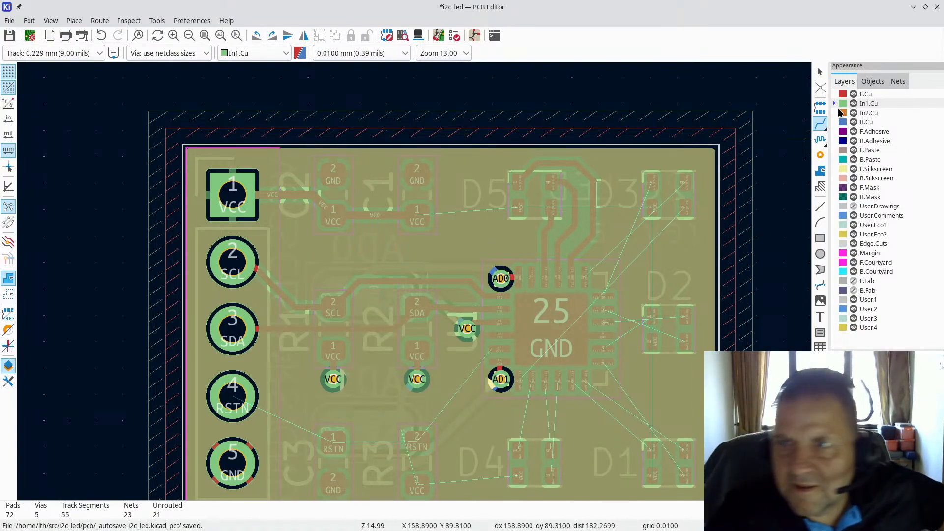
# Make F.Cu the active layer and display the zones as outlines only
pyautogui.click(868, 94)
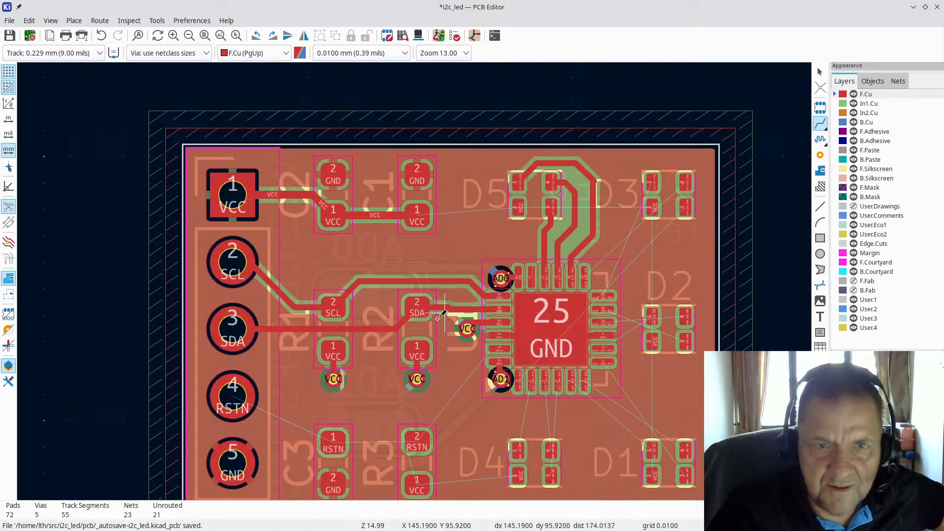
pyautogui.scroll(-2, 438, 318)
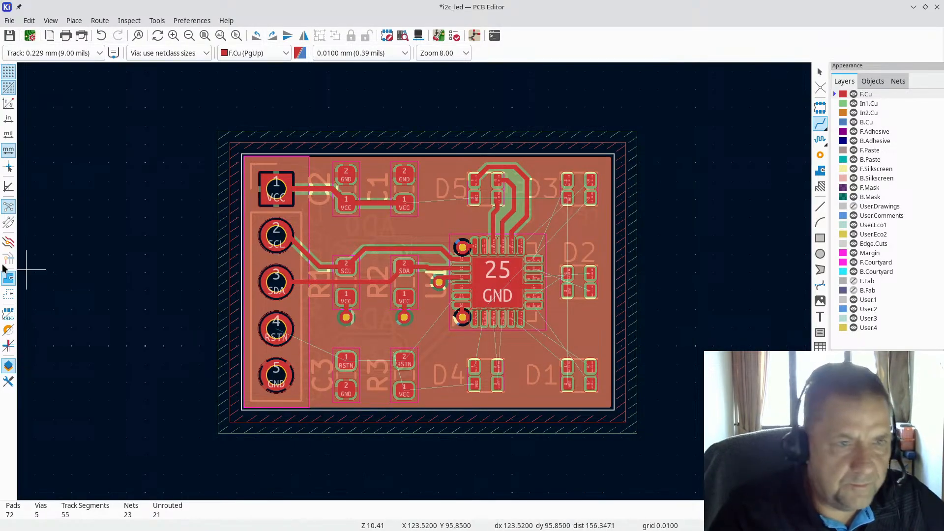
pyautogui.click(8, 295)
# Route the RSTN net on F.Cu from header pin 4 to C3's pad 1 and on to R3's pad 2
pyautogui.scroll(2, 189, 465)
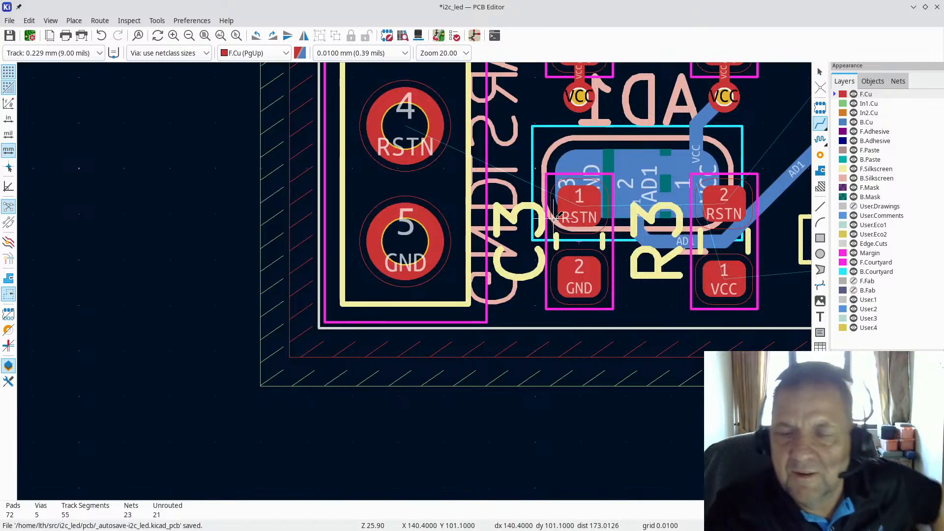
pyautogui.scroll(-2, 554, 217)
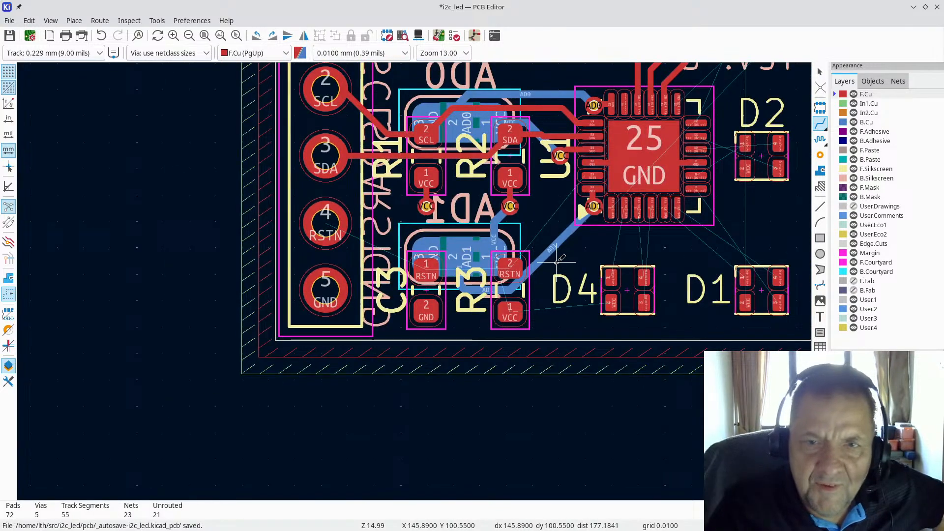
pyautogui.scroll(-3, 431, 253)
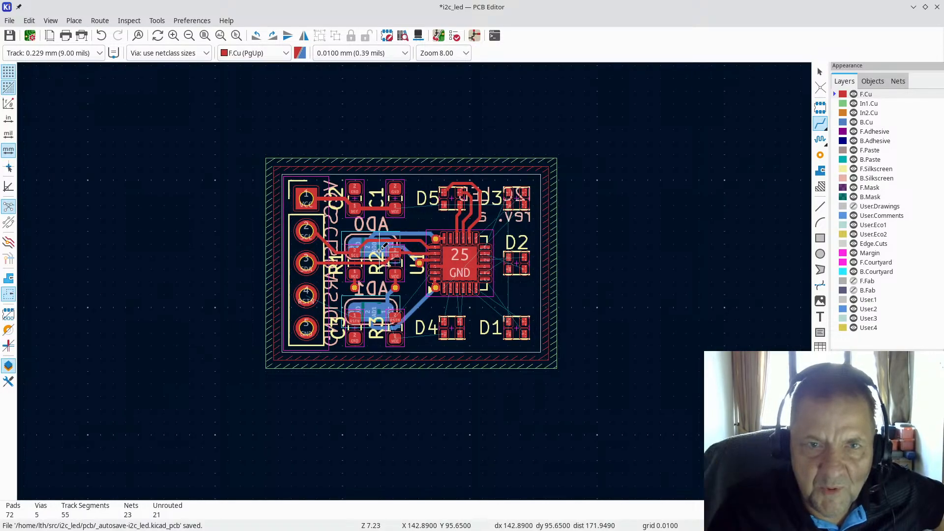
pyautogui.scroll(3, 407, 283)
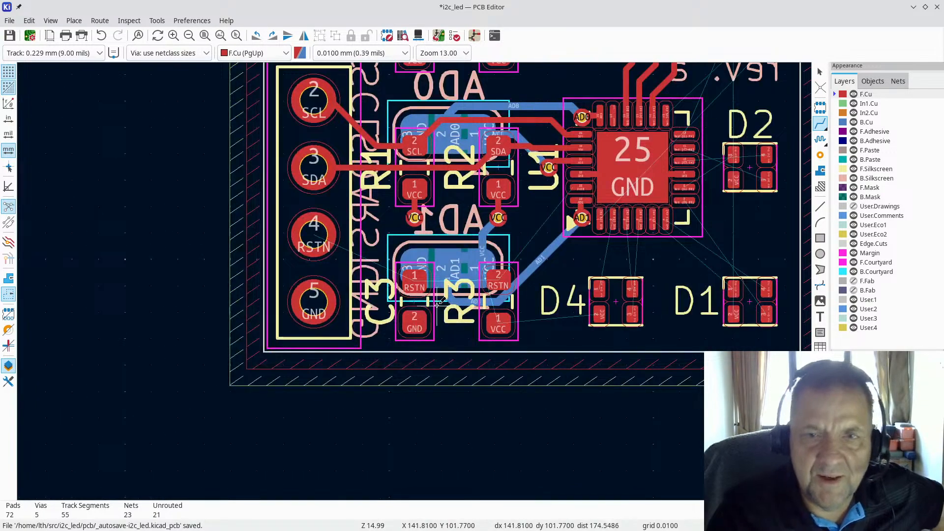
pyautogui.scroll(2, 421, 272)
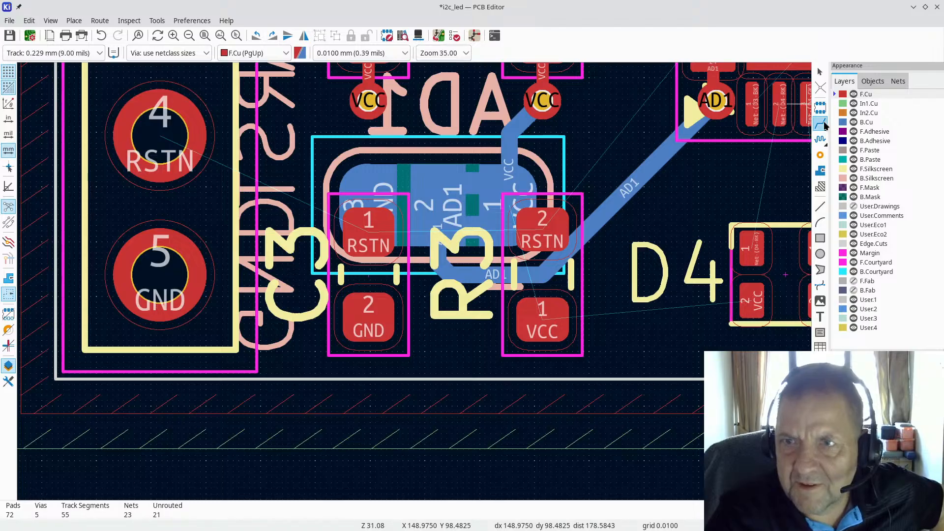
pyautogui.click(824, 125)
pyautogui.click(160, 134)
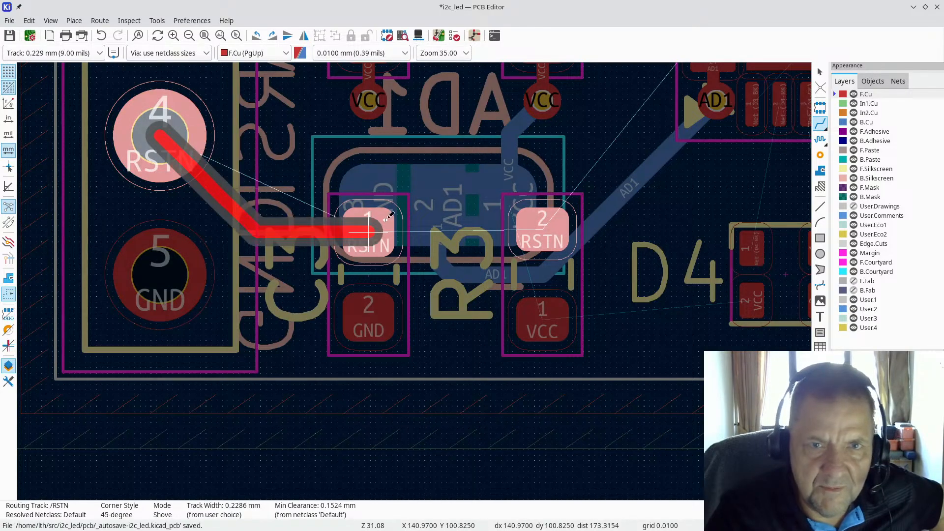
pyautogui.click(368, 227)
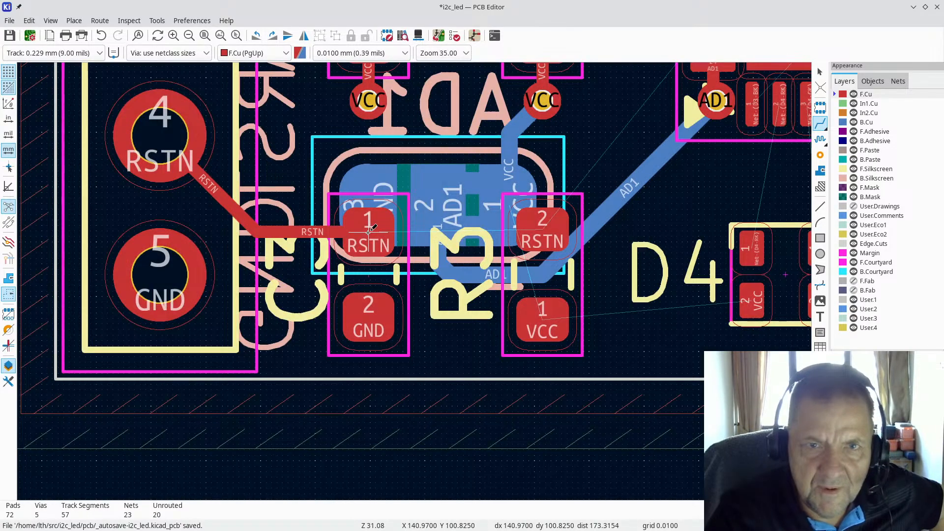
pyautogui.click(370, 229)
pyautogui.click(541, 231)
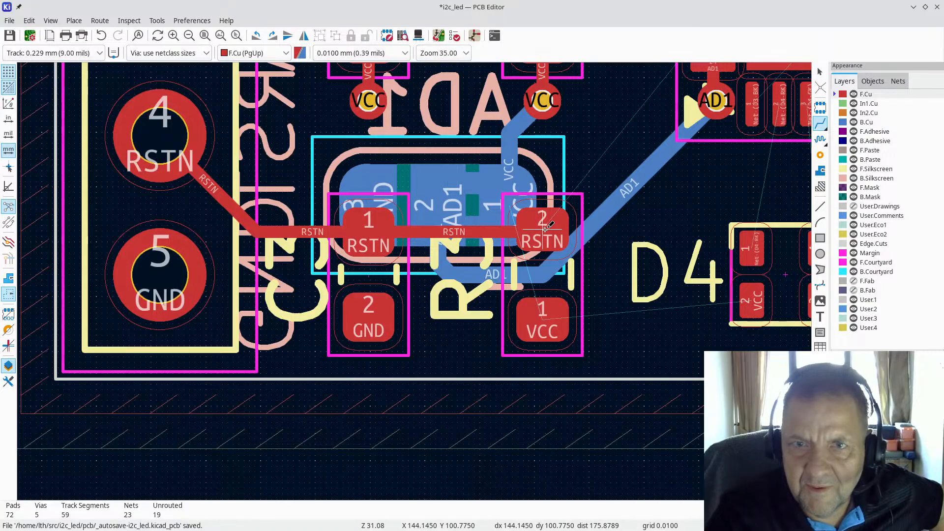
pyautogui.click(543, 229)
pyautogui.rightClick(622, 145)
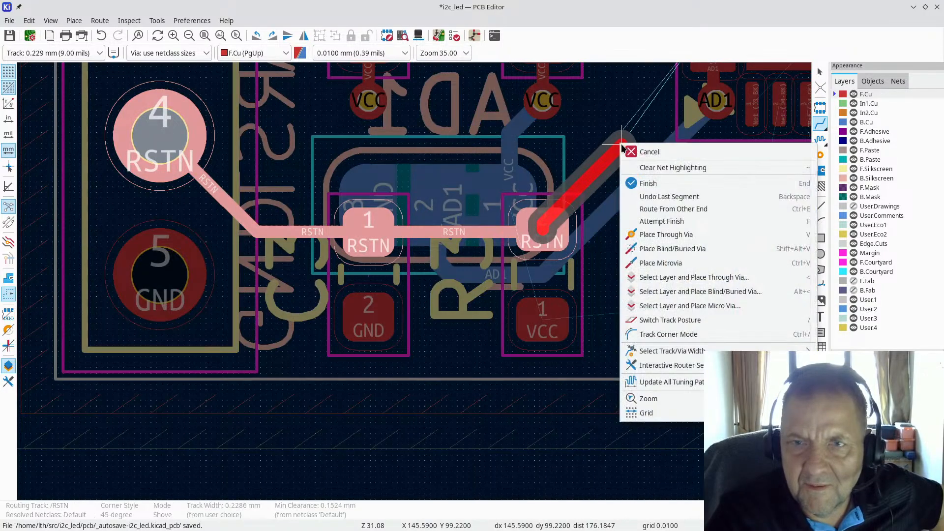
pyautogui.click(644, 151)
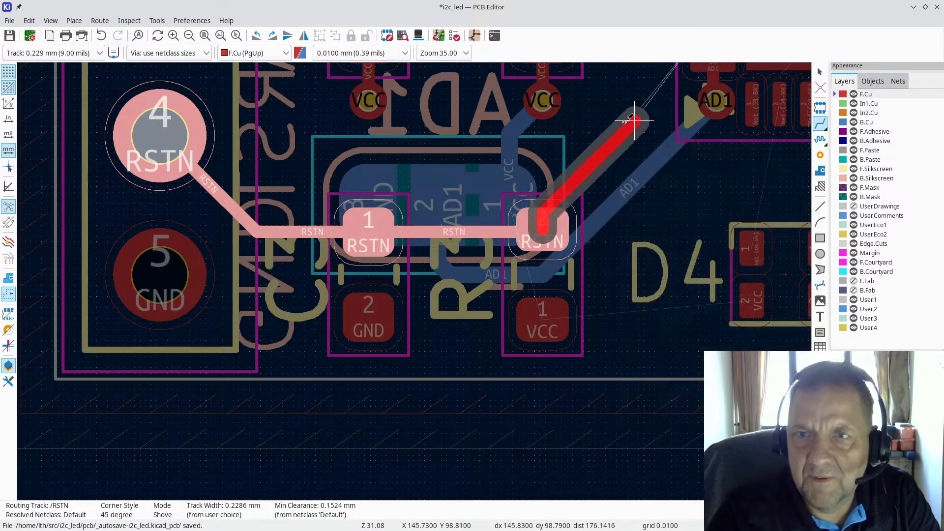
# Route the RSTN net on F.Cu from U1's pin 23 diagonally to R3's pad 2
pyautogui.scroll(-2, 634, 97)
pyautogui.scroll(4, 438, 275)
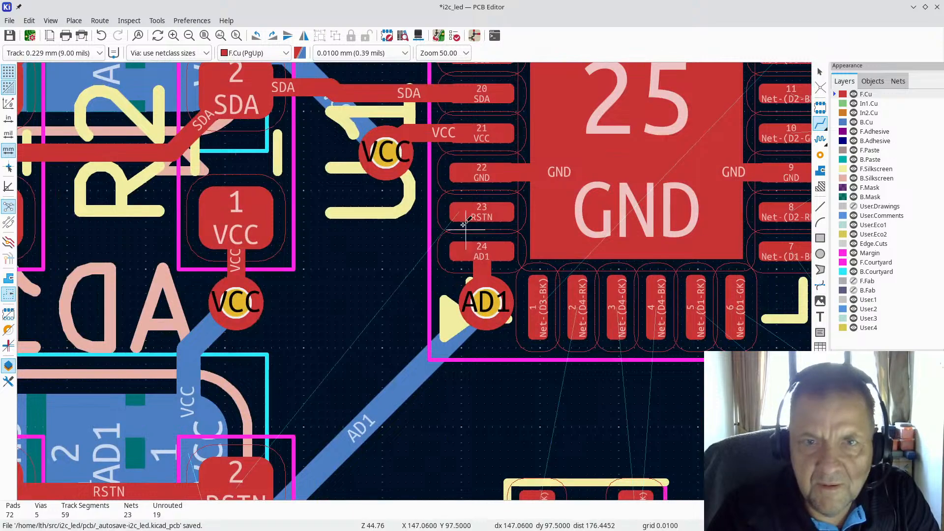
pyautogui.click(482, 213)
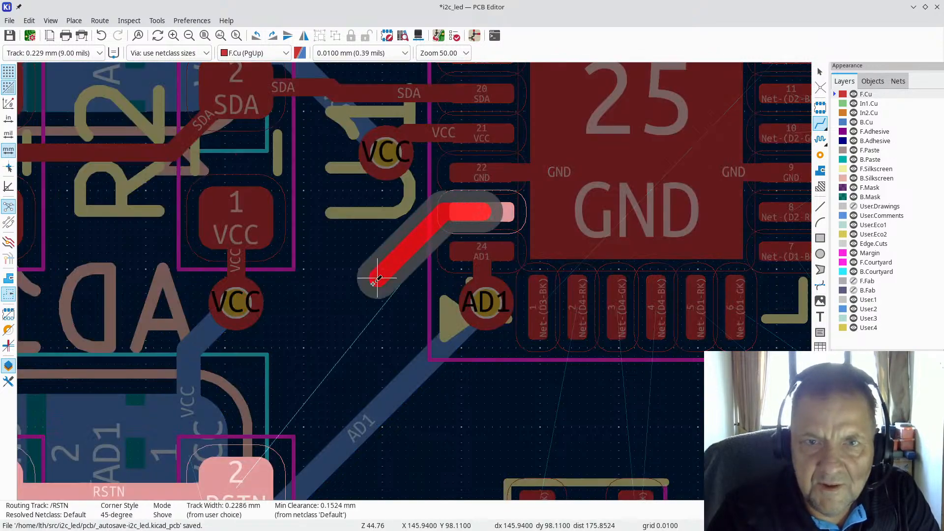
pyautogui.click(249, 480)
pyautogui.scroll(-3, 329, 324)
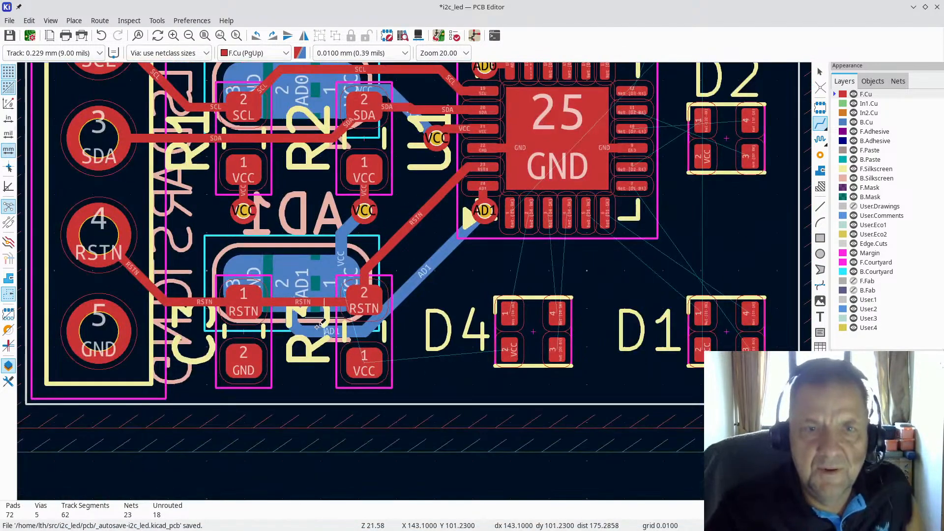
pyautogui.scroll(-2, 327, 319)
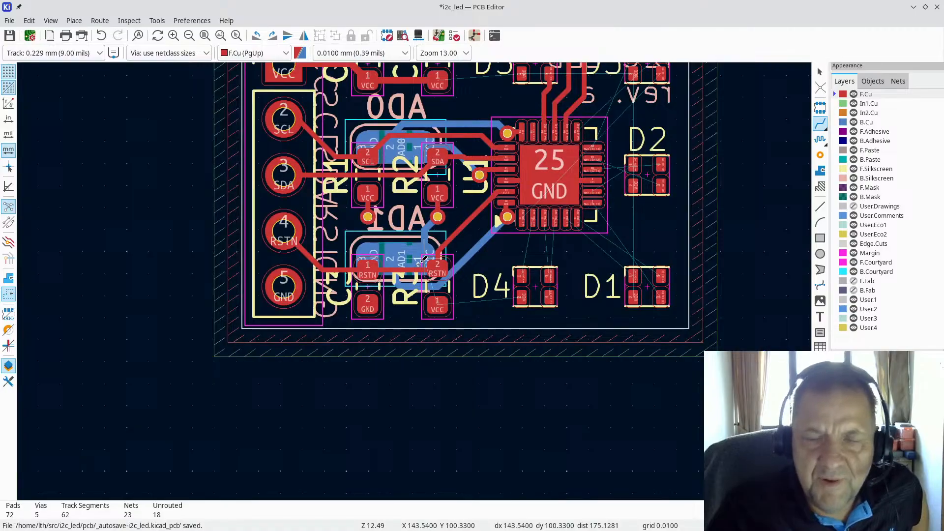
pyautogui.scroll(-1, 439, 278)
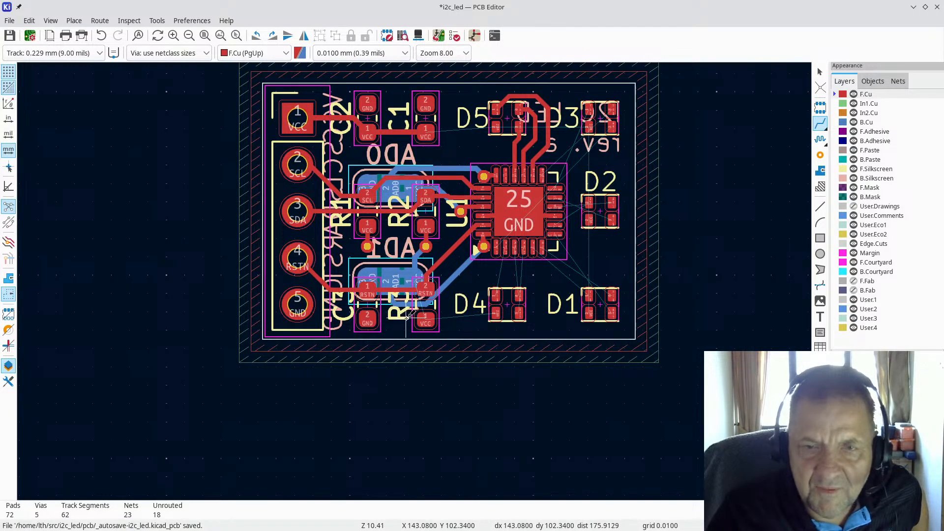
pyautogui.scroll(2, 407, 319)
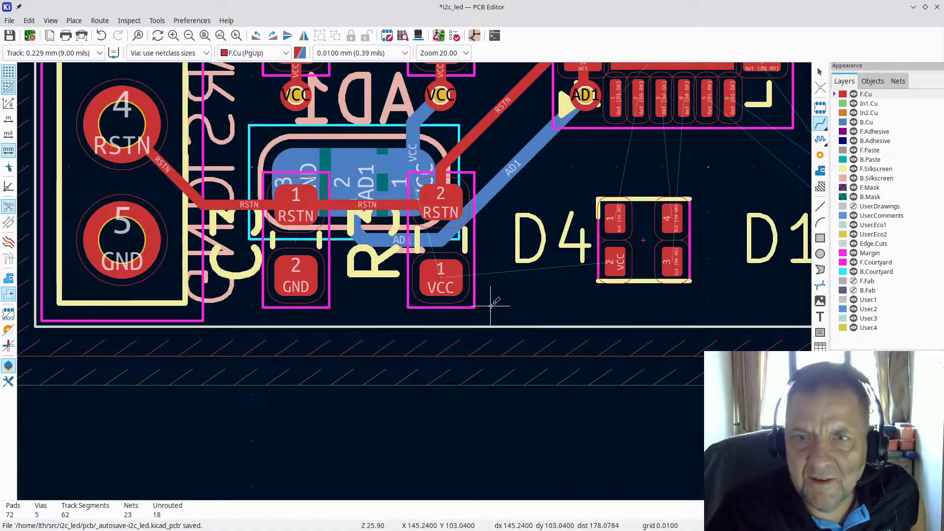
pyautogui.scroll(-1, 533, 276)
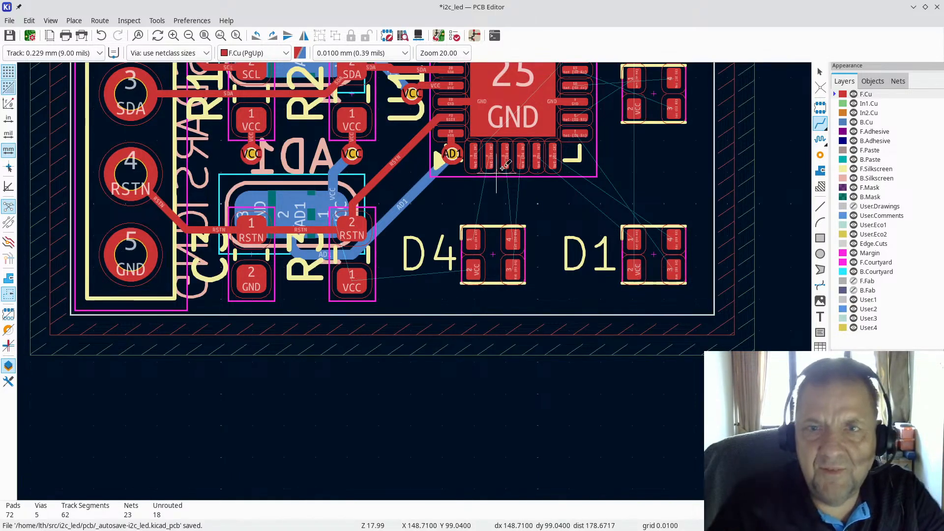
pyautogui.scroll(-2, 516, 180)
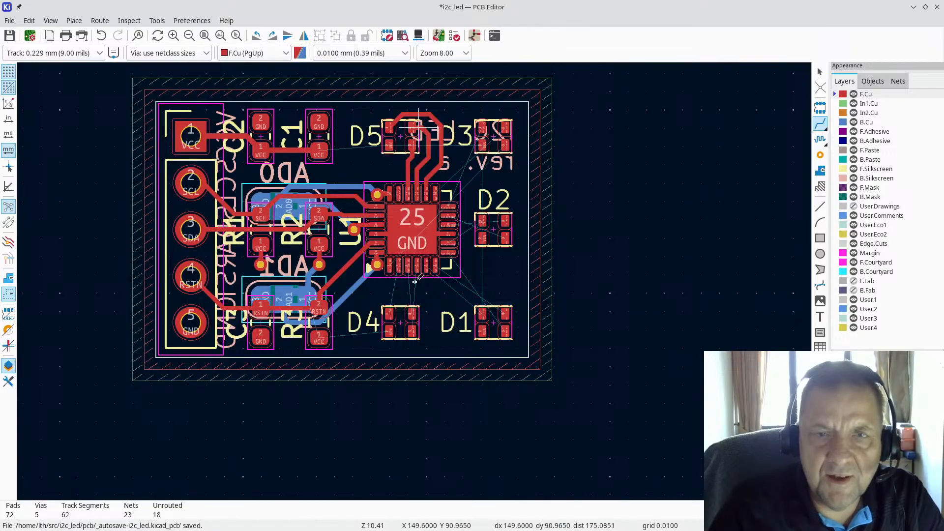
# Reroute the Net-(D5-RK) track on F.Cu from D5's pad 1 to U1's pin 14 in a wider loop around pad 4
pyautogui.scroll(6, 418, 140)
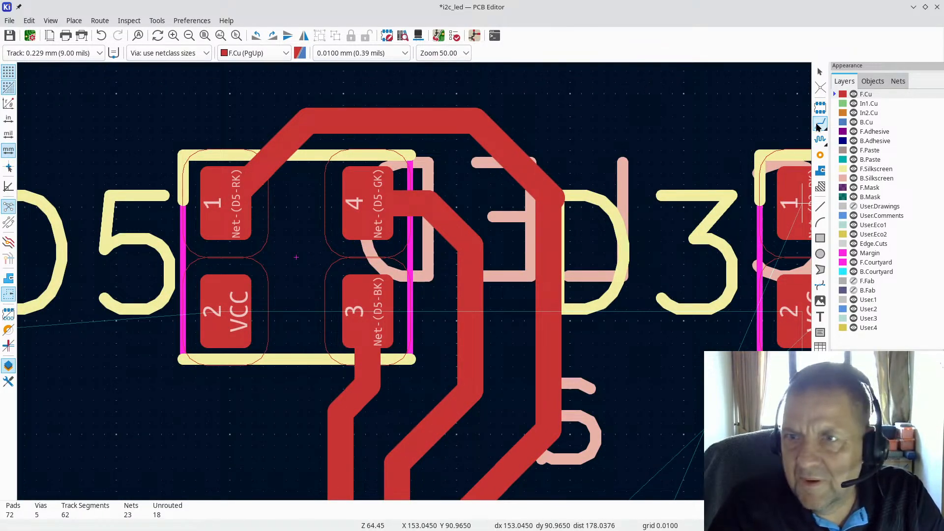
pyautogui.click(820, 124)
pyautogui.click(233, 193)
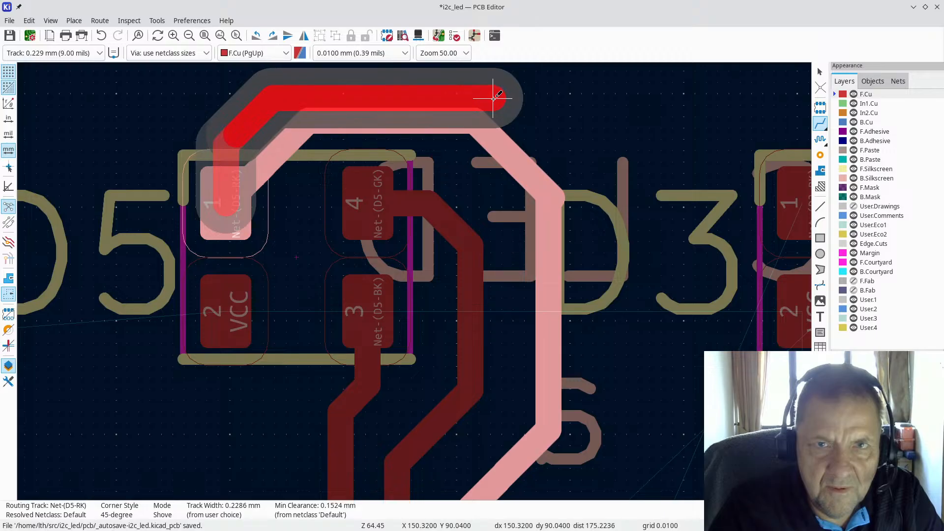
pyautogui.click(493, 98)
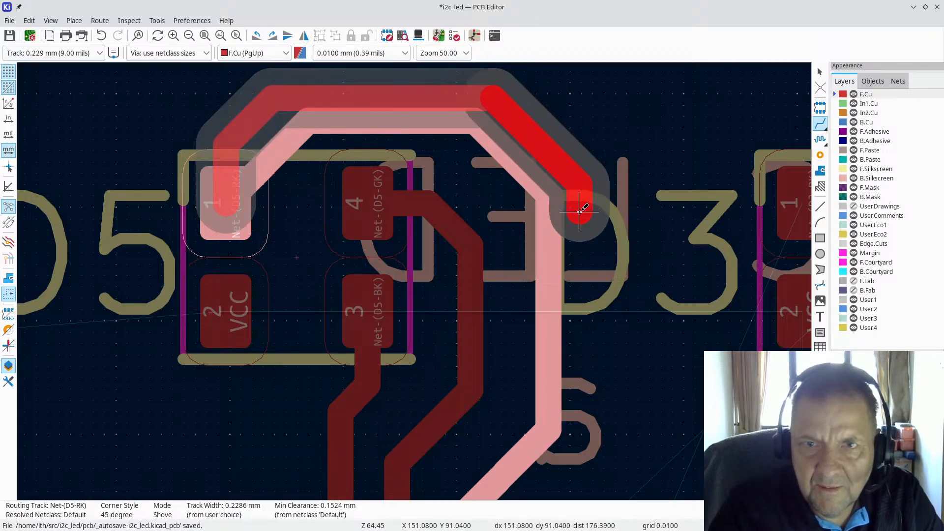
pyautogui.click(580, 211)
pyautogui.scroll(-2, 580, 445)
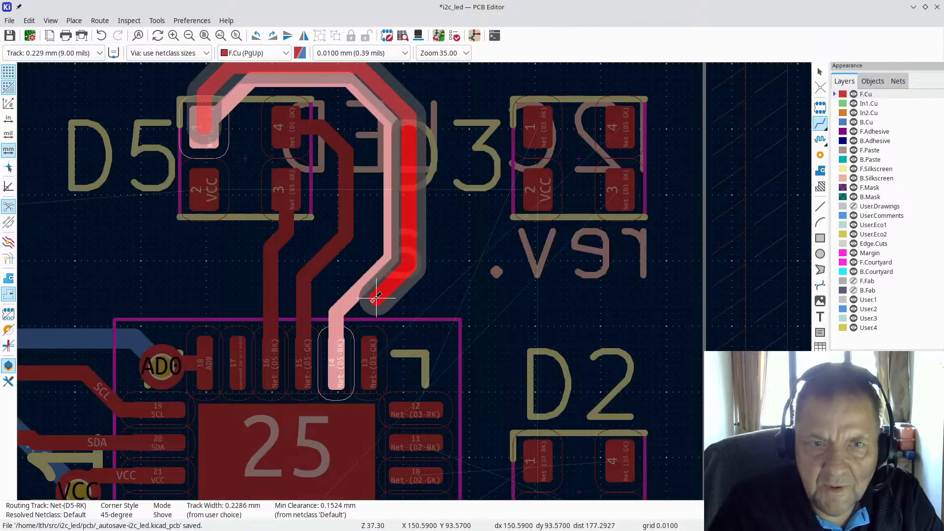
pyautogui.click(353, 305)
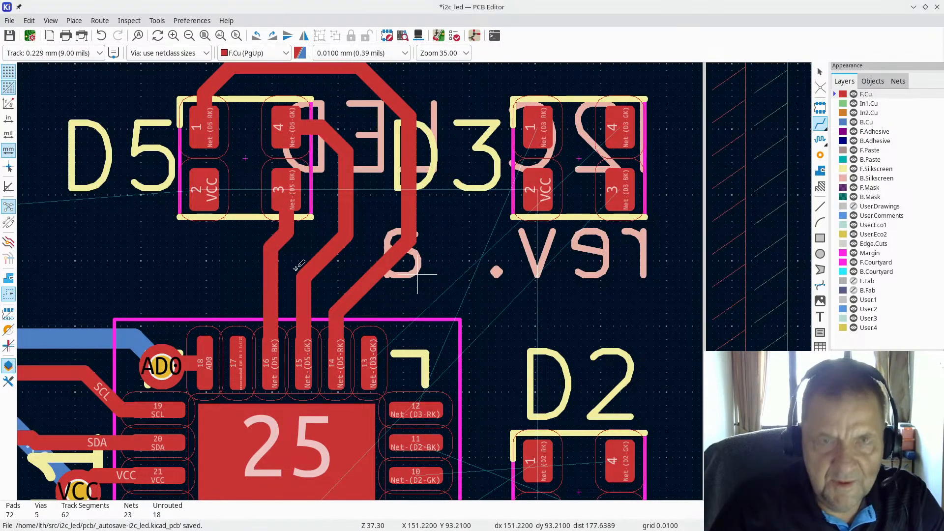
# Refill all zones, display the filled copper around the D5 tracks and return to showing zone outlines only
pyautogui.press('b')
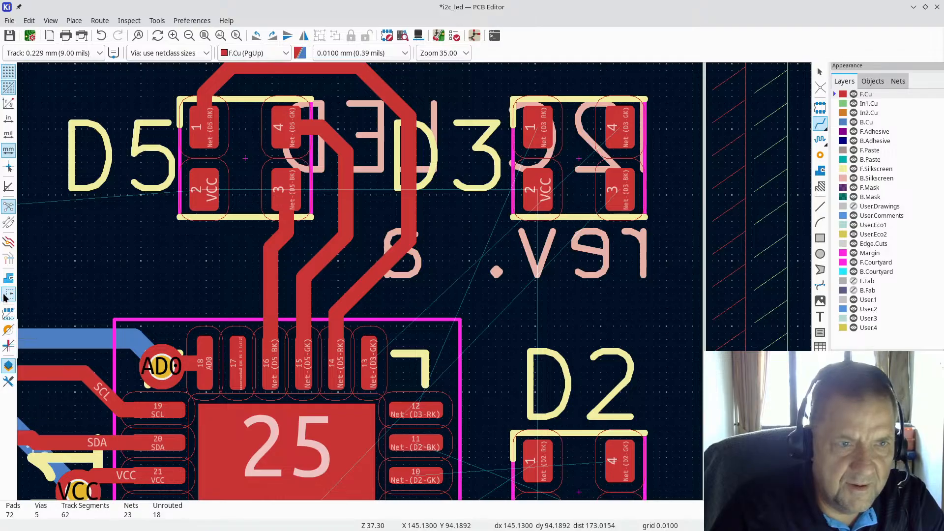
pyautogui.click(10, 278)
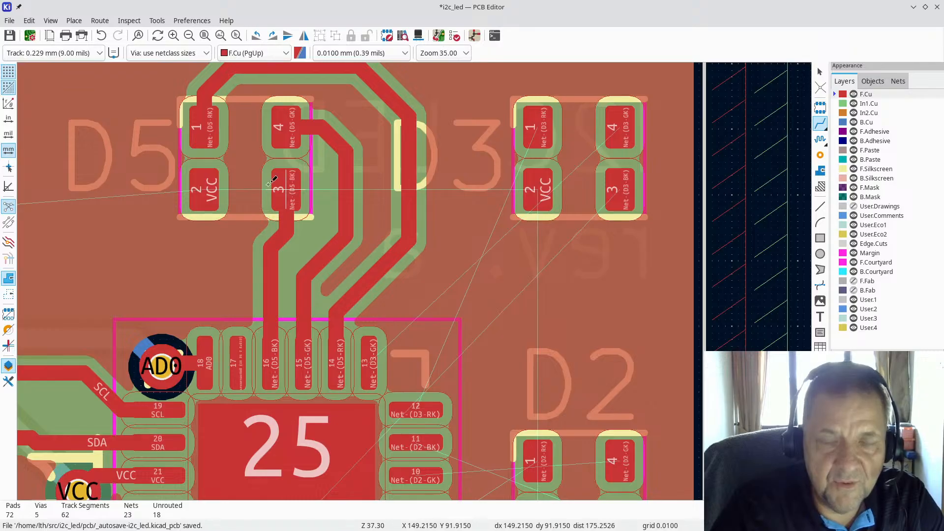
pyautogui.scroll(-2, 268, 184)
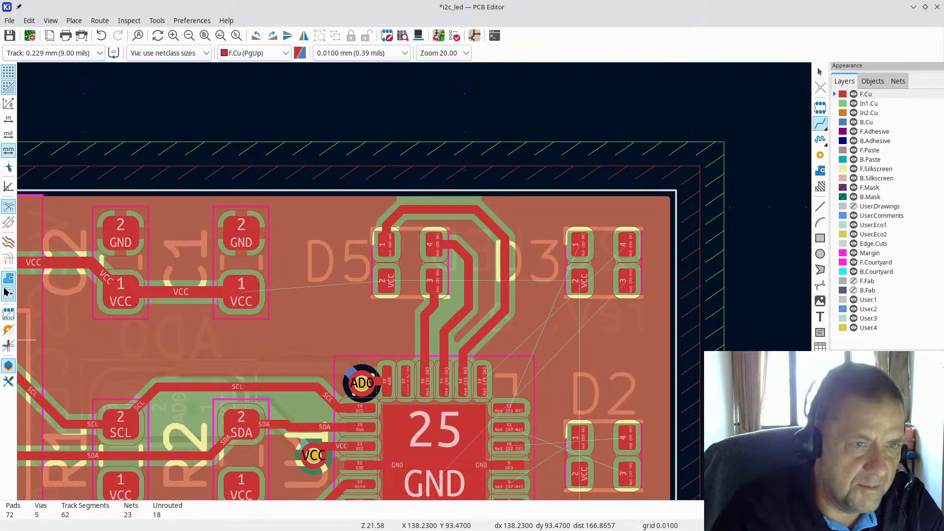
pyautogui.click(9, 301)
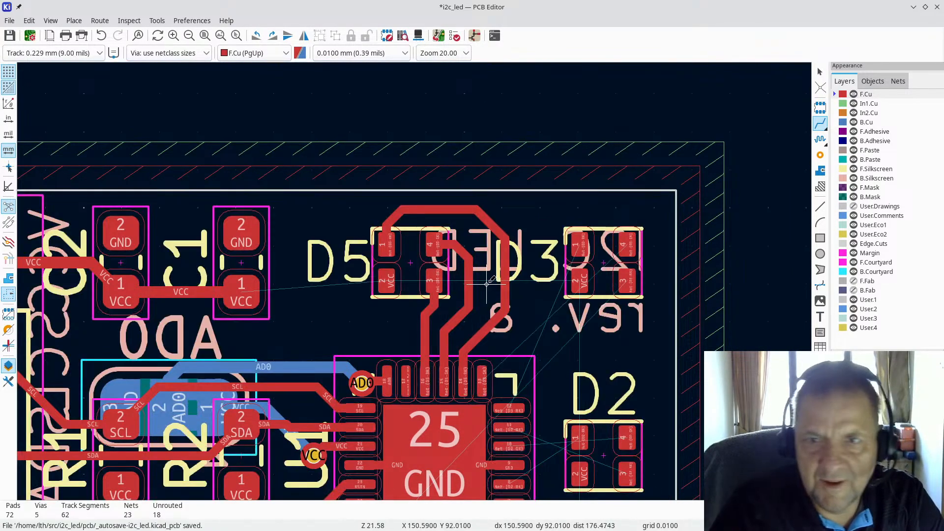
# Route a short VCC track from D5's pad 2 to a new via just outside the footprint, using the 0.6350 mm grid
pyautogui.scroll(2, 574, 323)
pyautogui.scroll(-3, 402, 287)
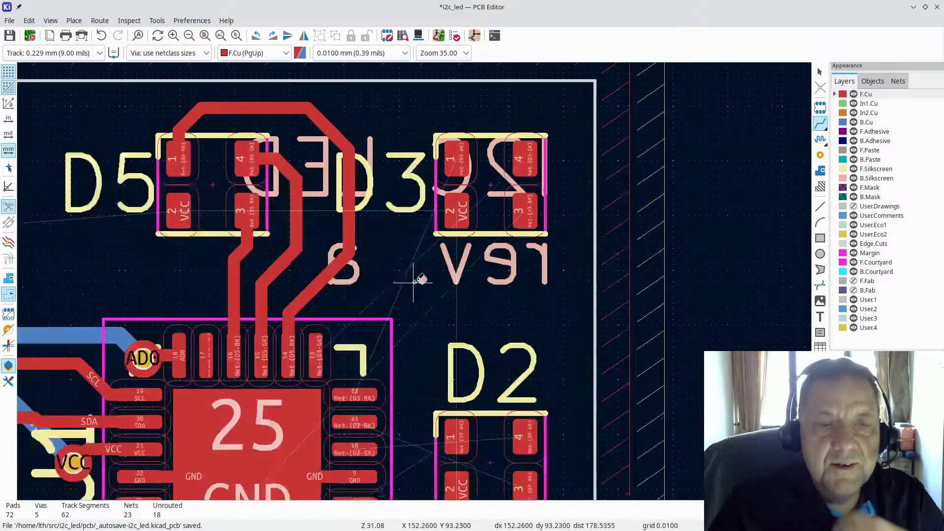
pyautogui.scroll(4, 415, 274)
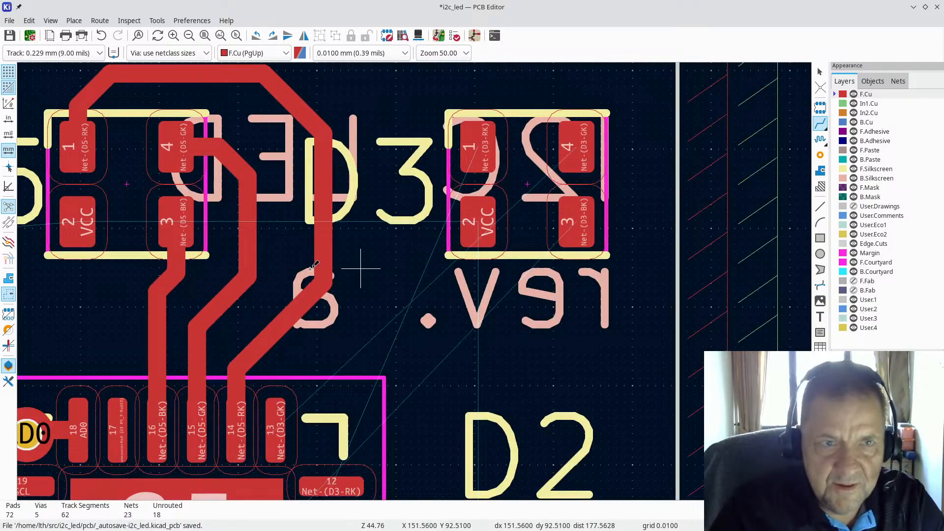
pyautogui.scroll(-1, 362, 269)
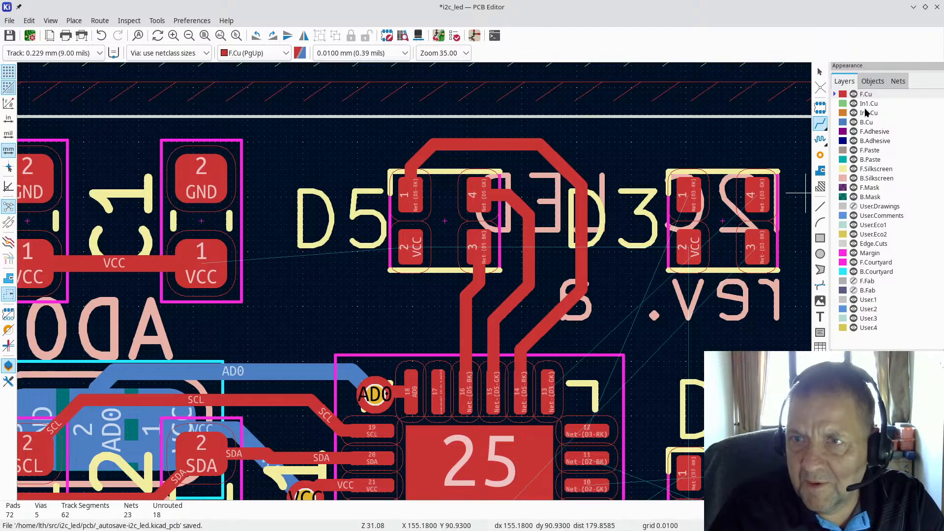
pyautogui.click(820, 124)
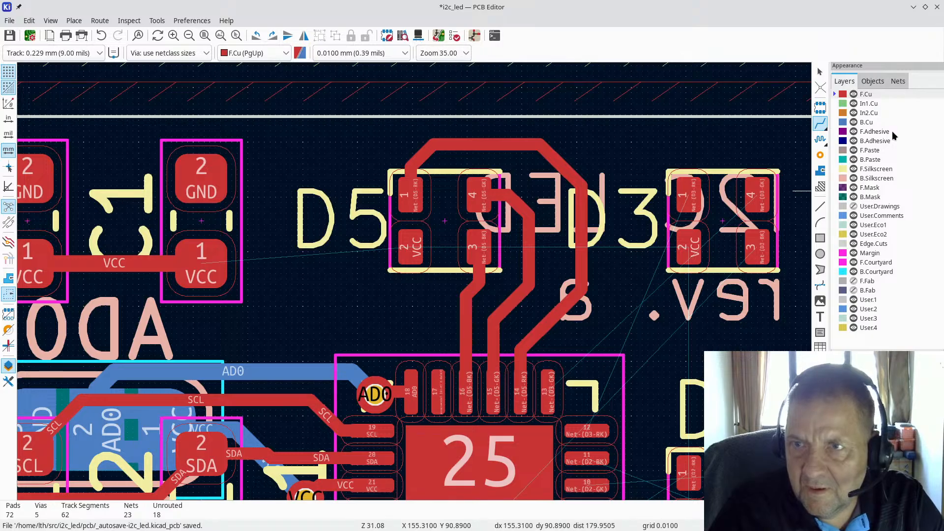
pyautogui.click(415, 251)
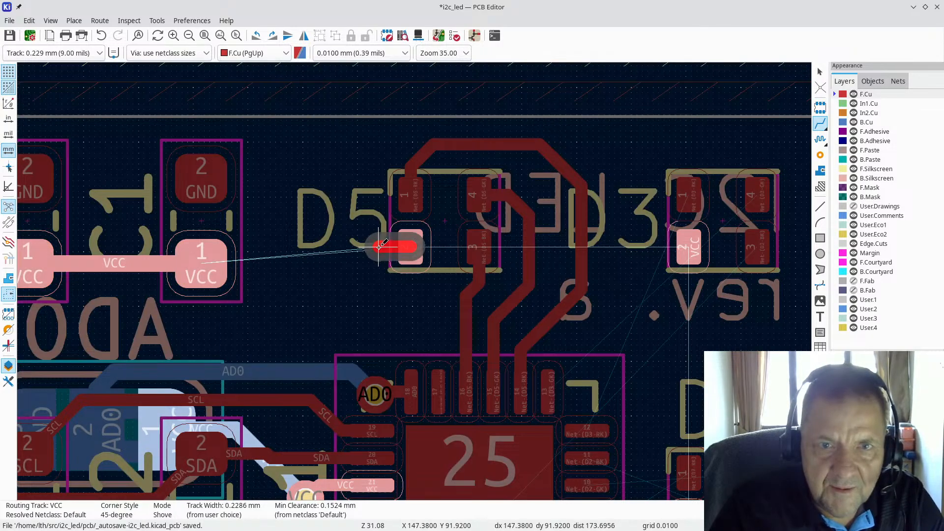
pyautogui.hotkey('alt', '1')
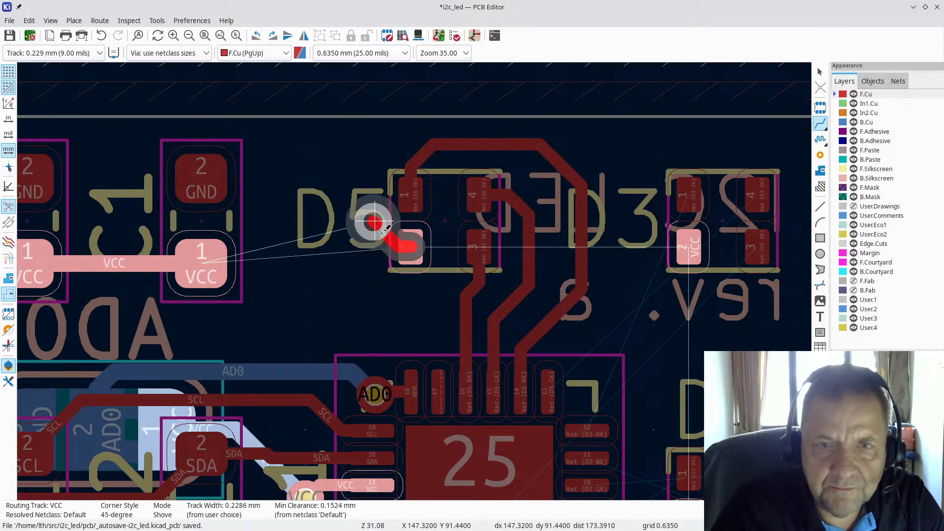
pyautogui.click(379, 249)
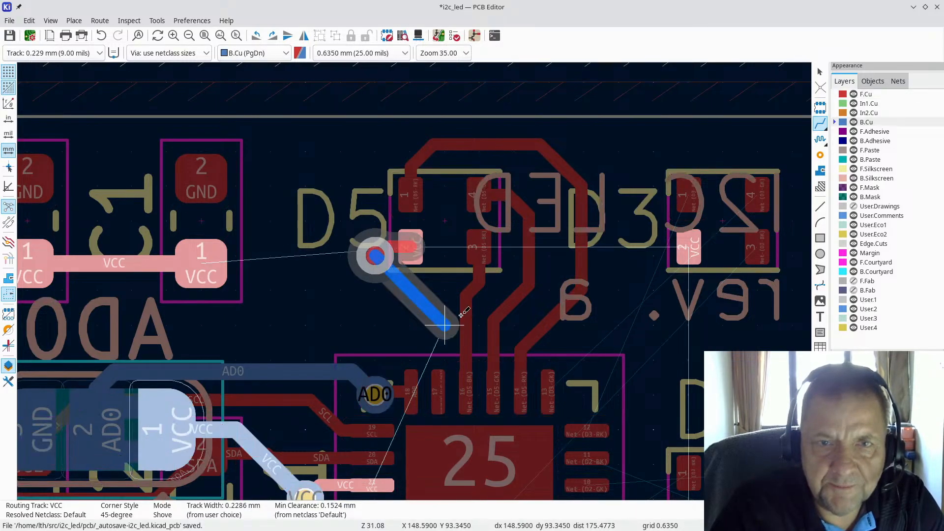
pyautogui.press('Escape')
pyautogui.scroll(2, 421, 271)
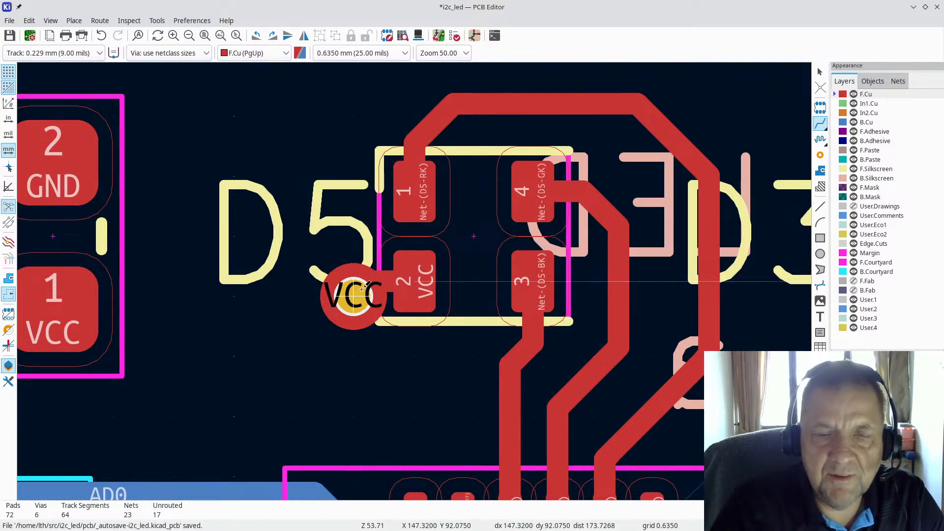
# Route a short VCC track from D3's pad 2 to a new via just outside the footprint beside that pad
pyautogui.scroll(-3, 361, 289)
pyautogui.scroll(3, 738, 187)
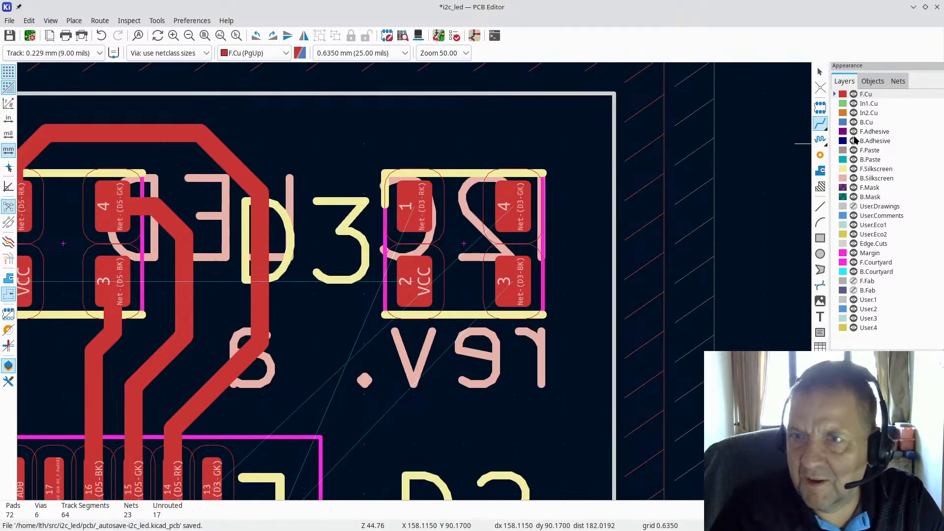
pyautogui.click(824, 155)
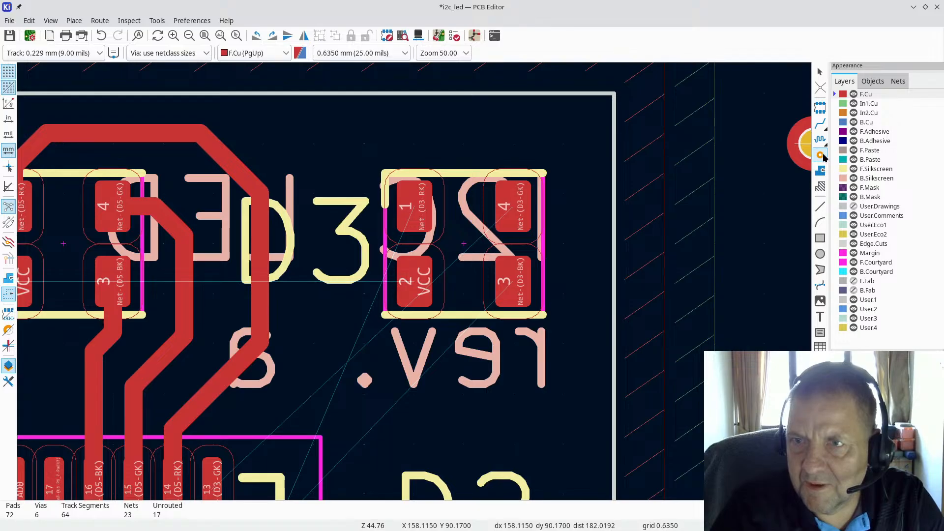
pyautogui.press('Escape')
pyautogui.click(823, 126)
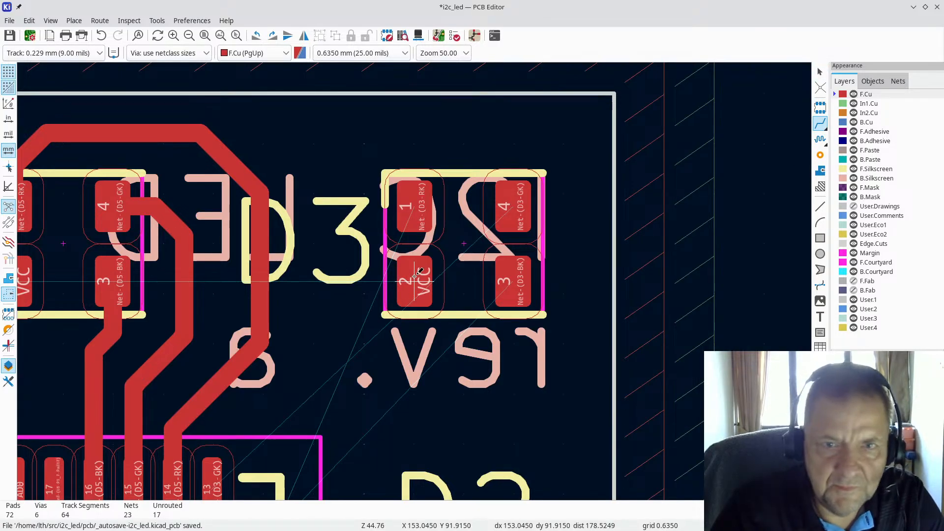
pyautogui.click(414, 276)
pyautogui.press('v')
pyautogui.click(363, 290)
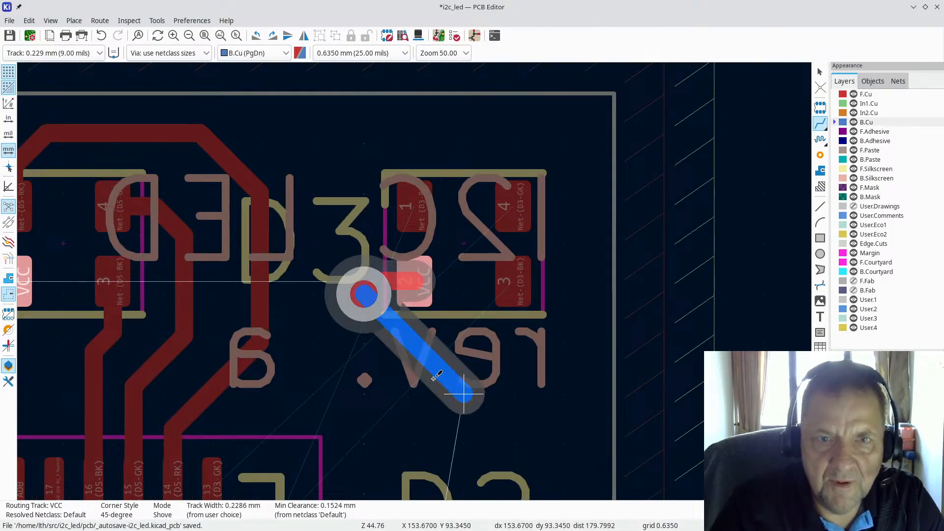
pyautogui.press('Escape')
pyautogui.scroll(-2, 412, 354)
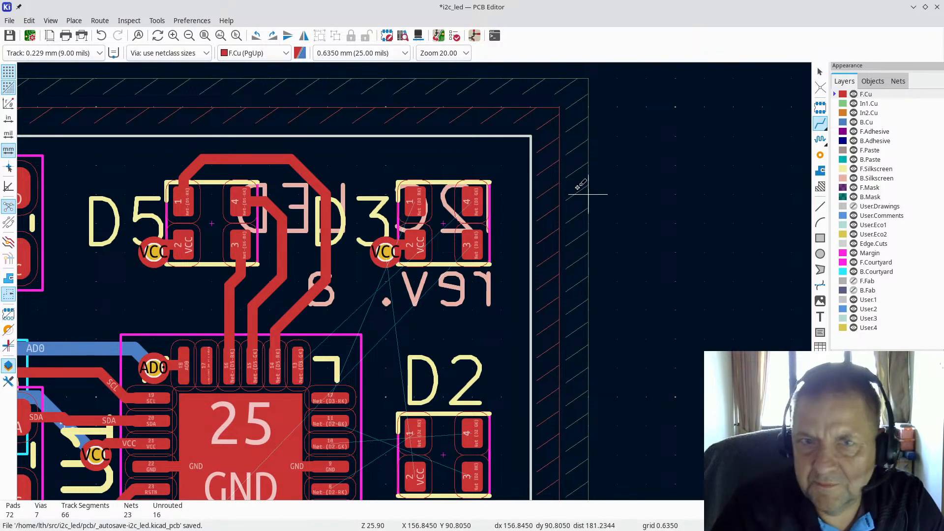
# Check which U1 pins D3's pads 1, 4 and 3 connect to
pyautogui.scroll(3, 469, 199)
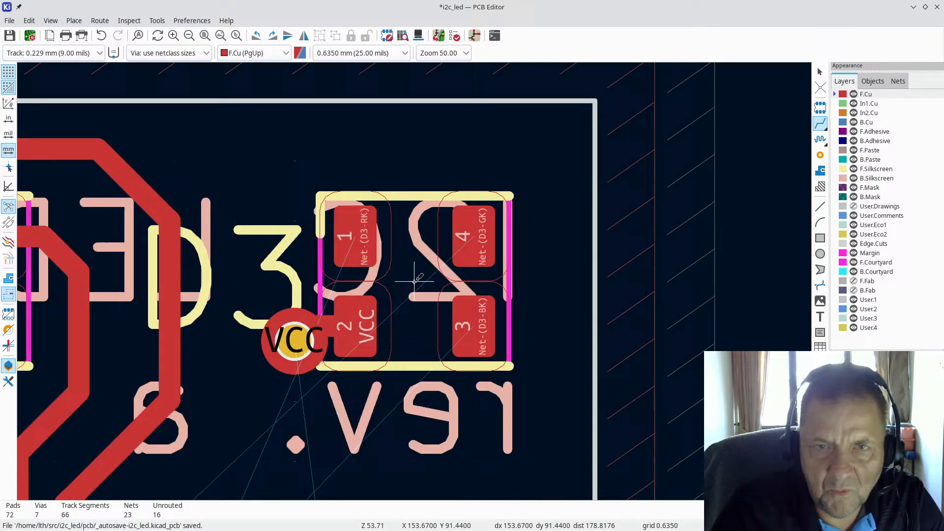
pyautogui.click(350, 245)
pyautogui.scroll(-3, 350, 245)
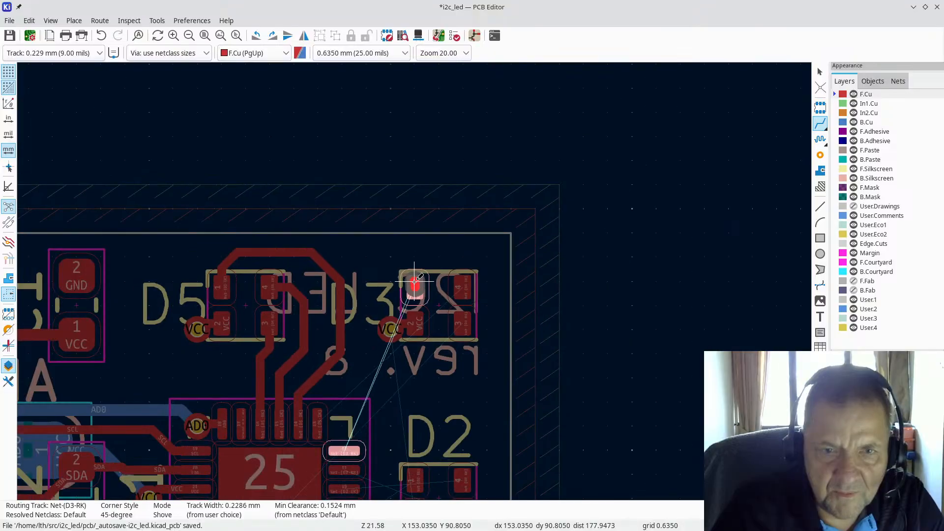
pyautogui.press('Escape')
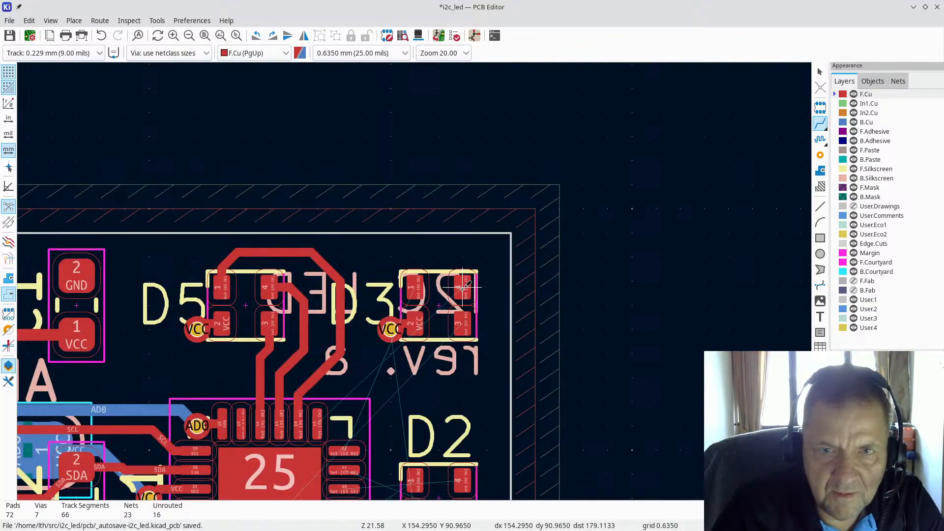
pyautogui.click(462, 289)
pyautogui.press('Escape')
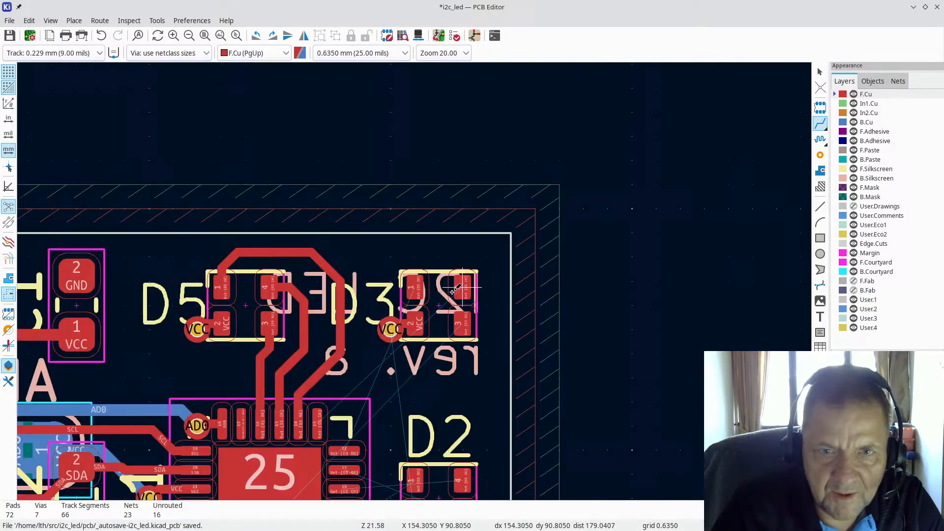
pyautogui.click(415, 290)
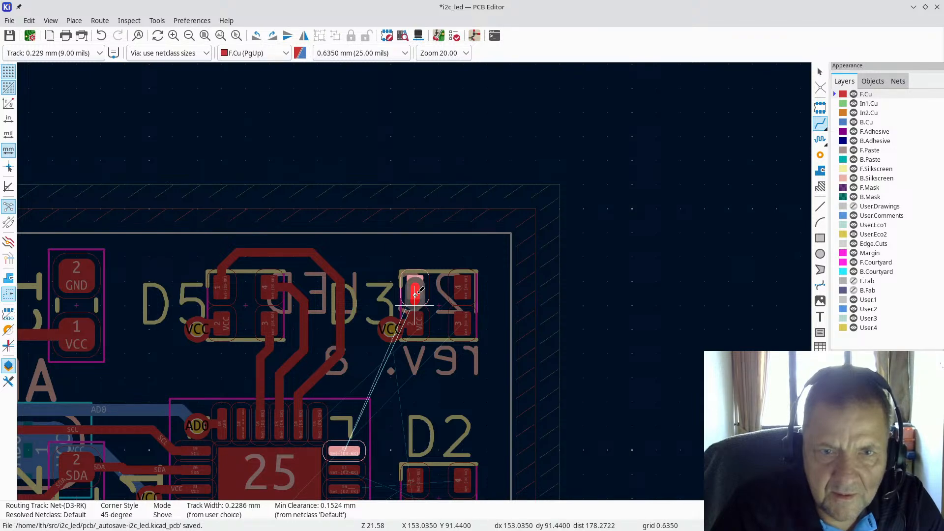
pyautogui.press('Escape')
pyautogui.click(465, 325)
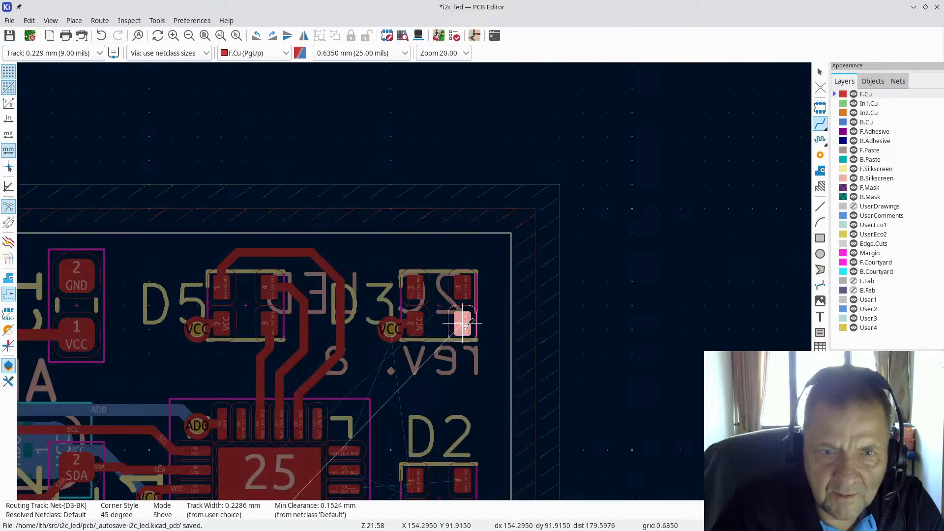
pyautogui.scroll(-3, 461, 322)
pyautogui.scroll(3, 416, 273)
pyautogui.scroll(-2, 417, 279)
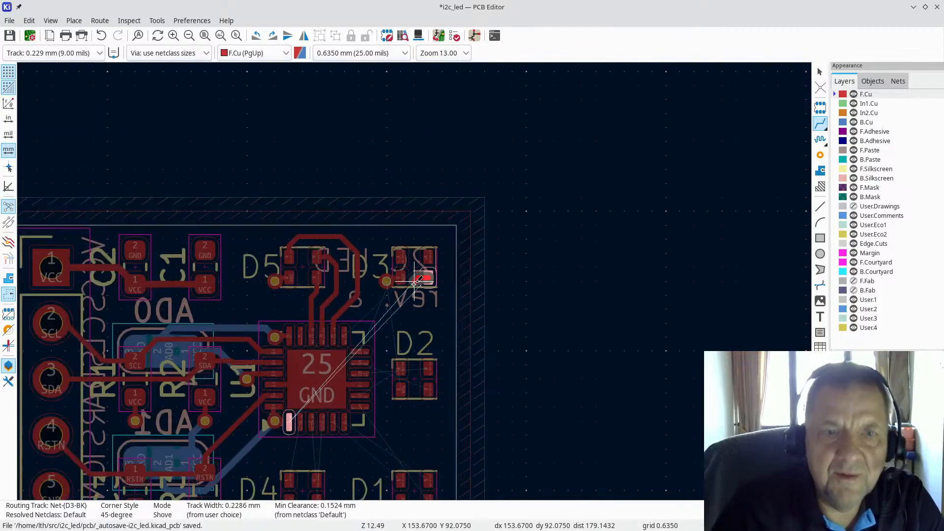
pyautogui.press('Escape')
pyautogui.scroll(2, 412, 281)
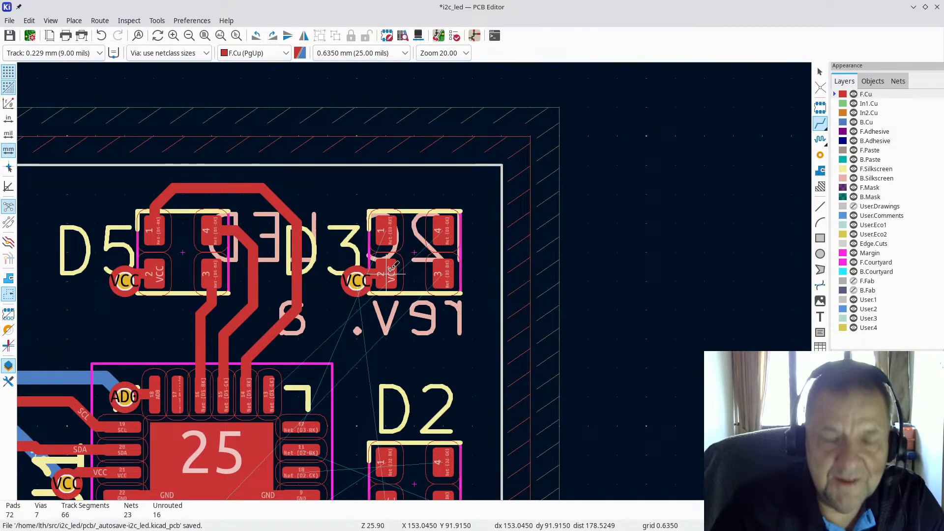
# Route the Net-(D3-RK) track on F.Cu from D3's pad 1 between its pads and diagonally to U1's pin 12
pyautogui.click(386, 229)
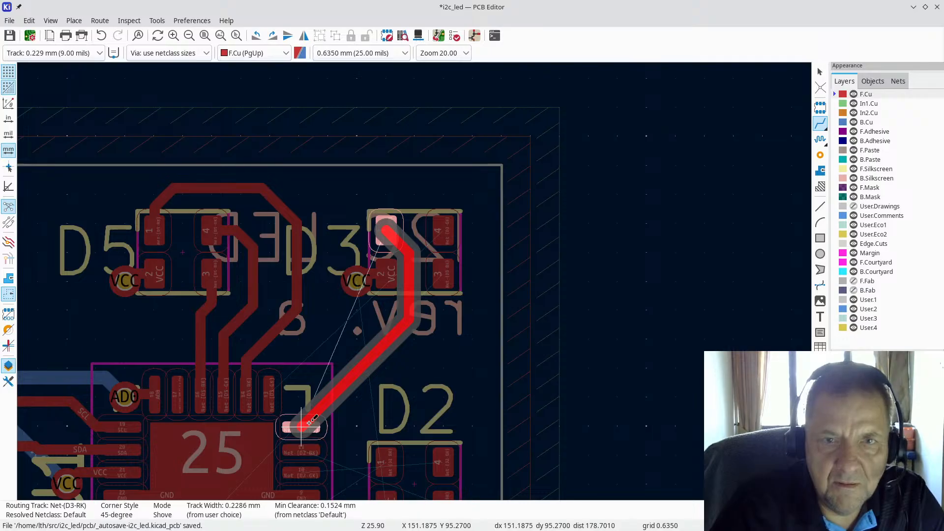
pyautogui.click(309, 422)
pyautogui.click(301, 432)
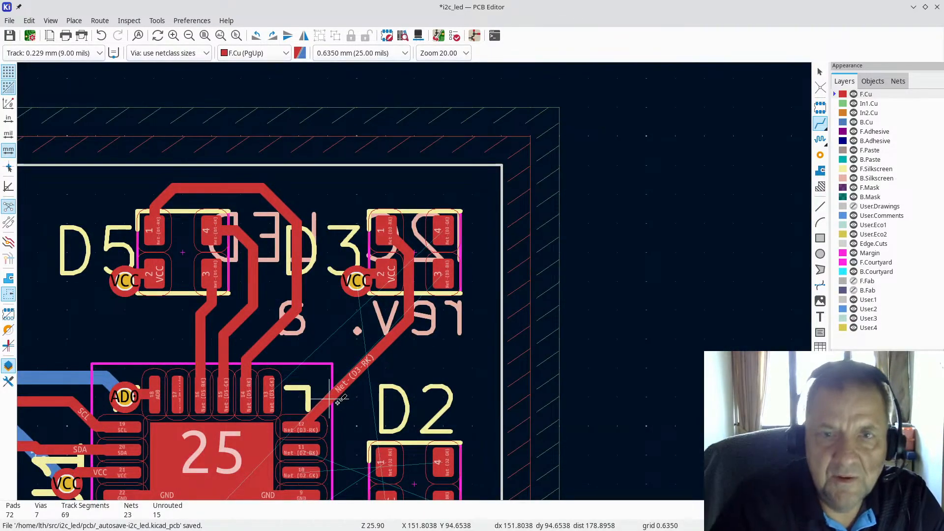
# Route the Net-(D3-GK) track on F.Cu from D3's pad 4 over pad 1 and down to U1's pin 13, finishing on the 0.0100 mm grid
pyautogui.click(442, 230)
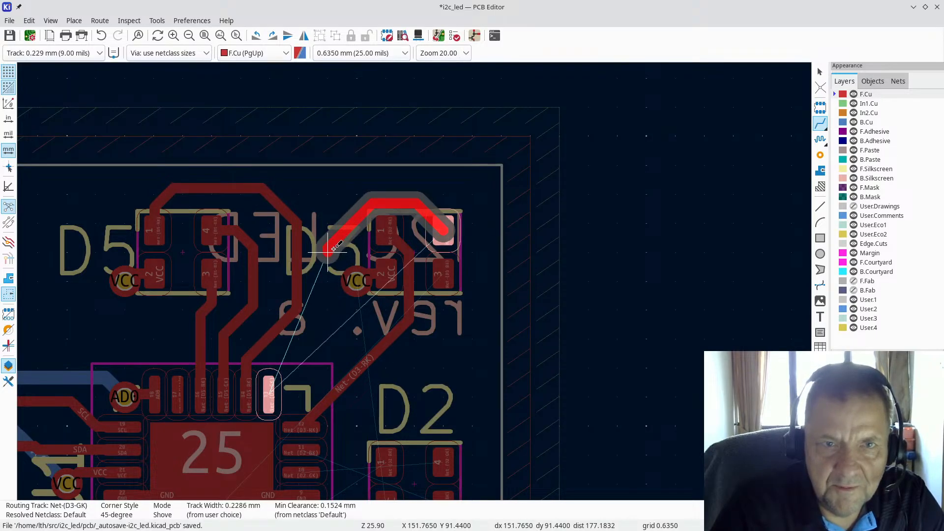
pyautogui.click(334, 249)
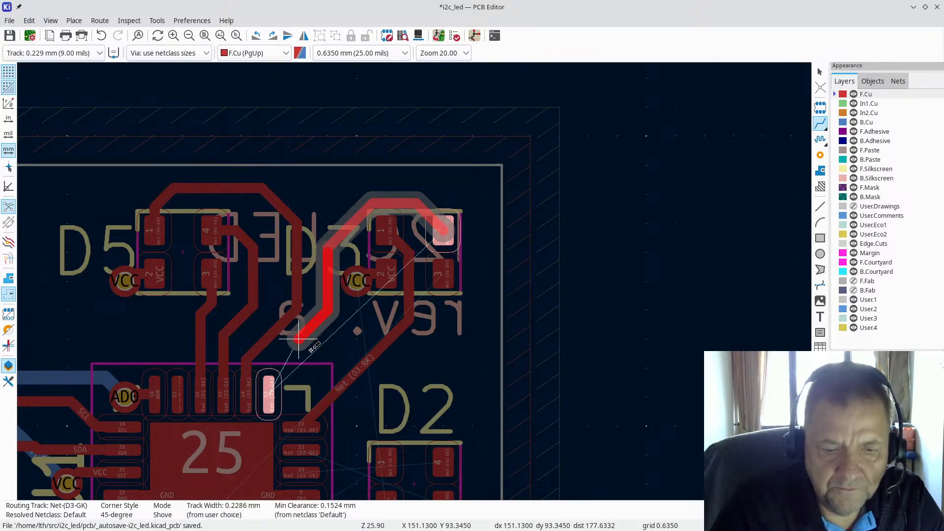
pyautogui.hotkey('alt', '2')
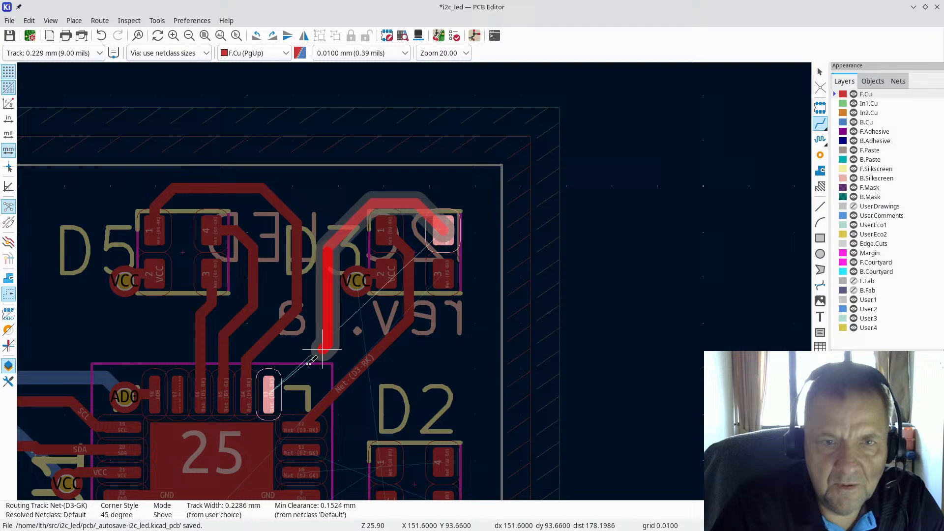
pyautogui.click(272, 393)
pyautogui.scroll(-3, 369, 269)
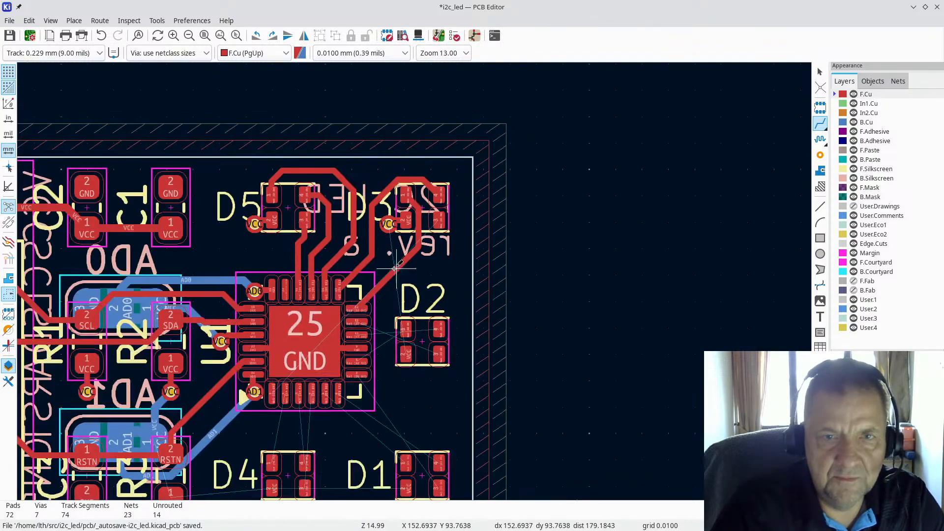
# Route a short VCC track from D2's pad 2 to a new via just below the footprint, using the 0.6350 mm grid
pyautogui.scroll(-2, 368, 268)
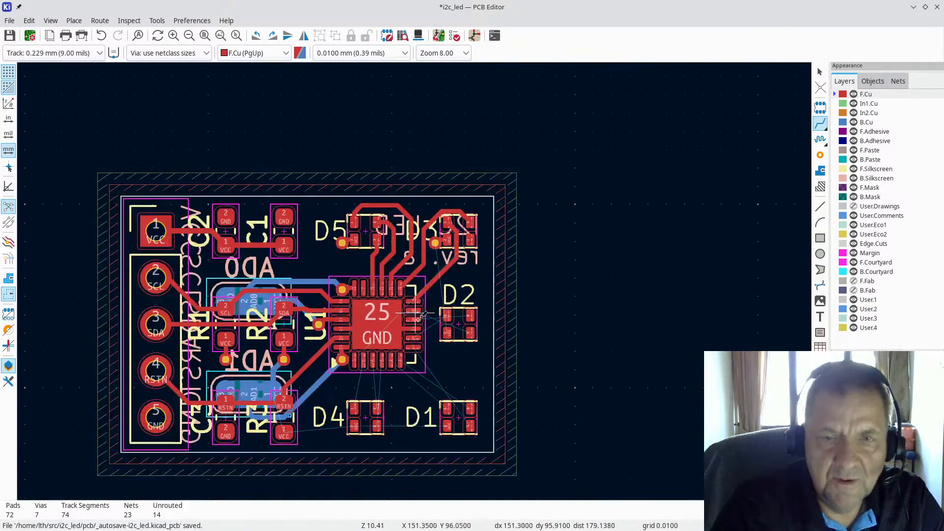
pyautogui.scroll(5, 540, 209)
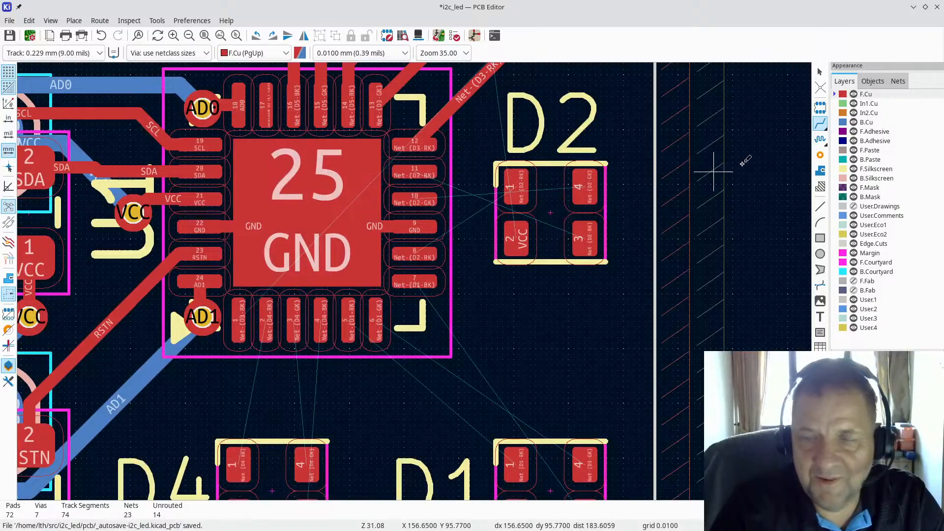
pyautogui.click(821, 124)
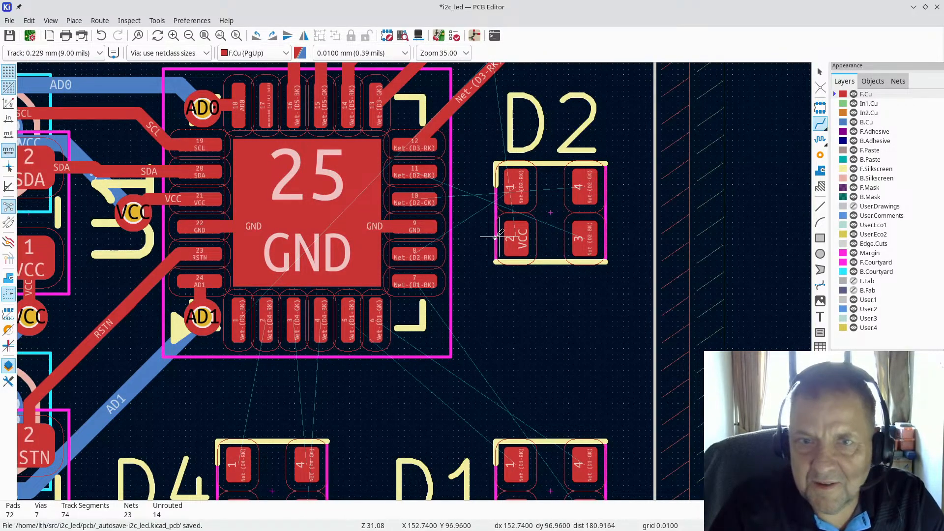
pyautogui.click(524, 231)
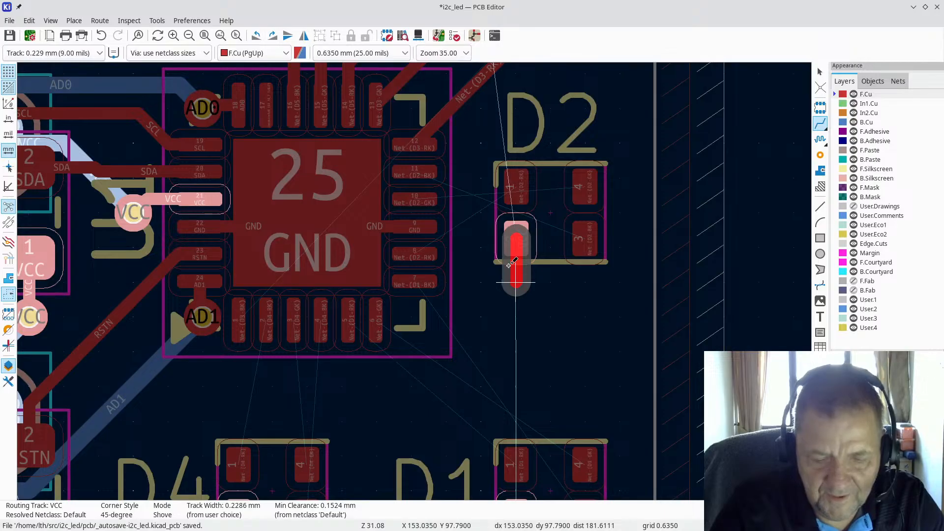
pyautogui.press('v')
pyautogui.click(516, 282)
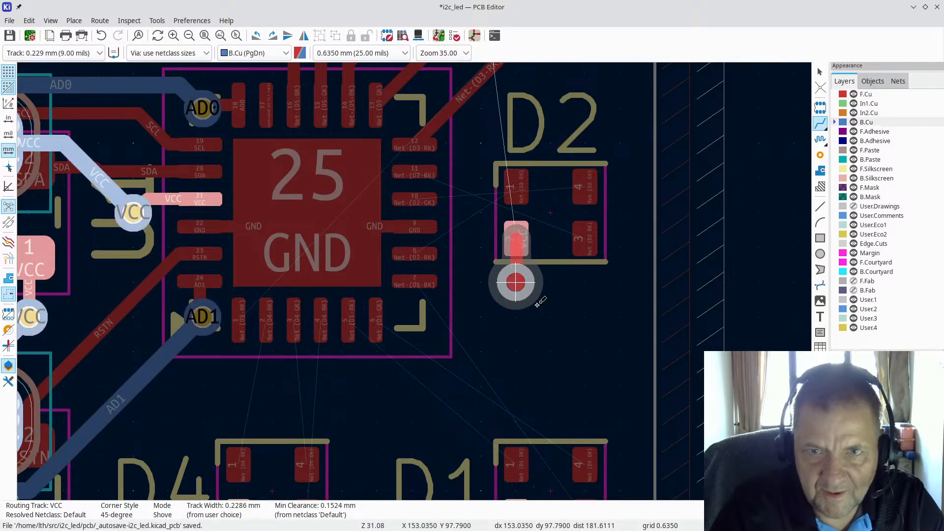
pyautogui.press('Escape')
# Route a short VCC track from D1's pad 2 to a new via just outside the footprint beside that pad
pyautogui.scroll(-3, 514, 344)
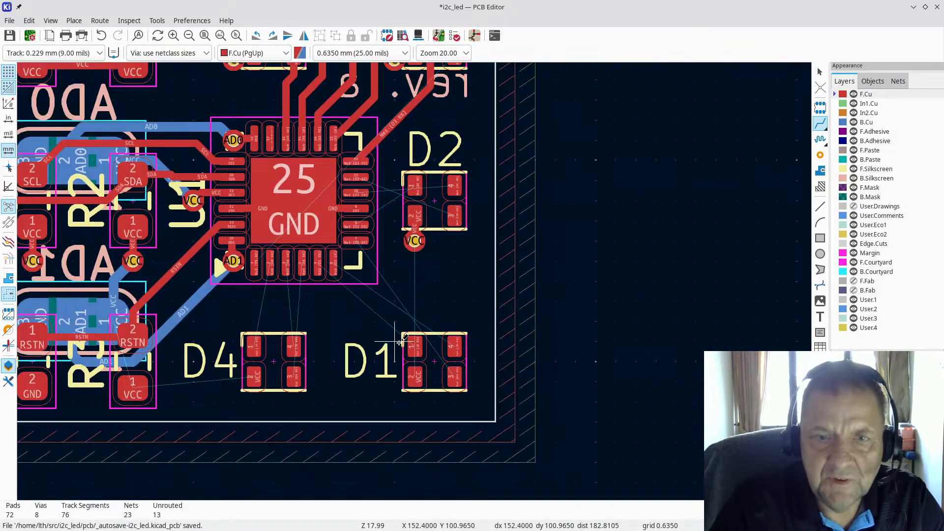
pyautogui.click(414, 375)
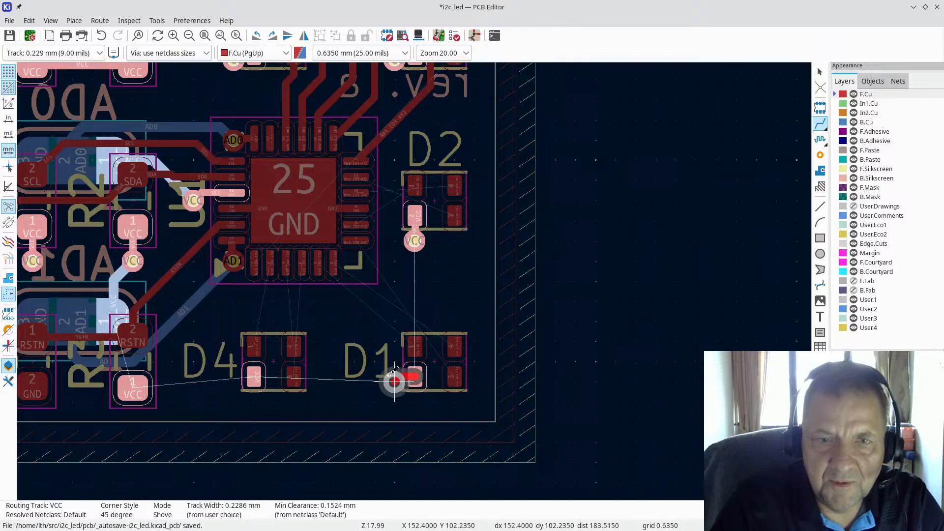
pyautogui.press('v')
pyautogui.click(394, 380)
pyautogui.press('Escape')
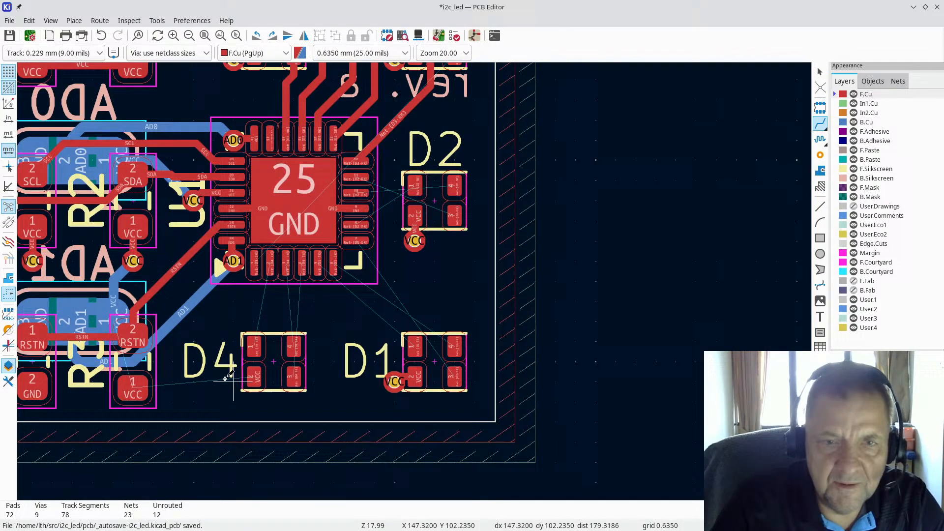
# Route a short VCC track from D4's pad 2 to a new via just outside the footprint beside that pad
pyautogui.click(253, 378)
pyautogui.press('v')
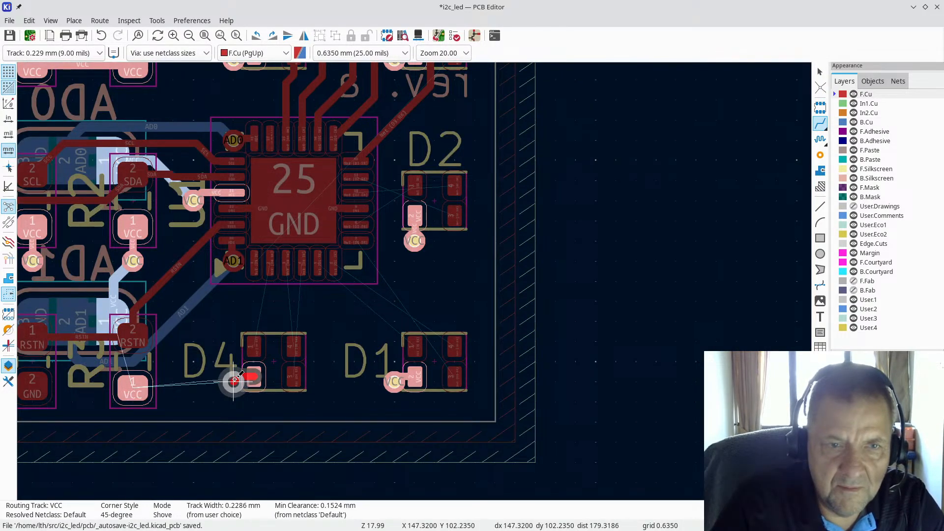
pyautogui.click(234, 380)
pyautogui.press('Escape')
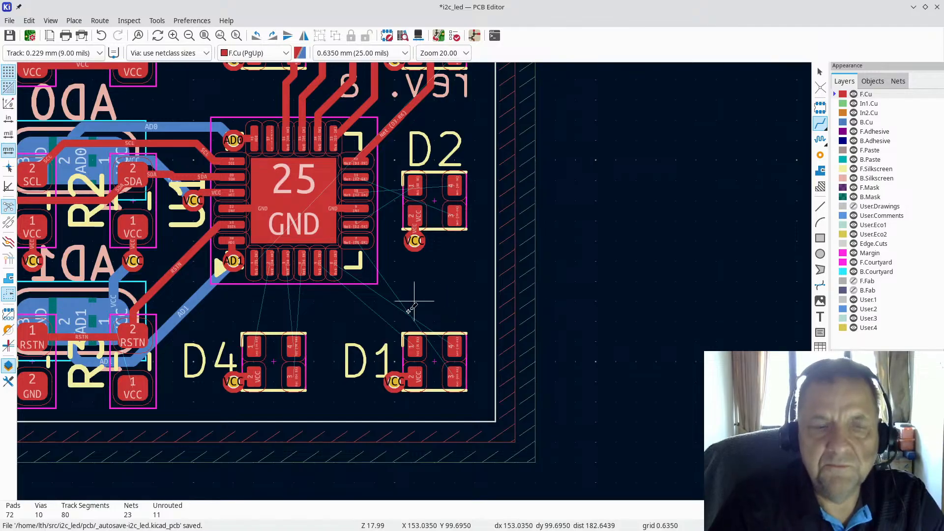
# Route a VCC track on F.Cu from R3's pad 1 to the VCC via beside D4
pyautogui.scroll(3, 194, 405)
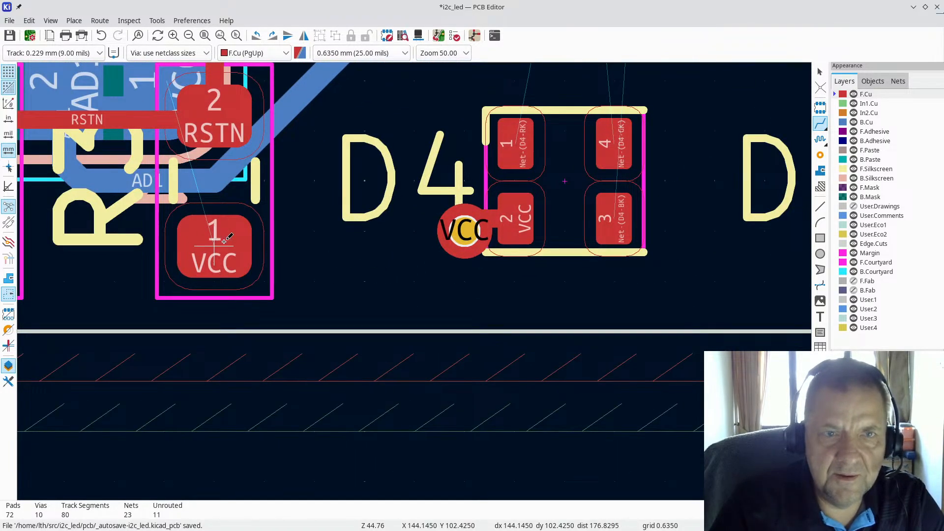
pyautogui.click(209, 247)
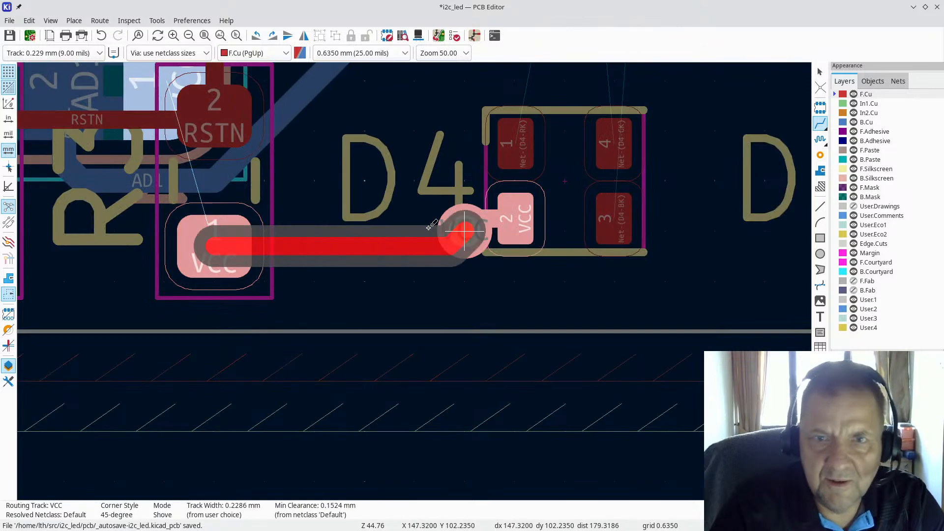
pyautogui.click(437, 230)
# Route D2's pad 4 to U1's pin 10 and D2's pad 3 to U1's pin 11 on F.Cu, both passing above D2's pad 1
pyautogui.scroll(-5, 443, 236)
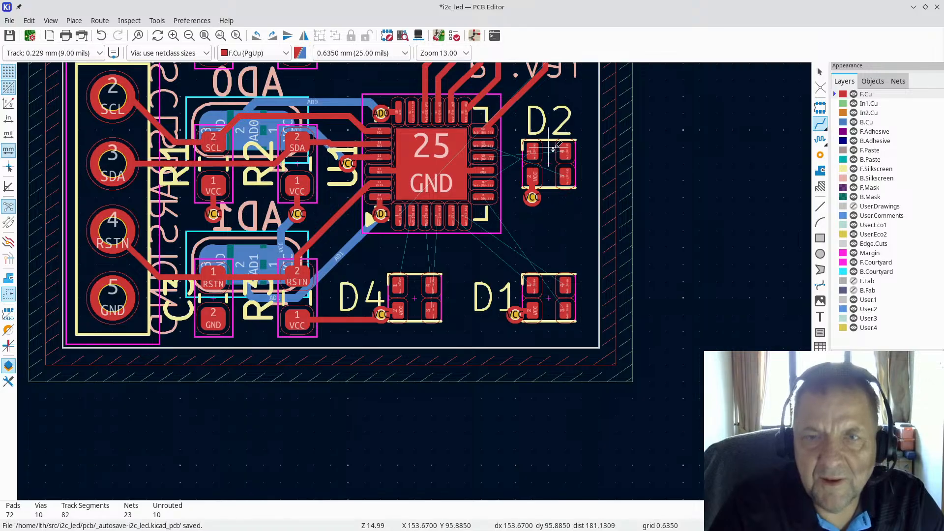
pyautogui.scroll(-2, 544, 187)
pyautogui.scroll(3, 414, 279)
pyautogui.scroll(3, 413, 280)
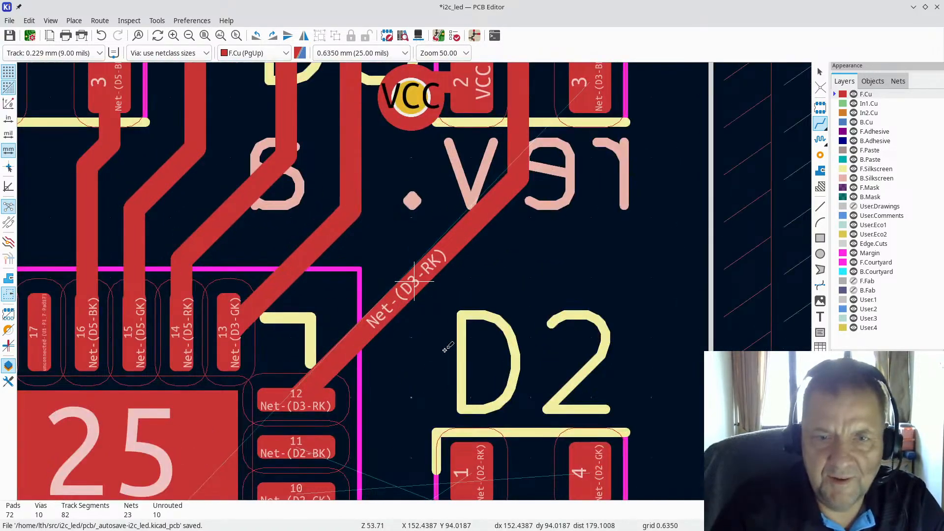
pyautogui.scroll(-1, 413, 280)
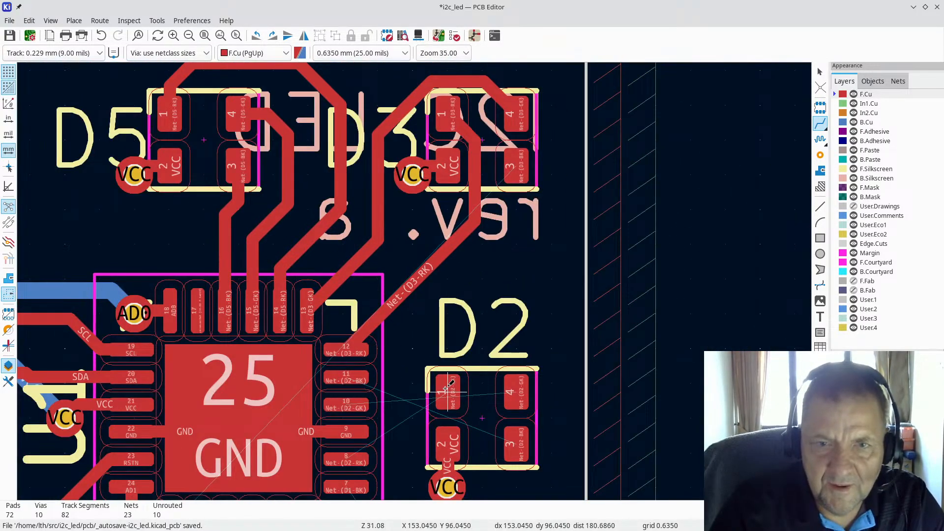
pyautogui.click(517, 392)
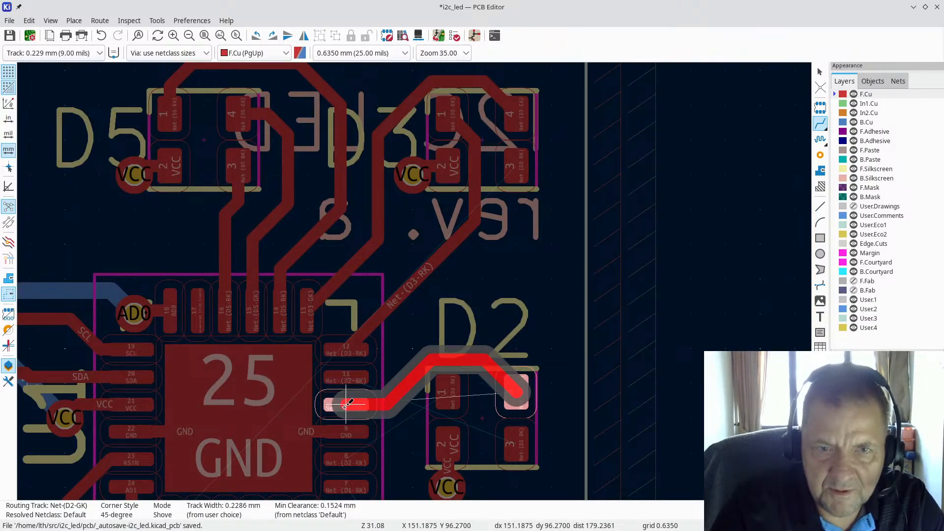
pyautogui.click(346, 404)
pyautogui.click(516, 446)
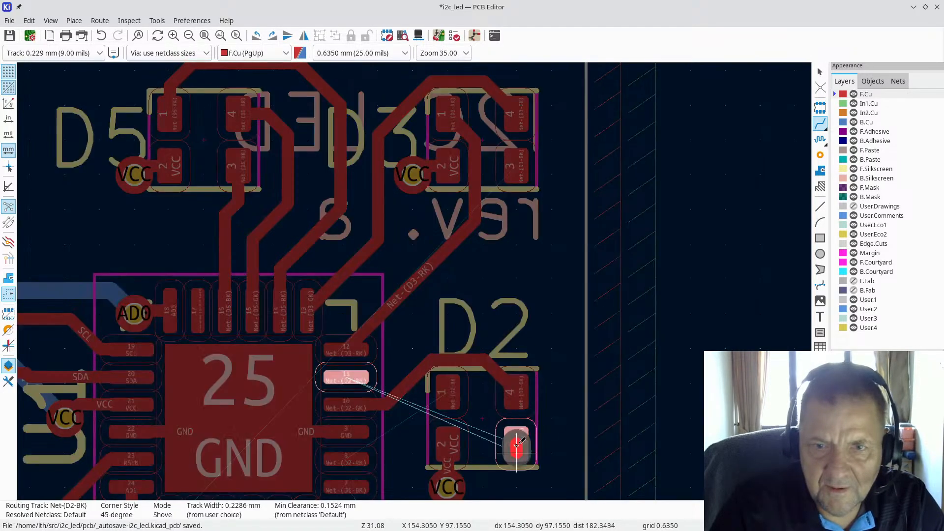
pyautogui.click(351, 379)
# Route the Net-(D2-RK) track on F.Cu from D2's pad 1 to U1's pin 8
pyautogui.scroll(4, 413, 450)
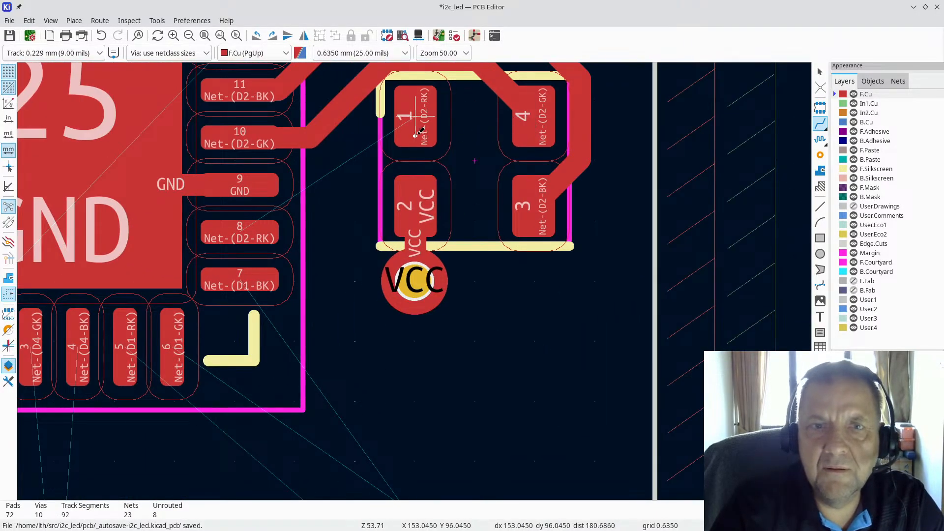
pyautogui.click(413, 127)
pyautogui.click(226, 231)
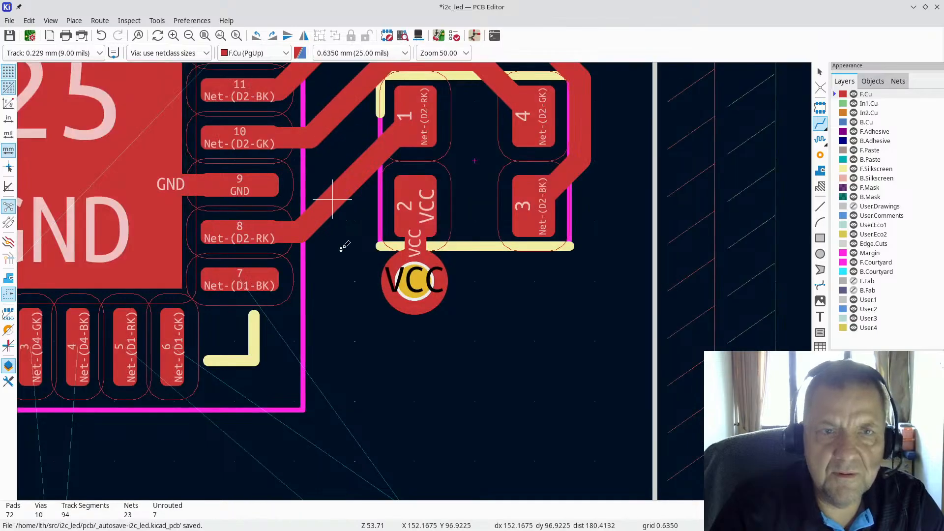
# Place a GND via at the centre of U1's exposed pad 25
pyautogui.scroll(-2, 238, 200)
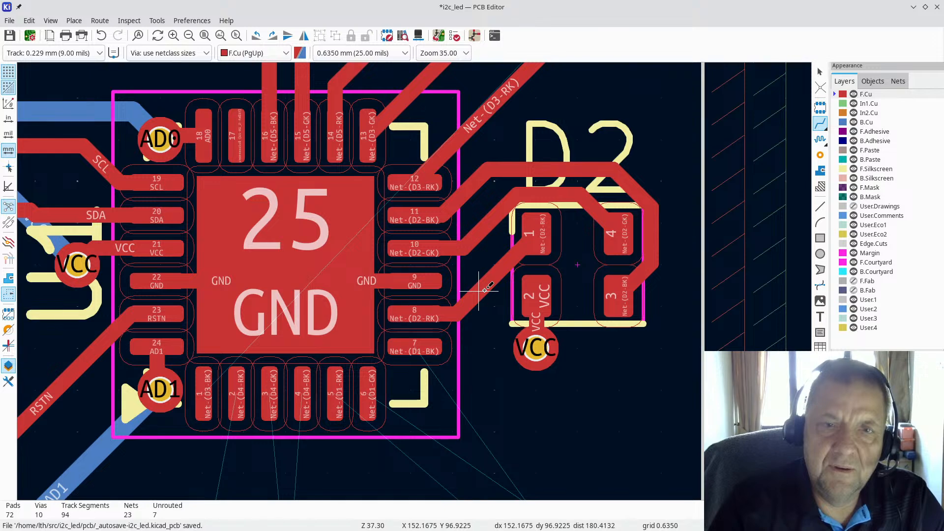
pyautogui.click(821, 157)
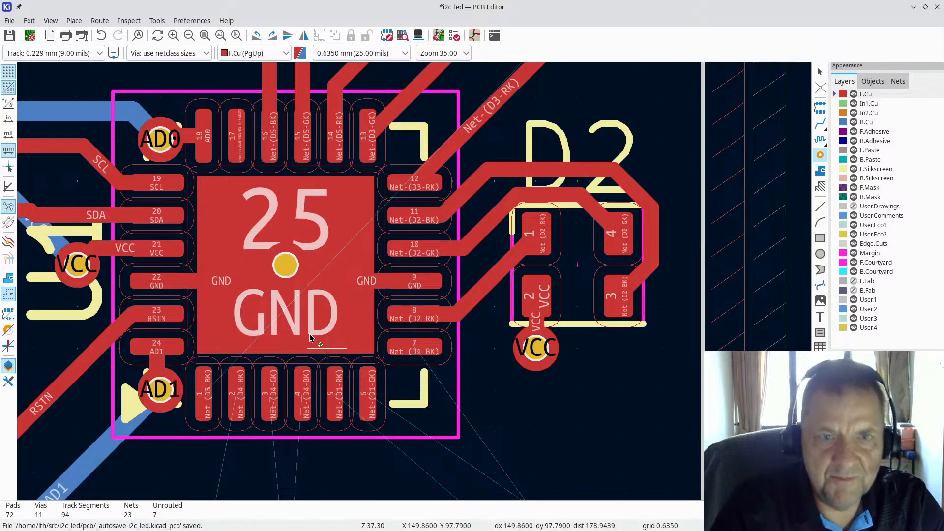
pyautogui.press('Escape')
pyautogui.scroll(-2, 419, 283)
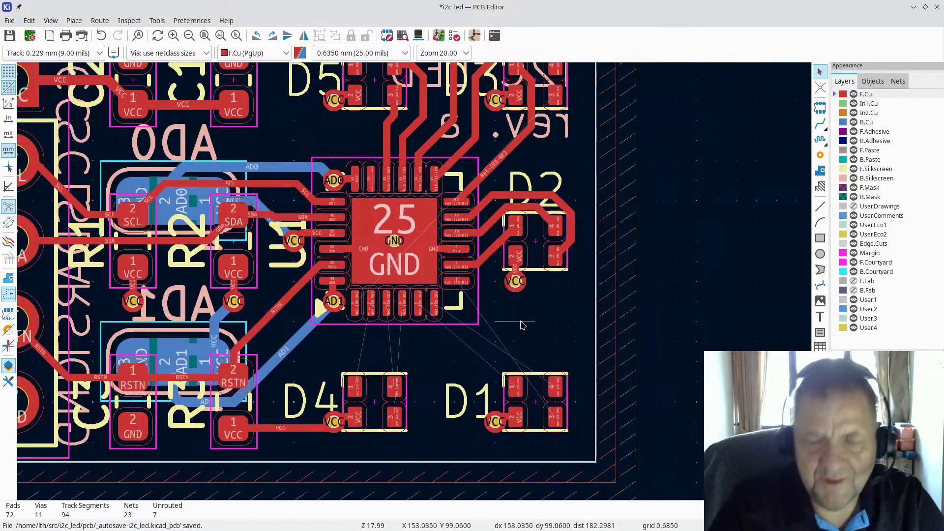
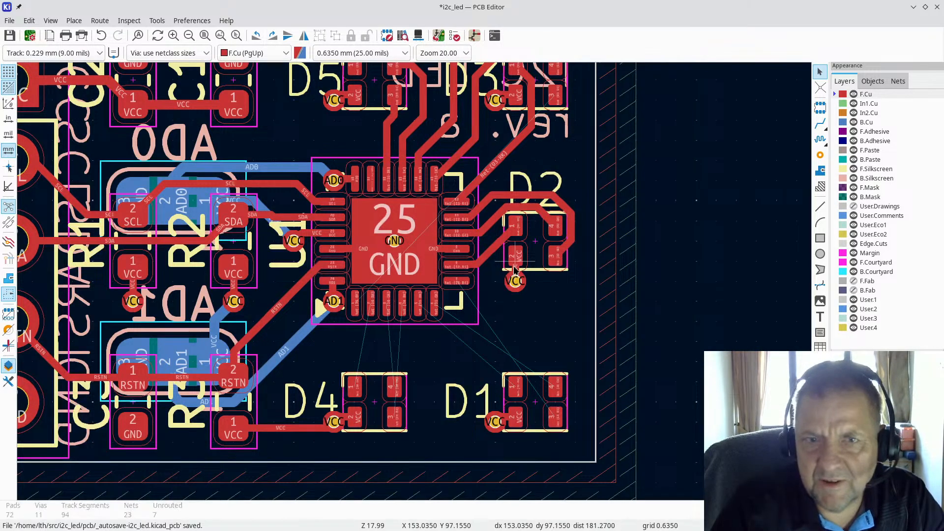
# Switch to the KiCad project window and open the Footprint Editor
pyautogui.hotkey('alt', 'Tab')
pyautogui.hotkey('alt', 'Tab')
pyautogui.hotkey('alt', 'Tab')
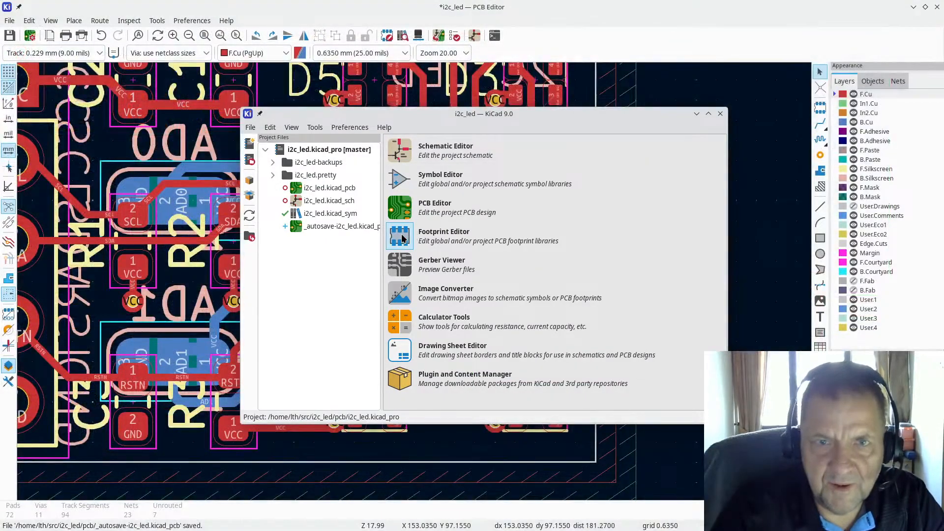
pyautogui.click(402, 237)
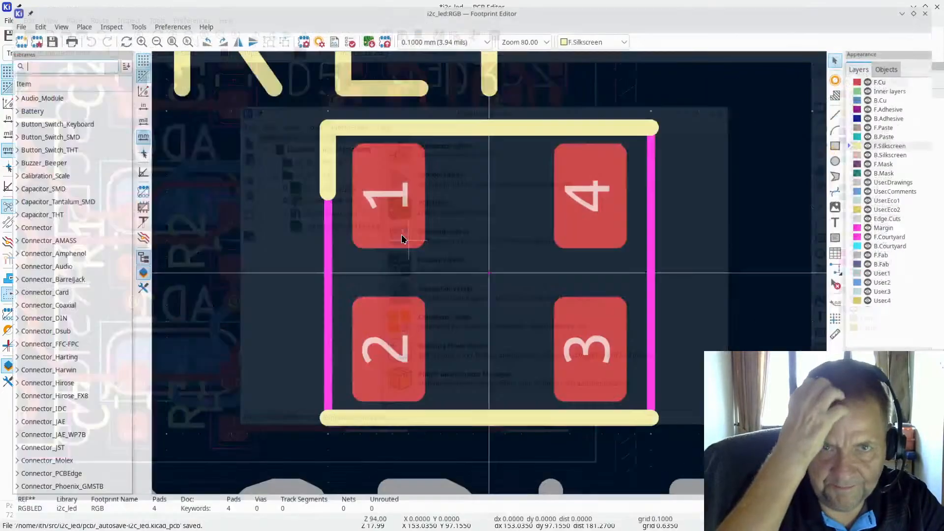
# Inspect the RGB footprint's pads with F.Paste and B.Paste as the active layer in turn
pyautogui.scroll(-2, 409, 244)
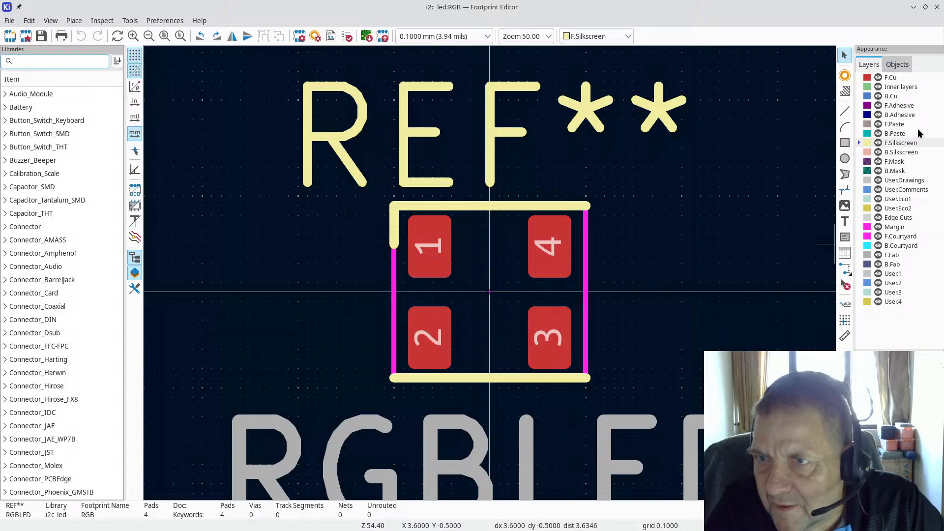
pyautogui.click(901, 126)
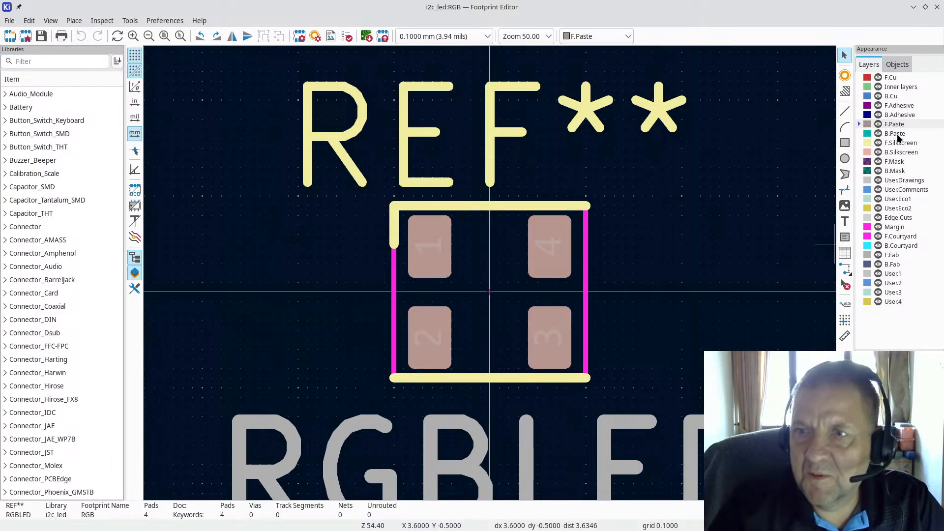
pyautogui.click(898, 134)
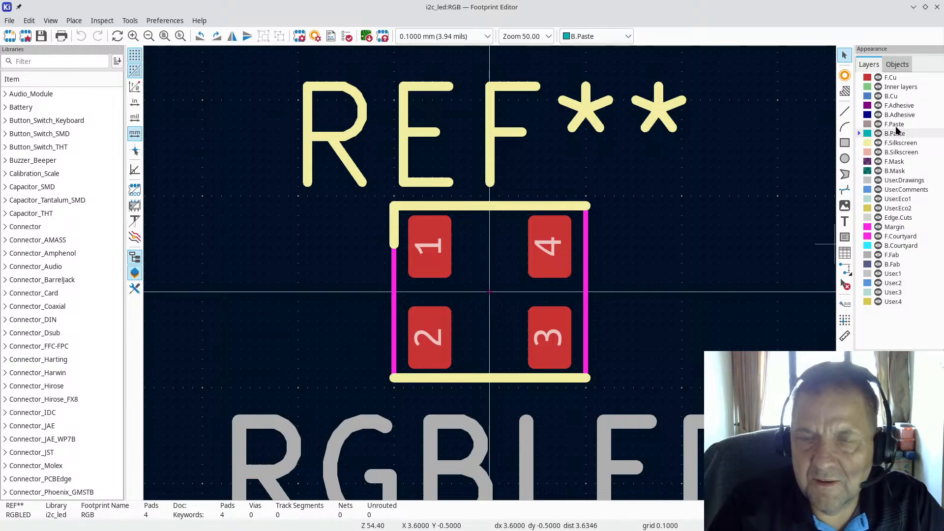
# Search the footprint libraries for "aw"
pyautogui.click(39, 62)
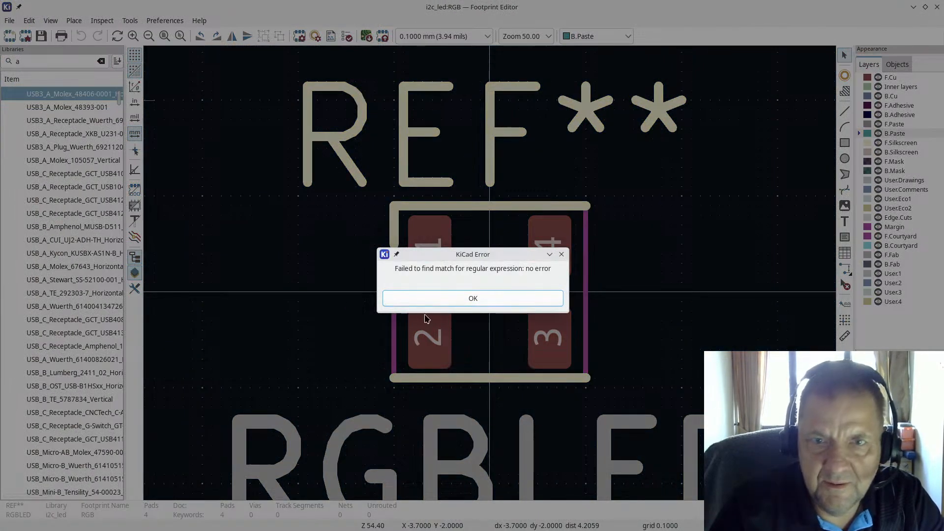
pyautogui.click(468, 300)
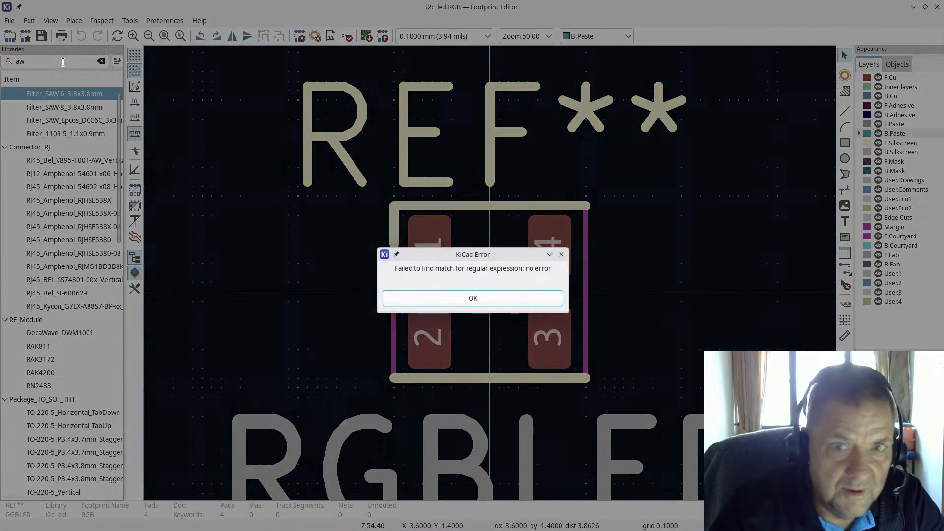
pyautogui.click(477, 297)
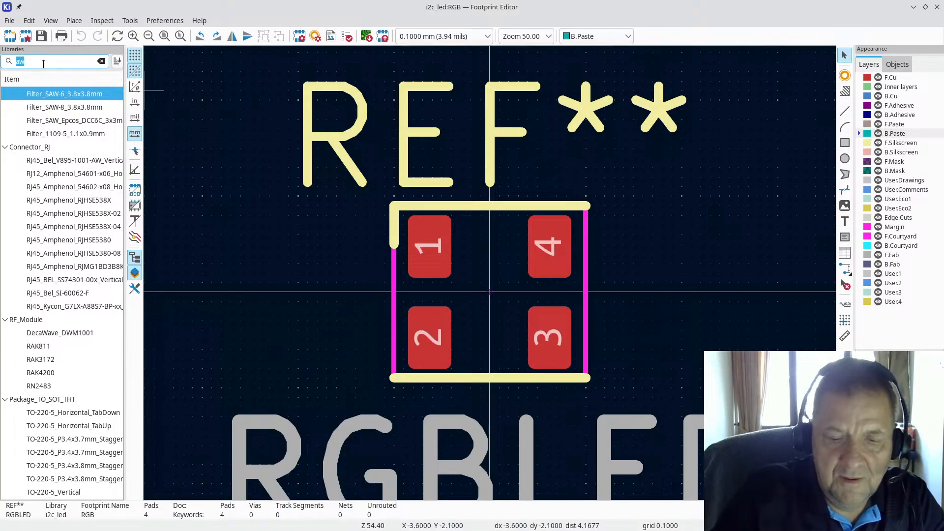
# Filter the footprint libraries by "^" and collapse the Inductor_THT and Resistor_THT libraries
pyautogui.write('^')
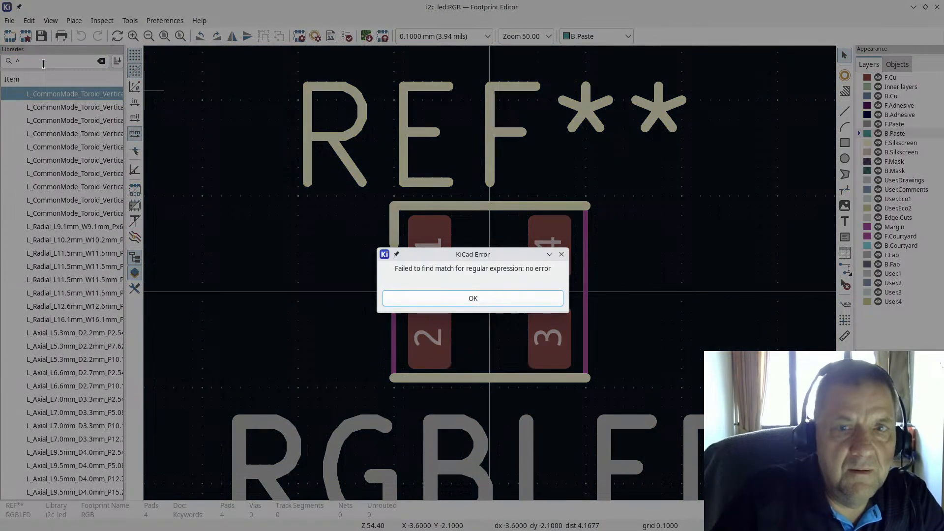
pyautogui.press('Return')
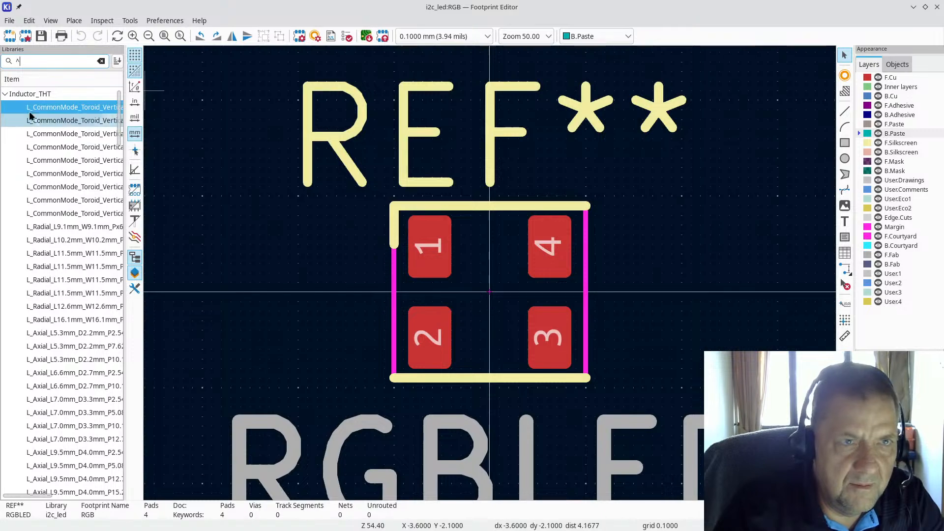
pyautogui.click(4, 94)
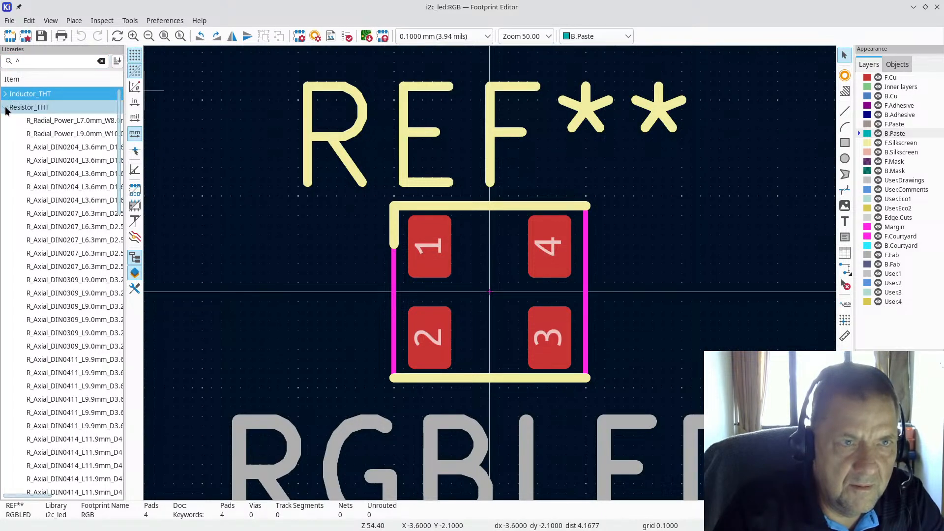
pyautogui.click(6, 108)
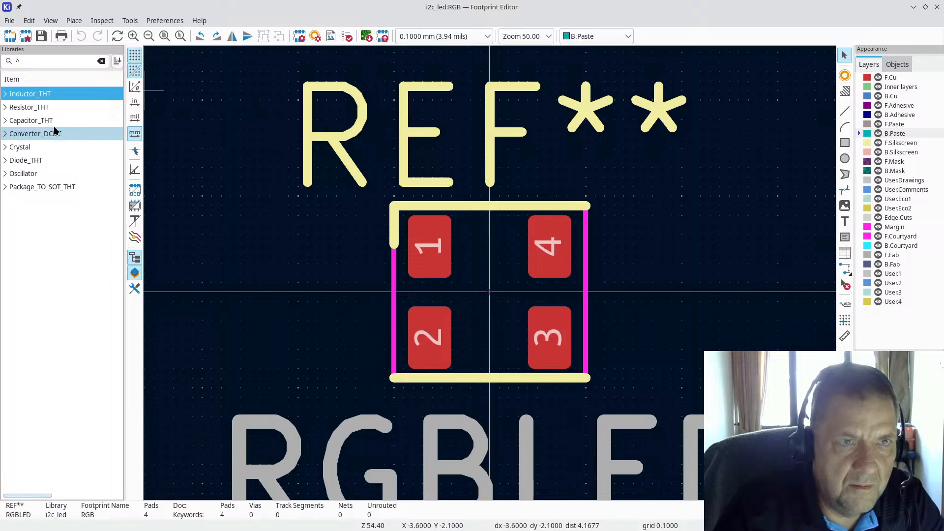
# Clear the library filter and browse the footprints in the LED_SMD library
pyautogui.click(72, 60)
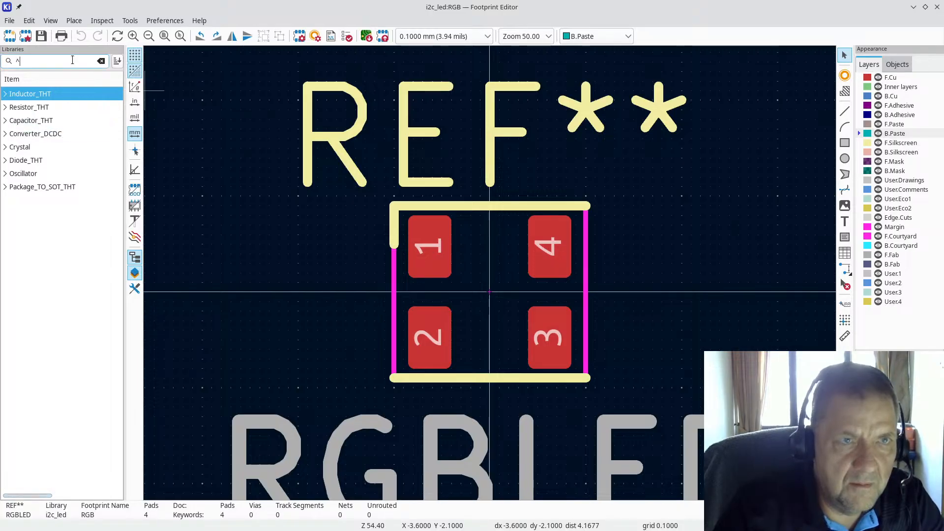
pyautogui.press('BackSpace')
pyautogui.scroll(-9, 28, 278)
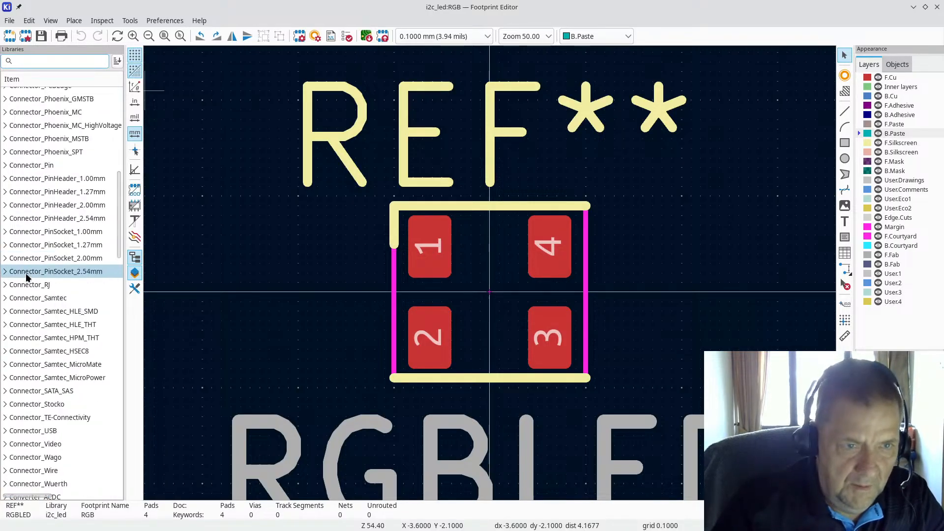
pyautogui.scroll(-9, 28, 278)
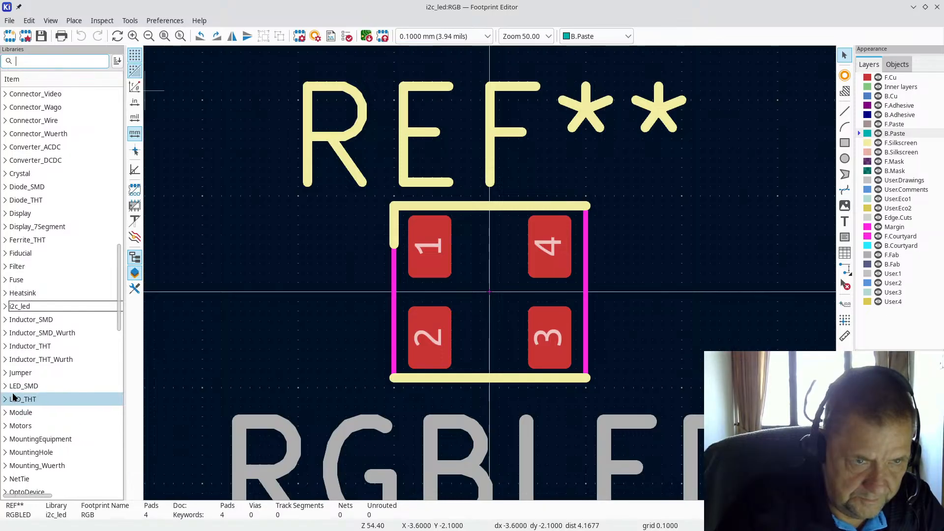
pyautogui.click(6, 388)
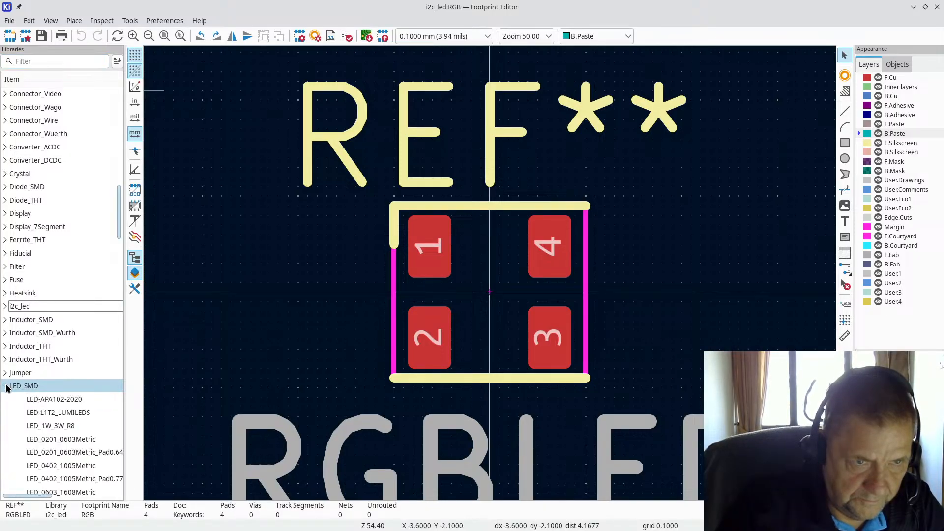
pyautogui.scroll(-15, 59, 334)
pyautogui.scroll(-20, 54, 329)
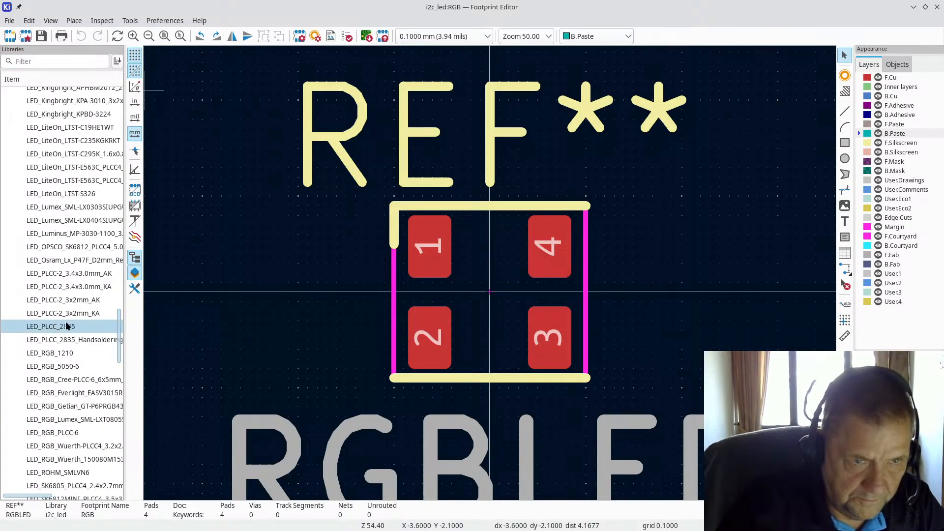
# Search the footprint libraries for "aw9"
pyautogui.click(76, 62)
pyautogui.write('a')
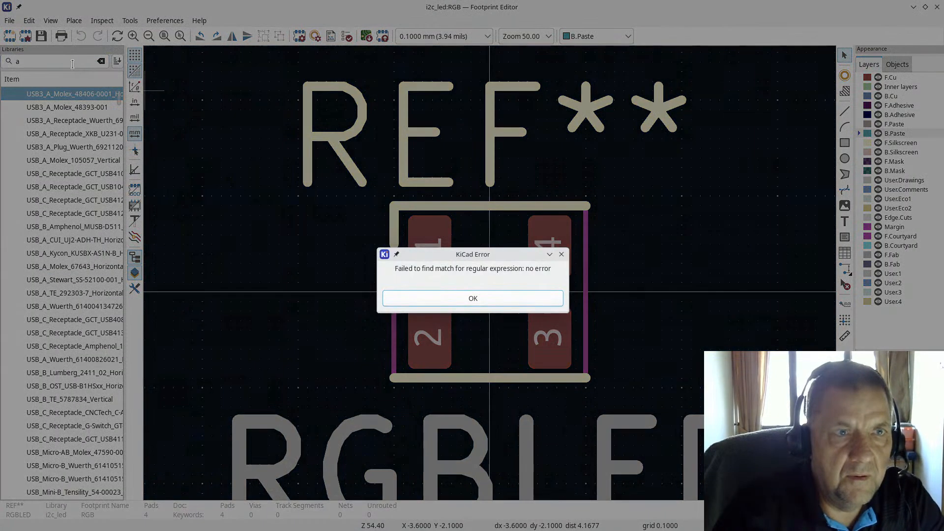
pyautogui.click(475, 298)
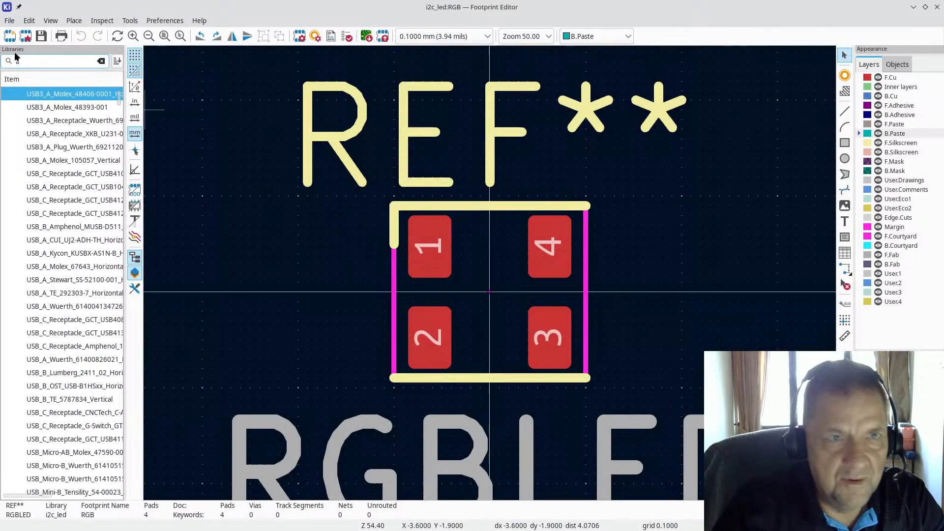
pyautogui.write('w')
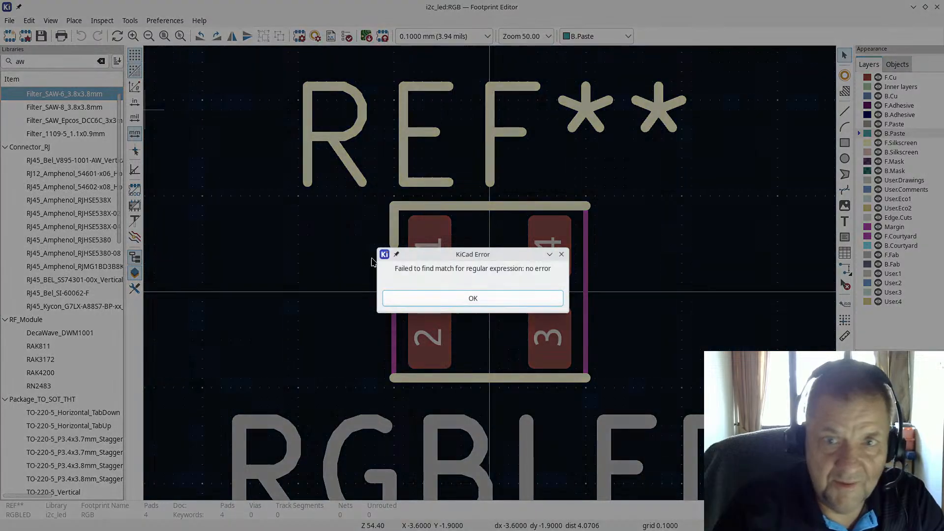
pyautogui.click(469, 299)
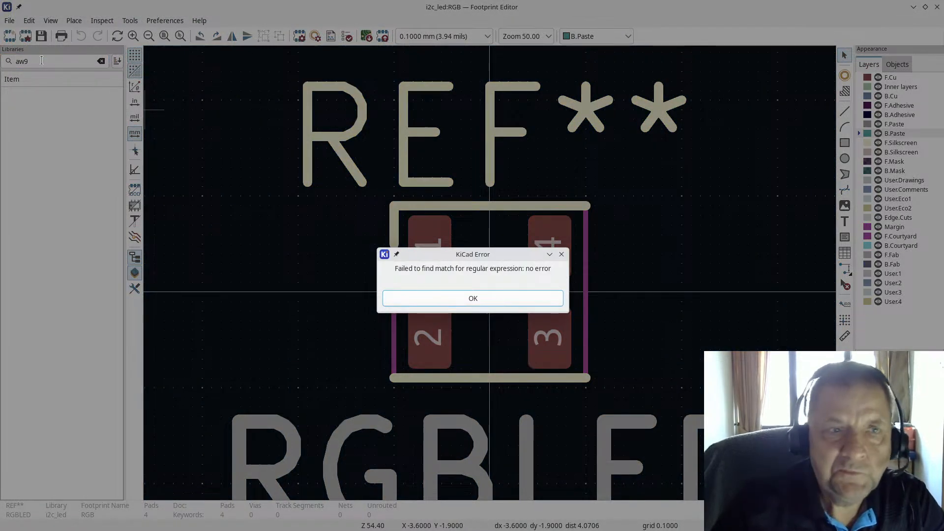
pyautogui.click(471, 296)
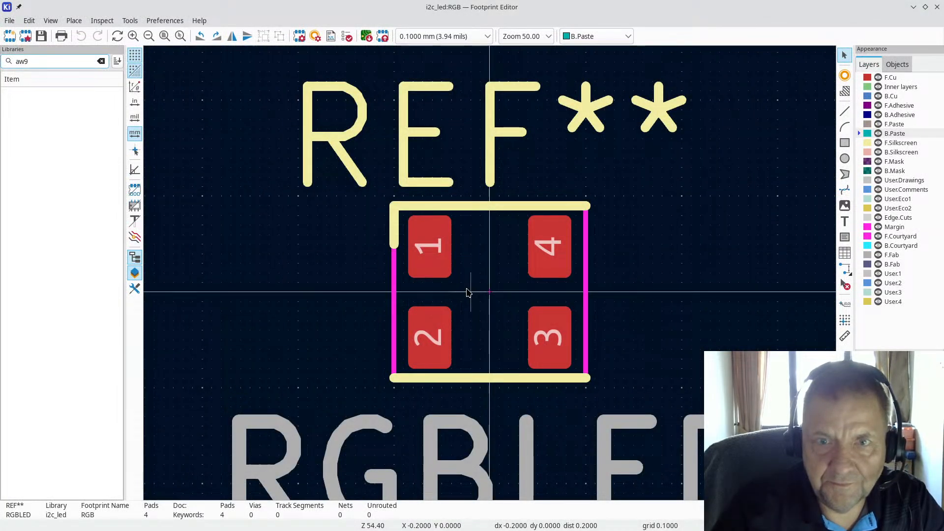
# Close the Footprint Editor and switch to the PCB Editor window
pyautogui.click(937, 7)
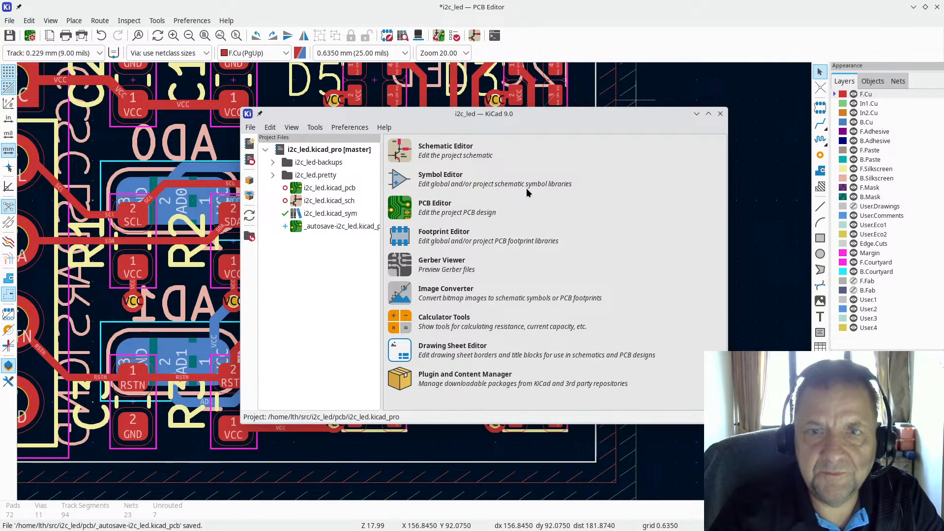
pyautogui.click(544, 25)
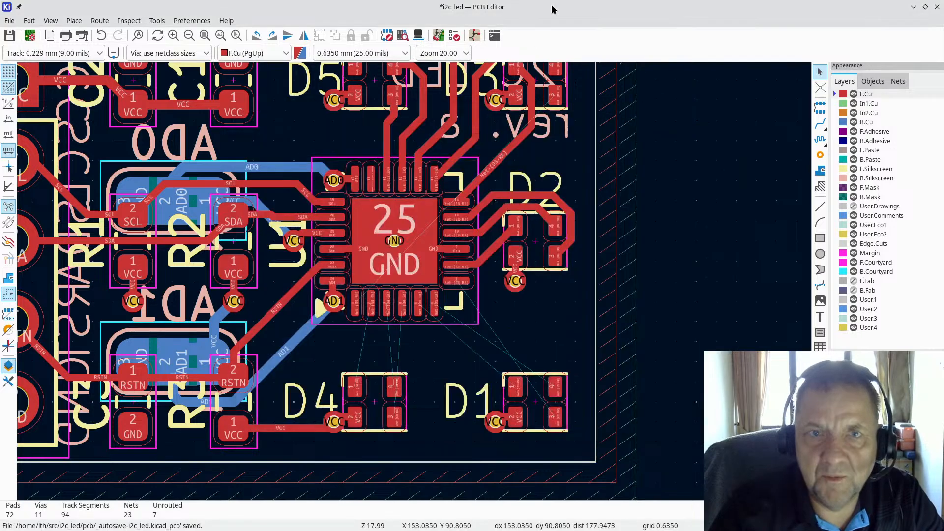
# Check the properties of a paste aperture on U1's exposed pad 25 and examine the other apertures with B.Paste as the active layer
pyautogui.doubleClick(426, 208)
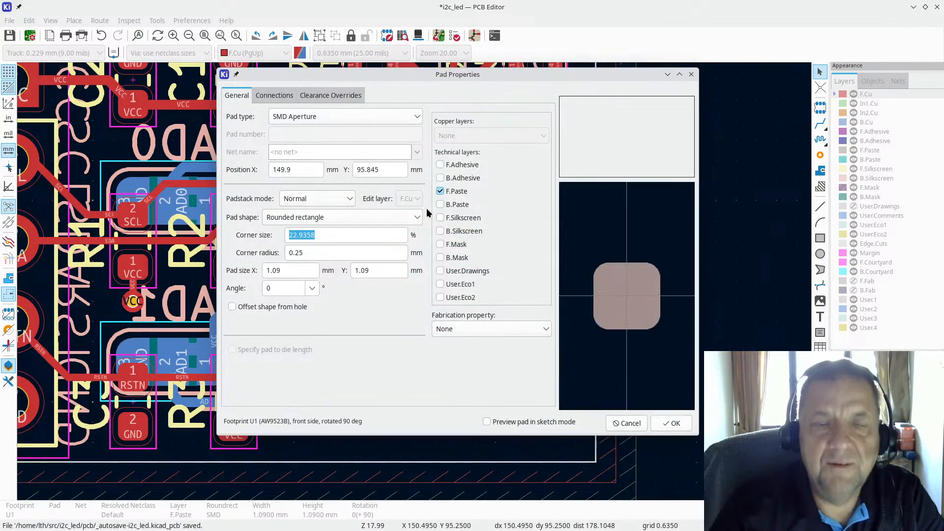
pyautogui.press('Escape')
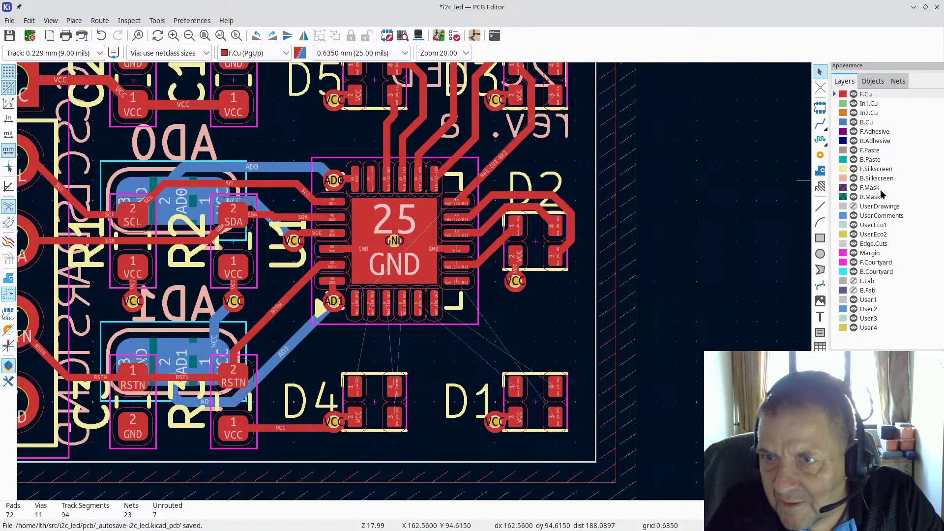
pyautogui.click(866, 158)
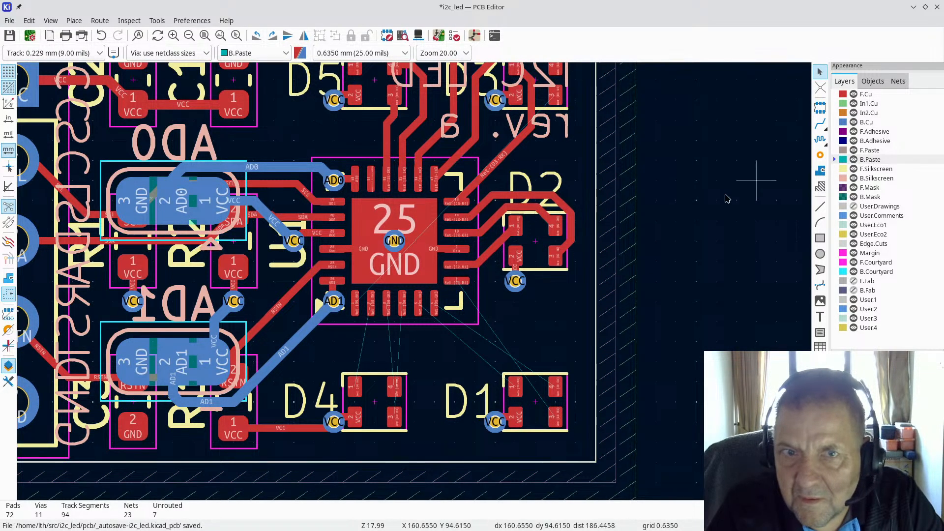
pyautogui.click(426, 214)
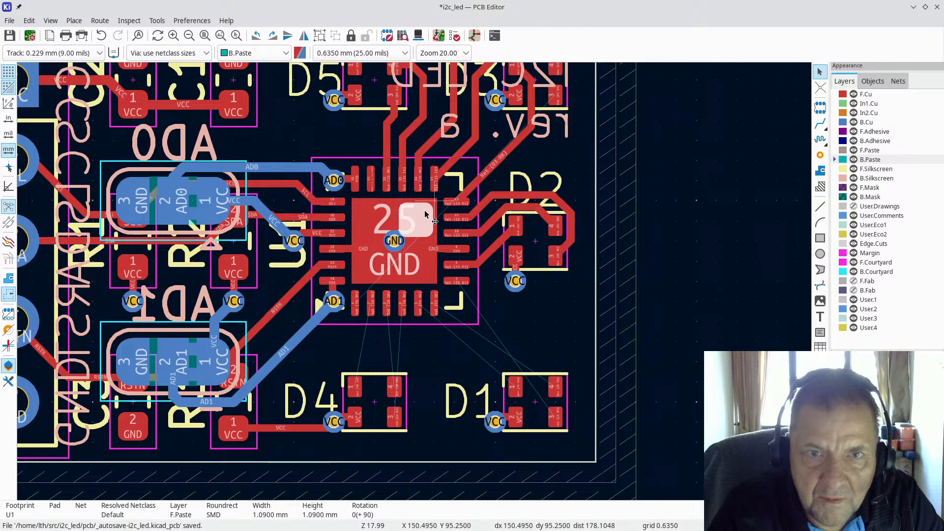
pyautogui.click(426, 268)
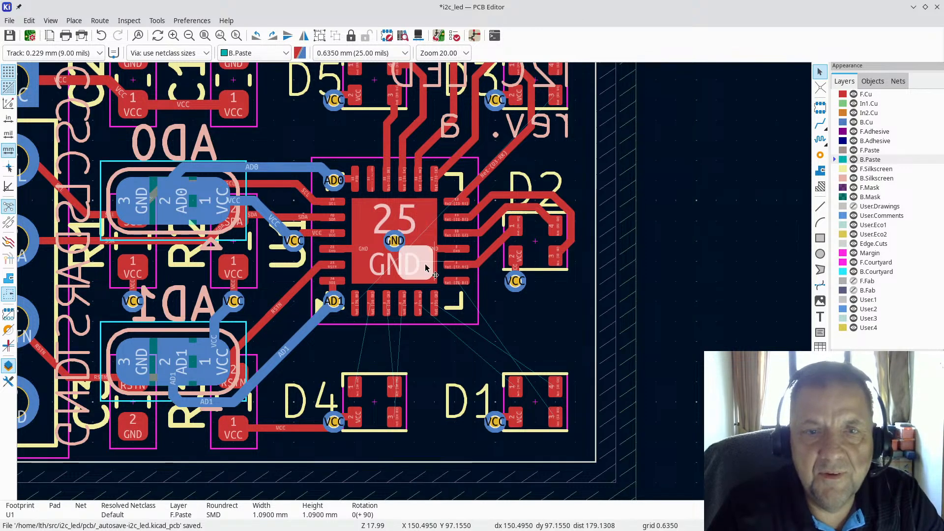
pyautogui.click(373, 265)
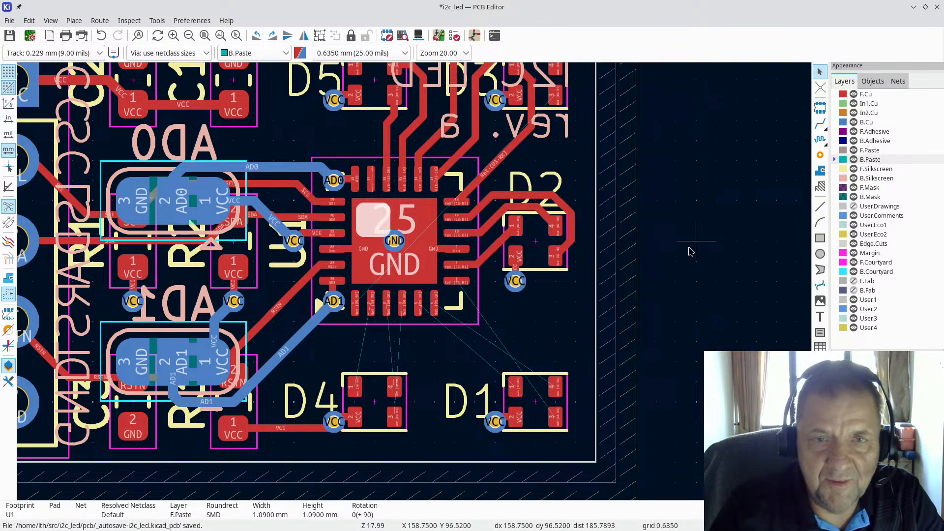
pyautogui.click(717, 200)
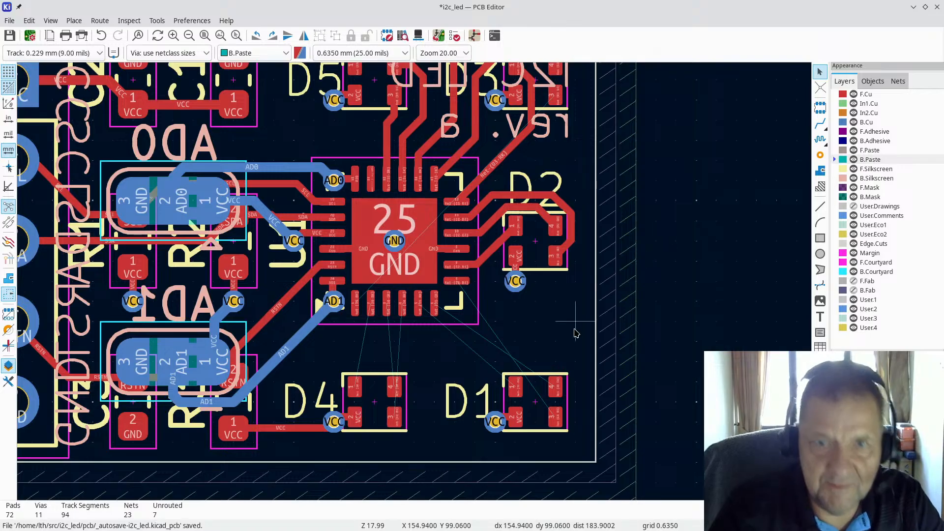
# Route Net-(D1-GK) from D1's pad 4 to U1's pin 6 and Net-(D1-RK) from D1's pad 1 to U1's pin 5 on F.Cu
pyautogui.scroll(3, 536, 365)
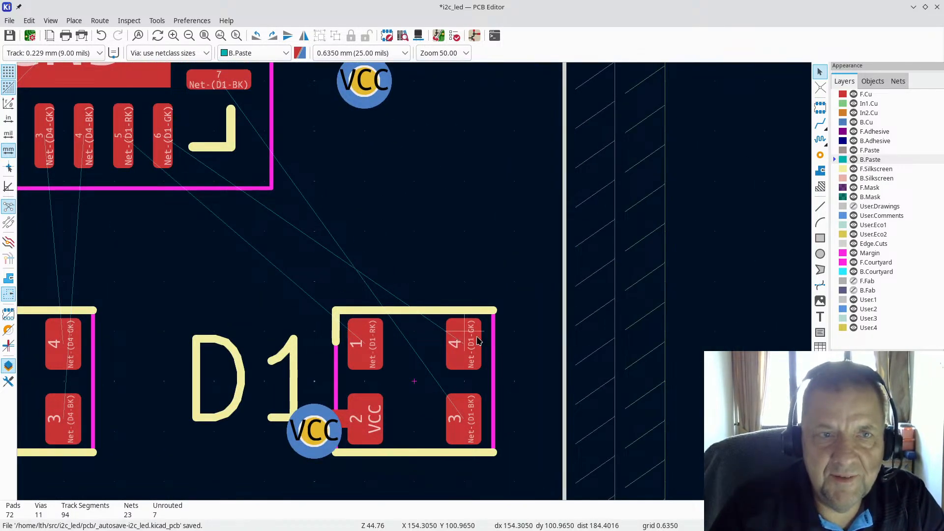
pyautogui.click(820, 123)
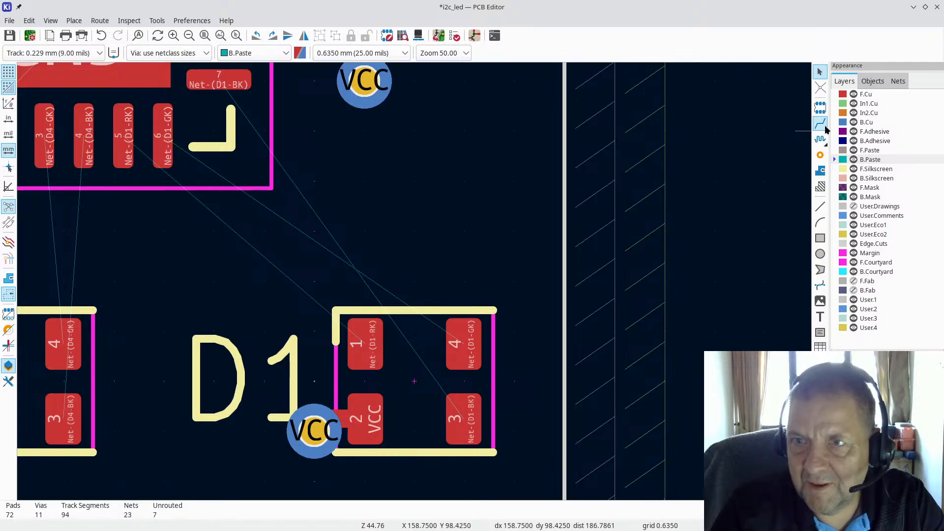
pyautogui.click(464, 343)
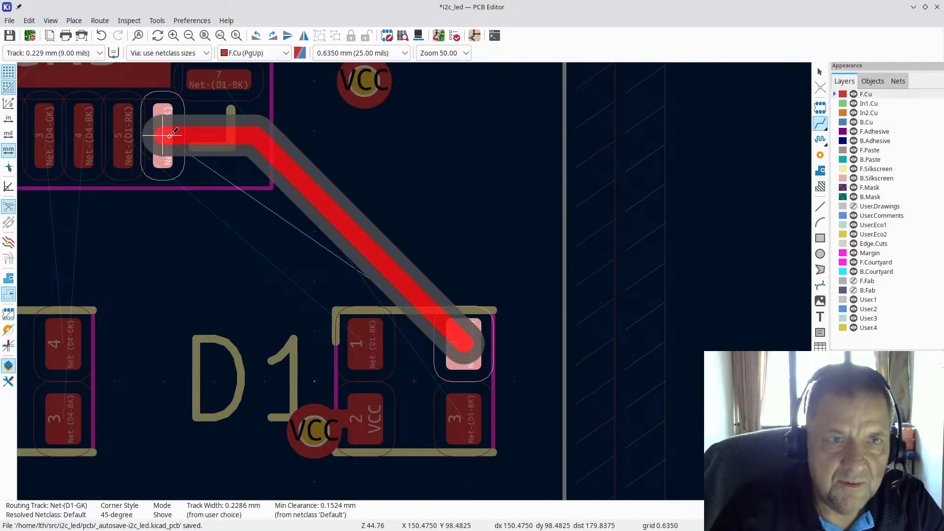
pyautogui.click(169, 135)
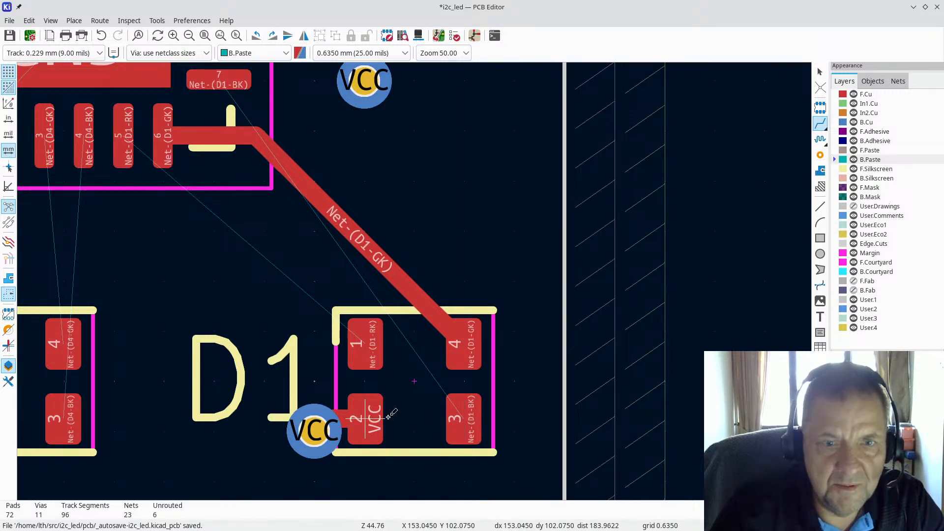
pyautogui.click(366, 343)
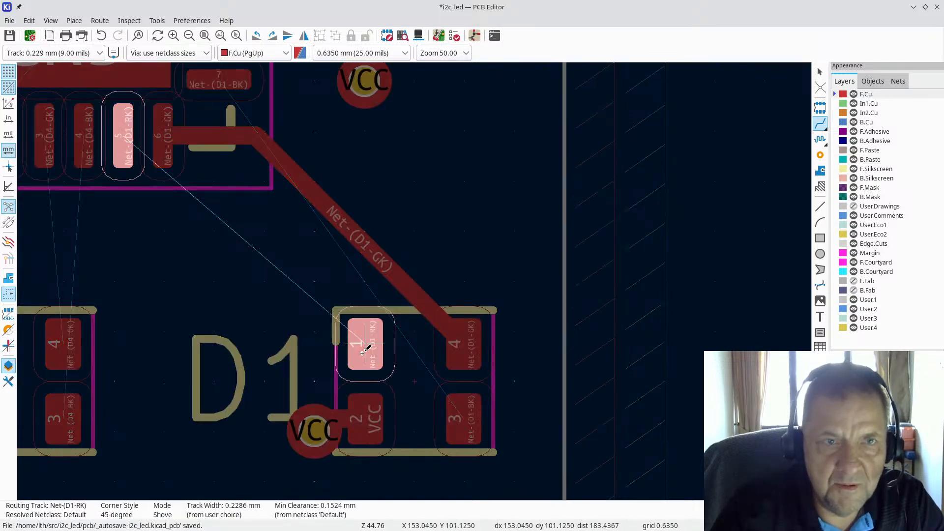
pyautogui.click(136, 133)
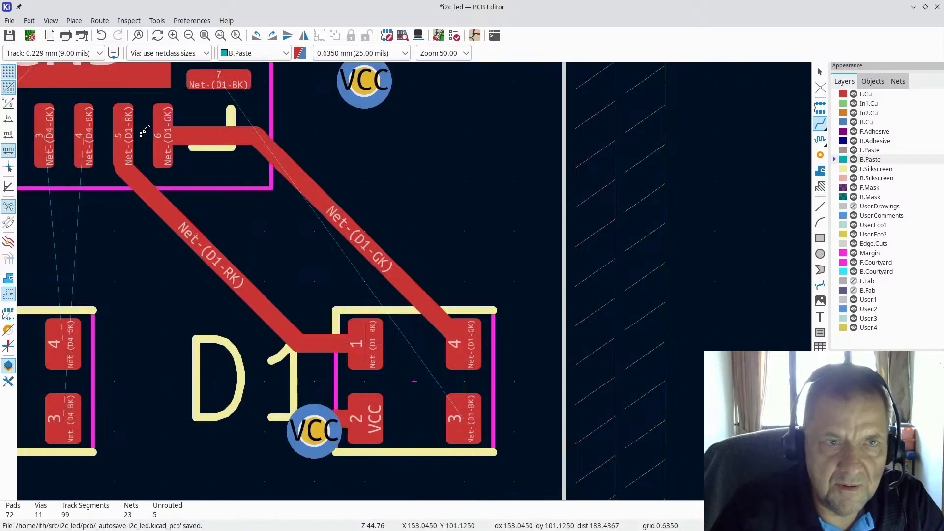
pyautogui.click(465, 418)
pyautogui.scroll(-3, 465, 418)
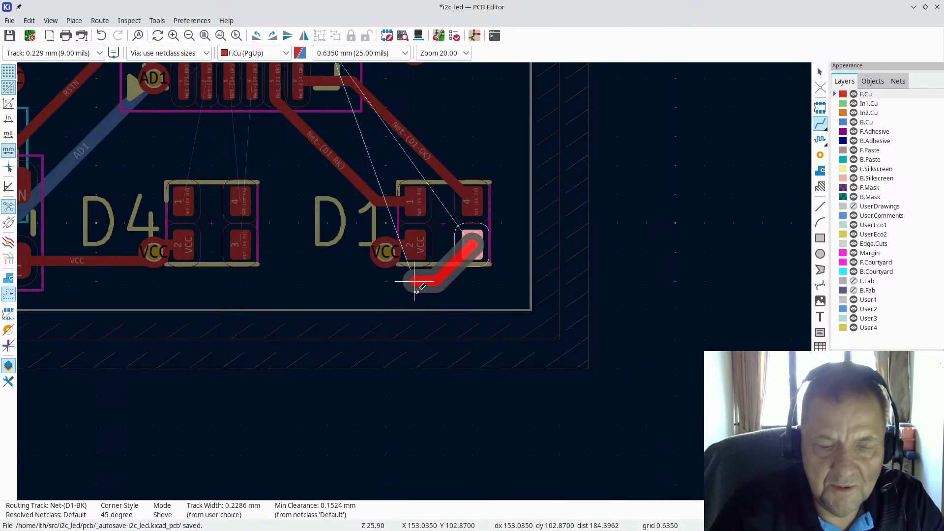
pyautogui.hotkey('alt', '2')
pyautogui.click(394, 294)
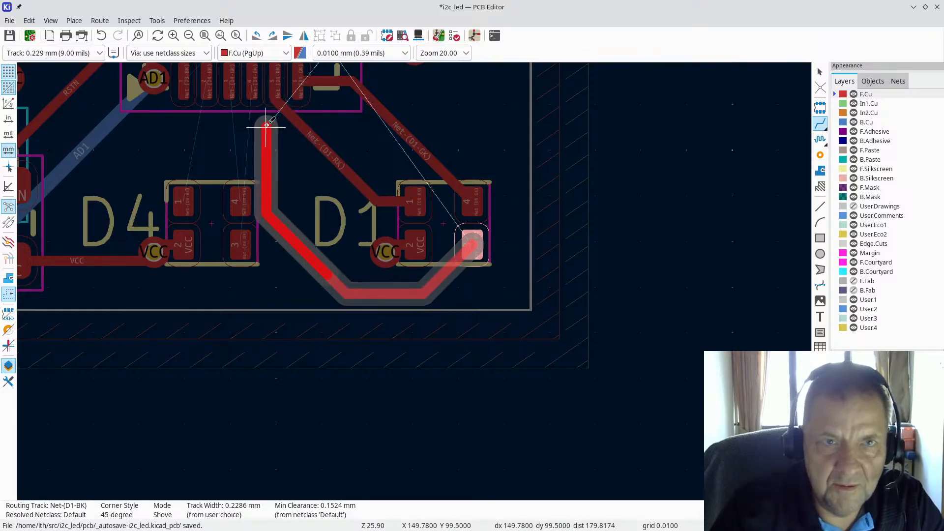
pyautogui.scroll(2, 267, 122)
pyautogui.scroll(-2, 415, 281)
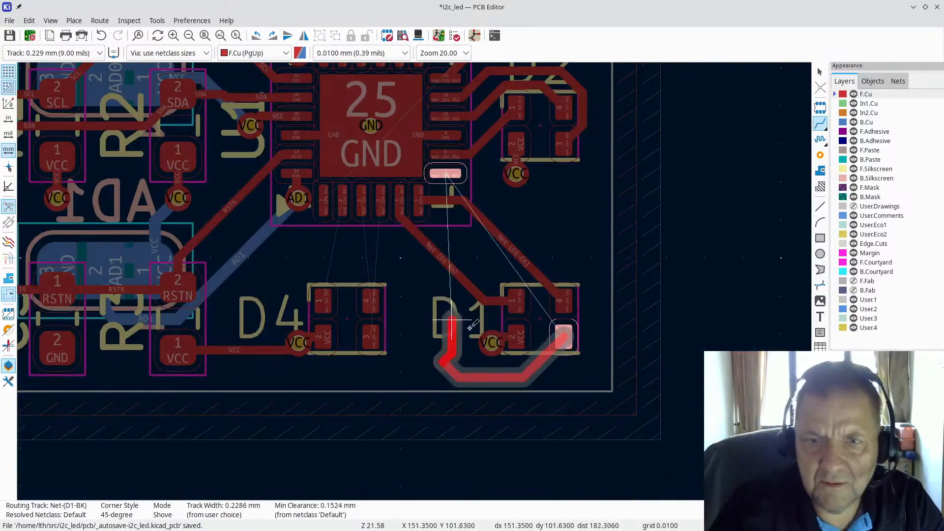
pyautogui.press('Escape')
pyautogui.hotkey('ctrl', 'z')
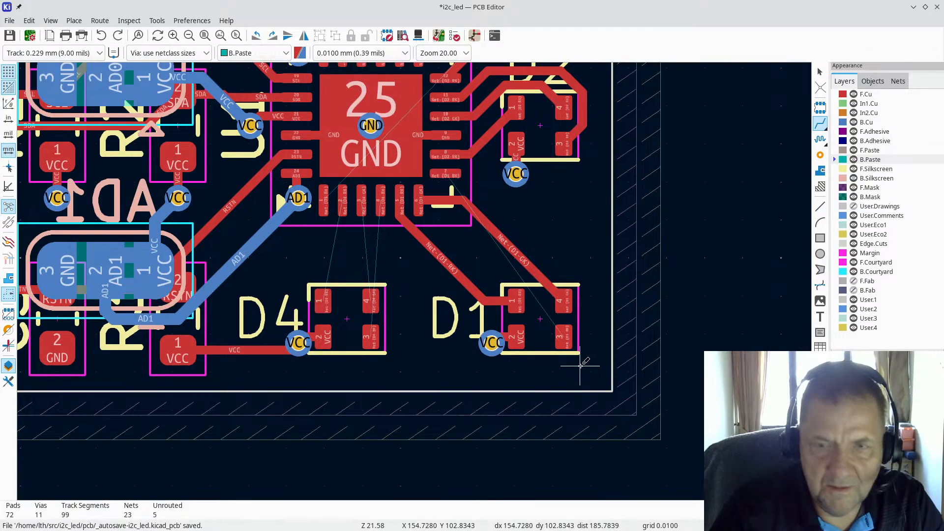
# Route Net-(D1-BK) from D1's pad 3 to U1's pin 7 and Net-(D4-GK) from D4's pad 4 to U1's pin 3 on F.Cu
pyautogui.click(565, 337)
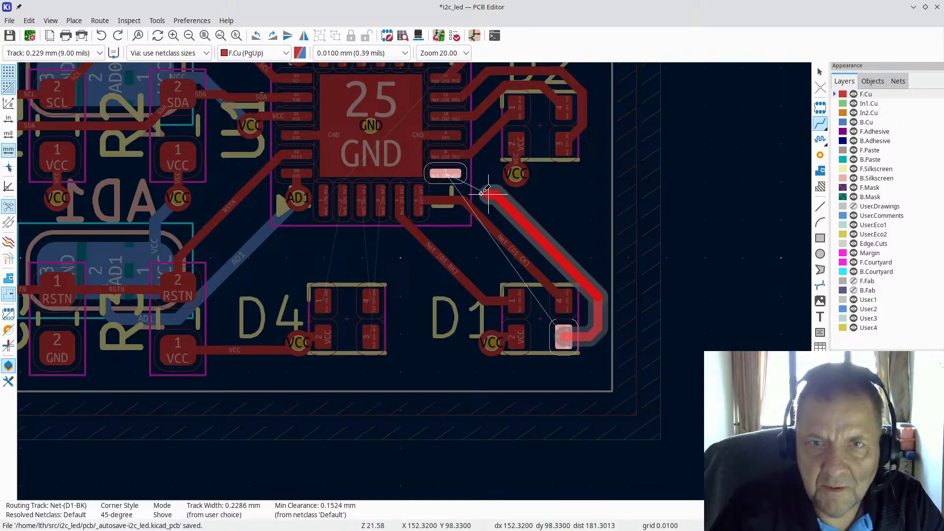
pyautogui.click(446, 171)
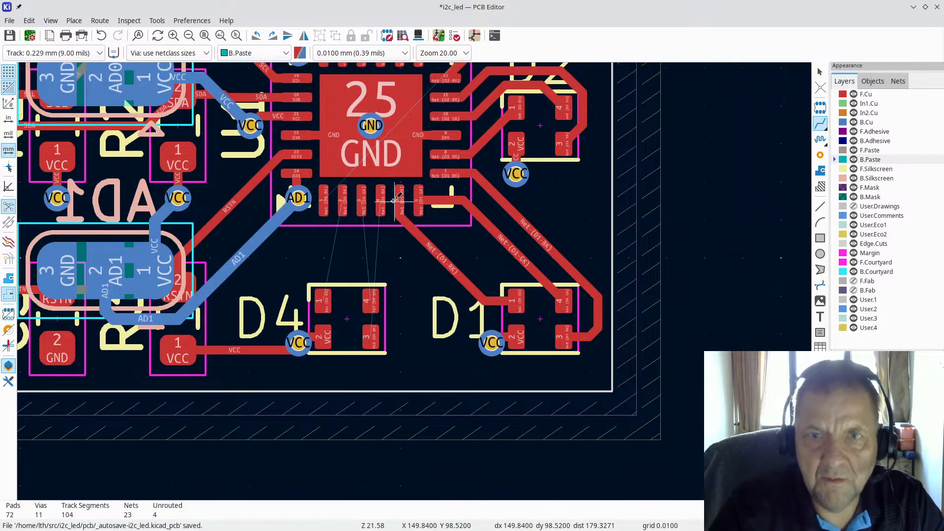
pyautogui.scroll(3, 352, 277)
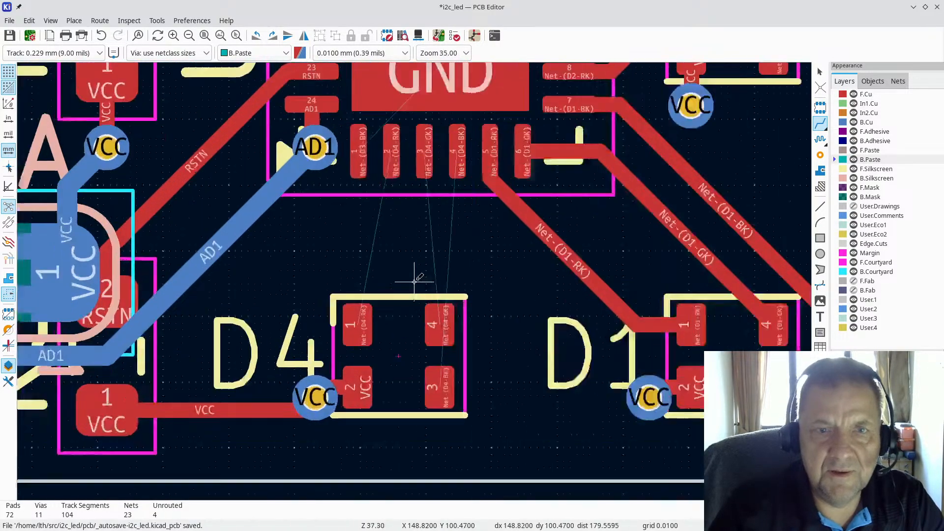
pyautogui.click(449, 332)
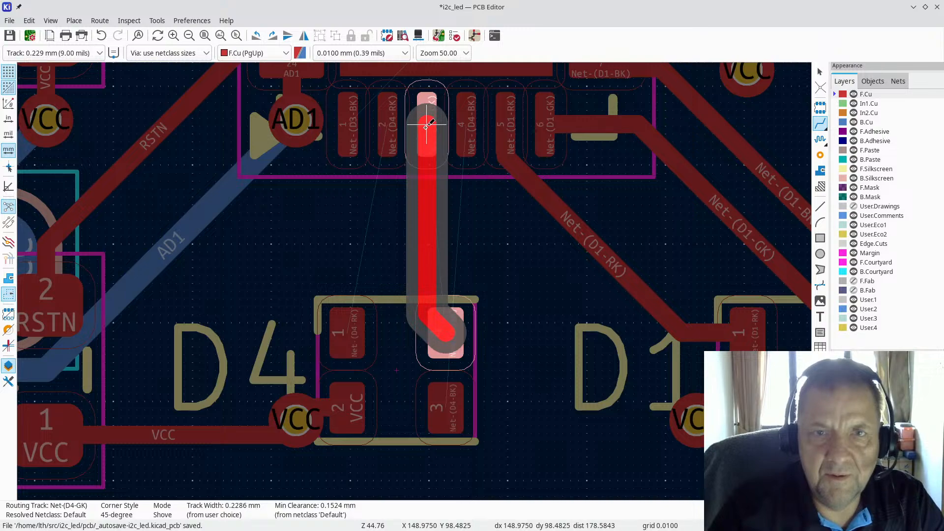
pyautogui.click(427, 127)
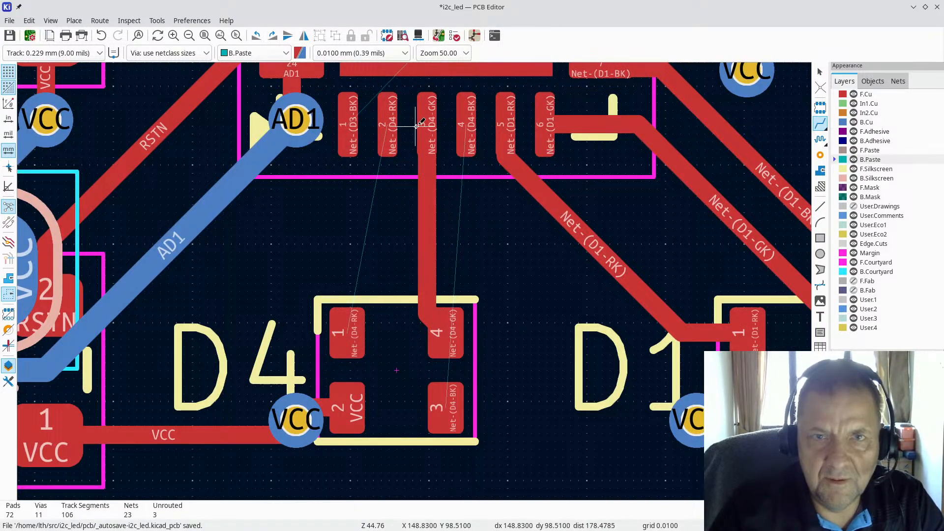
# Reroute Net-(D4-GK) so the track bends just below U1's pin 3 and runs straight down into D4's pad 4
pyautogui.click(431, 119)
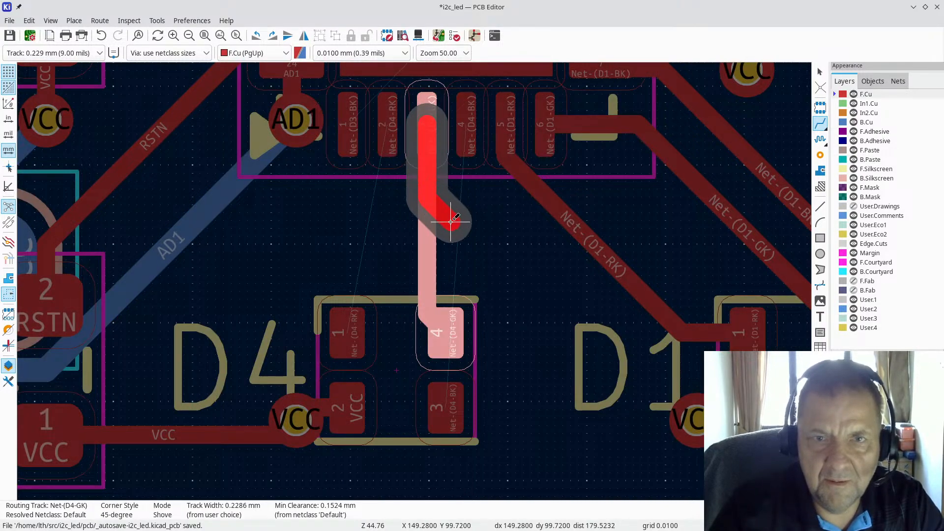
pyautogui.click(453, 309)
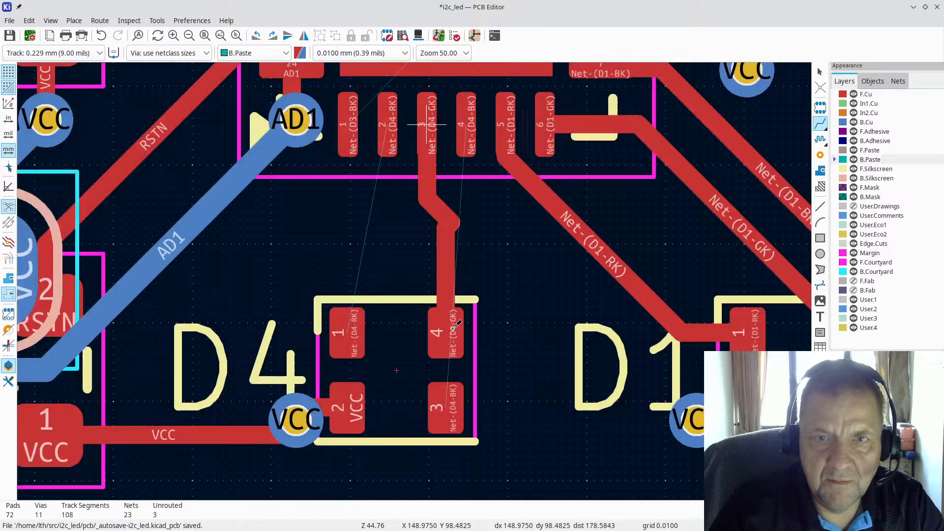
pyautogui.click(454, 306)
pyautogui.press('Escape')
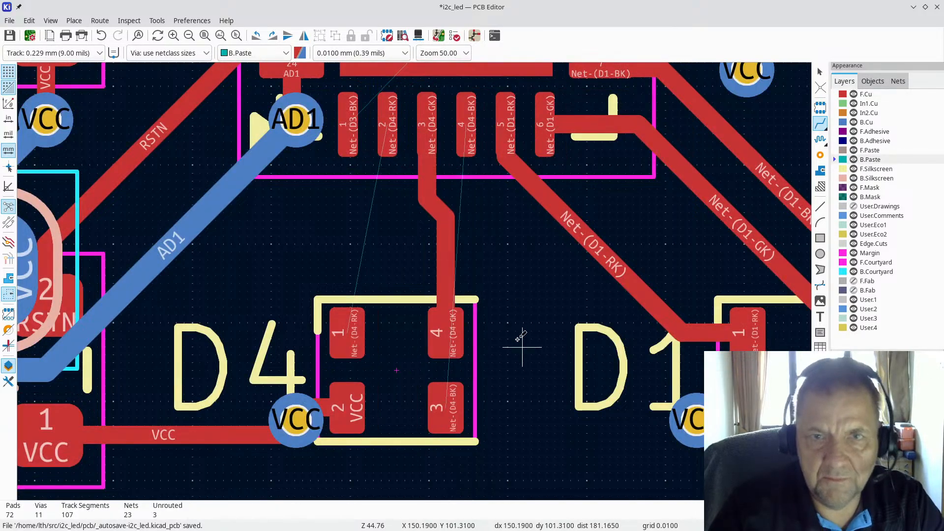
# Route Net-(D4-BK) from U1's pin 4 around to D4's pad 3 and Net-(D4-RK) from D4's pad 1 to U1's pin 2
pyautogui.click(467, 129)
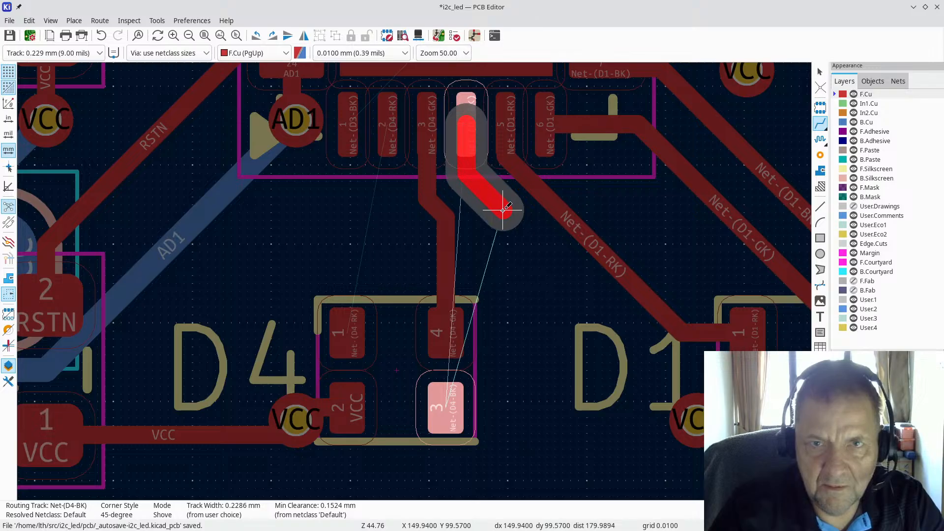
pyautogui.click(507, 360)
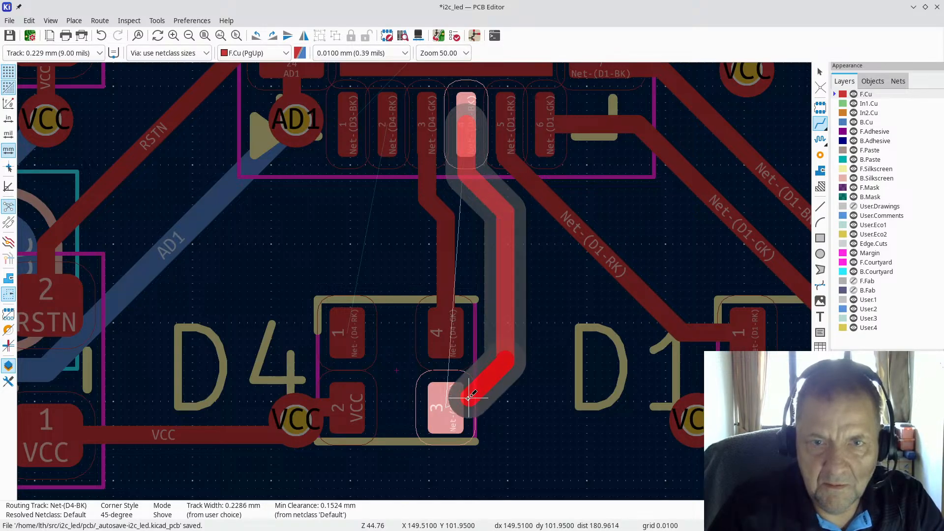
pyautogui.click(496, 397)
pyautogui.click(484, 402)
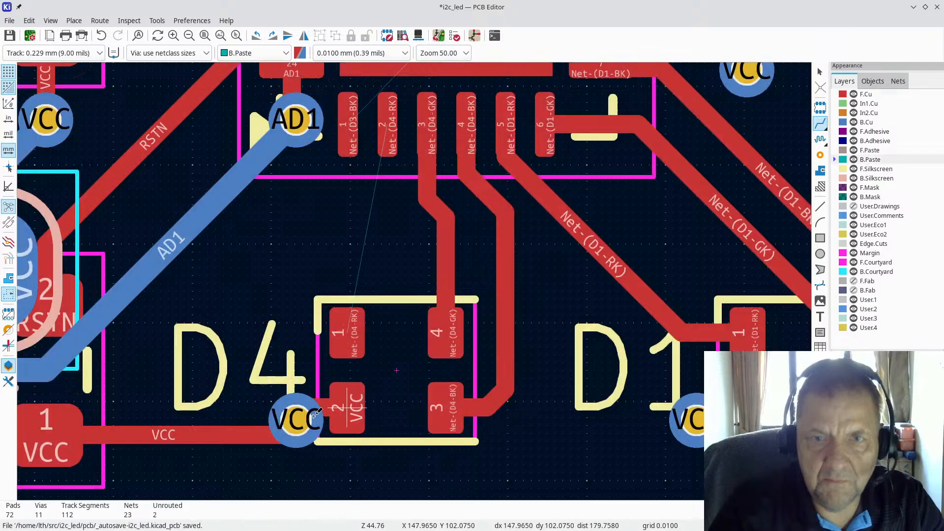
pyautogui.click(350, 333)
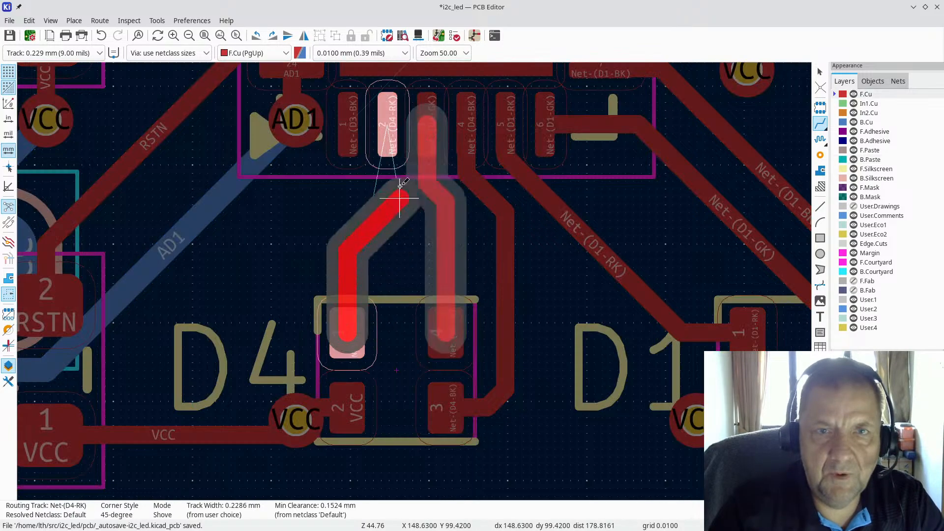
pyautogui.click(388, 129)
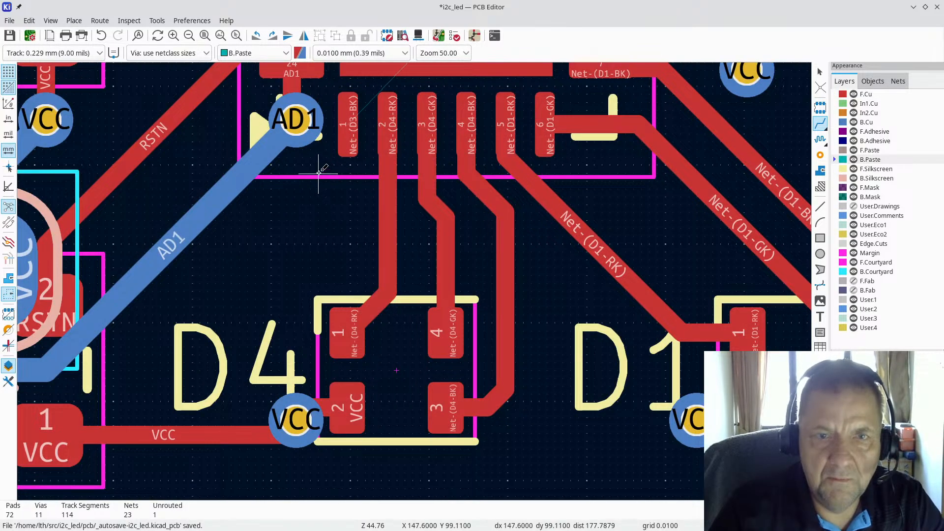
# Route Net-(D3-BK) from U1's pin 1 through a via to B.Cu, between U1 and D4, and up the board's right edge towards D3
pyautogui.scroll(-2, 319, 173)
pyautogui.scroll(2, 415, 280)
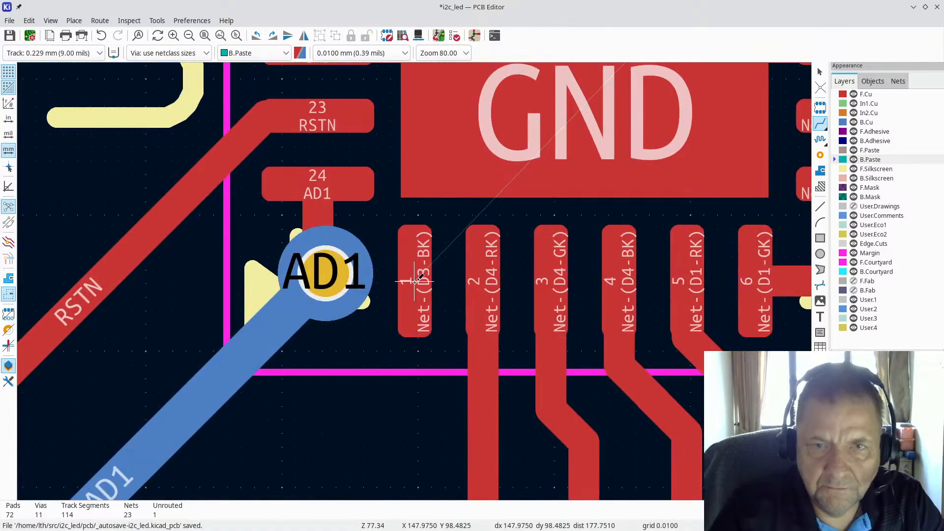
pyautogui.click(414, 280)
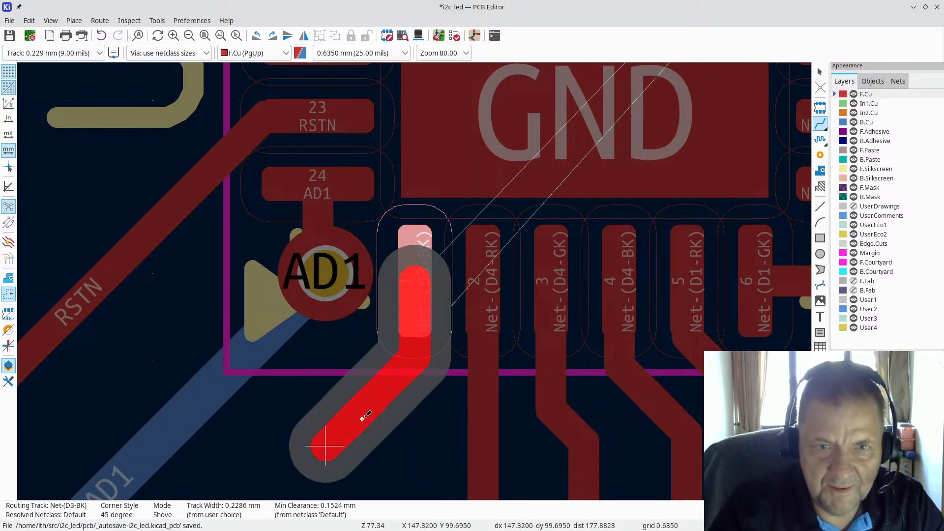
pyautogui.press('v')
pyautogui.click(366, 418)
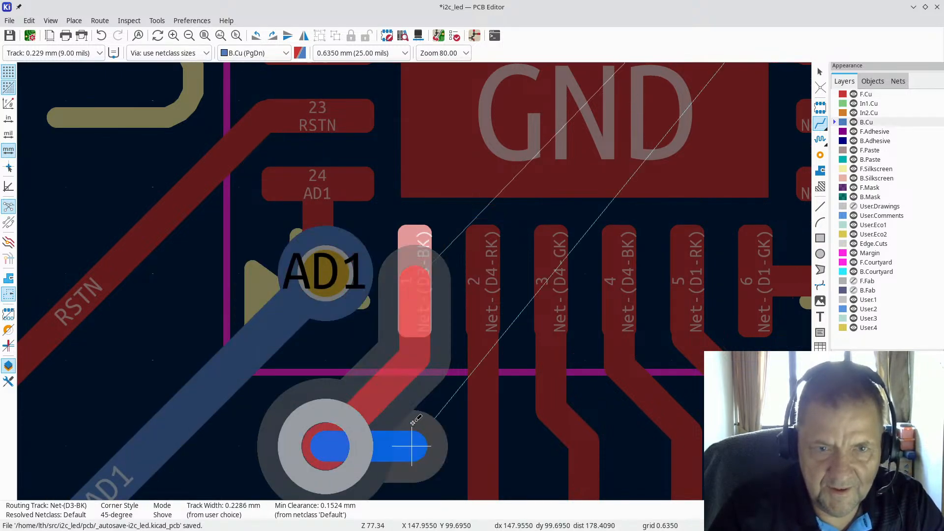
pyautogui.scroll(-6, 326, 446)
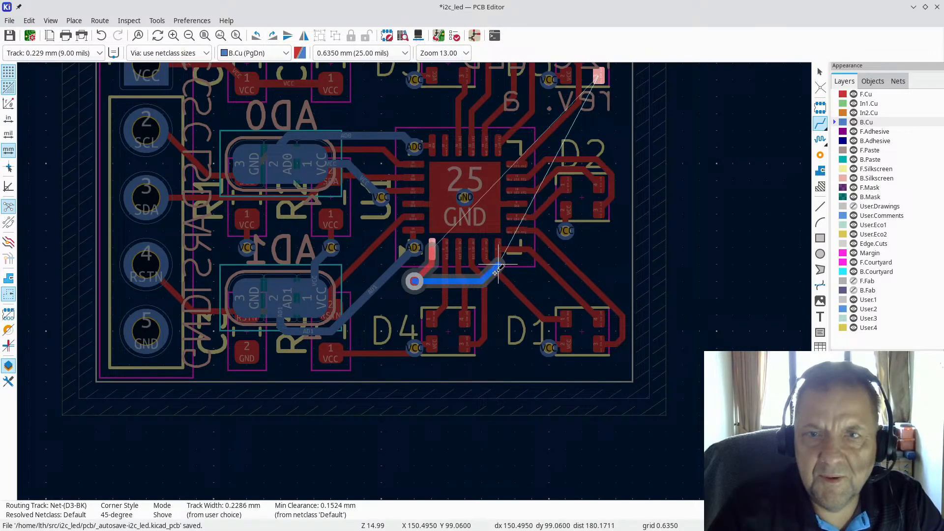
pyautogui.click(616, 264)
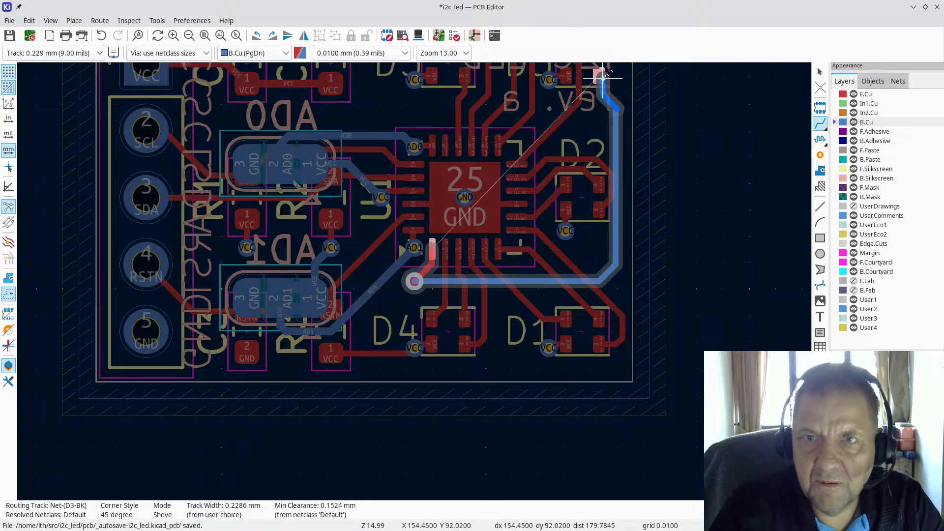
pyautogui.click(618, 107)
# Place a via just below D3's pad 3 and finish the Net-(D3-BK) track on F.Cu into that pad
pyautogui.scroll(3, 622, 100)
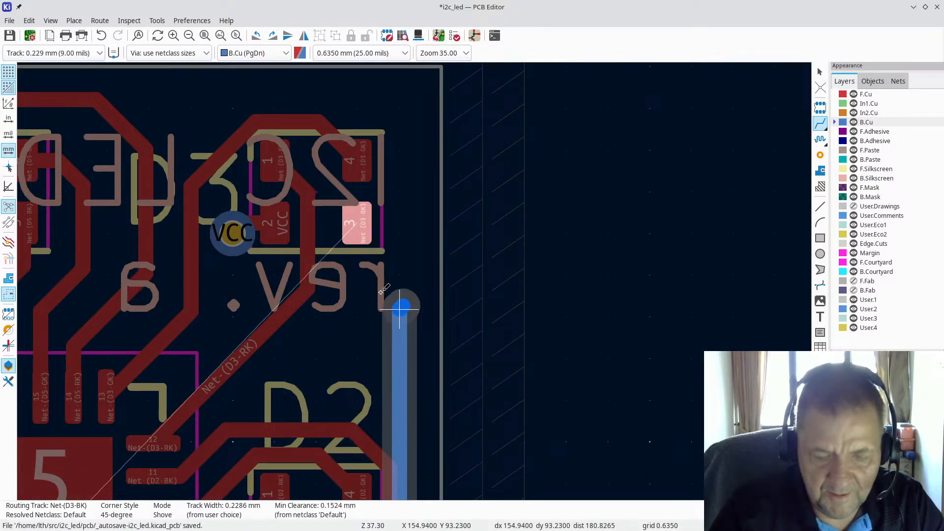
pyautogui.press('v')
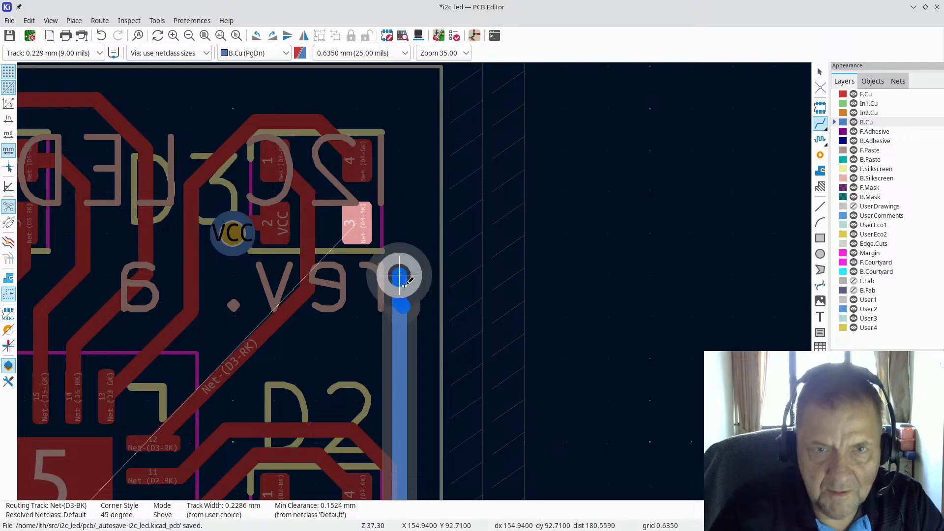
pyautogui.click(357, 277)
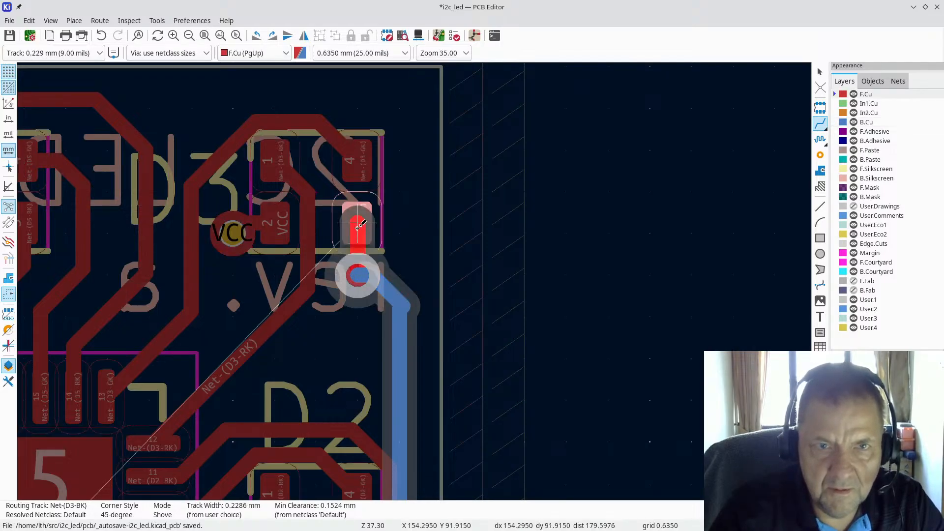
pyautogui.click(357, 226)
# Redraw the B.Cu corner of Net-(D3-BK) below D3's via and delete the leftover track segments there
pyautogui.click(356, 270)
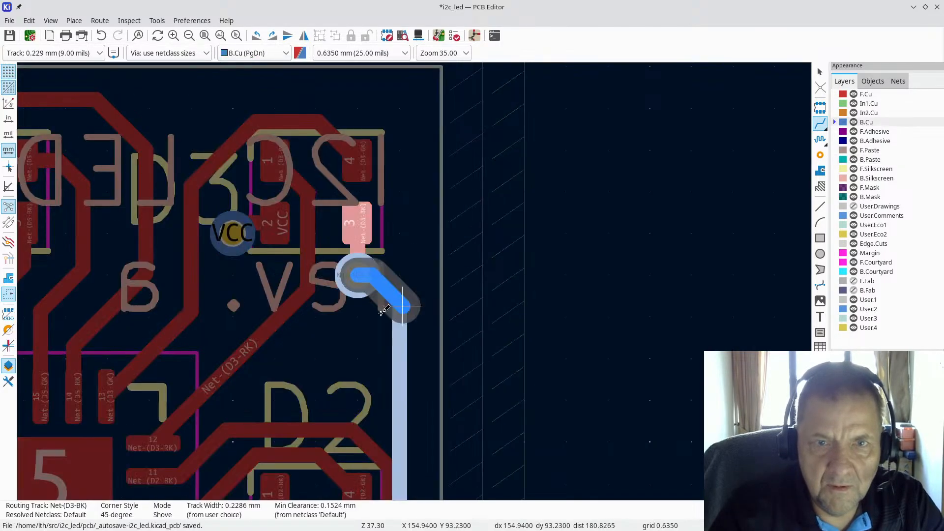
pyautogui.click(392, 346)
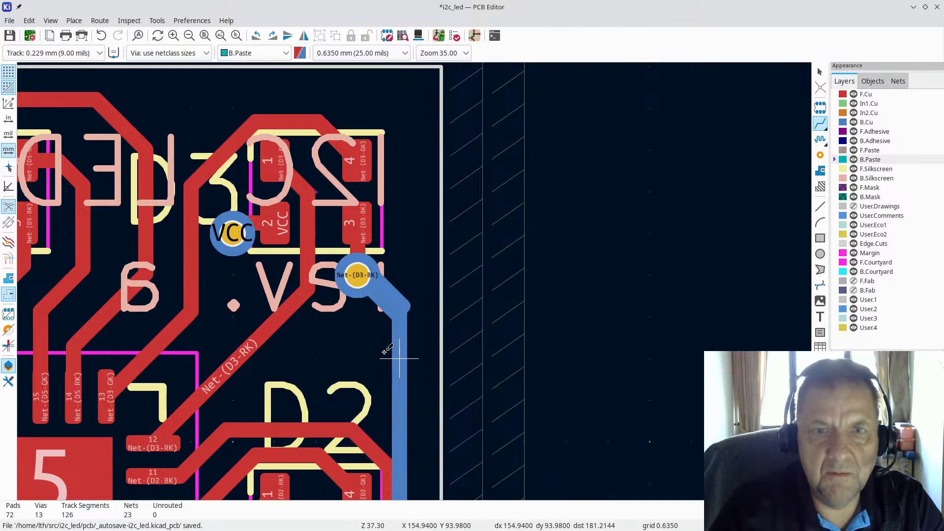
pyautogui.press('Escape')
pyautogui.click(410, 309)
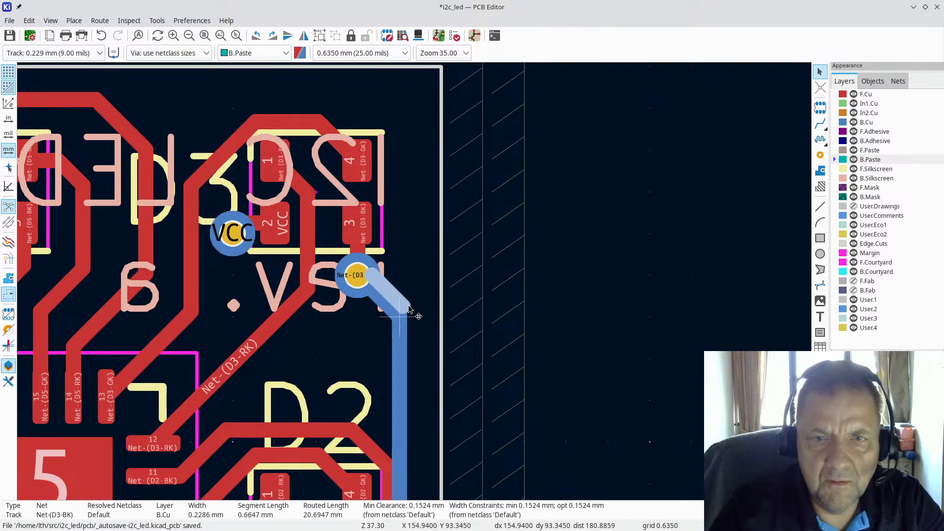
pyautogui.press('Escape')
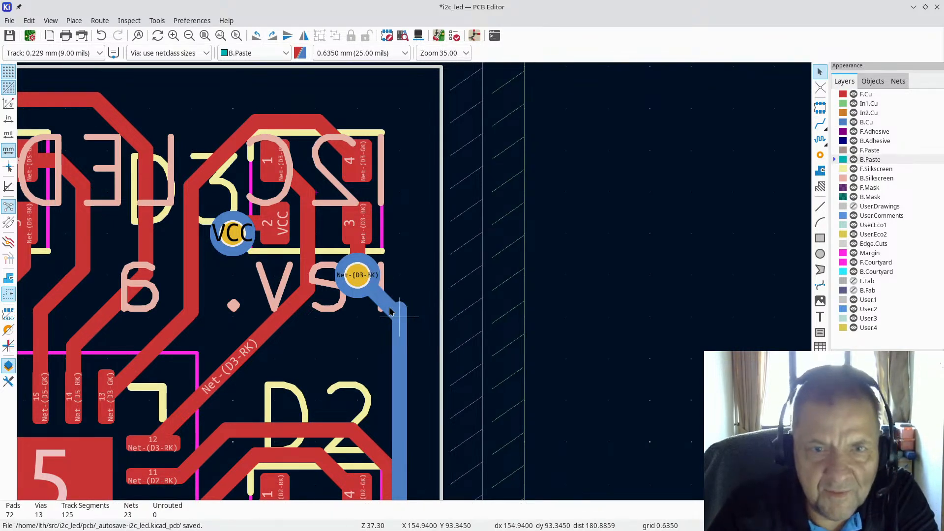
pyautogui.click(403, 308)
pyautogui.press('Delete')
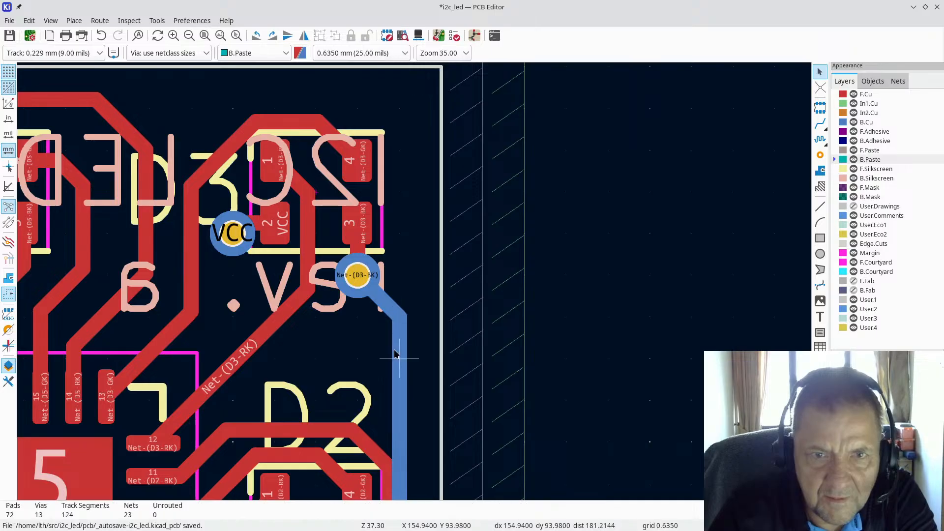
# Review the whole routed board and open the Design Rules Checker
pyautogui.scroll(-3, 373, 300)
pyautogui.scroll(-3, 416, 285)
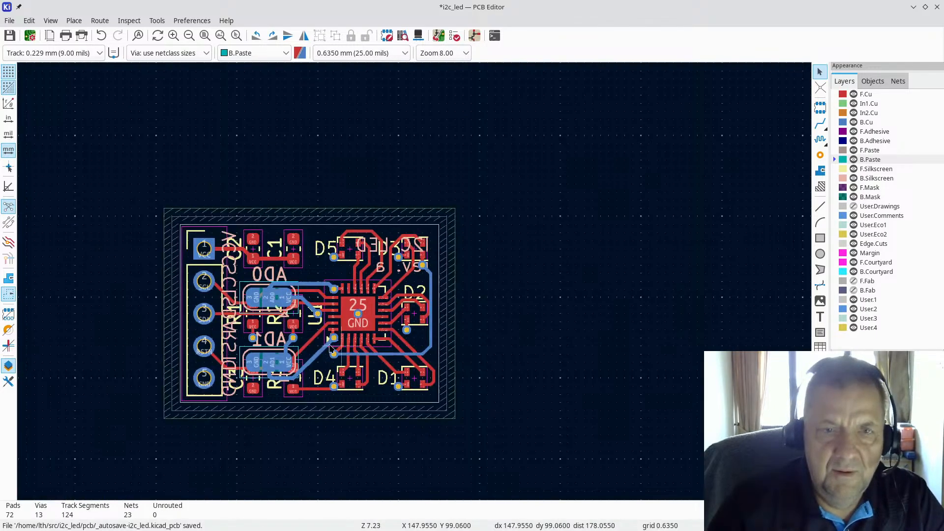
pyautogui.scroll(2, 278, 332)
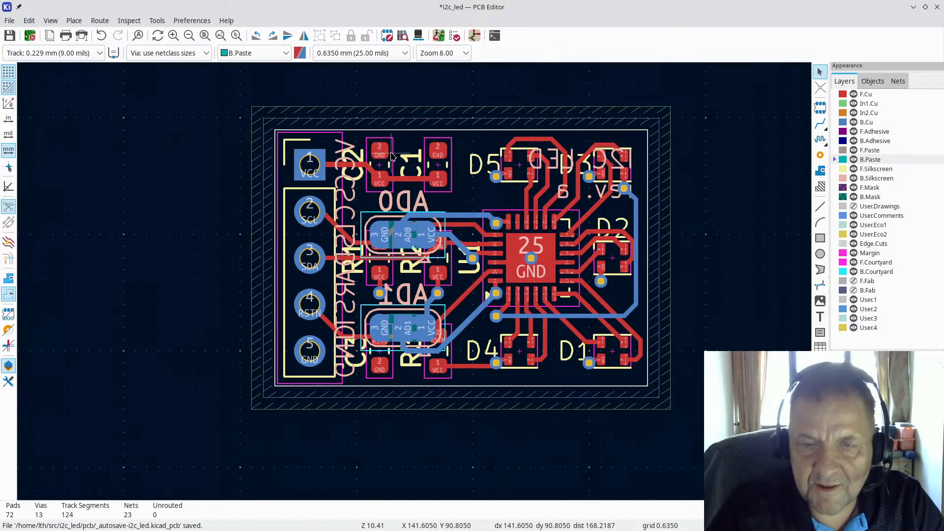
pyautogui.click(130, 21)
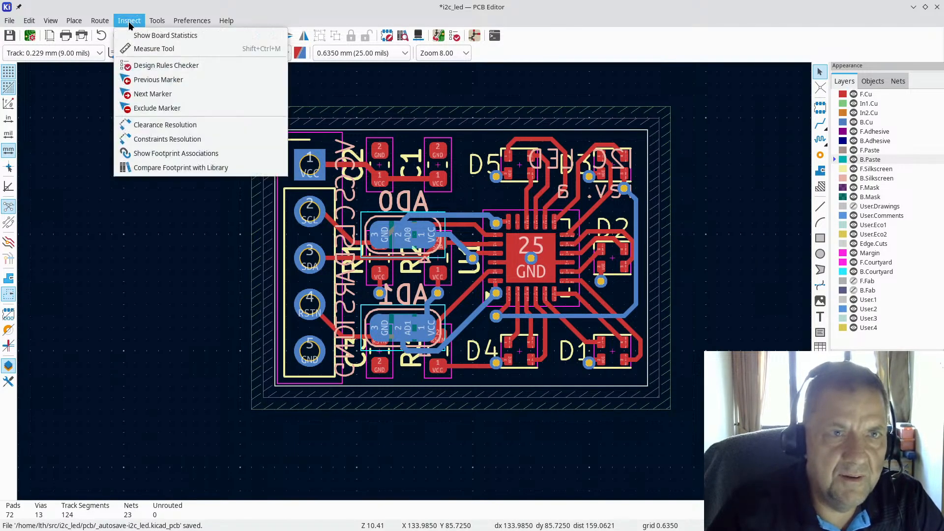
pyautogui.click(153, 66)
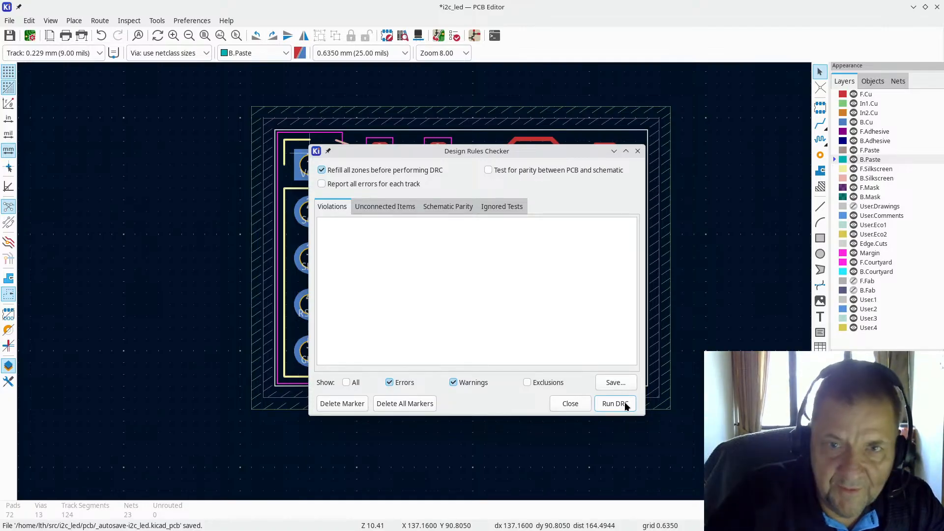
# Switch to the i2c_led schematic, look over U1, and open resistor R3's library symbol in the Symbol Editor
pyautogui.hotkey('alt', 'Tab')
pyautogui.hotkey('alt', 'Tab')
pyautogui.hotkey('alt', 'Tab')
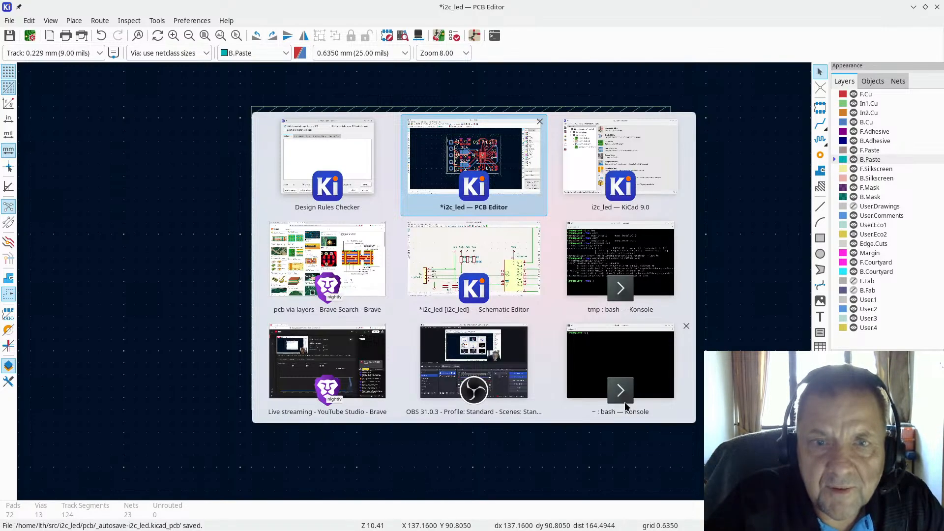
pyautogui.hotkey('alt', 'Tab')
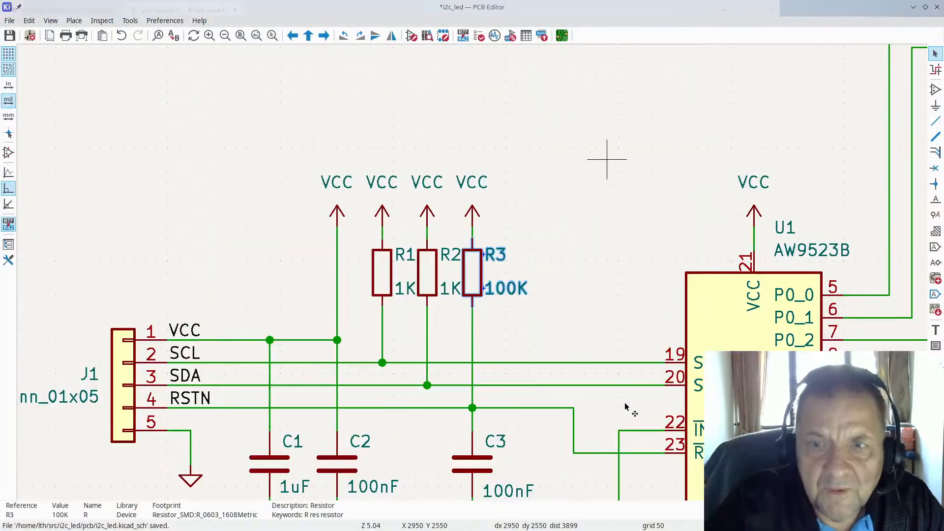
pyautogui.scroll(-6, 720, 385)
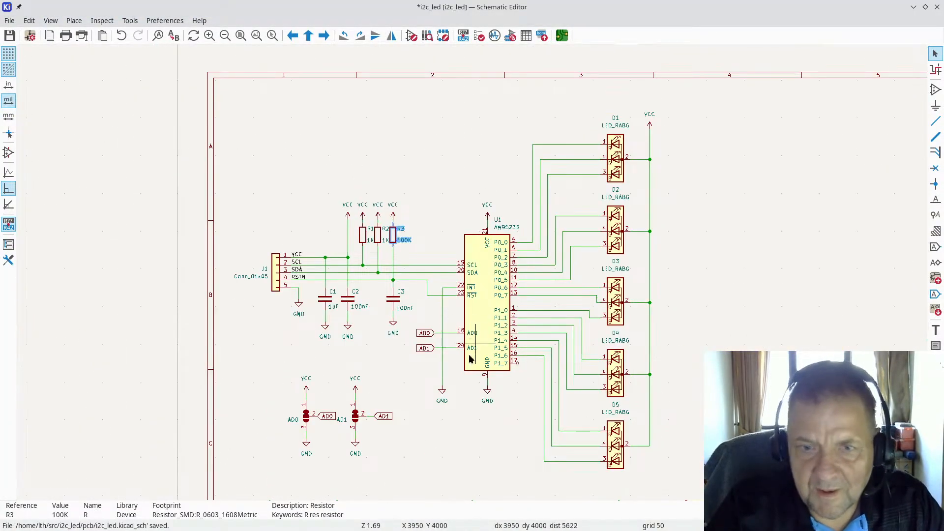
pyautogui.scroll(5, 477, 345)
pyautogui.scroll(-2, 494, 240)
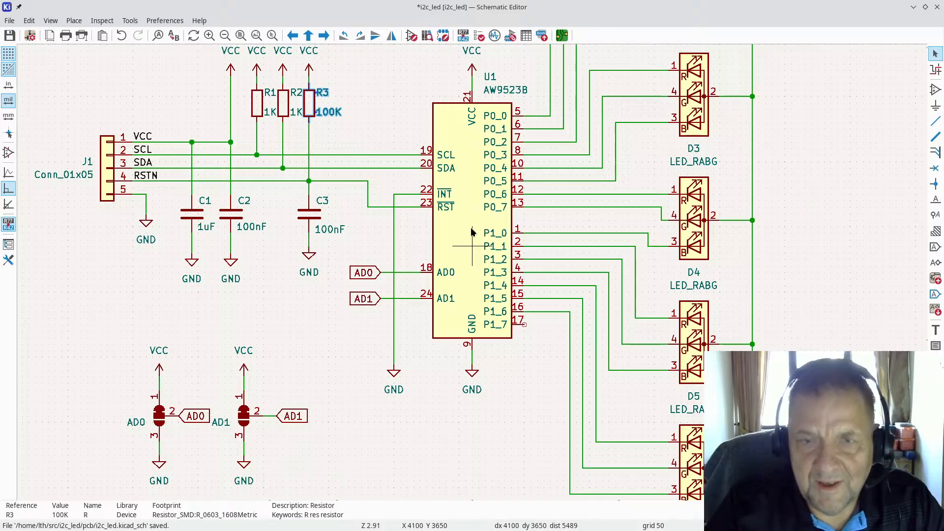
pyautogui.press('e')
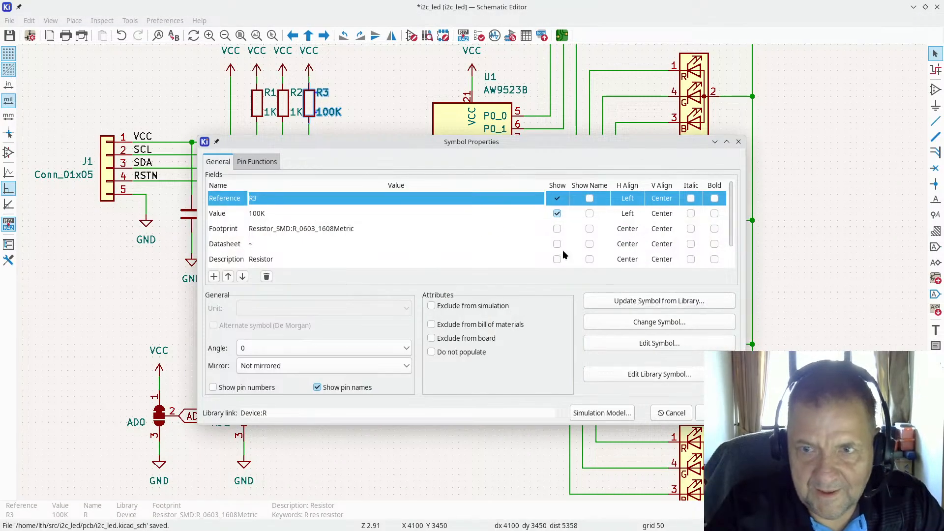
pyautogui.click(650, 376)
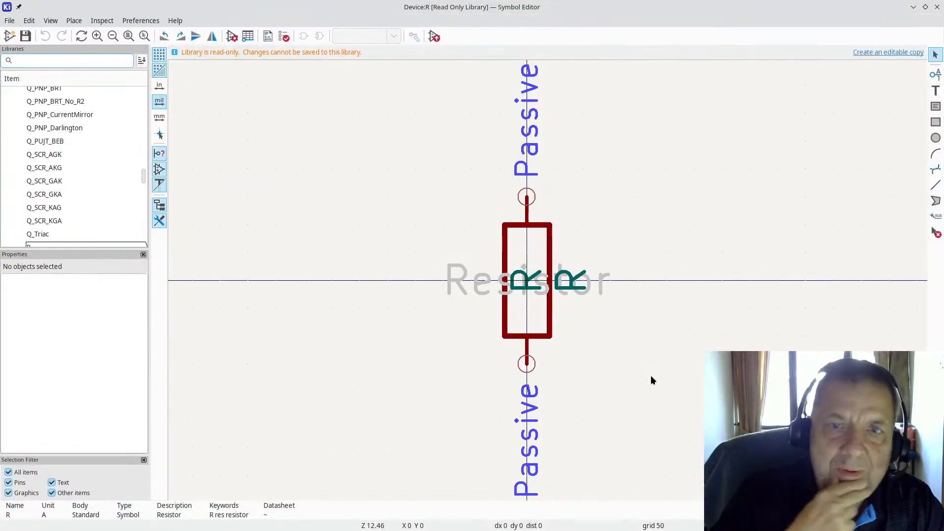
# Search the symbol libraries for AW and open the AW9523B symbol from Interface_Expansion
pyautogui.scroll(-5, 489, 219)
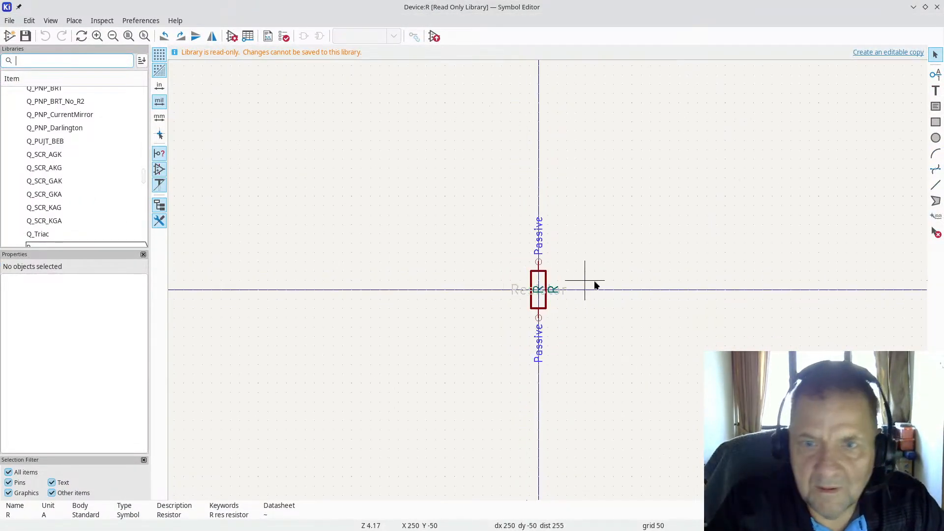
pyautogui.scroll(-4, 228, 153)
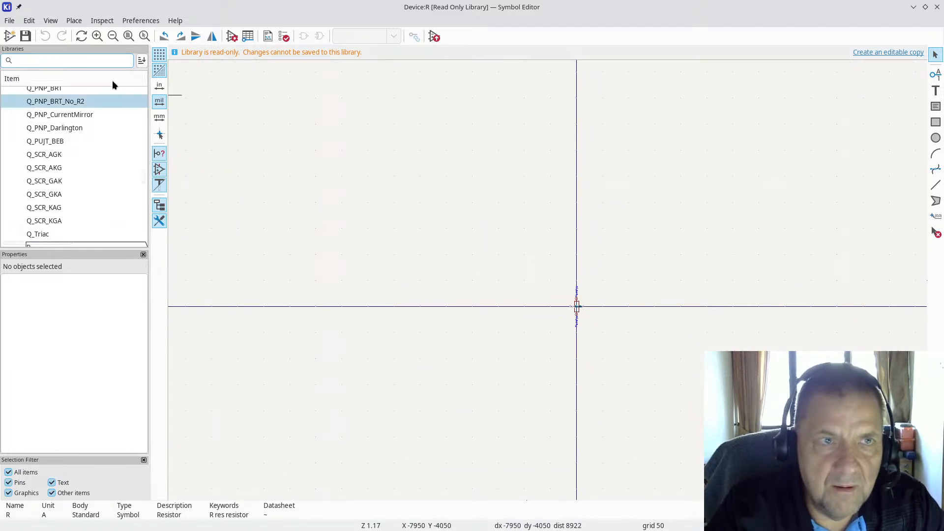
pyautogui.write('A')
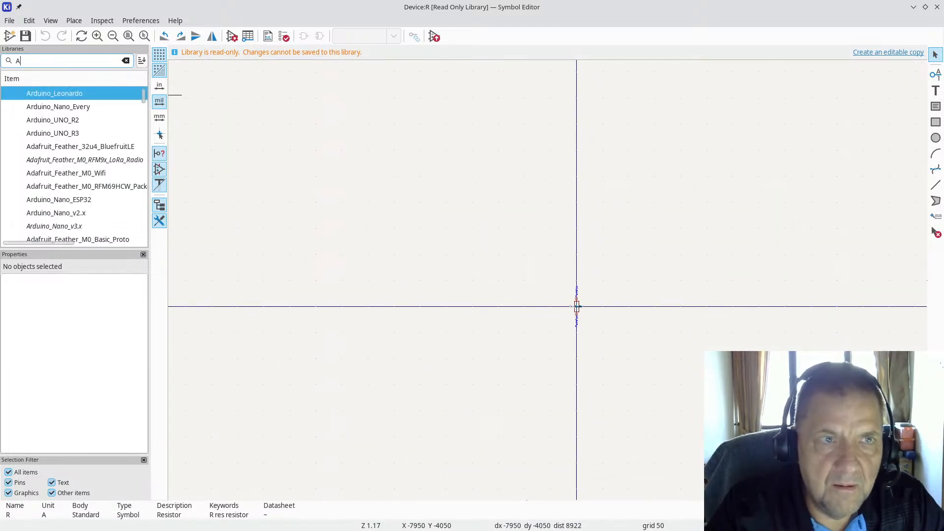
pyautogui.write('W')
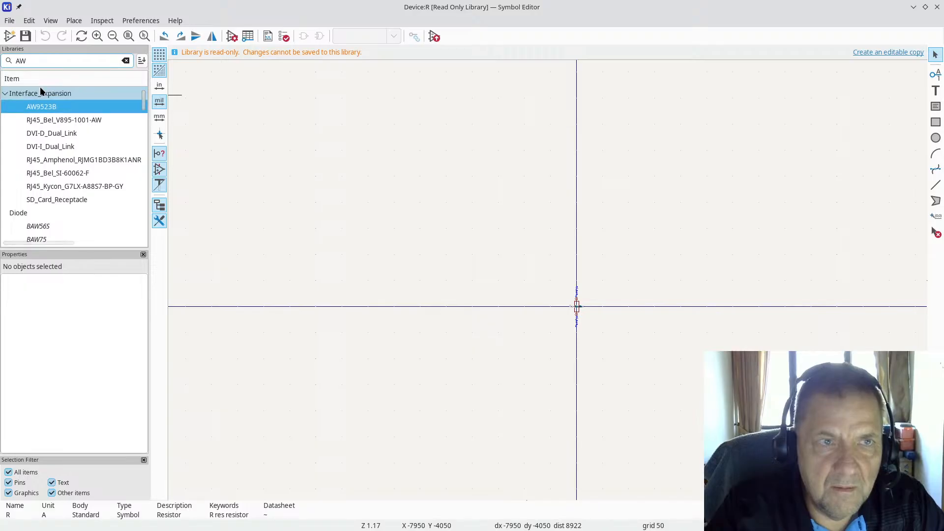
pyautogui.doubleClick(48, 107)
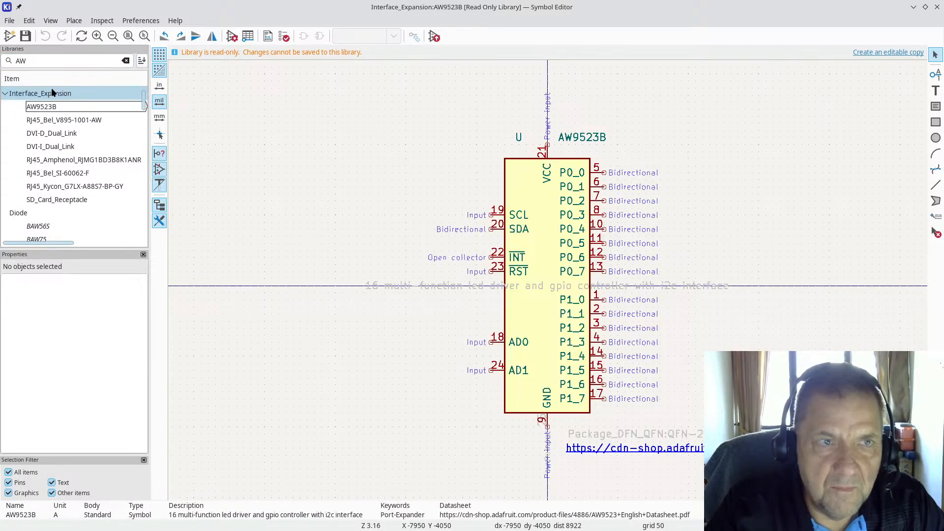
pyautogui.doubleClick(40, 105)
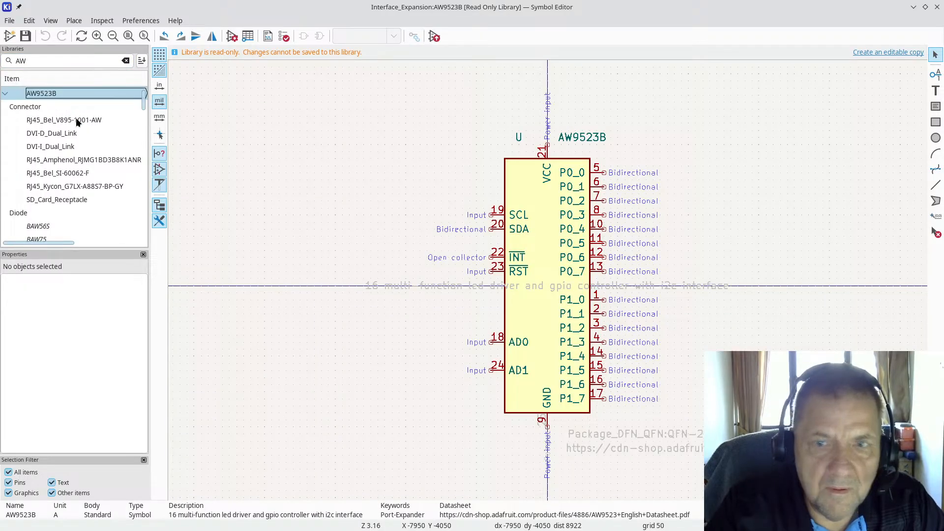
# Inspect the AW9523B symbol's GND pin 9 and the hidden pin stacked on it, and close the Symbol Editor
pyautogui.scroll(5, 487, 359)
pyautogui.scroll(-3, 548, 280)
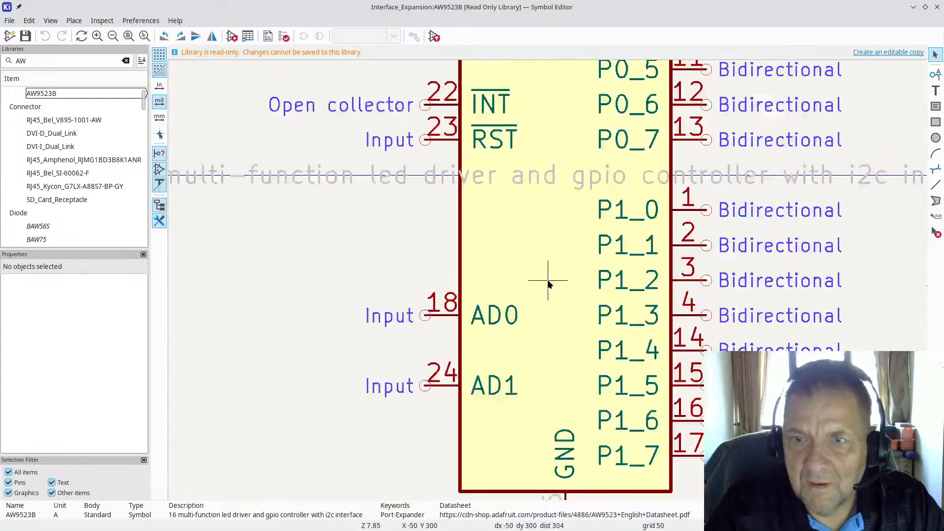
pyautogui.scroll(5, 544, 282)
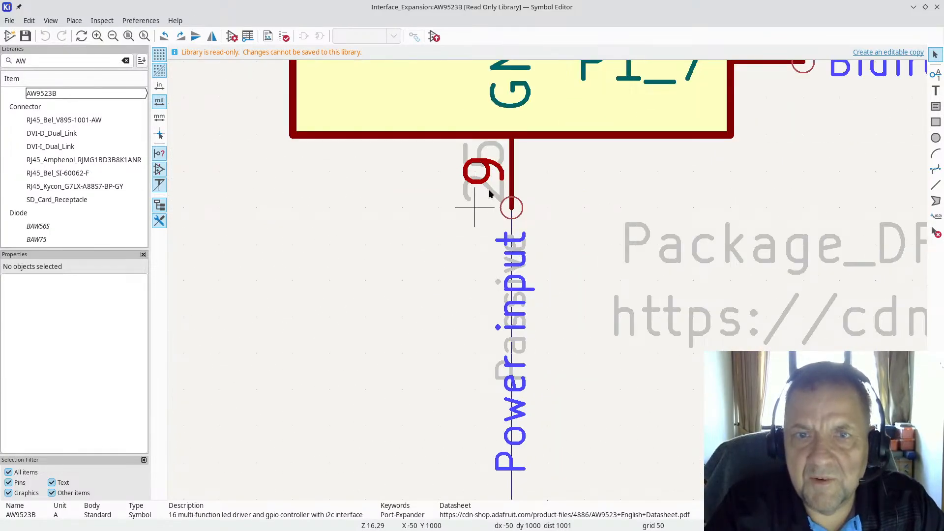
pyautogui.click(489, 193)
pyautogui.scroll(-8, 479, 191)
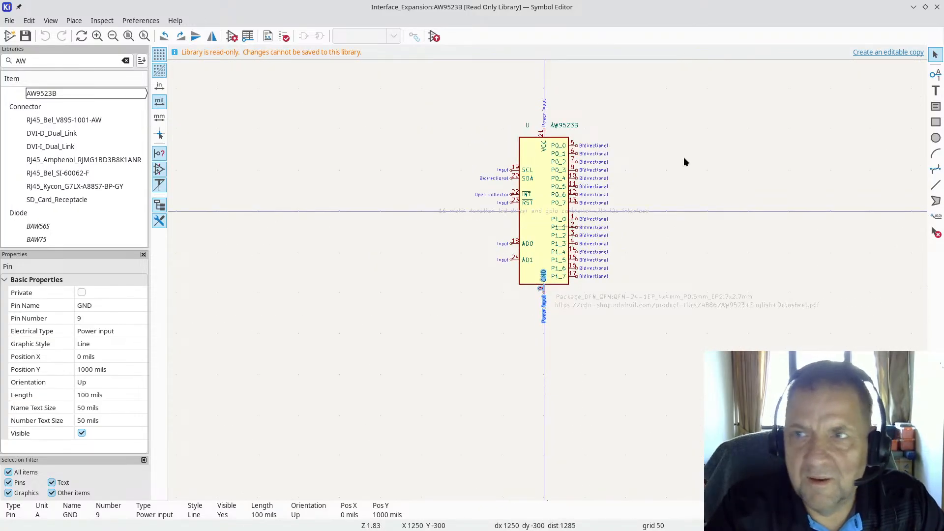
pyautogui.click(937, 7)
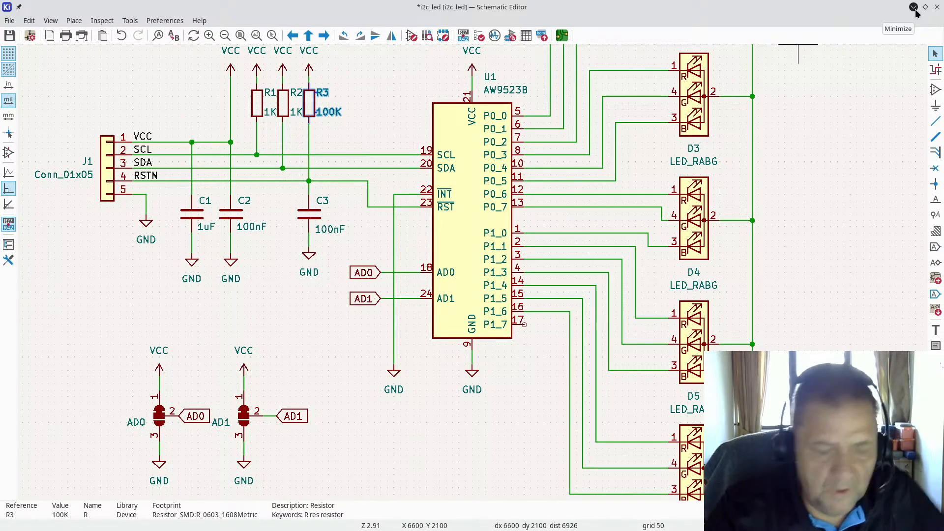
# Return to the PCB Editor, close the Design Rules Checker and look at the GND via in U1's centre pad
pyautogui.click(562, 36)
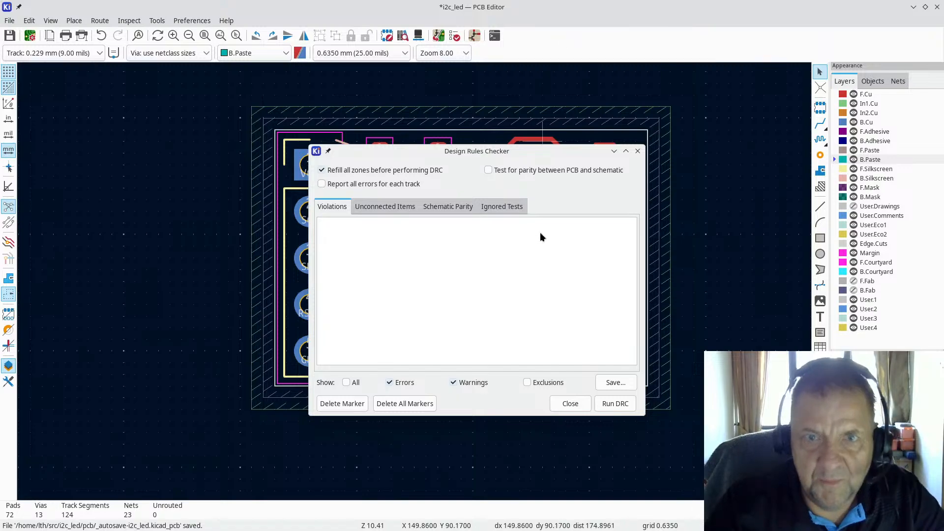
pyautogui.click(571, 404)
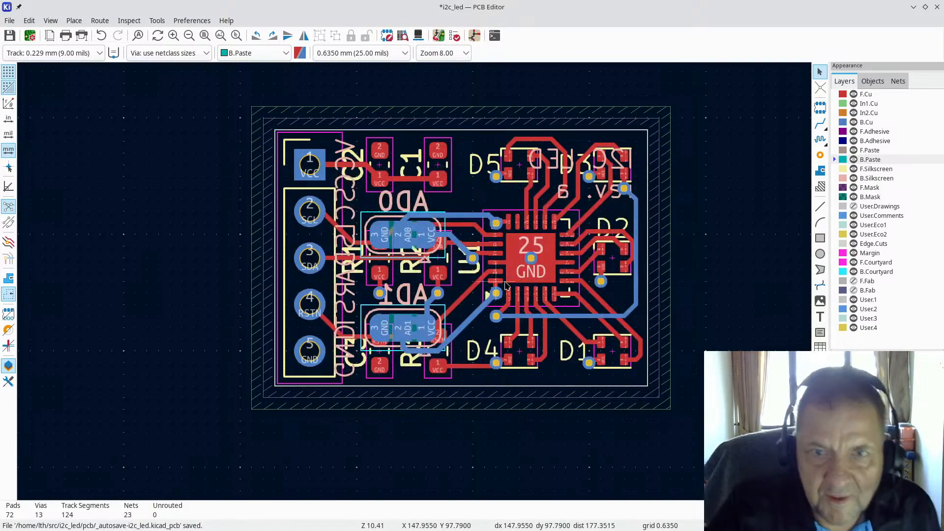
pyautogui.scroll(3, 522, 280)
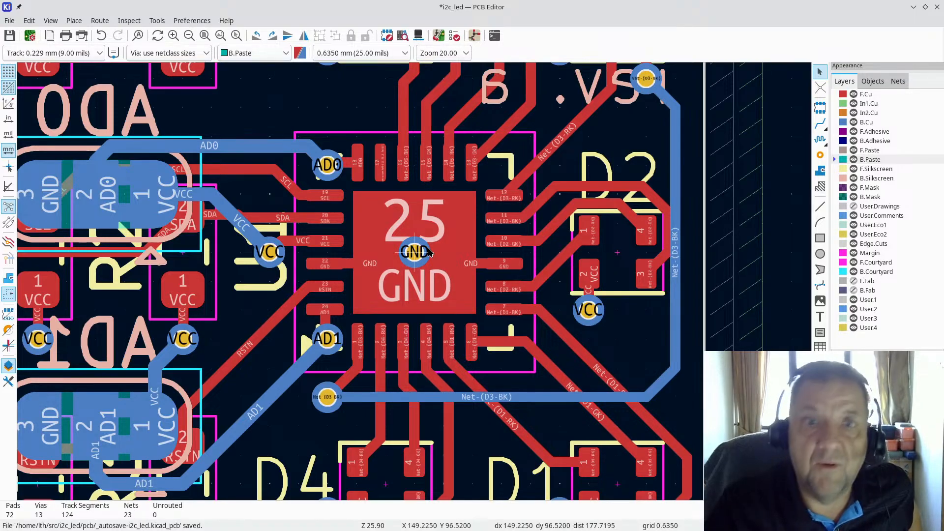
# Open the board in the 3D Viewer and examine the vias and the AD0 and AD1 solder jumpers on its back
pyautogui.click(51, 21)
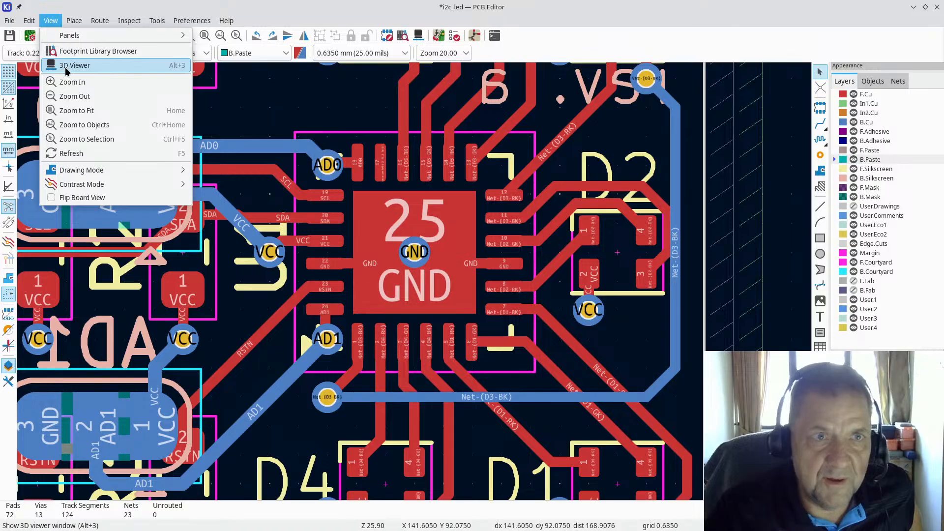
pyautogui.click(67, 66)
pyautogui.moveTo(453, 317); pyautogui.dragTo(125, 279)
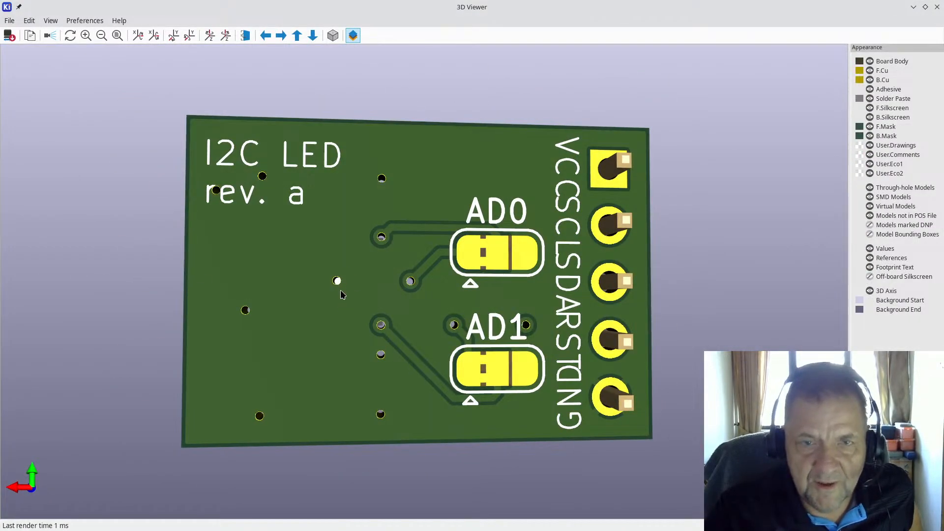
pyautogui.scroll(3, 343, 294)
pyautogui.moveTo(315, 296)
pyautogui.mouseDown()
pyautogui.moveTo(371, 314)
pyautogui.moveTo(303, 299)
pyautogui.mouseUp()
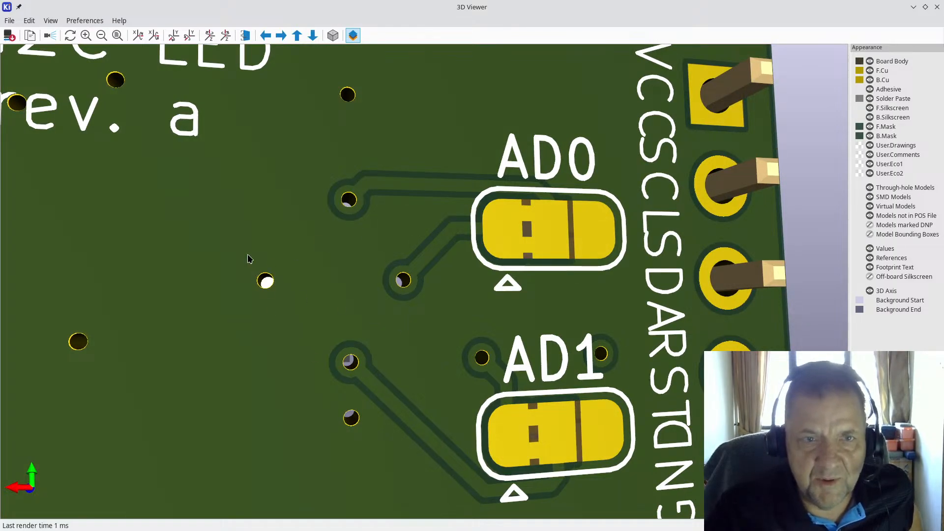
pyautogui.scroll(-2, 213, 297)
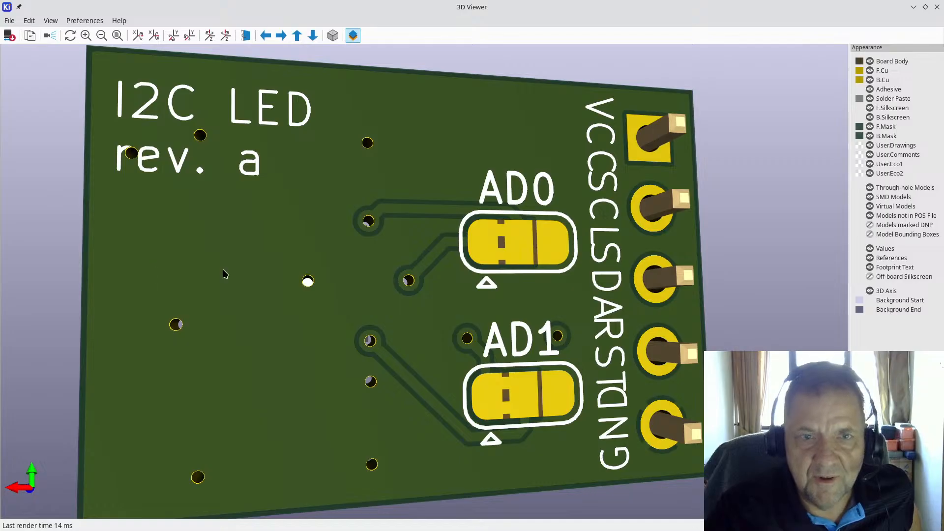
# Turn the 3D board to its front, examine the vias and pads between R2 and U1, and close the 3D Viewer
pyautogui.moveTo(99, 287); pyautogui.dragTo(595, 278)
pyautogui.moveTo(334, 276); pyautogui.dragTo(686, 310)
pyautogui.press('z')
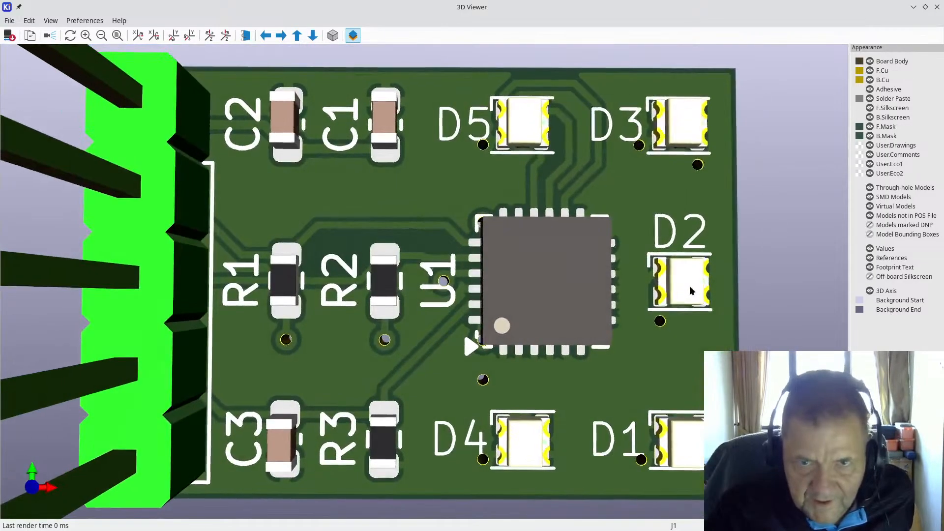
pyautogui.scroll(3, 469, 306)
pyautogui.scroll(3, 468, 306)
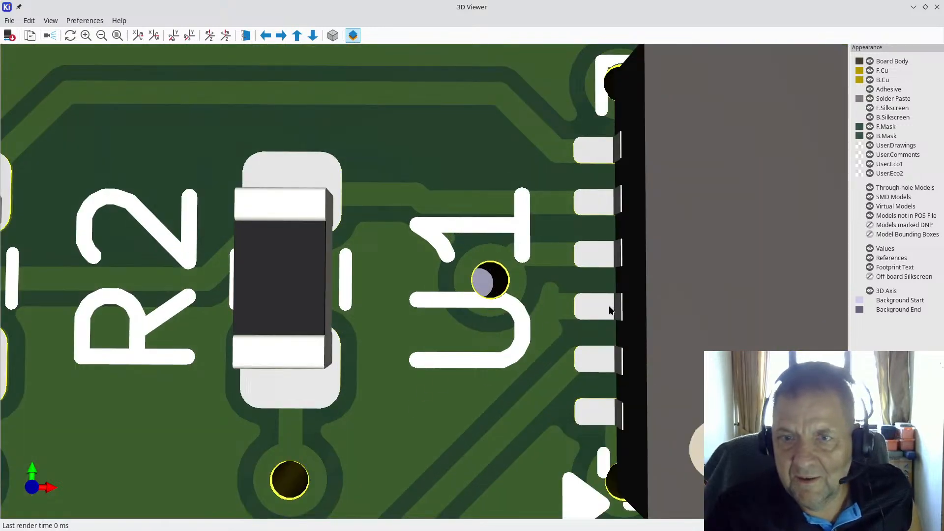
pyautogui.scroll(-5, 608, 307)
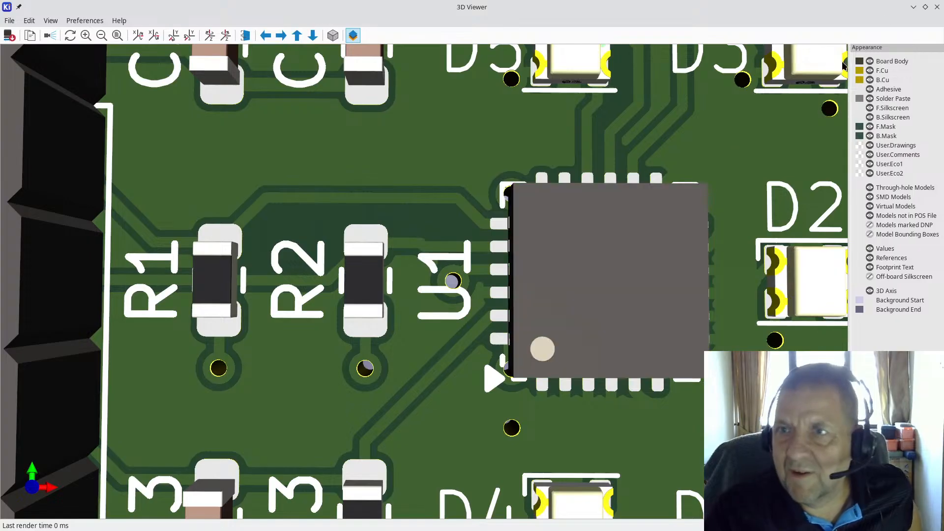
pyautogui.click(938, 7)
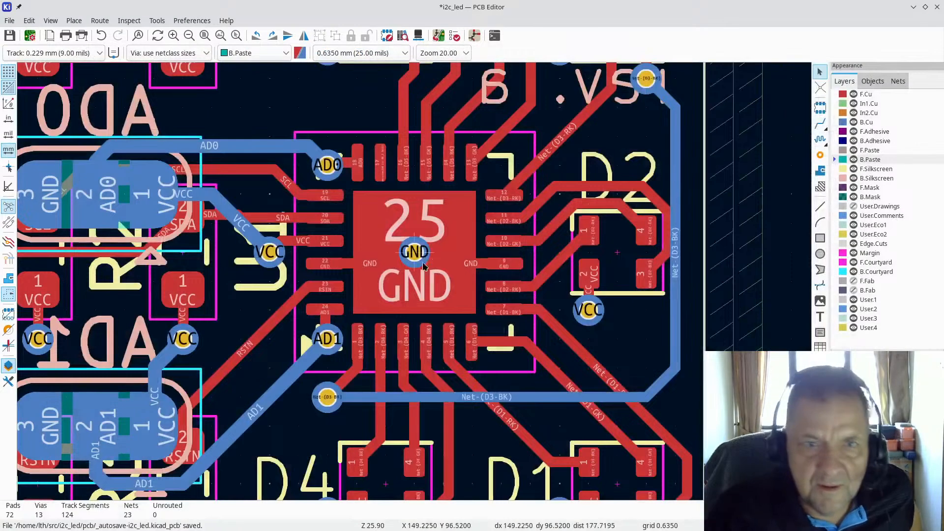
# Place a free via on the GND net at X 145.415, Y 97.155, between R2 and U1, diagonally below U1's VCC via
pyautogui.scroll(5, 414, 286)
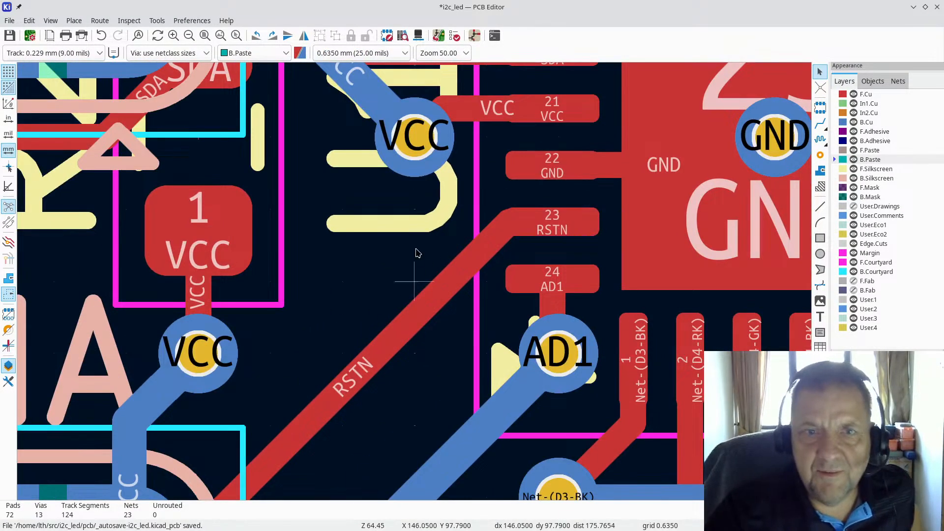
pyautogui.click(820, 155)
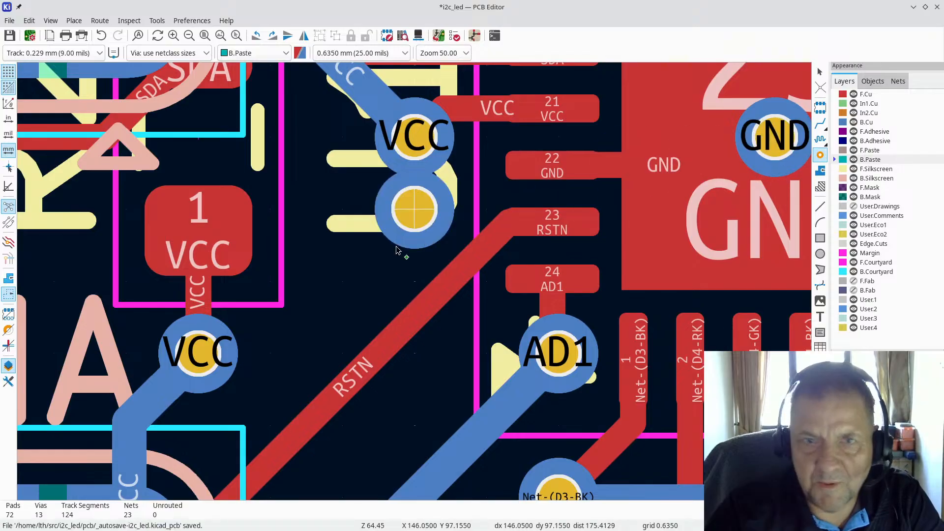
pyautogui.click(370, 230)
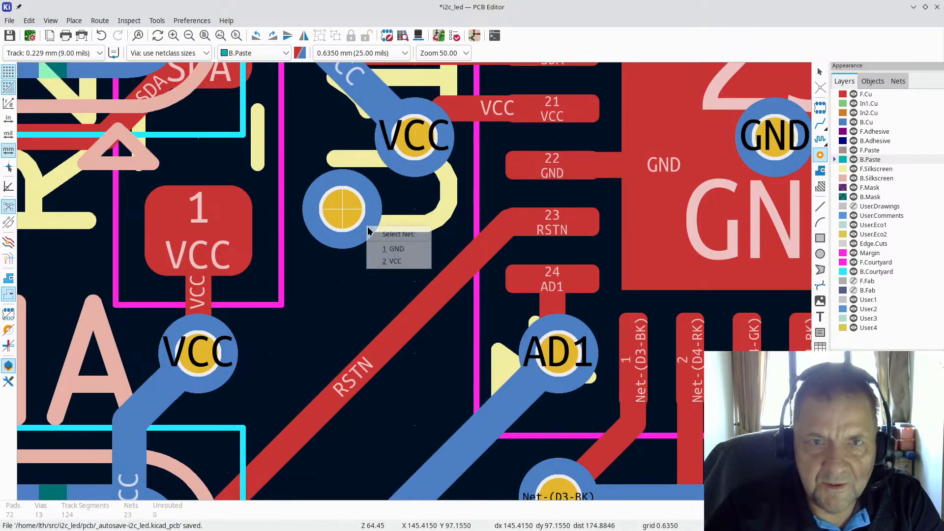
pyautogui.click(394, 249)
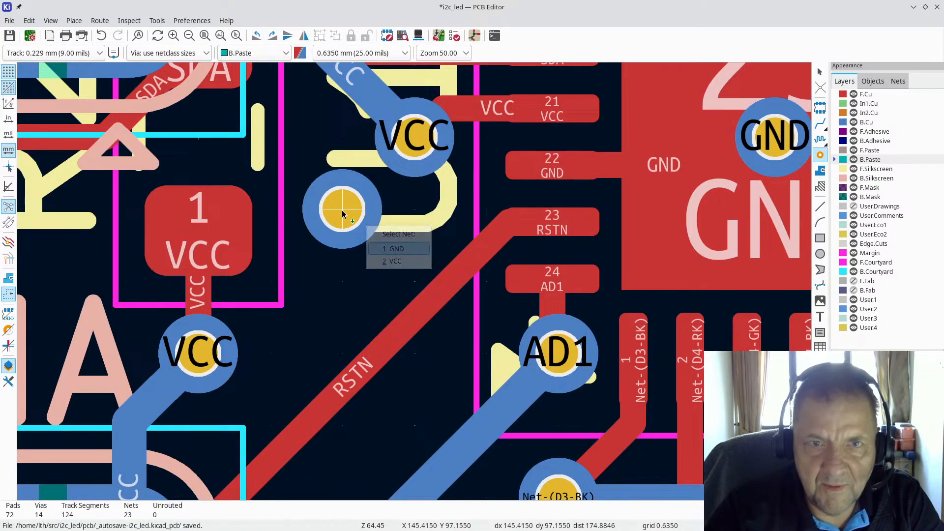
pyautogui.scroll(-4, 317, 239)
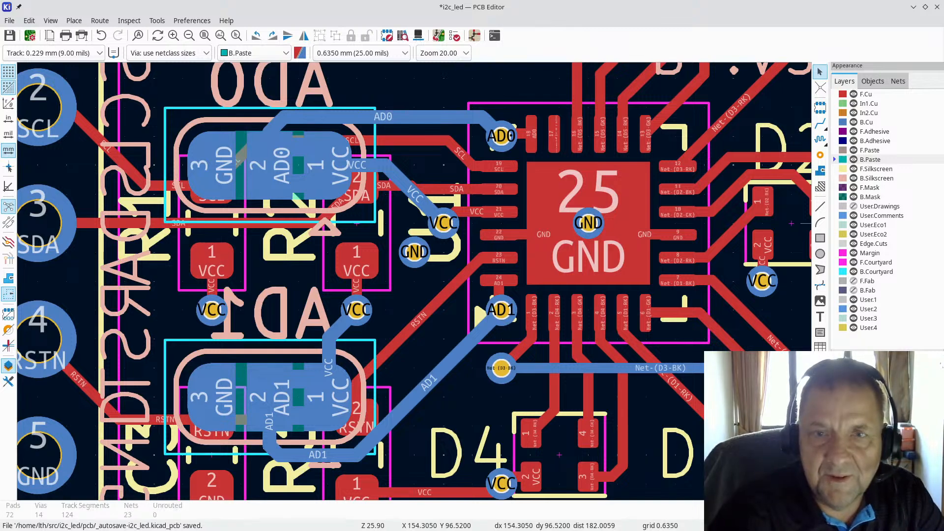
# Switch to the schematic and examine U1's connections to the LEDs down to D5
pyautogui.hotkey('alt', 'Tab')
pyautogui.scroll(-3, 472, 268)
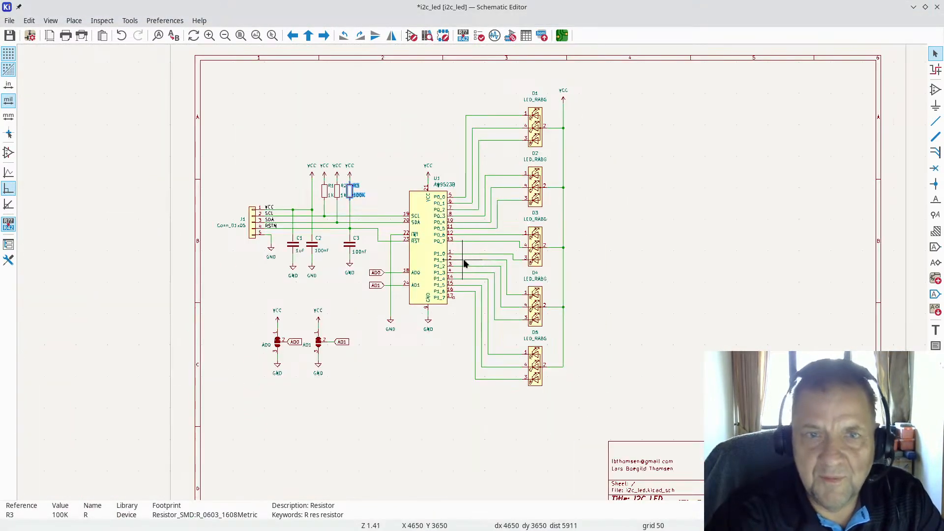
pyautogui.scroll(2, 472, 274)
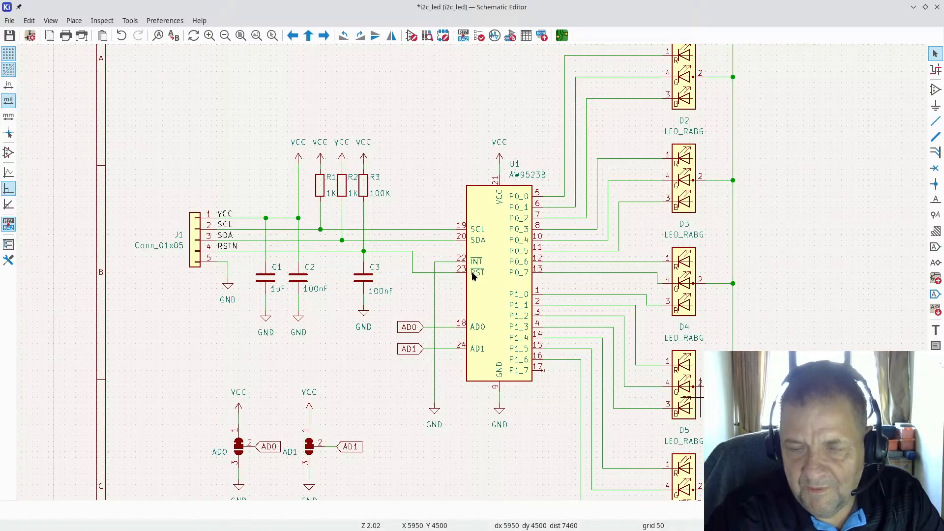
pyautogui.scroll(-5, 472, 277)
pyautogui.scroll(6, 472, 277)
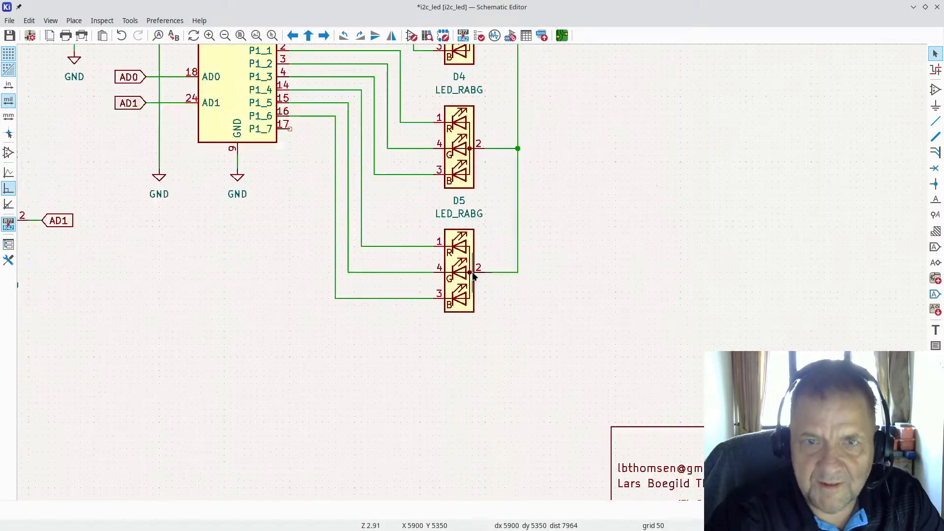
# Examine J1's VCC, SCL, SDA and RSTN wiring in the schematic, and close the schematic with its changes saved
pyautogui.scroll(2, 474, 277)
pyautogui.scroll(-7, 471, 226)
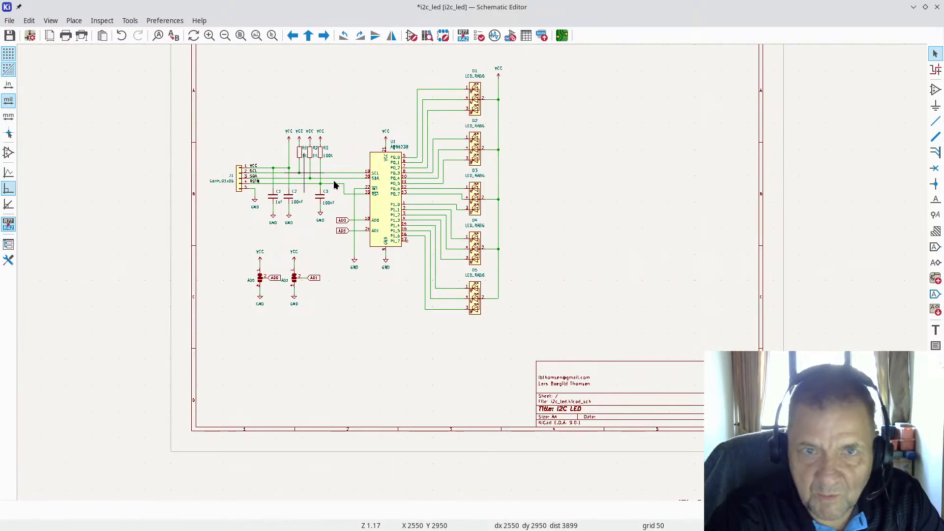
pyautogui.scroll(3, 224, 174)
pyautogui.scroll(8, 474, 277)
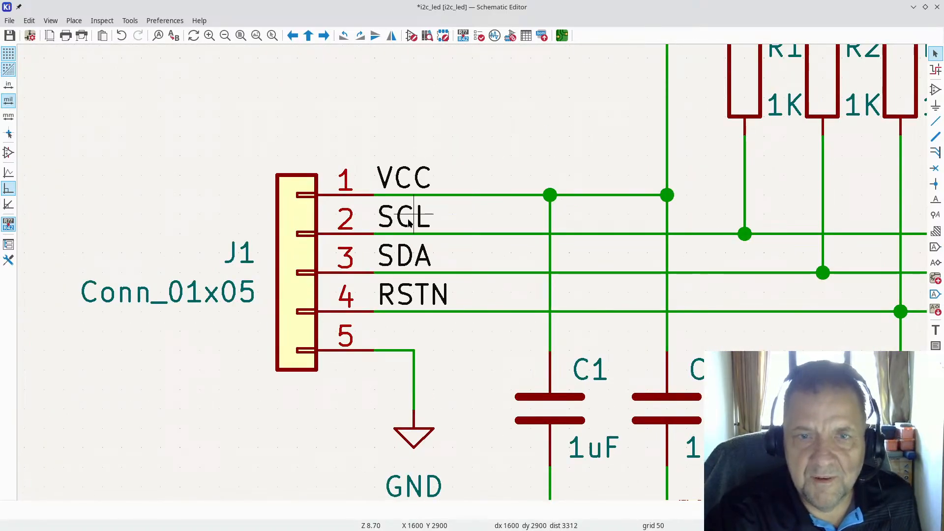
pyautogui.scroll(-4, 476, 276)
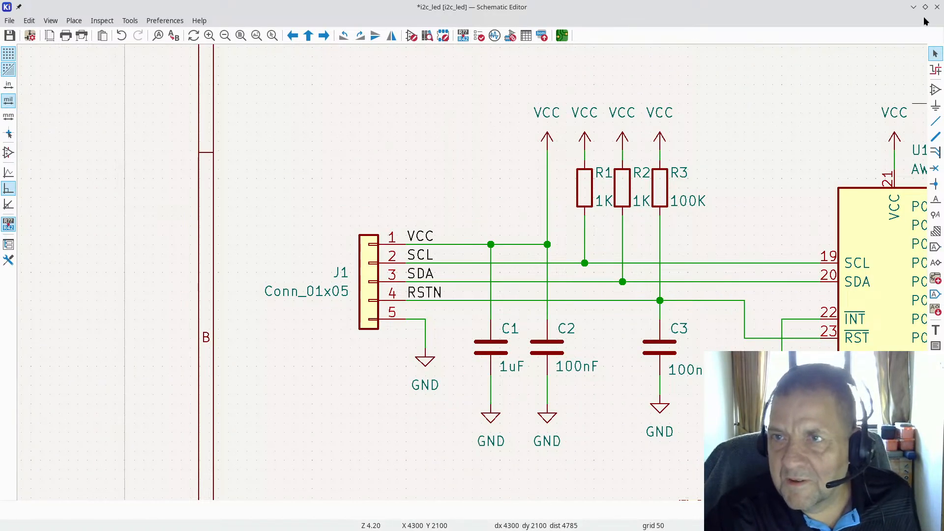
pyautogui.click(937, 7)
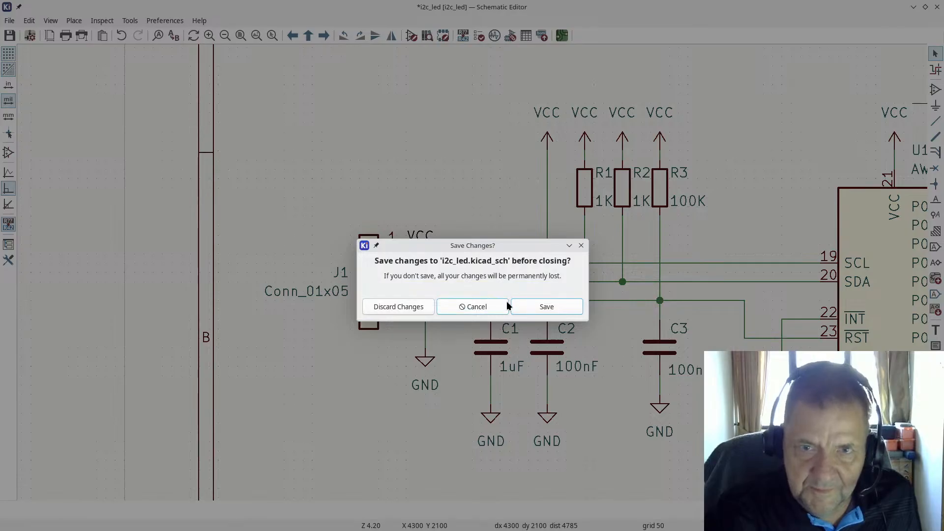
pyautogui.click(548, 307)
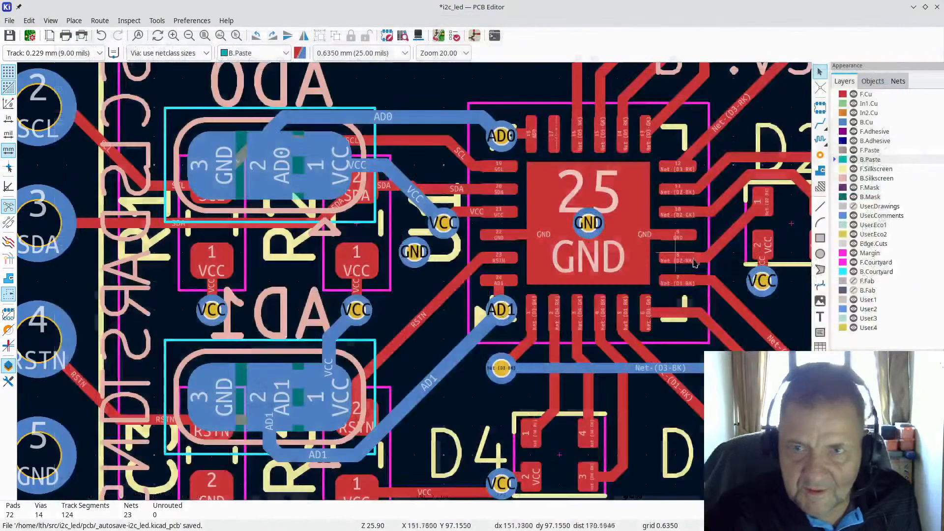
# Look over the routed board around J1 and the AD0 jumper, and reopen the project's schematic
pyautogui.scroll(-5, 249, 269)
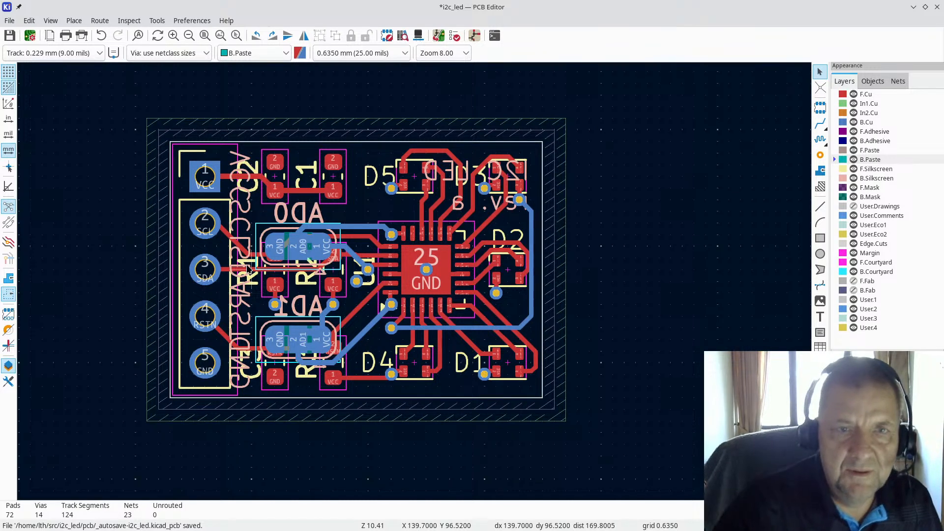
pyautogui.scroll(3, 249, 269)
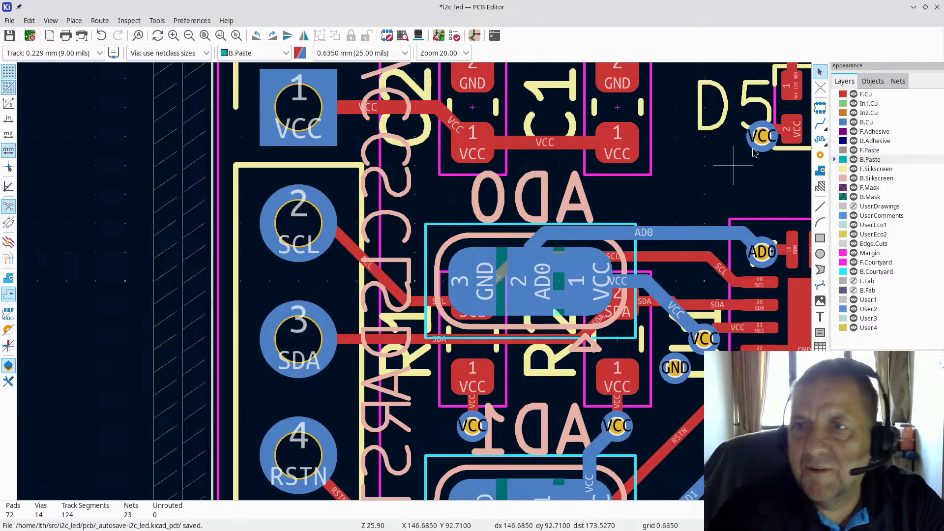
pyautogui.hotkey('alt', 'Tab')
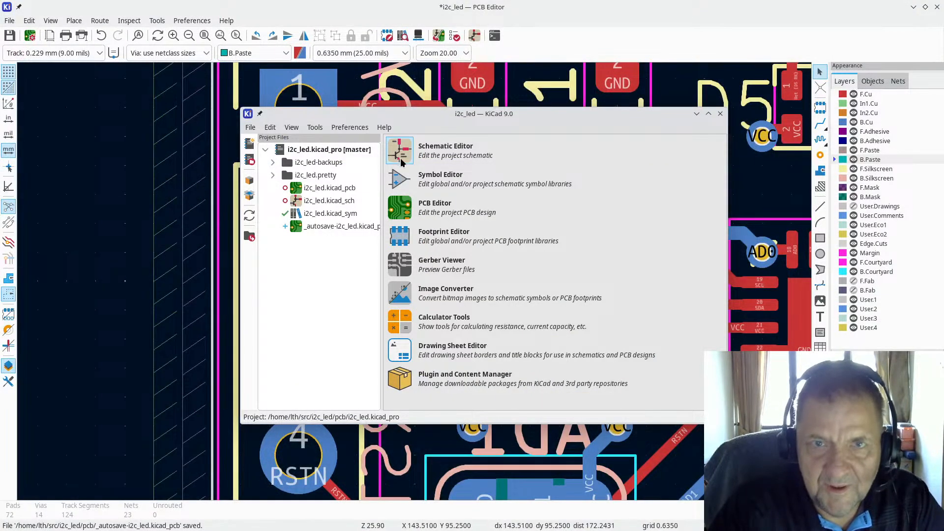
pyautogui.click(398, 151)
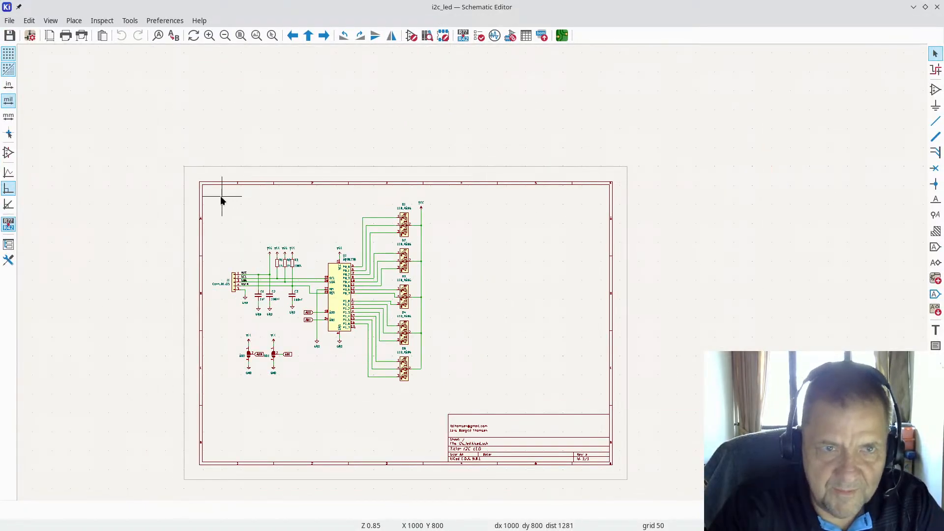
# Move the entire circuit to the right on the drawing sheet, closer to its centre, and clear the selection
pyautogui.moveTo(218, 193); pyautogui.dragTo(451, 403)
pyautogui.press('m')
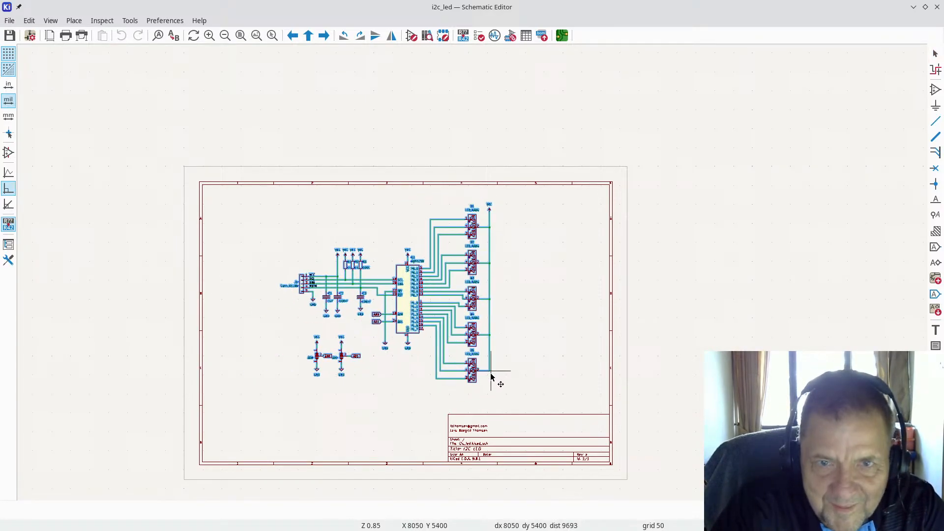
pyautogui.click(491, 377)
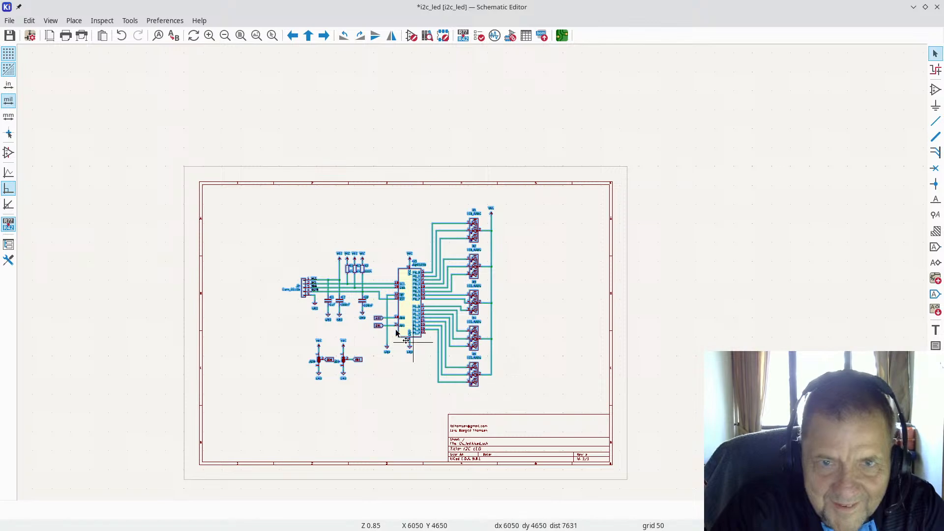
pyautogui.press('Escape')
# Examine the wiring from J1 through R1 to R3 and C1 to C3 to U1 and the LEDs, and save the schematic
pyautogui.scroll(5, 472, 277)
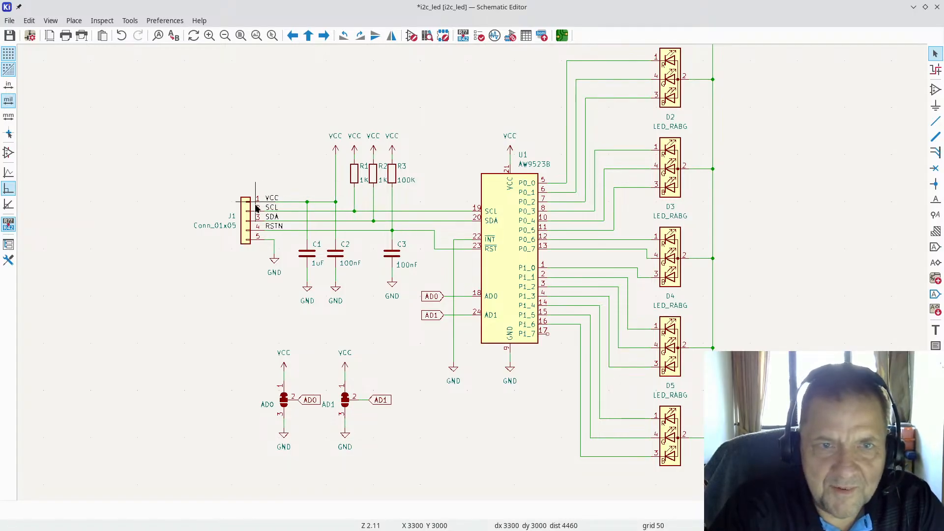
pyautogui.scroll(5, 322, 207)
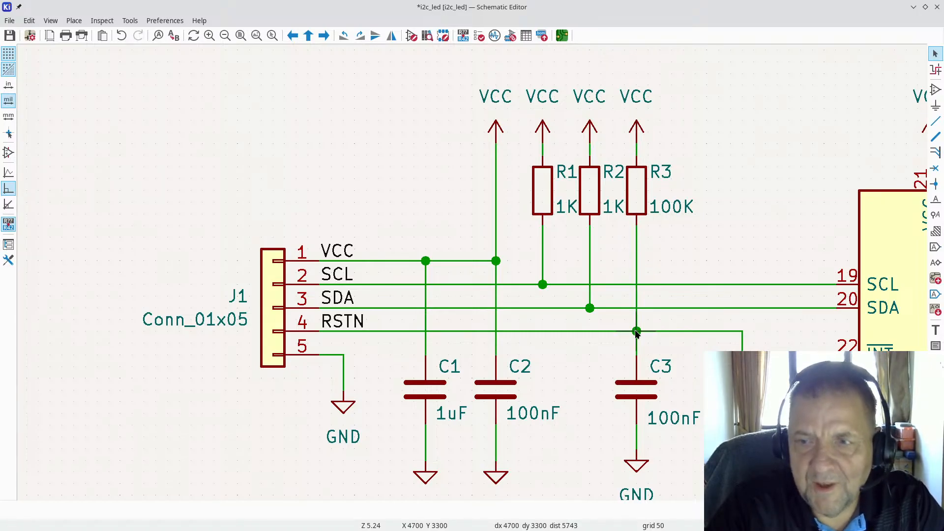
pyautogui.scroll(-3, 636, 333)
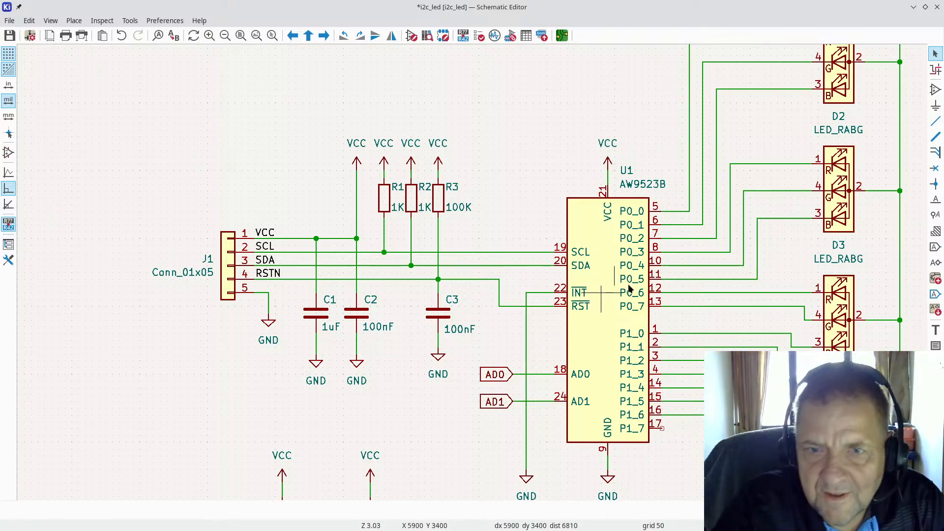
pyautogui.scroll(-2, 613, 280)
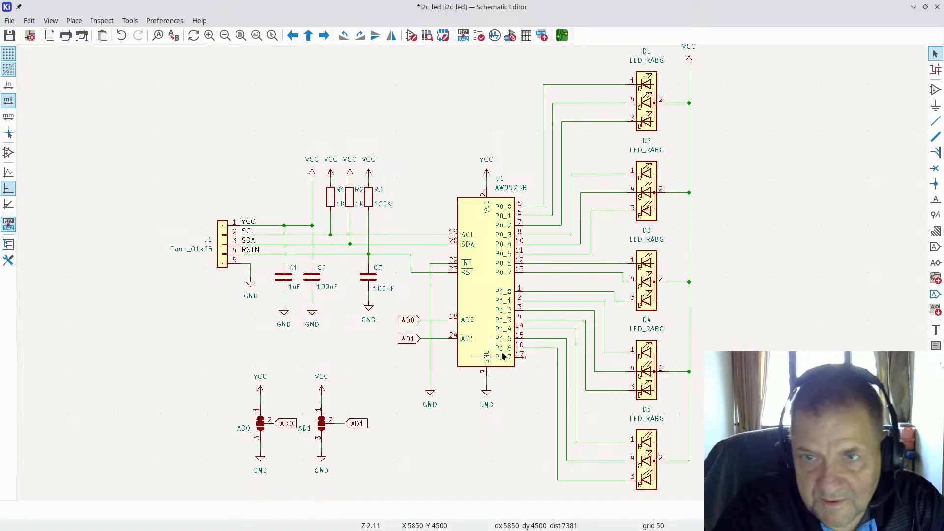
pyautogui.scroll(-2, 529, 337)
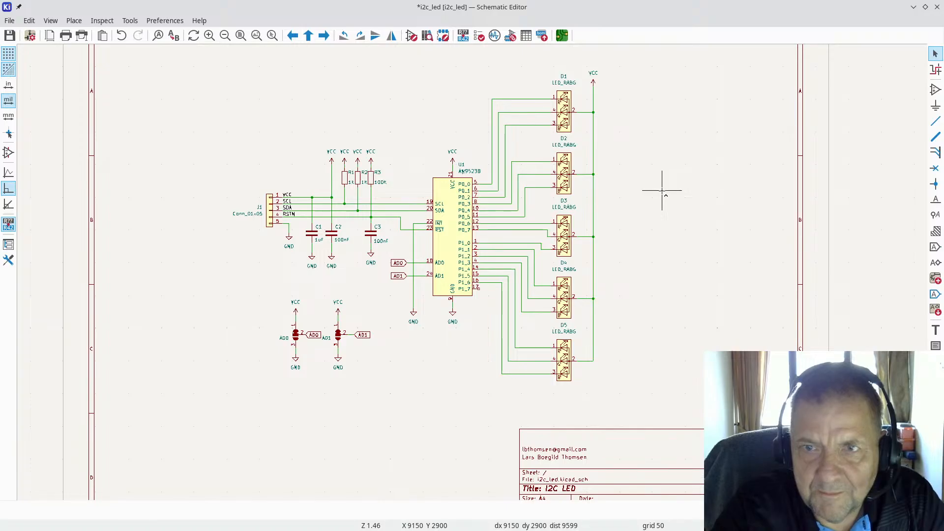
pyautogui.hotkey('ctrl', 's')
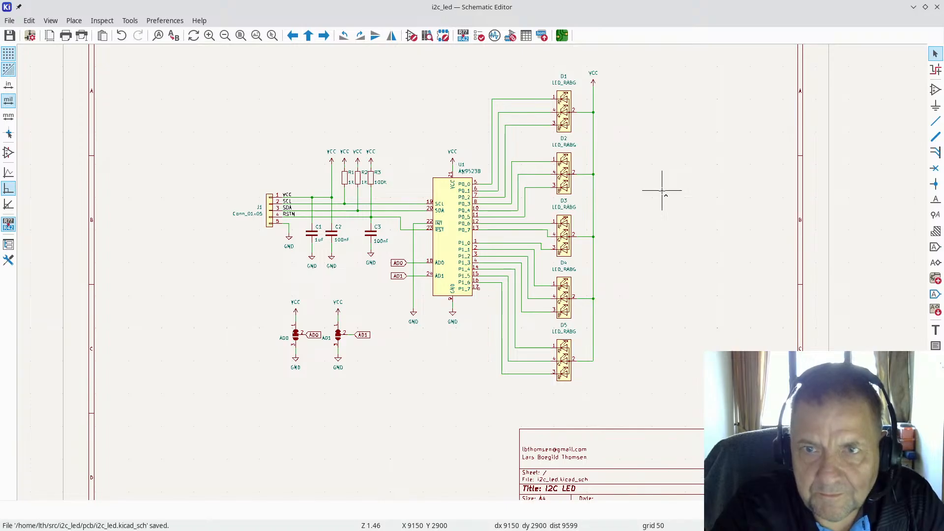
# Switch to the board, clear the selection, and examine the vias and tracks around U1
pyautogui.click(562, 36)
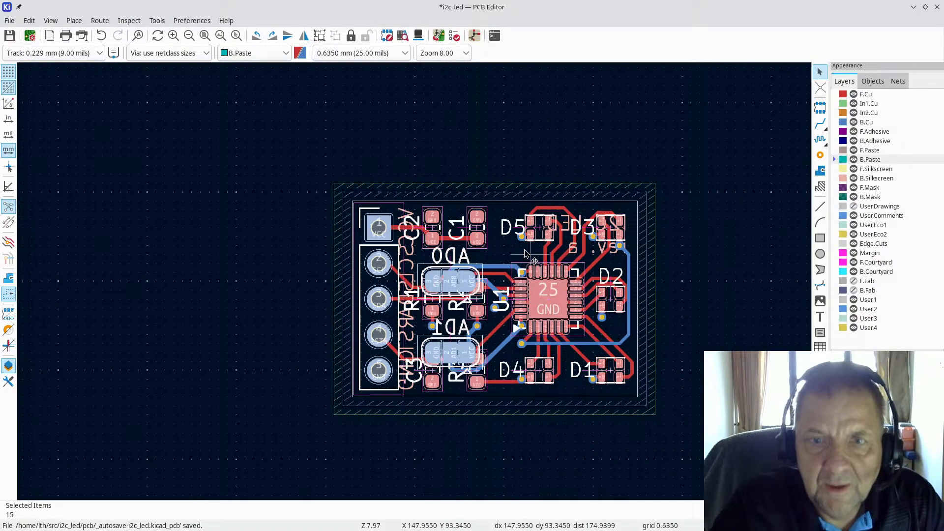
pyautogui.scroll(2, 541, 246)
pyautogui.click(310, 115)
pyautogui.scroll(-2, 414, 280)
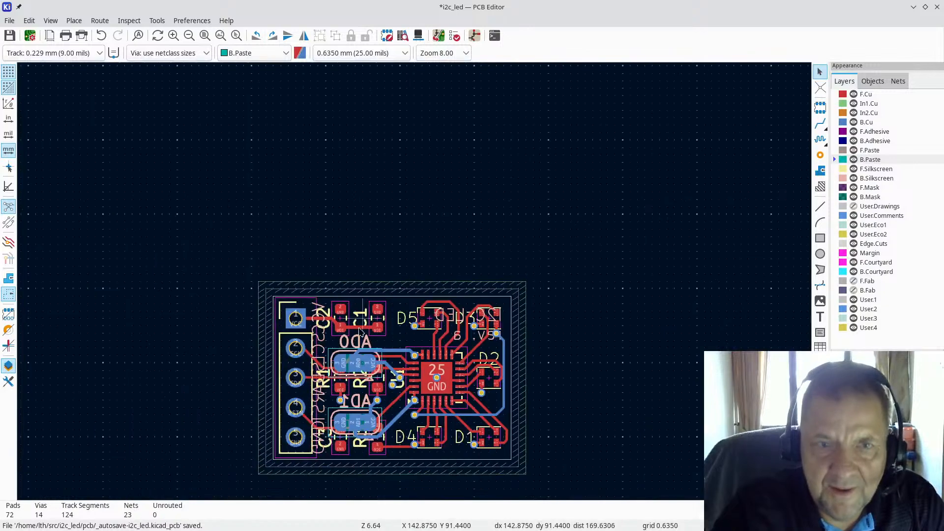
pyautogui.scroll(2, 385, 387)
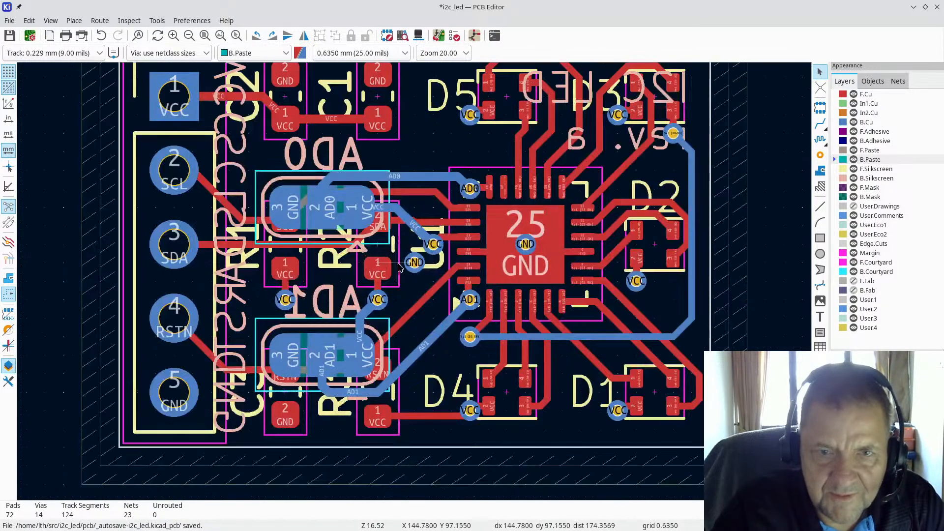
pyautogui.scroll(-1, 395, 265)
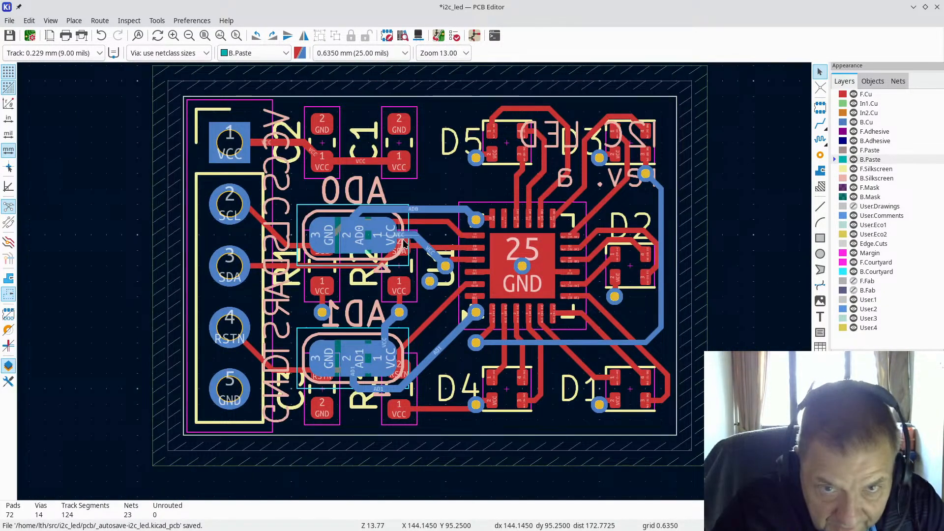
# Run the design rules check on the board with all zones refilled first
pyautogui.click(129, 20)
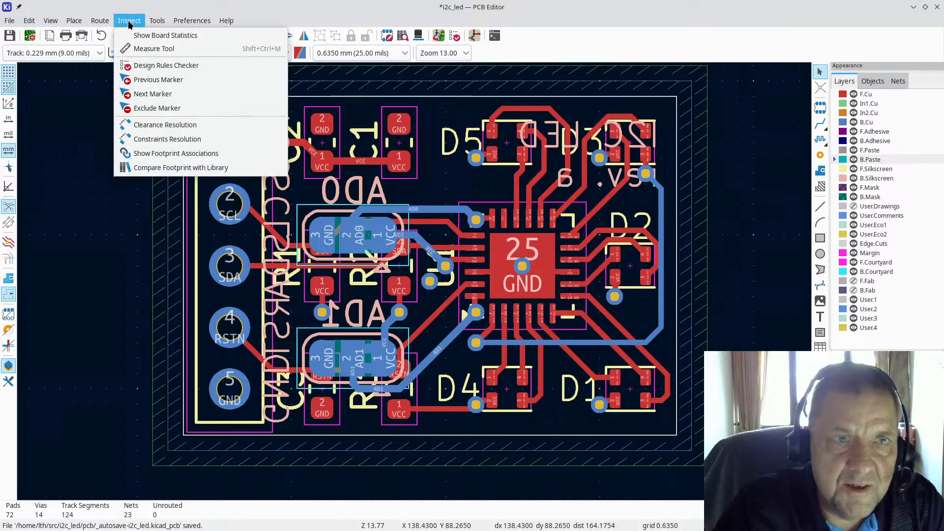
pyautogui.click(149, 66)
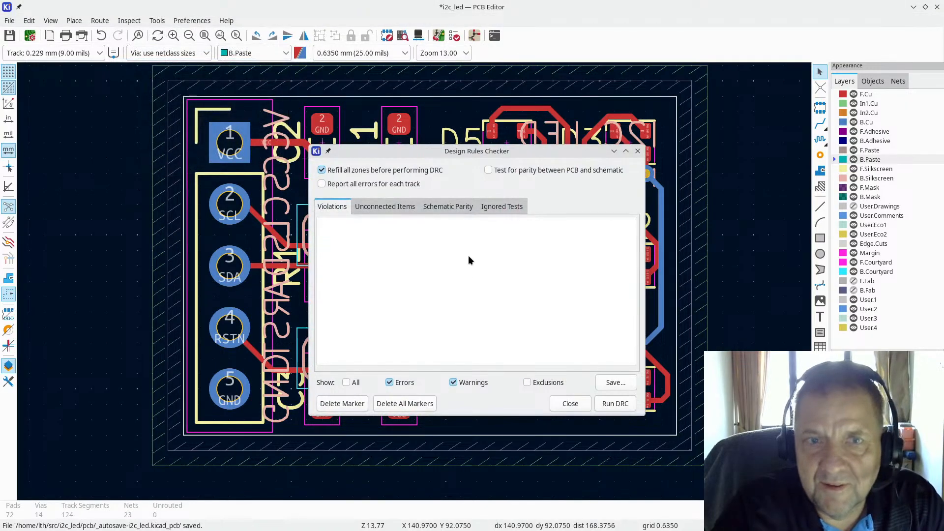
pyautogui.click(615, 404)
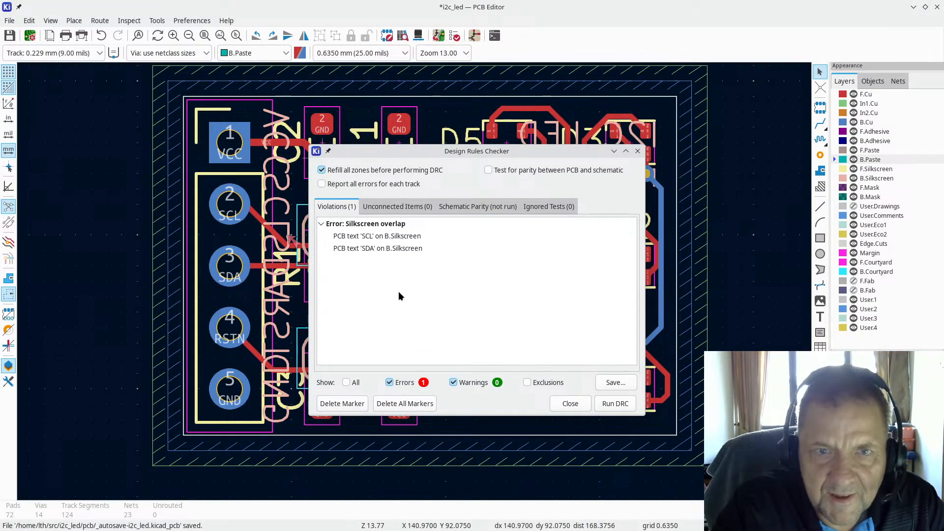
# Locate the silkscreen overlap violation on the board and examine the SCL and SDA texts on B.Silkscreen
pyautogui.click(367, 225)
pyautogui.click(371, 226)
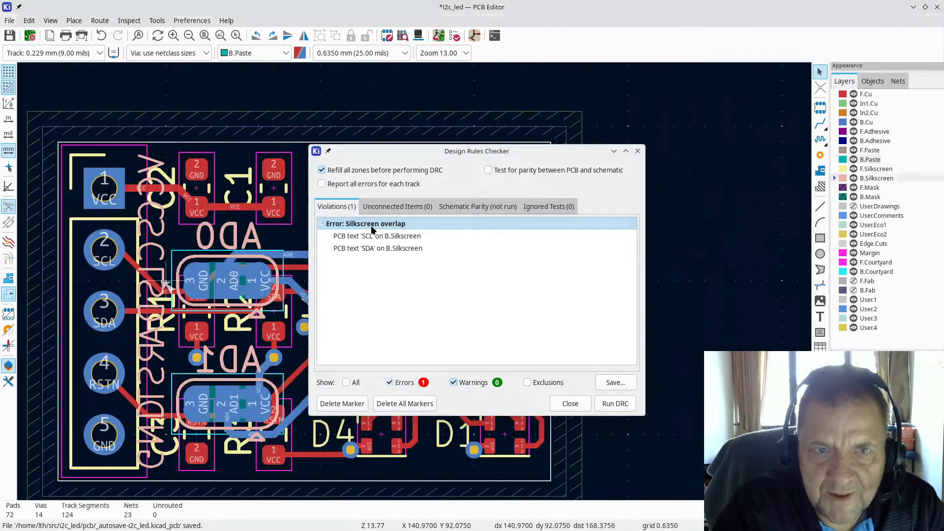
pyautogui.moveTo(487, 151); pyautogui.dragTo(714, 83)
pyautogui.scroll(4, 246, 339)
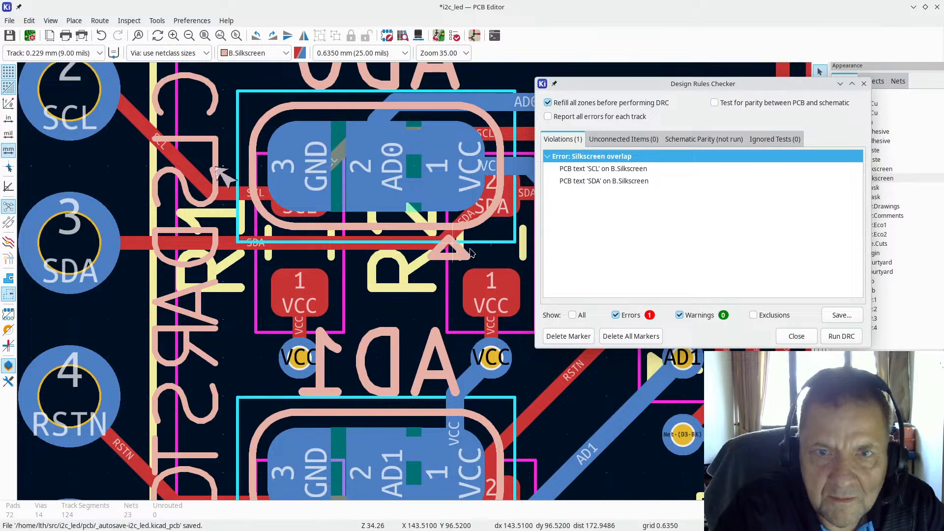
pyautogui.scroll(-4, 470, 253)
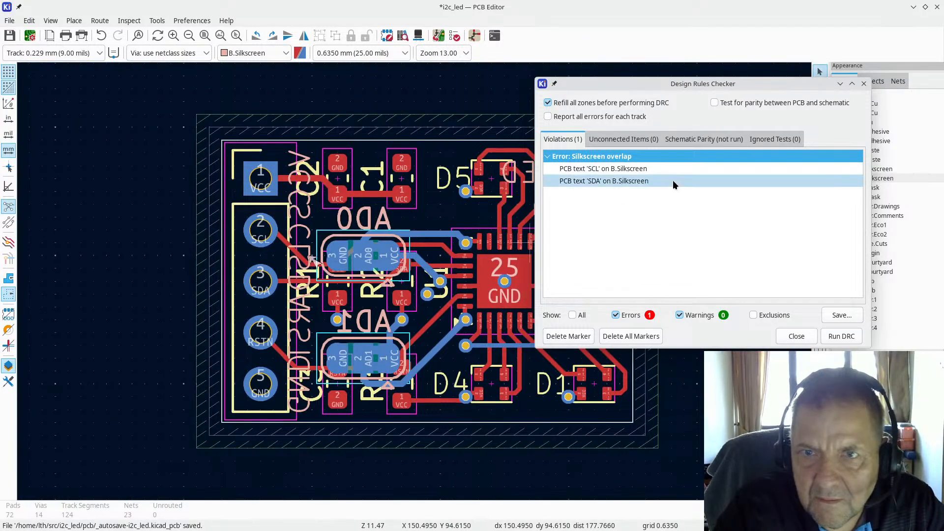
pyautogui.click(641, 169)
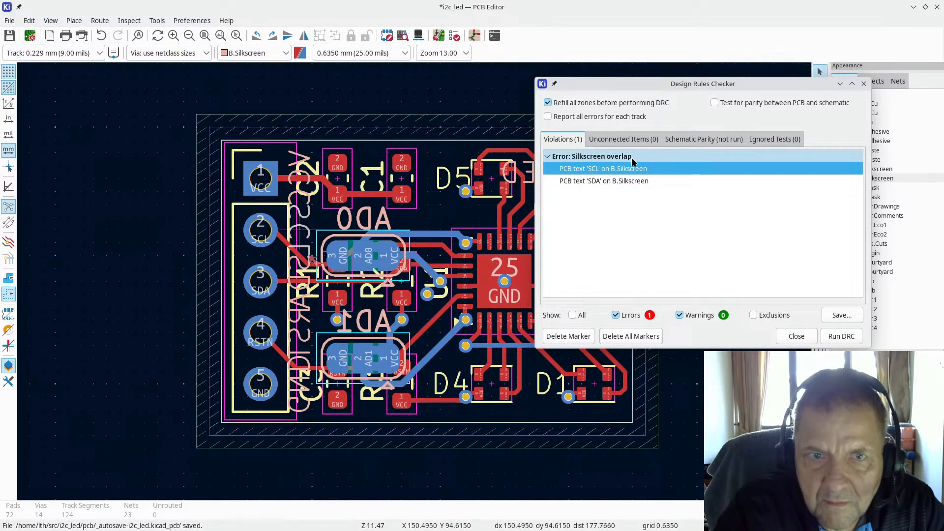
pyautogui.click(633, 158)
pyautogui.scroll(5, 334, 247)
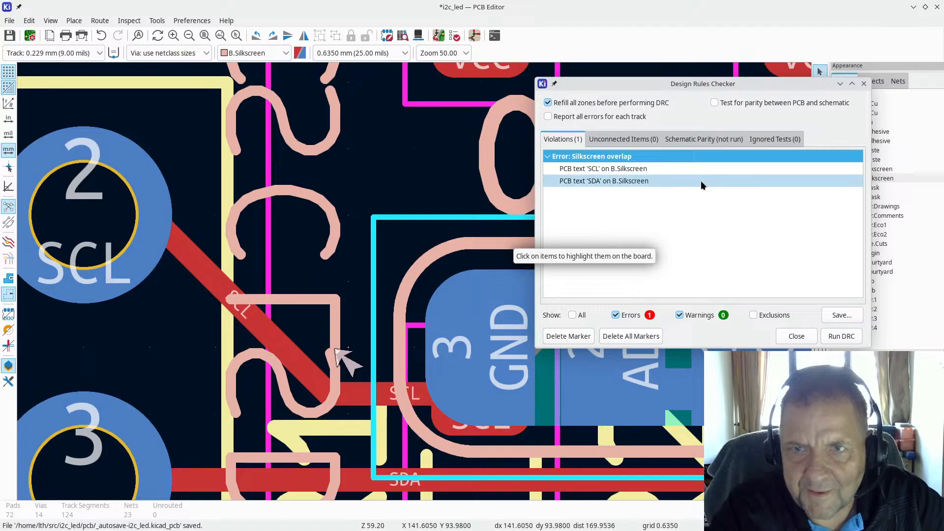
# Exclude the silkscreen overlap violation between the SCL and SDA texts, and close the Design Rules Checker
pyautogui.rightClick(683, 157)
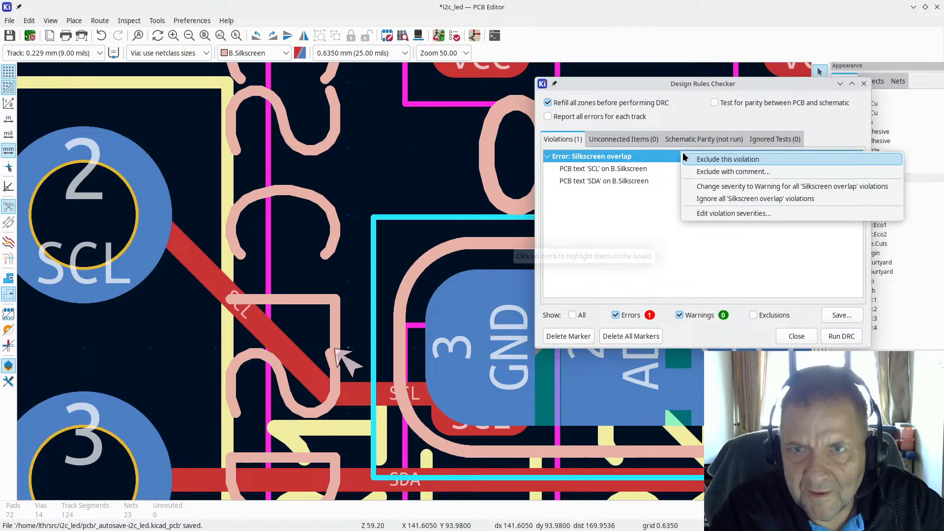
pyautogui.click(730, 160)
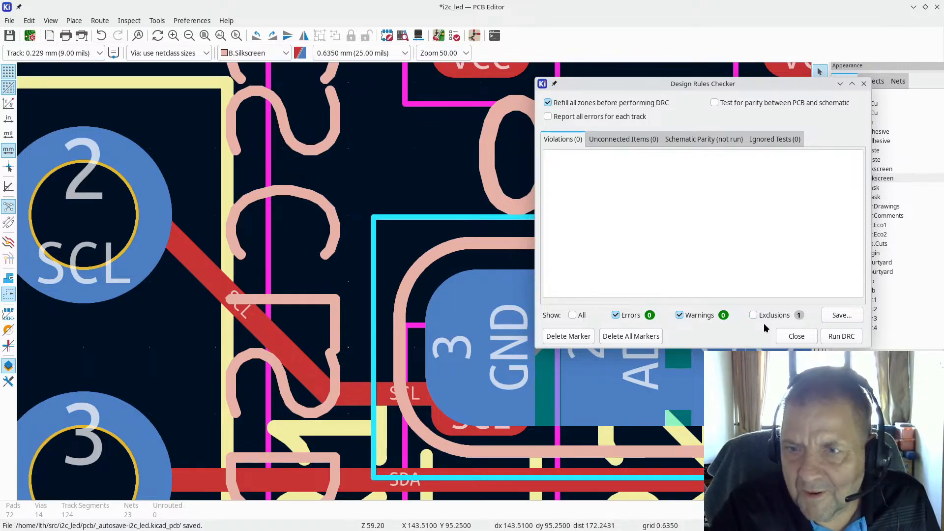
pyautogui.click(796, 336)
# Open the board in the 3D Viewer, examine the vias and components on its front, and close the viewer
pyautogui.scroll(-4, 797, 337)
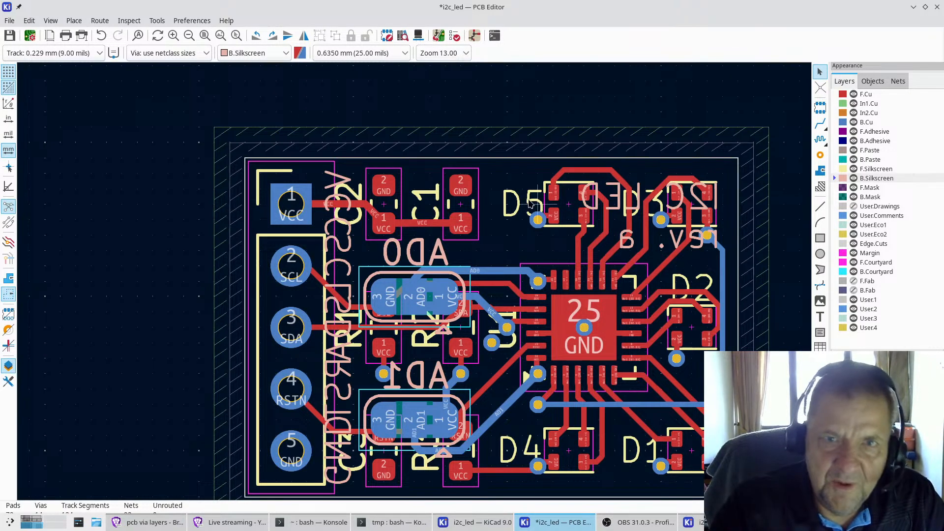
pyautogui.click(51, 20)
pyautogui.click(68, 68)
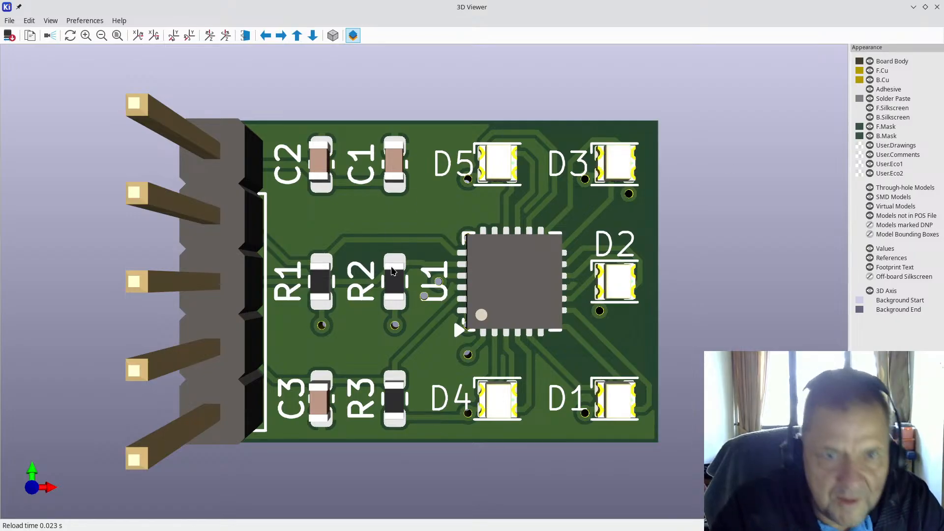
pyautogui.click(937, 8)
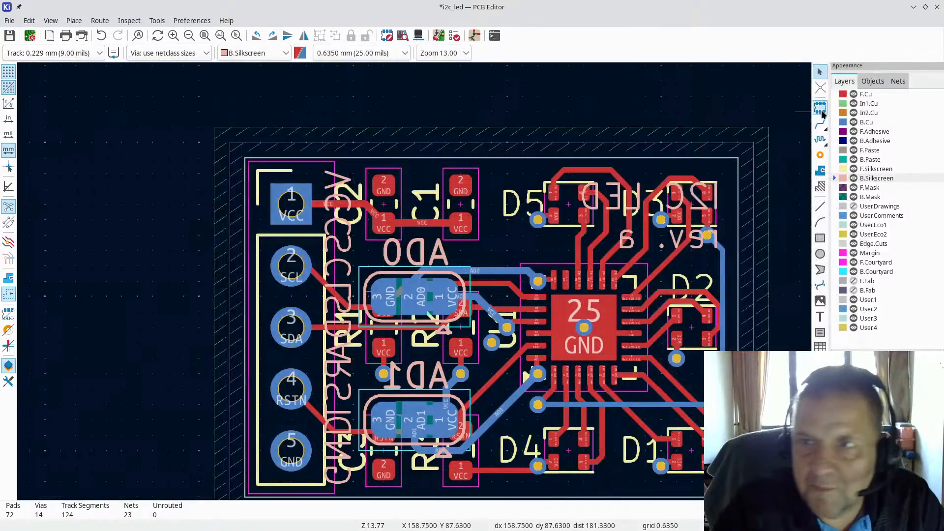
# Check the board's front in the 3D Viewer, close it, and examine the area around the AD0 jumper for a via location
pyautogui.click(819, 156)
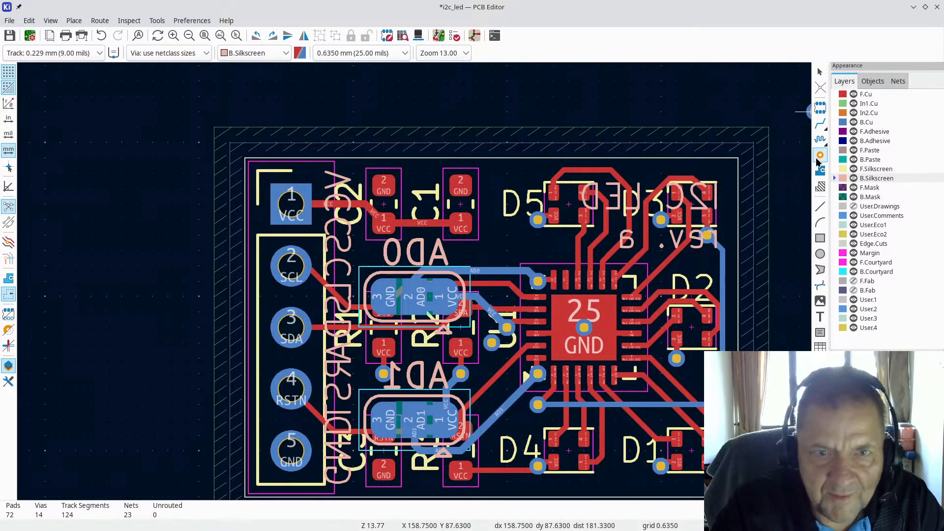
pyautogui.scroll(3, 414, 390)
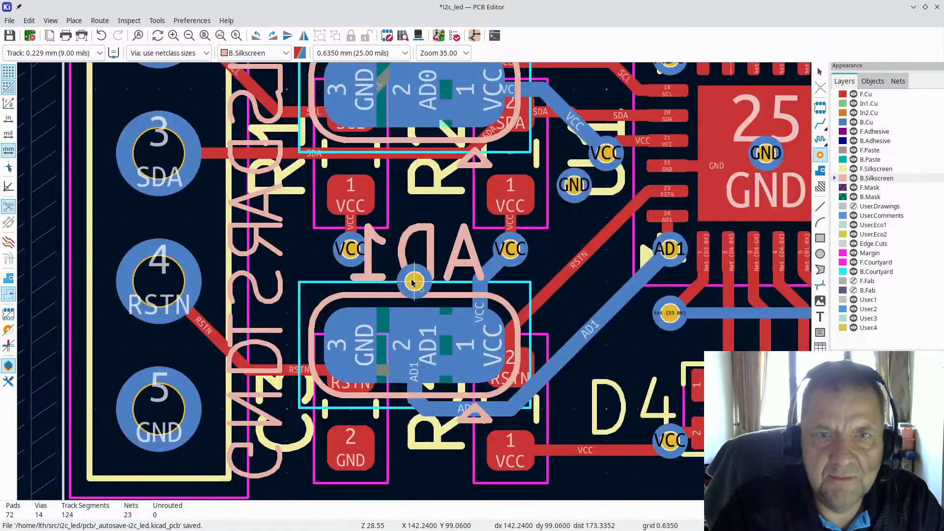
pyautogui.click(51, 21)
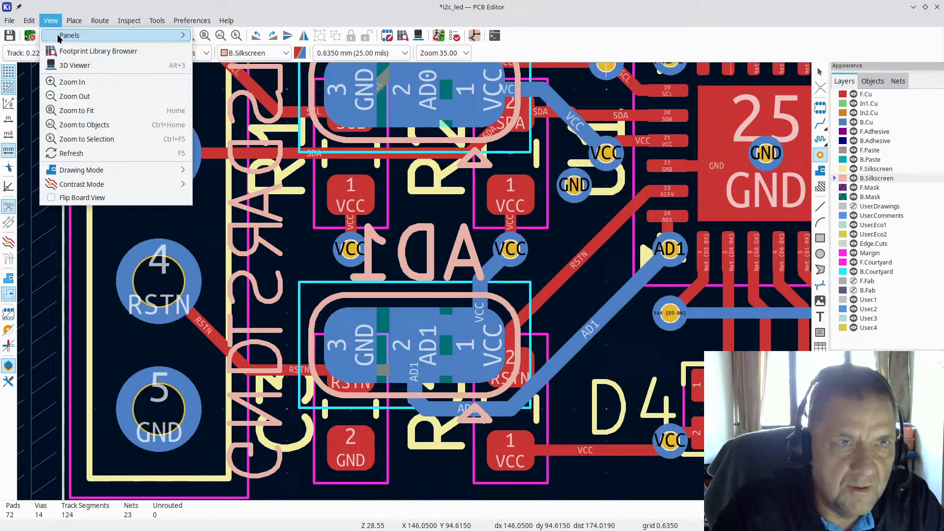
pyautogui.click(66, 63)
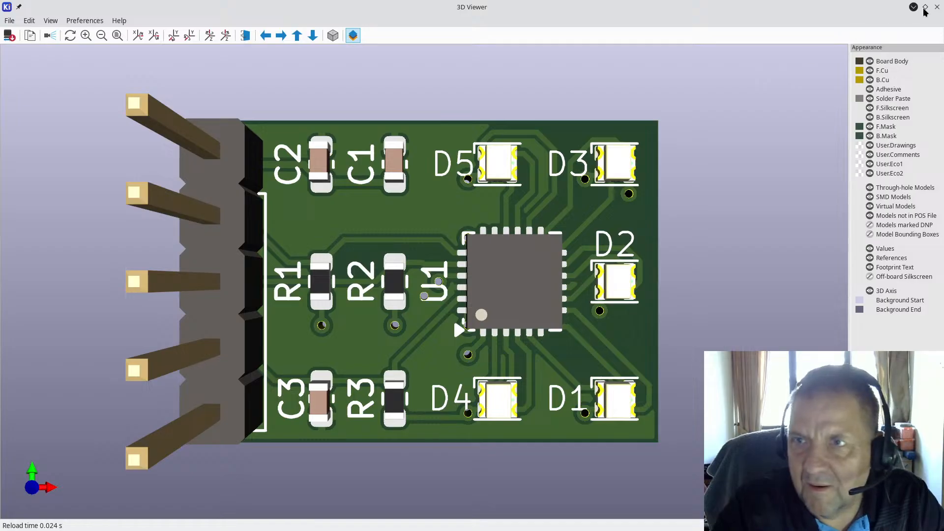
pyautogui.click(938, 7)
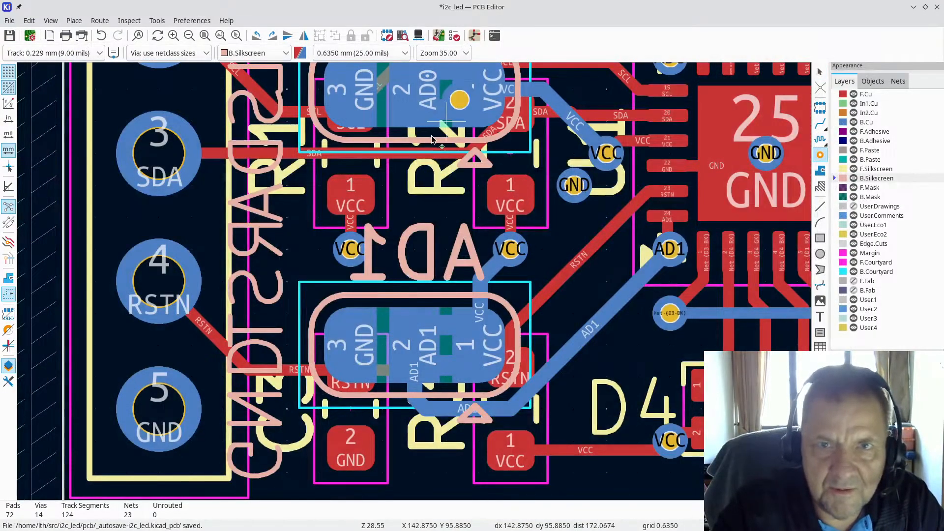
pyautogui.scroll(-4, 431, 141)
pyautogui.scroll(6, 415, 285)
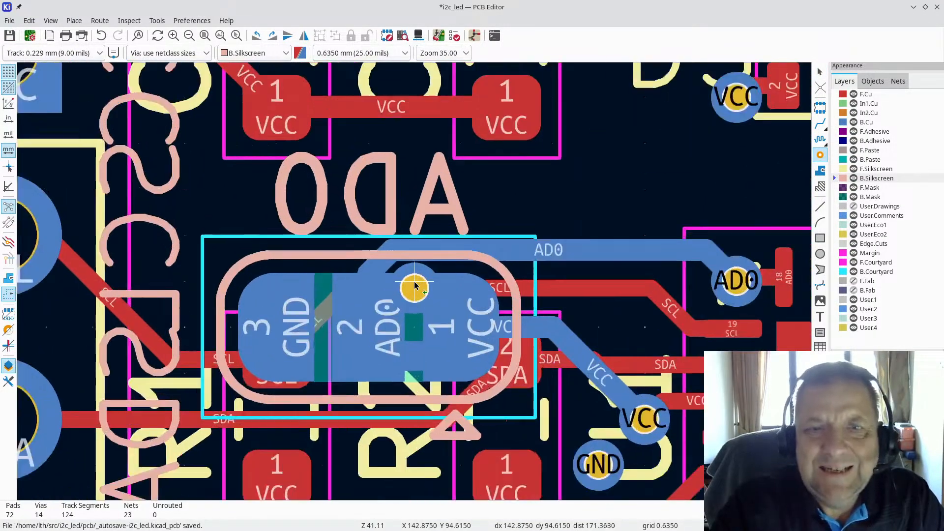
pyautogui.scroll(2, 415, 284)
pyautogui.scroll(-3, 414, 285)
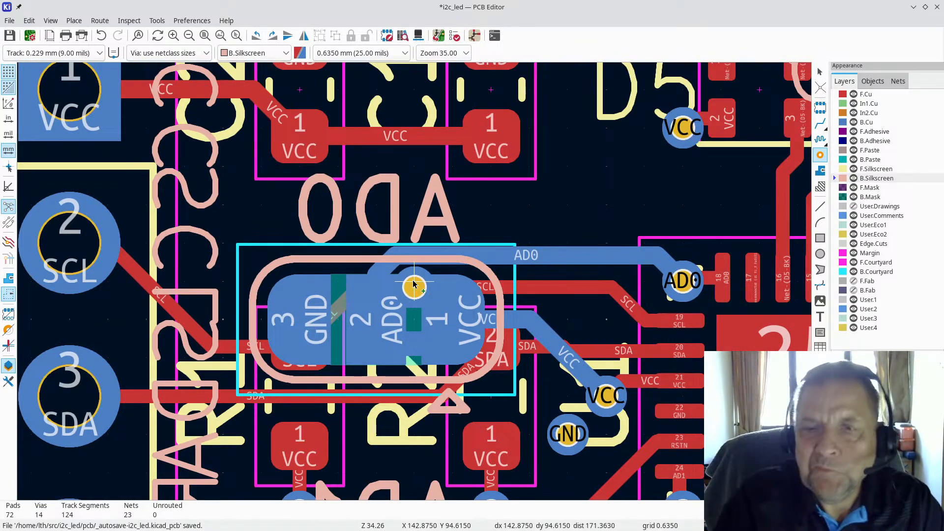
pyautogui.moveTo(414, 284); pyautogui.dragTo(442, 281)
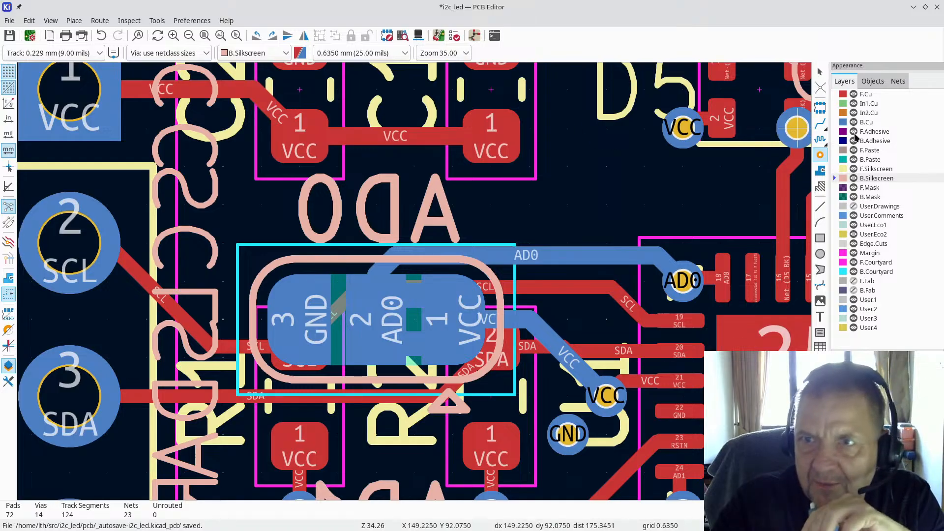
# Reroute the AD0 track on B.Cu from the jumper's AD0 pad to the AD0 via using a 0.0100 mm grid, with its horizontal run at Y 93.47
pyautogui.click(821, 124)
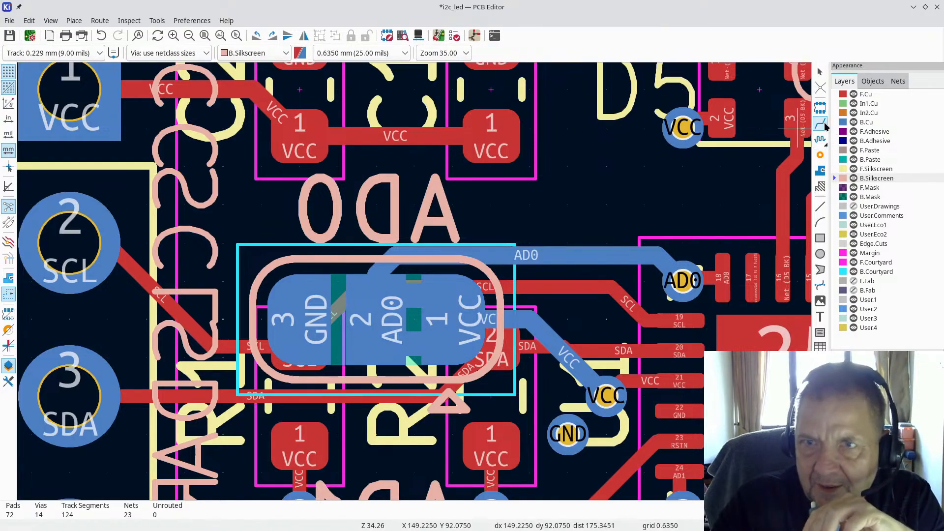
pyautogui.click(384, 316)
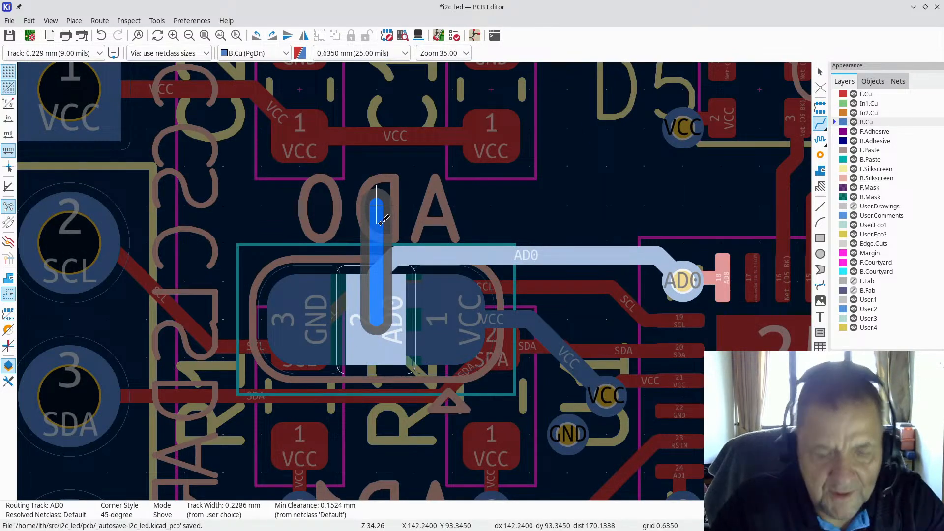
pyautogui.hotkey('alt', '2')
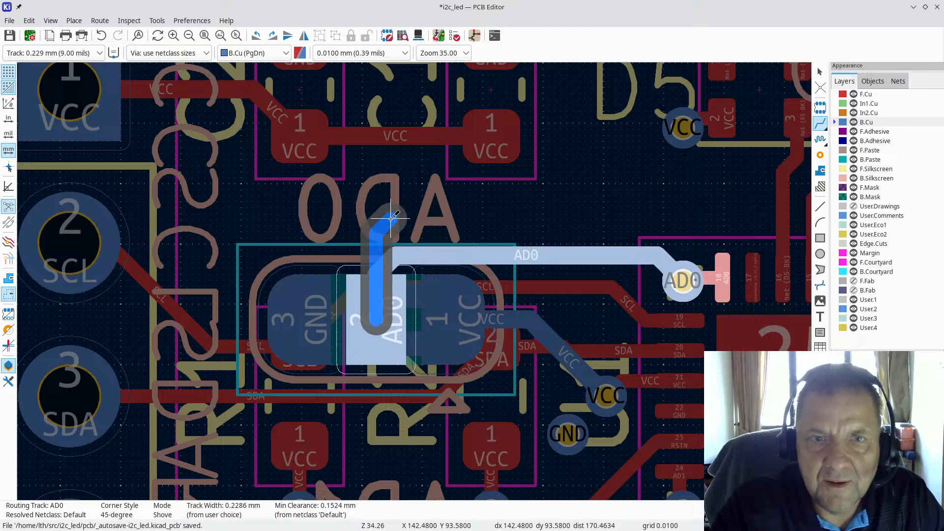
pyautogui.click(391, 212)
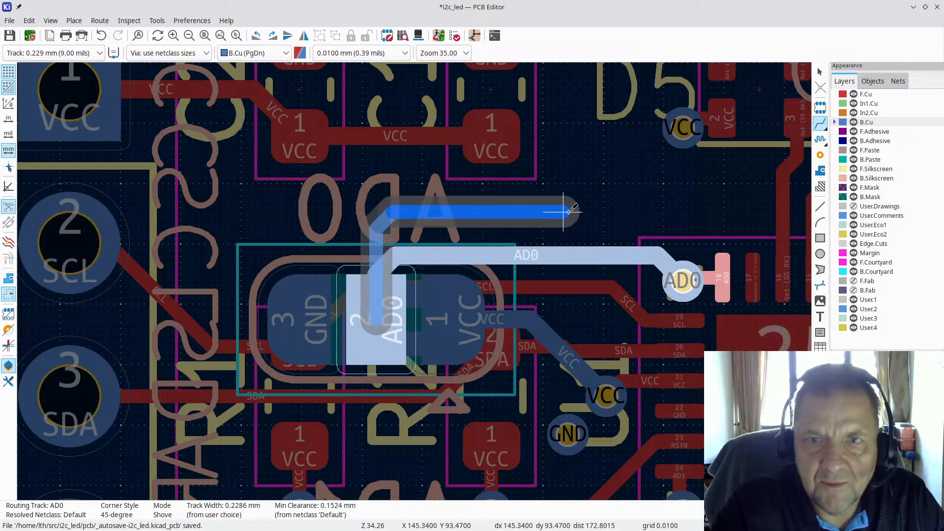
pyautogui.click(597, 208)
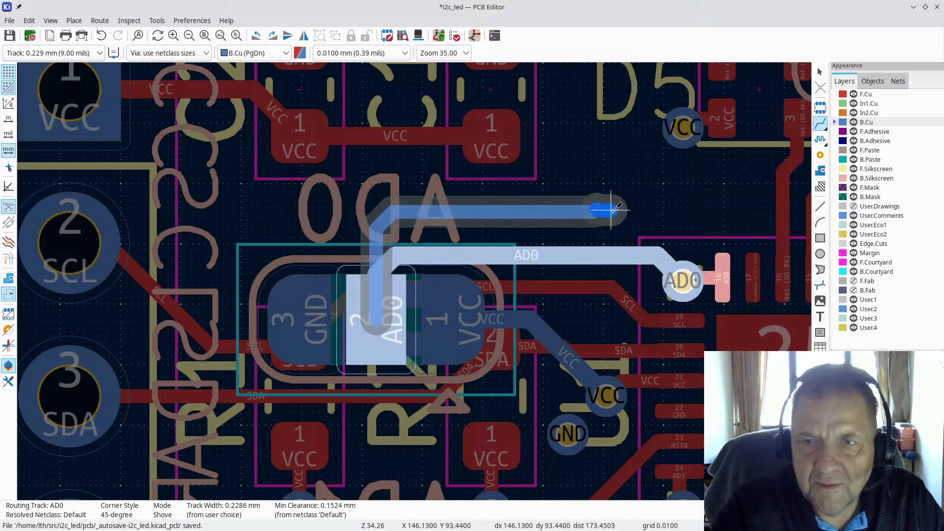
pyautogui.click(684, 283)
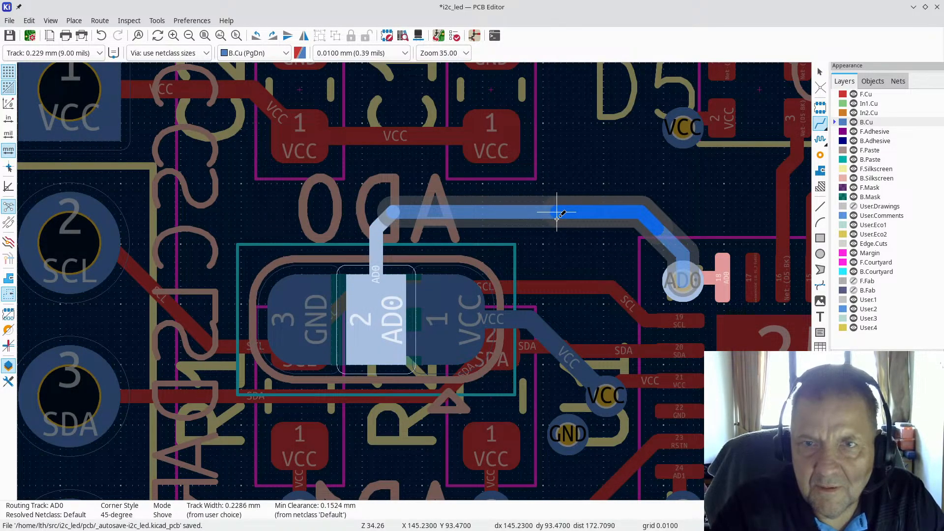
pyautogui.press('Escape')
# Switch to the 0.6350 mm grid and try to place a GND via at X 145.415, Y 93.98 between the AD0 and SCL tracks
pyautogui.click(820, 155)
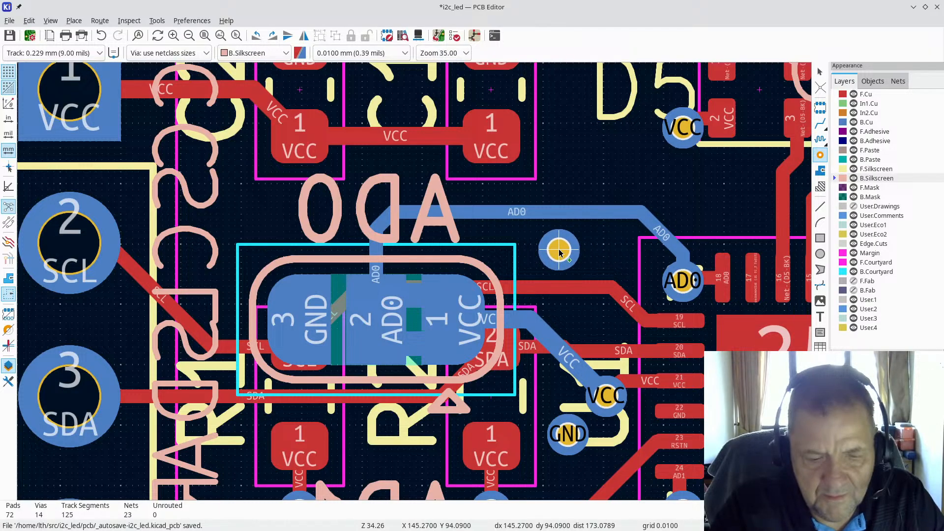
pyautogui.hotkey('alt', '1')
pyautogui.click(578, 253)
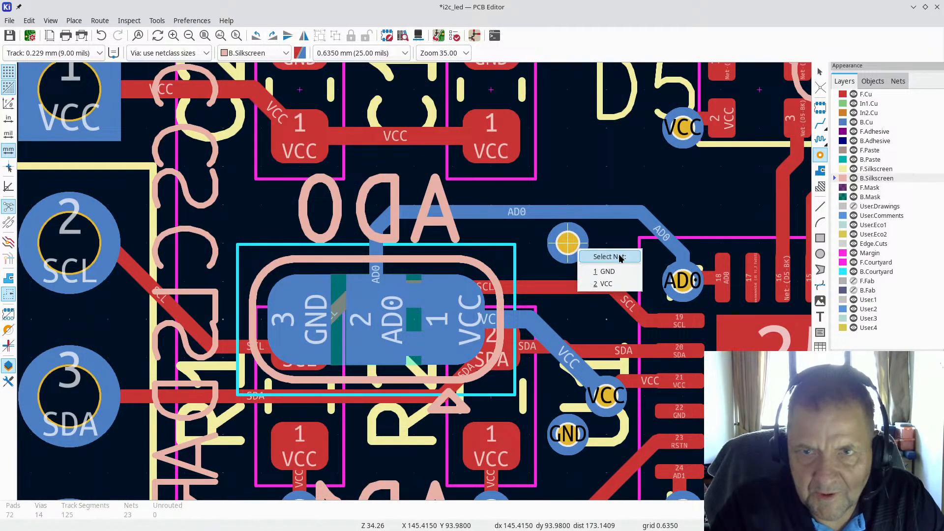
pyautogui.click(612, 274)
pyautogui.press('Escape')
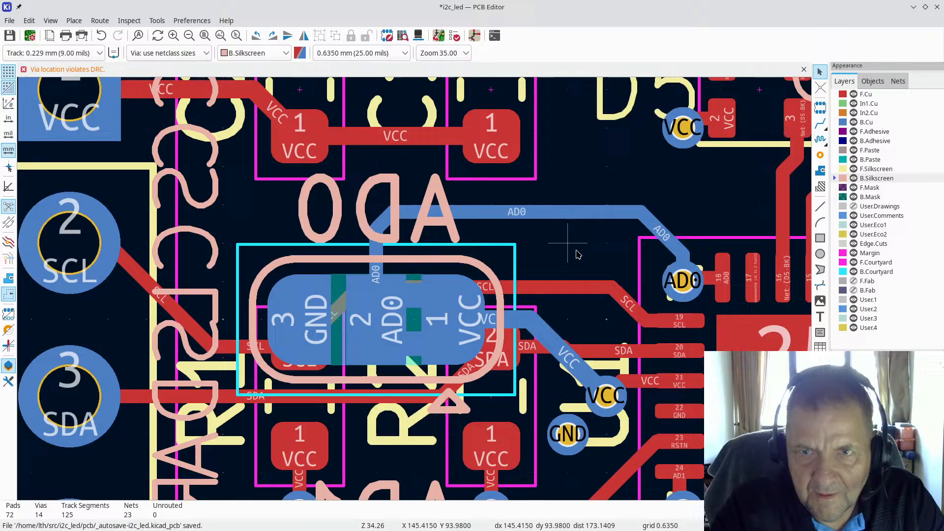
# Reroute the AD0 track on the 0.0100 mm grid from the AD0 via to the bend above the jumper, with its horizontal run at Y 93.20
pyautogui.click(820, 124)
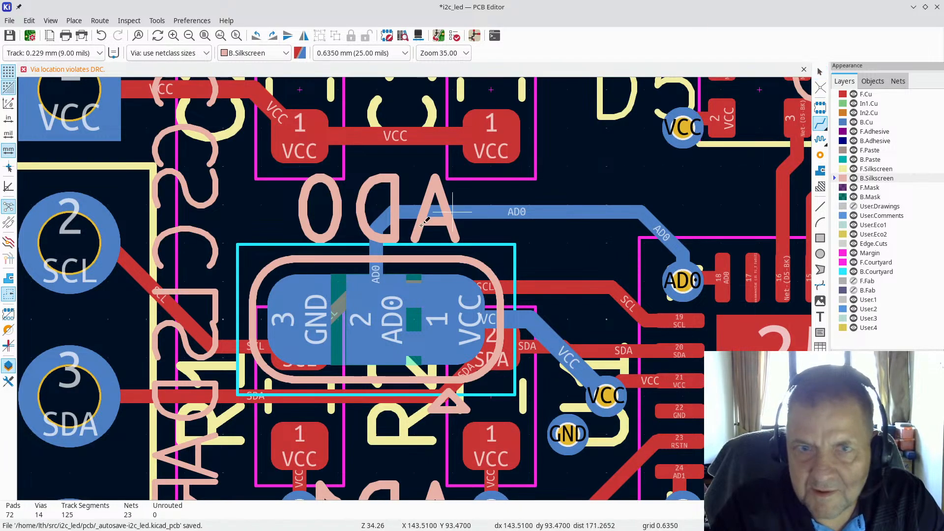
pyautogui.click(658, 228)
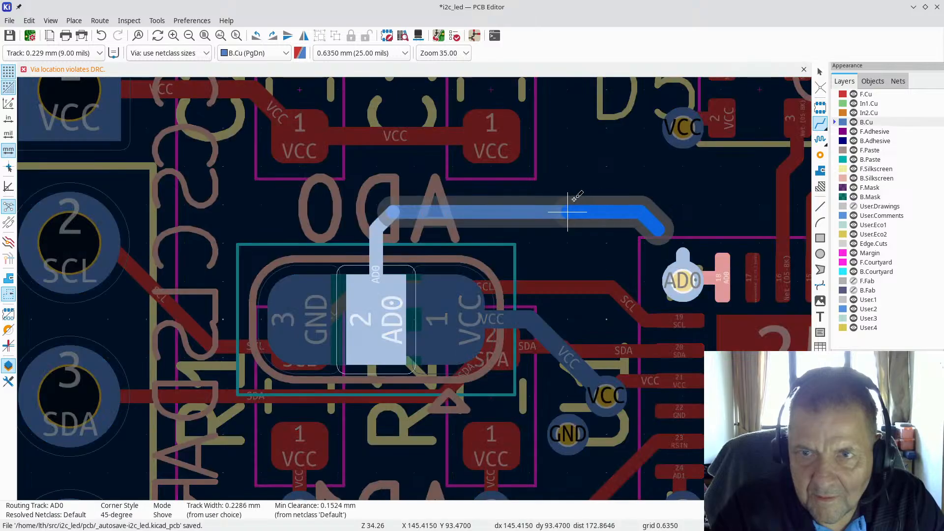
pyautogui.press('Escape')
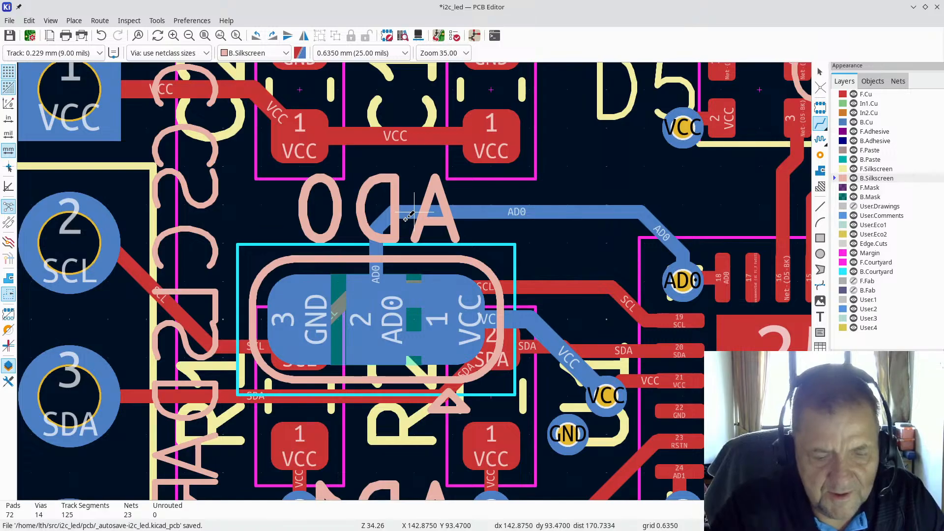
pyautogui.hotkey('alt', '2')
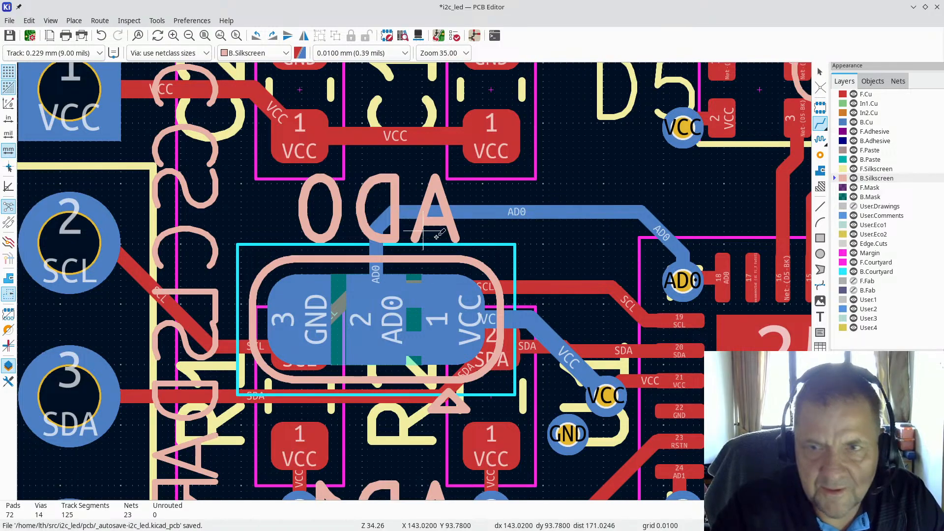
pyautogui.click(683, 280)
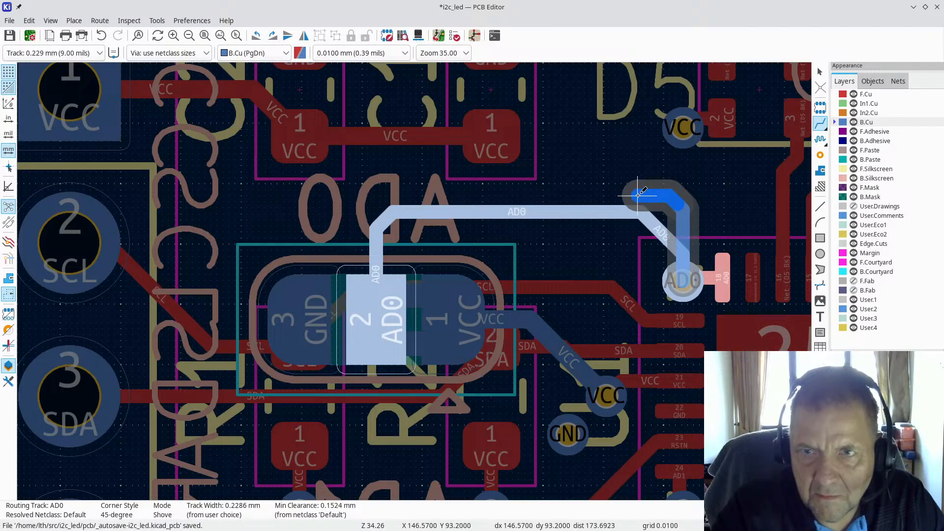
pyautogui.click(396, 211)
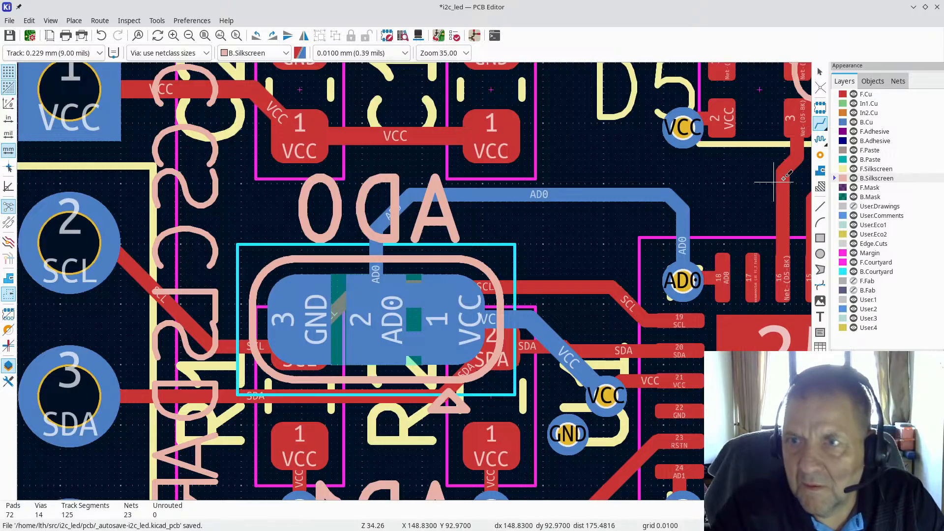
# Place a GND via at X 146.05, Y 93.98 between the AD0 and SCL tracks on the 0.6350 mm grid, and refill all zones
pyautogui.click(821, 155)
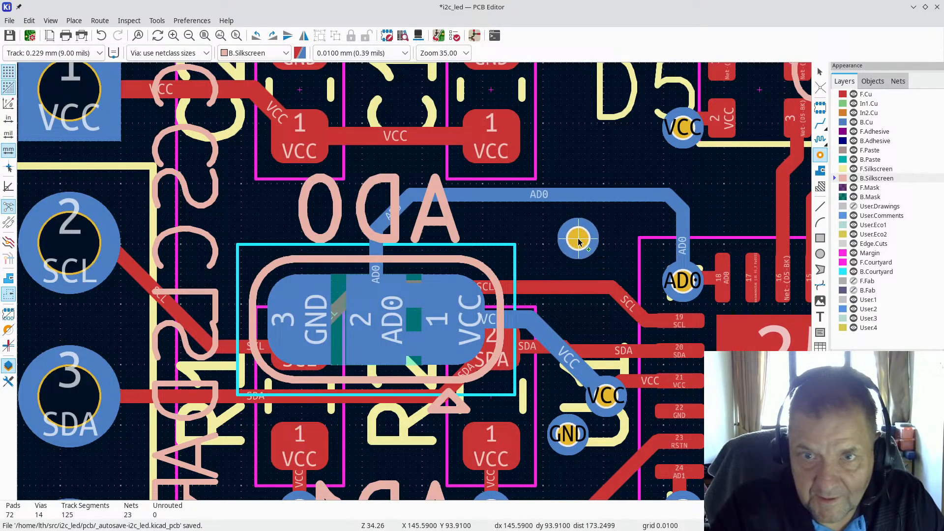
pyautogui.hotkey('alt', '2')
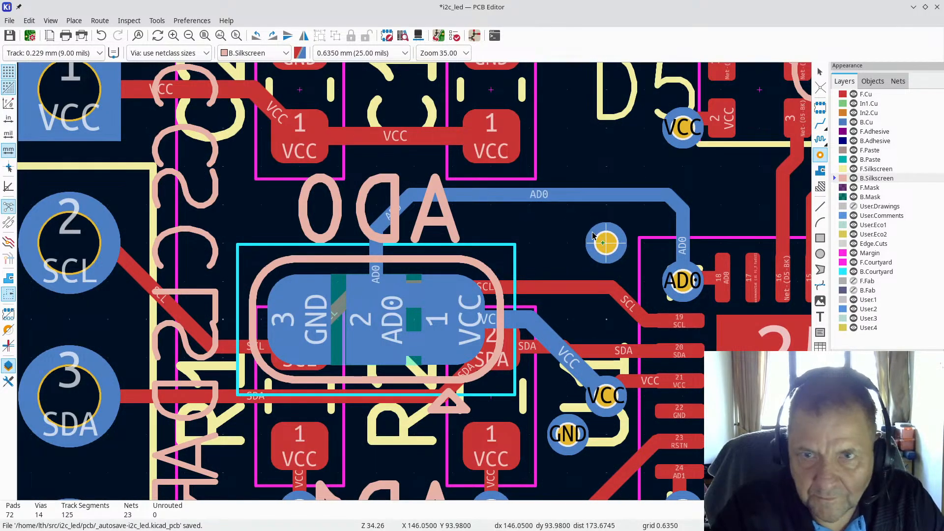
pyautogui.click(614, 236)
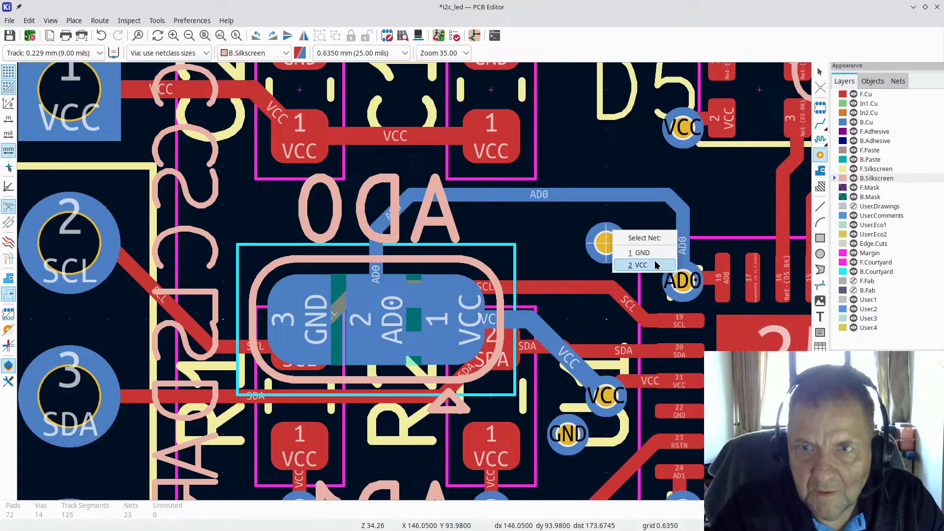
pyautogui.press('Escape')
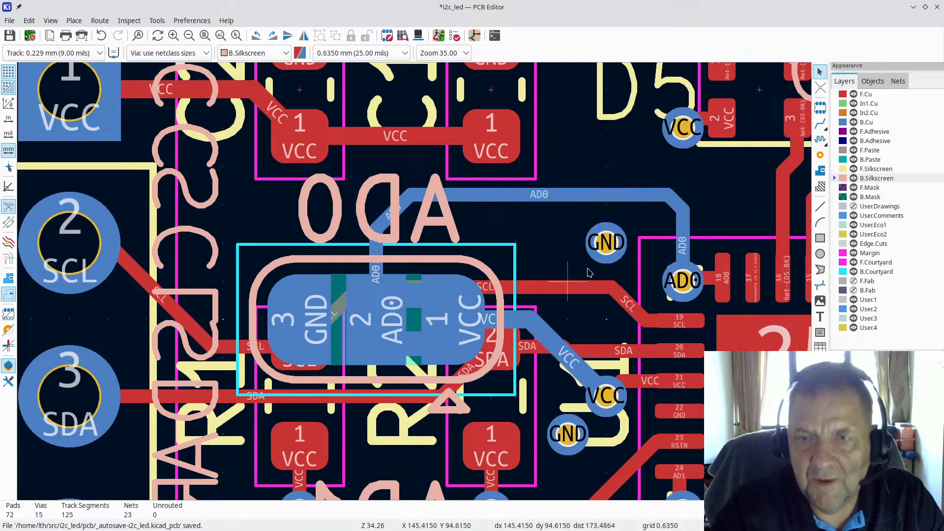
pyautogui.press('b')
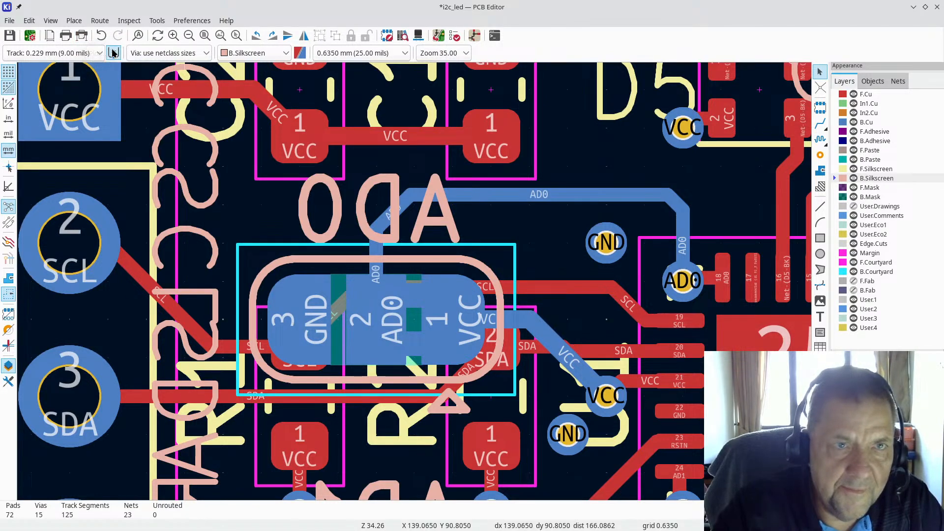
# Examine the new GND via and the surrounding front copper in the 3D Viewer, and close the viewer
pyautogui.click(56, 22)
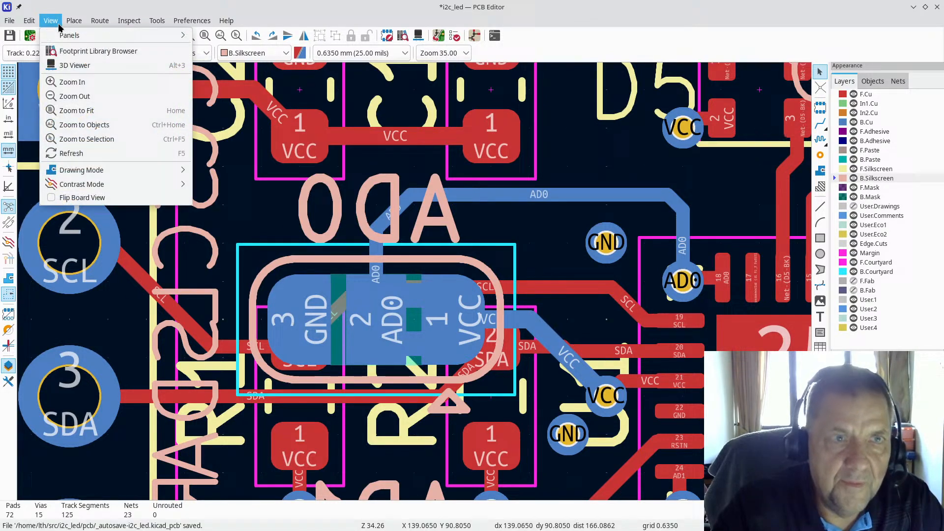
pyautogui.click(69, 63)
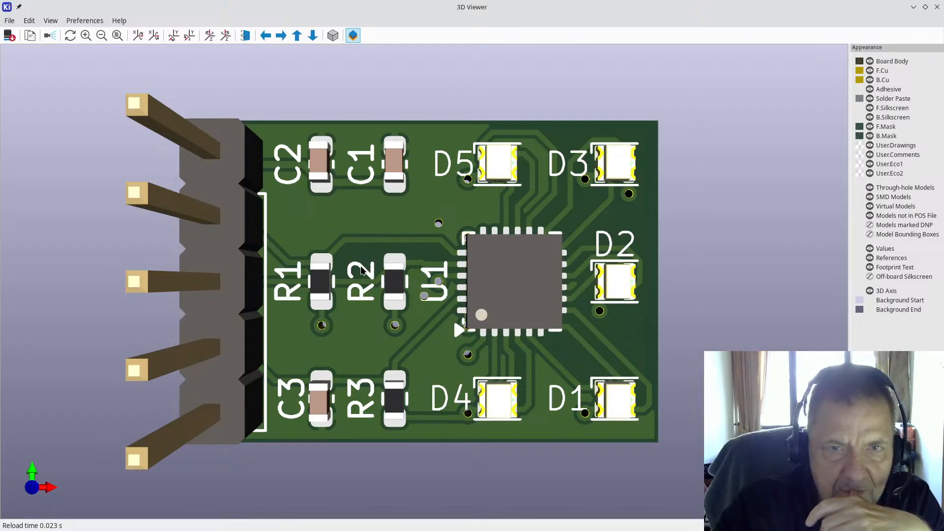
pyautogui.scroll(2, 361, 268)
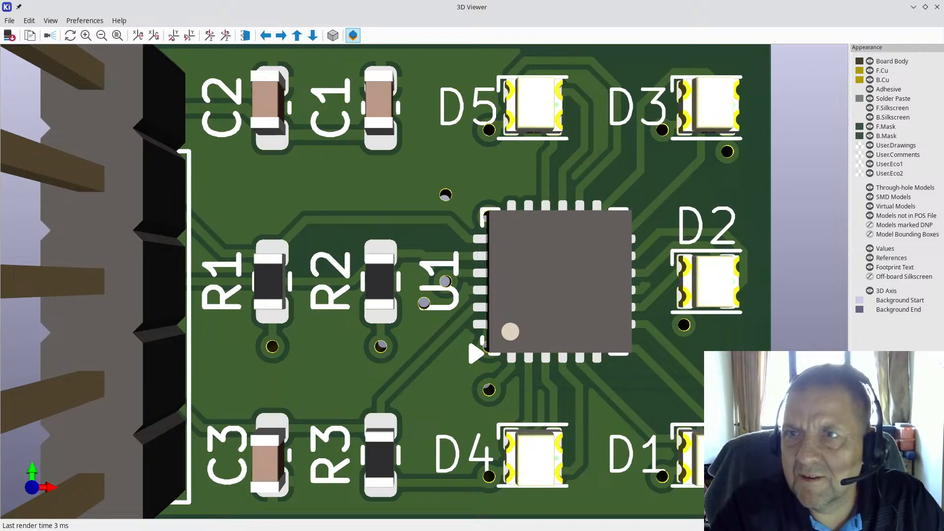
pyautogui.click(938, 8)
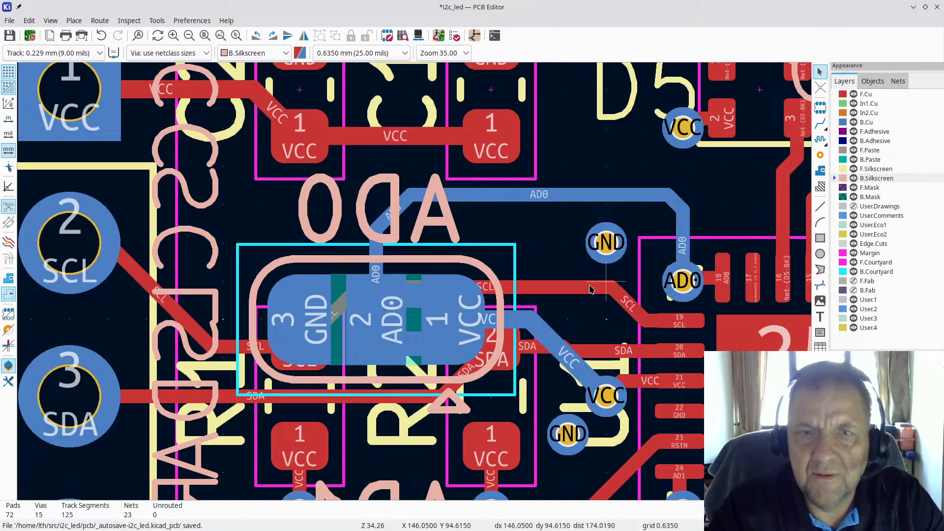
# Delete the GND via between the AD0 and SCL tracks
pyautogui.click(616, 241)
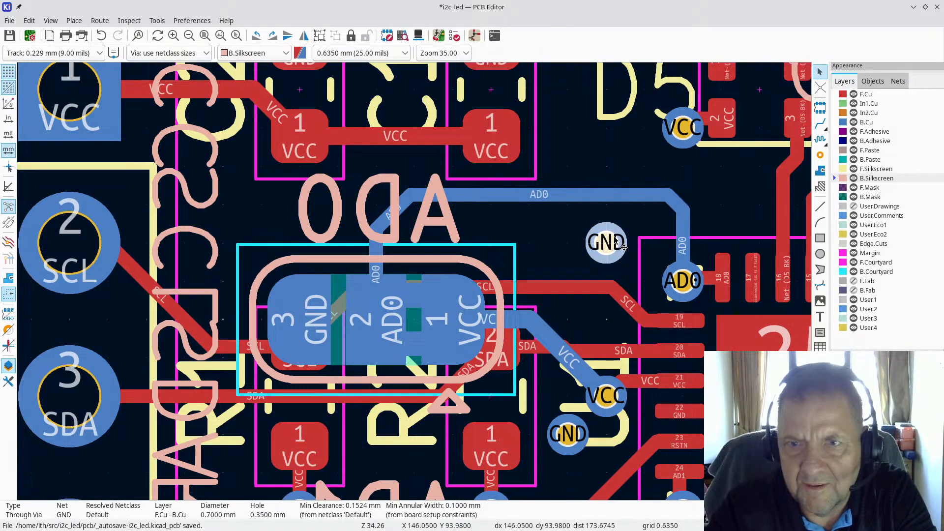
pyautogui.press('Delete')
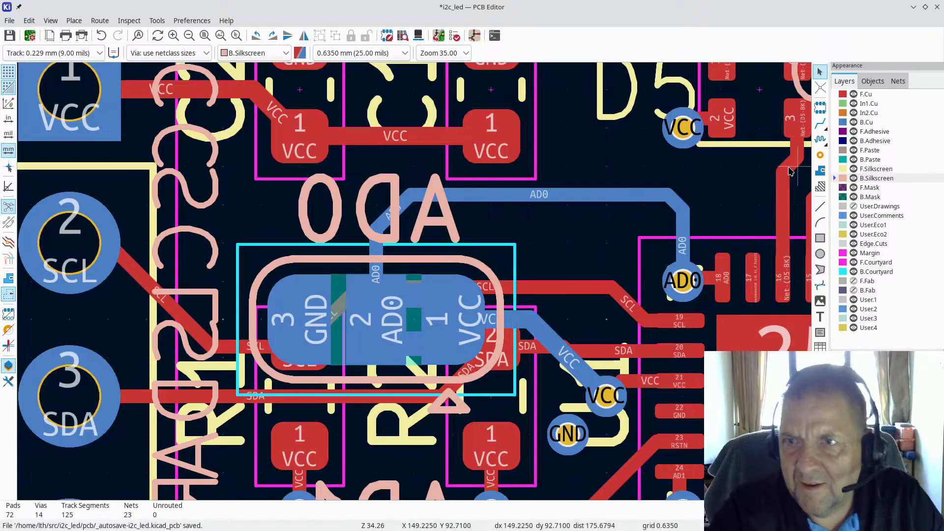
# Reroute the SCL track on the 0.0100 mm grid from U1 pad 19 to R1 pad 2, running just below the AD0 track
pyautogui.click(819, 124)
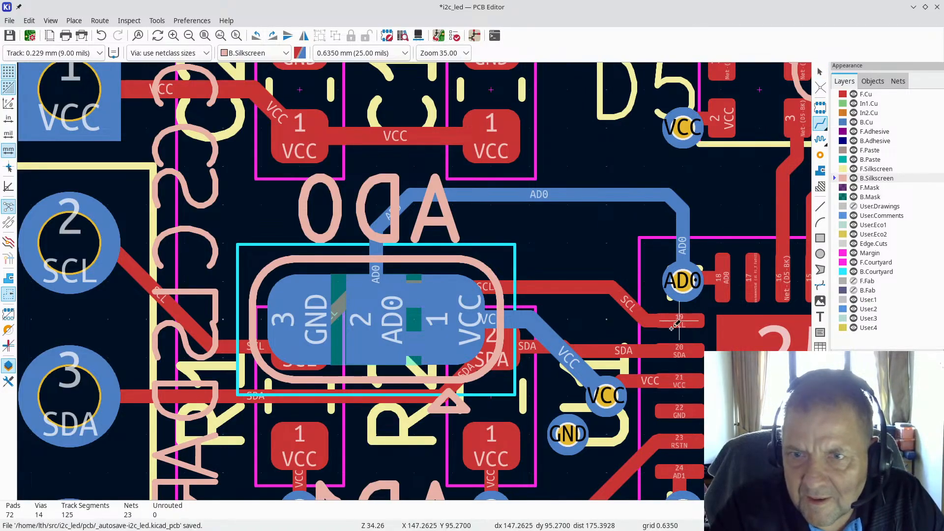
pyautogui.click(680, 321)
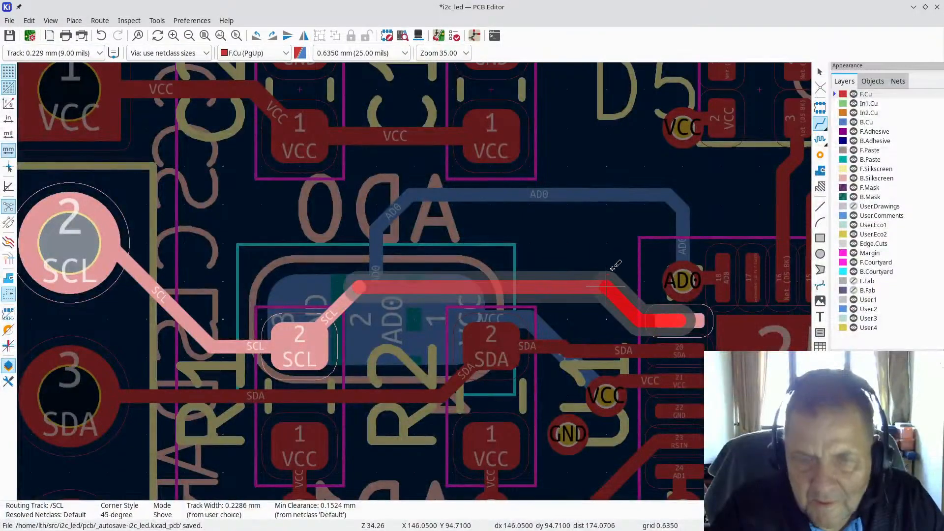
pyautogui.hotkey('alt', '2')
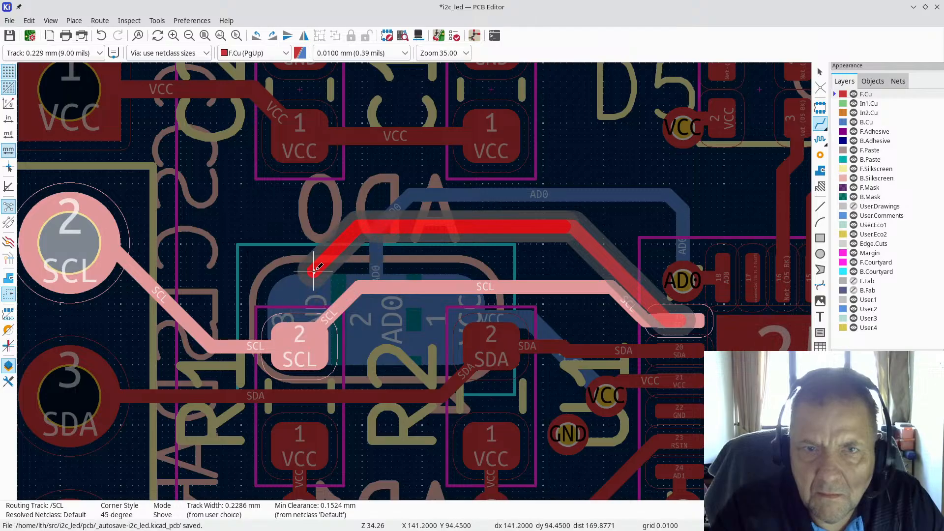
pyautogui.click(297, 341)
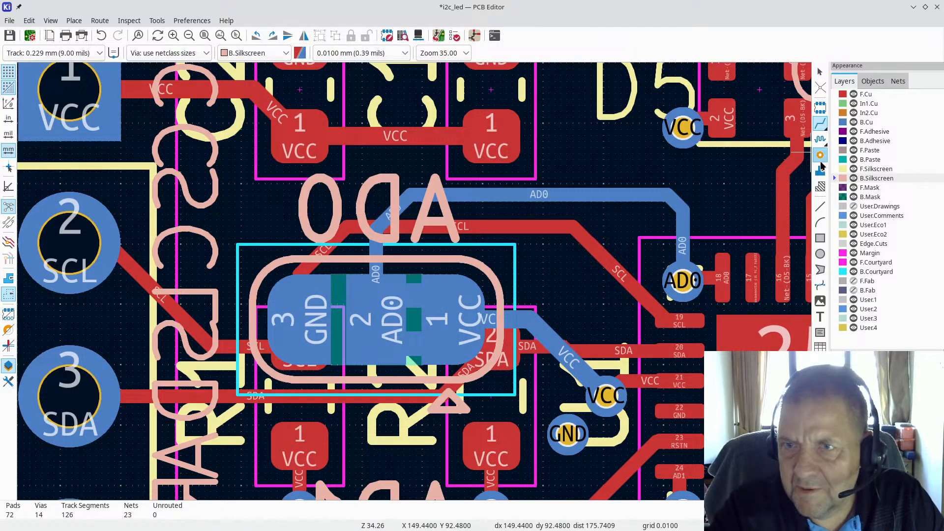
# Place a GND via at X 145.415, Y 94.615 below the rerouted SCL track on the 0.6350 mm grid, and refill all zones
pyautogui.click(820, 156)
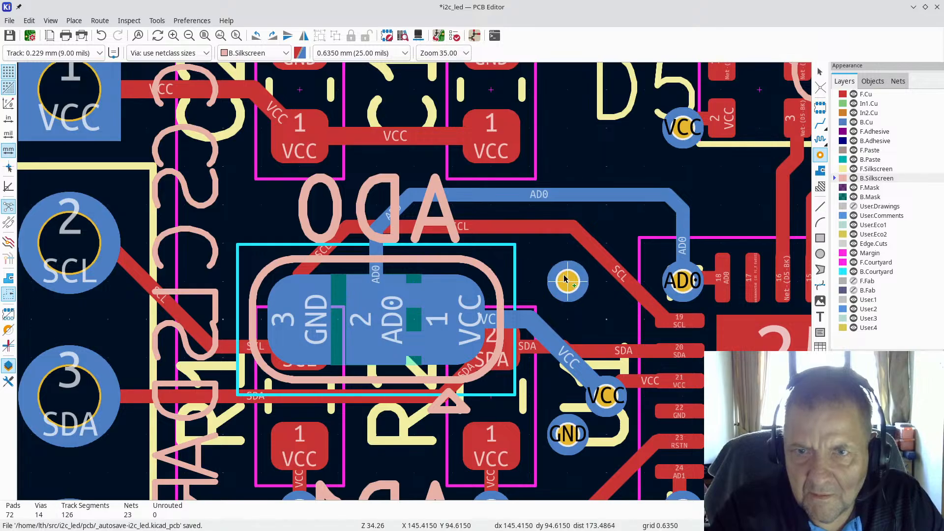
pyautogui.click(568, 282)
pyautogui.click(597, 301)
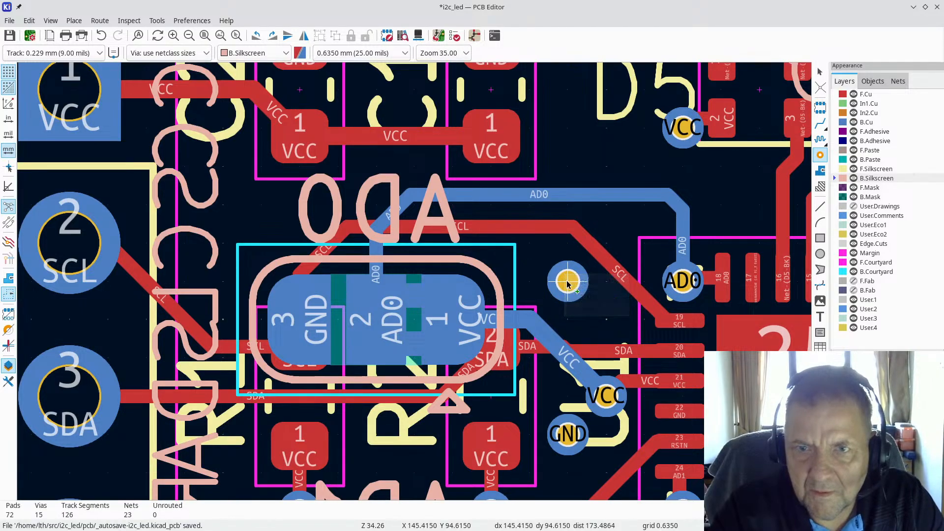
pyautogui.press('Escape')
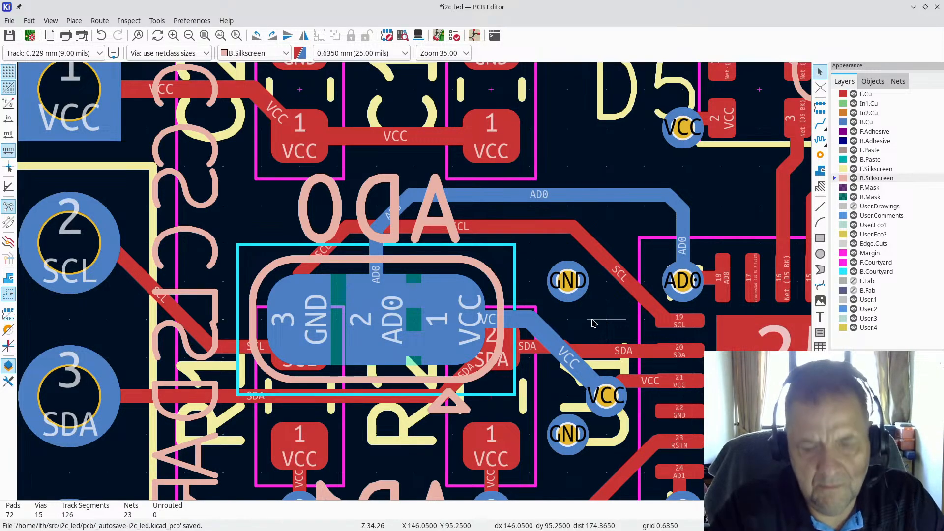
pyautogui.press('b')
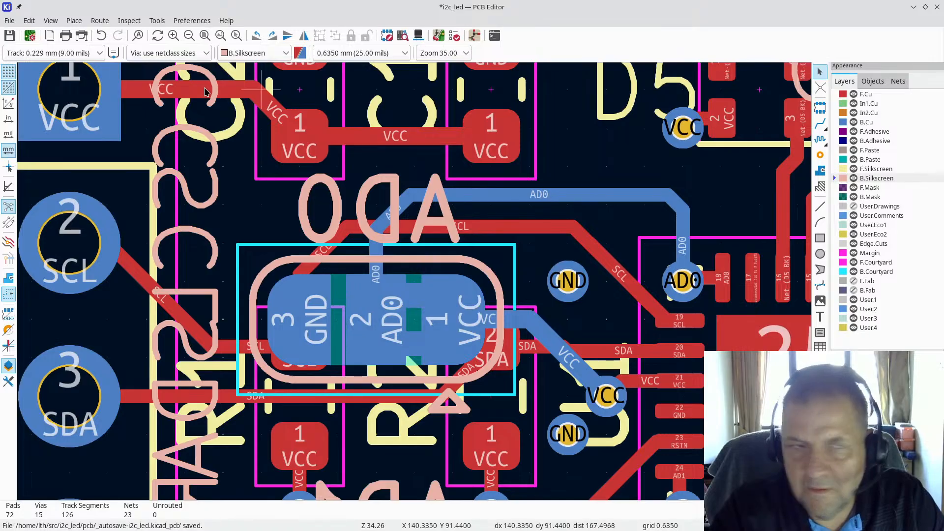
# Examine the rerouted SCL track and new GND via in the 3D Viewer from several angles, and close the viewer
pyautogui.click(50, 20)
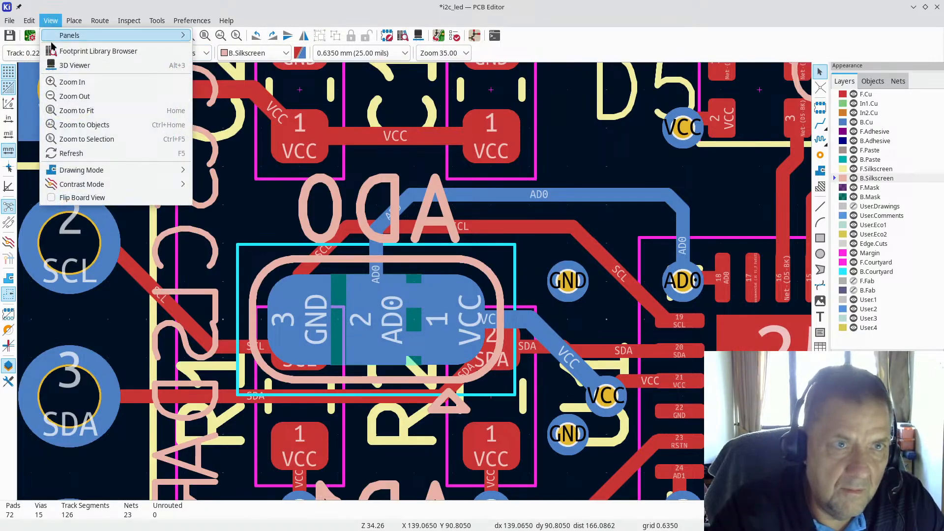
pyautogui.click(63, 70)
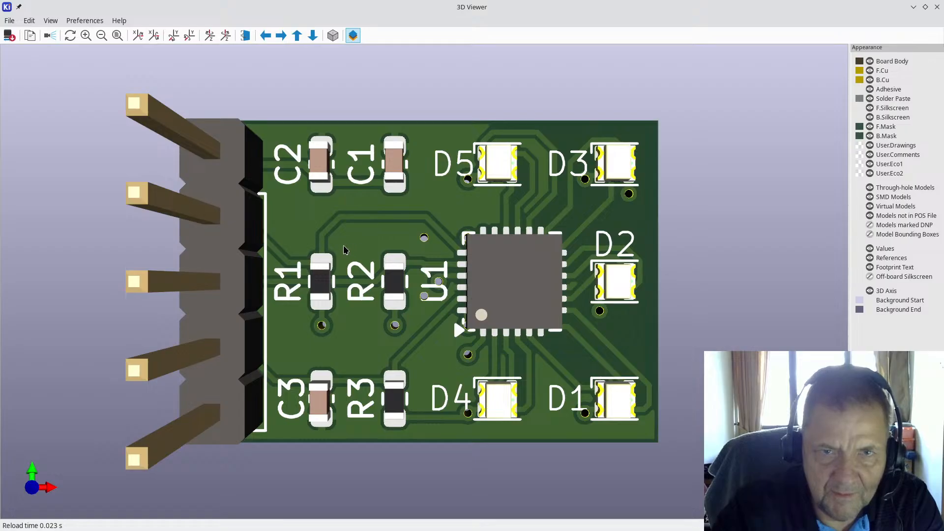
pyautogui.moveTo(608, 274); pyautogui.dragTo(31, 286)
pyautogui.moveTo(237, 274); pyautogui.dragTo(660, 280)
pyautogui.moveTo(526, 278); pyautogui.dragTo(648, 261)
pyautogui.moveTo(650, 296)
pyautogui.mouseDown()
pyautogui.moveTo(665, 292)
pyautogui.moveTo(655, 306)
pyautogui.mouseUp()
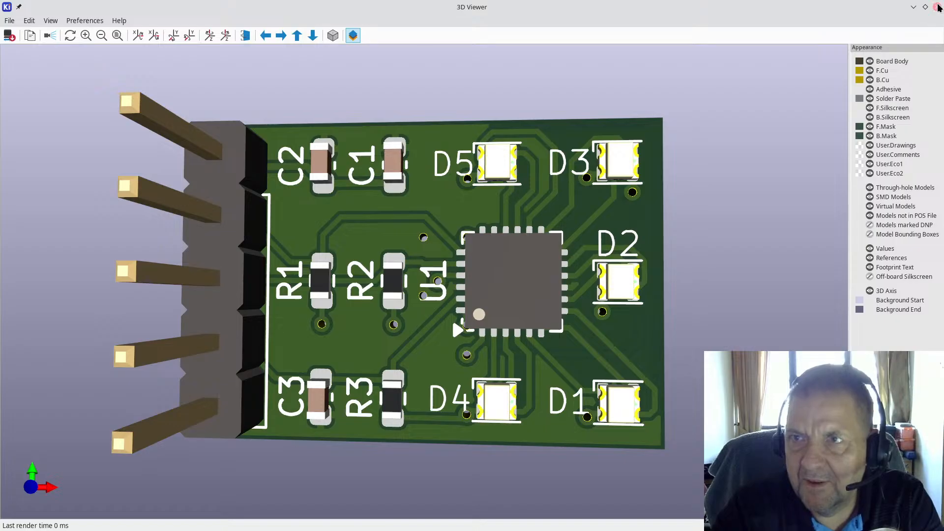
pyautogui.click(937, 7)
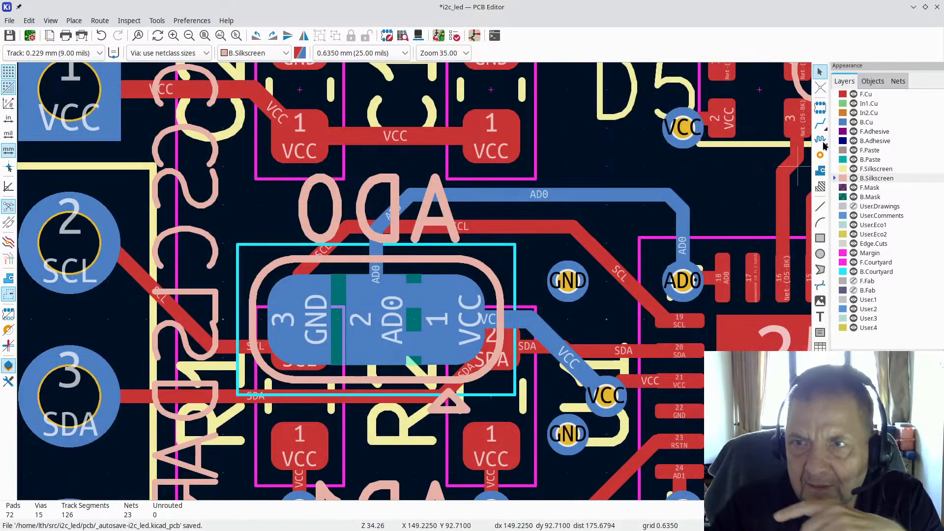
# Place a GND via at X 151.13, Y 102.235 between D4 and the VCC via of D1
pyautogui.click(820, 155)
pyautogui.scroll(-3, 689, 231)
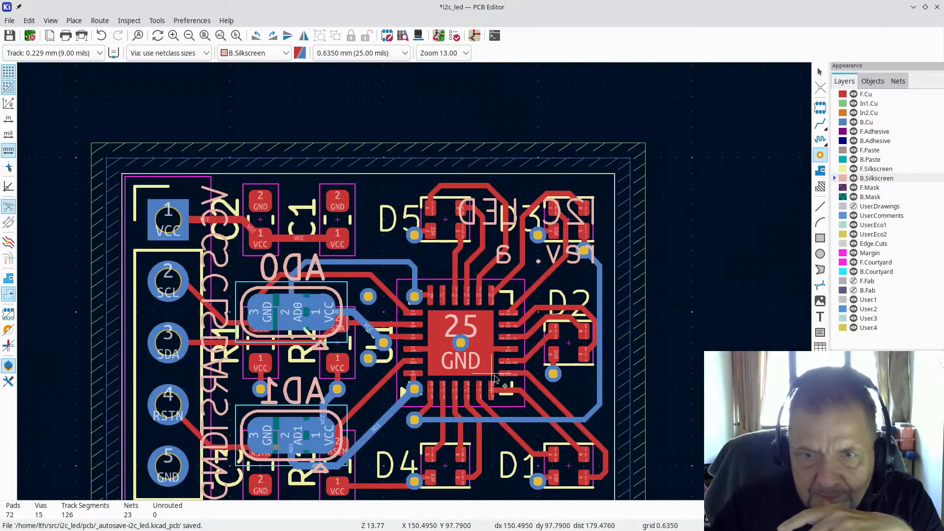
pyautogui.scroll(2, 543, 412)
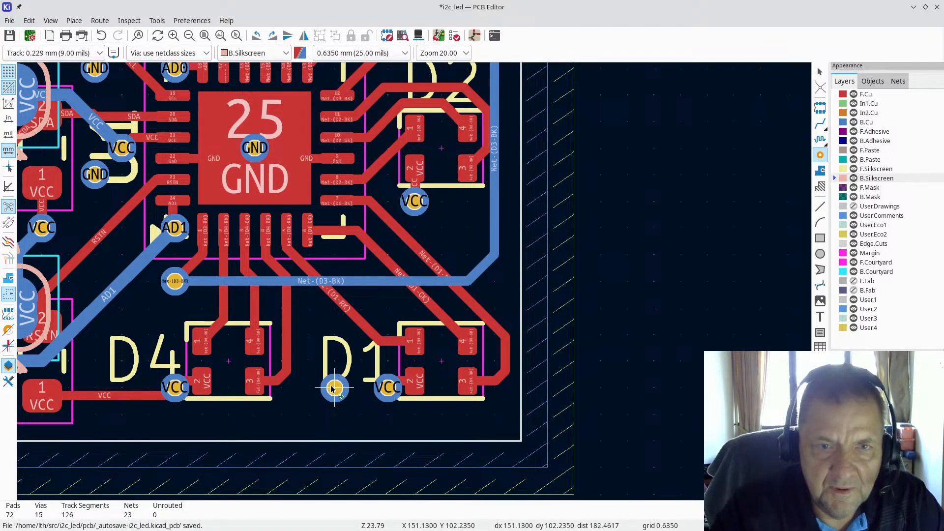
pyautogui.click(332, 390)
pyautogui.click(357, 408)
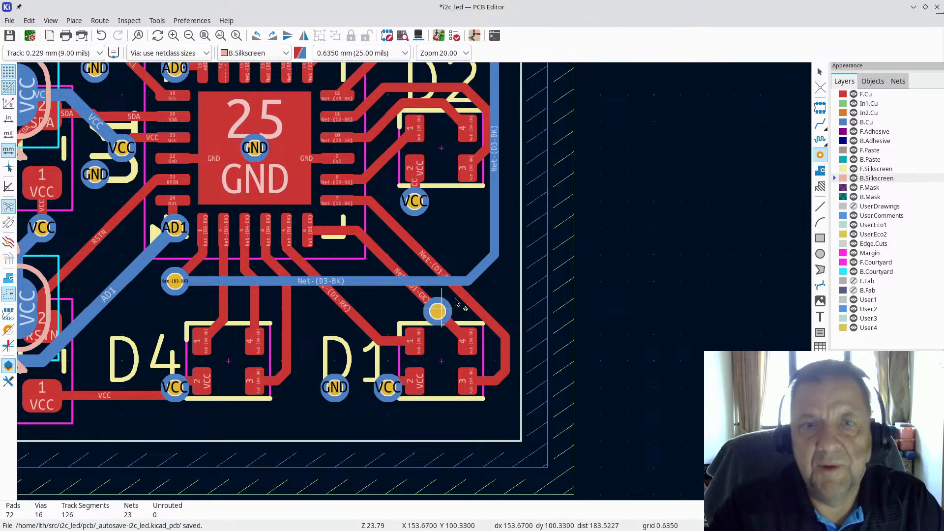
# Place a GND via below D2's pad 3 at X 154.3050, Y 98.4250, inside the Net-(D3-BK) track
pyautogui.scroll(3, 465, 246)
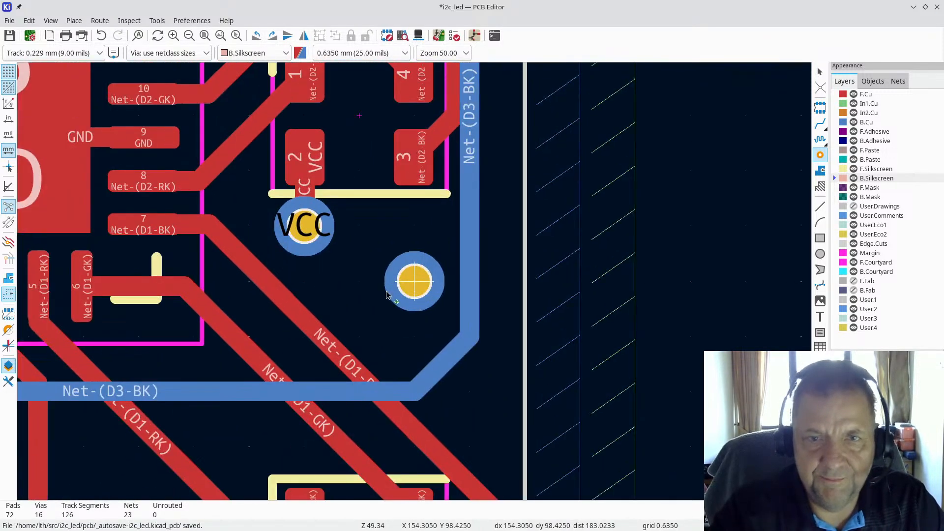
pyautogui.click(392, 241)
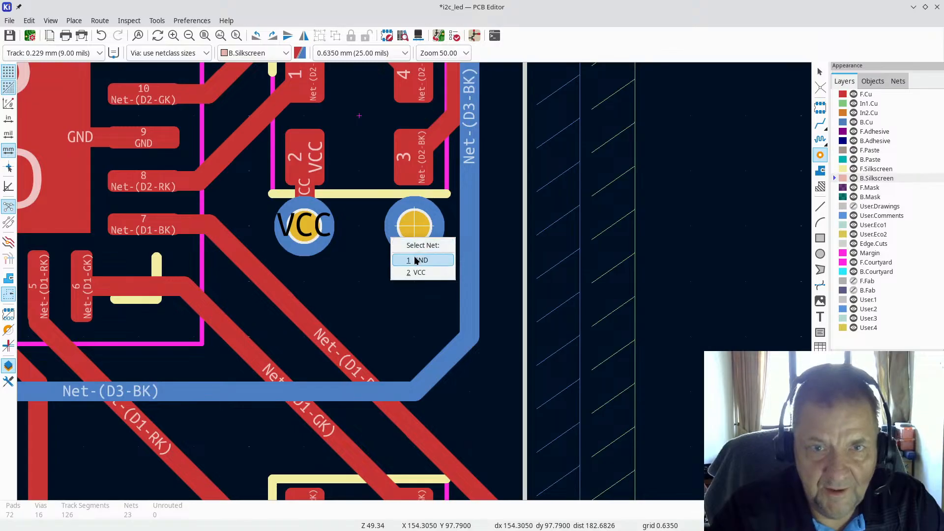
pyautogui.click(418, 259)
pyautogui.scroll(-3, 417, 262)
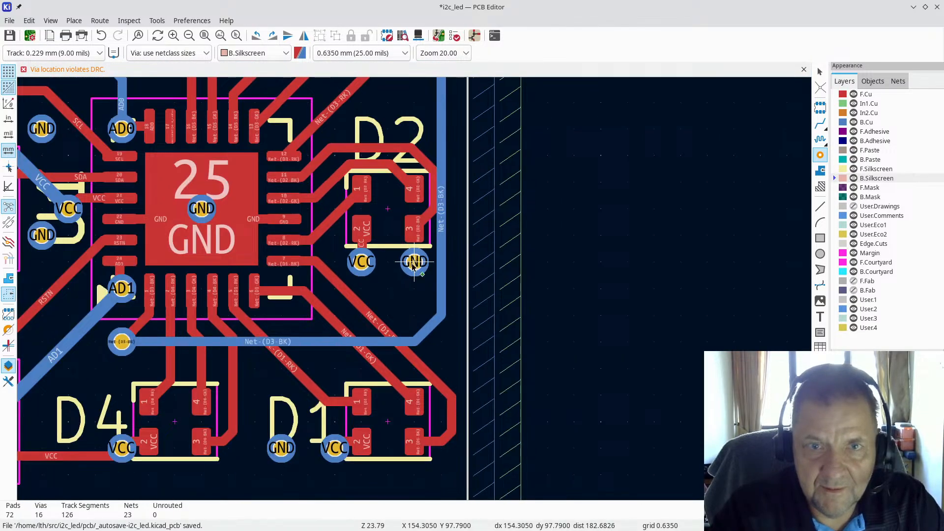
pyautogui.click(414, 262)
pyautogui.click(445, 285)
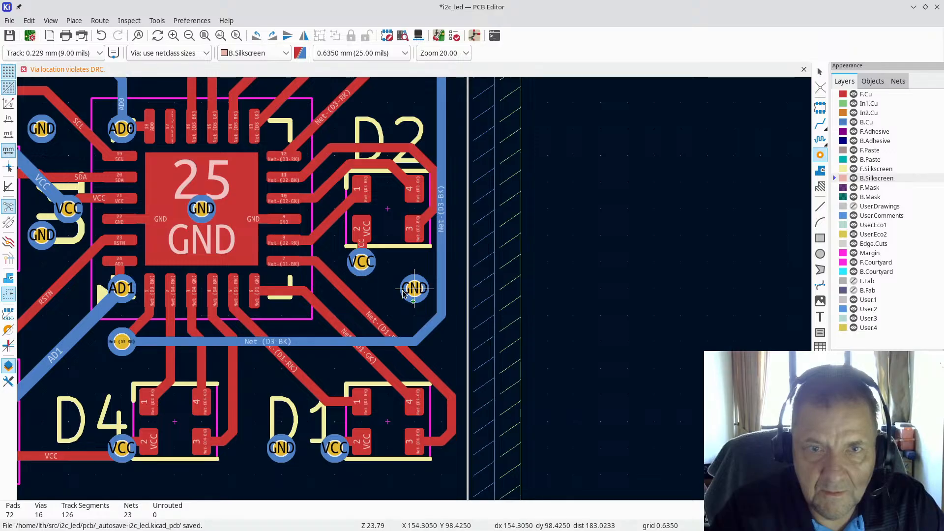
pyautogui.click(402, 290)
pyautogui.click(435, 315)
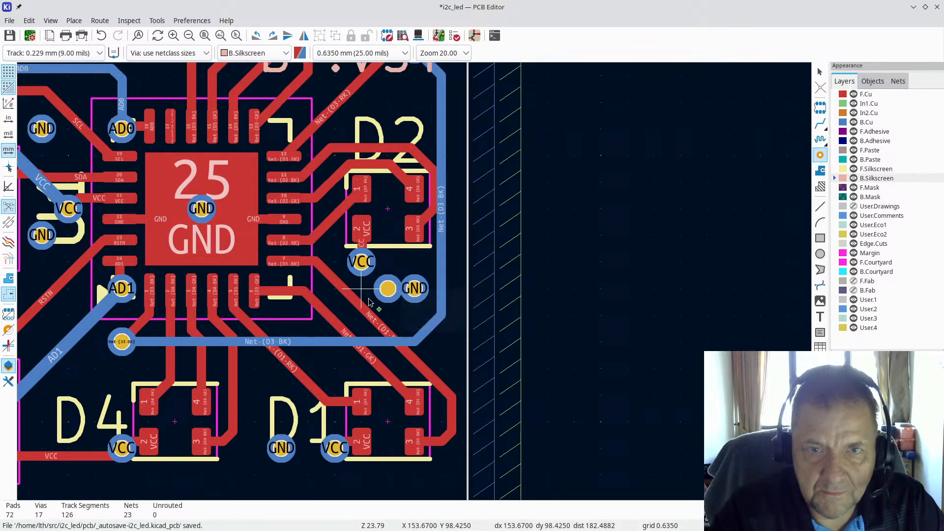
# Place a GND via between D3 and D2 at X 153.6700, Y 93.9800
pyautogui.scroll(-3, 431, 231)
pyautogui.scroll(3, 431, 231)
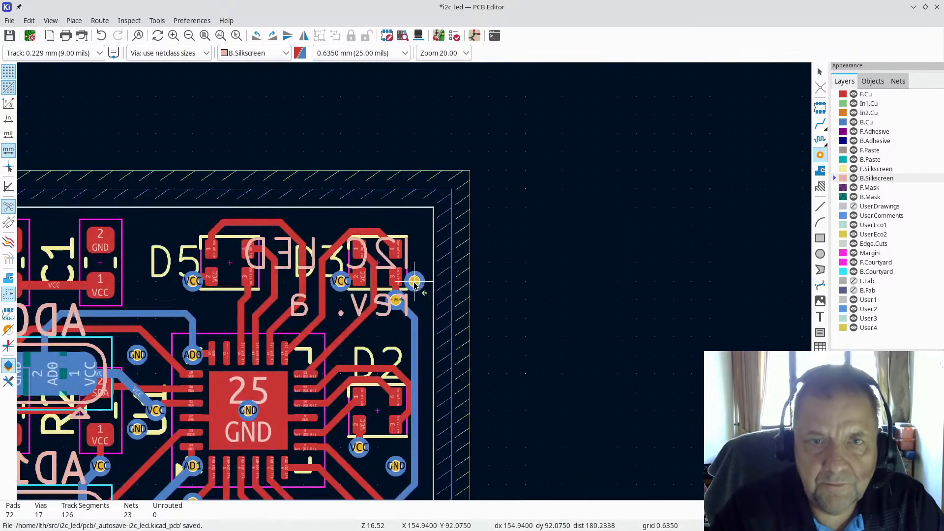
pyautogui.click(379, 336)
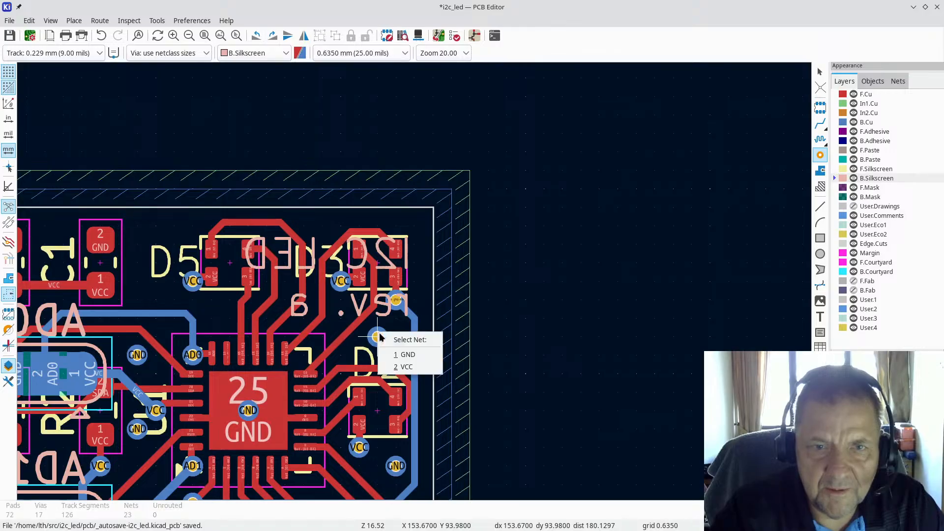
pyautogui.click(406, 353)
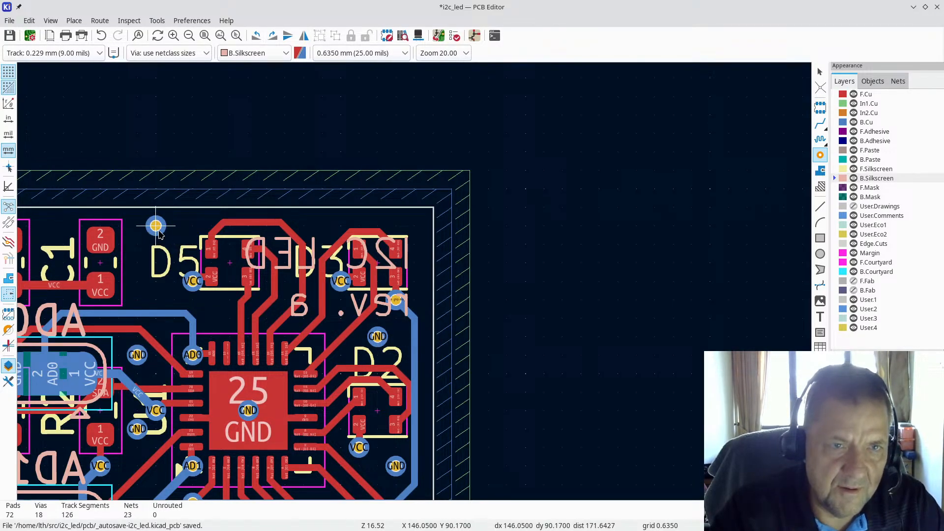
# Place two GND vias between C1 and D5, at X 146.0500, Y 90.1700 and X 146.0500, Y 91.4400
pyautogui.click(156, 226)
pyautogui.click(184, 254)
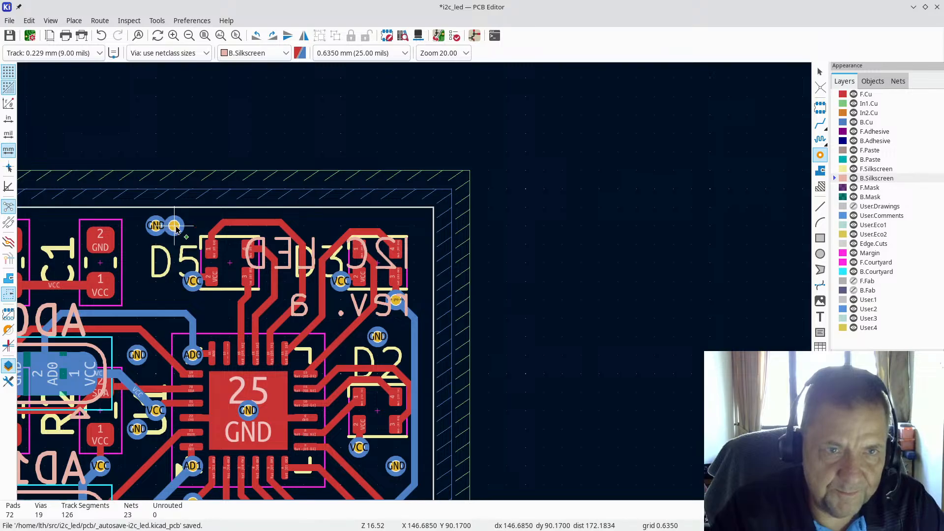
pyautogui.click(155, 263)
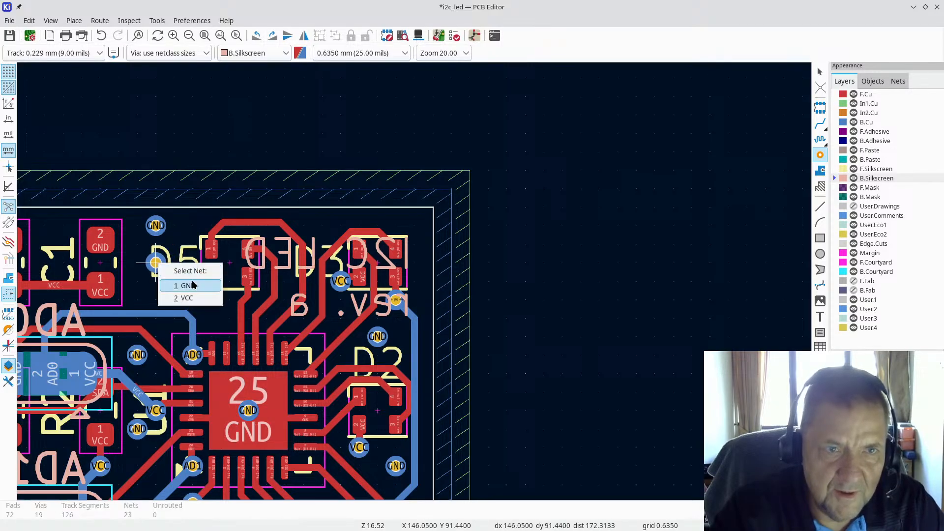
pyautogui.click(194, 285)
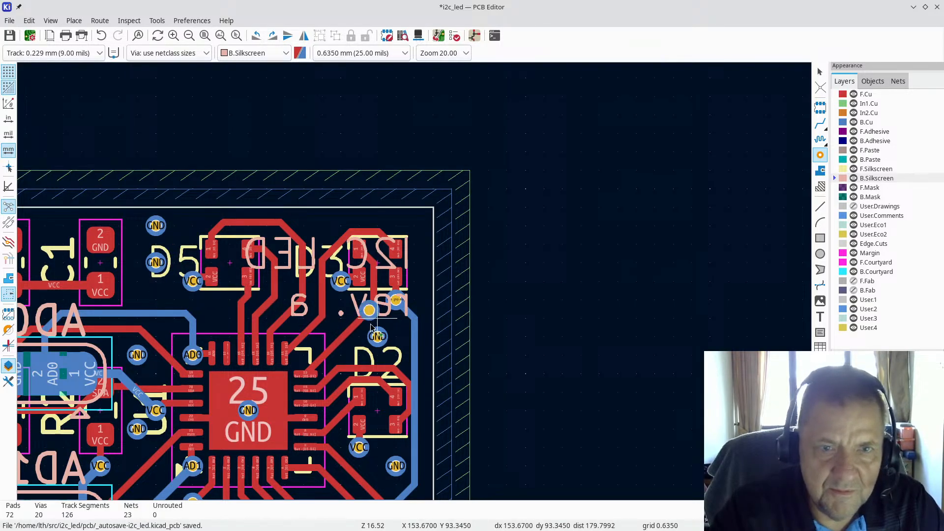
# Refill all copper zones on the board
pyautogui.scroll(-2, 378, 319)
pyautogui.scroll(3, 381, 352)
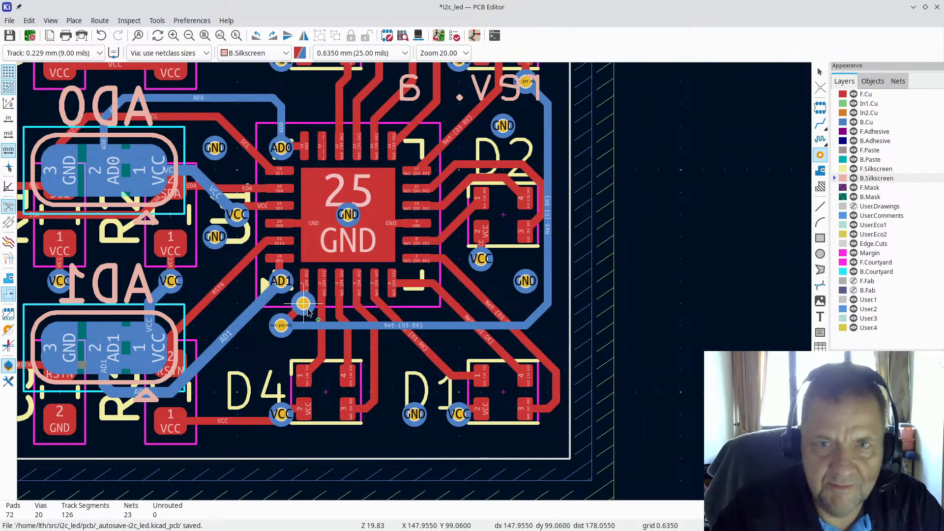
pyautogui.press('b')
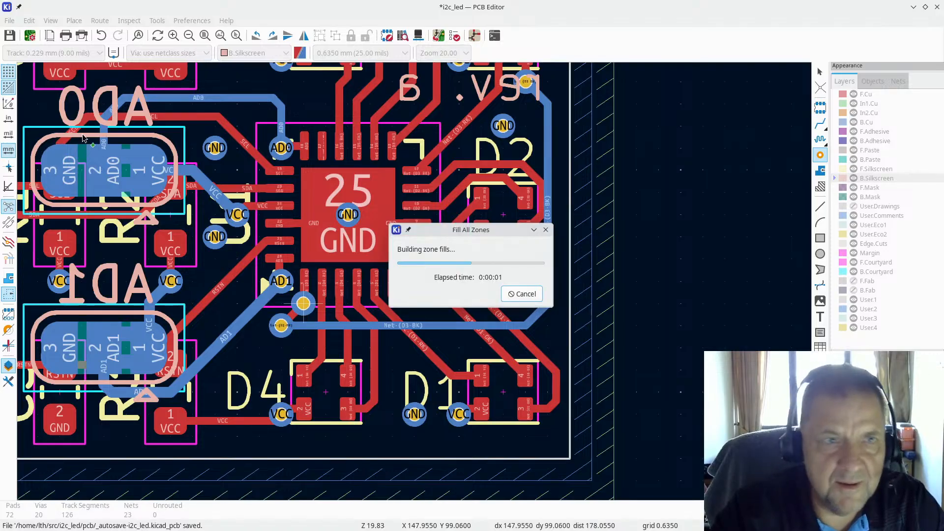
# Inspect the ground vias and the front copper fill around the LEDs in the 3D viewer, and close it
pyautogui.click(50, 20)
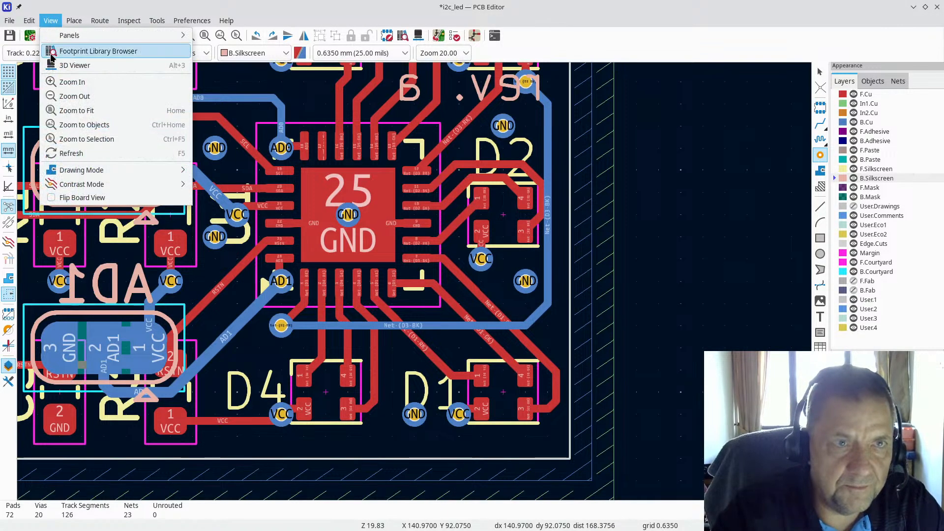
pyautogui.click(60, 64)
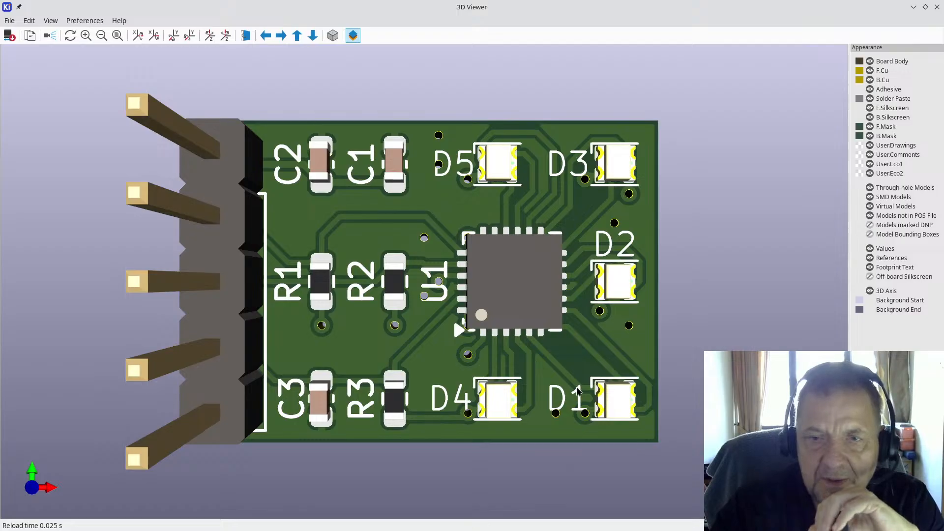
pyautogui.scroll(3, 664, 381)
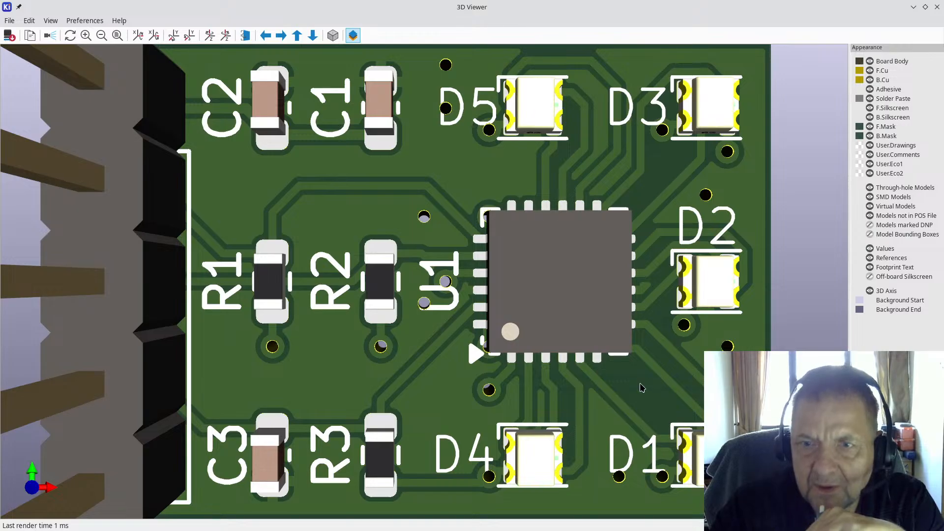
pyautogui.click(937, 7)
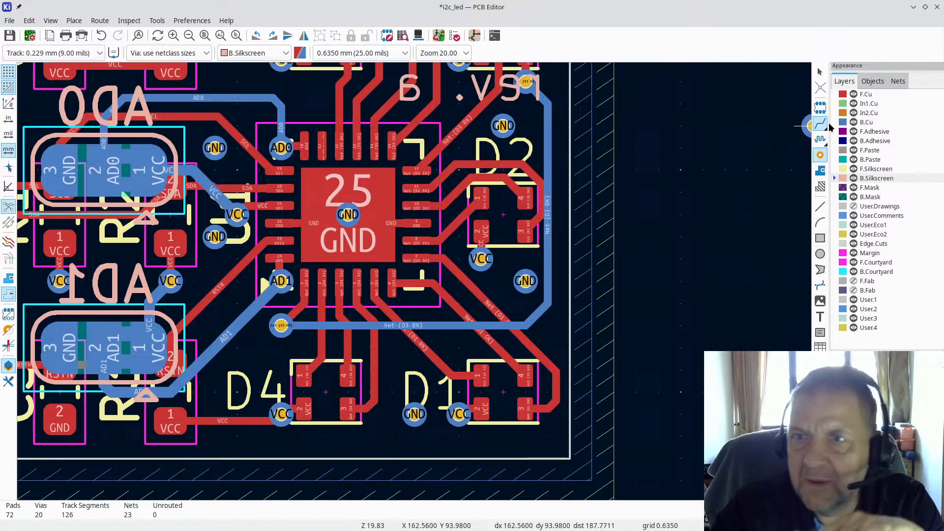
# Reroute the Net-(D1-RK) track to run horizontally from D1's pad 1 and up beside D4's tracks, through X 150.6500, Y 99.5700
pyautogui.scroll(1, 809, 126)
pyautogui.scroll(-1, 93, 313)
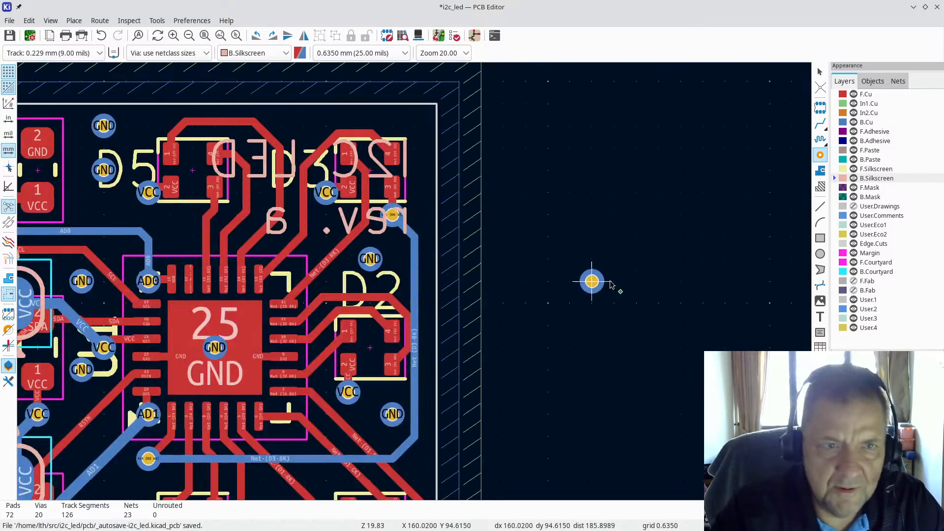
pyautogui.scroll(-5, 592, 282)
pyautogui.scroll(5, 205, 308)
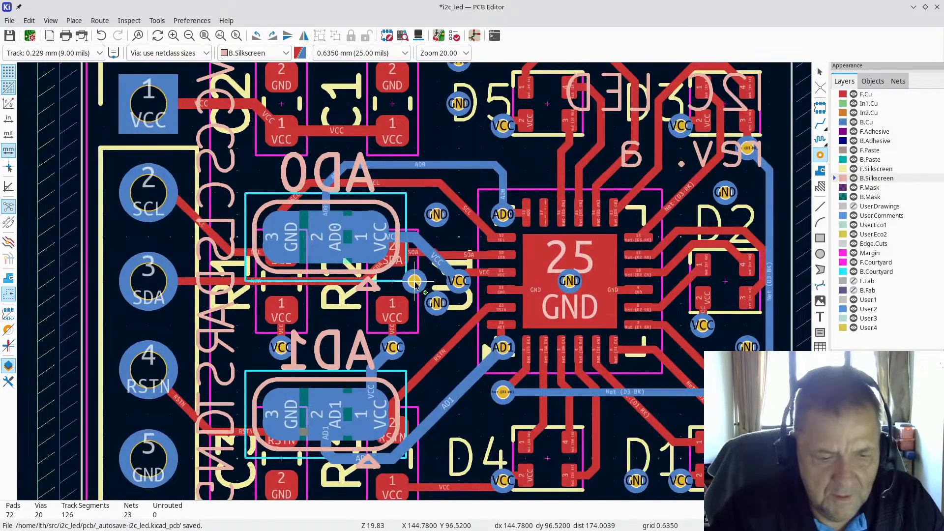
pyautogui.click(820, 123)
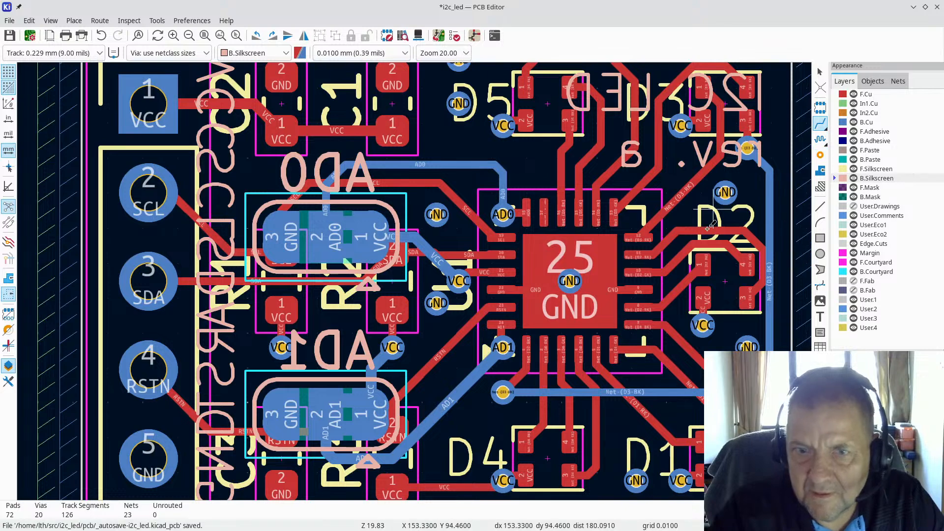
pyautogui.scroll(3, 694, 443)
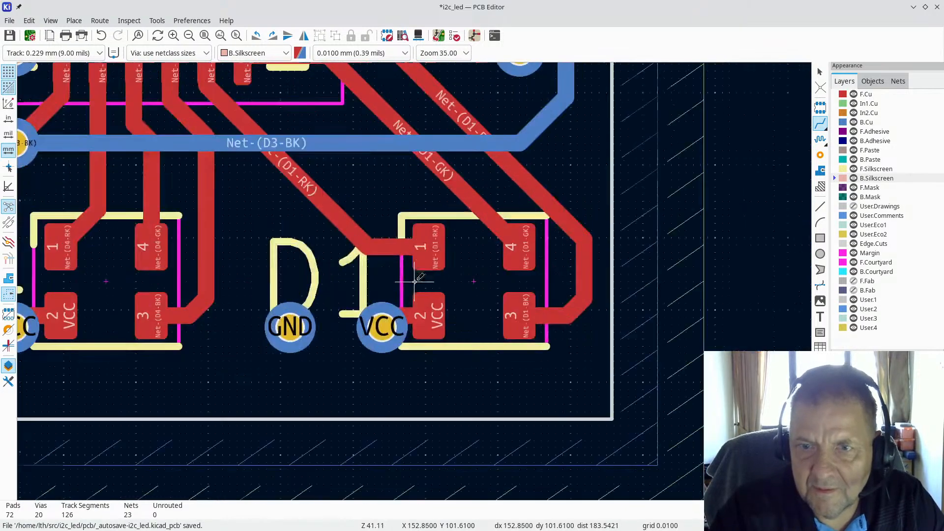
pyautogui.click(419, 248)
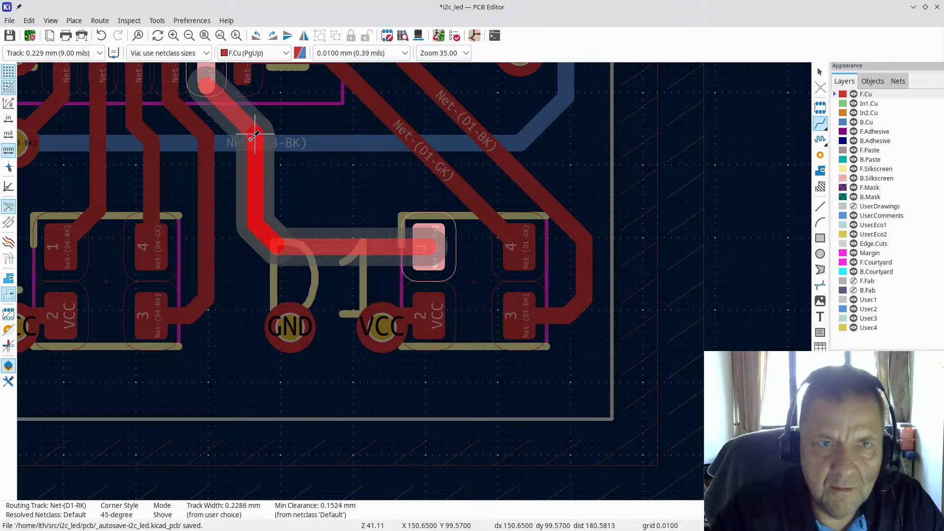
pyautogui.click(255, 134)
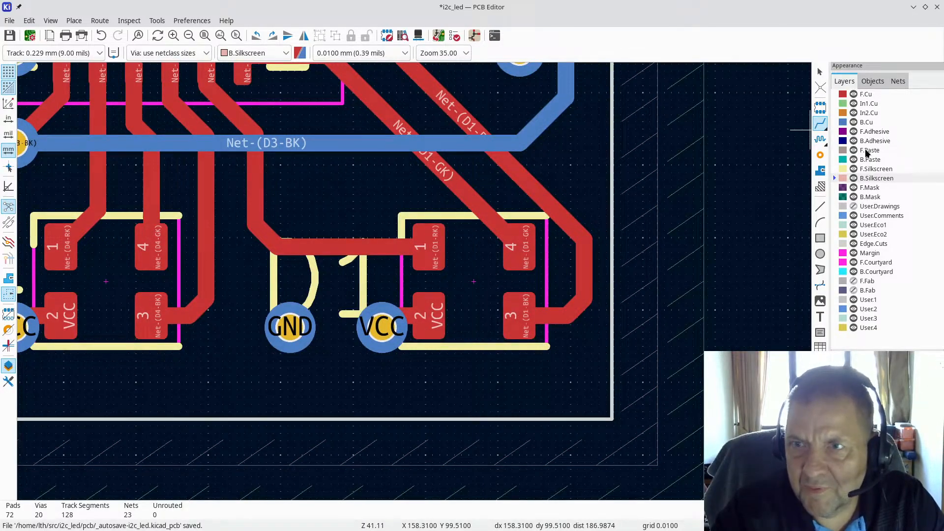
# Place a GND via above D1 at X 152.4000, Y 100.3300, between the Net-(D1-RK) and Net-(D1-GK) tracks, and refill all zones
pyautogui.click(821, 155)
pyautogui.hotkey('alt', '1')
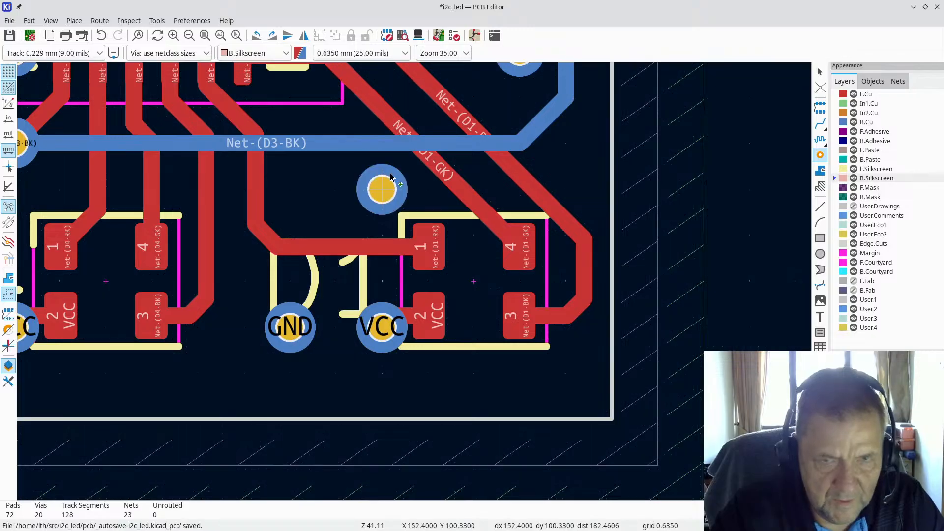
pyautogui.click(372, 185)
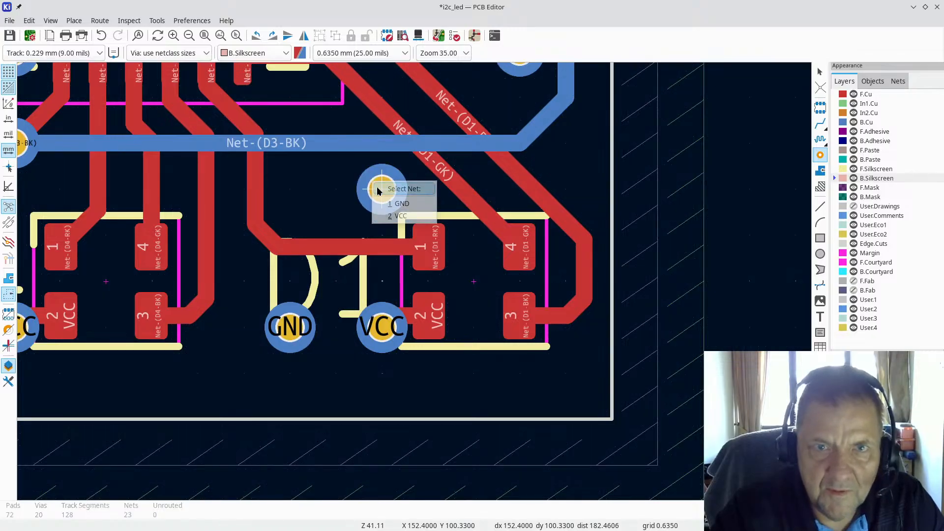
pyautogui.click(410, 207)
pyautogui.press('Escape')
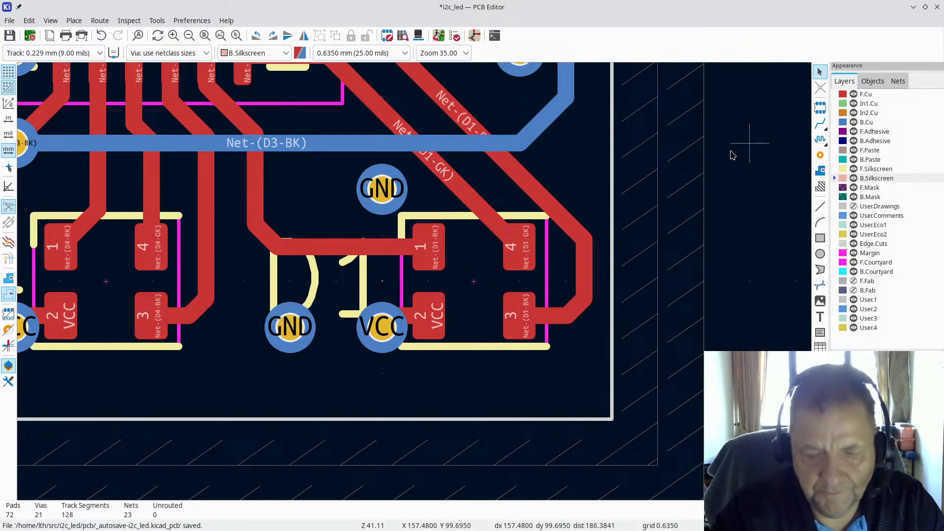
pyautogui.press('b')
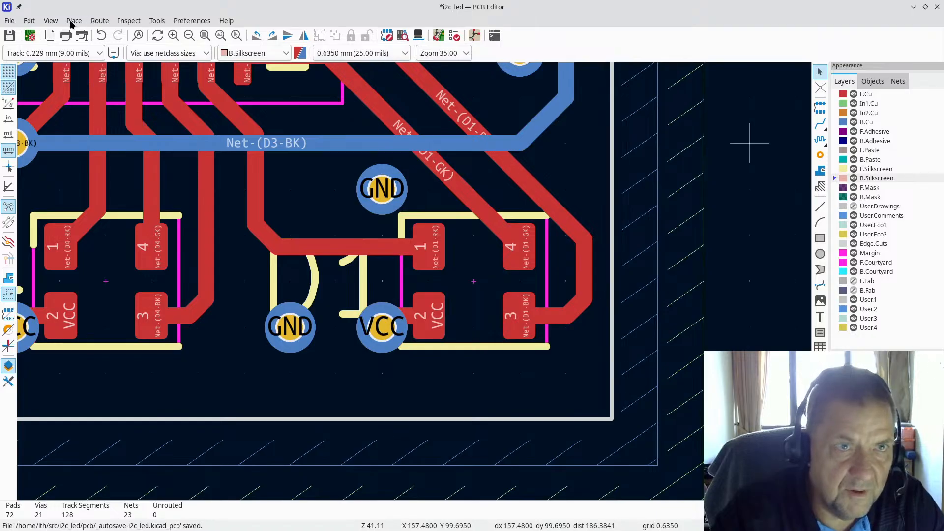
# Check the refilled copper and the via above D1 in the 3D viewer, and close it
pyautogui.click(50, 21)
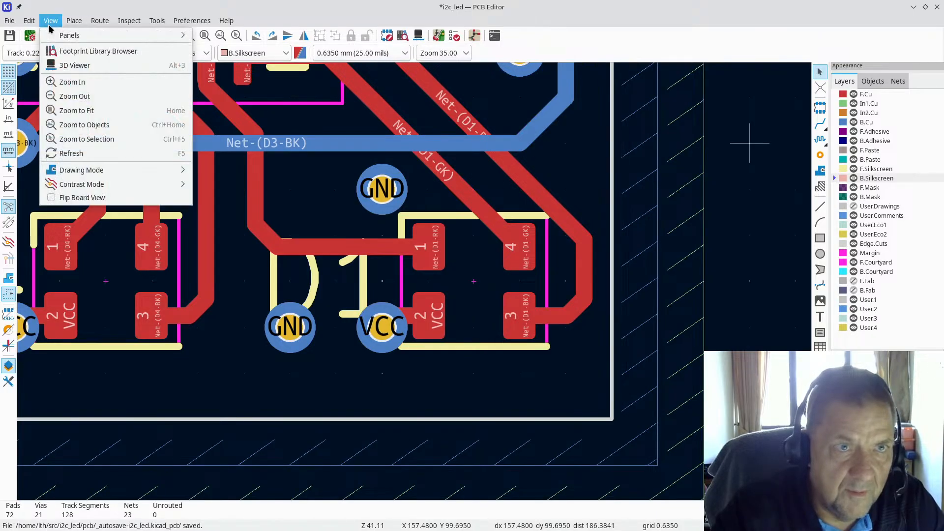
pyautogui.click(66, 66)
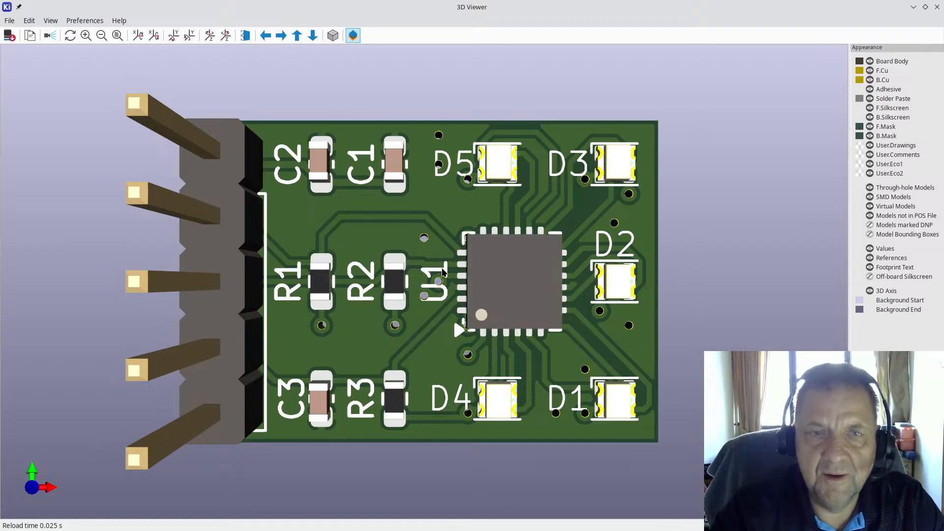
pyautogui.moveTo(381, 212)
pyautogui.mouseDown()
pyautogui.moveTo(370, 238)
pyautogui.moveTo(371, 213)
pyautogui.mouseUp()
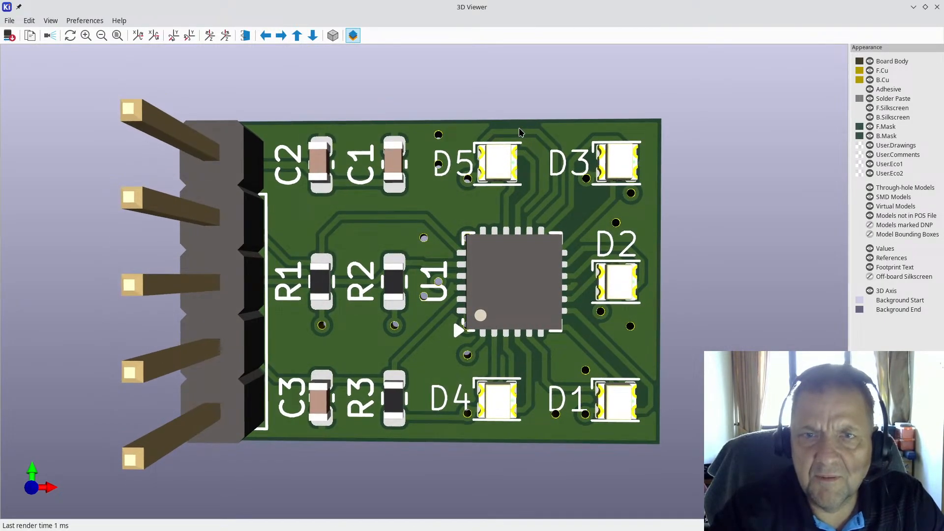
pyautogui.scroll(2, 517, 130)
pyautogui.scroll(1, 530, 128)
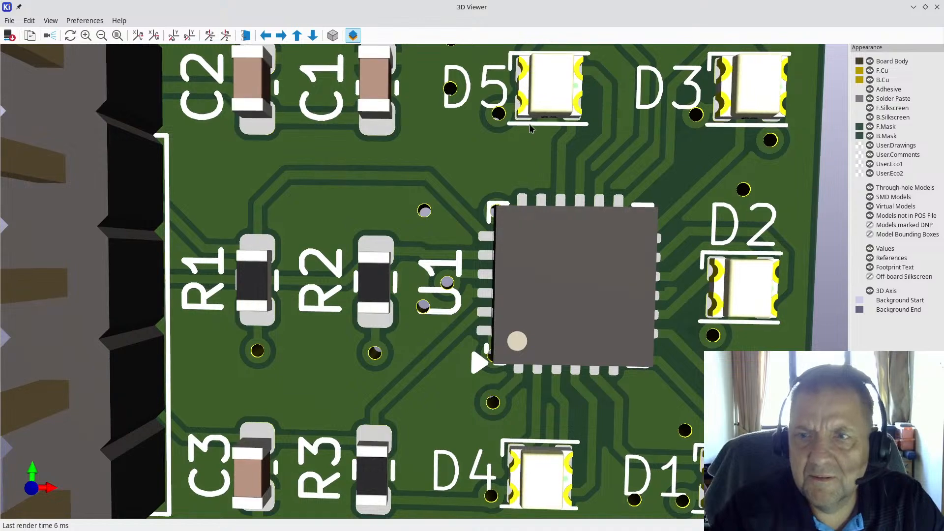
pyautogui.scroll(-2, 465, 189)
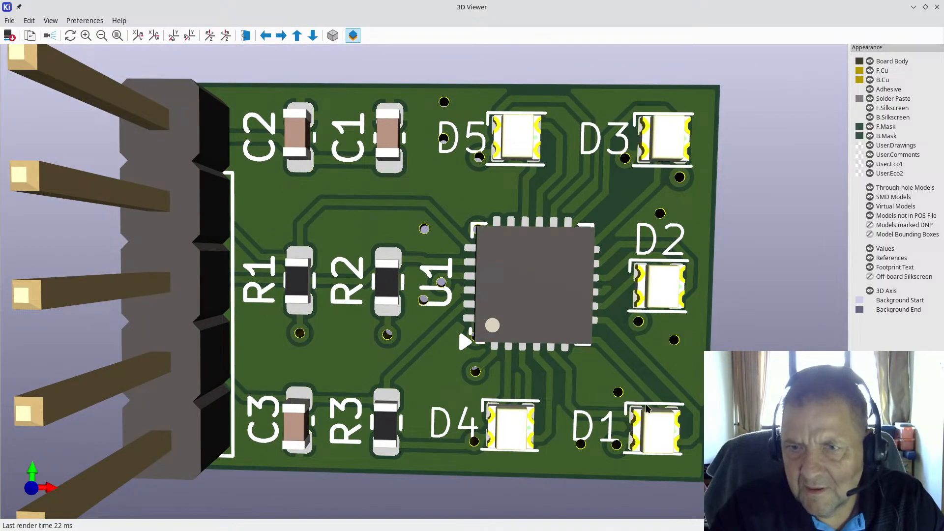
pyautogui.click(937, 7)
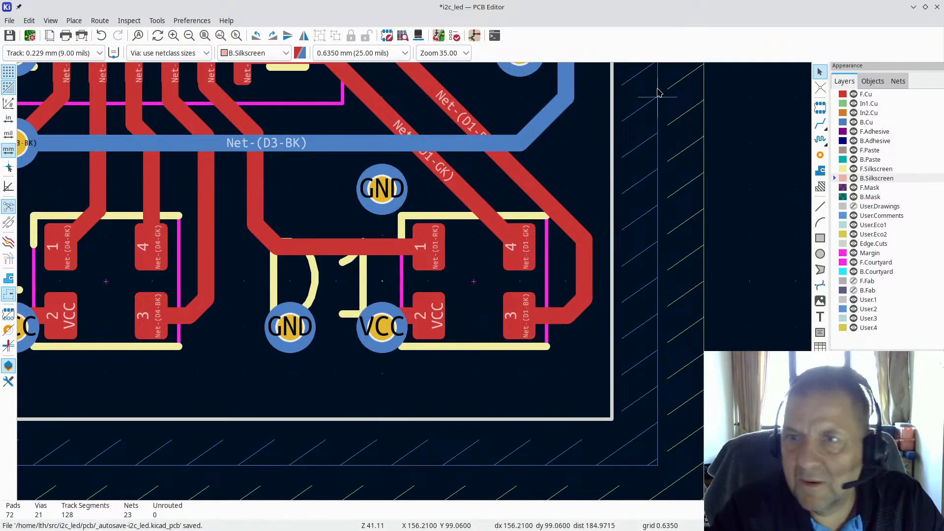
# Reroute the Net-(D1-BK) track closer to D1's right side, from about X 154.94, Y 100.78 down to pad 3 at X 154.7800, Y 102.0750
pyautogui.click(820, 124)
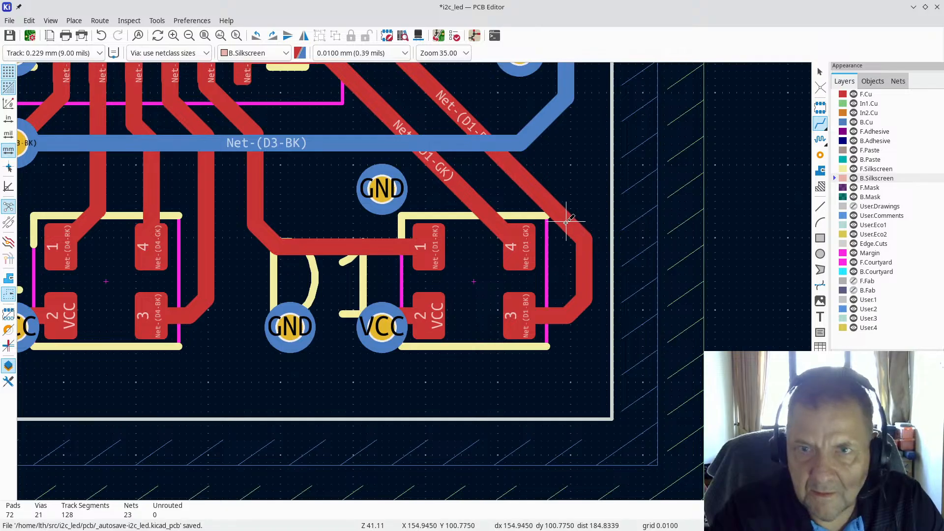
pyautogui.click(570, 225)
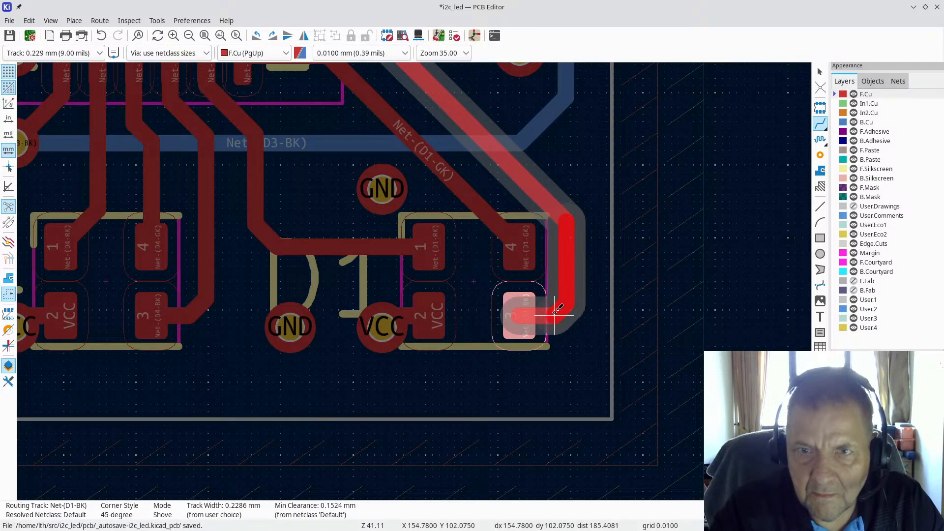
pyautogui.click(555, 312)
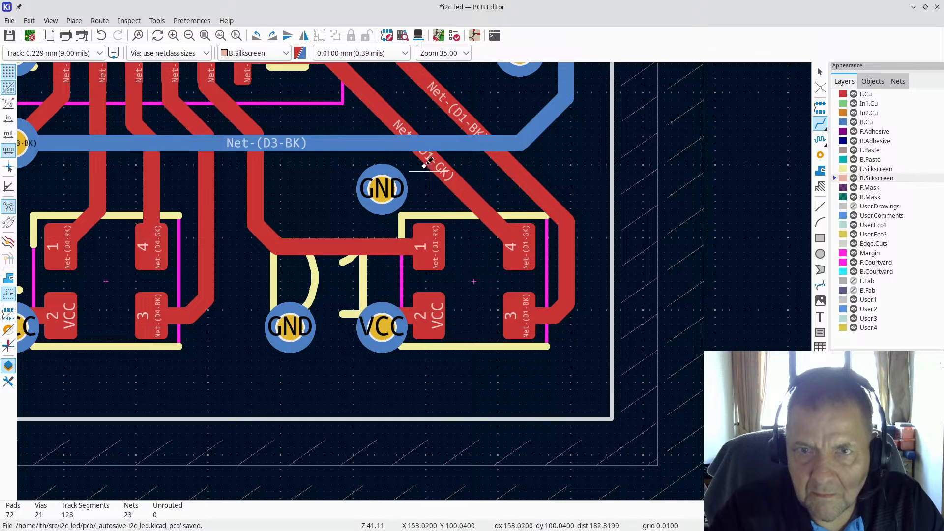
# Reroute the Net-(D5-RK) track above D5 closer to its pads, with the horizontal run at about Y 90.17
pyautogui.scroll(-4, 428, 171)
pyautogui.scroll(-2, 346, 160)
pyautogui.scroll(6, 390, 204)
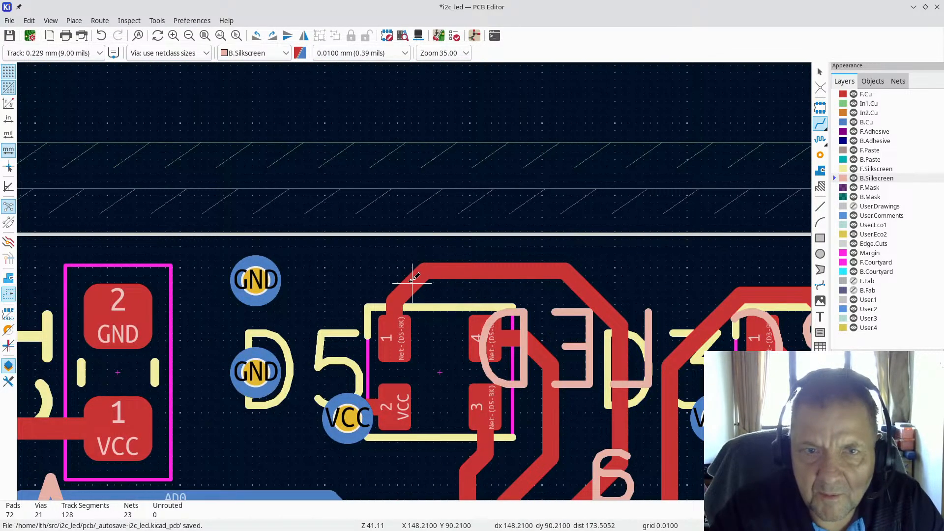
pyautogui.click(423, 281)
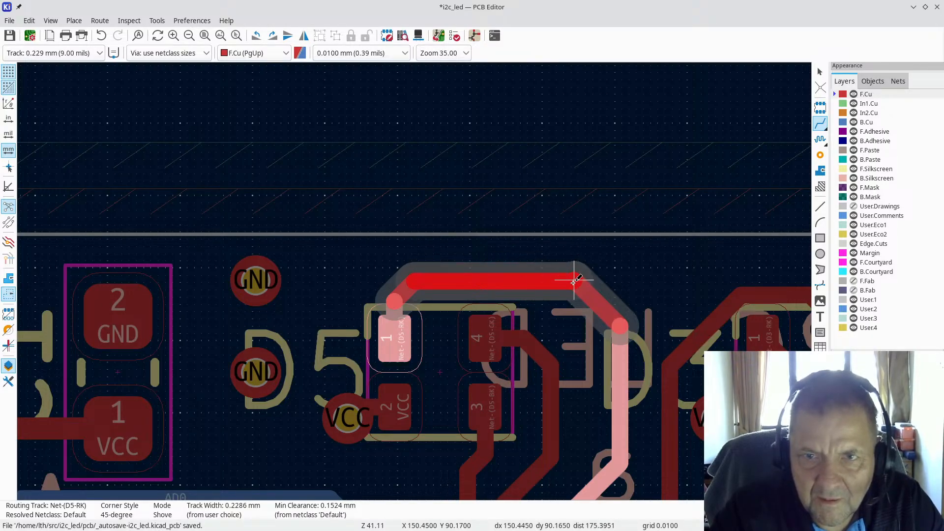
pyautogui.click(583, 290)
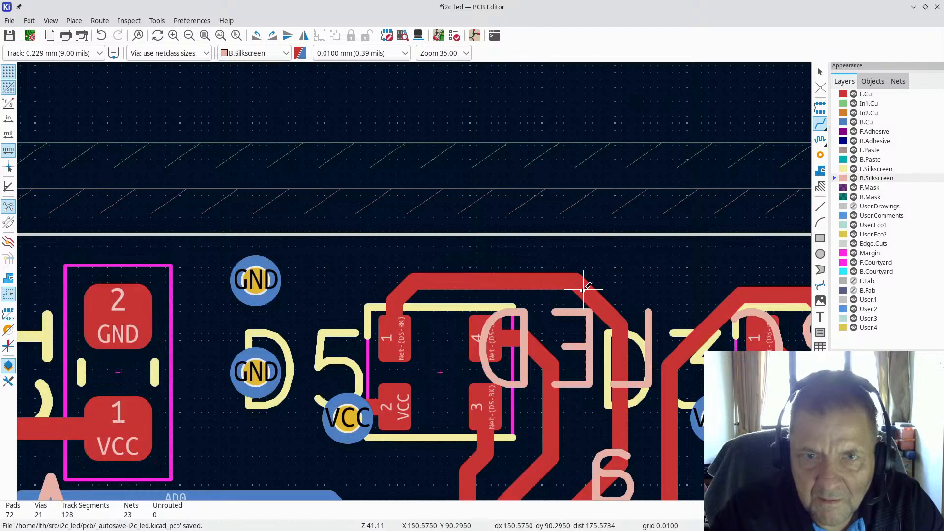
# Show the filled zones with F.Cu as the active layer, and examine the ground fill around D5, D2 and U1
pyautogui.click(9, 280)
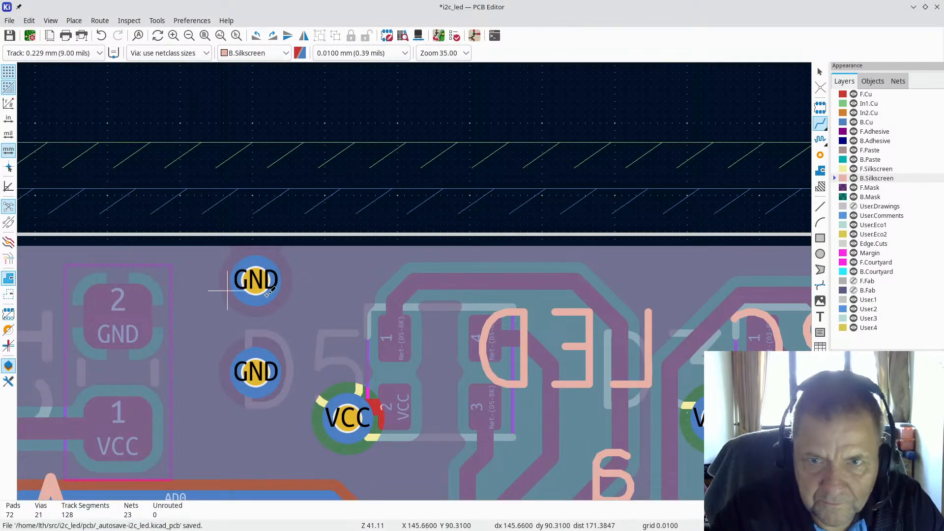
pyautogui.click(868, 95)
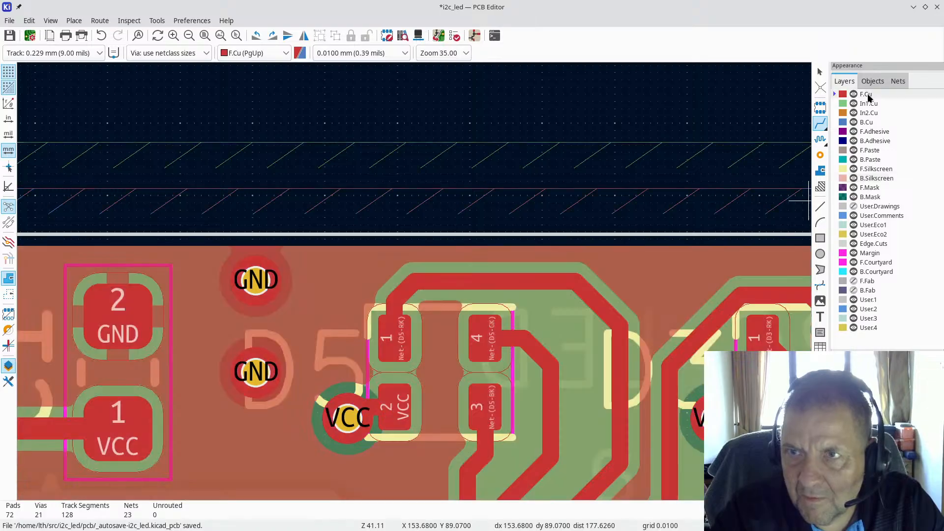
pyautogui.scroll(-2, 395, 293)
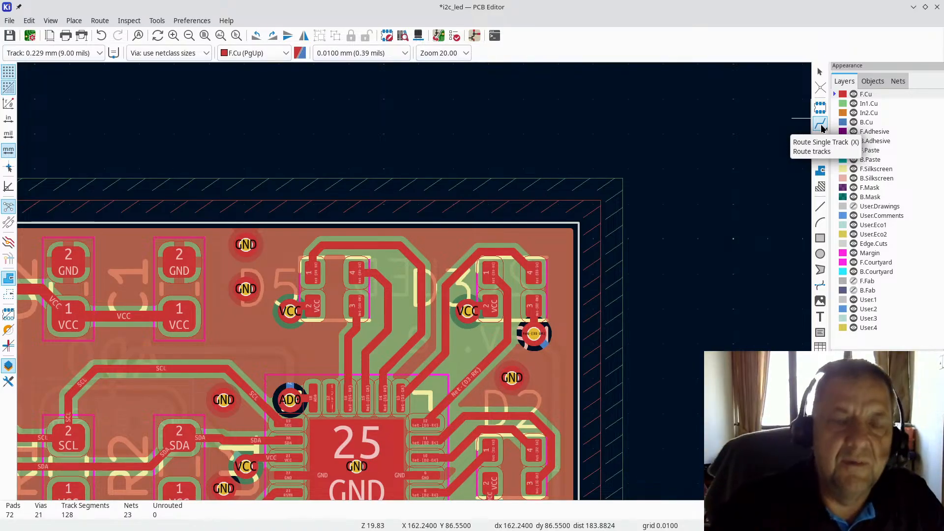
pyautogui.scroll(-2, 609, 163)
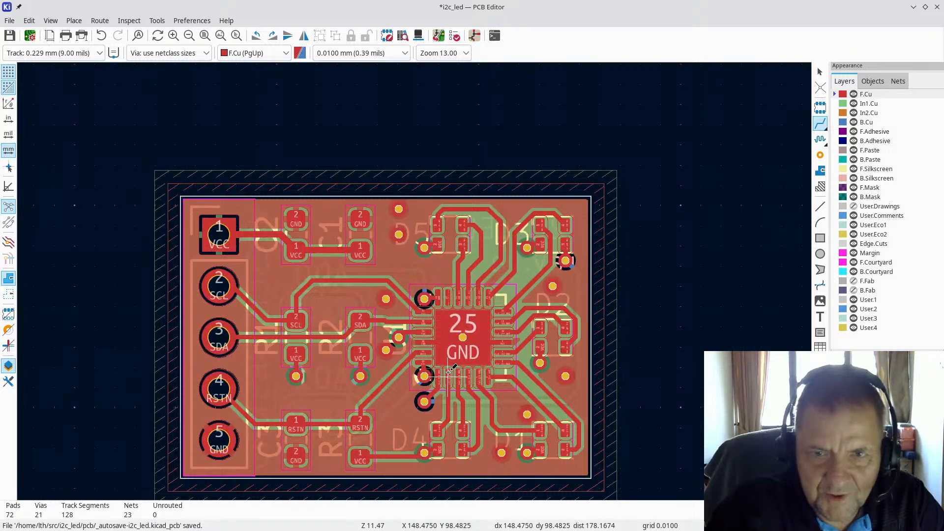
pyautogui.scroll(2, 452, 378)
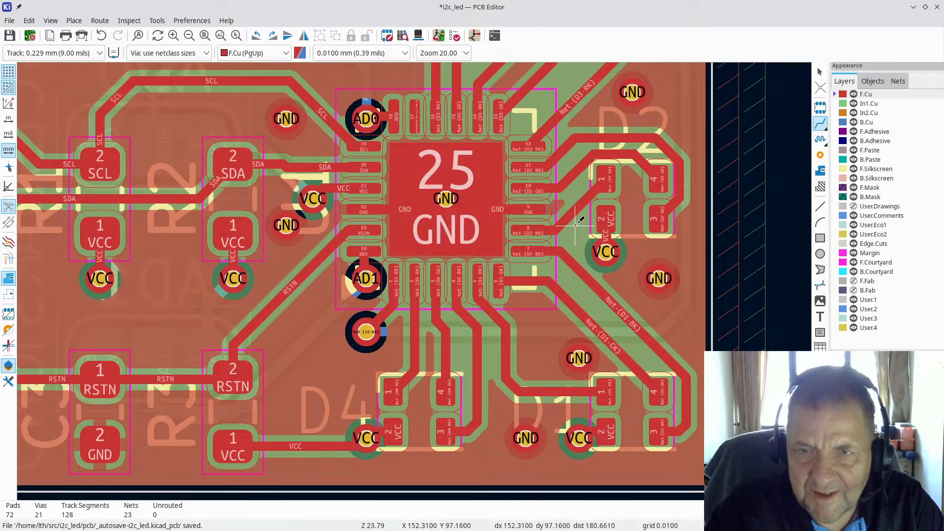
pyautogui.scroll(3, 573, 206)
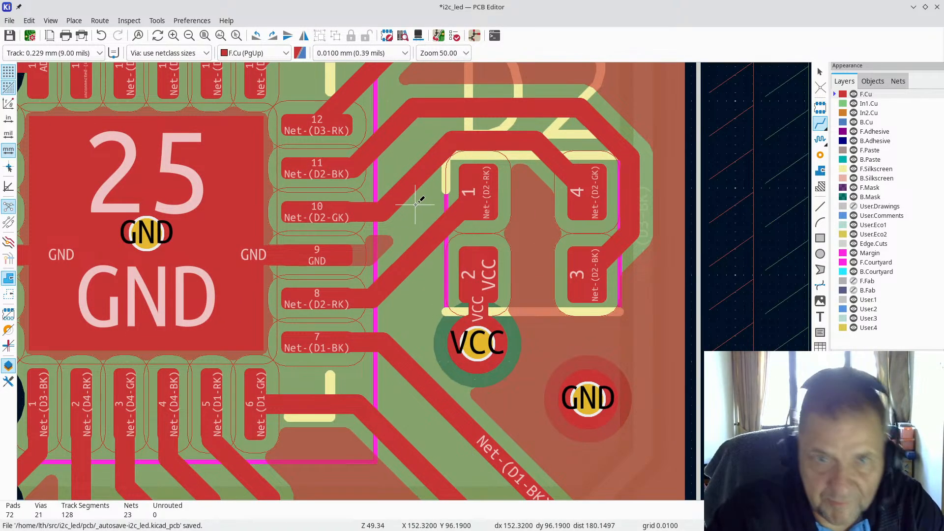
pyautogui.scroll(-1, 148, 233)
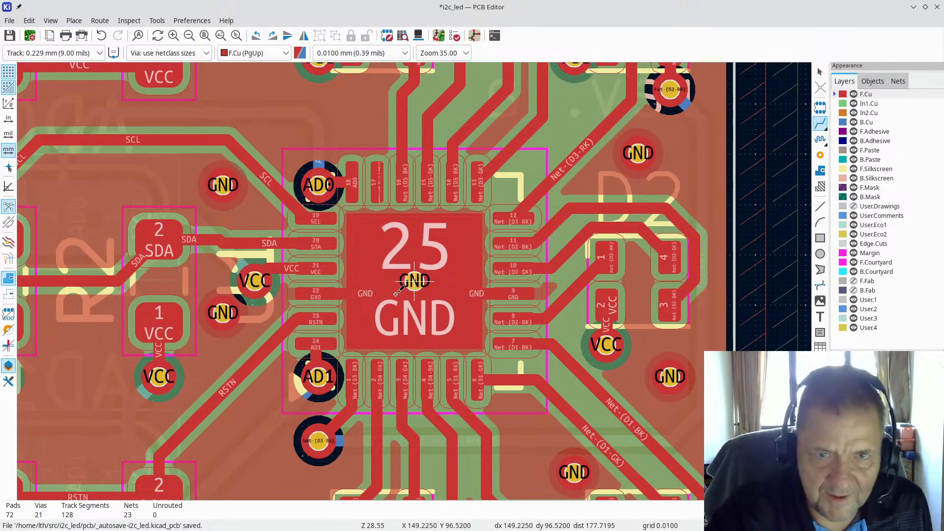
pyautogui.scroll(-2, 436, 263)
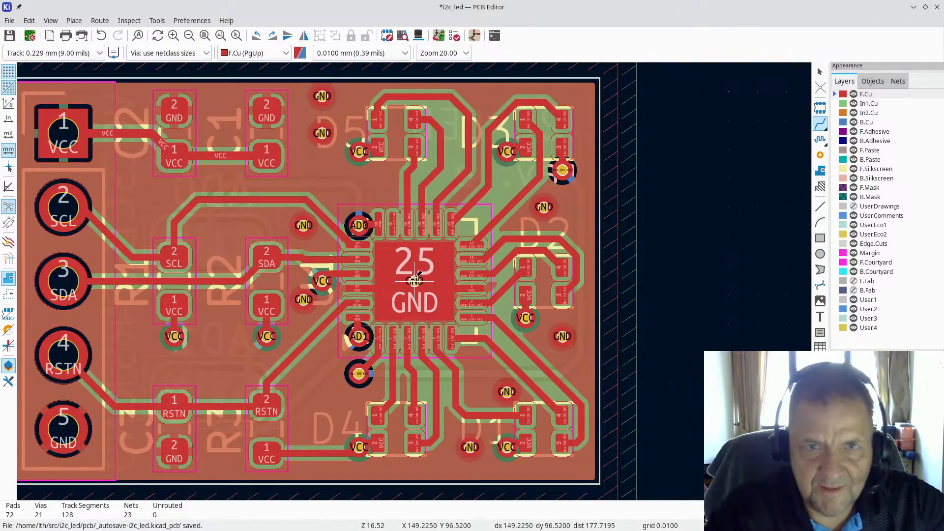
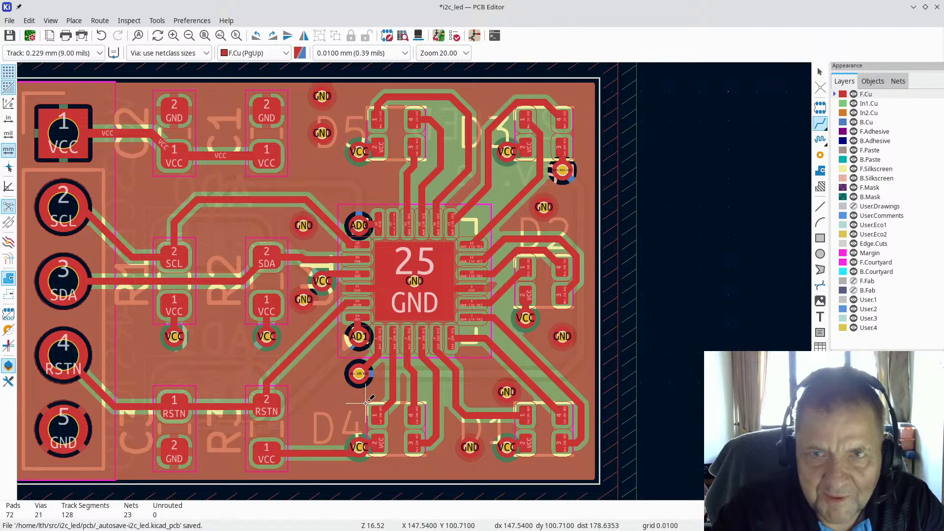
# Inspect the rerouted LED tracks and copper fill from several angles in the 3D viewer, and close it
pyautogui.click(51, 20)
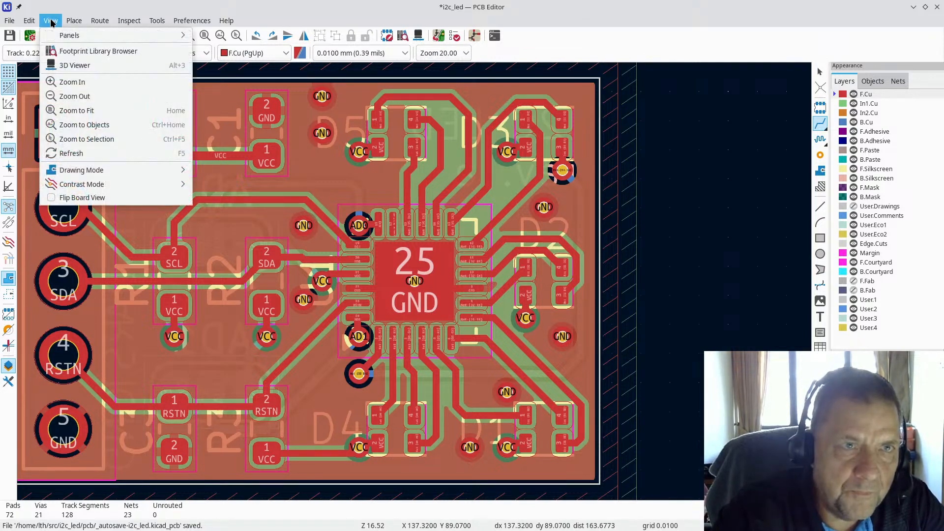
pyautogui.click(76, 65)
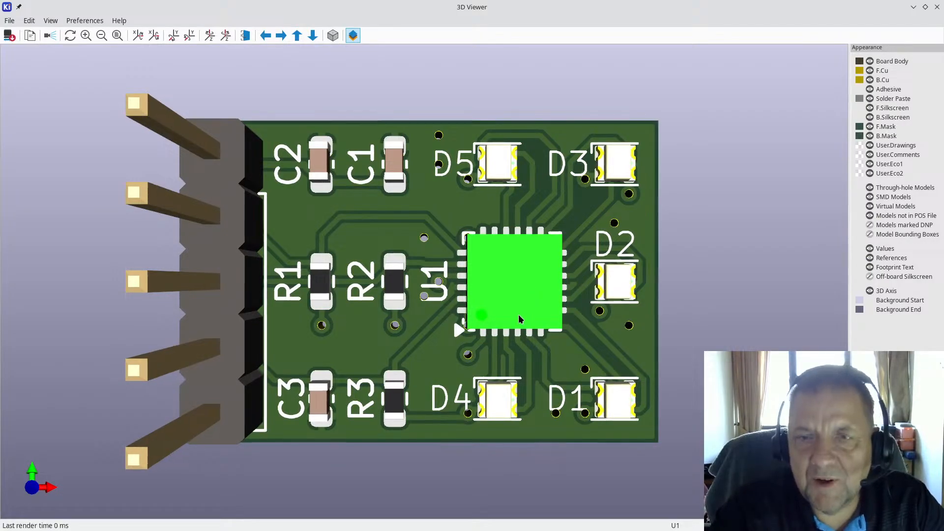
pyautogui.moveTo(519, 315); pyautogui.dragTo(483, 314)
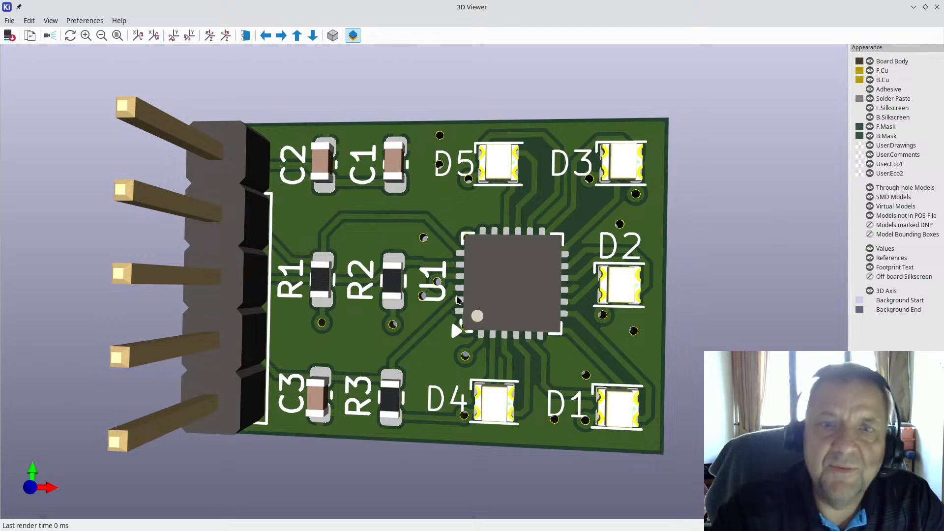
pyautogui.moveTo(456, 300)
pyautogui.mouseDown()
pyautogui.moveTo(480, 308)
pyautogui.moveTo(473, 306)
pyautogui.mouseUp()
pyautogui.moveTo(372, 262); pyautogui.dragTo(390, 256)
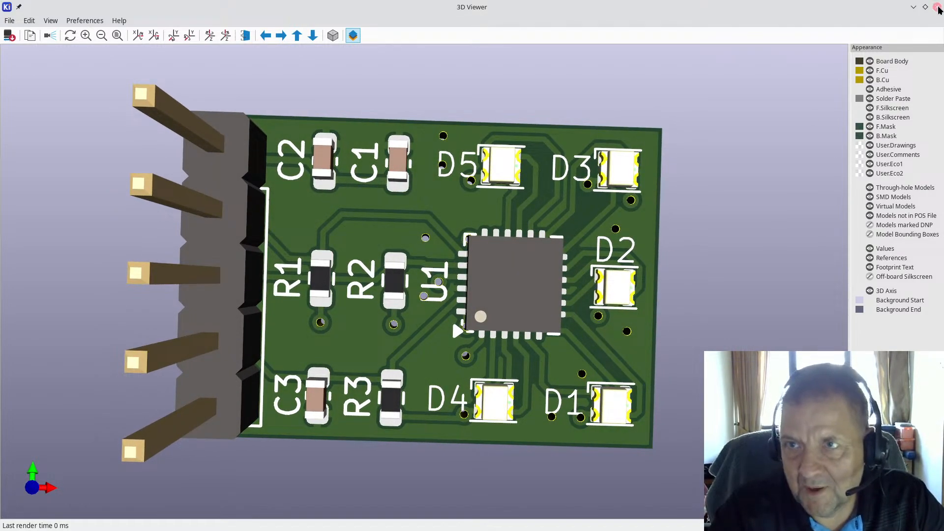
pyautogui.click(938, 7)
# Reroute the Net-(D1-GK) track from D1's pad 4 to run close beside the Net-(D1-BK) track toward U1's pad 6, and refill all zones
pyautogui.scroll(-2, 428, 278)
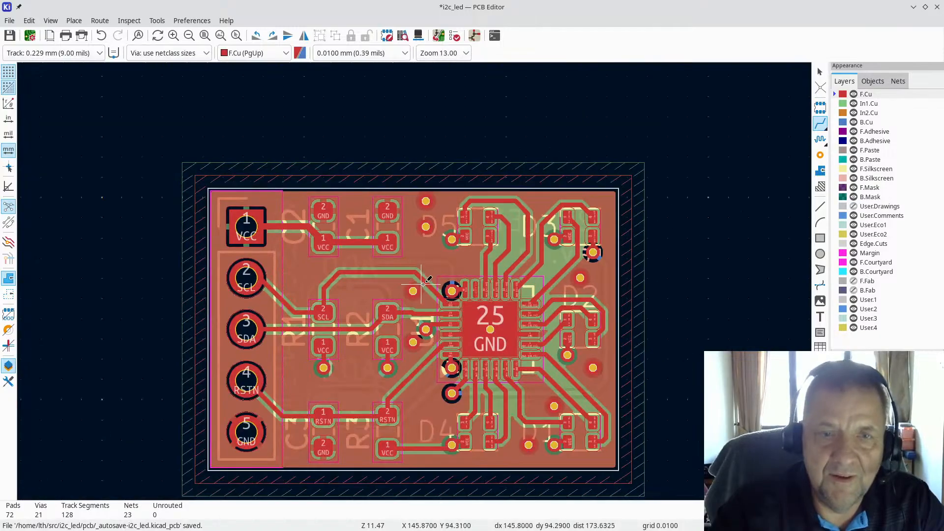
pyautogui.scroll(-1, 418, 280)
pyautogui.scroll(1, 413, 284)
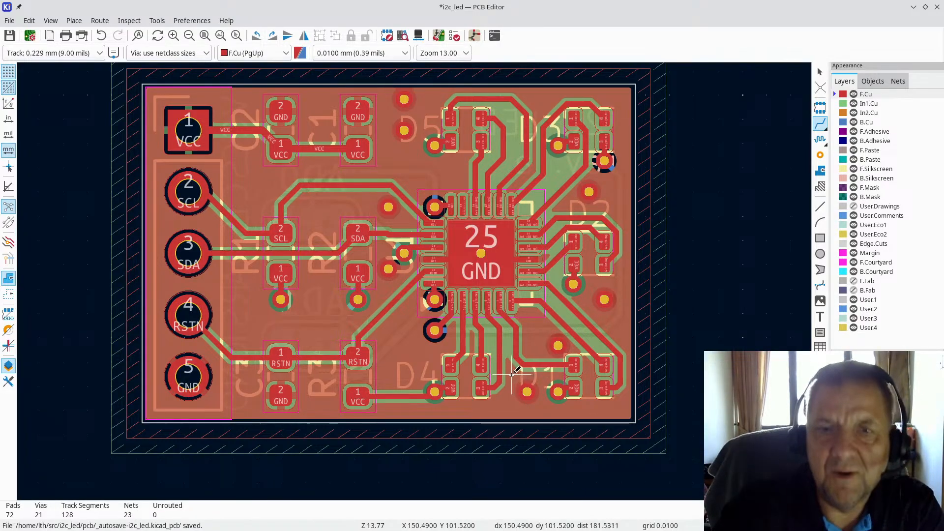
pyautogui.scroll(3, 480, 368)
pyautogui.scroll(-2, 379, 243)
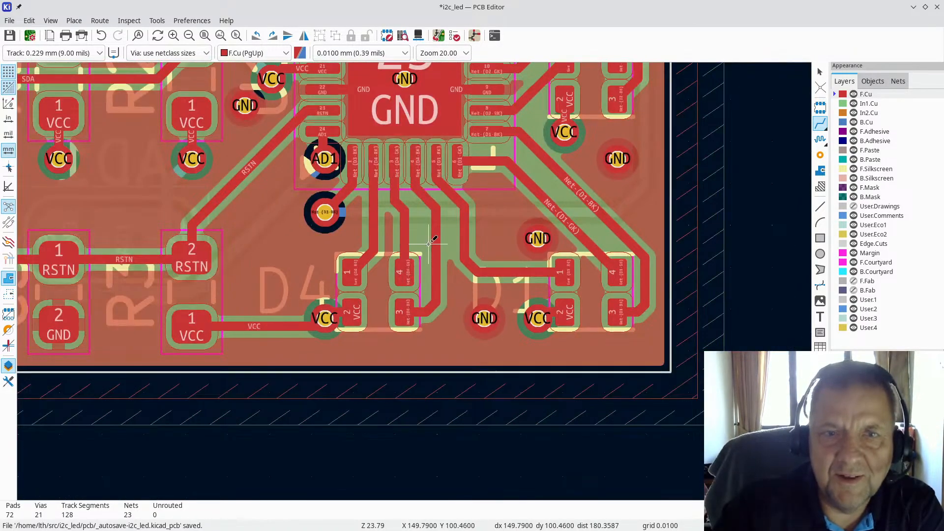
pyautogui.click(623, 266)
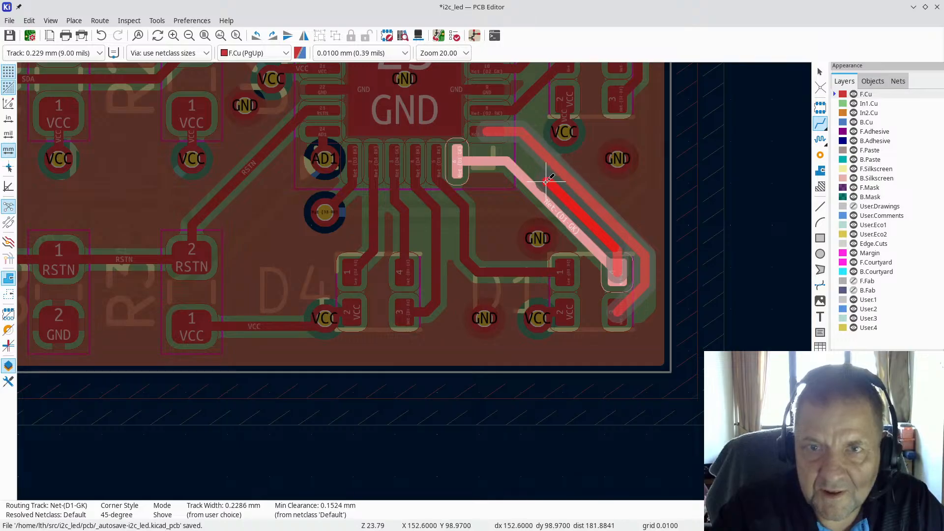
pyautogui.click(507, 158)
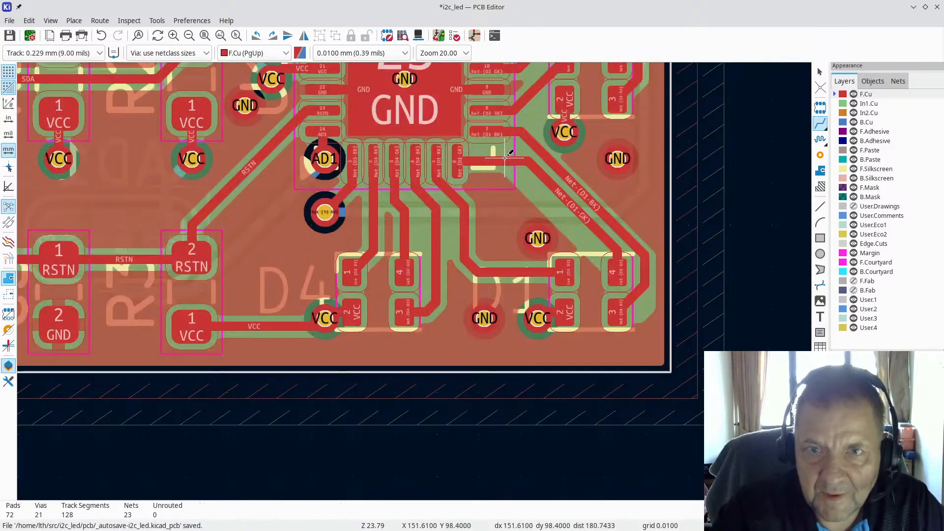
pyautogui.press('b')
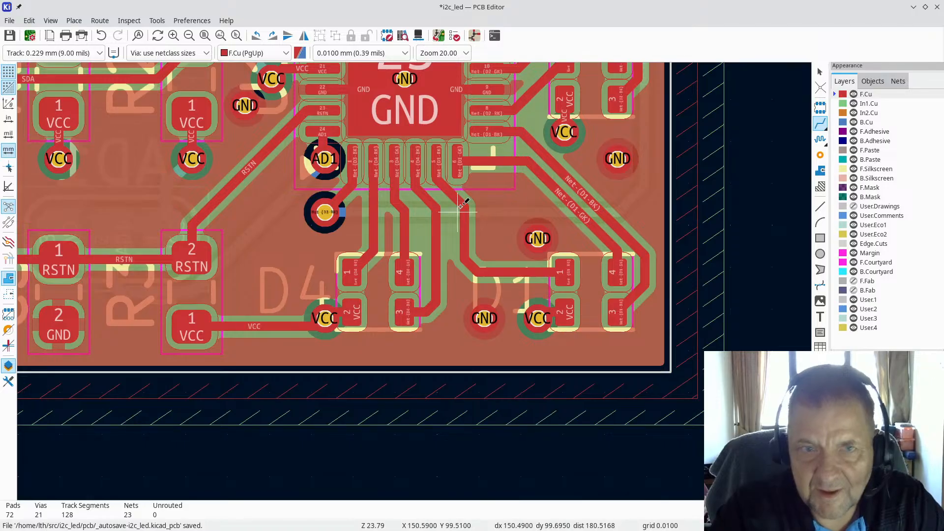
# Examine the front copper fill around D5 and D3, the SCL and SDA tracks near R1 and R2, and the area beside D4
pyautogui.scroll(-3, 278, 255)
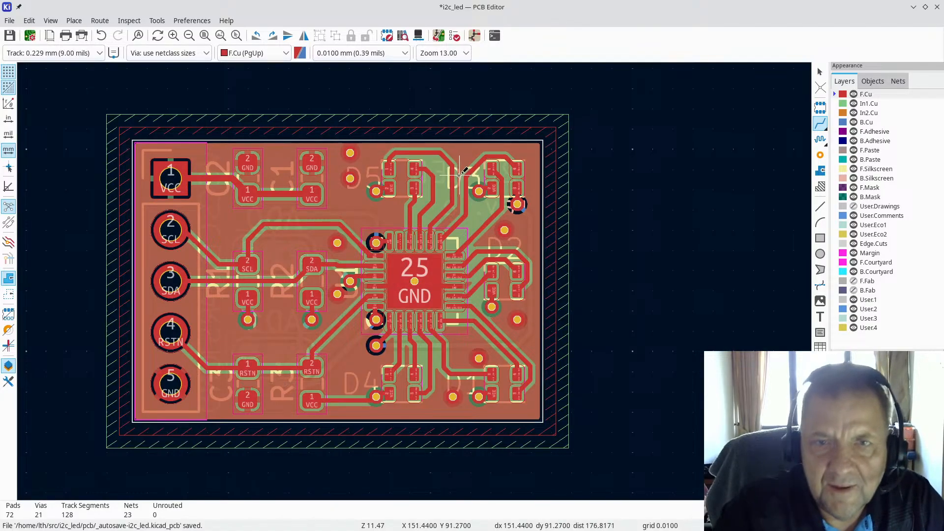
pyautogui.scroll(4, 404, 264)
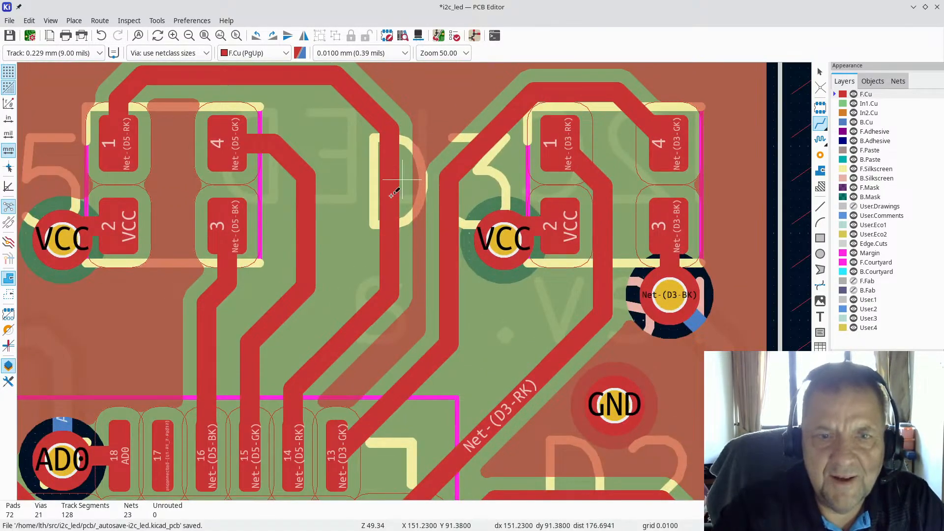
pyautogui.scroll(-2, 405, 197)
pyautogui.scroll(-2, 405, 279)
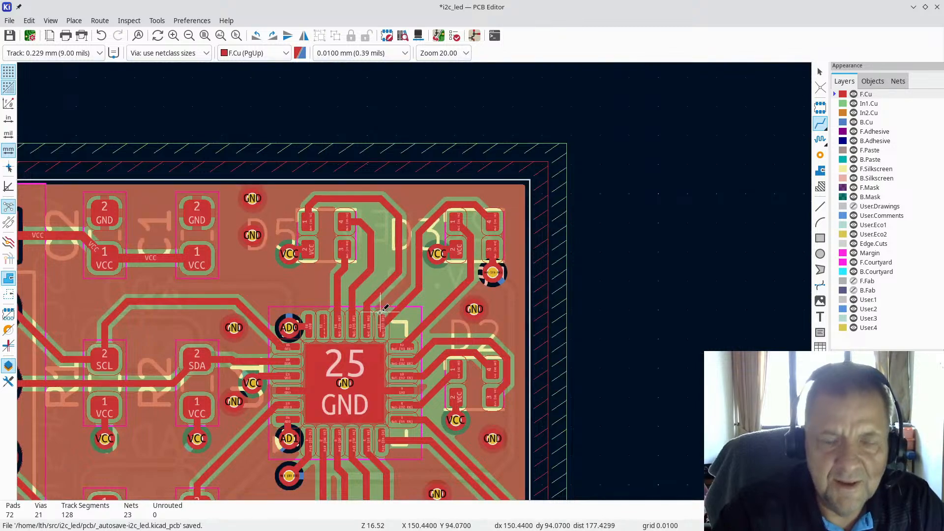
pyautogui.scroll(-2, 381, 315)
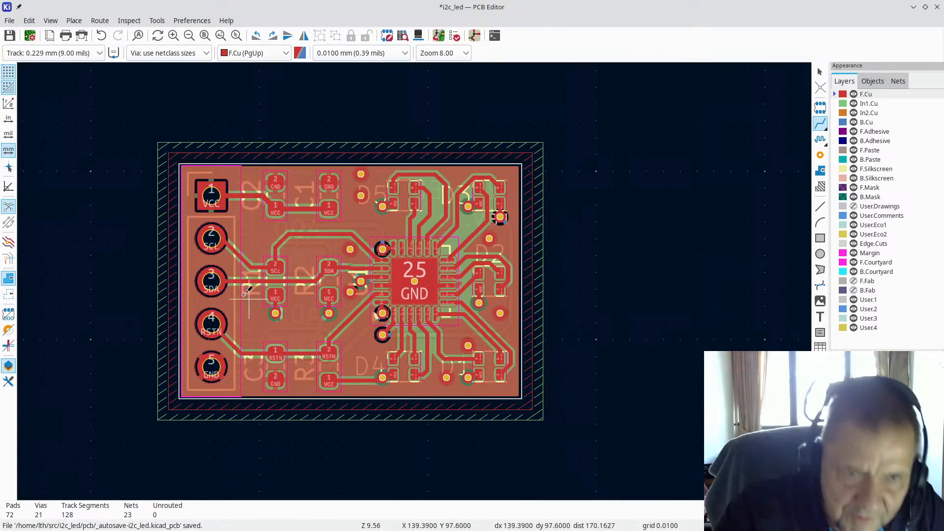
pyautogui.scroll(3, 255, 304)
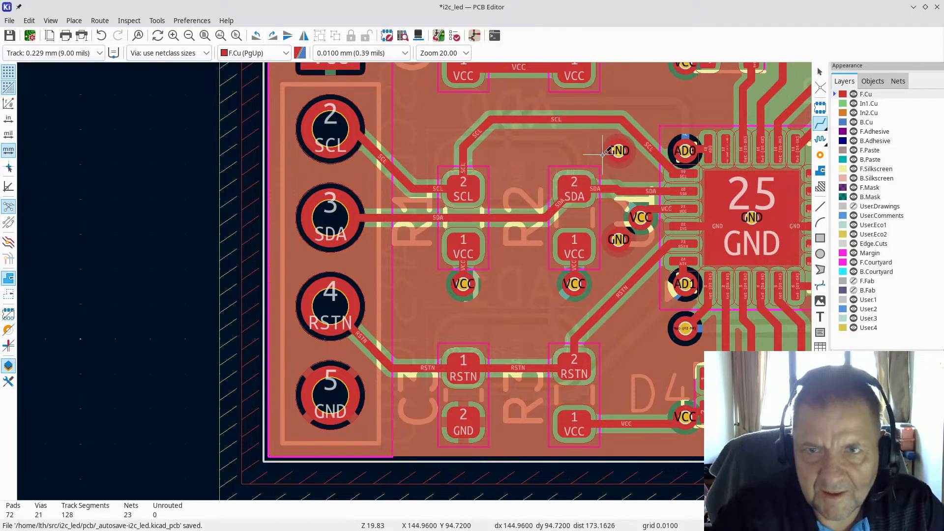
pyautogui.scroll(-1, 553, 176)
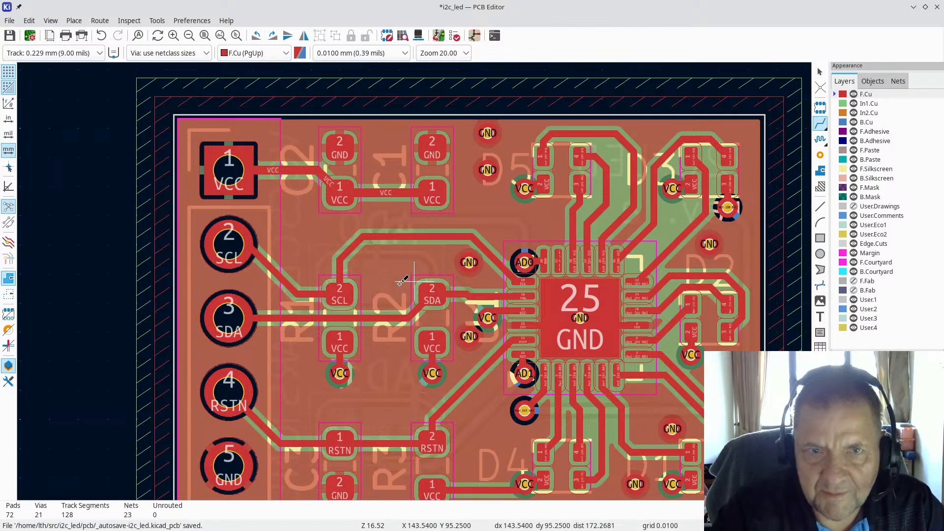
pyautogui.scroll(4, 332, 319)
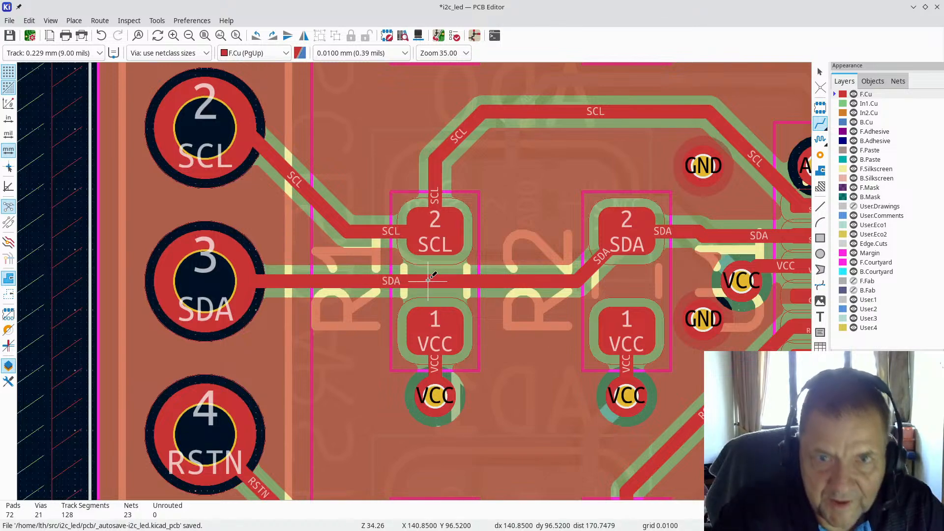
pyautogui.scroll(-3, 429, 279)
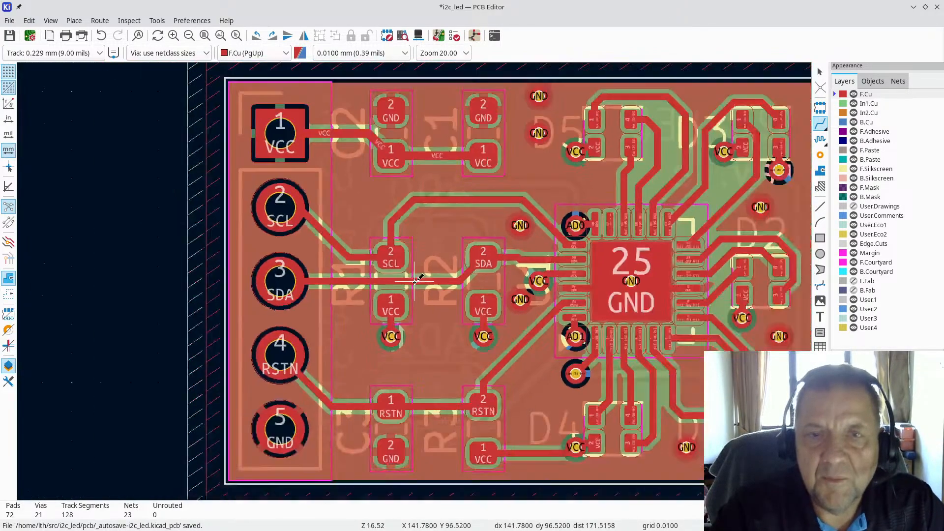
pyautogui.scroll(-2, 415, 282)
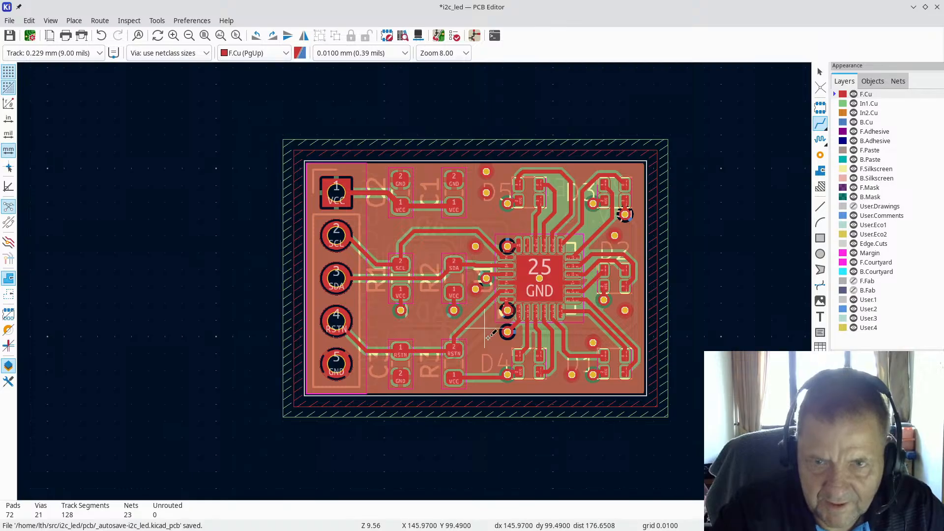
pyautogui.scroll(3, 509, 386)
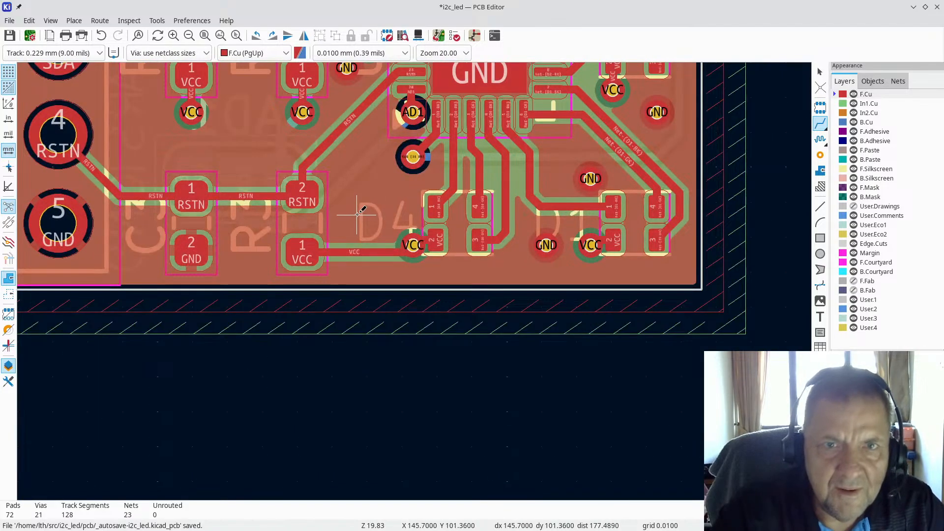
# Try to place a GND via in the copper area below D3's VCC pad, using a 0.635 mm grid
pyautogui.scroll(-1, 358, 214)
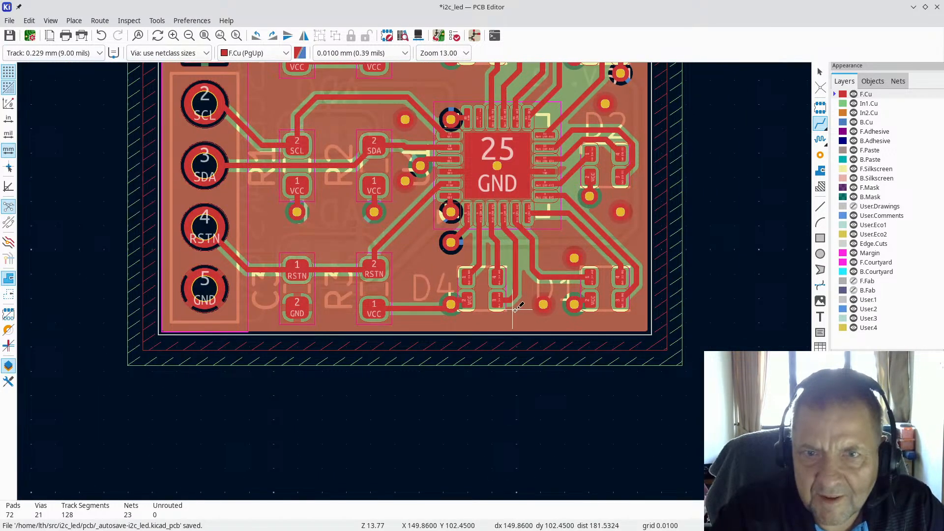
pyautogui.scroll(-1, 418, 279)
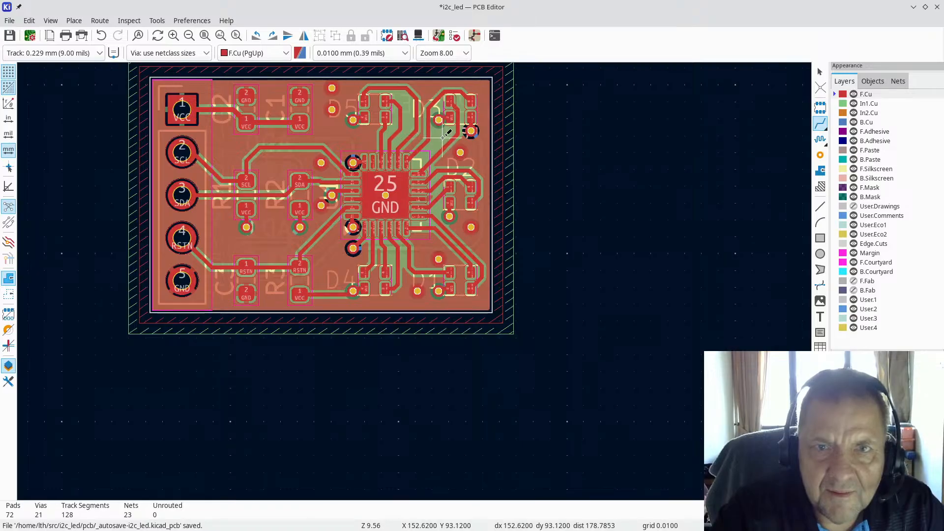
pyautogui.scroll(5, 440, 131)
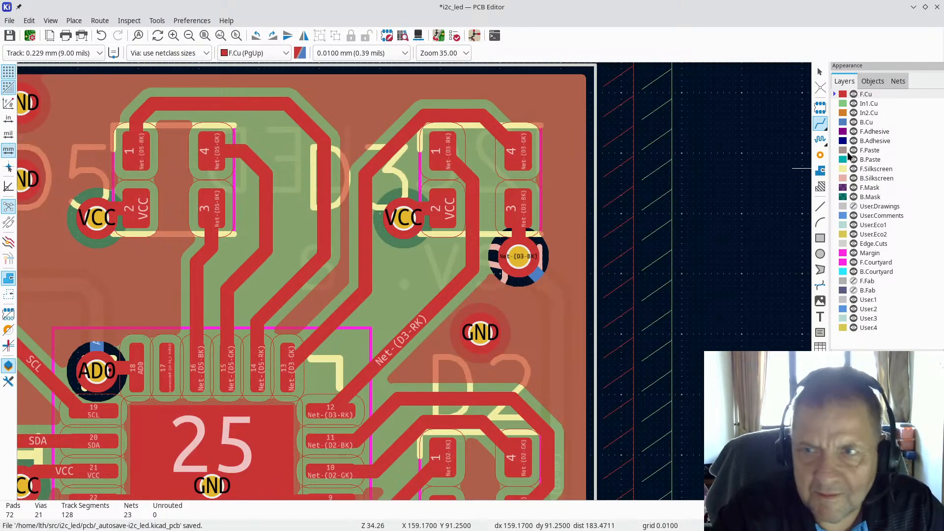
pyautogui.click(820, 156)
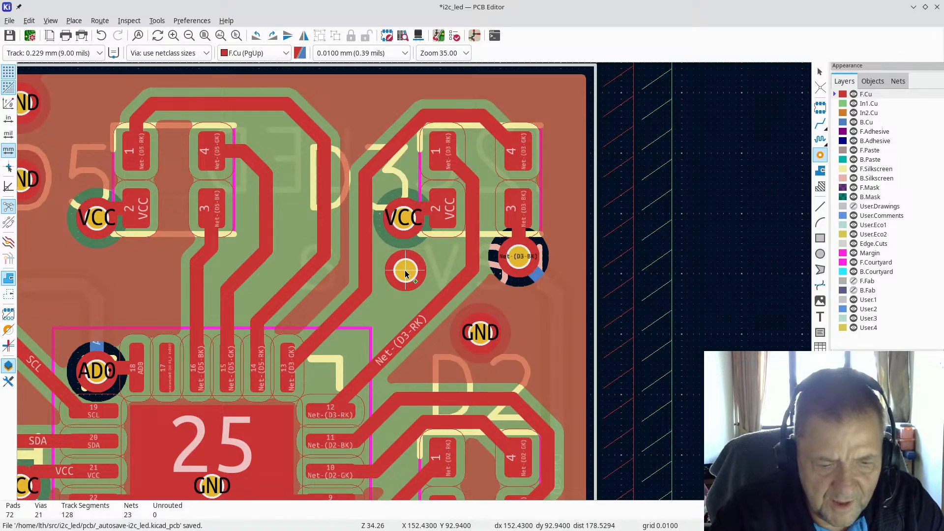
pyautogui.hotkey('alt', '1')
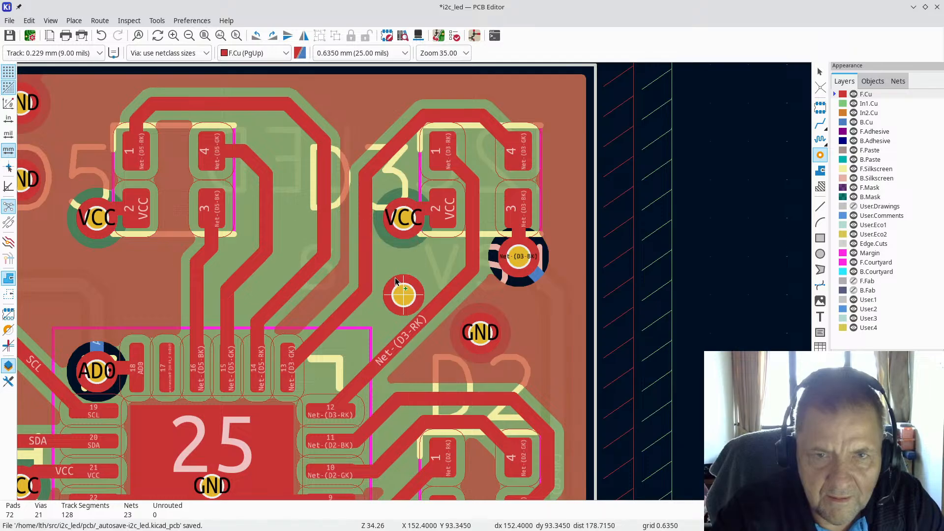
pyautogui.click(396, 284)
pyautogui.click(422, 301)
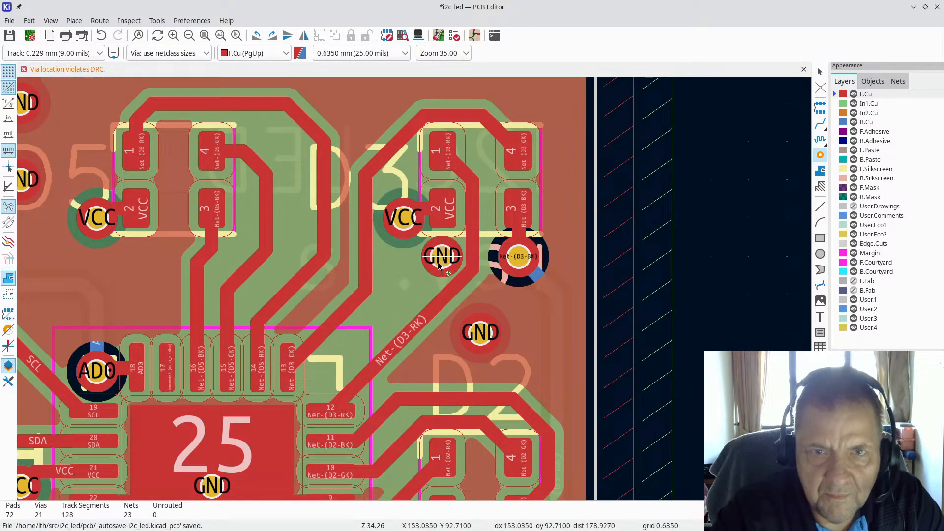
pyautogui.click(441, 267)
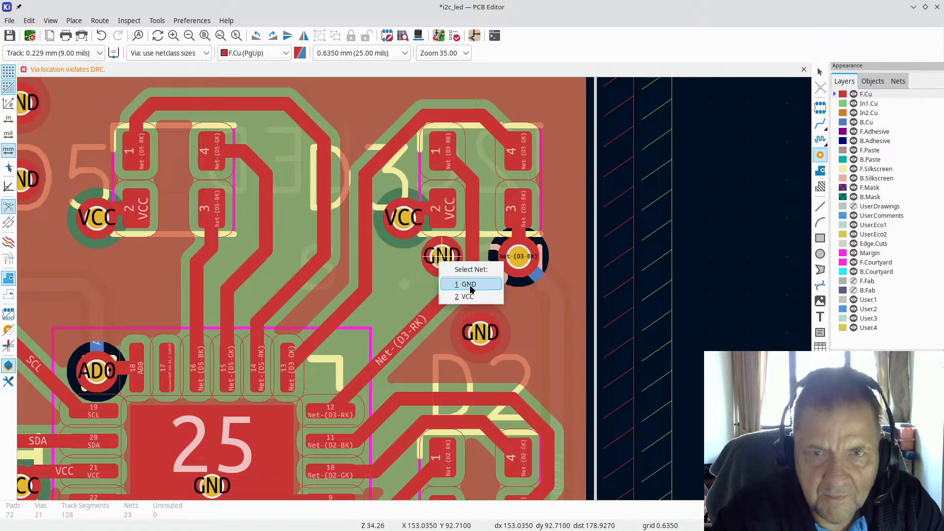
pyautogui.click(468, 295)
pyautogui.press('Escape')
# Inspect the whole board layout from above in the 3D viewer, and close the viewer
pyautogui.scroll(-2, 299, 285)
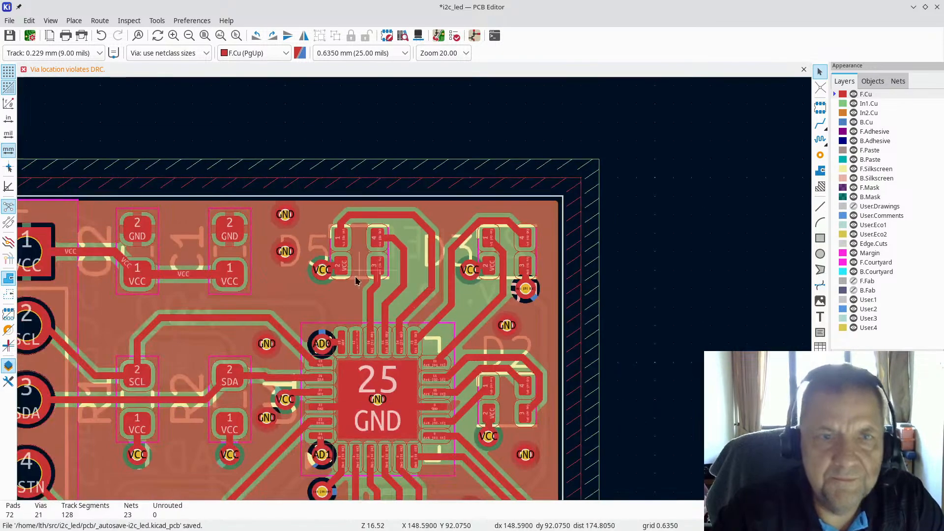
pyautogui.scroll(-1, 412, 293)
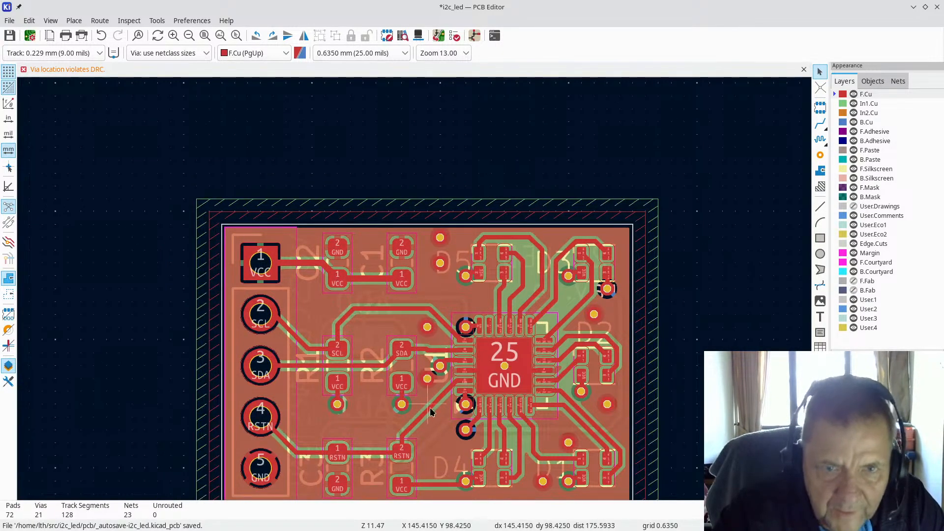
pyautogui.scroll(-1, 399, 432)
pyautogui.scroll(2, 450, 273)
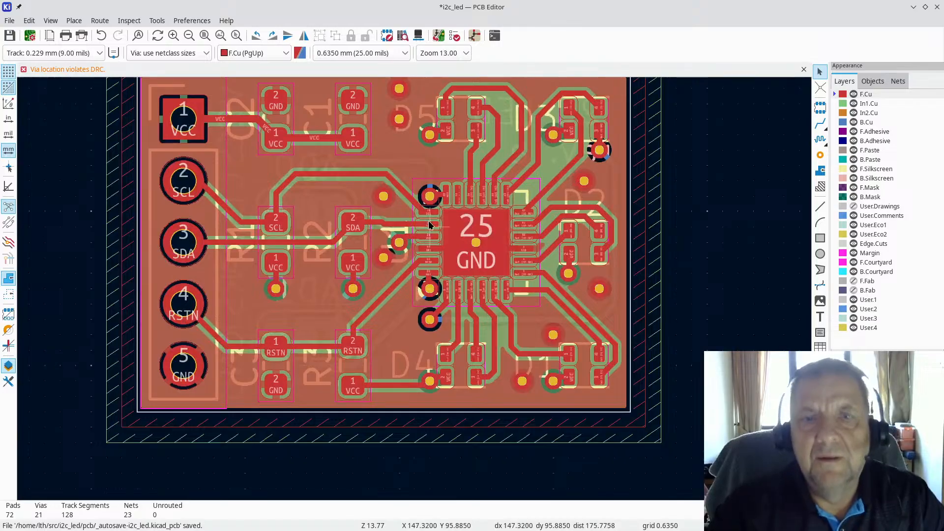
pyautogui.scroll(-1, 417, 228)
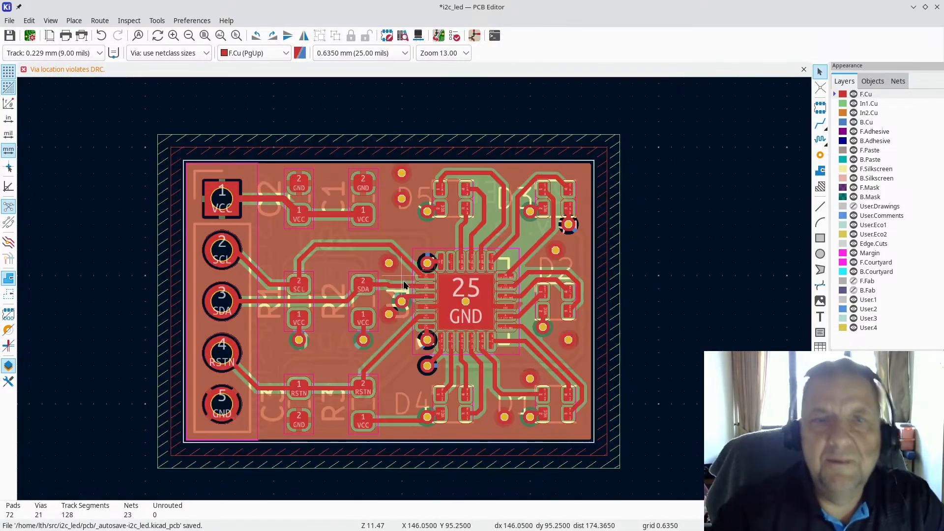
pyautogui.click(51, 21)
pyautogui.click(58, 67)
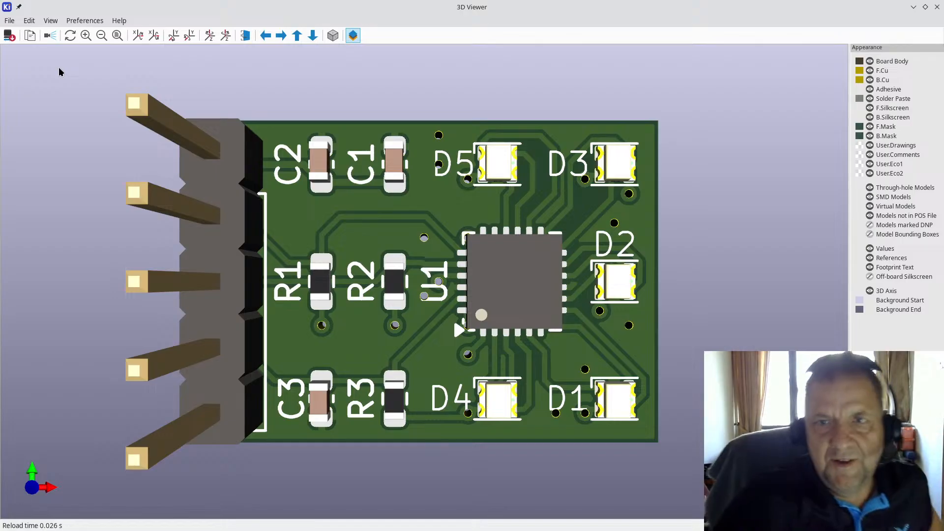
pyautogui.click(936, 9)
# Shorten the top and left Edge.Cuts lines by 0.635 mm each at the board corner beside connector pin 1 (VCC)
pyautogui.scroll(5, 213, 189)
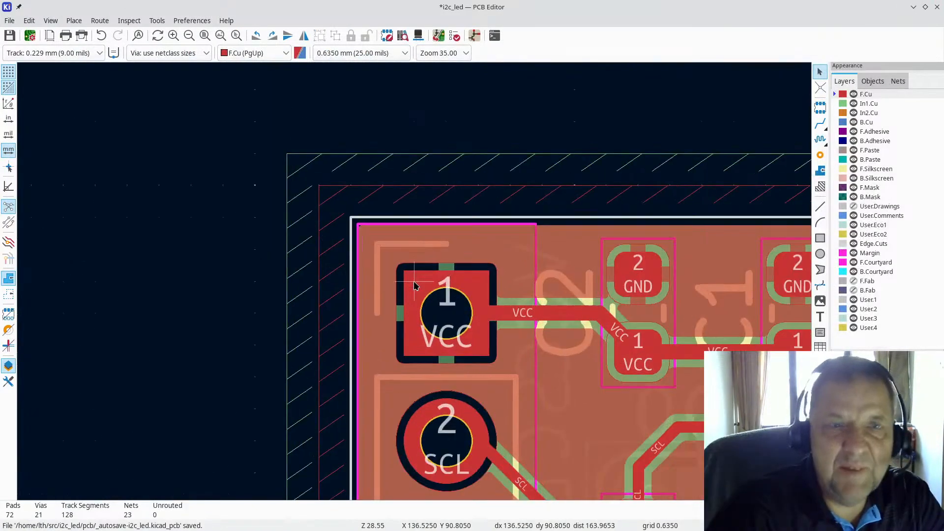
pyautogui.scroll(2, 414, 285)
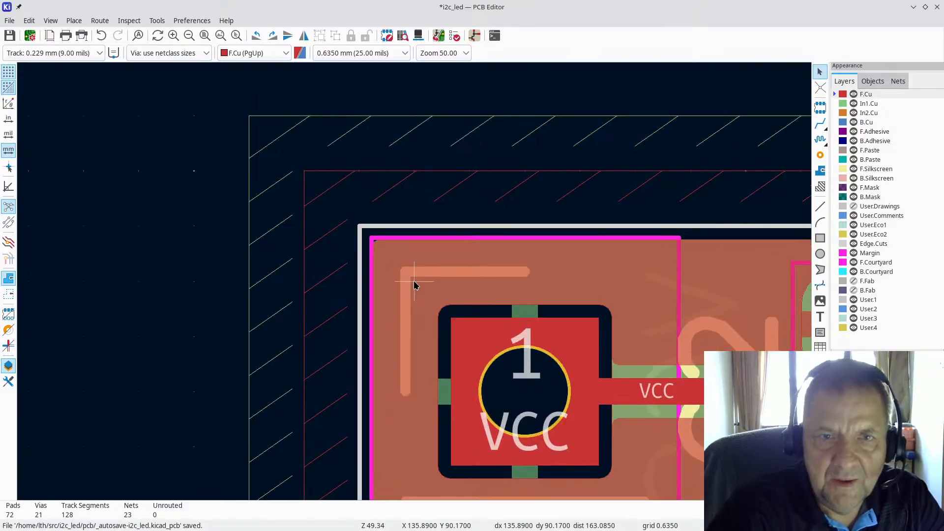
pyautogui.click(412, 227)
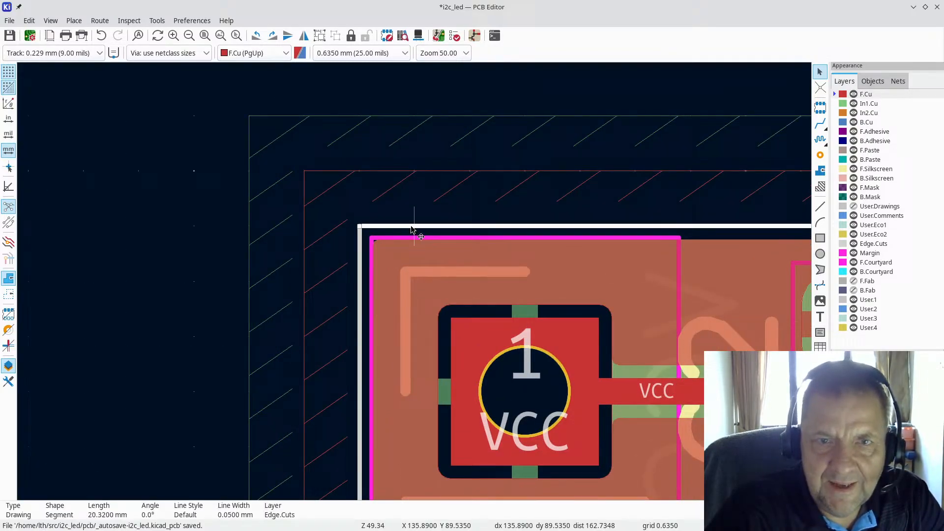
pyautogui.moveTo(359, 226); pyautogui.dragTo(360, 281)
pyautogui.click(361, 231)
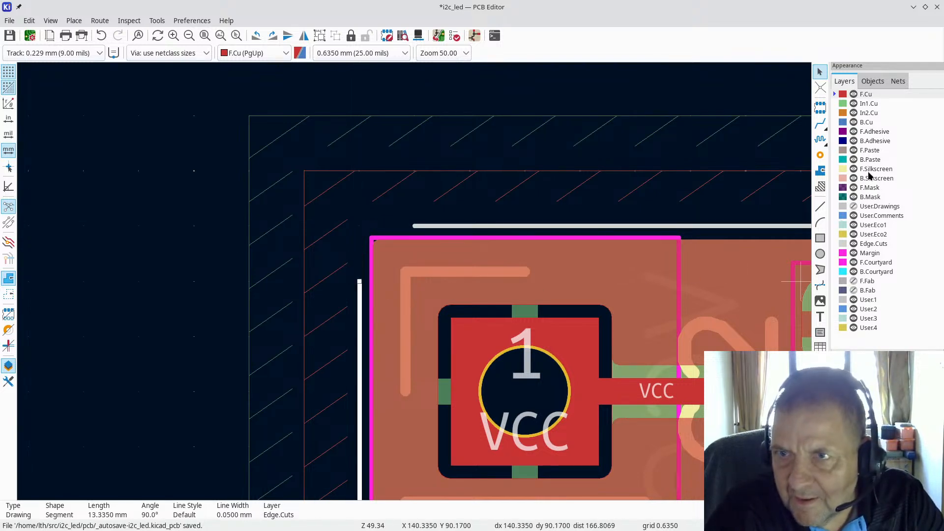
# Draw a 90° arc of 0.635 mm radius on Edge.Cuts to round the board corner beside connector pin 1
pyautogui.click(884, 244)
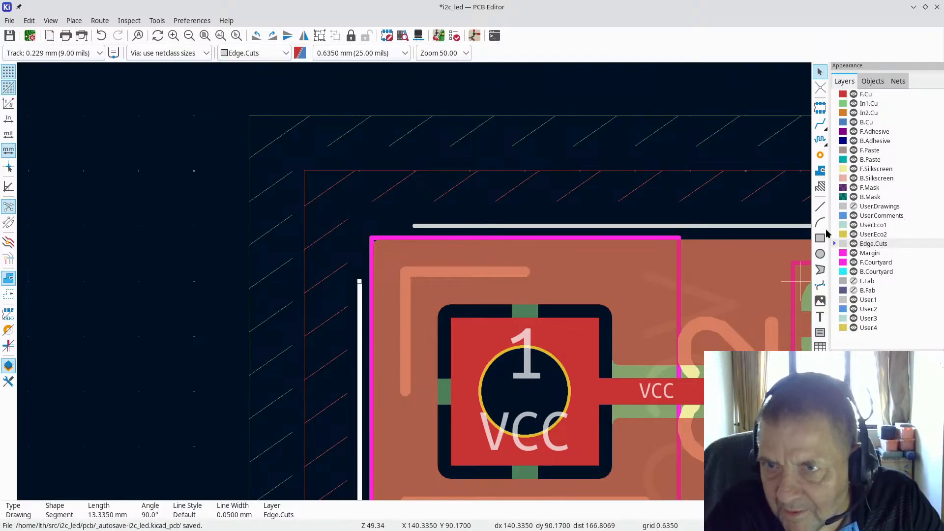
pyautogui.click(821, 224)
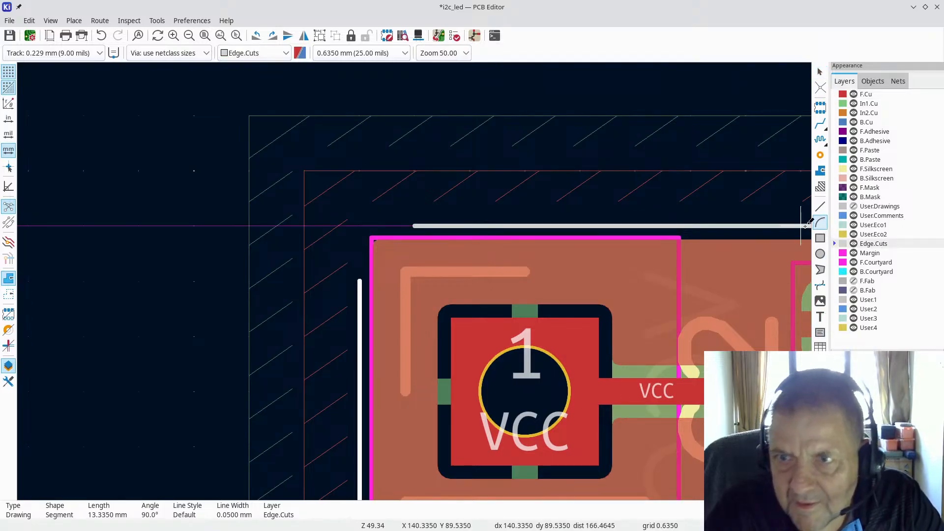
pyautogui.click(415, 281)
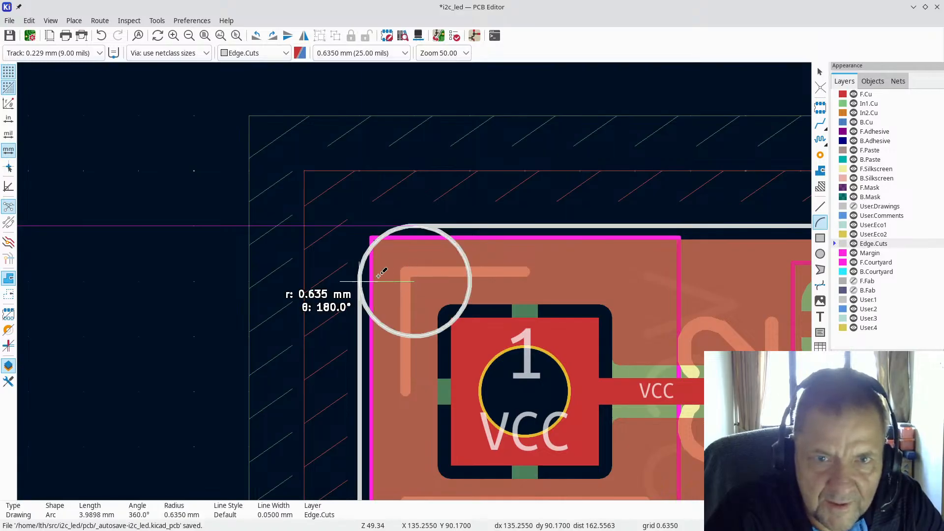
pyautogui.click(414, 226)
pyautogui.click(359, 282)
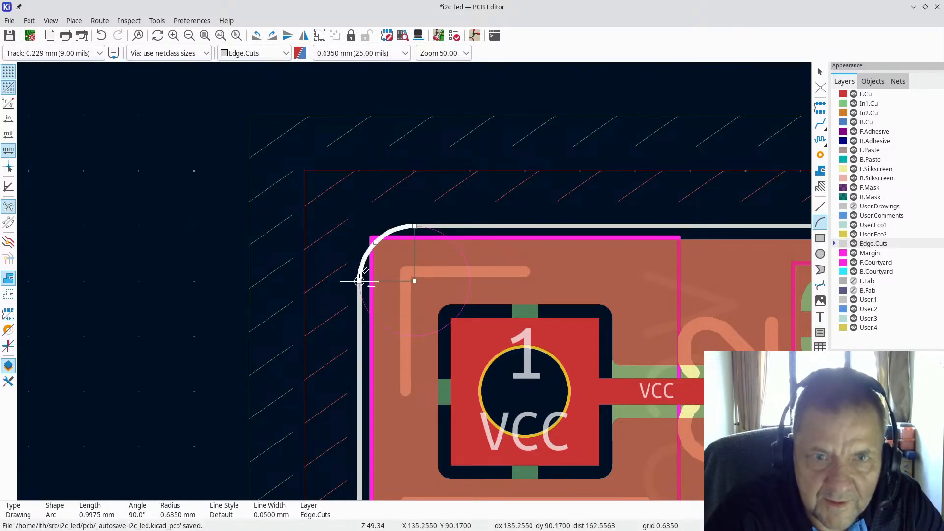
# Shorten the top and right Edge.Cuts lines by 0.635 mm each at the board corner near D3
pyautogui.scroll(-6, 547, 319)
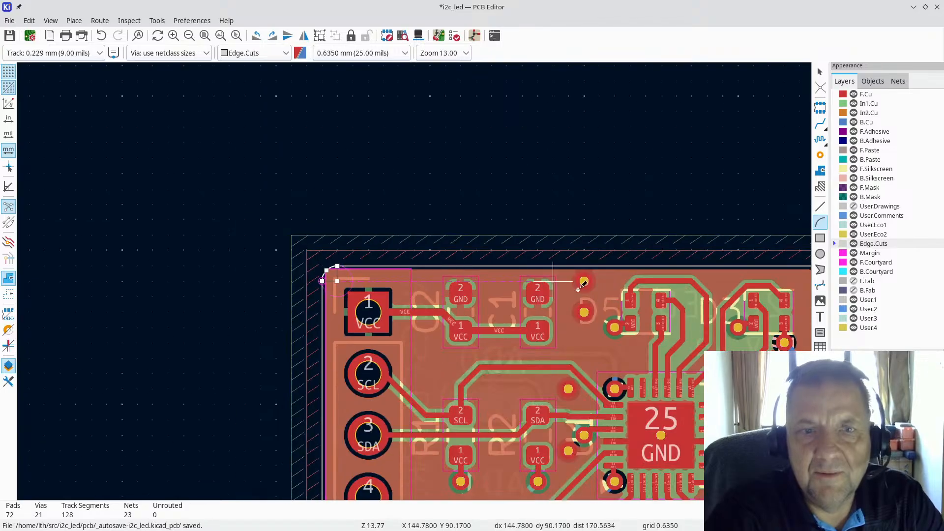
pyautogui.scroll(4, 408, 271)
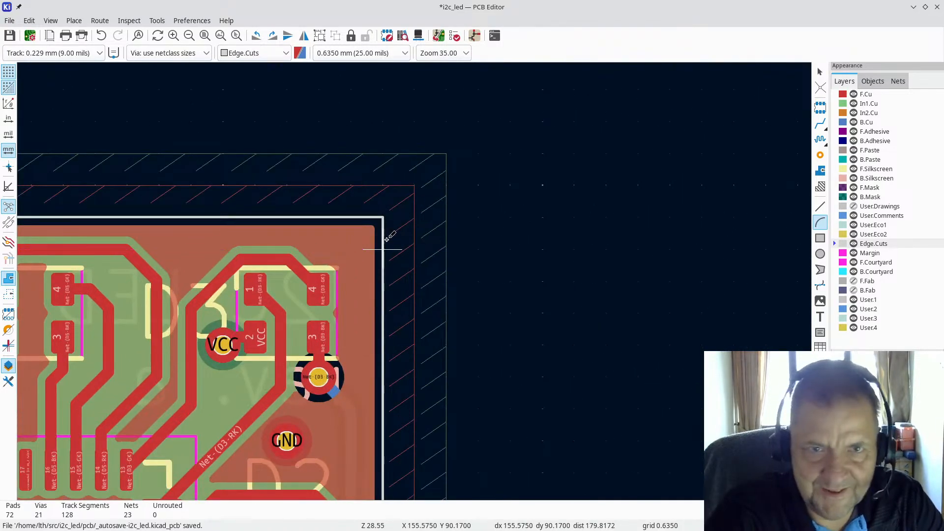
pyautogui.press('Escape')
pyautogui.click(377, 218)
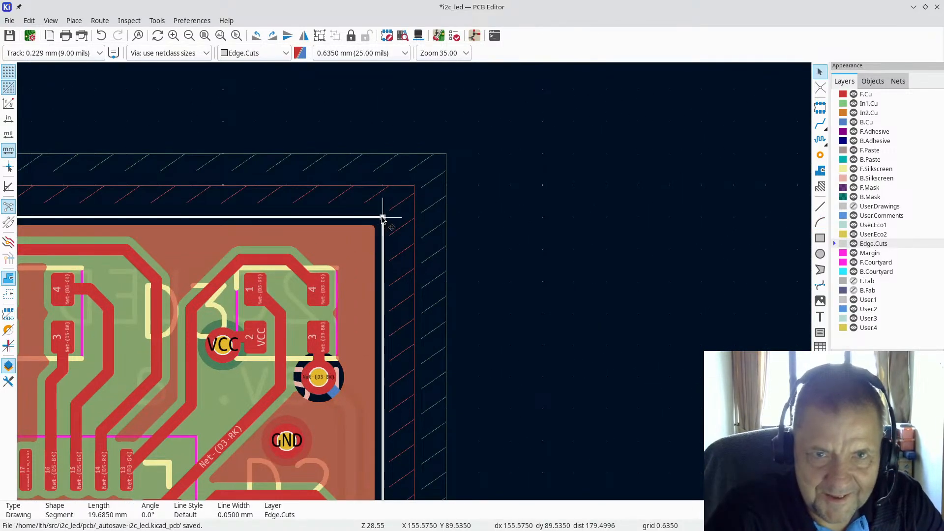
pyautogui.moveTo(382, 218); pyautogui.dragTo(351, 218)
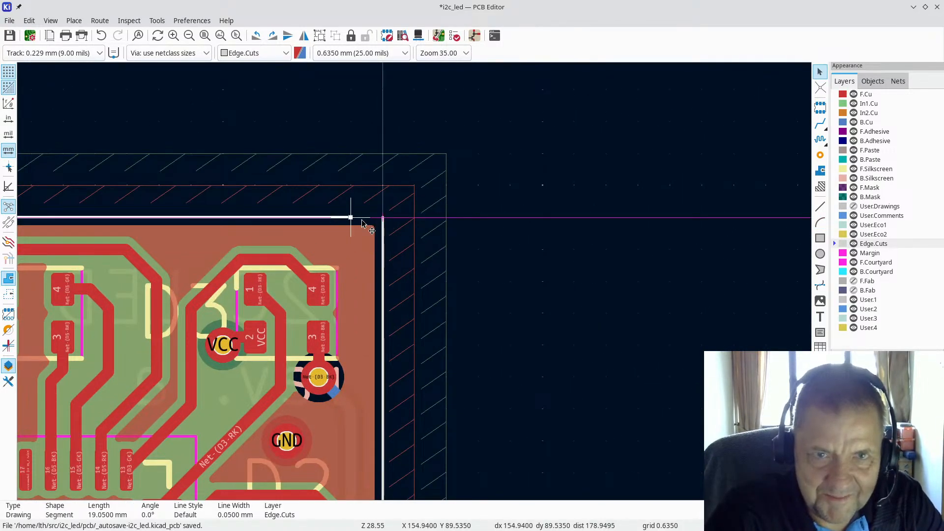
pyautogui.click(383, 252)
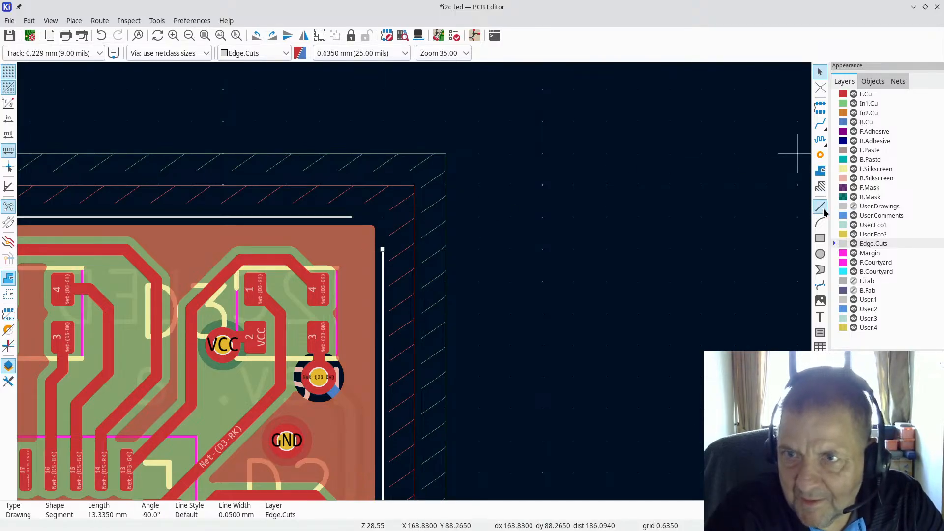
# Join the two shortened outline edges near D3 with a 90° arc of 0.635 mm radius
pyautogui.click(821, 223)
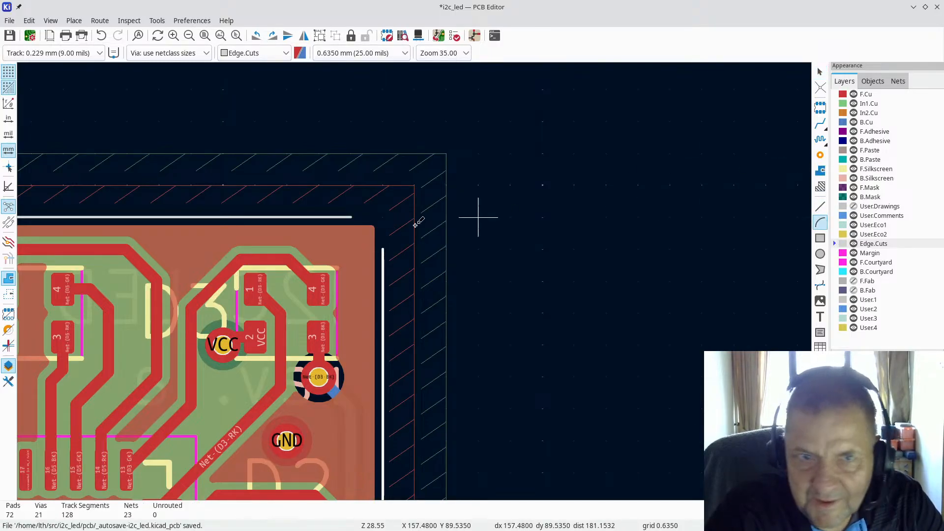
pyautogui.click(351, 250)
pyautogui.click(383, 249)
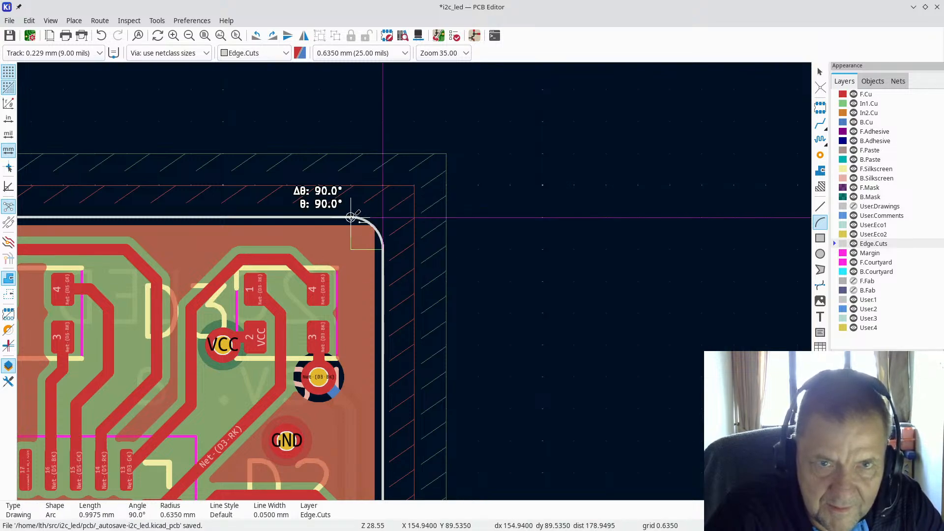
pyautogui.click(351, 217)
# Shorten the right and bottom Edge.Cuts lines by 0.635 mm each at the board corner near D1
pyautogui.scroll(-4, 354, 212)
pyautogui.scroll(-3, 379, 328)
pyautogui.scroll(5, 422, 352)
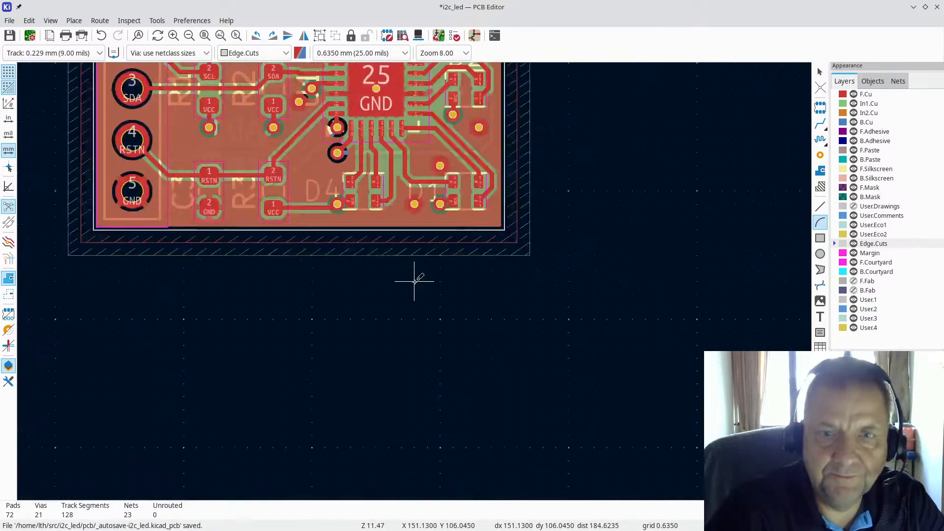
pyautogui.scroll(-1, 460, 235)
pyautogui.scroll(-1, 414, 280)
pyautogui.press('Escape')
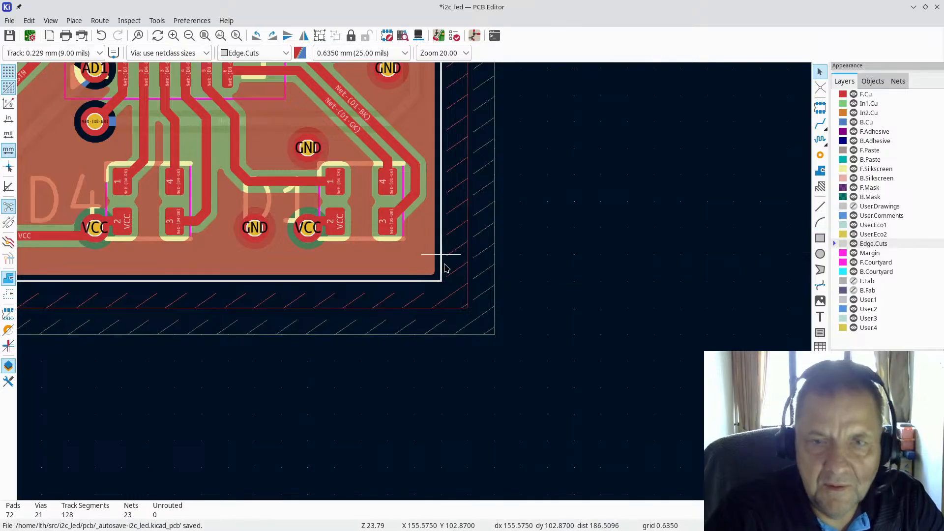
pyautogui.click(443, 265)
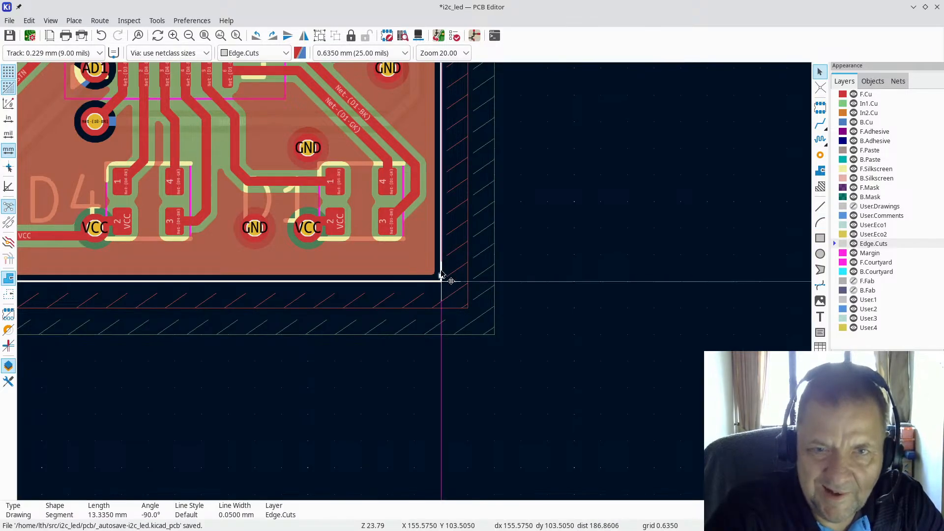
pyautogui.click(441, 287)
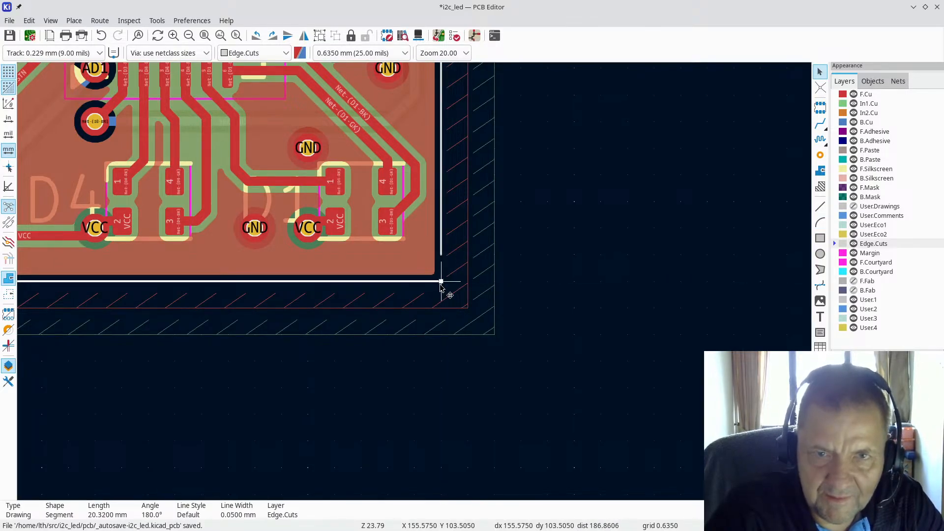
pyautogui.moveTo(442, 282); pyautogui.dragTo(415, 282)
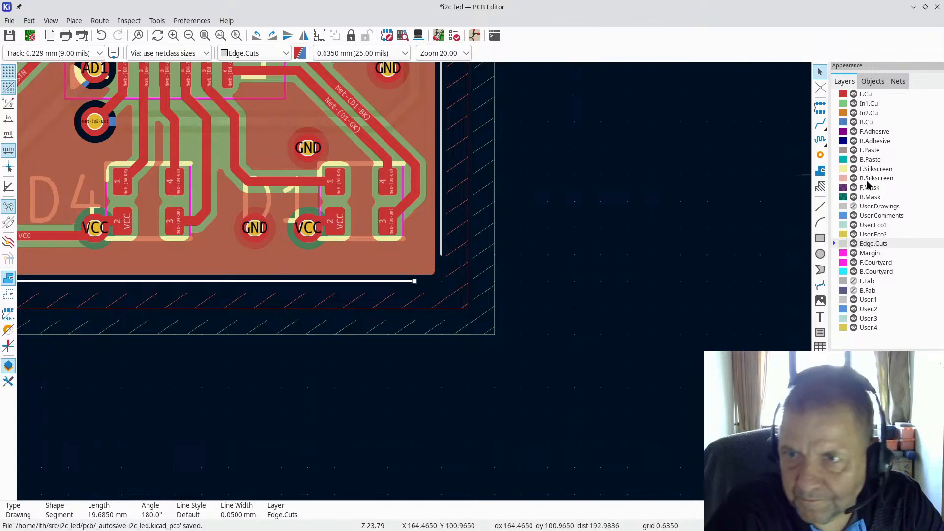
# Join the two shortened outline edges near D1 with a 90° arc of 0.635 mm radius
pyautogui.click(821, 223)
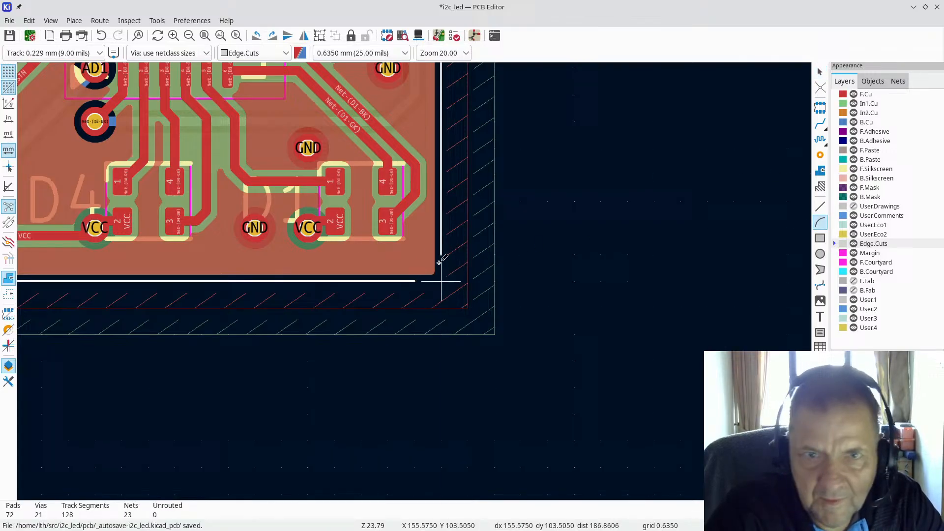
pyautogui.click(415, 254)
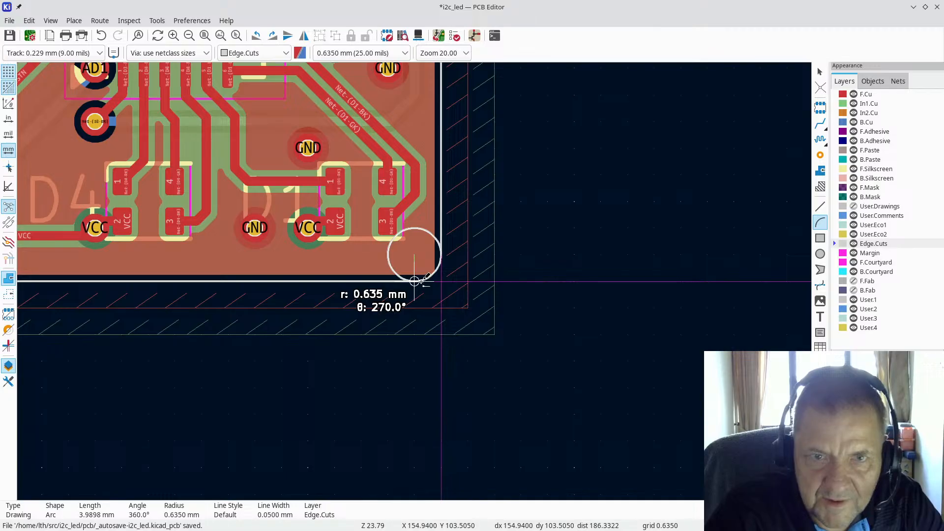
pyautogui.click(415, 282)
pyautogui.click(441, 255)
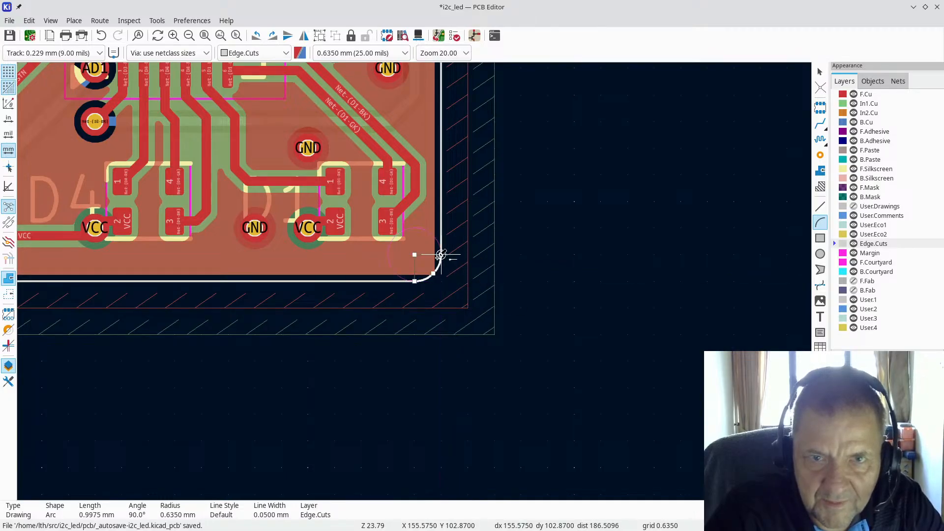
# Shorten the left and bottom Edge.Cuts lines by 0.635 mm each at the board corner near header pad 5 (GND)
pyautogui.scroll(-5, 414, 258)
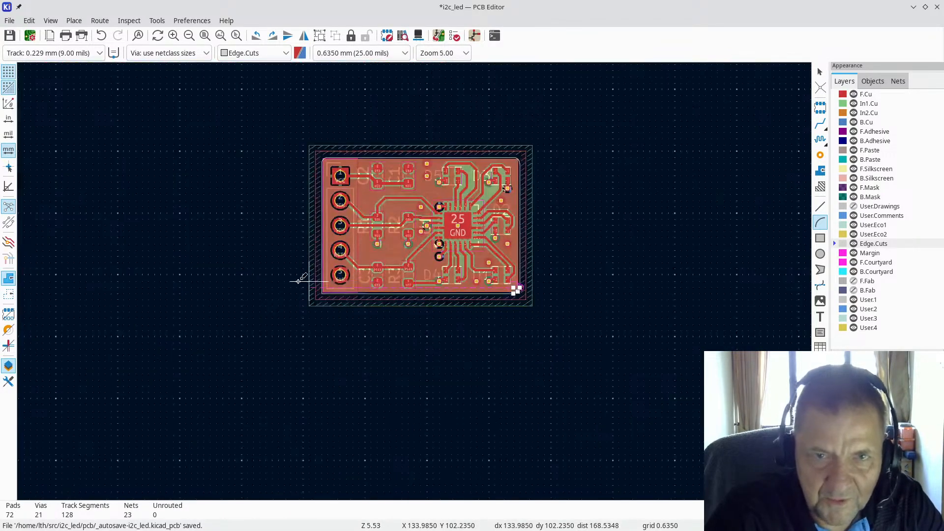
pyautogui.scroll(5, 489, 291)
pyautogui.scroll(3, 490, 290)
pyautogui.press('Escape')
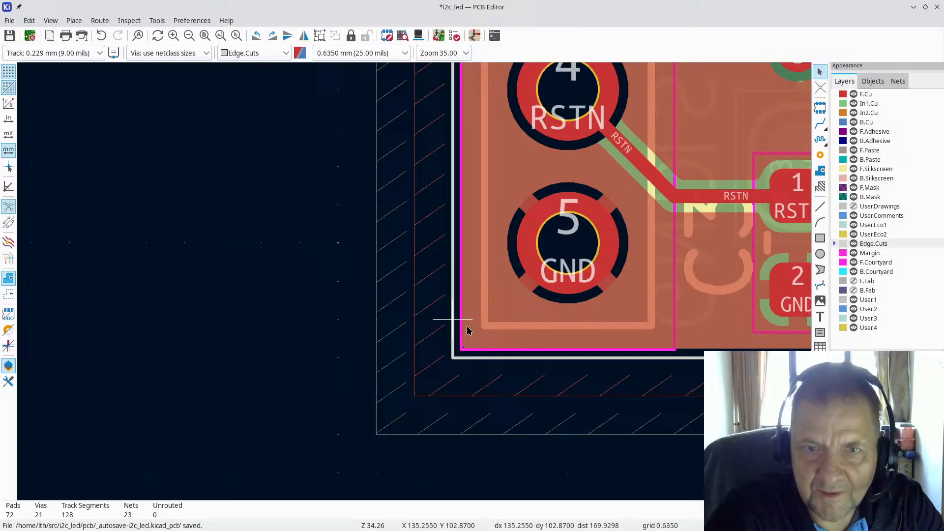
pyautogui.click(454, 350)
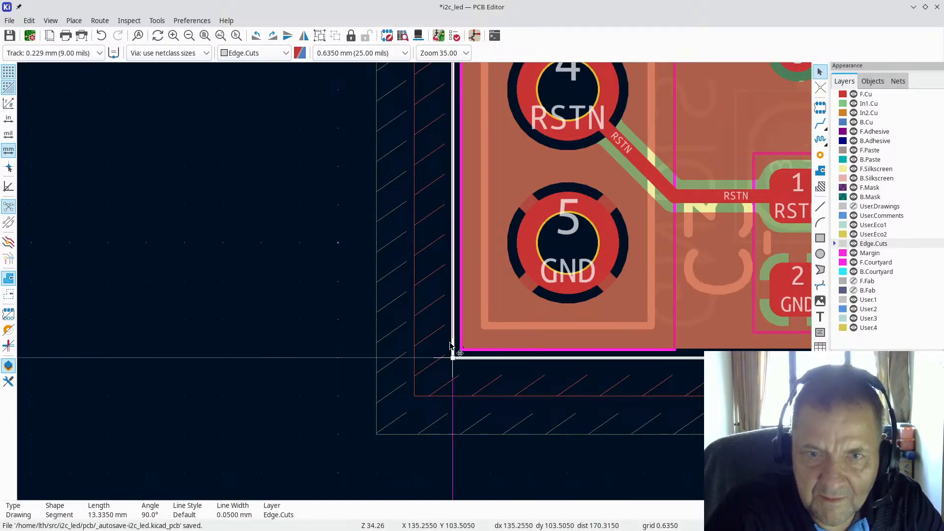
pyautogui.click(463, 363)
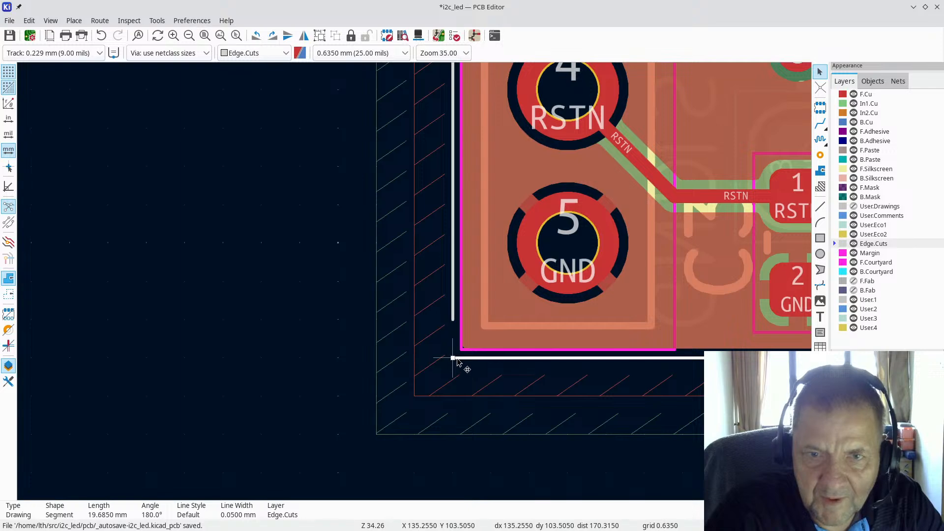
pyautogui.moveTo(454, 363); pyautogui.dragTo(494, 363)
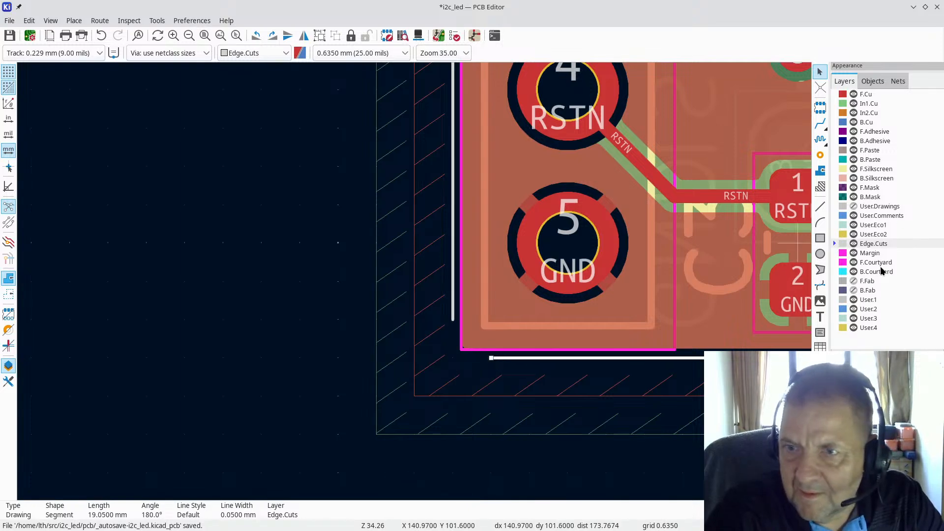
# Join the two shortened outline edges near header pad 5 with a 90° arc of 0.635 mm radius
pyautogui.click(821, 223)
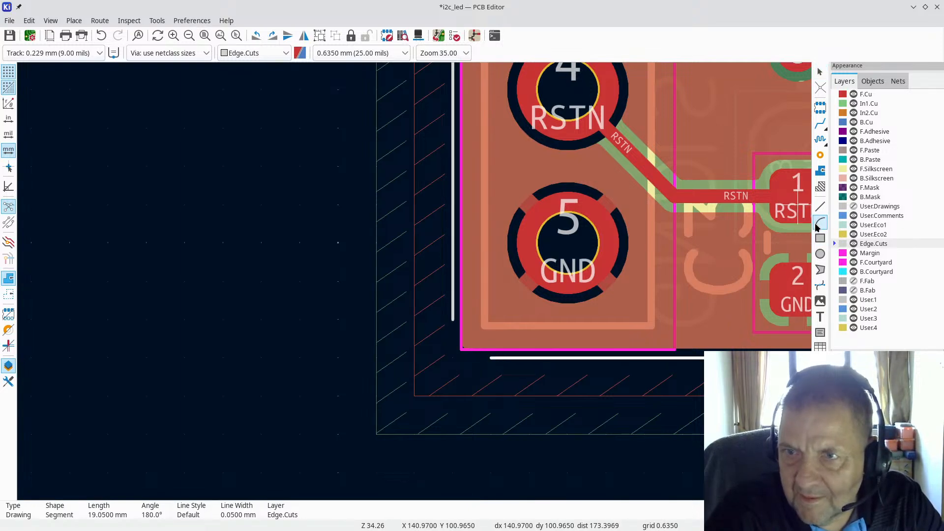
pyautogui.click(453, 320)
pyautogui.click(492, 358)
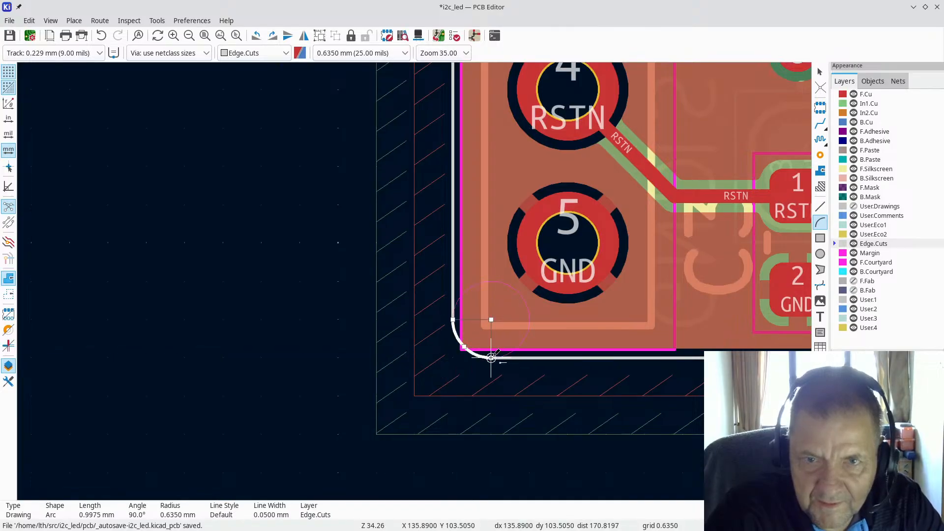
# Refill all copper zones to match the rounded board outline
pyautogui.scroll(-4, 386, 270)
pyautogui.scroll(-4, 601, 232)
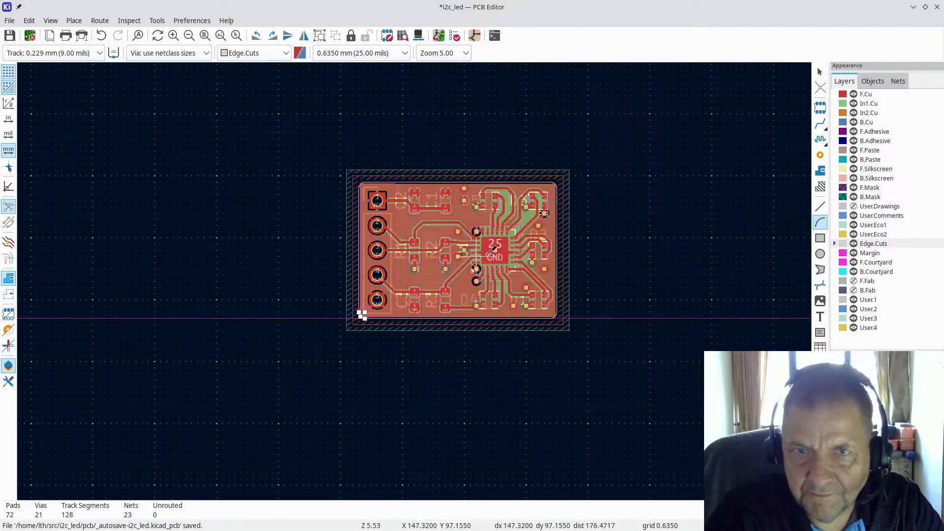
pyautogui.scroll(2, 482, 253)
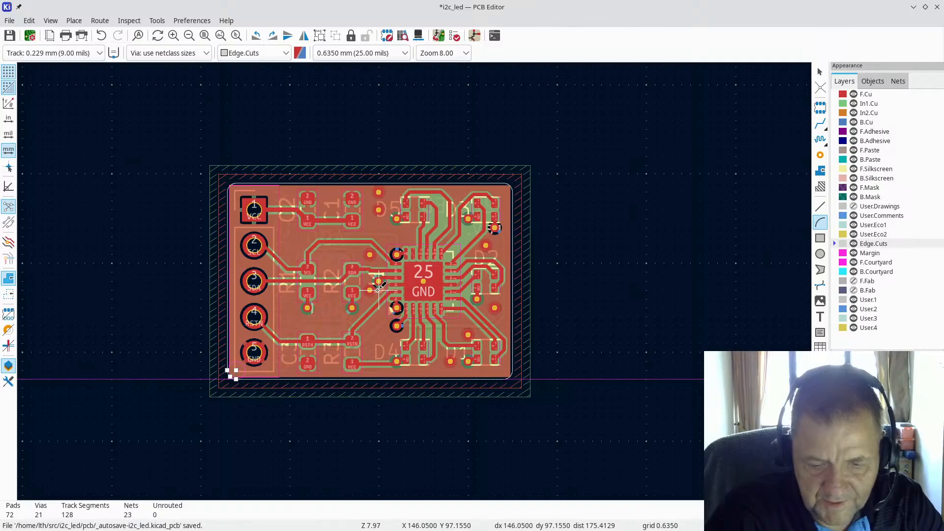
pyautogui.press('b')
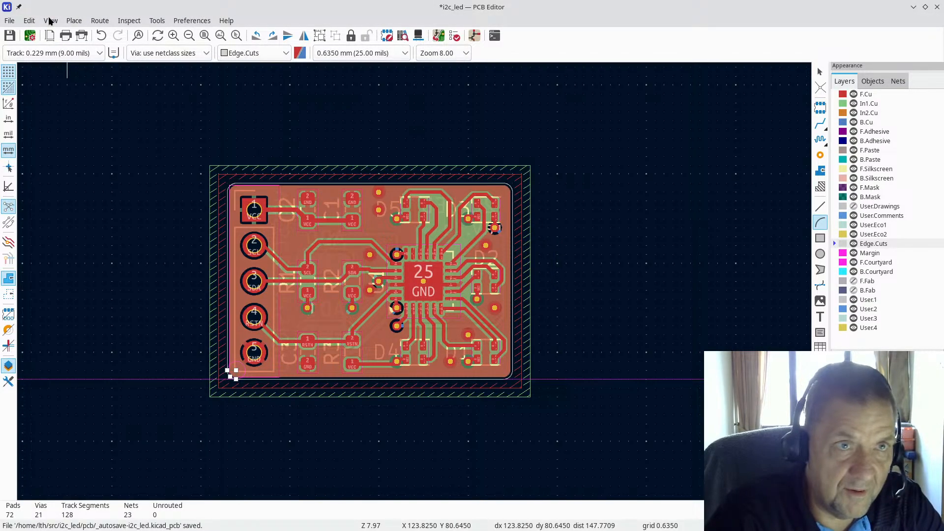
# Inspect the rounded corners and the back-side silkscreen labels of the board in the 3D Viewer
pyautogui.click(51, 21)
pyautogui.click(57, 69)
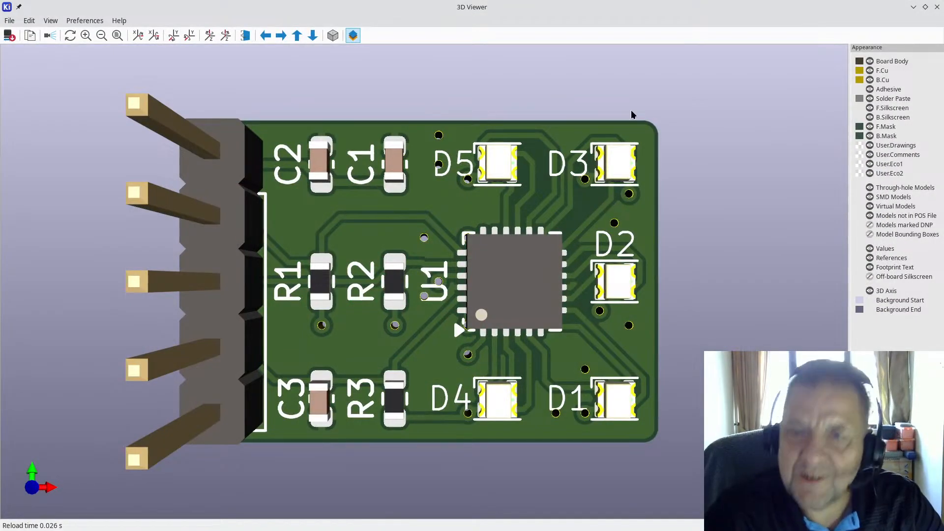
pyautogui.moveTo(688, 309); pyautogui.dragTo(145, 223)
pyautogui.moveTo(321, 219); pyautogui.dragTo(300, 236)
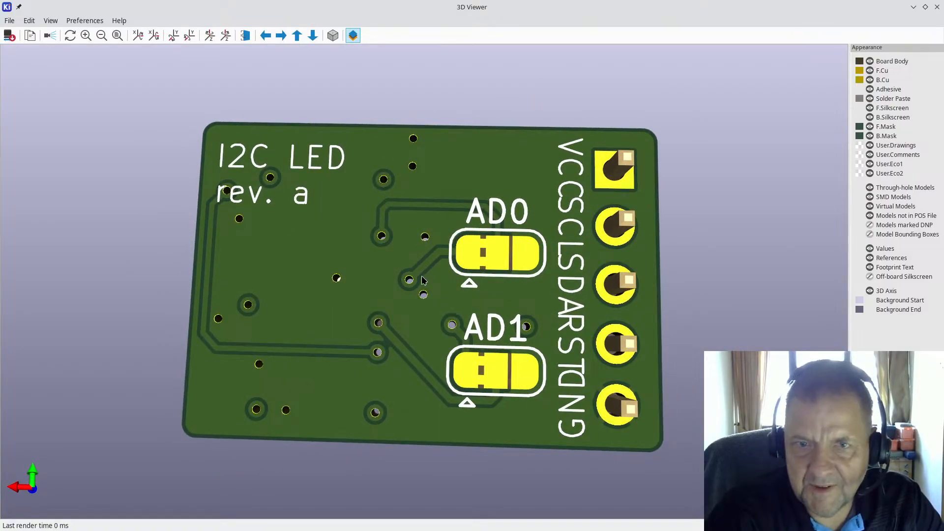
pyautogui.moveTo(313, 295); pyautogui.dragTo(567, 225)
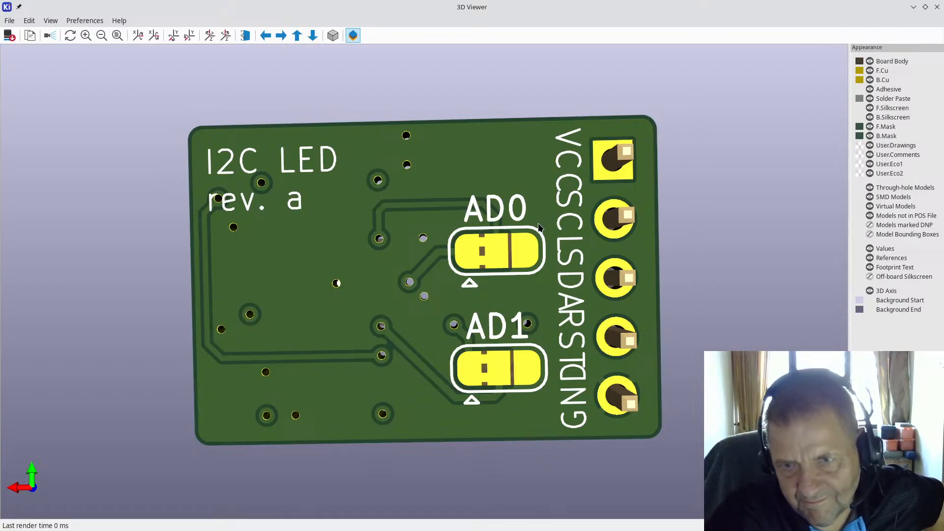
pyautogui.click(937, 10)
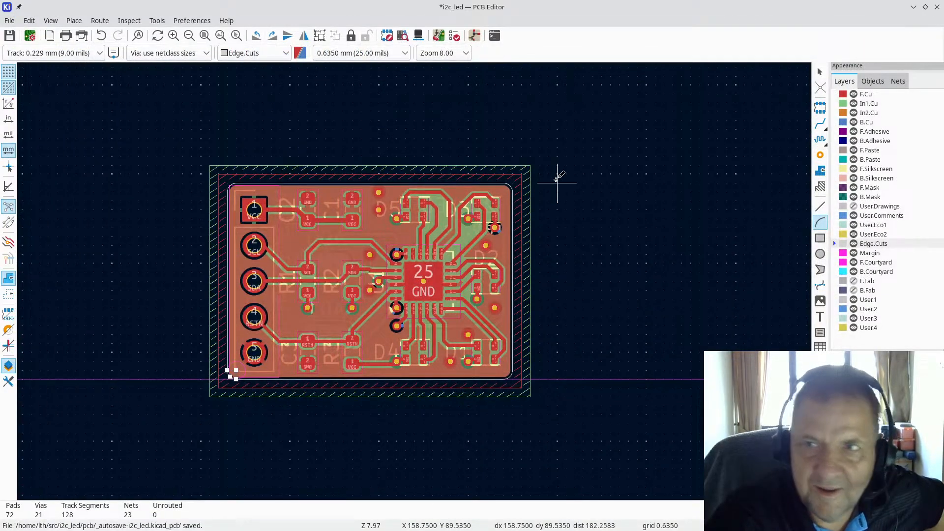
# Display the copper zones as outlines only and return to the selection tool near the header's lower pads
pyautogui.click(8, 295)
pyautogui.scroll(3, 296, 344)
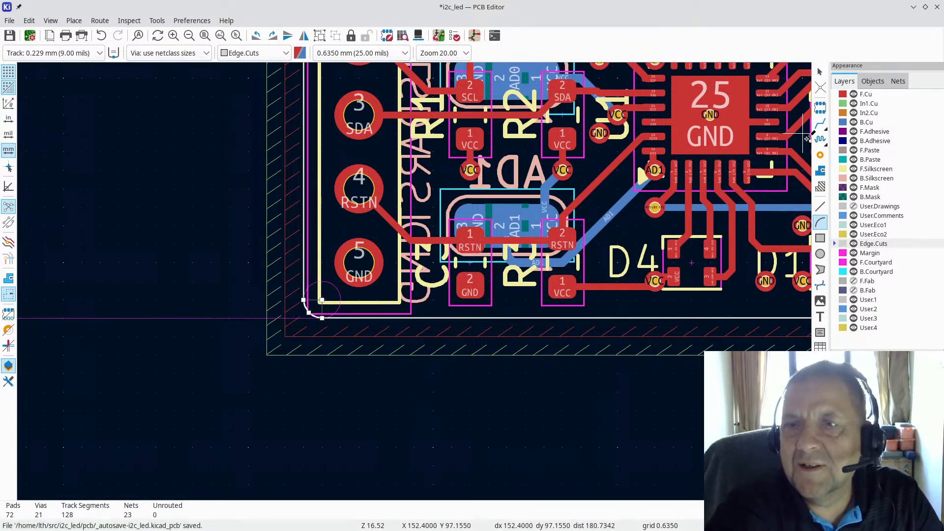
pyautogui.click(821, 72)
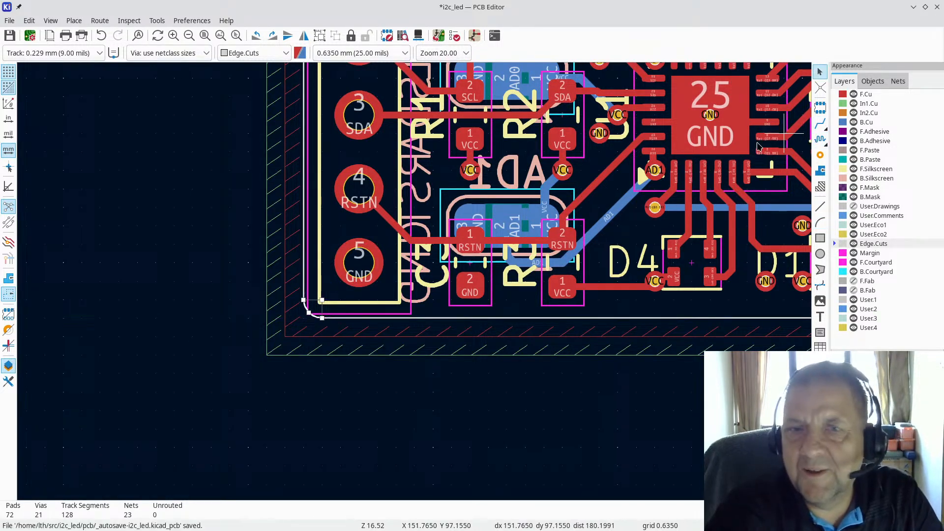
# Try an orientation of -110° for the GND label on B.Silkscreen beside header pad 5
pyautogui.click(424, 300)
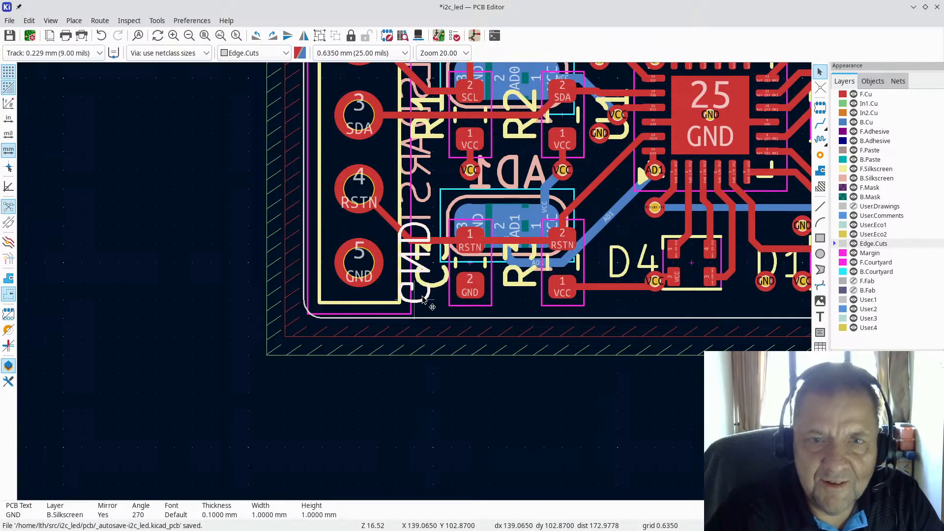
pyautogui.doubleClick(424, 300)
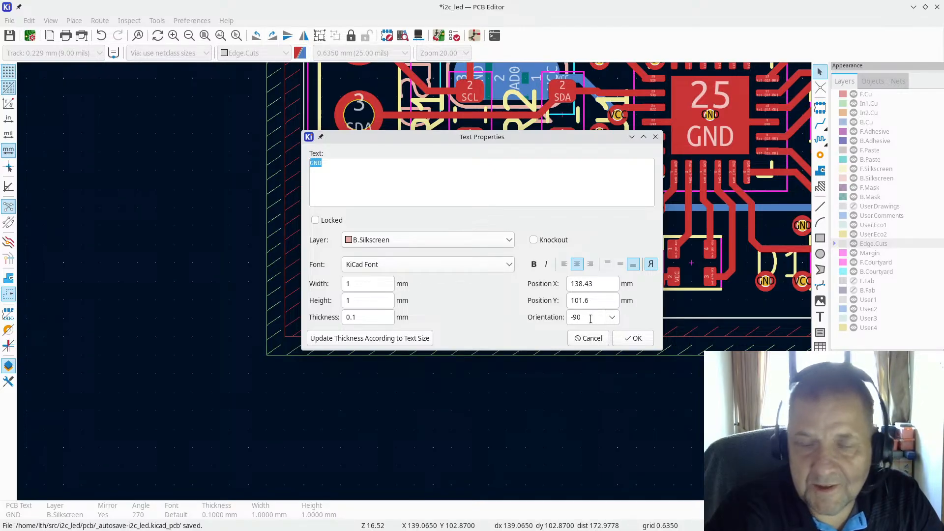
pyautogui.moveTo(590, 318); pyautogui.dragTo(574, 318)
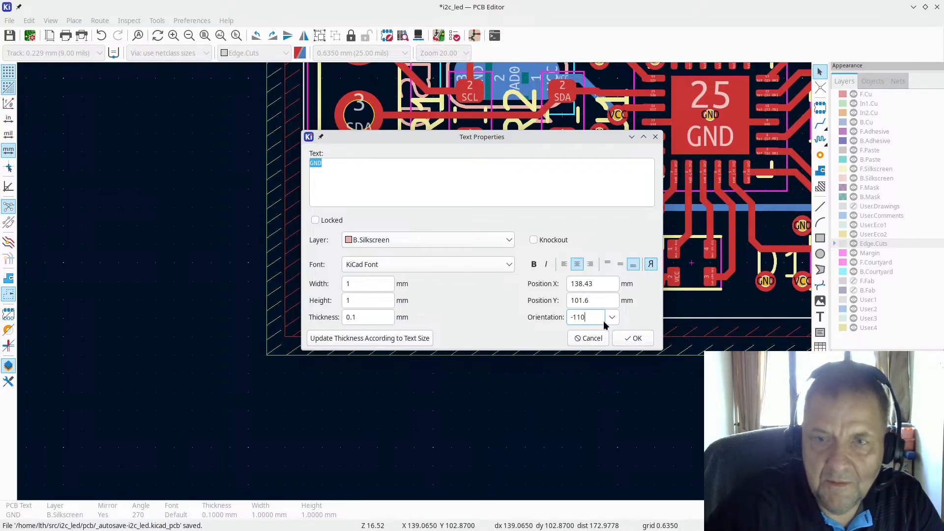
pyautogui.click(635, 337)
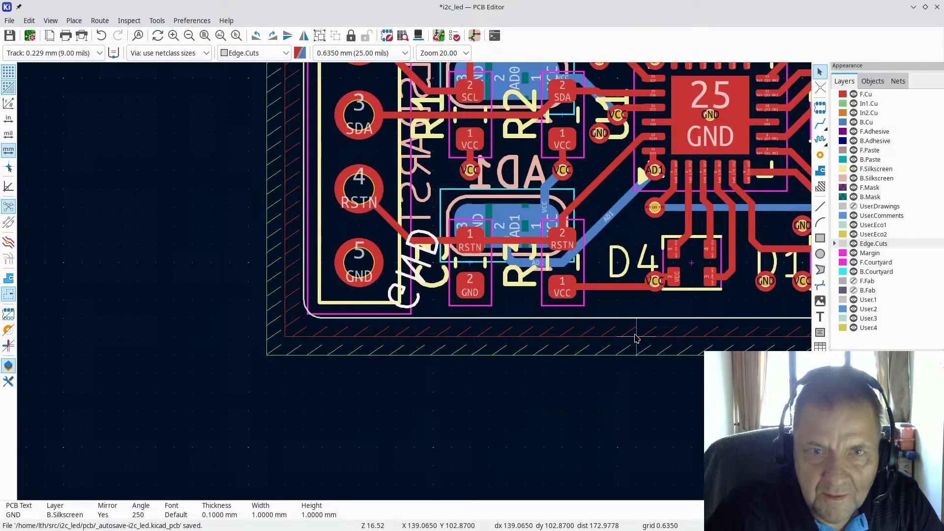
# Check how the tilted GND label sits on the board's back side in the 3D Viewer
pyautogui.click(51, 20)
pyautogui.click(68, 66)
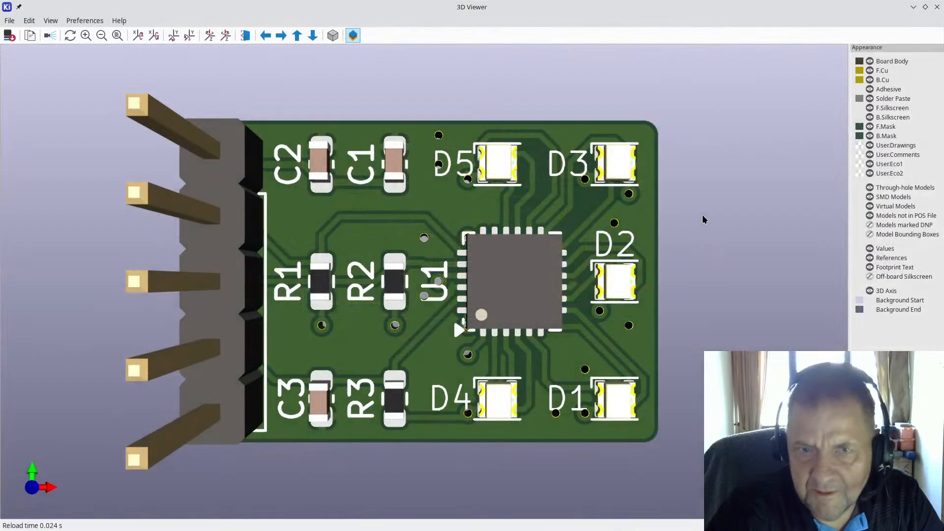
pyautogui.moveTo(655, 243); pyautogui.dragTo(1, 306)
pyautogui.moveTo(377, 285); pyautogui.dragTo(99, 305)
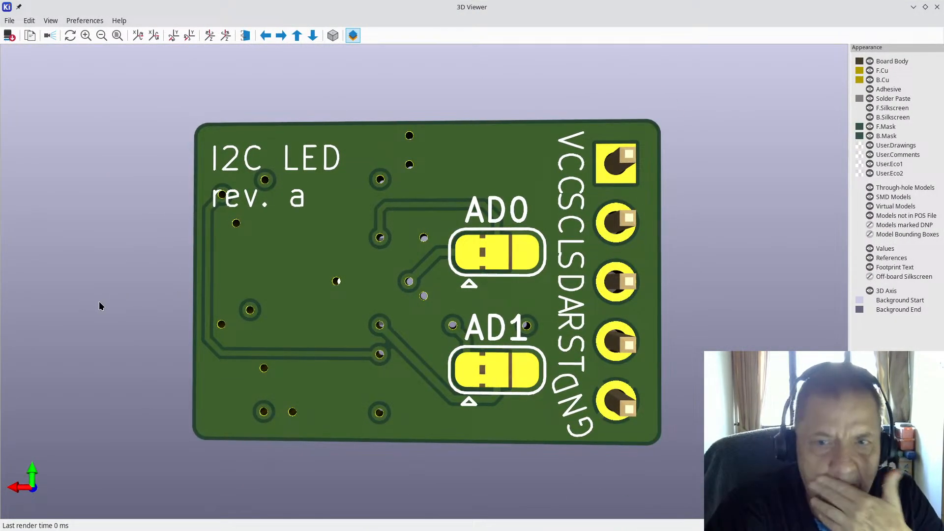
pyautogui.click(937, 7)
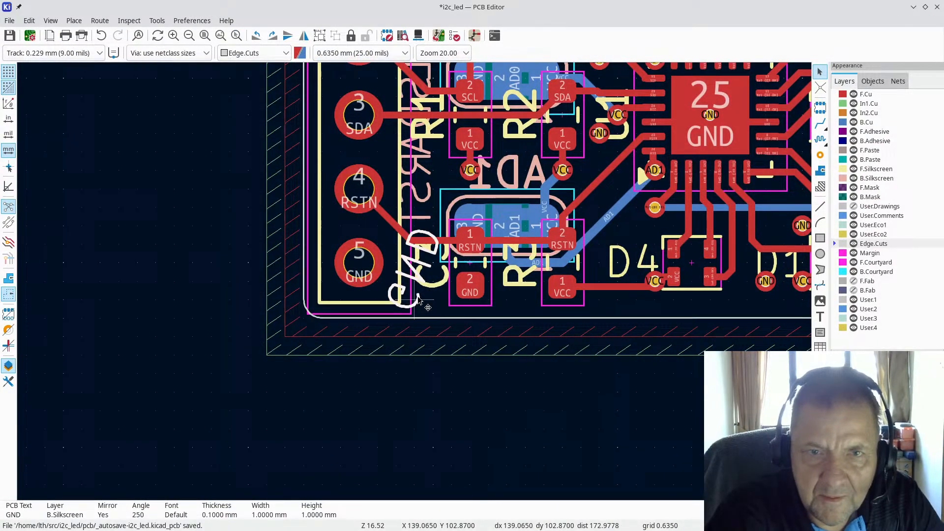
# Set the orientation of the GND label on B.Silkscreen to -70°
pyautogui.doubleClick(418, 301)
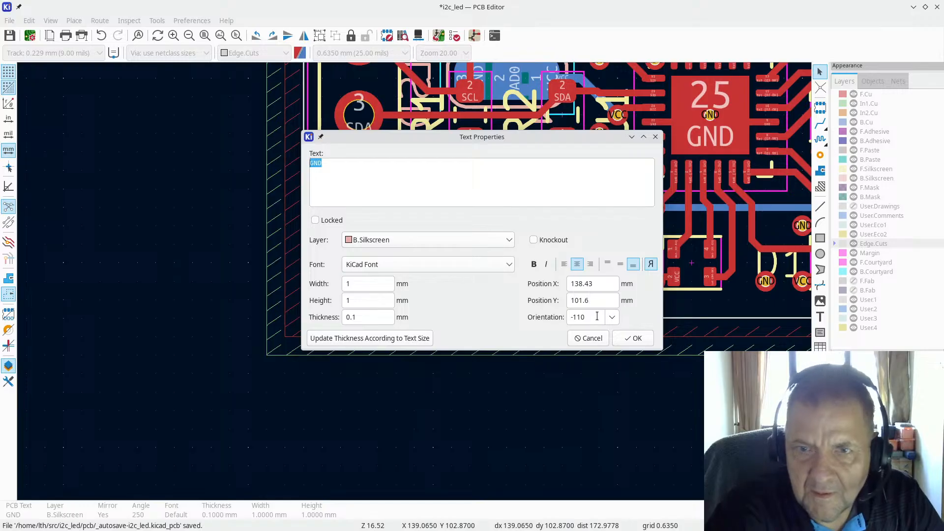
pyautogui.click(592, 317)
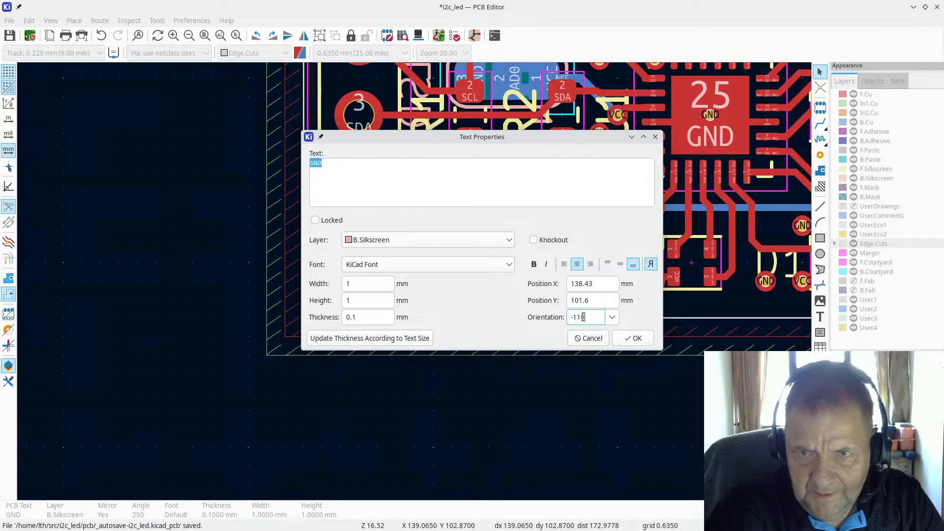
pyautogui.moveTo(583, 318); pyautogui.dragTo(568, 317)
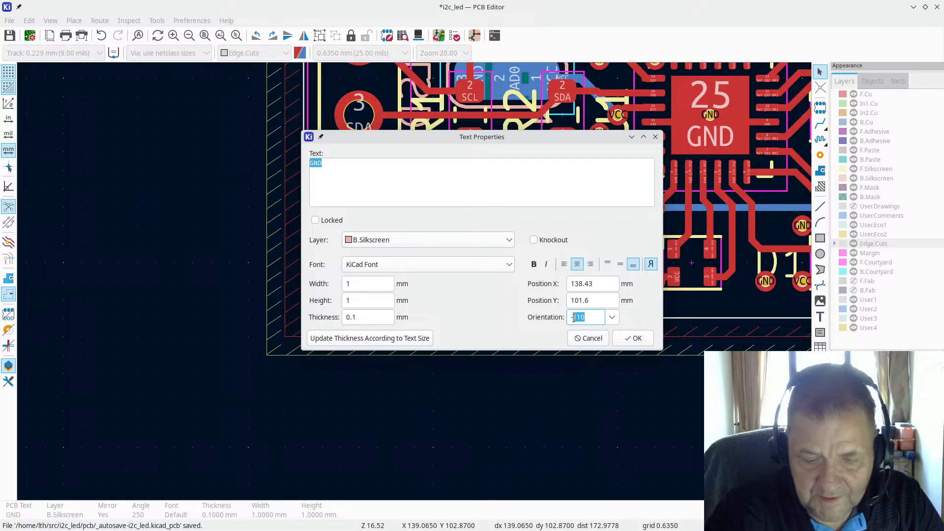
pyautogui.write('-')
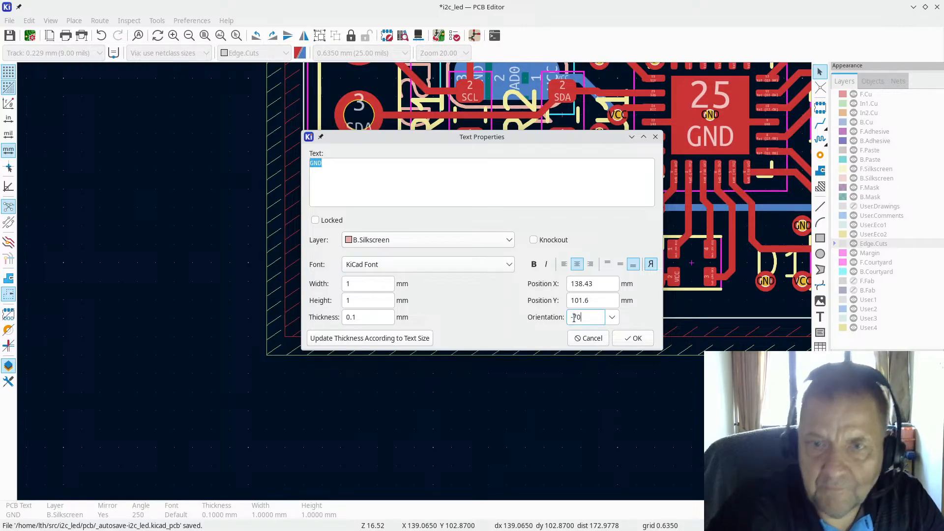
pyautogui.click(636, 343)
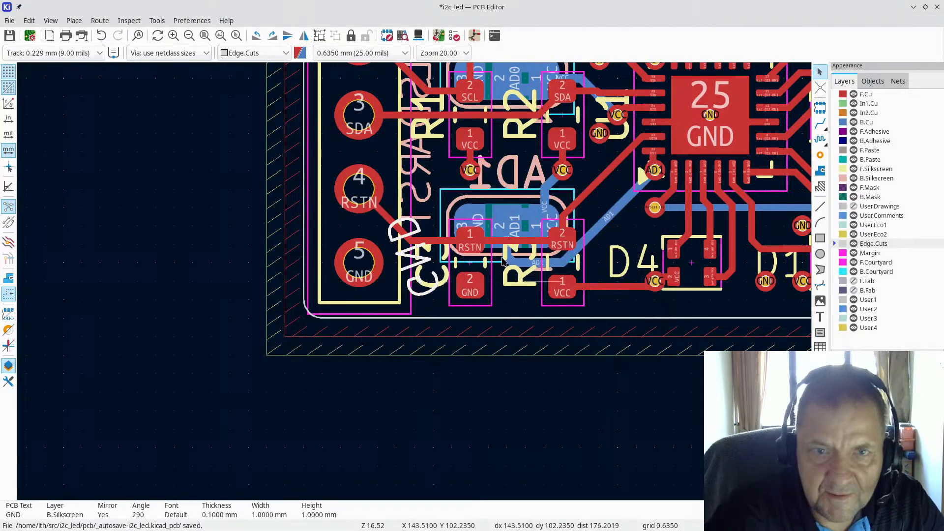
# Examine the back side in the 3D Viewer to compare the re-angled GND label with the other header labels
pyautogui.click(51, 21)
pyautogui.click(65, 68)
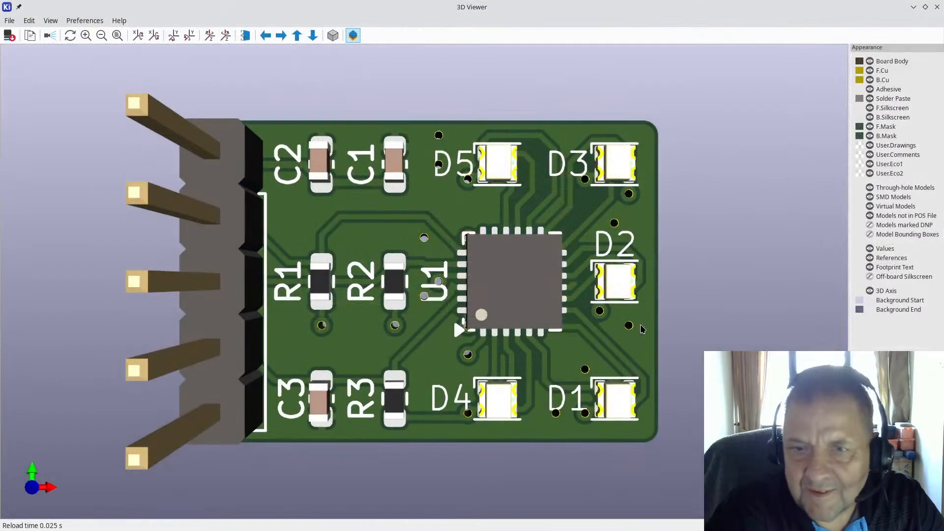
pyautogui.moveTo(453, 317); pyautogui.dragTo(42, 277)
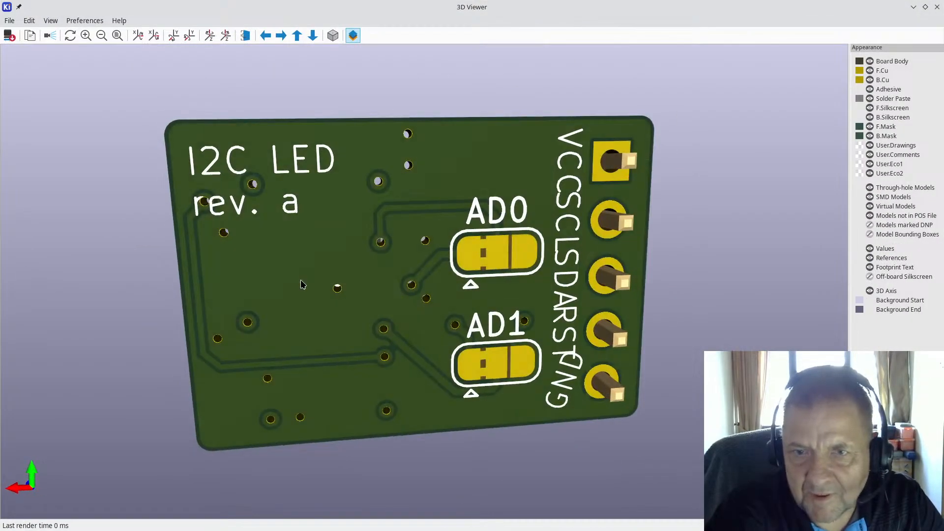
pyautogui.moveTo(300, 280); pyautogui.dragTo(346, 223)
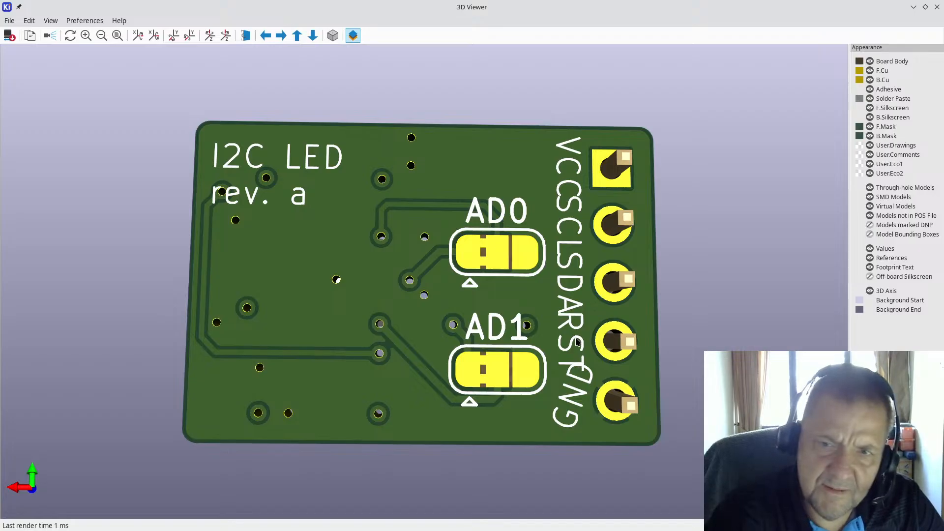
pyautogui.click(938, 10)
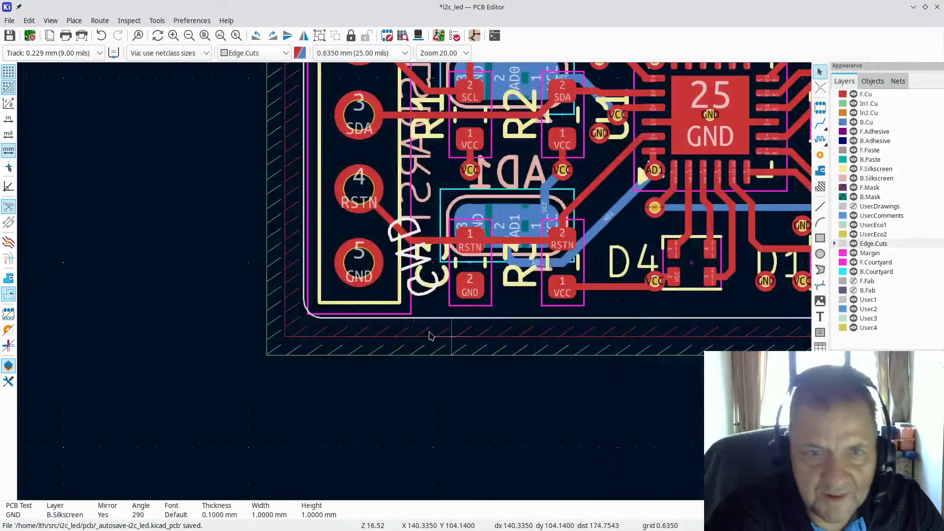
# Try an orientation of -70° for the RST label on B.Silkscreen beside header pad 4
pyautogui.click(417, 195)
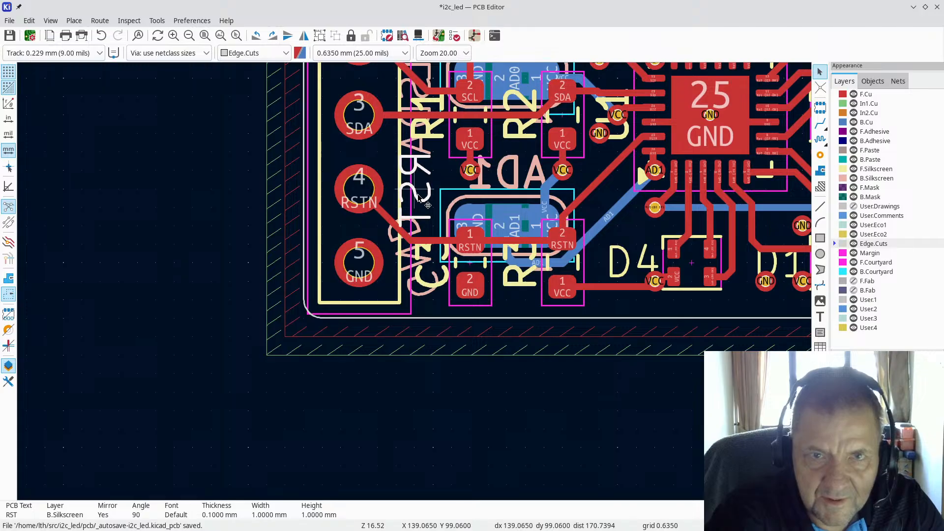
pyautogui.doubleClick(417, 195)
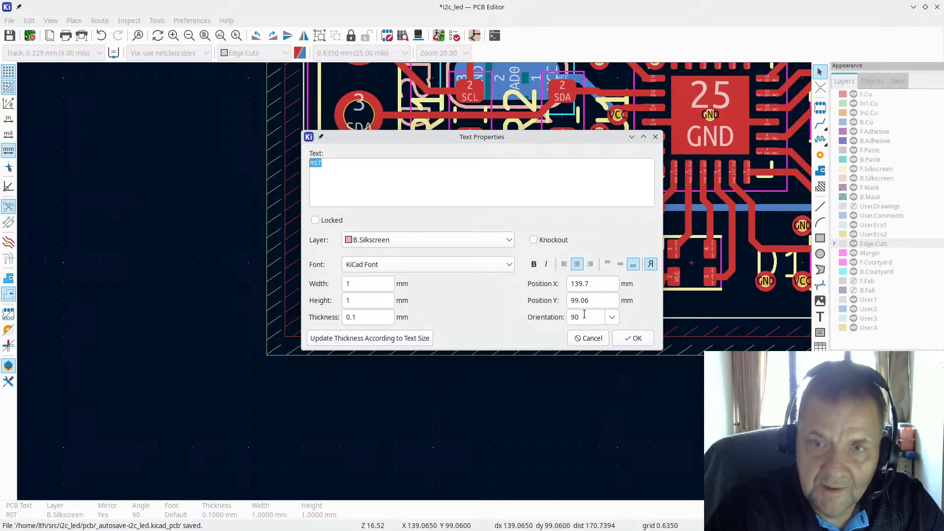
pyautogui.click(583, 315)
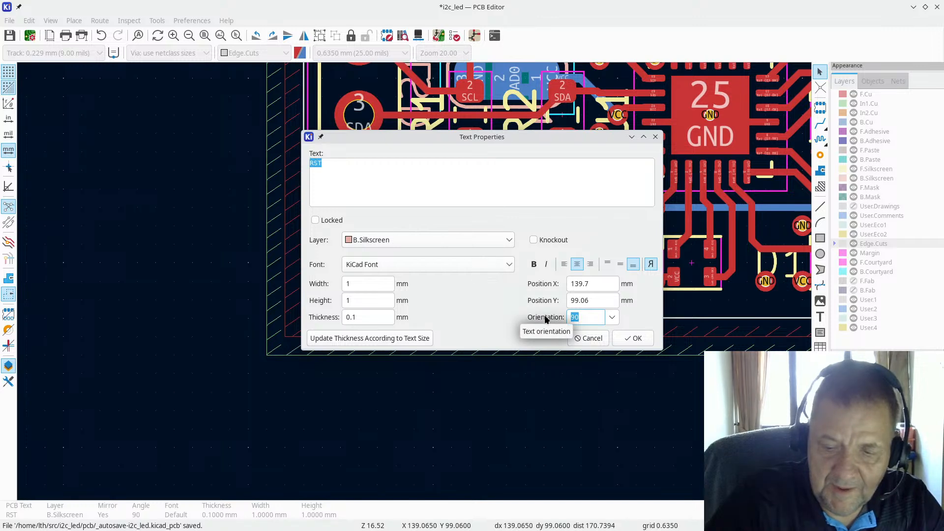
pyautogui.write('-7')
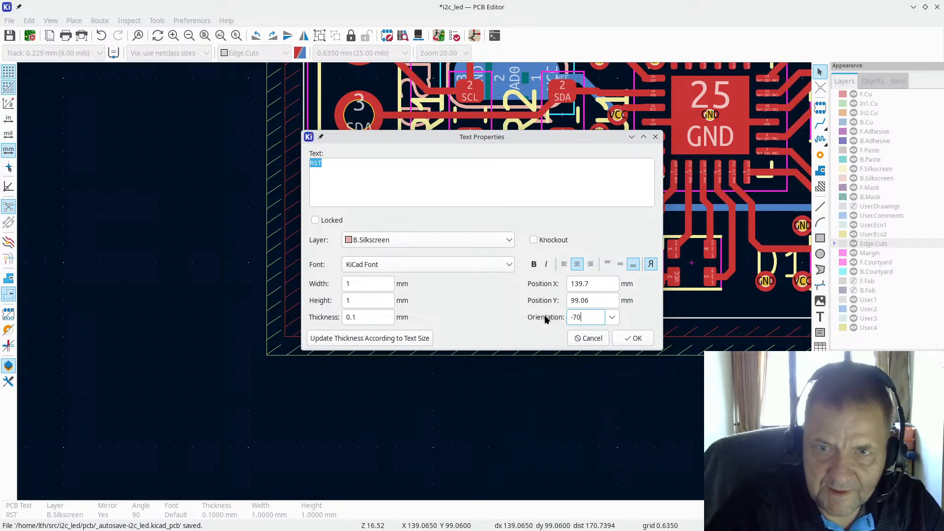
pyautogui.click(631, 338)
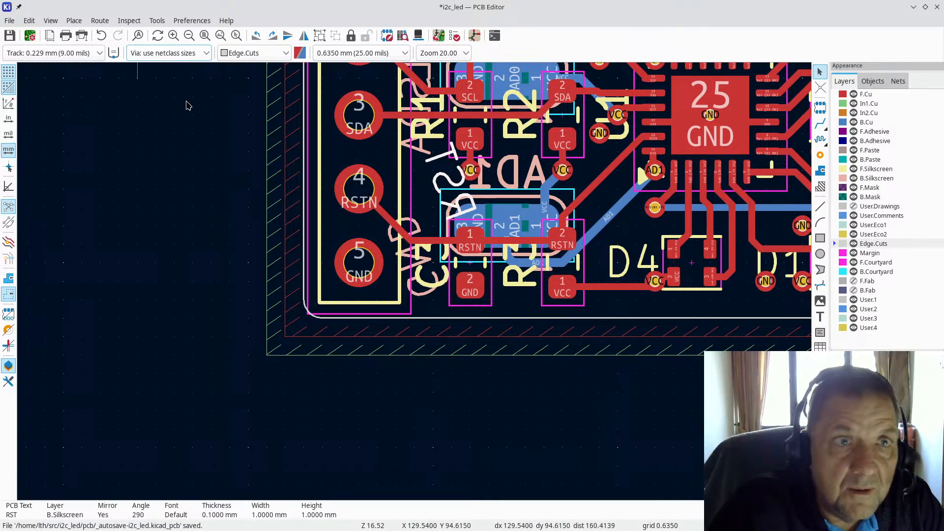
# Check in the 3D Viewer how the tilted RST label sits on the board's back side
pyautogui.click(51, 21)
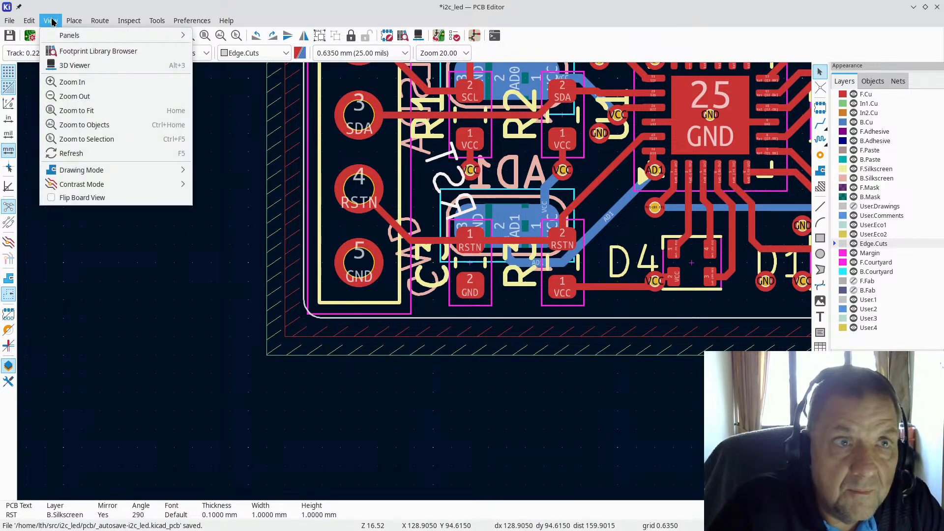
pyautogui.click(83, 66)
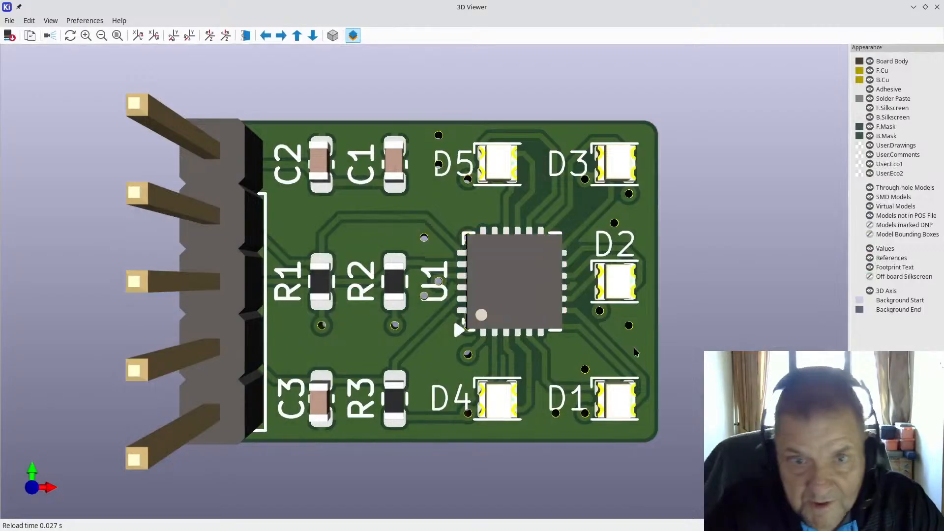
pyautogui.moveTo(197, 187); pyautogui.dragTo(13, 178)
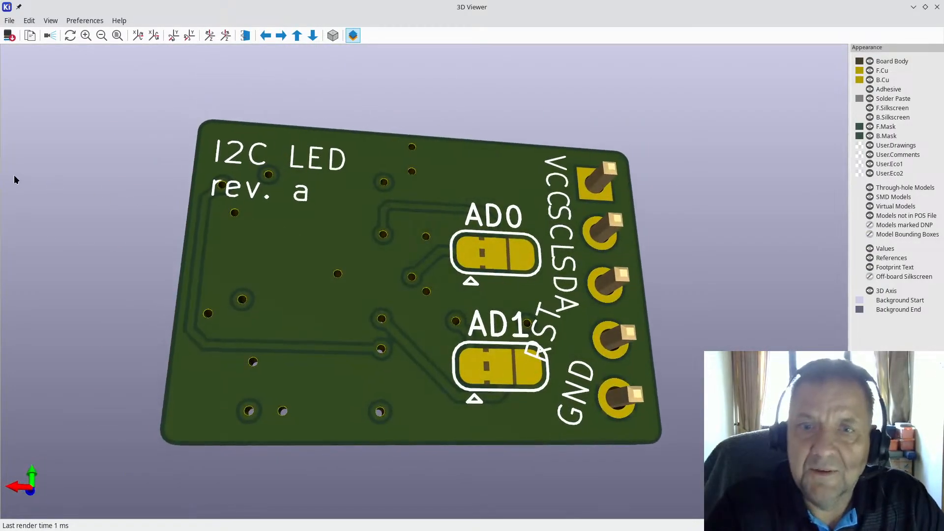
pyautogui.click(936, 7)
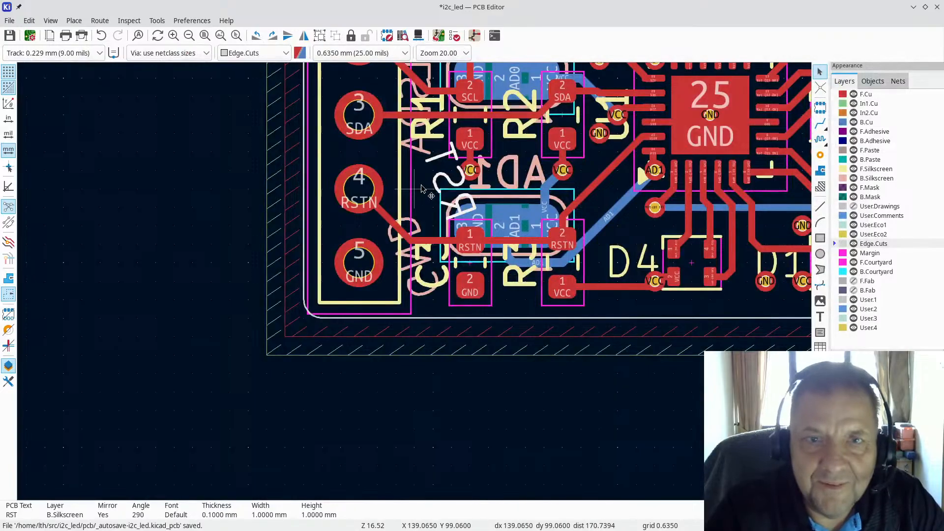
# Try moving the tilted RST label away from the AD1 jumper, closer to header pad 4
pyautogui.click(441, 186)
pyautogui.click(443, 179)
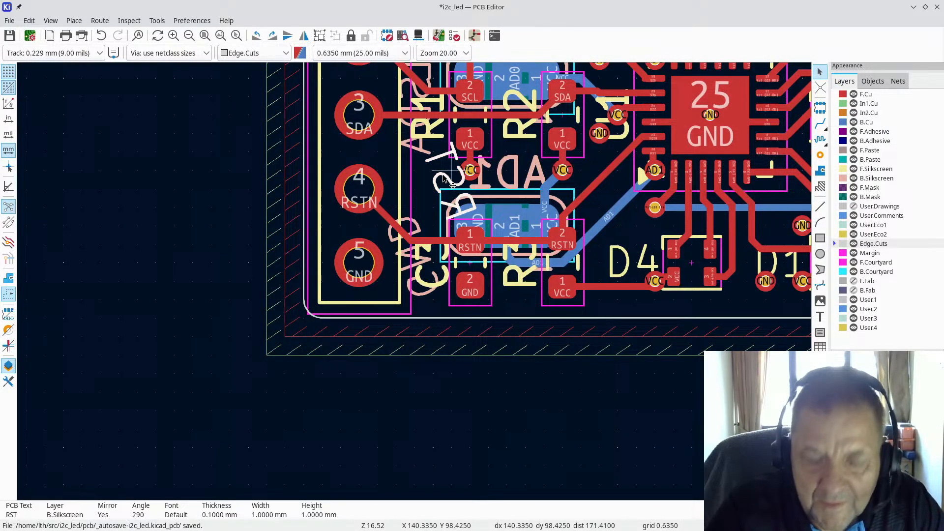
pyautogui.moveTo(443, 176); pyautogui.dragTo(406, 191)
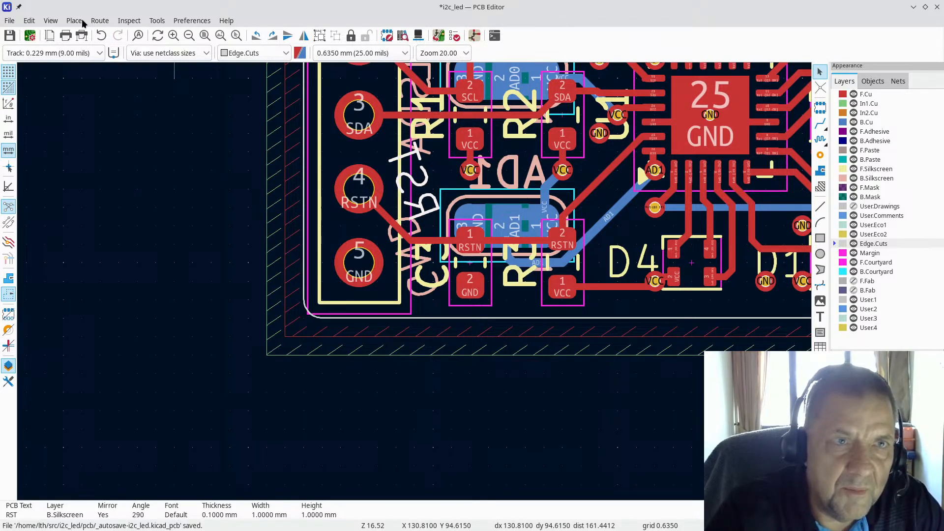
# Examine the board's back side in the 3D Viewer for the spacing between the moved RST label and the SDA and GND labels
pyautogui.click(47, 22)
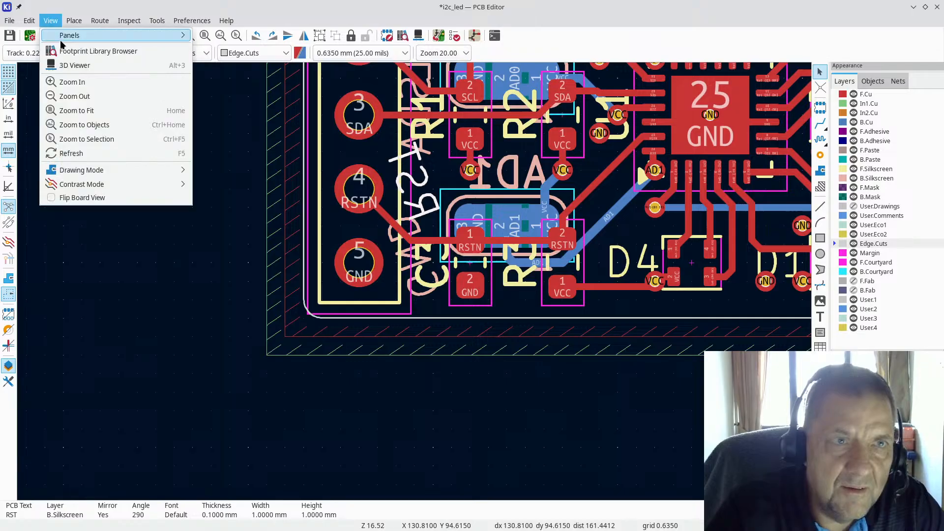
pyautogui.click(72, 69)
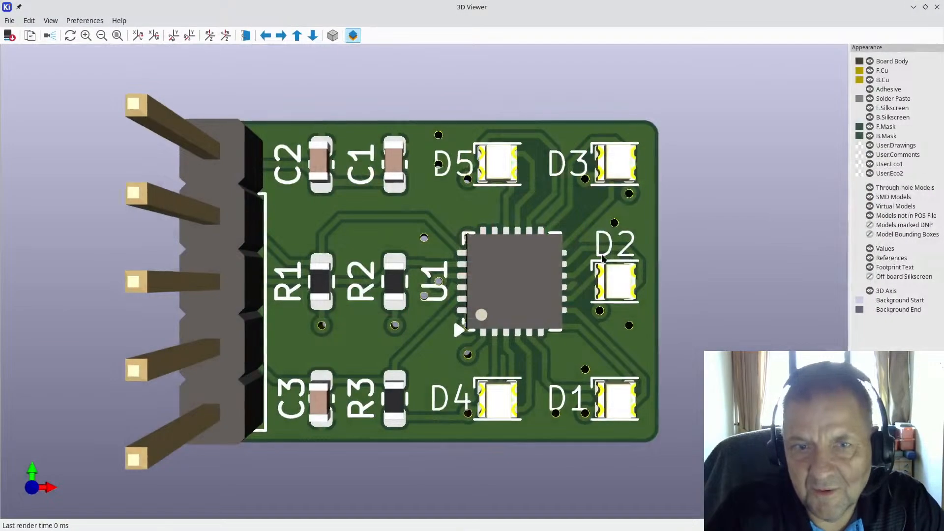
pyautogui.moveTo(608, 226); pyautogui.dragTo(58, 314)
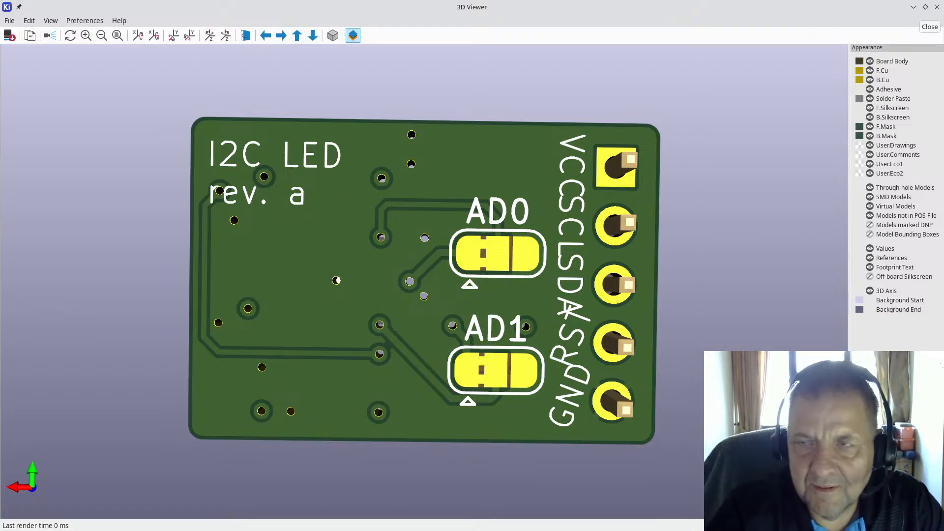
pyautogui.click(938, 7)
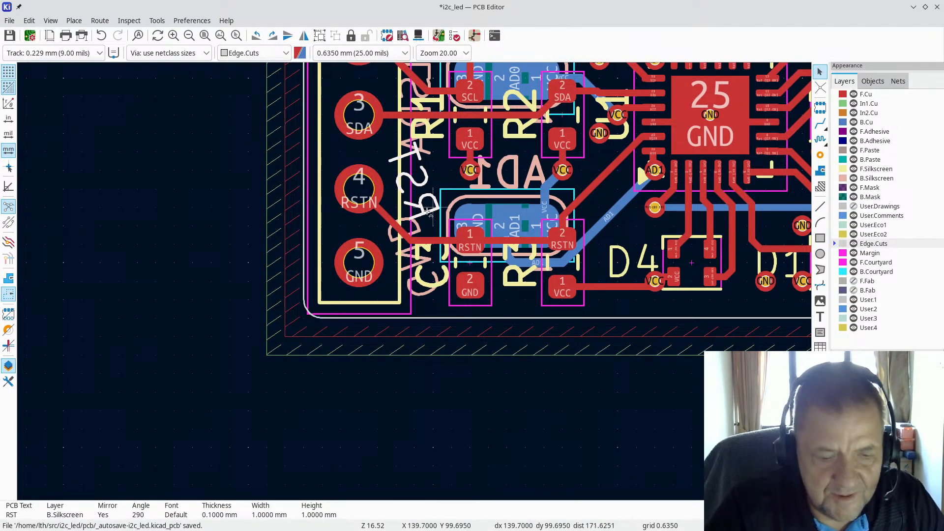
# Undo the move and tilt of the RST label as well as the last two orientation changes of the GND label
pyautogui.hotkey('ctrl', 'z')
pyautogui.hotkey('ctrl', 'z')
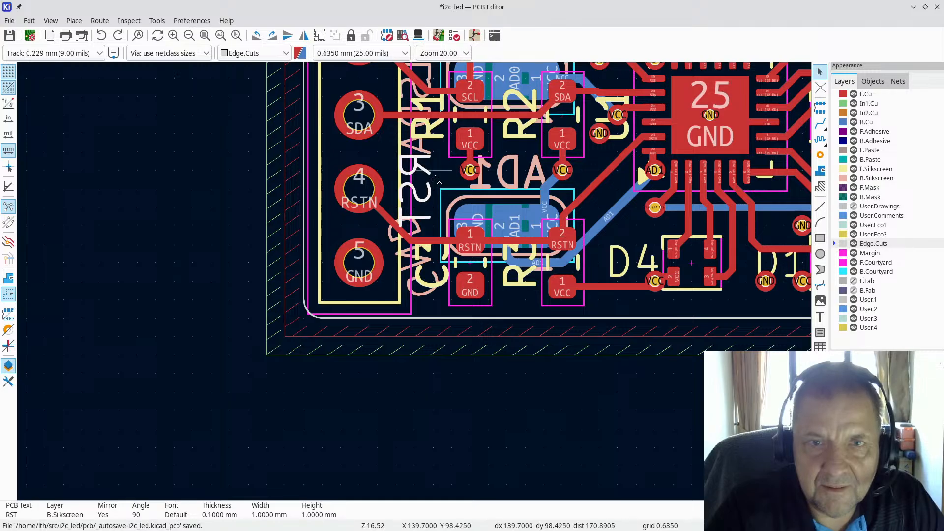
pyautogui.hotkey('ctrl', 'z')
pyautogui.hotkey('ctrl', 'z')
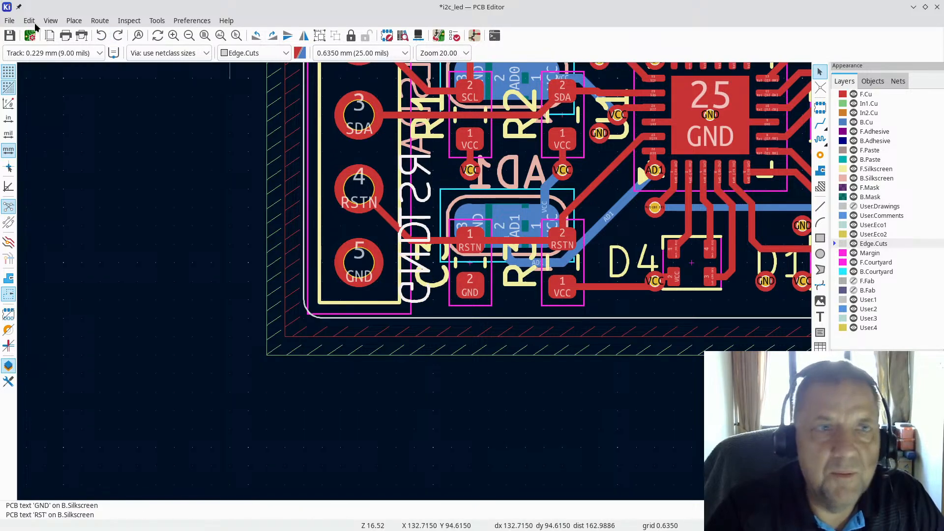
# Check the reading direction of the straight GND label against the other header labels in the 3D Viewer
pyautogui.click(50, 22)
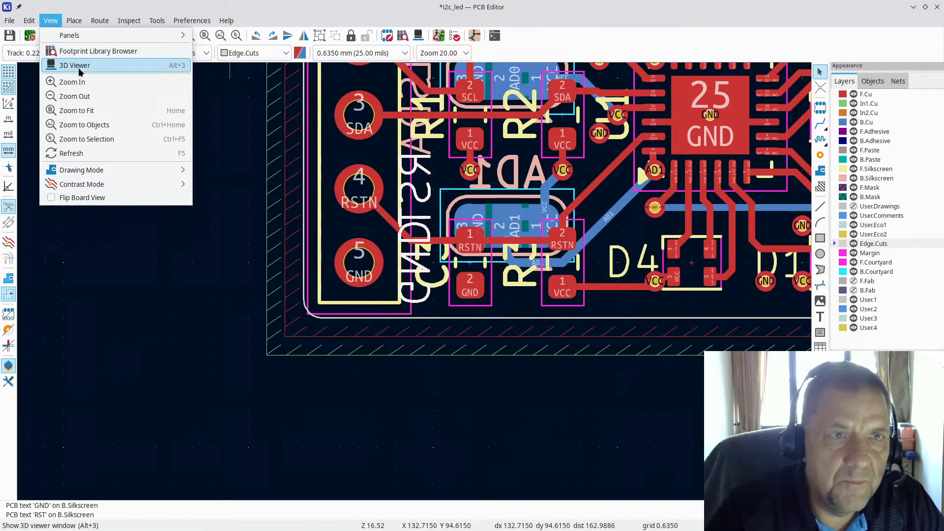
pyautogui.click(80, 71)
pyautogui.moveTo(725, 264); pyautogui.dragTo(149, 276)
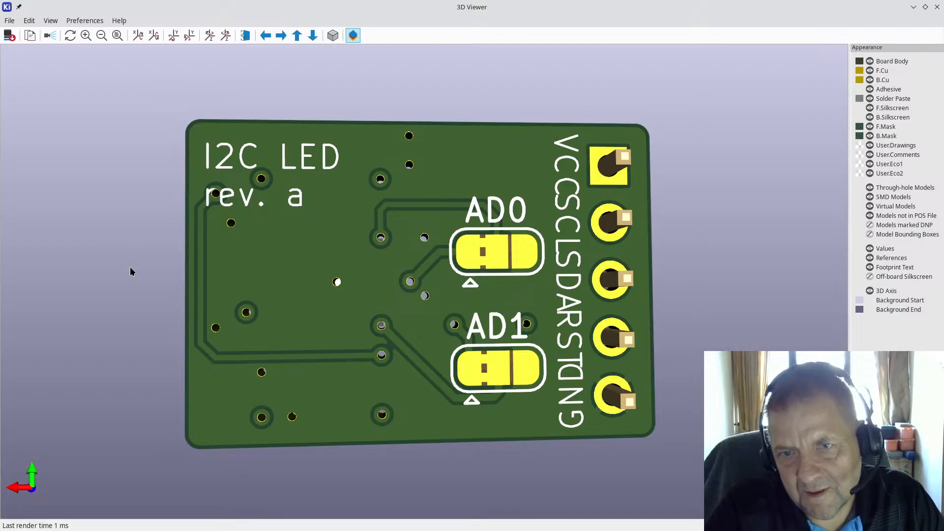
pyautogui.click(938, 8)
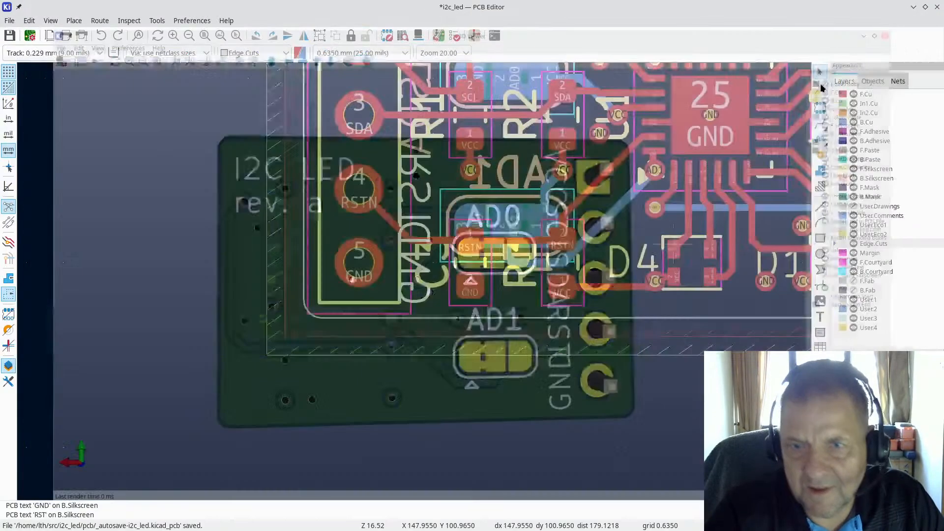
# Rotate the GND label on B.Silkscreen by 180° and move it into line with the other header labels beside pad 5
pyautogui.click(420, 281)
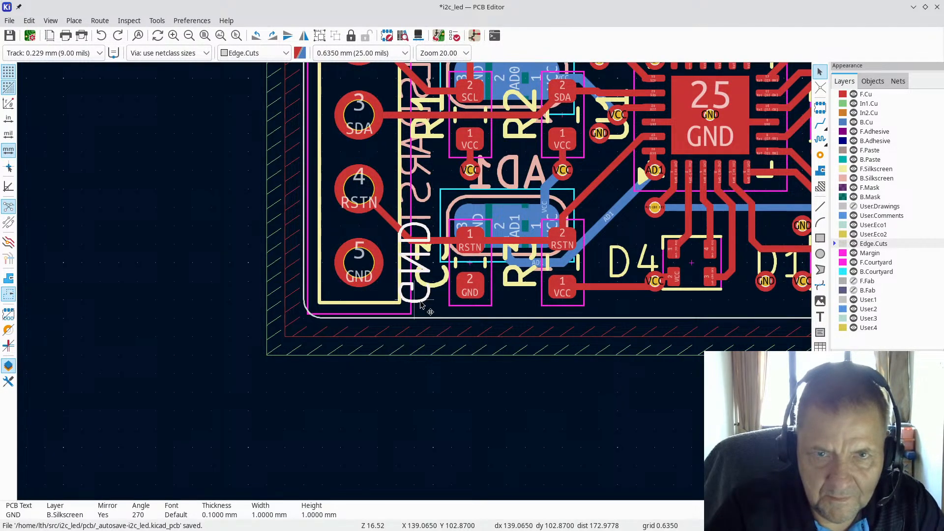
pyautogui.press('r')
pyautogui.press('r')
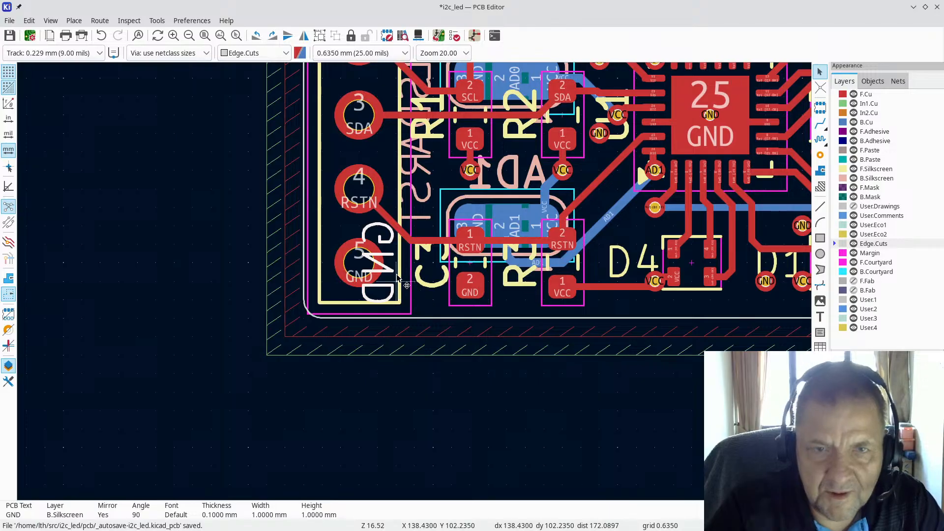
pyautogui.press('m')
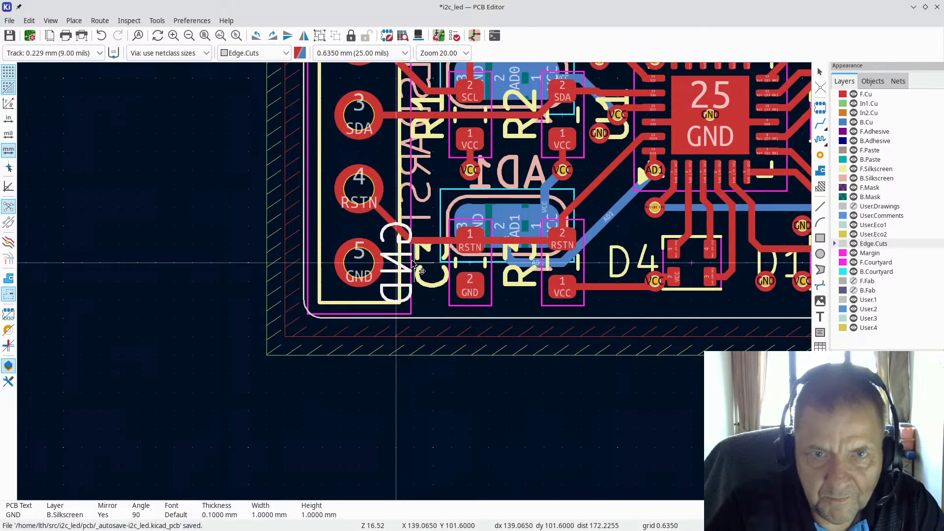
pyautogui.click(427, 261)
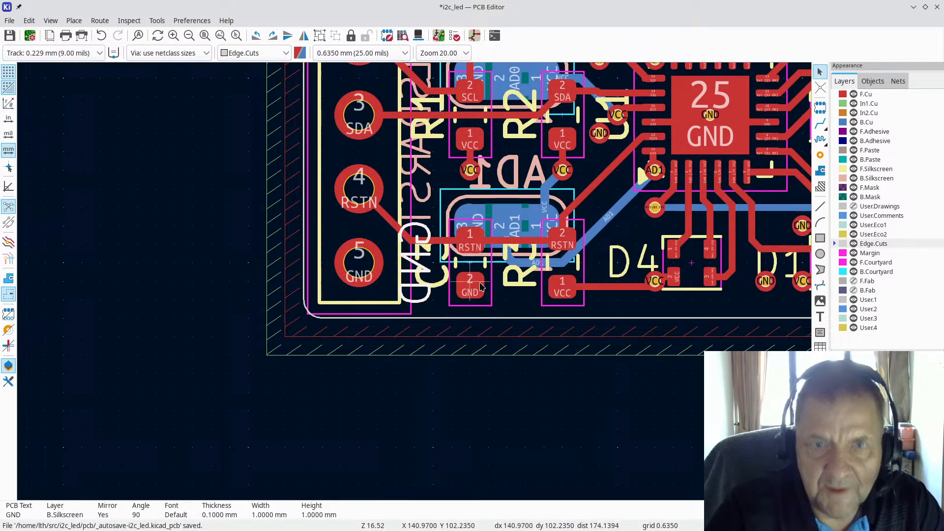
# Check the rotated GND label's alignment with the other header labels on the board's back side in the 3D Viewer
pyautogui.click(49, 20)
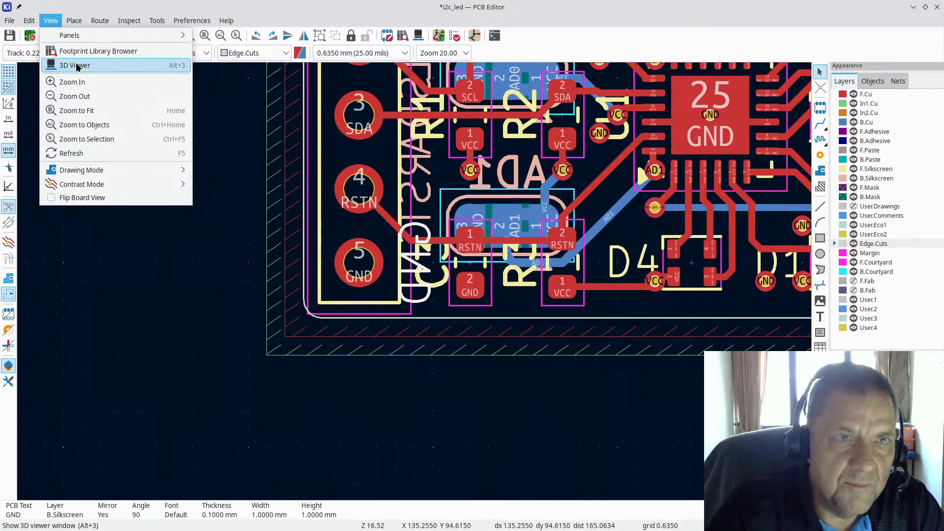
pyautogui.click(54, 65)
pyautogui.hotkey('shift', 'z')
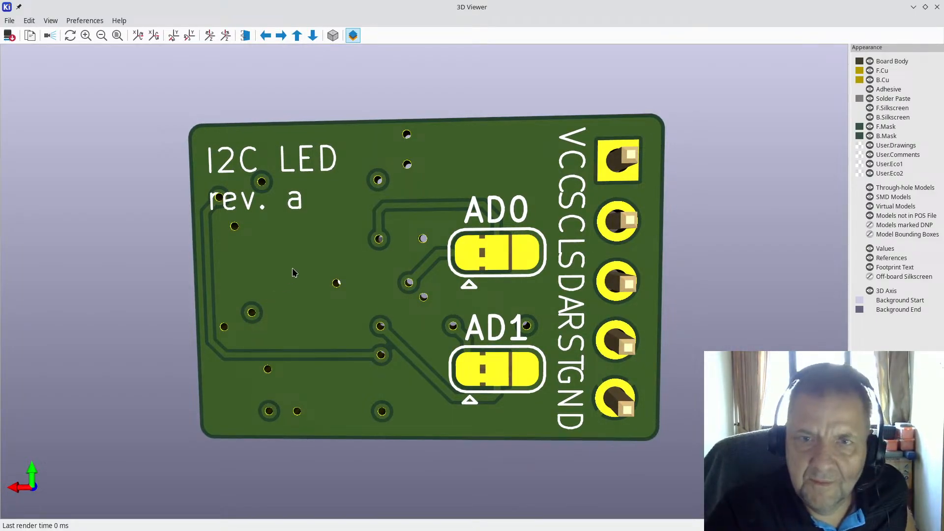
pyautogui.click(938, 7)
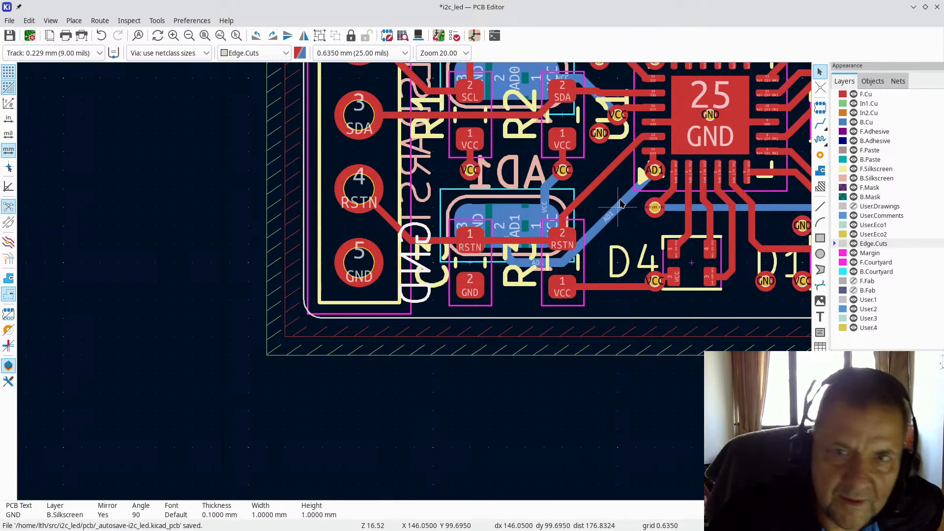
# Inspect the whole board in the 3D Viewer, including the header labels, AD0 and AD1 jumpers, and title text on the back
pyautogui.scroll(-3, 638, 193)
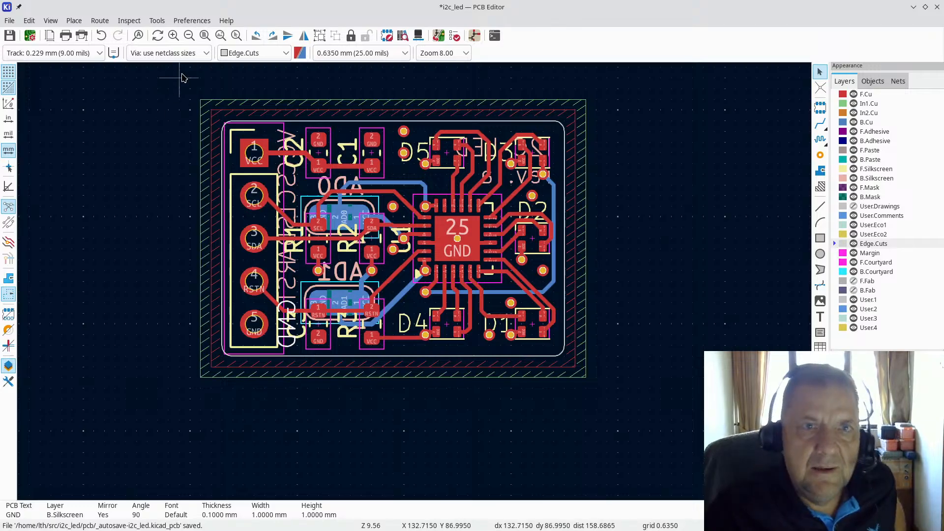
pyautogui.click(50, 21)
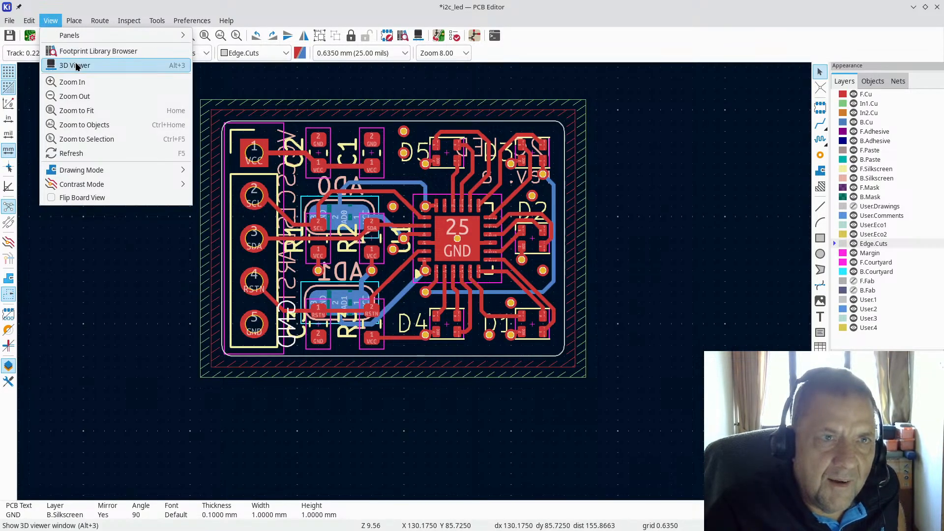
pyautogui.click(54, 63)
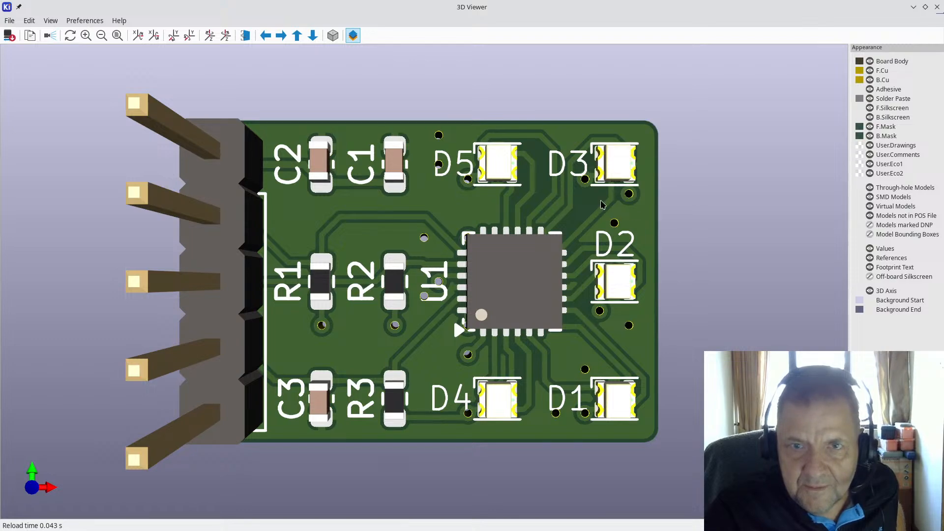
pyautogui.hotkey('shift', 'z')
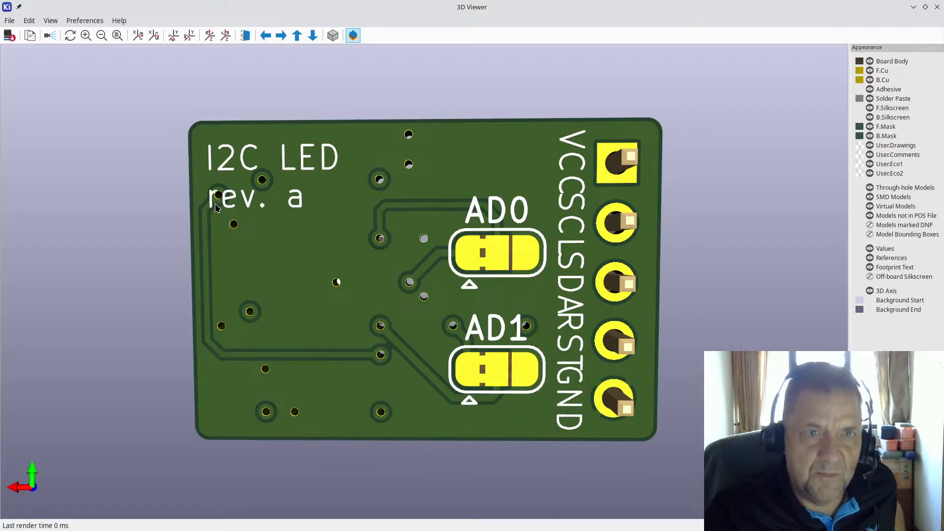
pyautogui.scroll(3, 215, 207)
pyautogui.moveTo(252, 233); pyautogui.dragTo(313, 231)
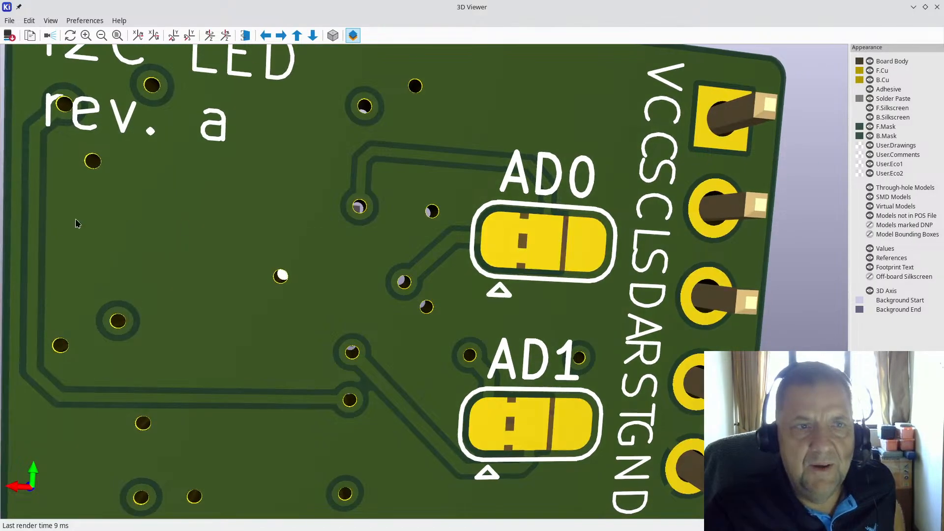
pyautogui.moveTo(77, 221); pyautogui.dragTo(28, 152)
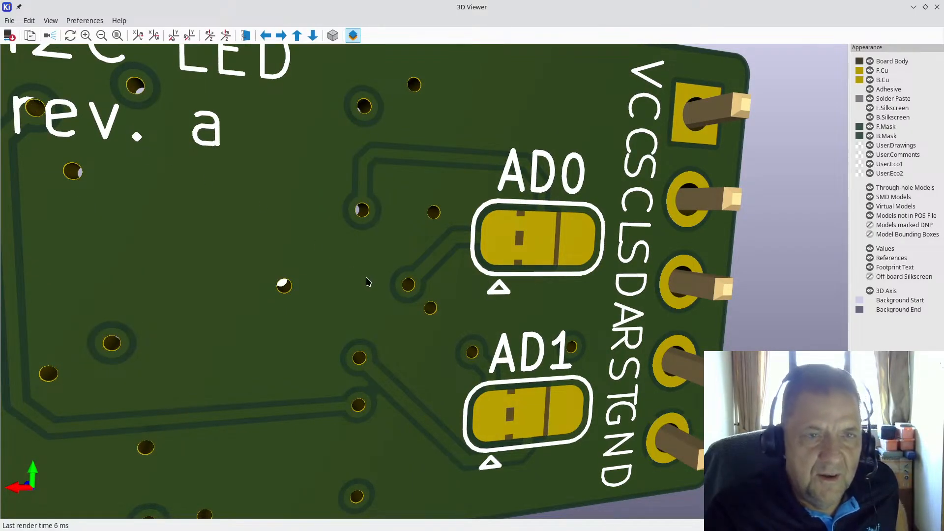
pyautogui.moveTo(367, 278); pyautogui.dragTo(284, 275)
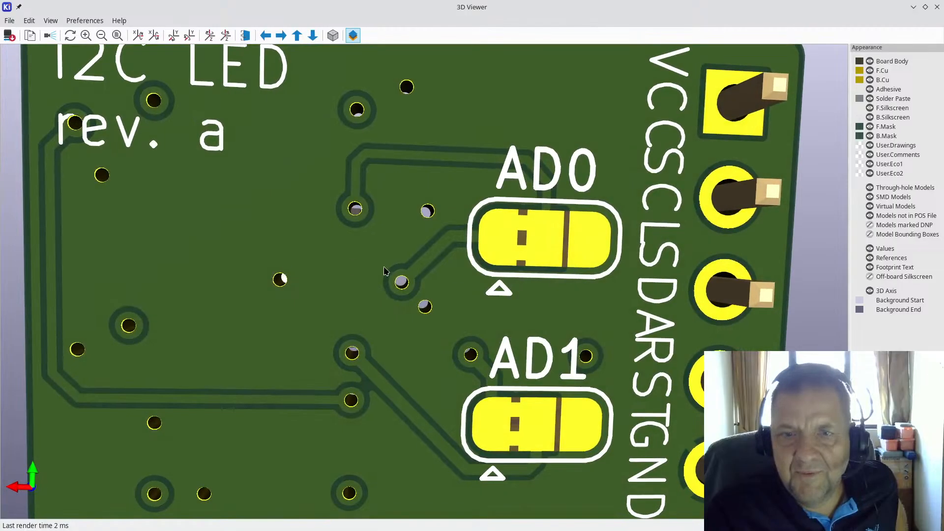
pyautogui.scroll(-5, 384, 269)
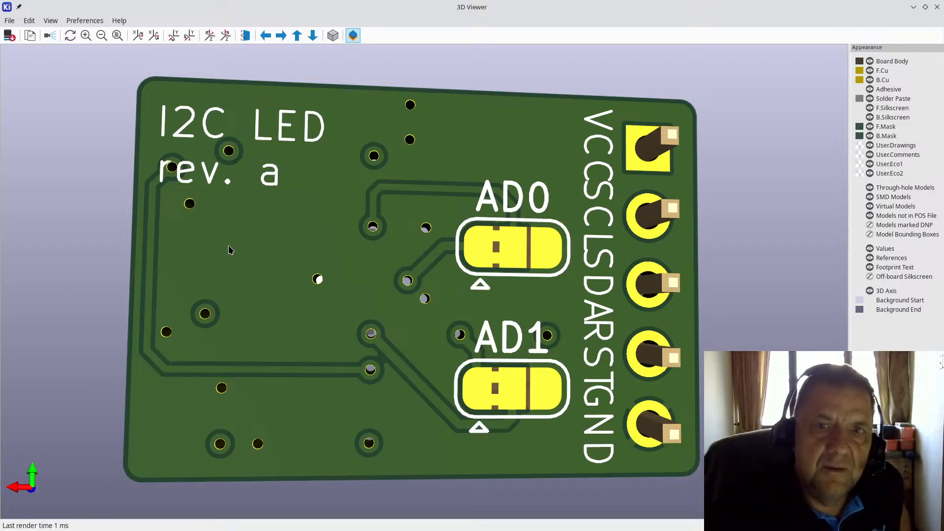
# Inspect the board's front side in the 3D Viewer, including U1, the LEDs, resistors and capacitors, and close the viewer
pyautogui.moveTo(168, 266); pyautogui.dragTo(565, 253)
pyautogui.moveTo(454, 328); pyautogui.dragTo(328, 256)
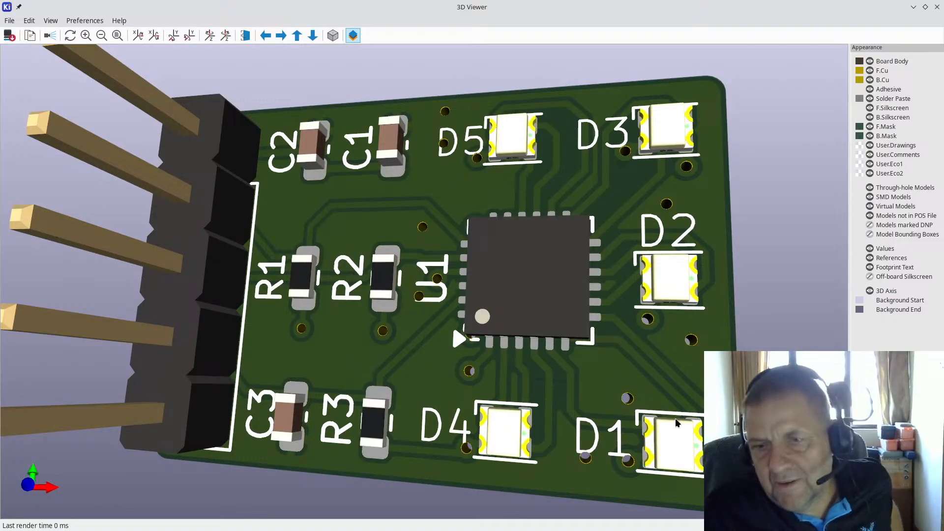
pyautogui.scroll(3, 676, 422)
pyautogui.moveTo(568, 279); pyautogui.dragTo(589, 317)
pyautogui.moveTo(428, 370); pyautogui.dragTo(439, 397)
pyautogui.scroll(-3, 440, 396)
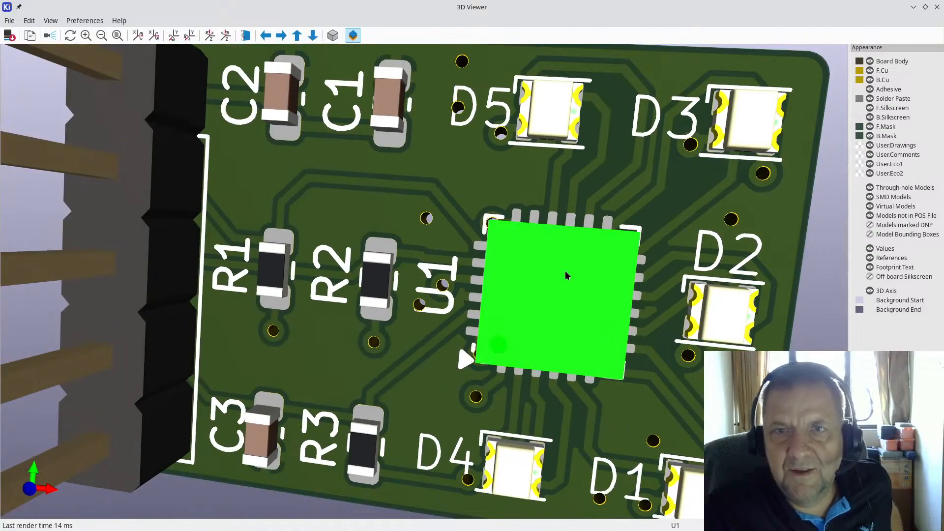
pyautogui.moveTo(726, 217); pyautogui.dragTo(757, 199)
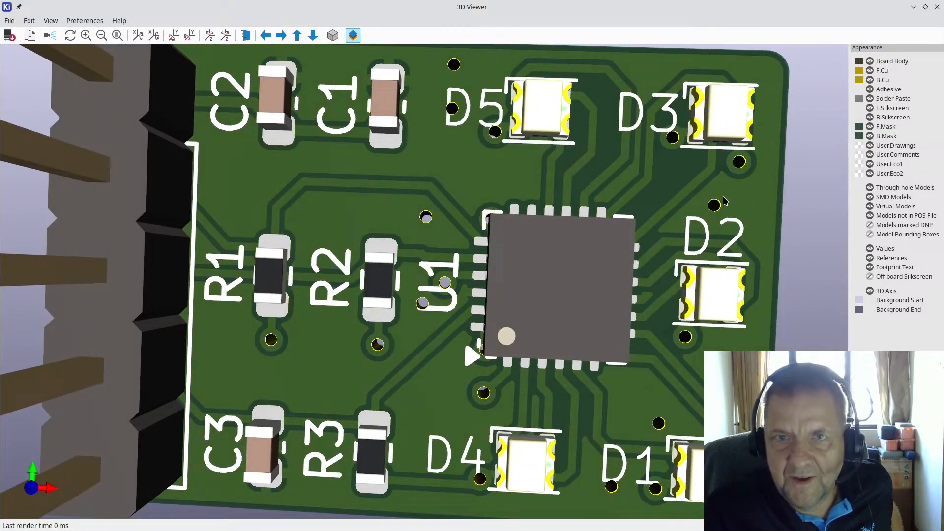
pyautogui.scroll(2, 570, 131)
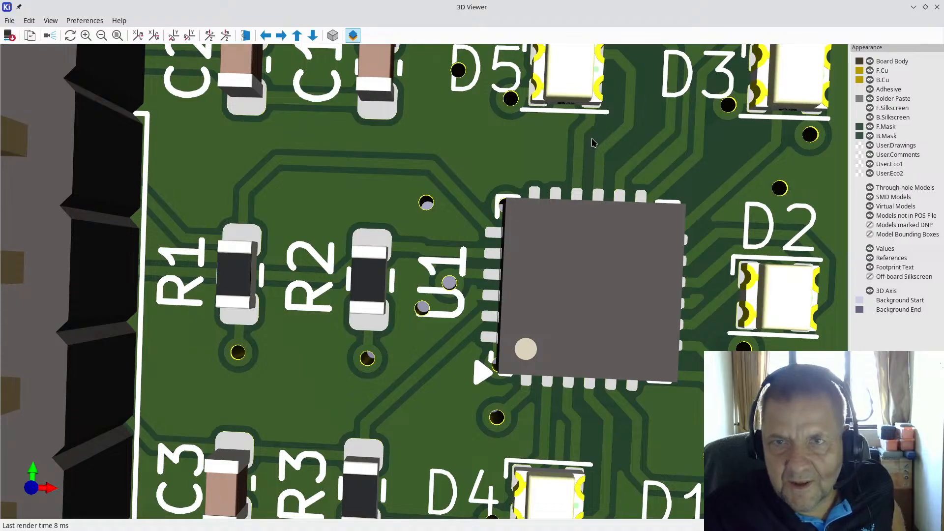
pyautogui.scroll(-1, 592, 142)
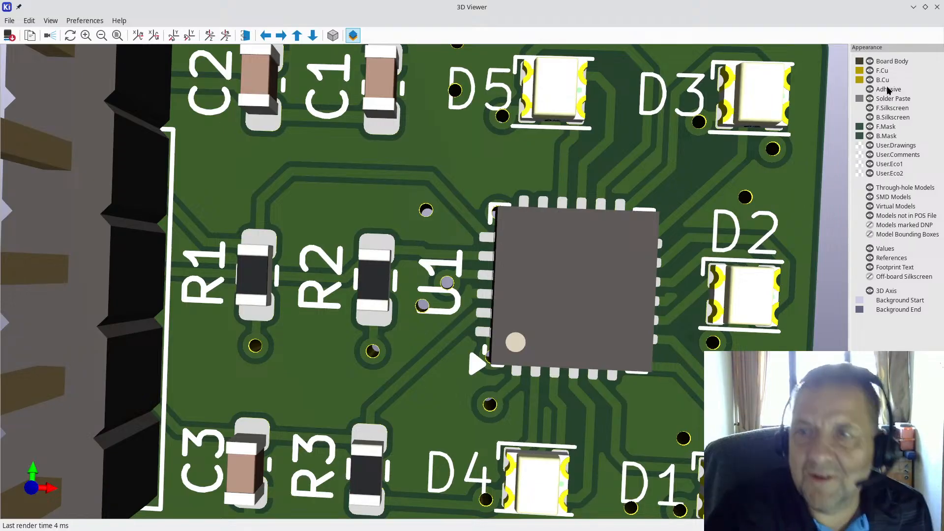
pyautogui.click(937, 10)
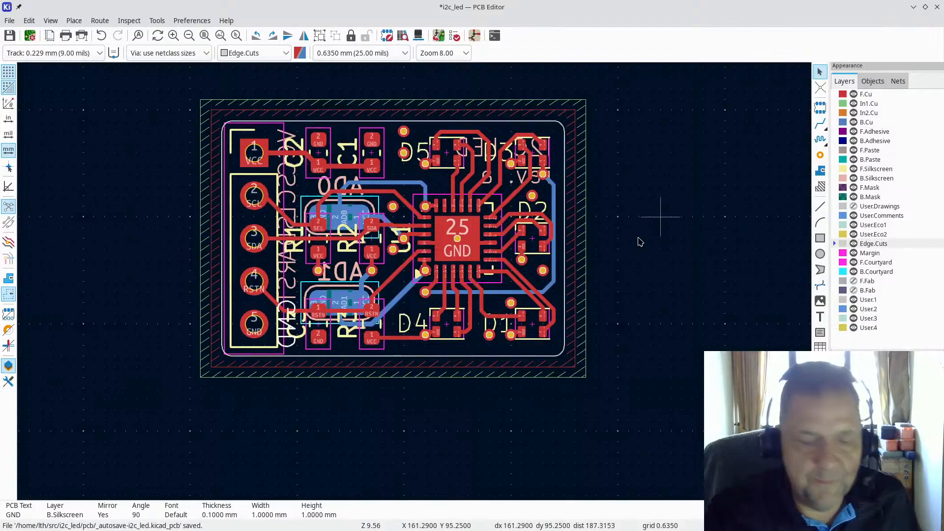
# Switch to the Brave browser and open the AW9523B English Datasheet from the I2C RGB LED Board wiki page
pyautogui.hotkey('alt', 'Tab')
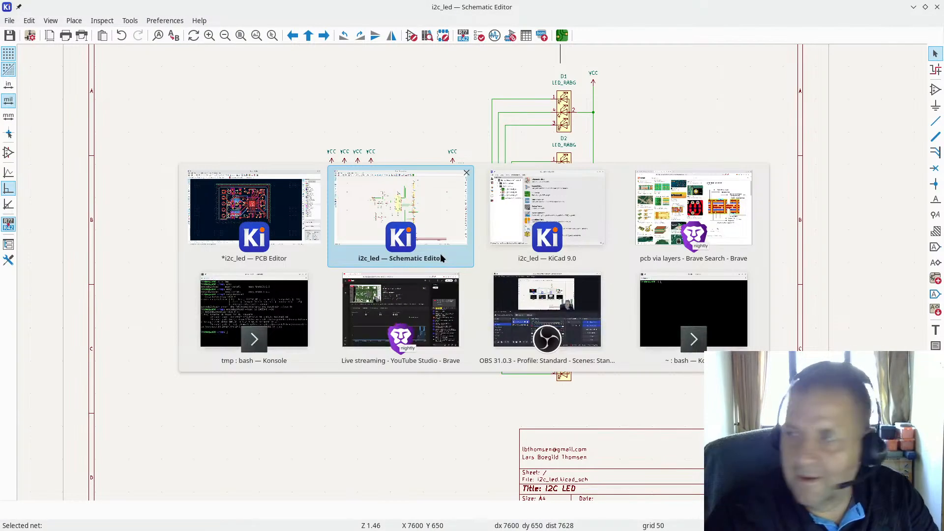
pyautogui.hotkey('alt', 'Tab')
pyautogui.hotkey('alt', 'Tab')
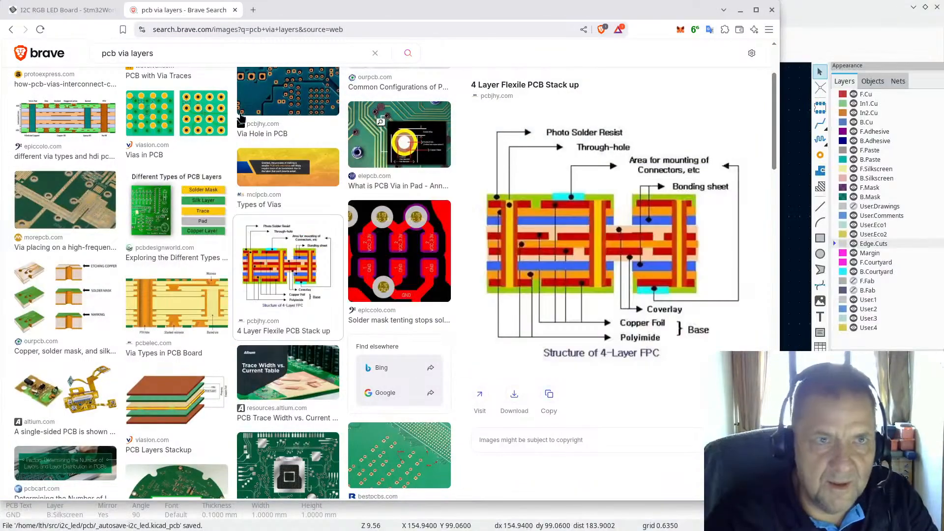
pyautogui.click(58, 9)
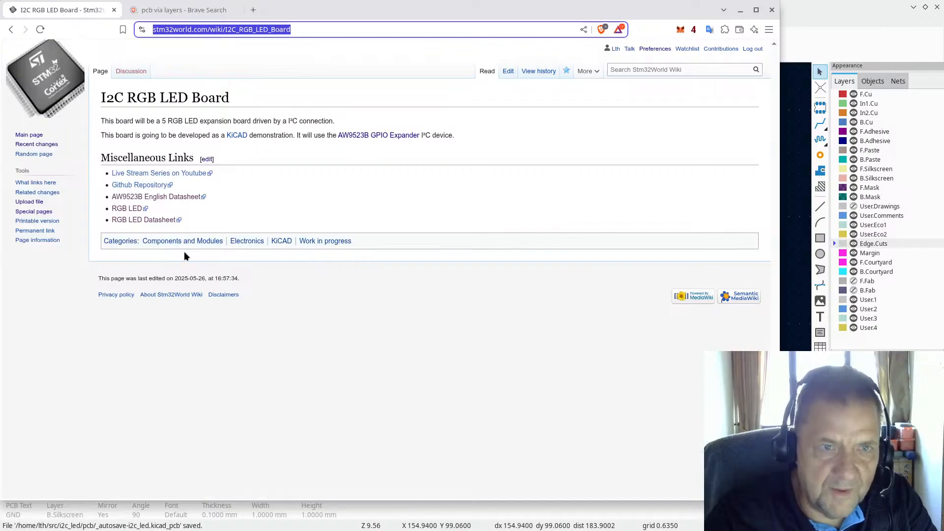
pyautogui.click(143, 197)
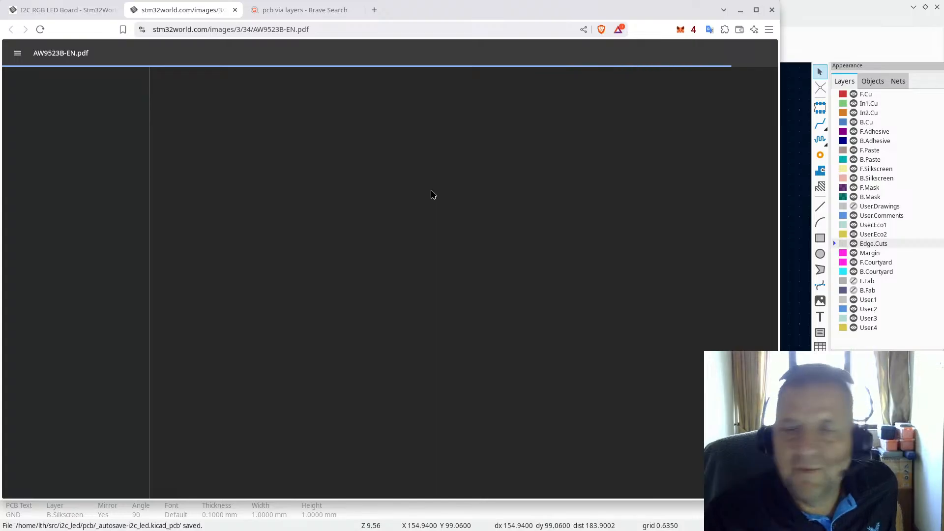
# Look through the AW9523B datasheet for the package description, land pattern and reflow profile, and close it
pyautogui.scroll(-20, 430, 190)
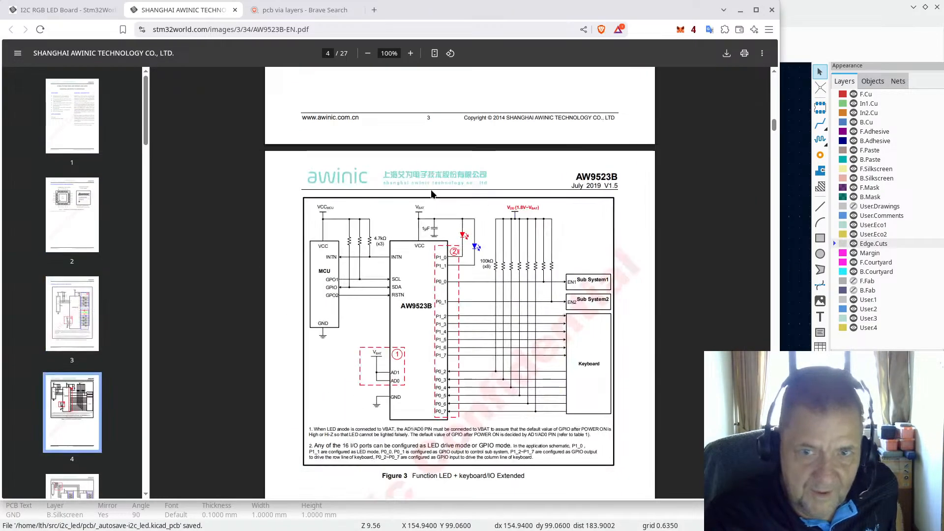
pyautogui.scroll(-20, 431, 190)
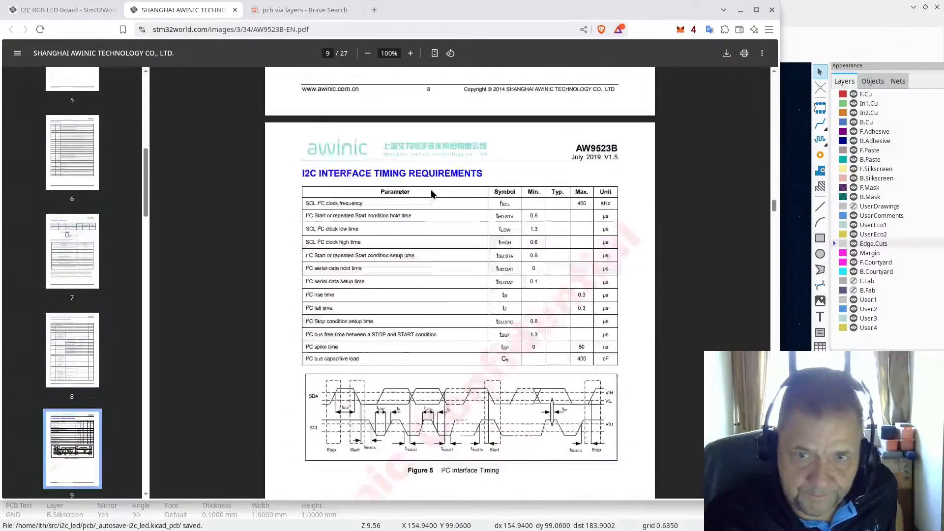
pyautogui.scroll(-20, 432, 194)
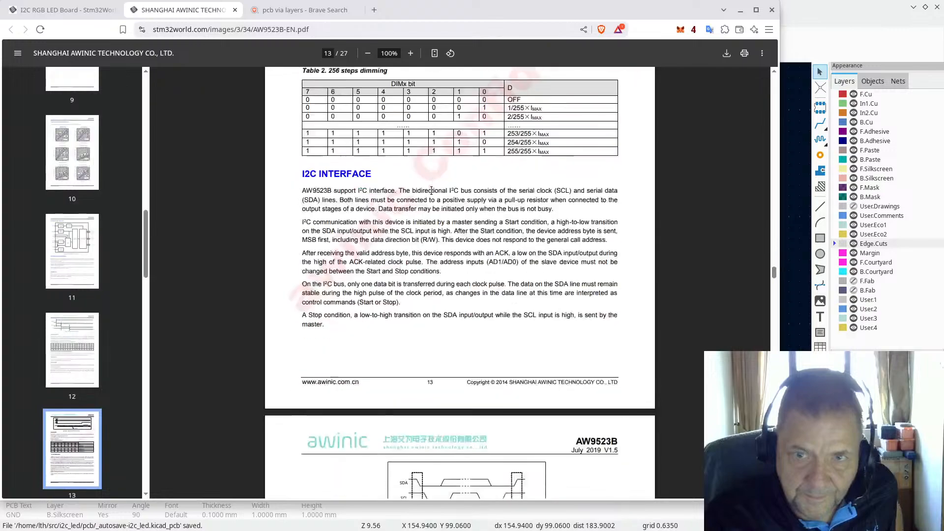
pyautogui.scroll(-20, 431, 189)
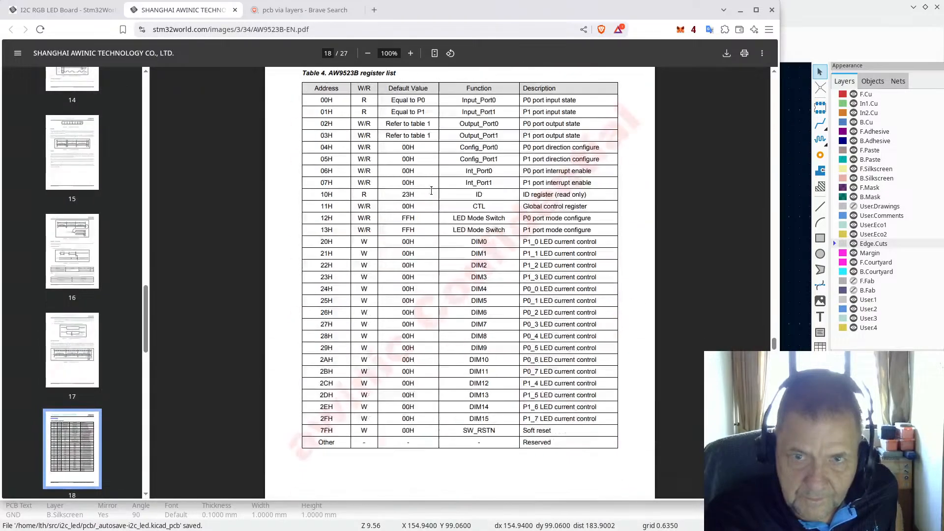
pyautogui.scroll(-20, 431, 190)
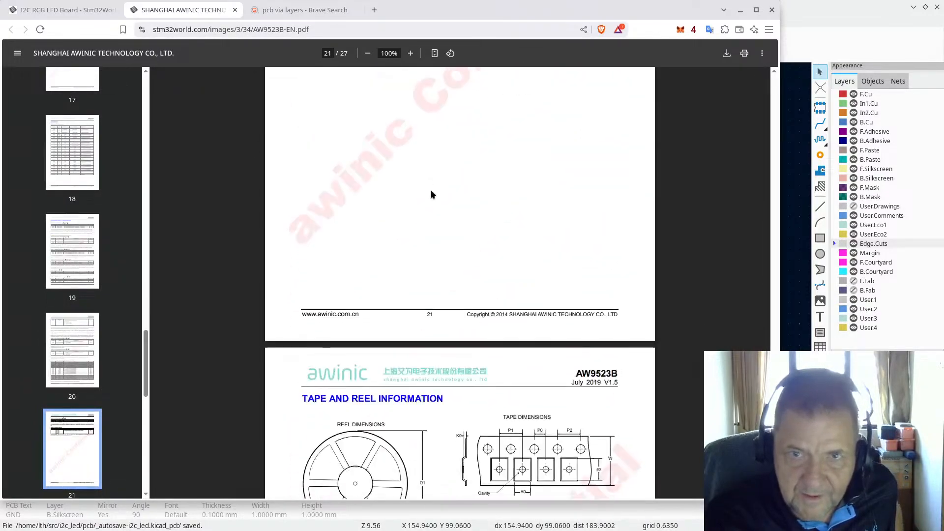
pyautogui.scroll(-11, 431, 191)
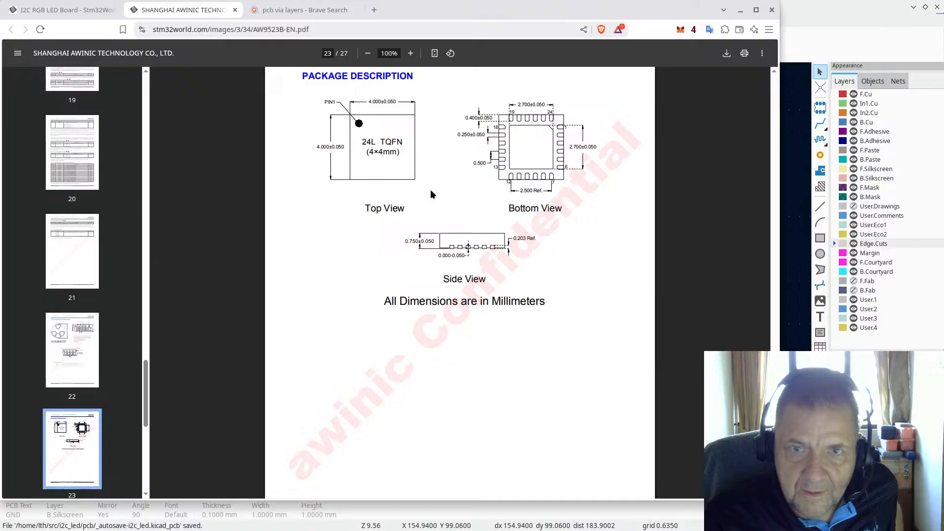
pyautogui.scroll(-4, 431, 192)
pyautogui.scroll(-13, 430, 190)
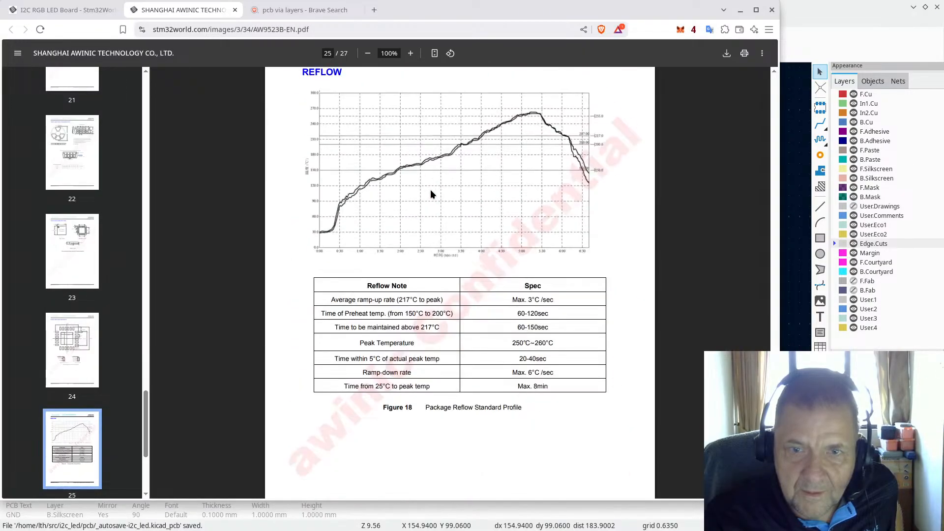
pyautogui.scroll(10, 430, 190)
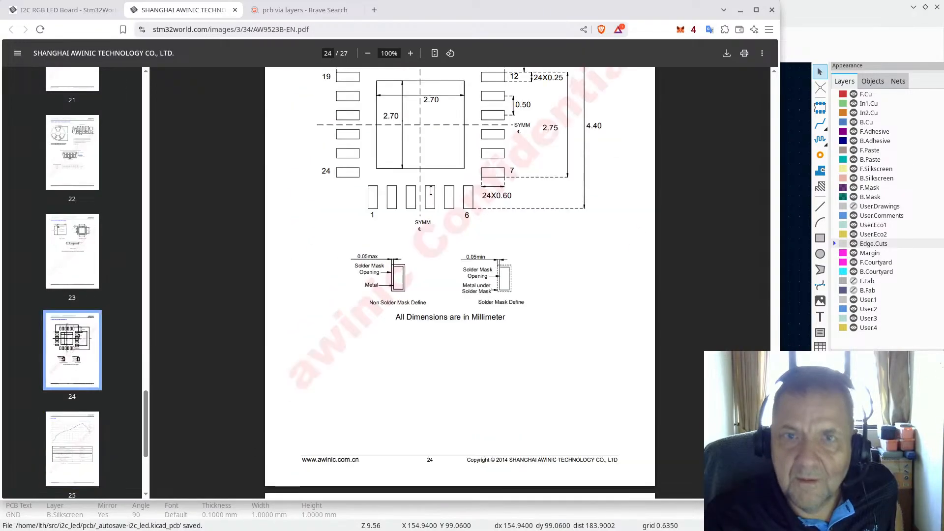
pyautogui.click(235, 10)
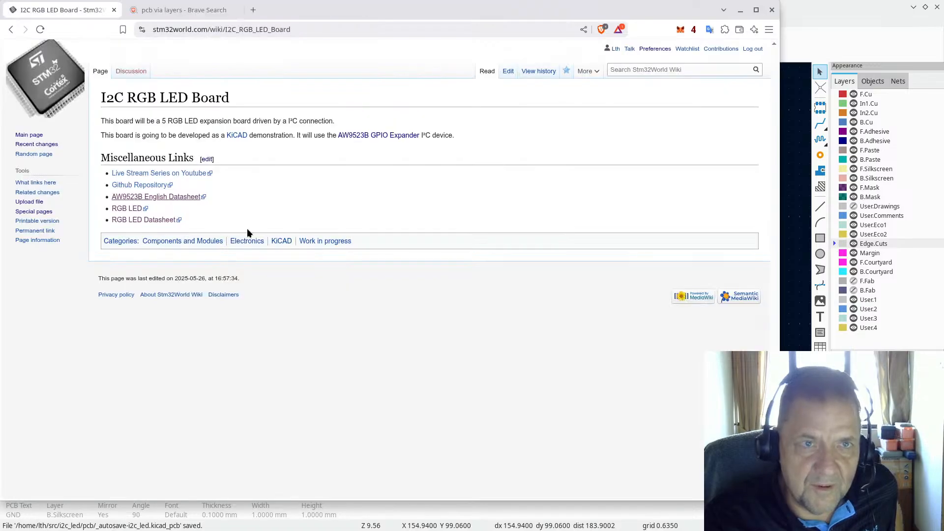
# Open the RGB LED Datasheet from the wiki page, fit it to the page width, and look through its soldering guidelines, precautions and packaging drawings
pyautogui.click(130, 220)
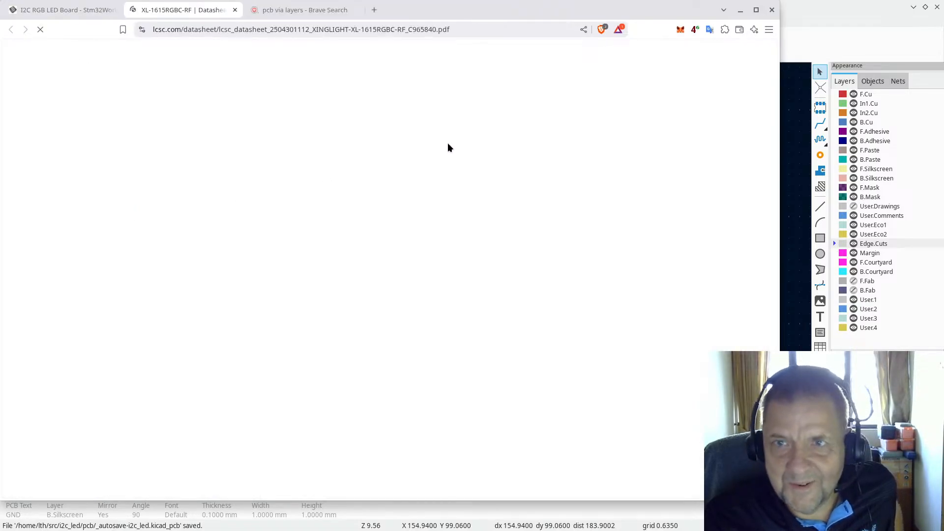
pyautogui.scroll(-3, 447, 147)
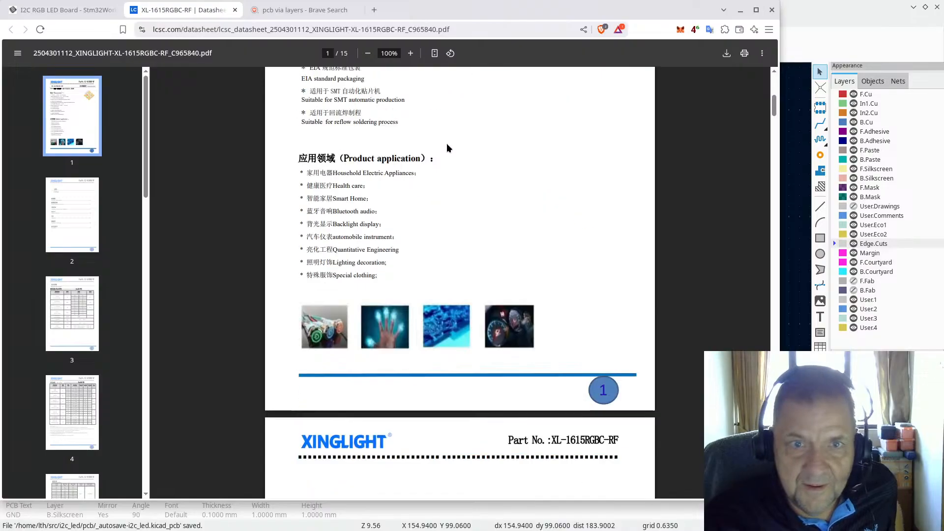
pyautogui.scroll(-20, 448, 147)
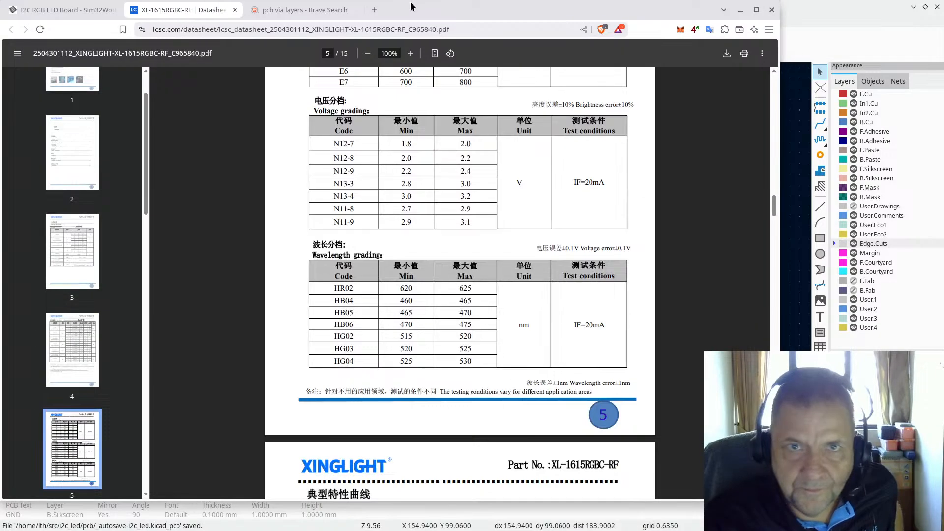
pyautogui.click(436, 54)
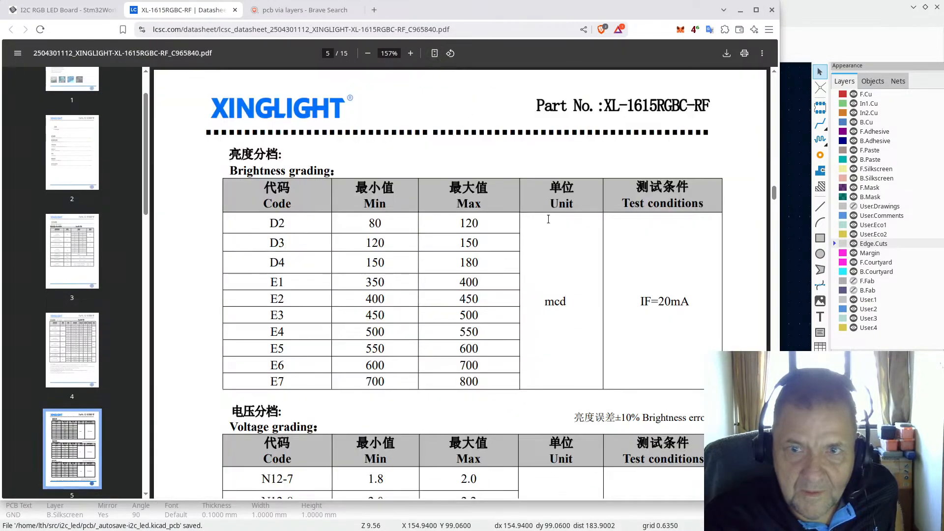
pyautogui.scroll(-20, 549, 220)
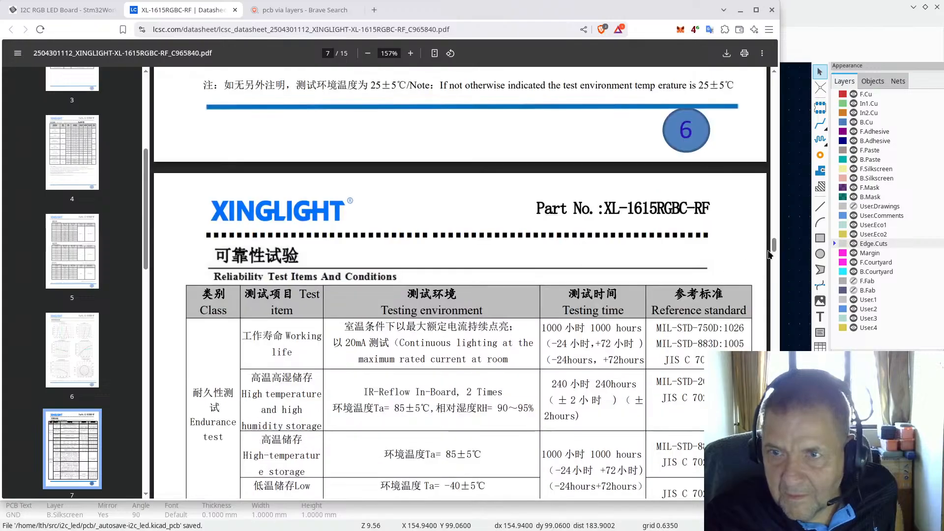
pyautogui.moveTo(776, 247); pyautogui.dragTo(777, 473)
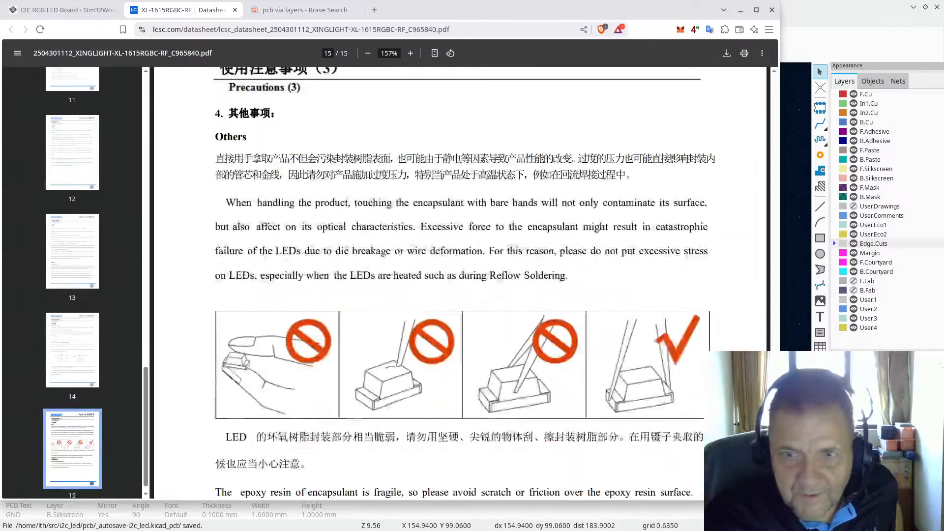
pyautogui.scroll(15, 626, 338)
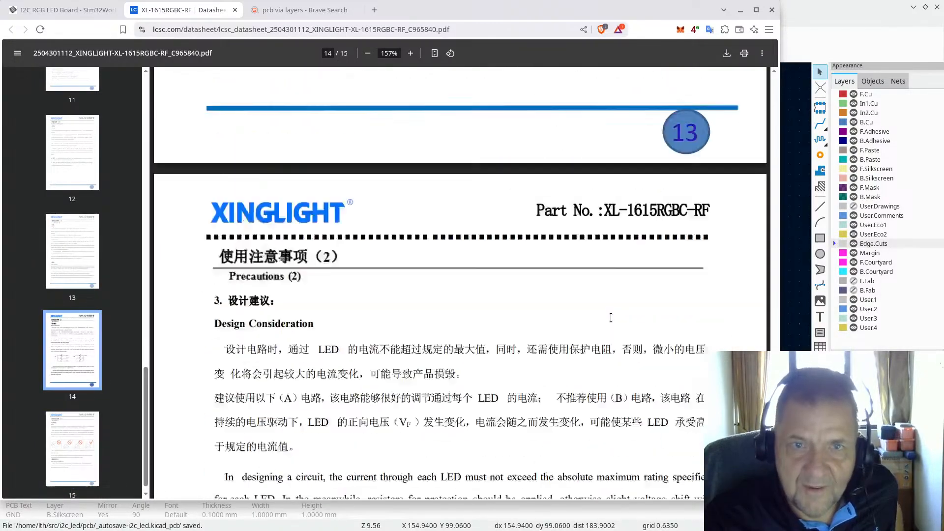
pyautogui.scroll(-9, 610, 318)
pyautogui.scroll(20, 612, 315)
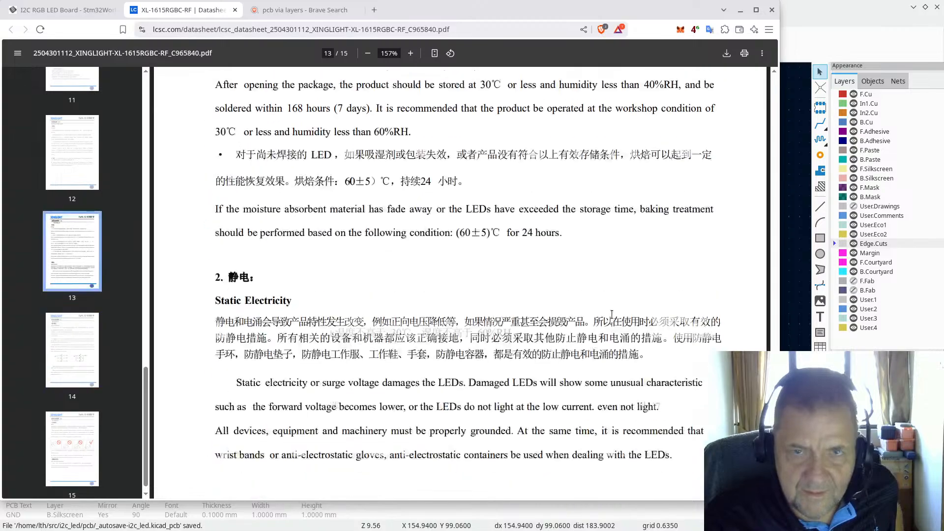
pyautogui.scroll(20, 612, 315)
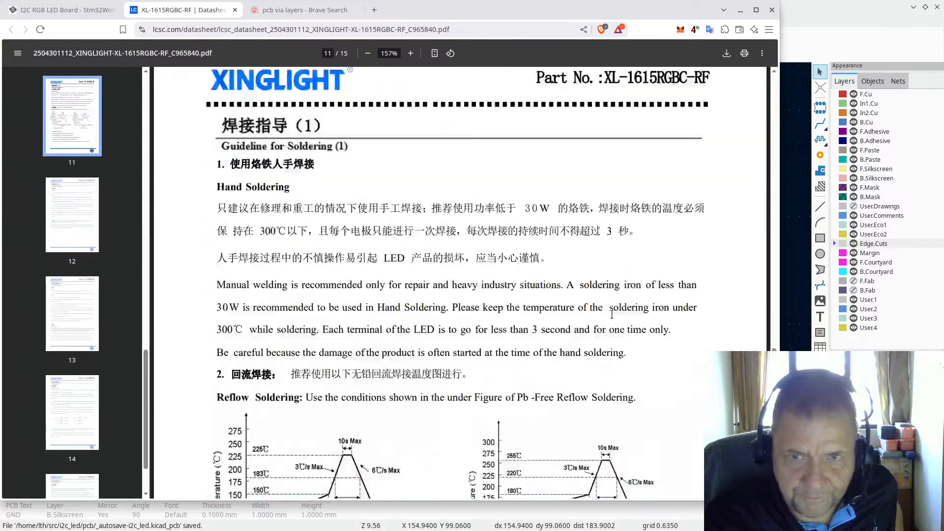
pyautogui.scroll(10, 612, 315)
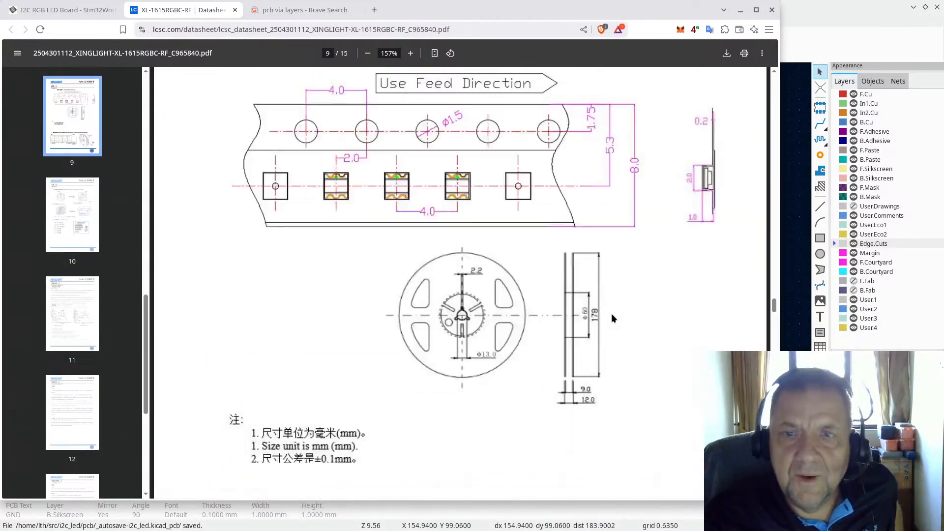
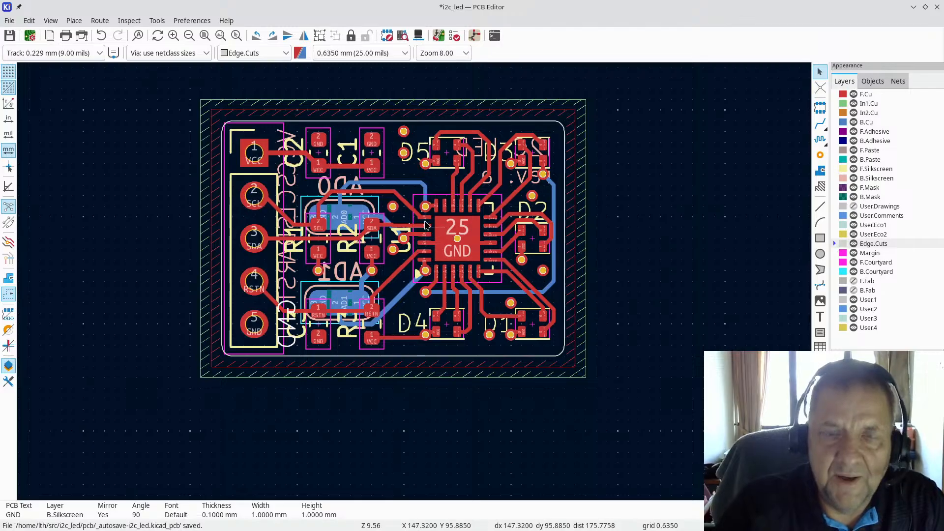
# Examine the routed board in the PCB Editor, focusing on LED D4's four pads and their connected traces
pyautogui.scroll(3, 426, 225)
pyautogui.scroll(-1, 399, 343)
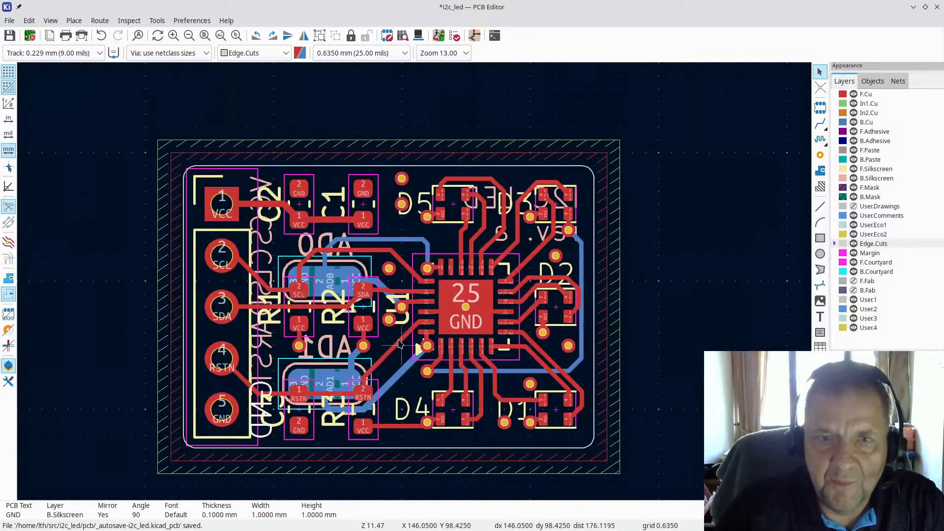
pyautogui.scroll(2, 399, 344)
pyautogui.scroll(-1, 400, 341)
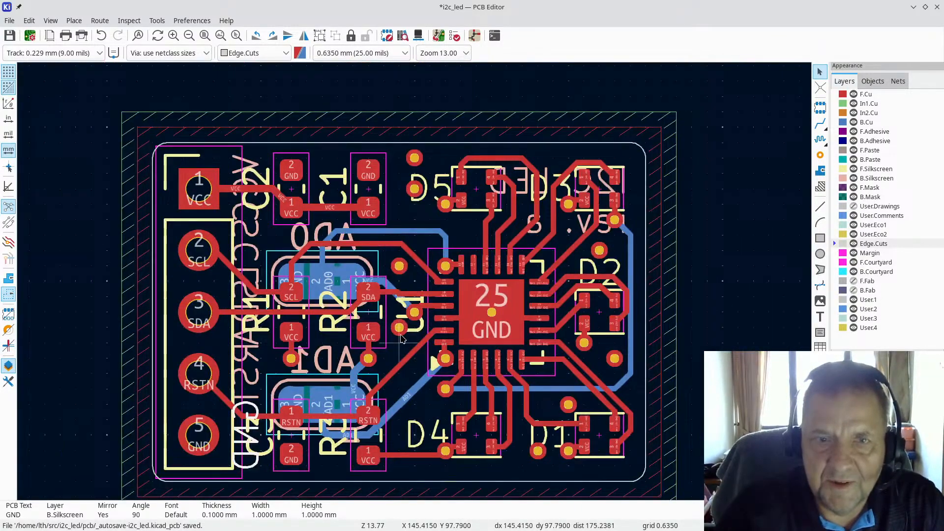
pyautogui.scroll(1, 401, 339)
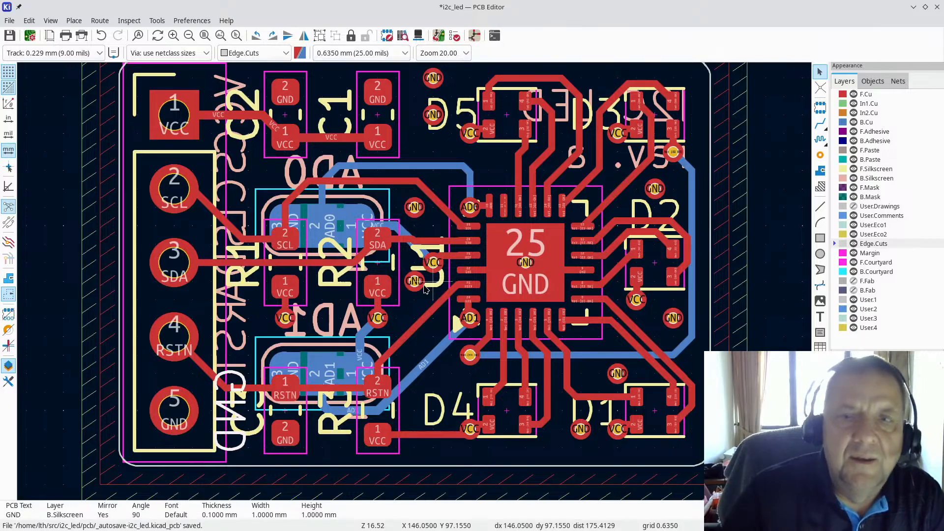
pyautogui.scroll(4, 501, 396)
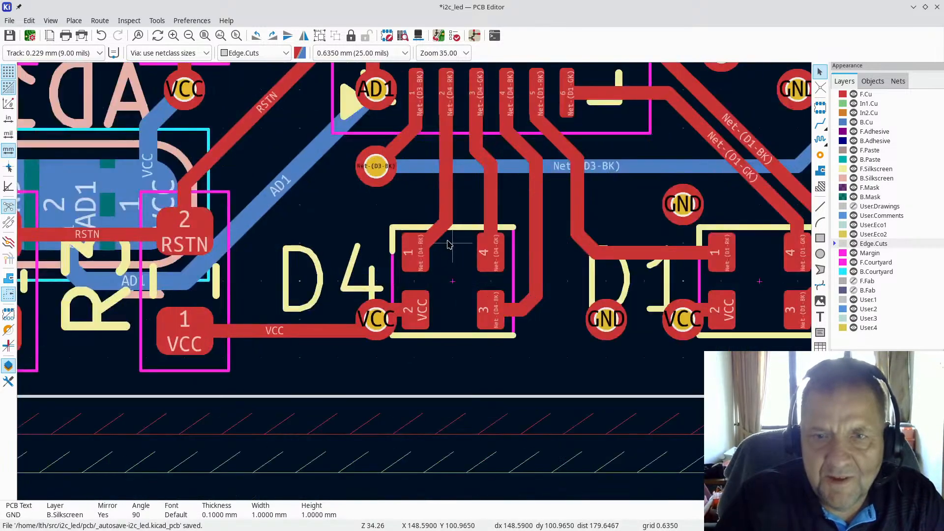
pyautogui.scroll(3, 448, 245)
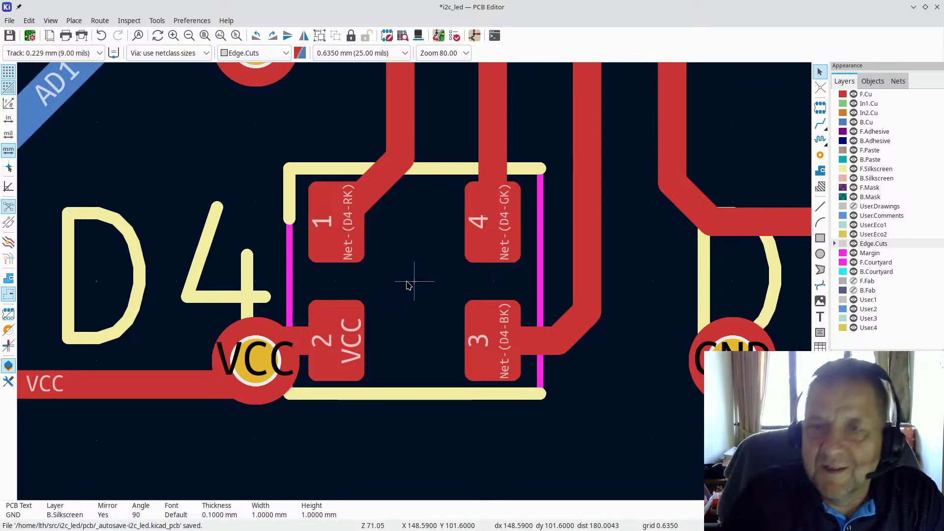
# Check the full board layout, switch to the Brave browser, and return to the I2C RGB LED Board wiki page
pyautogui.scroll(-6, 407, 284)
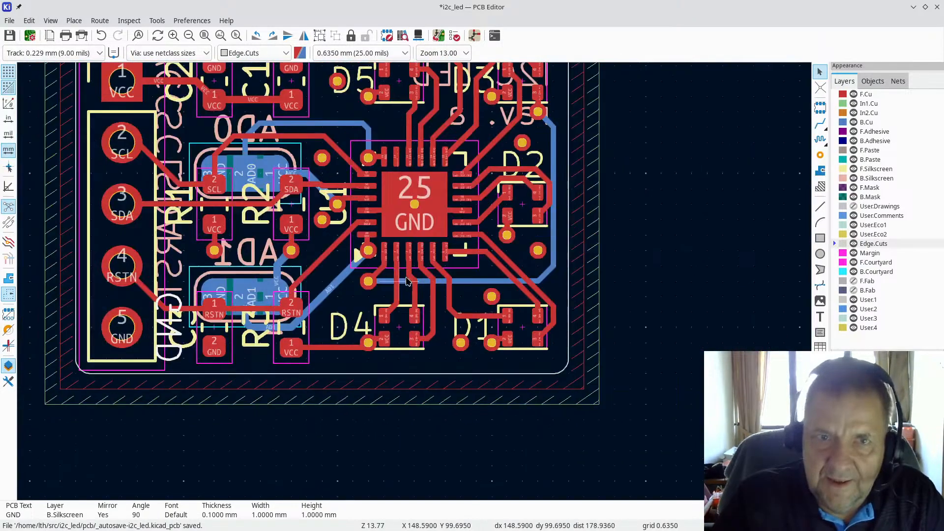
pyautogui.scroll(-1, 407, 281)
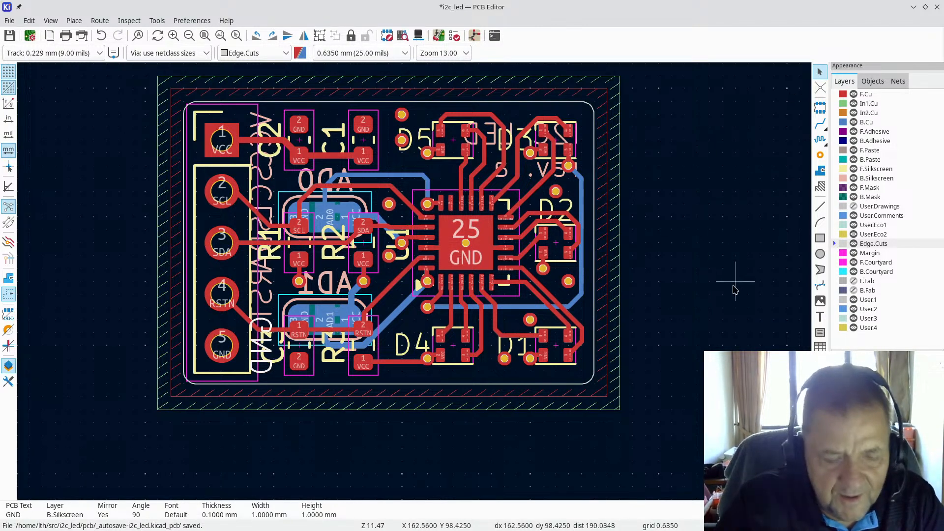
pyautogui.hotkey('alt', 'Tab')
pyautogui.hotkey('alt', 'Tab')
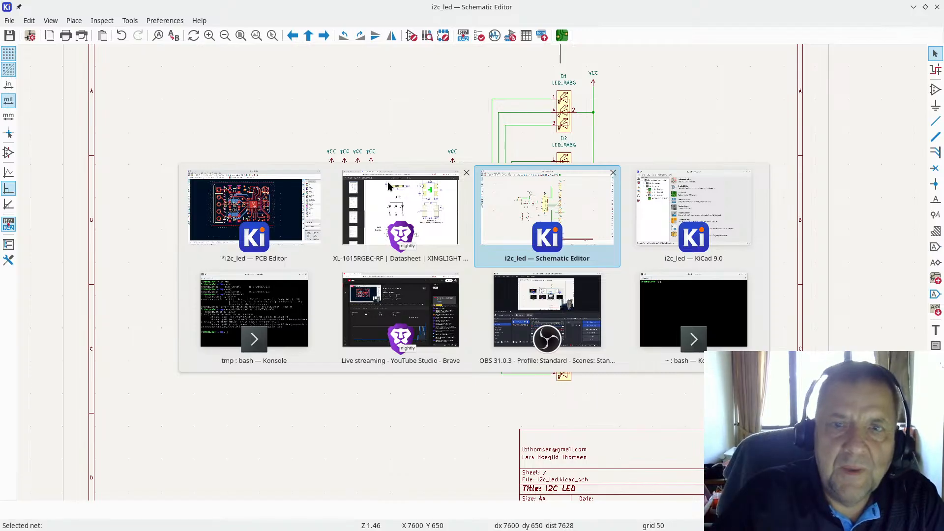
pyautogui.hotkey('alt', 'shift', 'Tab')
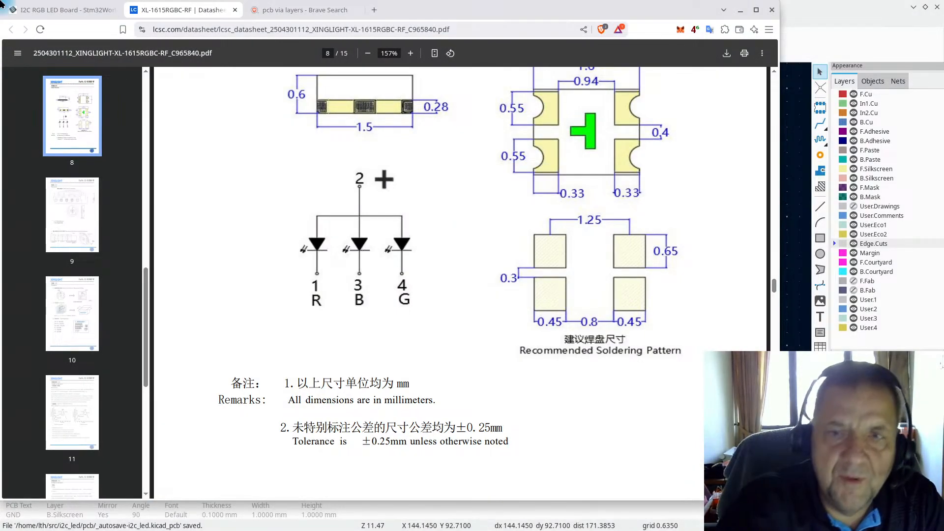
pyautogui.moveTo(1, 1)
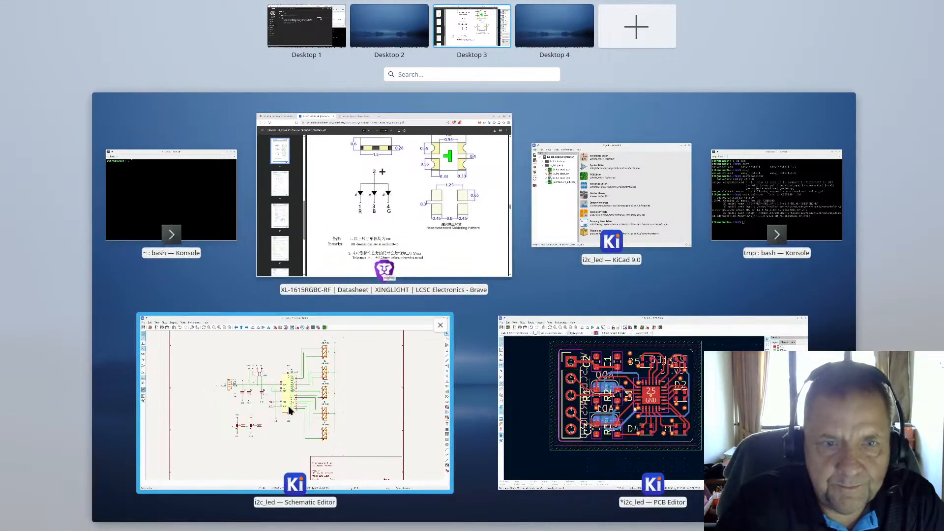
pyautogui.click(375, 211)
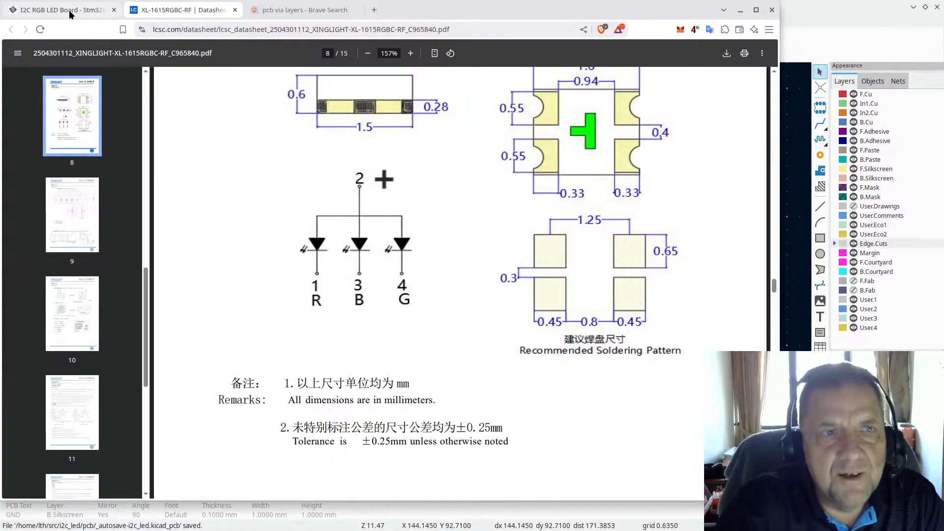
pyautogui.click(70, 14)
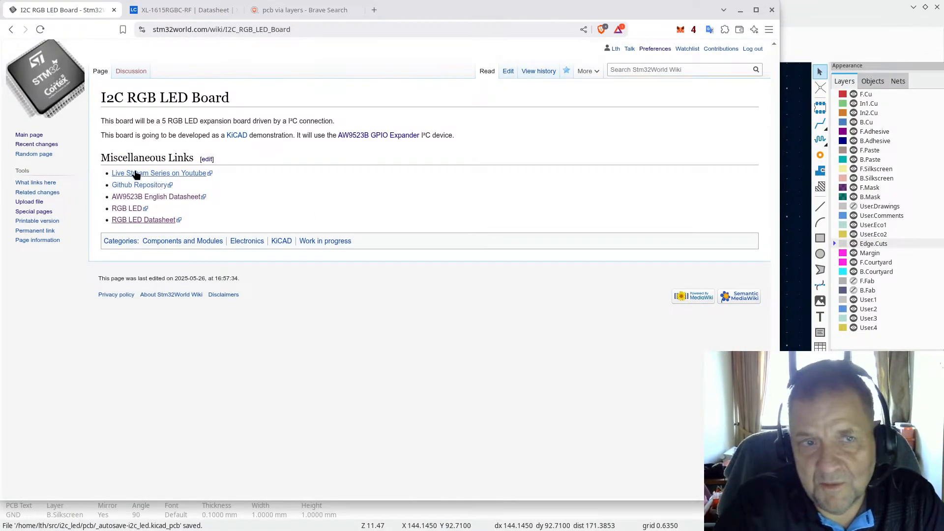
# Go to the wiki's main page and open the Green Pill article from the STM32 Projects section
pyautogui.click(29, 139)
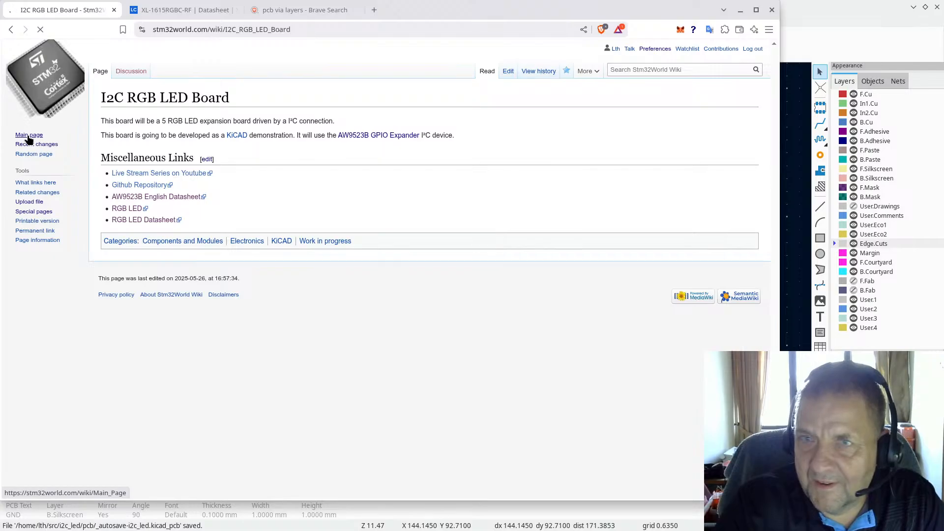
pyautogui.scroll(-2, 468, 197)
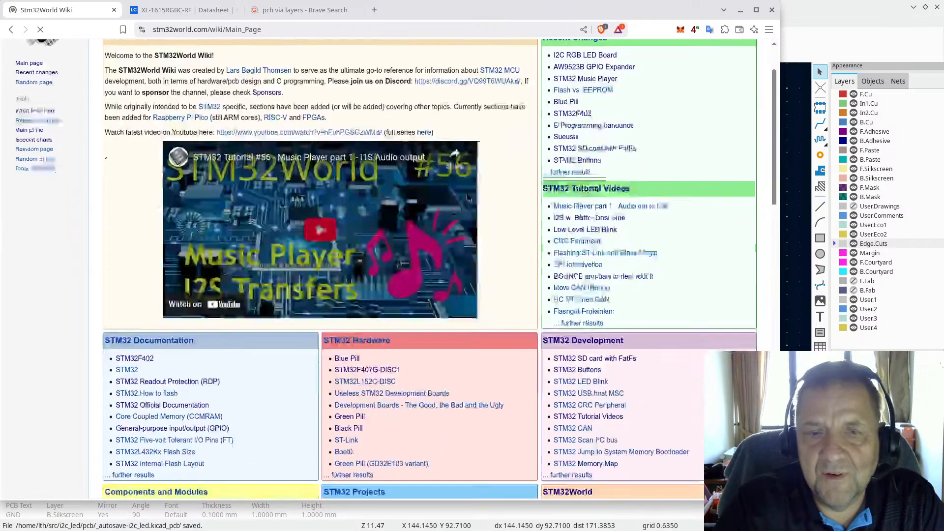
pyautogui.scroll(-5, 492, 179)
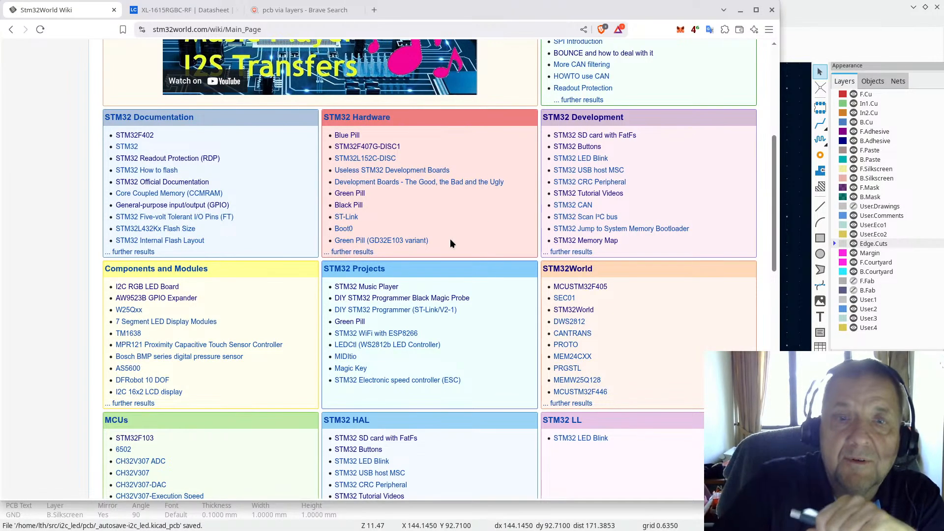
pyautogui.click(353, 323)
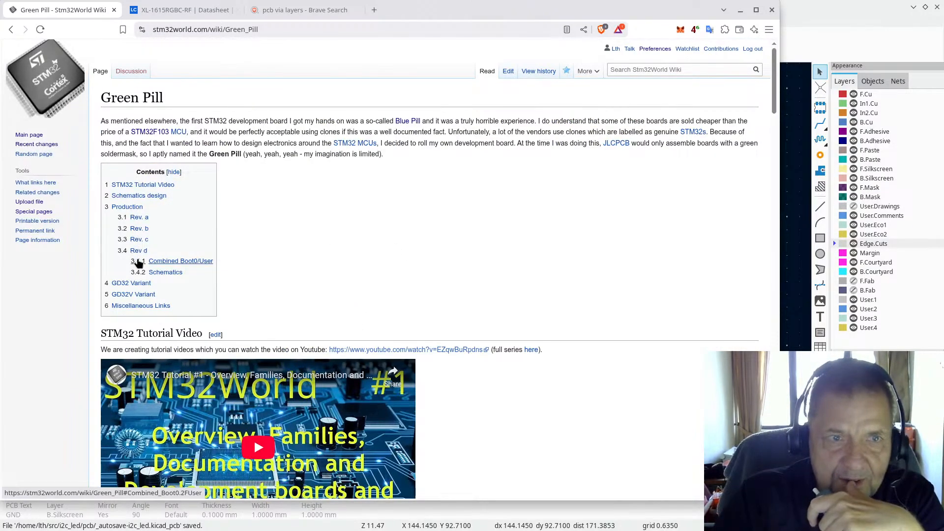
# Look through the Green Pill schematic and the production notes and board photos for Rev. a and Rev. b
pyautogui.scroll(-6, 513, 272)
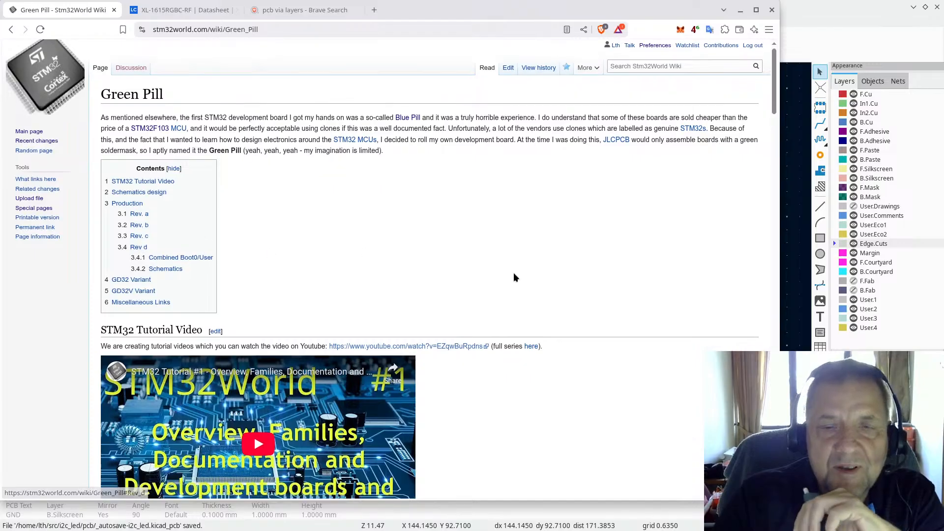
pyautogui.scroll(-3, 579, 267)
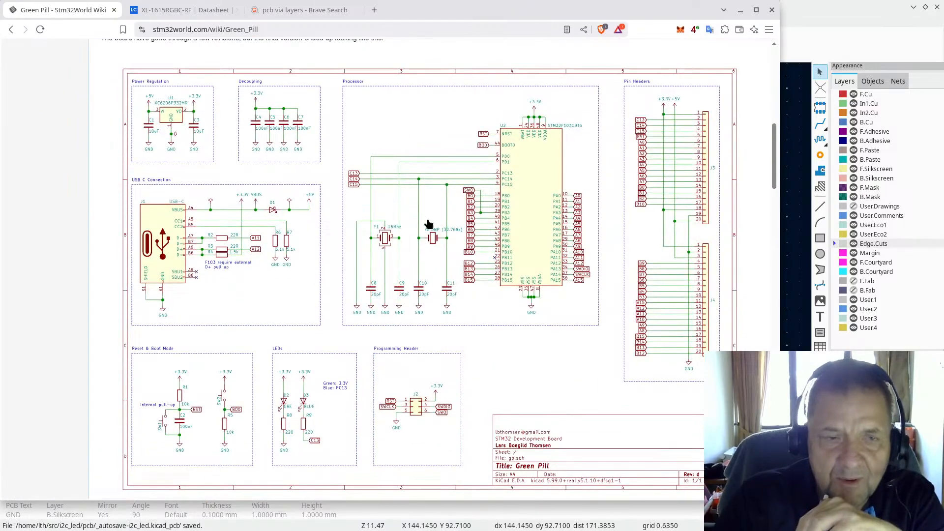
pyautogui.scroll(4, 432, 228)
pyautogui.scroll(-8, 315, 221)
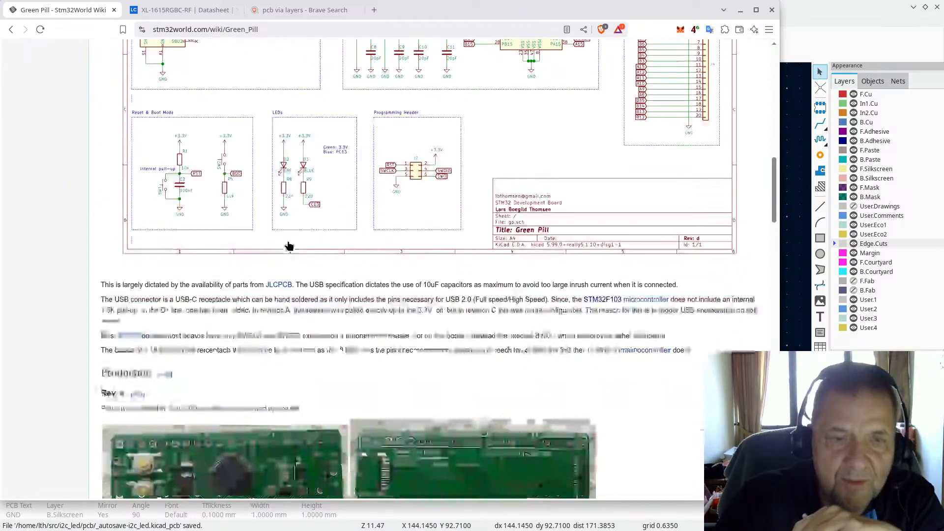
pyautogui.scroll(-4, 310, 240)
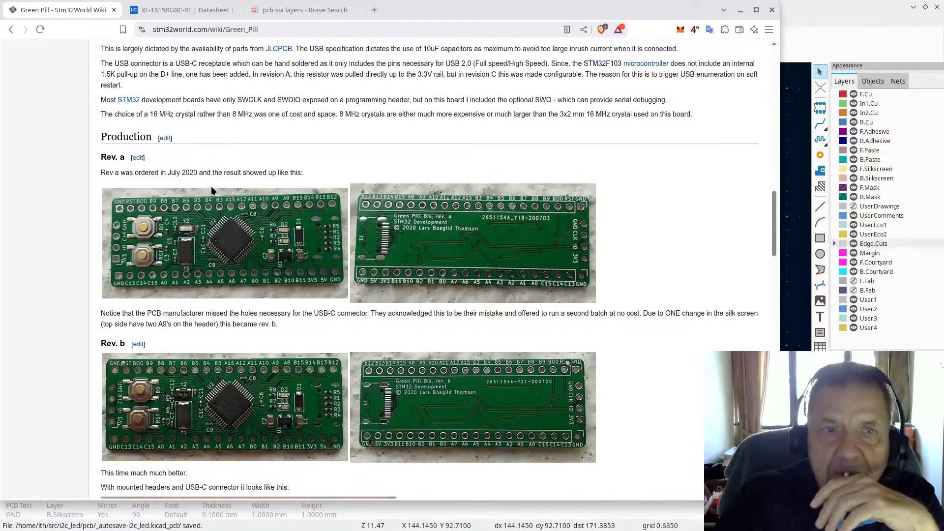
pyautogui.moveTo(167, 172); pyautogui.dragTo(291, 175)
pyautogui.scroll(-4, 433, 342)
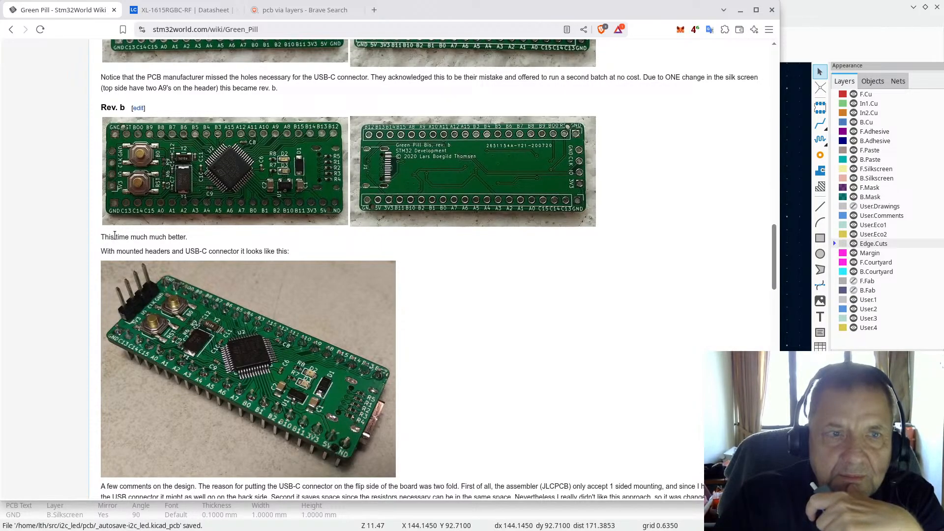
pyautogui.scroll(3, 240, 248)
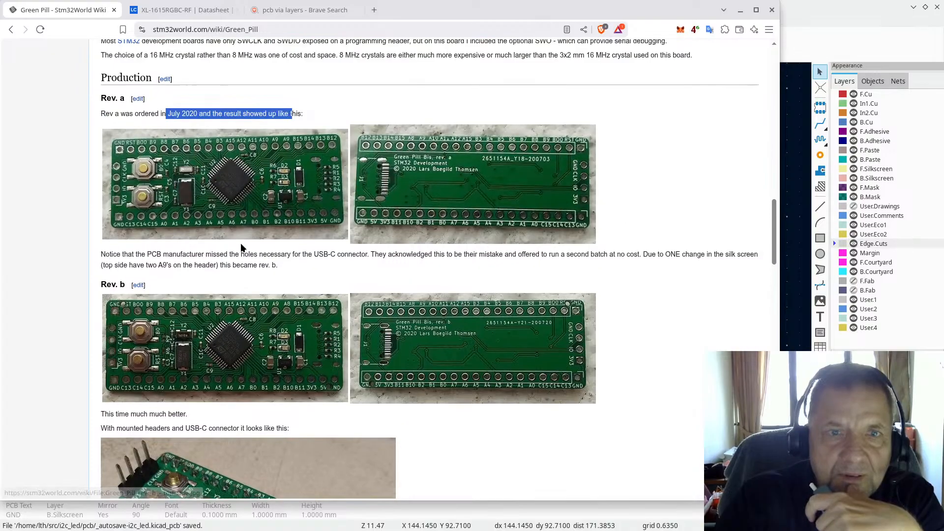
pyautogui.scroll(-2, 240, 248)
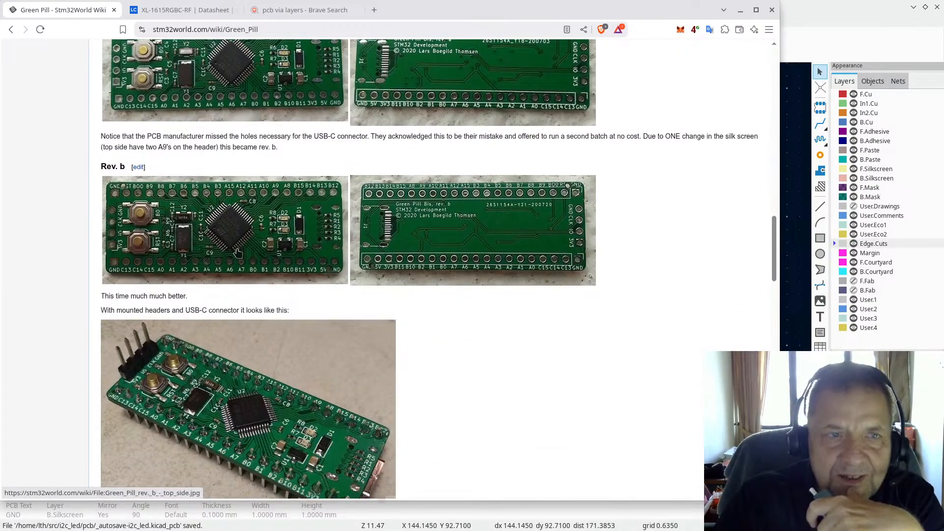
# Examine the Green Pill design comments, the Rev. c and Rev d changes, and the combined Boot0/User button section
pyautogui.scroll(-3, 235, 256)
pyautogui.scroll(-2, 235, 257)
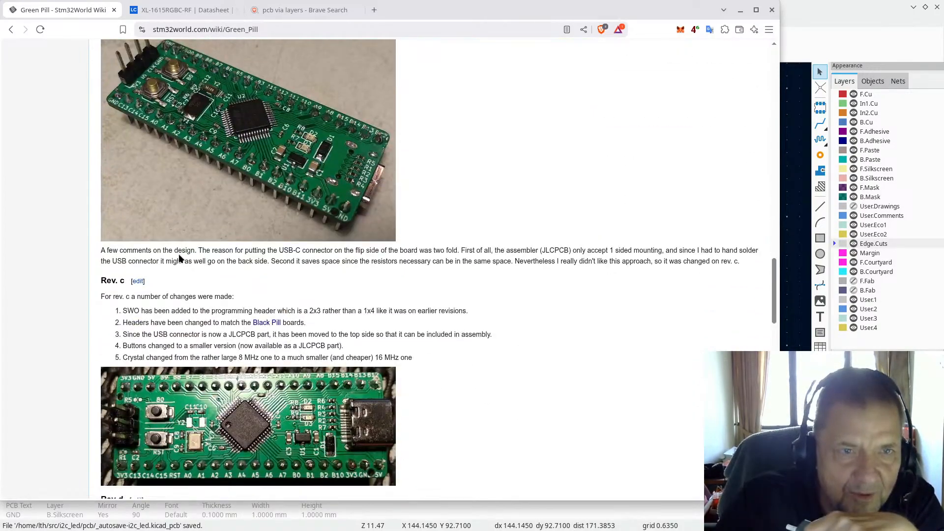
pyautogui.scroll(-1, 248, 265)
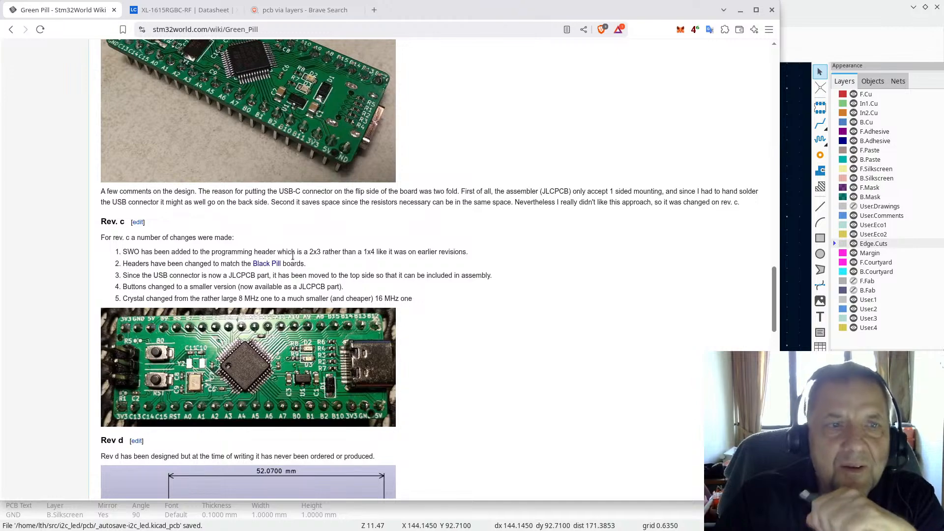
pyautogui.scroll(-2, 326, 263)
pyautogui.scroll(-1, 344, 261)
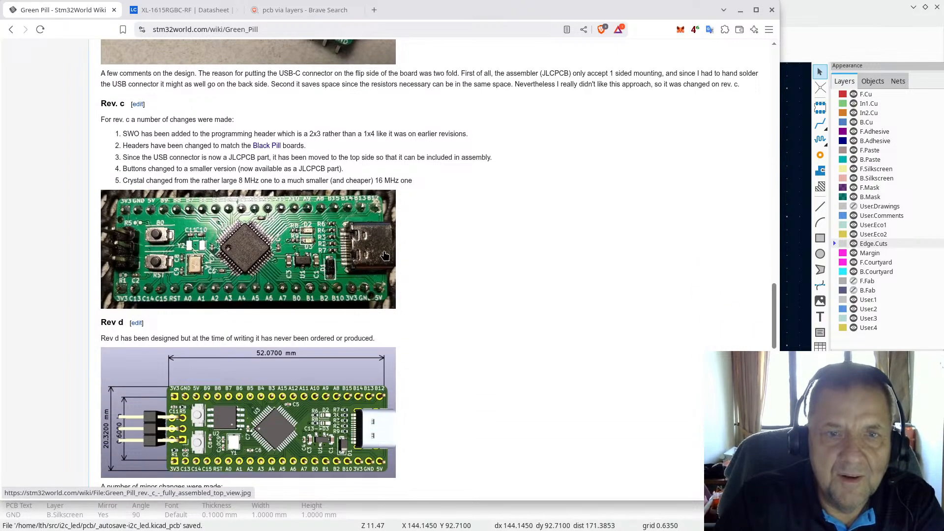
pyautogui.scroll(-2, 364, 256)
pyautogui.scroll(-10, 360, 259)
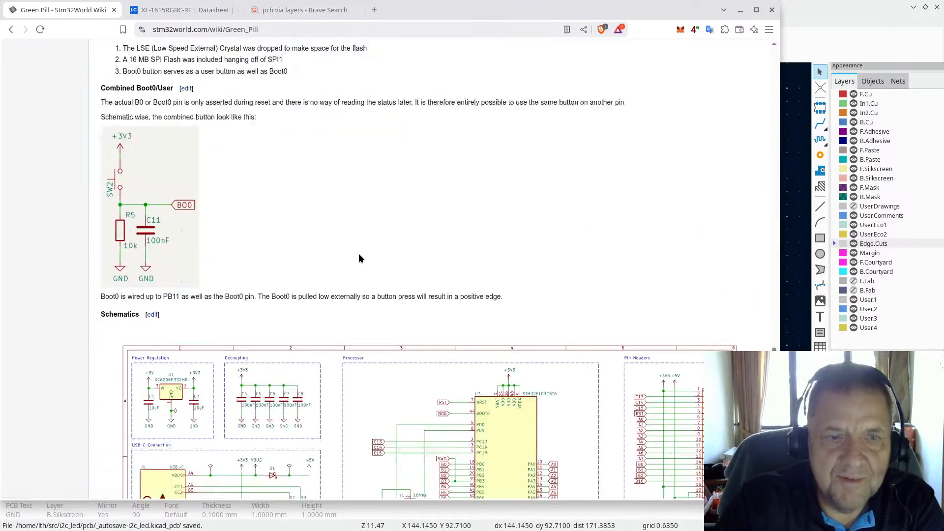
pyautogui.scroll(15, 374, 250)
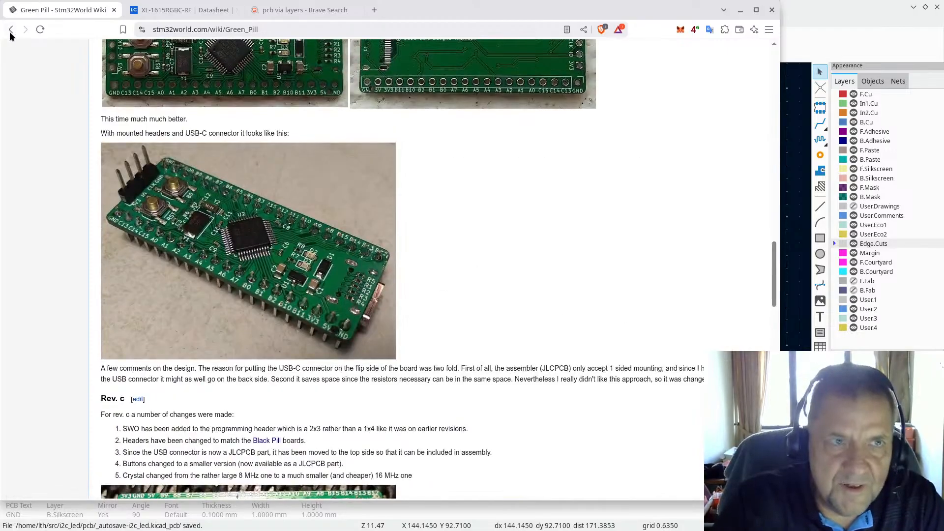
# Return to the wiki main page, open DIY STM32 Programmer (ST-Link/V2-1), and look through its schematics and PCB revisions
pyautogui.click(11, 30)
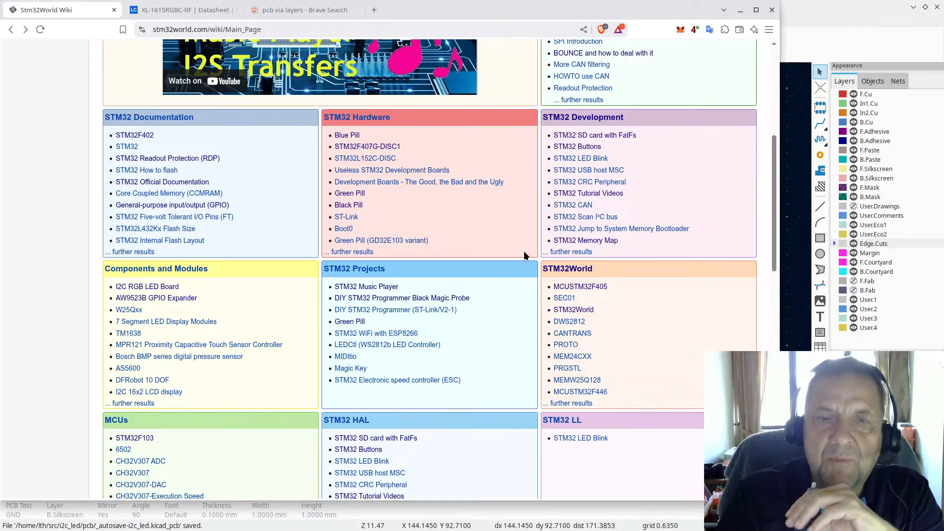
pyautogui.click(393, 309)
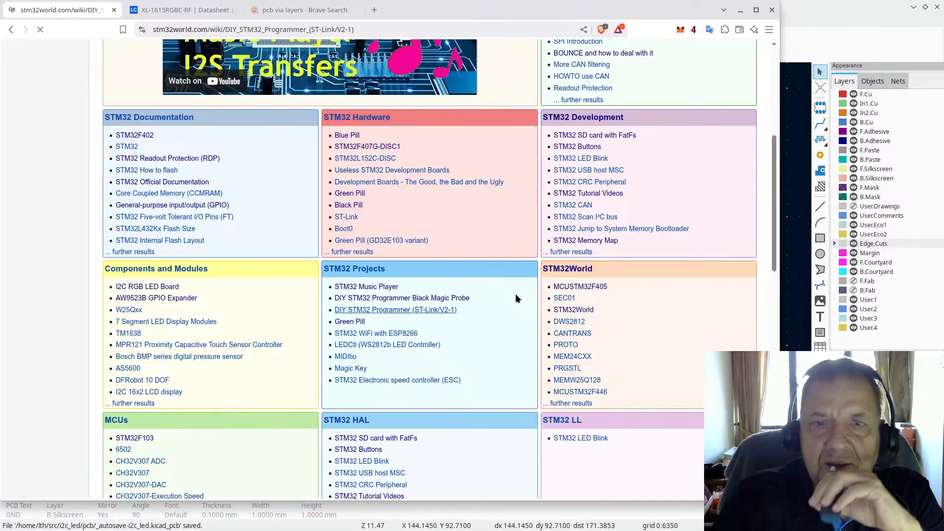
pyautogui.scroll(-15, 477, 220)
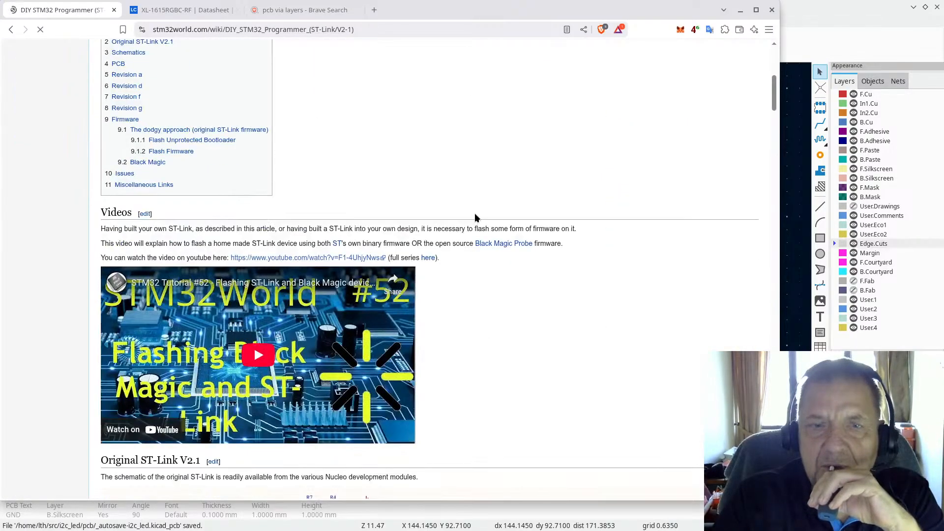
pyautogui.scroll(-15, 476, 220)
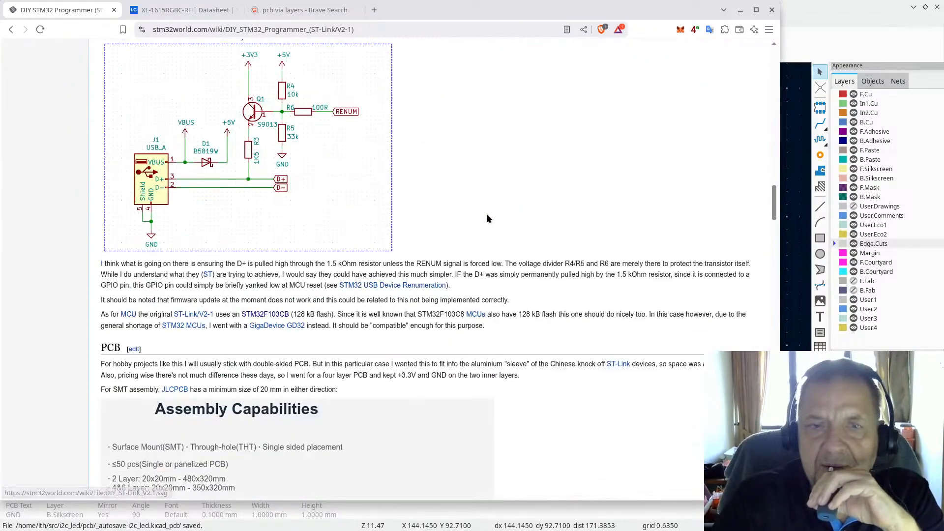
pyautogui.scroll(-5, 488, 219)
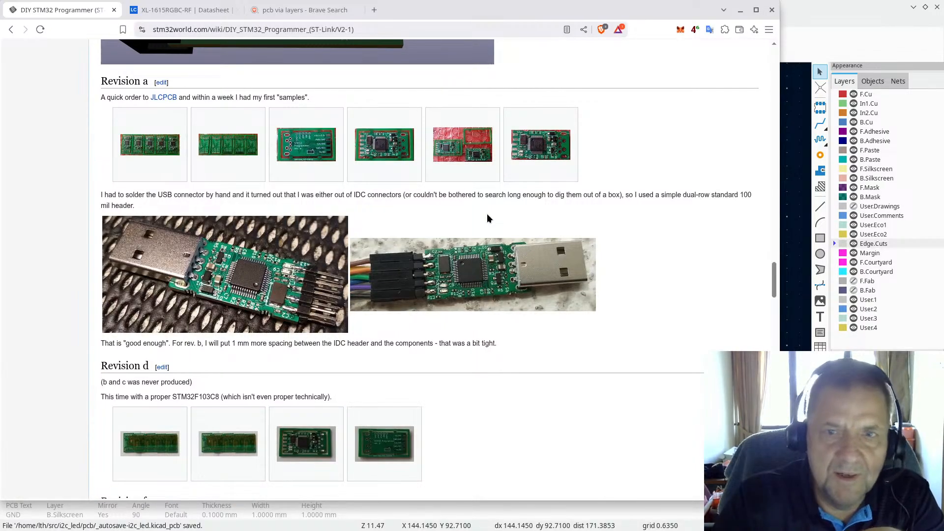
pyautogui.scroll(-15, 488, 219)
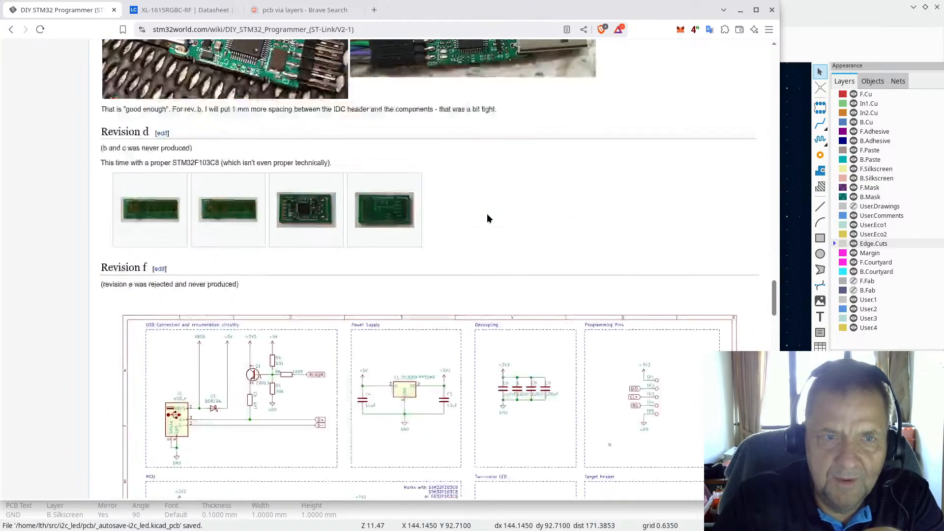
pyautogui.scroll(-14, 488, 218)
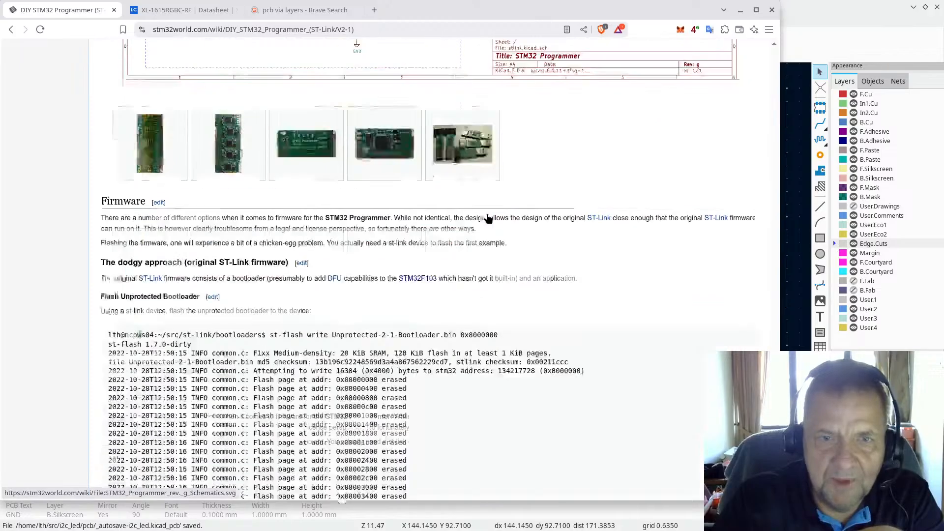
# Find the Revision f photos in the programmer article and open the image of the board's front and back
pyautogui.scroll(12, 487, 218)
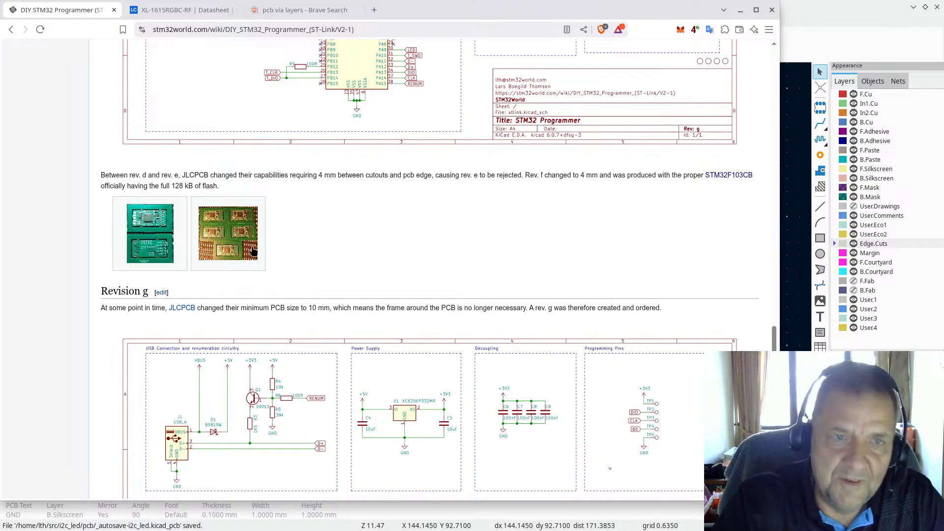
pyautogui.scroll(2, 155, 260)
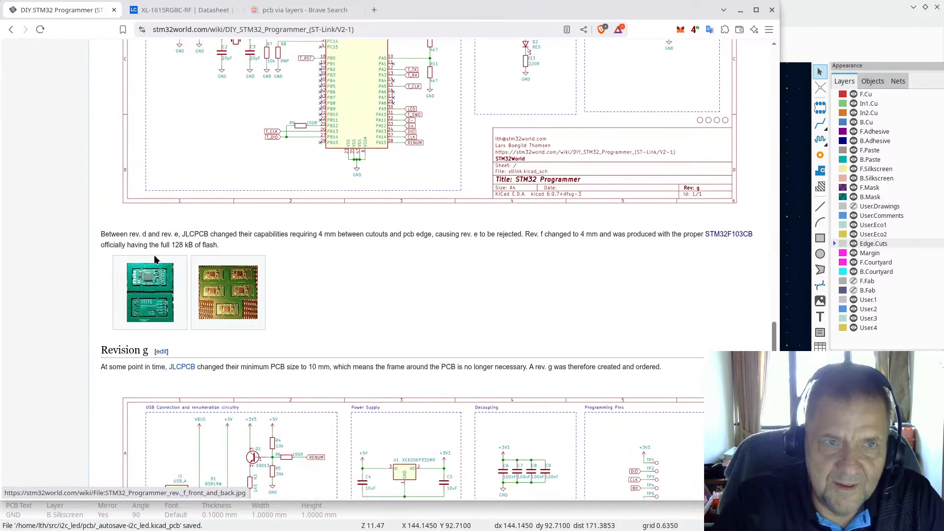
pyautogui.click(154, 290)
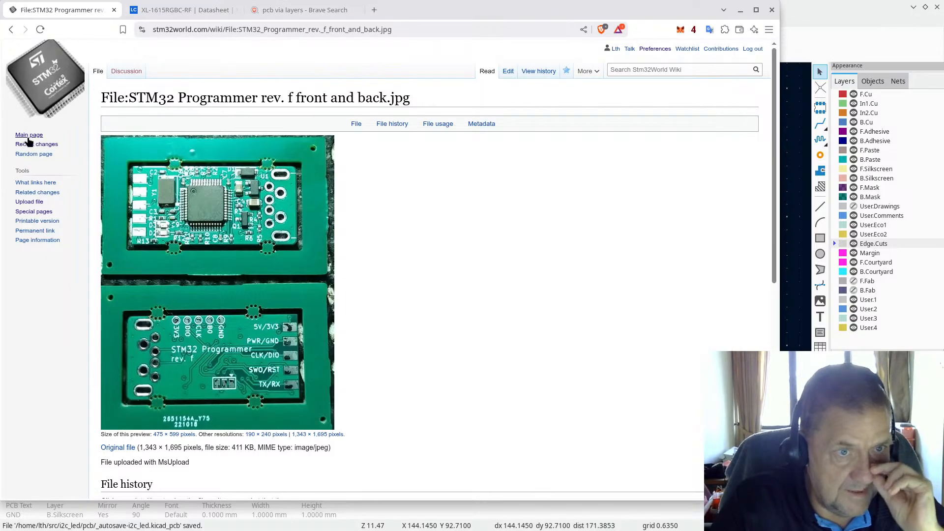
# Switch back to the PCB Editor and inspect the back of the board in the 3D Viewer
pyautogui.click(819, 13)
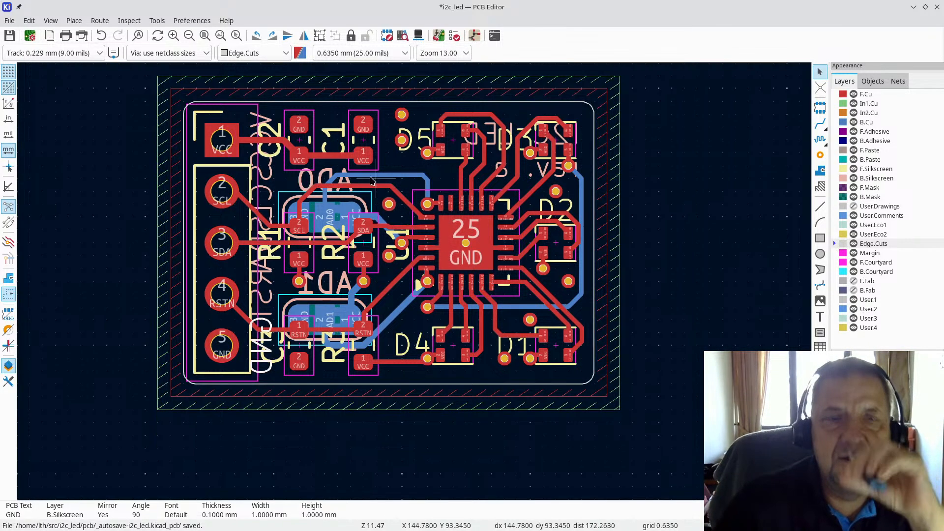
pyautogui.click(50, 21)
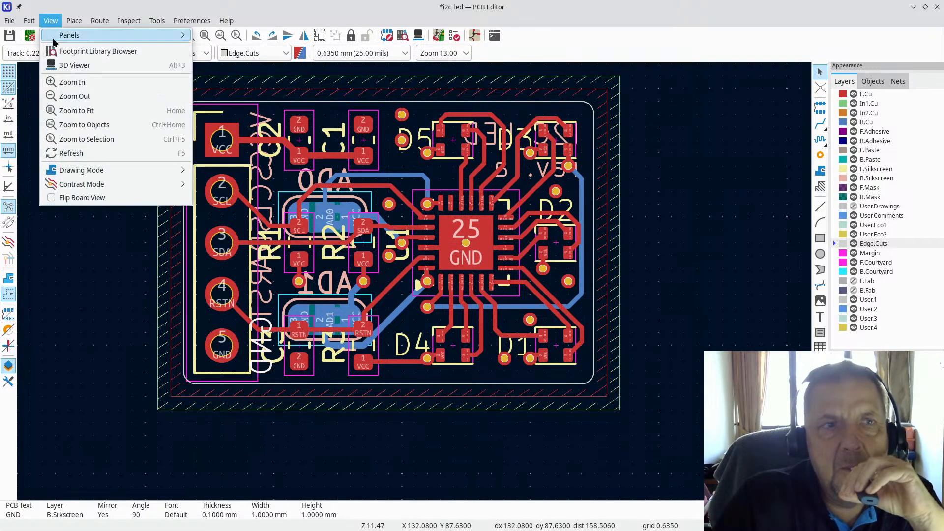
pyautogui.click(51, 65)
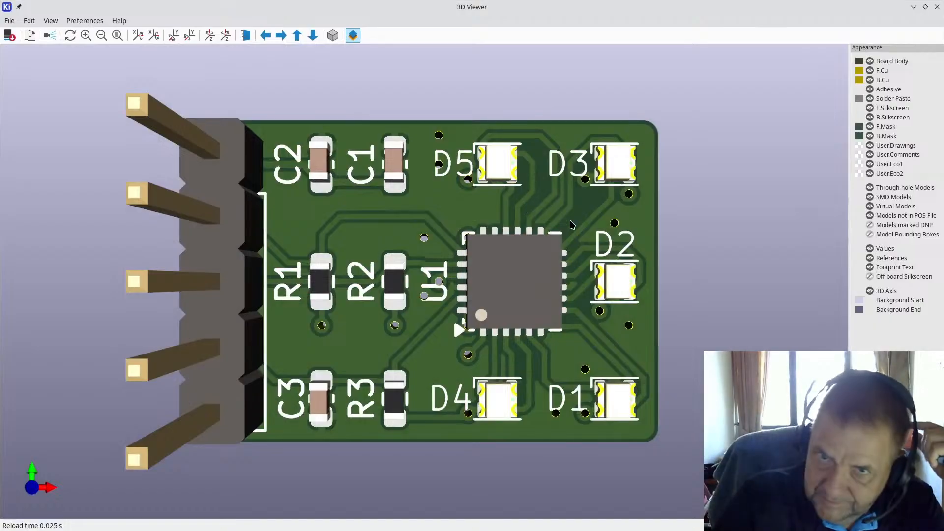
pyautogui.moveTo(524, 210); pyautogui.dragTo(235, 302)
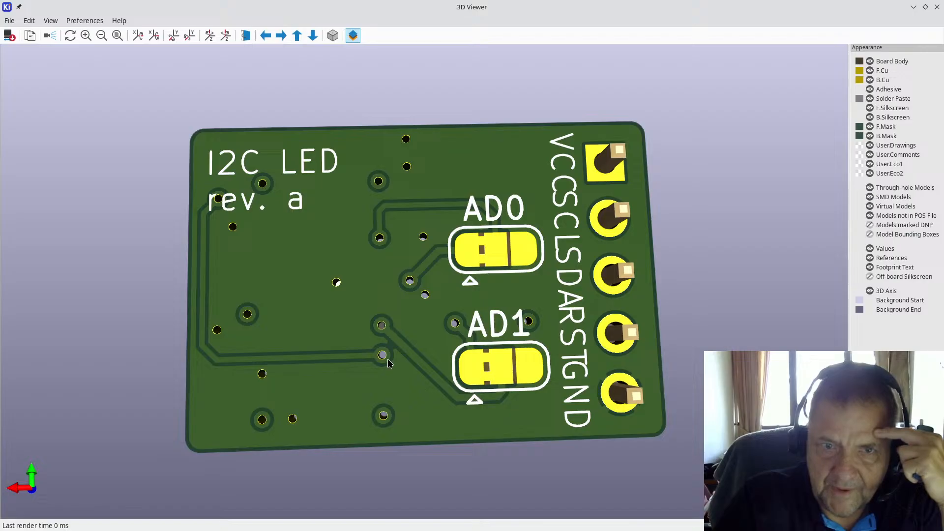
pyautogui.scroll(2, 399, 355)
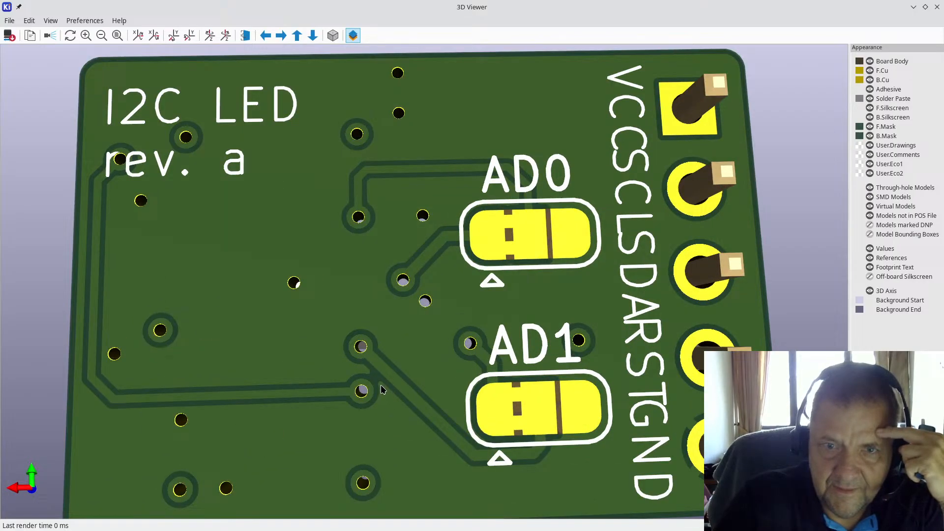
pyautogui.click(938, 7)
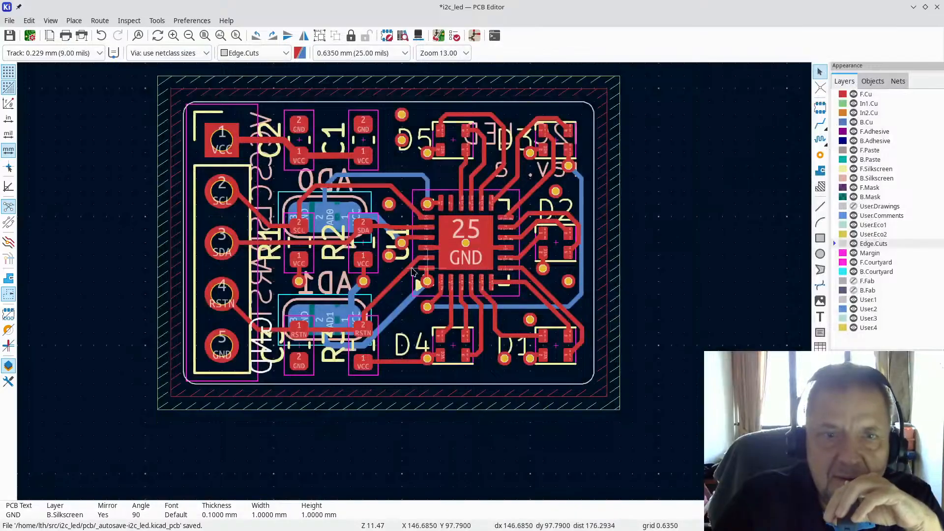
# Examine the AD1 track up close in the layout and compare it with the board's back in the 3D Viewer
pyautogui.scroll(4, 378, 319)
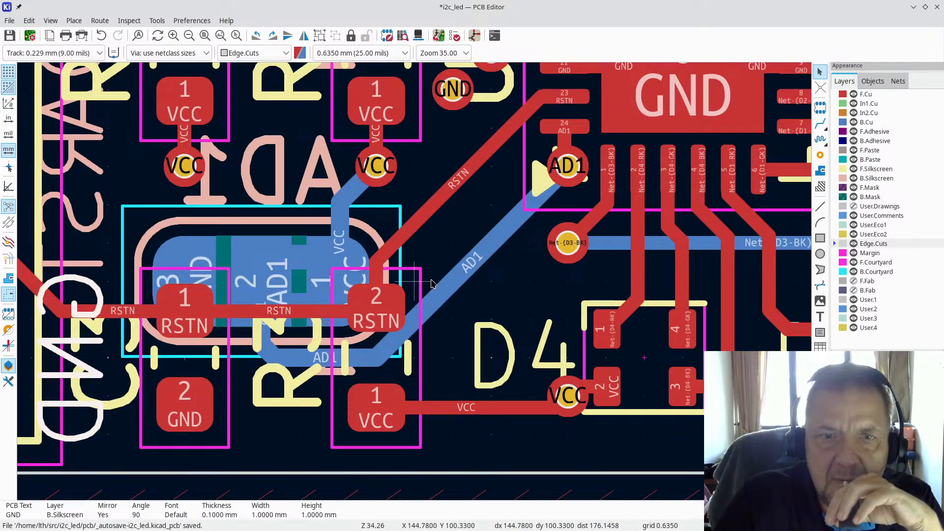
pyautogui.click(60, 23)
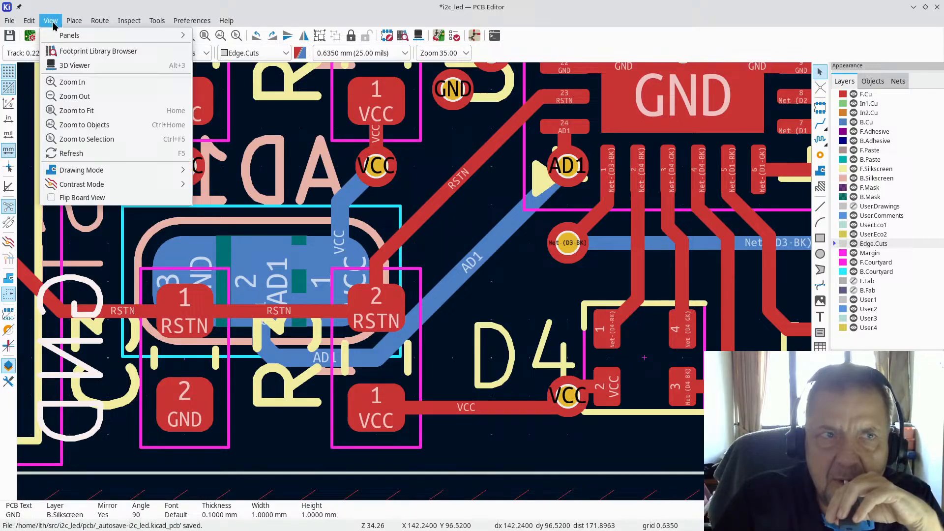
pyautogui.click(75, 65)
pyautogui.moveTo(635, 264); pyautogui.dragTo(86, 281)
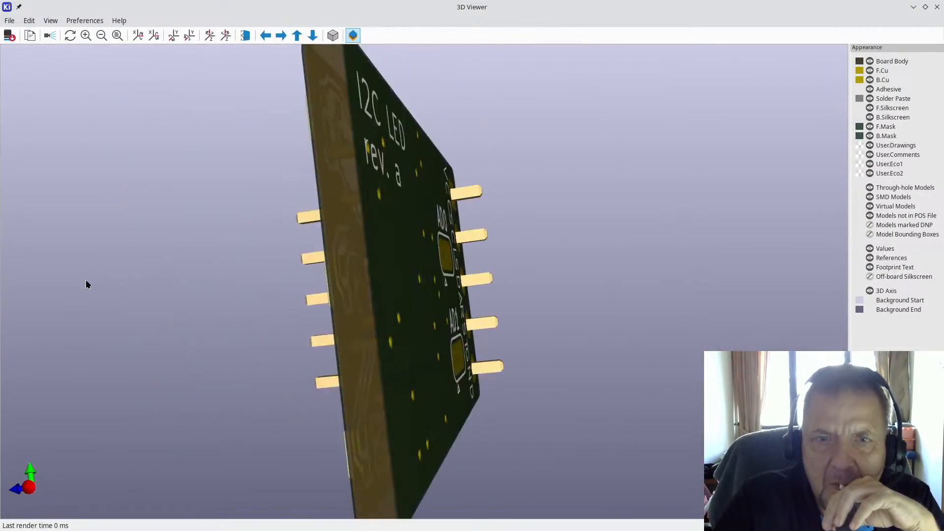
pyautogui.moveTo(458, 278); pyautogui.dragTo(57, 270)
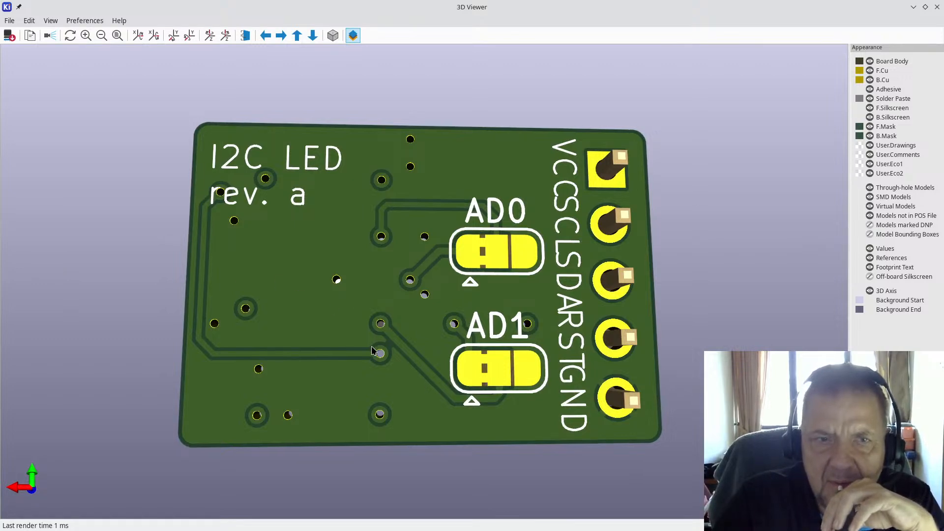
pyautogui.click(937, 7)
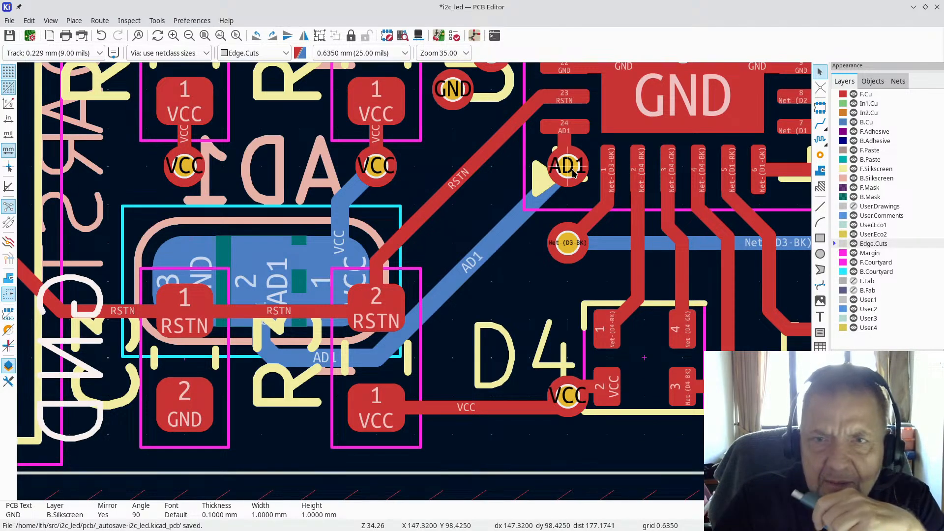
# Reroute the AD1 track on B.Cu with a 0.0100 mm grid, jogging it between the AD1 via and solder jumper, and refill the zones
pyautogui.press('x')
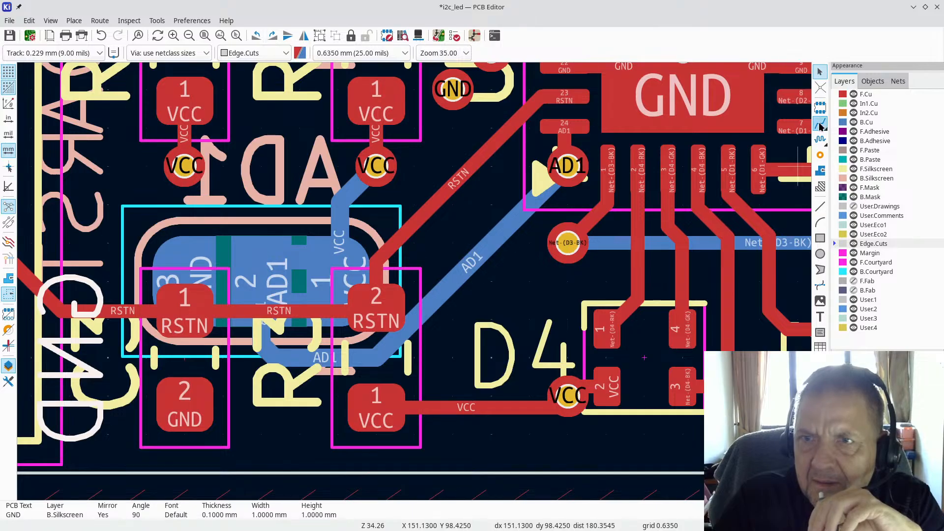
pyautogui.hotkey('alt', '2')
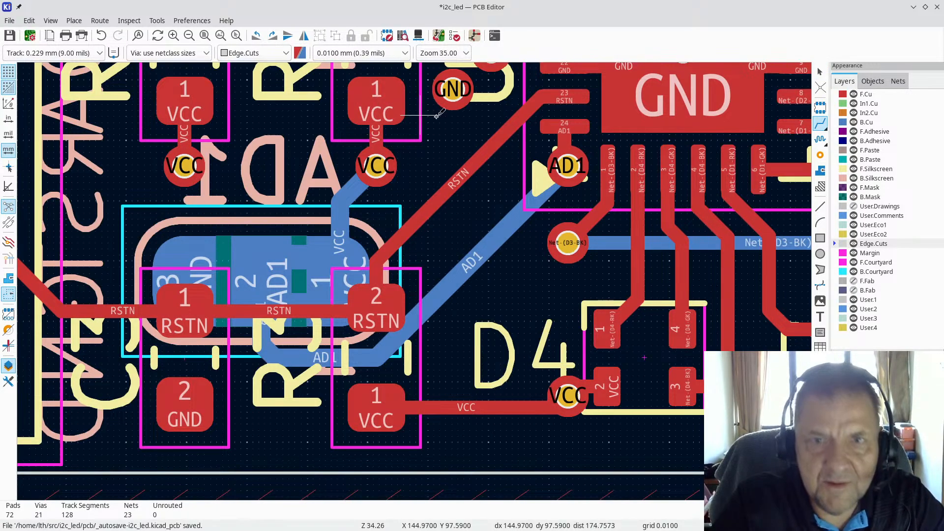
pyautogui.click(570, 162)
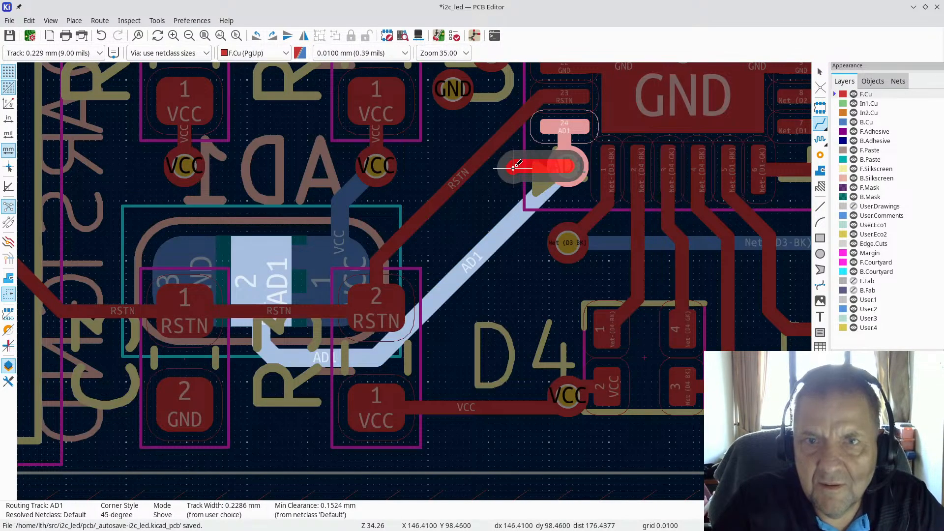
pyautogui.press('Escape')
pyautogui.click(867, 122)
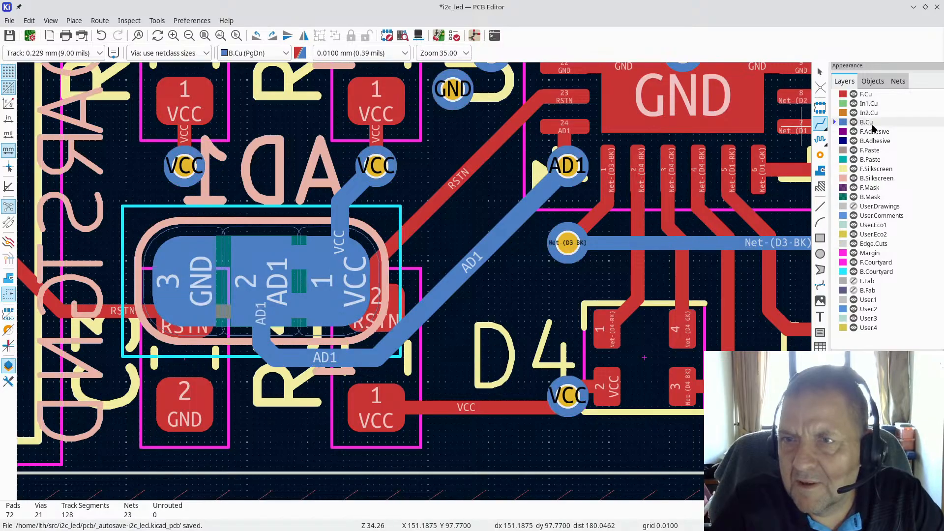
pyautogui.click(567, 166)
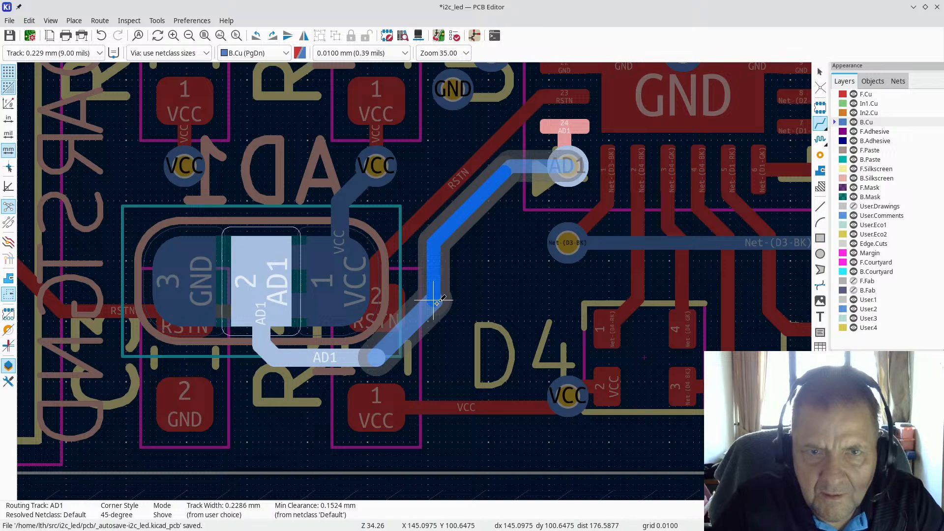
pyautogui.click(437, 304)
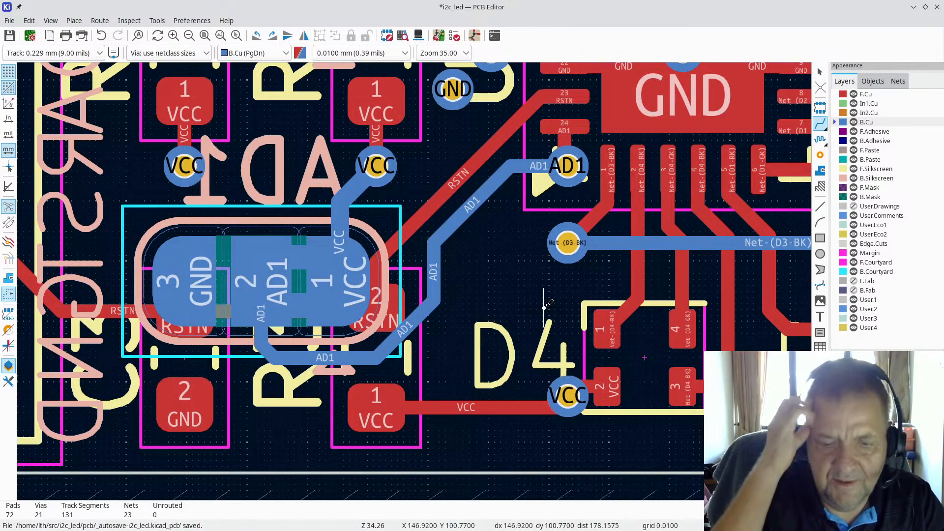
pyautogui.press('b')
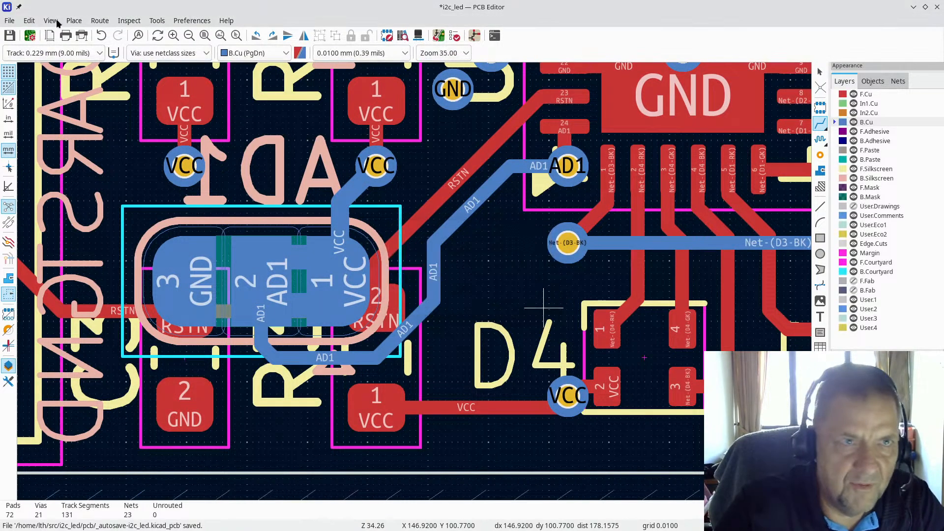
# Check the rerouted AD1 track on the board's back in the 3D Viewer
pyautogui.click(47, 22)
pyautogui.click(74, 63)
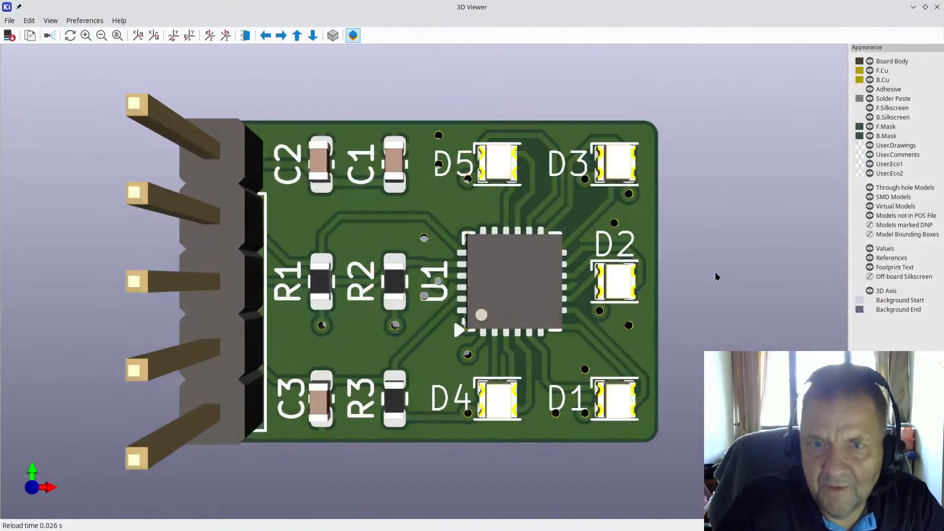
pyautogui.moveTo(624, 248); pyautogui.dragTo(219, 282)
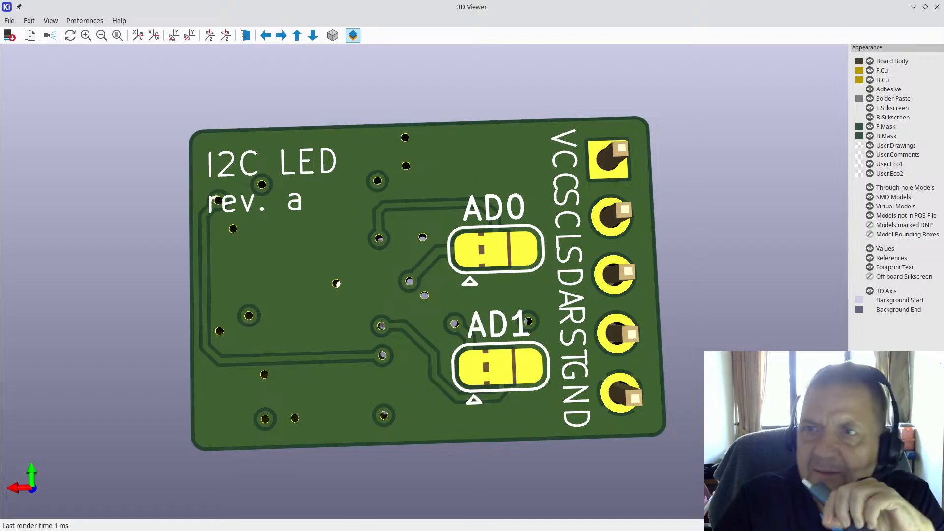
pyautogui.click(936, 8)
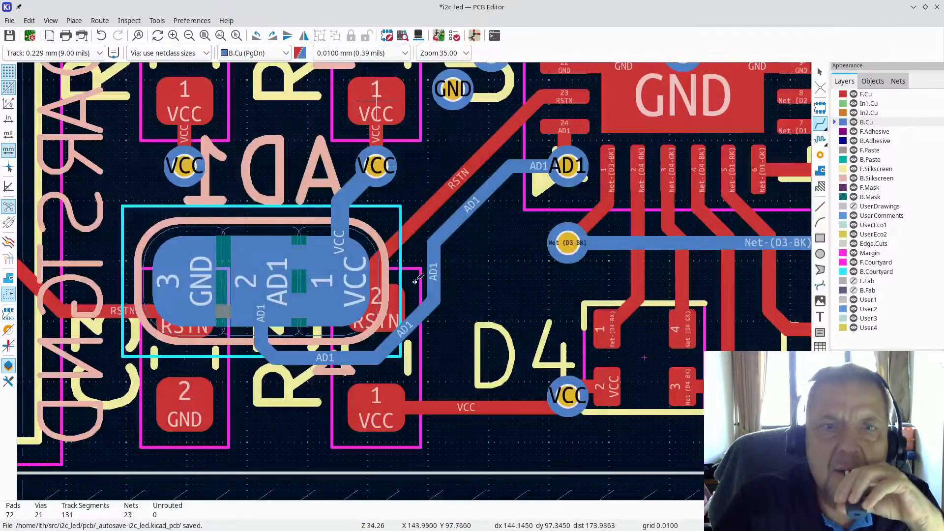
# Reroute the AD0 track on B.Cu from jumper pad 2 to the AD0 via, with longer 45-degree diagonals at both ends
pyautogui.scroll(-2, 413, 279)
pyautogui.scroll(2, 413, 280)
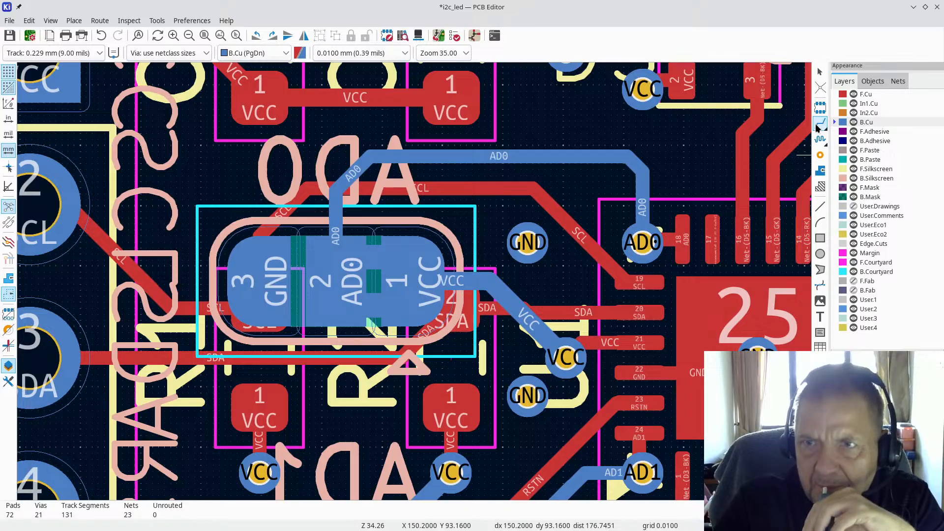
pyautogui.click(335, 263)
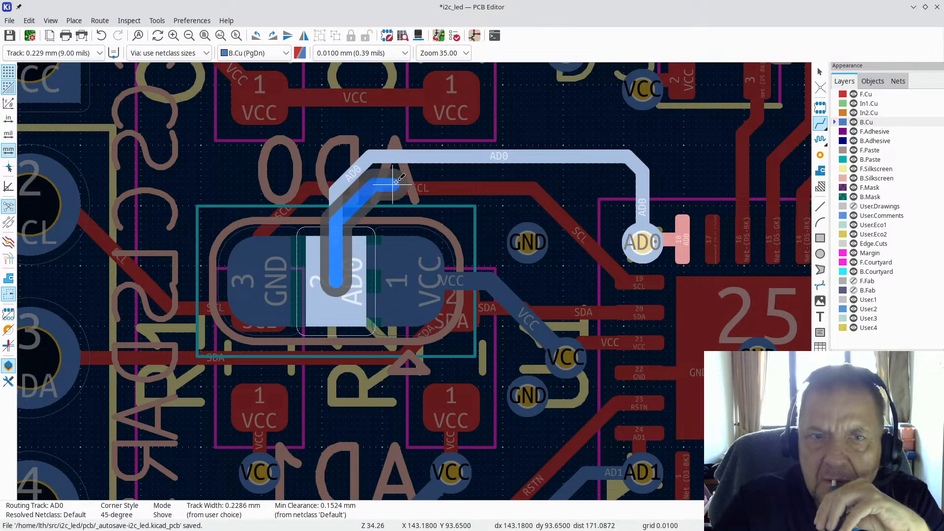
pyautogui.click(437, 157)
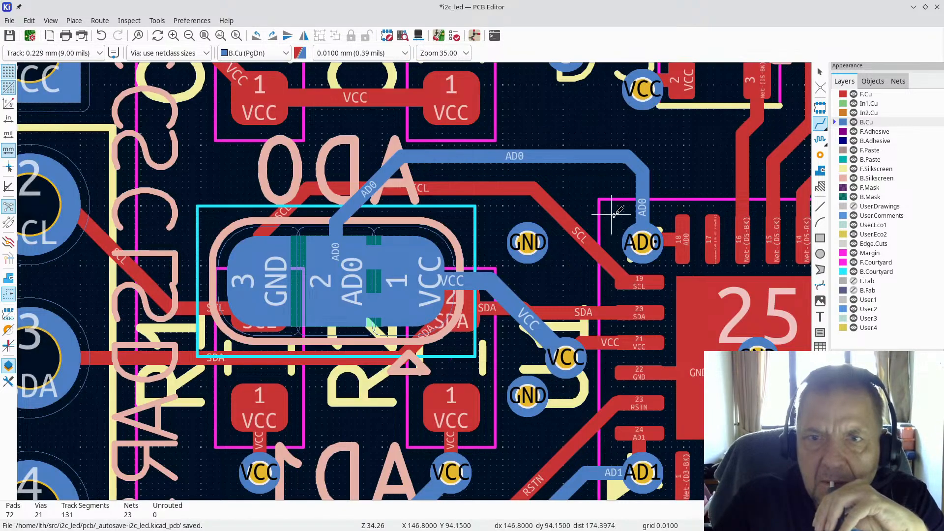
pyautogui.click(644, 240)
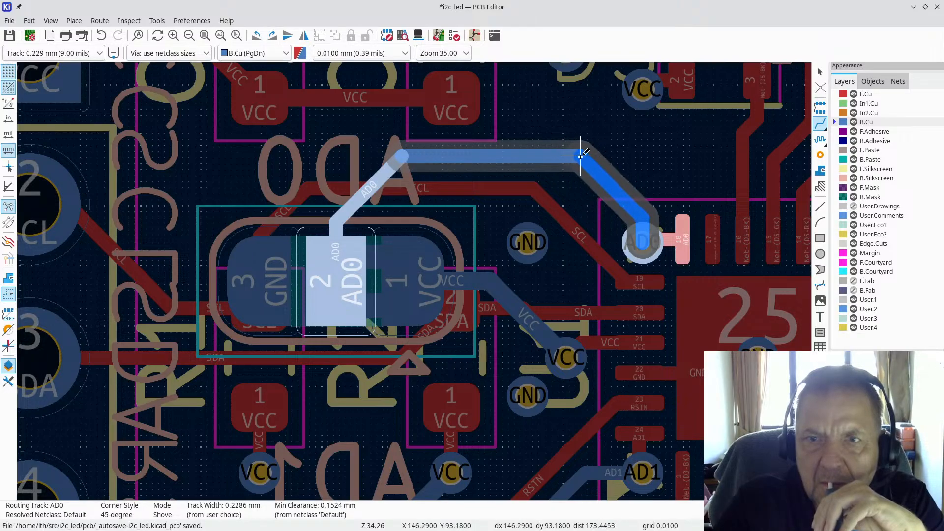
pyautogui.click(584, 156)
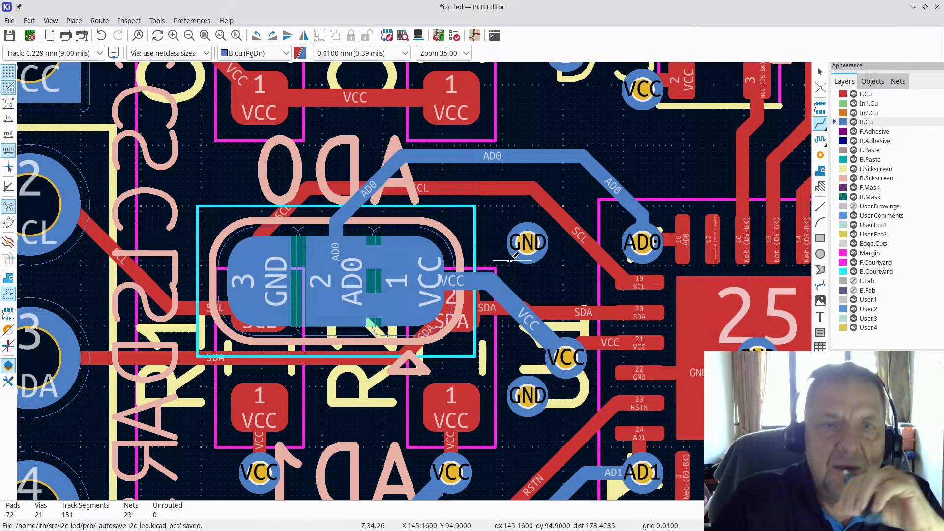
# Review the routing around U1 and the LEDs, and show the filled zones with F.Cu as the active layer
pyautogui.scroll(-5, 415, 277)
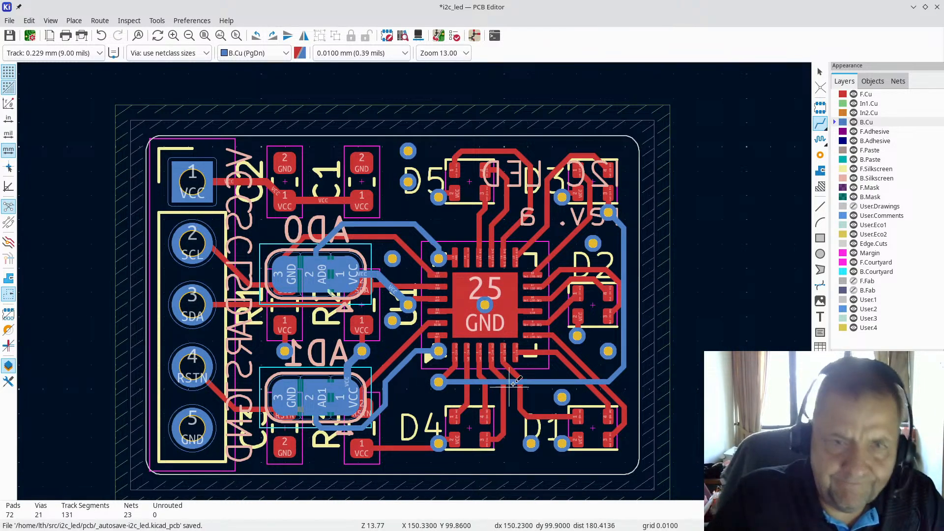
pyautogui.scroll(3, 513, 383)
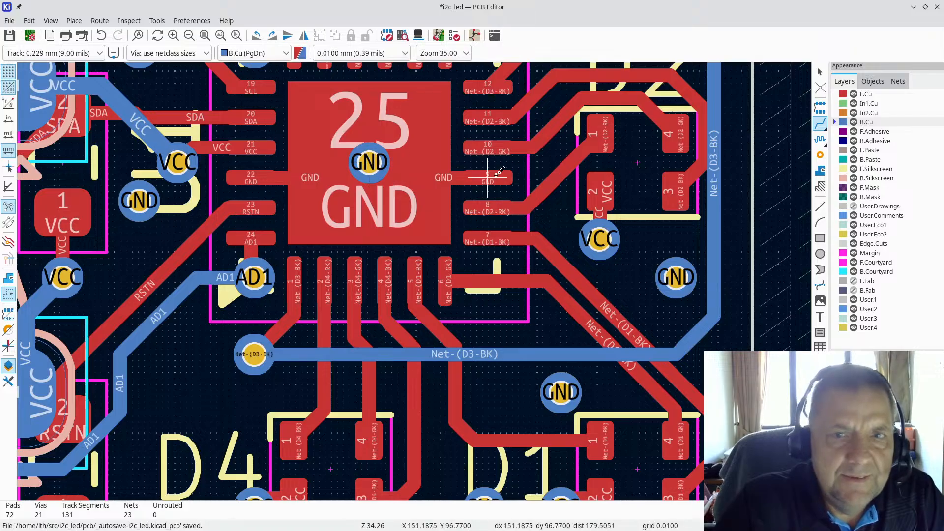
pyautogui.scroll(-3, 416, 281)
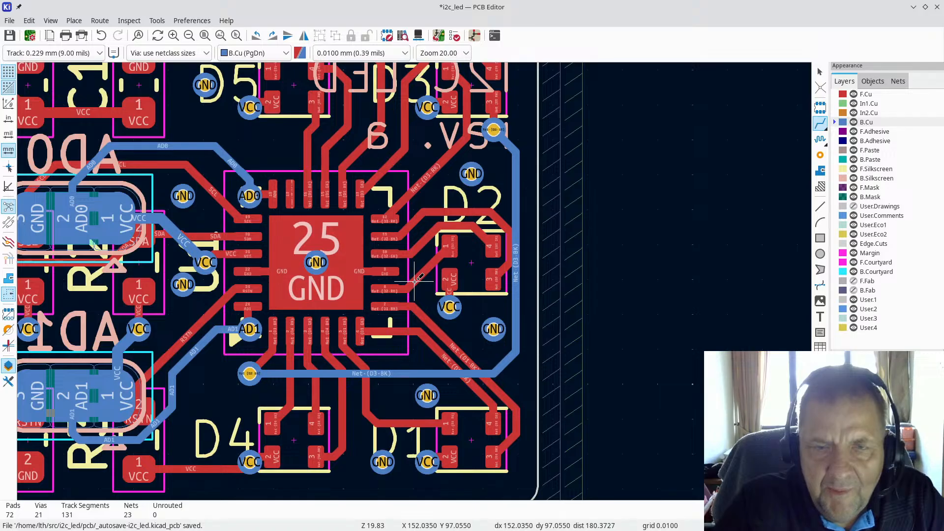
pyautogui.scroll(3, 416, 281)
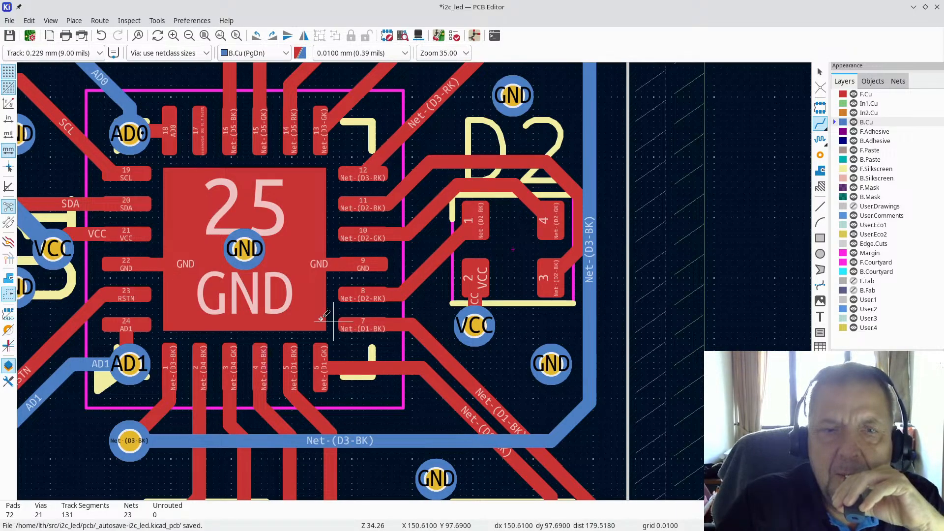
pyautogui.scroll(-3, 333, 322)
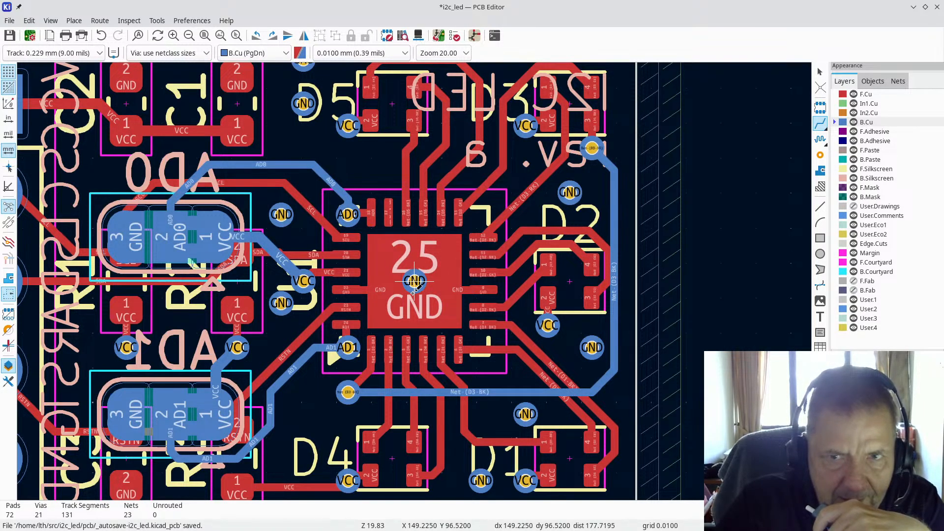
pyautogui.scroll(-1, 415, 281)
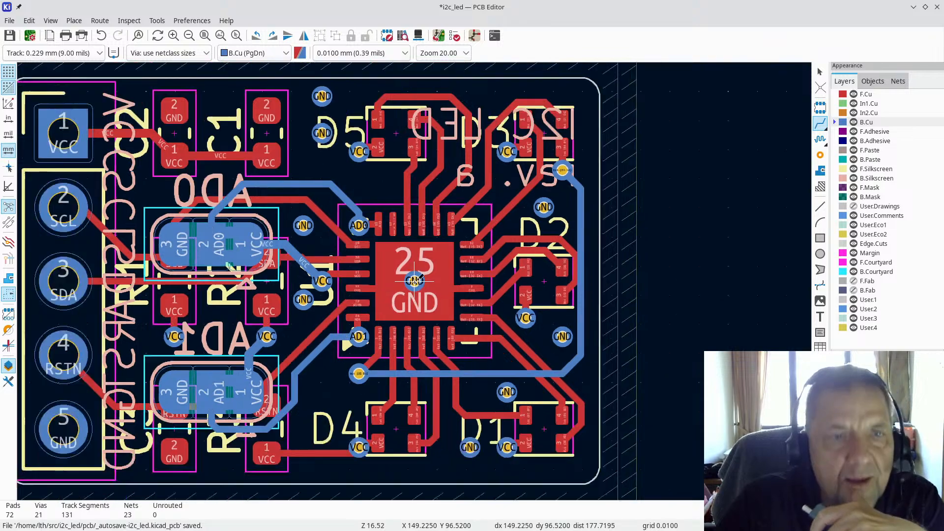
pyautogui.scroll(-1, 415, 281)
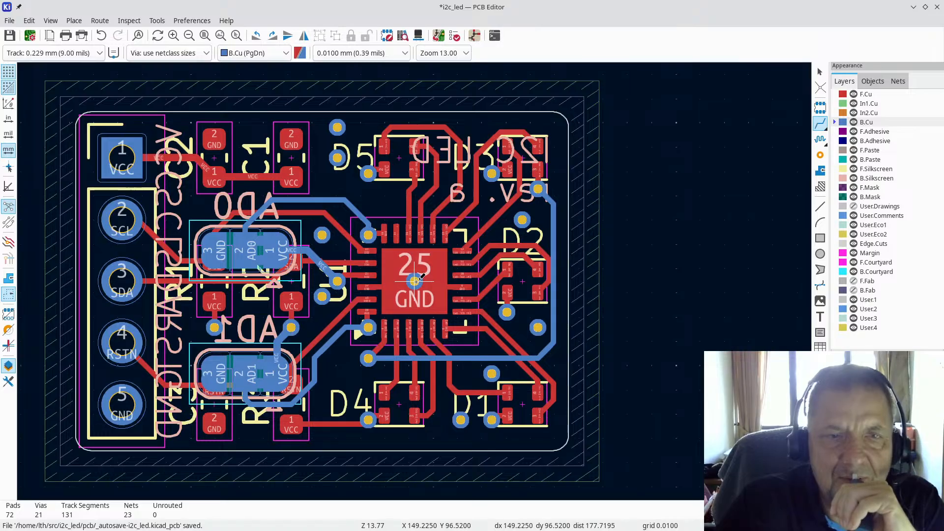
pyautogui.click(10, 278)
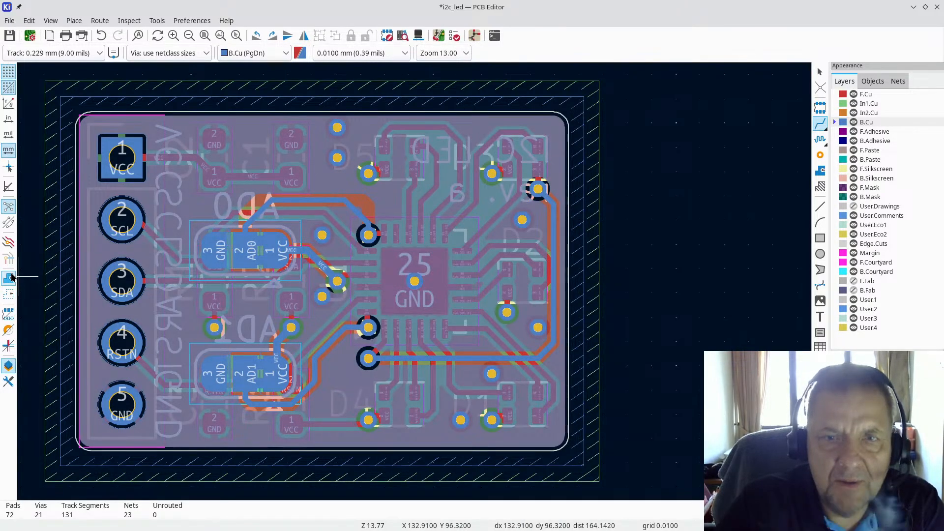
pyautogui.click(877, 98)
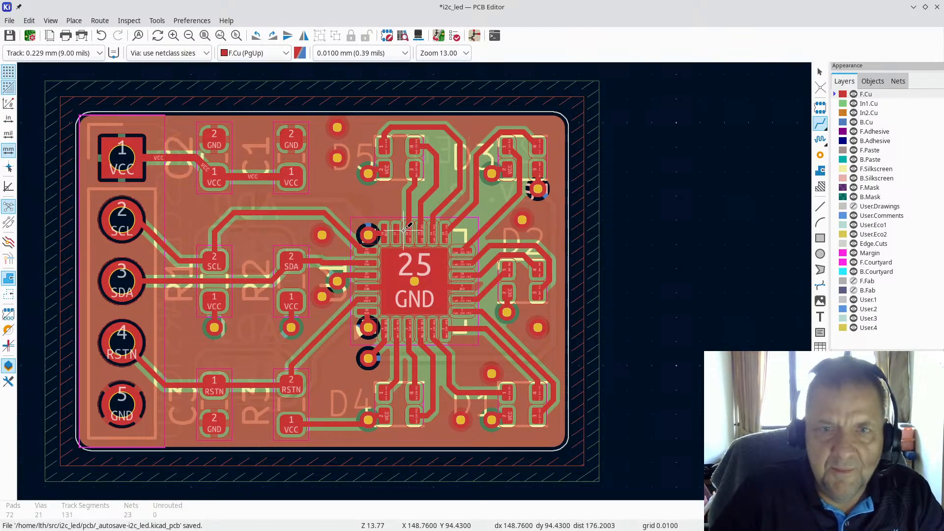
# Check U1's connections to the LEDs, connector J1 and the AD0/AD1 jumpers in the Schematic Editor, and return to the PCB Editor
pyautogui.hotkey('alt', 'Tab')
pyautogui.hotkey('alt', 'Tab')
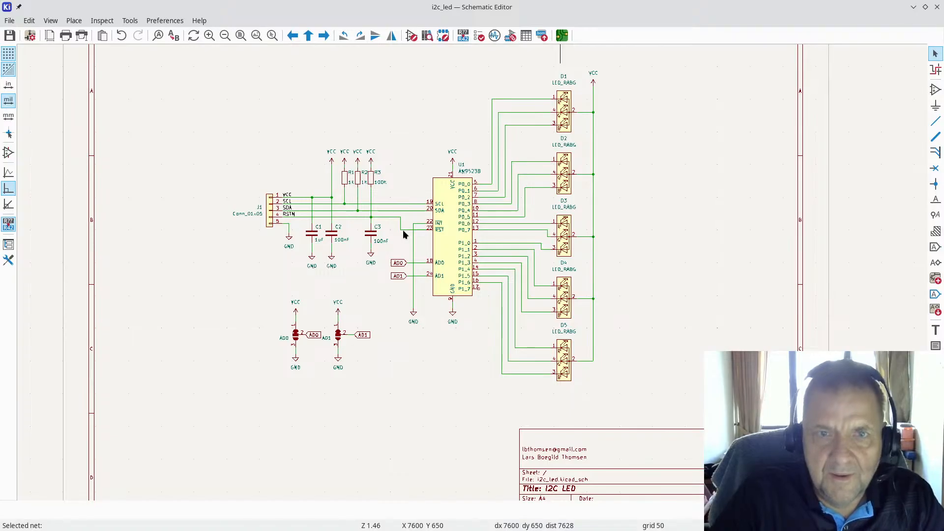
pyautogui.scroll(3, 403, 229)
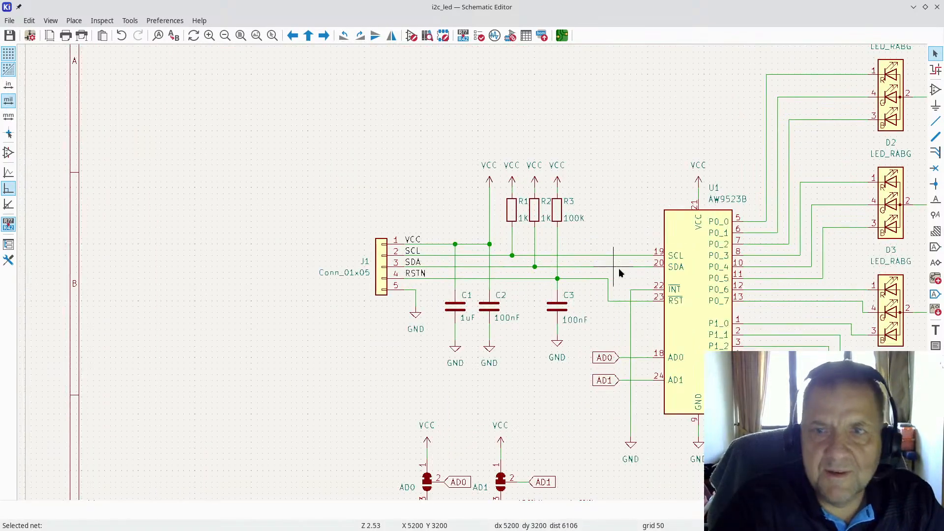
pyautogui.press('F4')
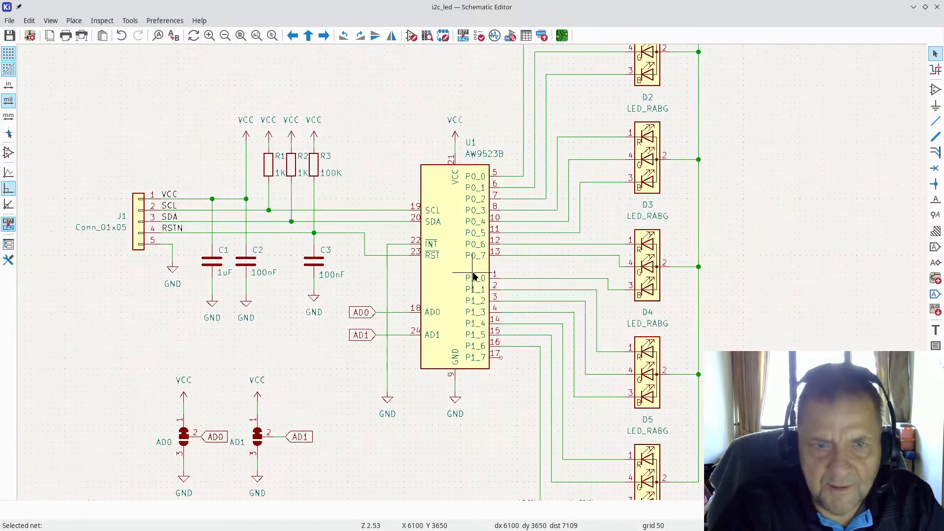
pyautogui.scroll(-2, 474, 276)
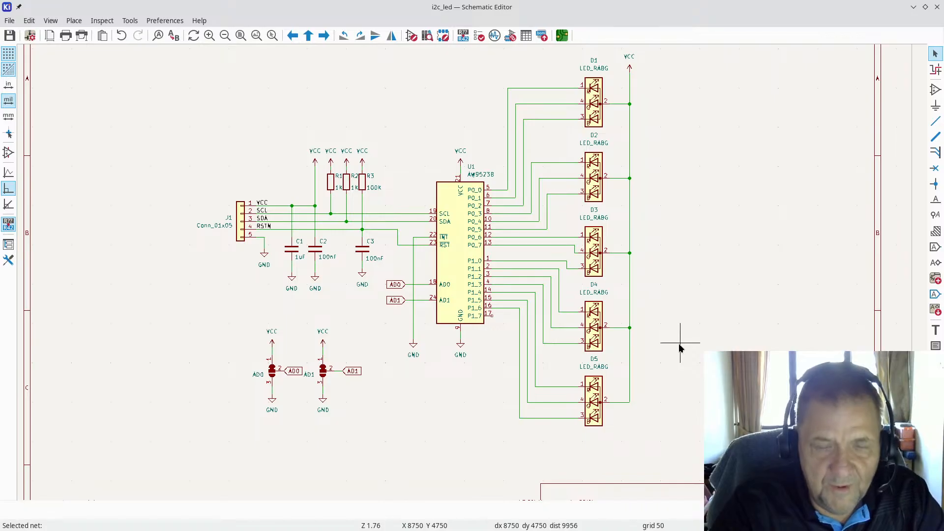
pyautogui.hotkey('alt', 'Tab')
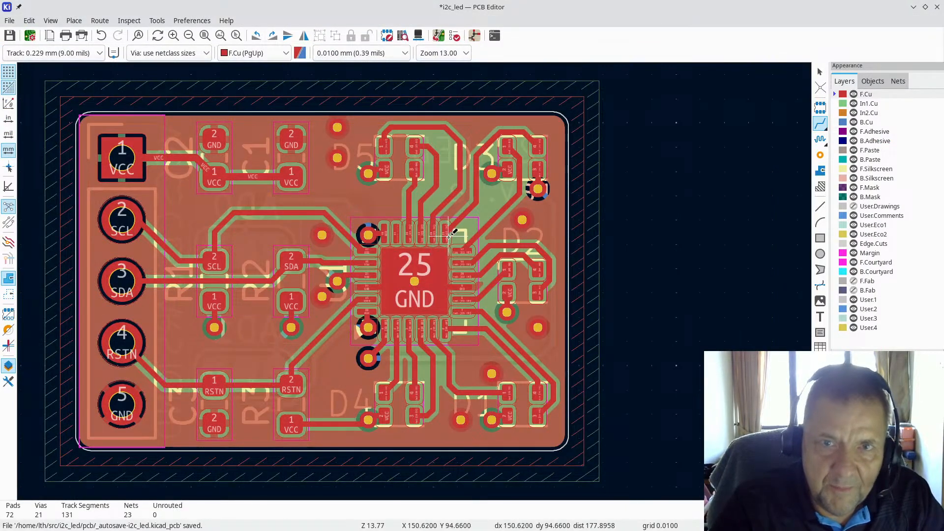
pyautogui.scroll(3, 492, 199)
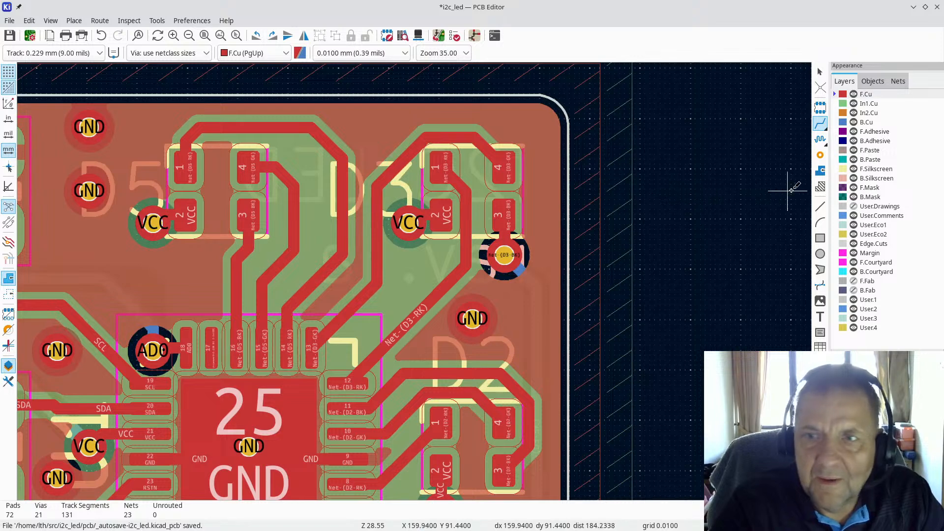
pyautogui.click(820, 155)
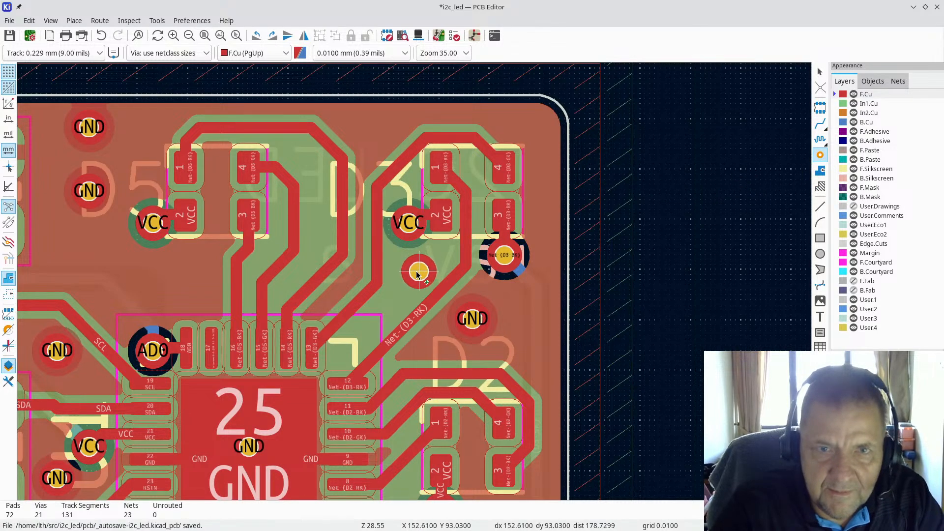
pyautogui.hotkey('alt', '1')
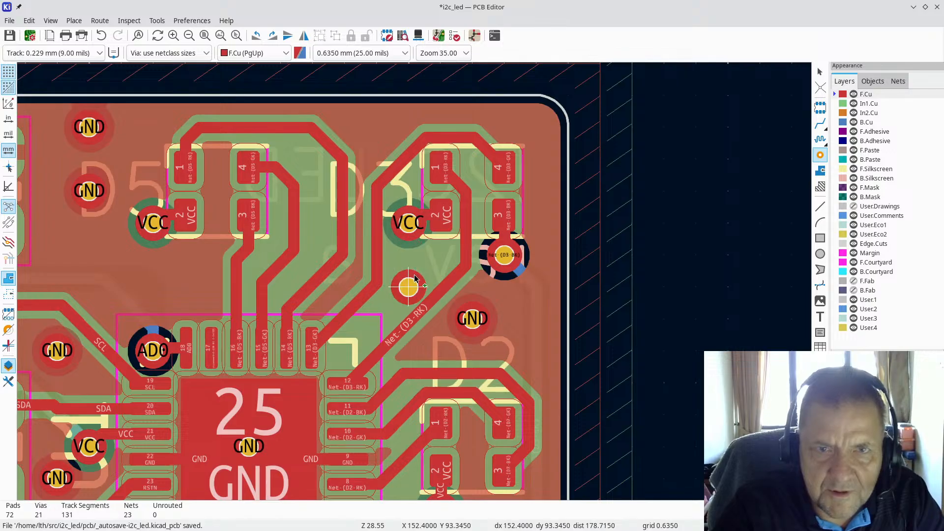
pyautogui.press('Escape')
pyautogui.scroll(-6, 437, 290)
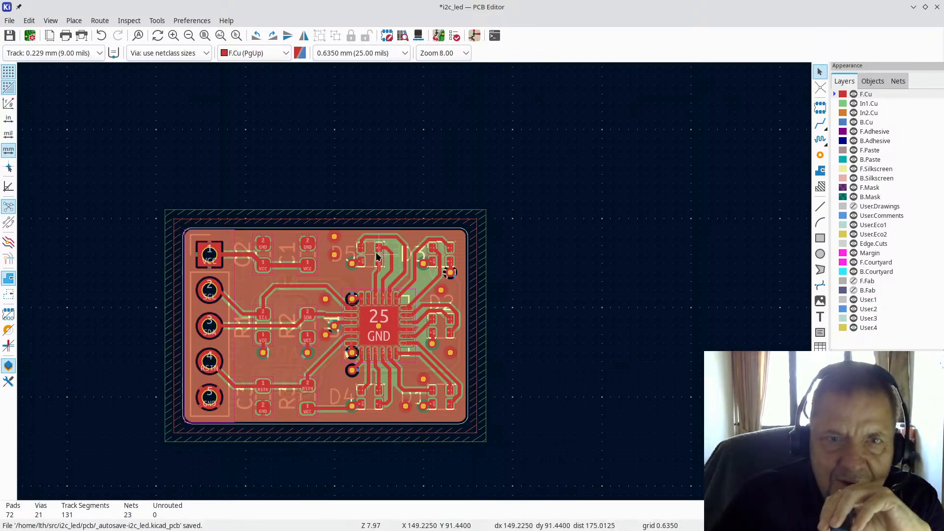
pyautogui.scroll(3, 414, 285)
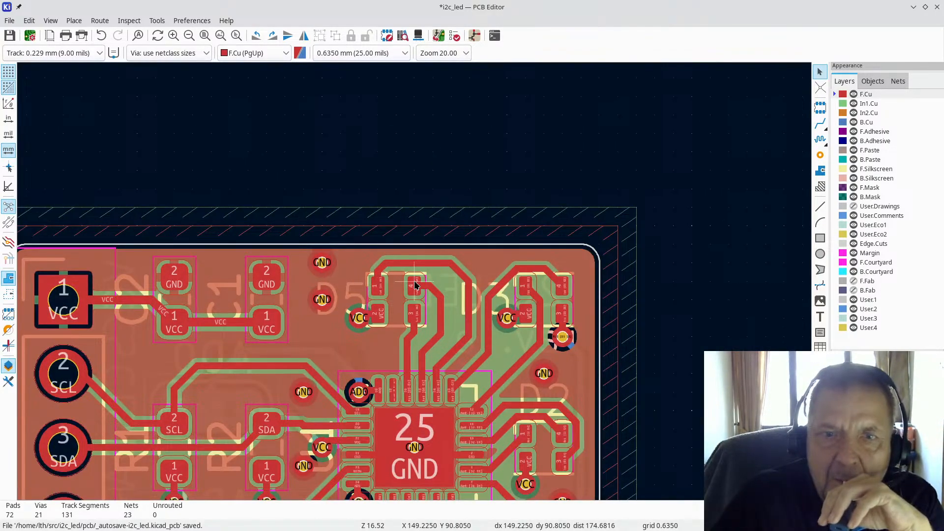
pyautogui.scroll(-3, 415, 285)
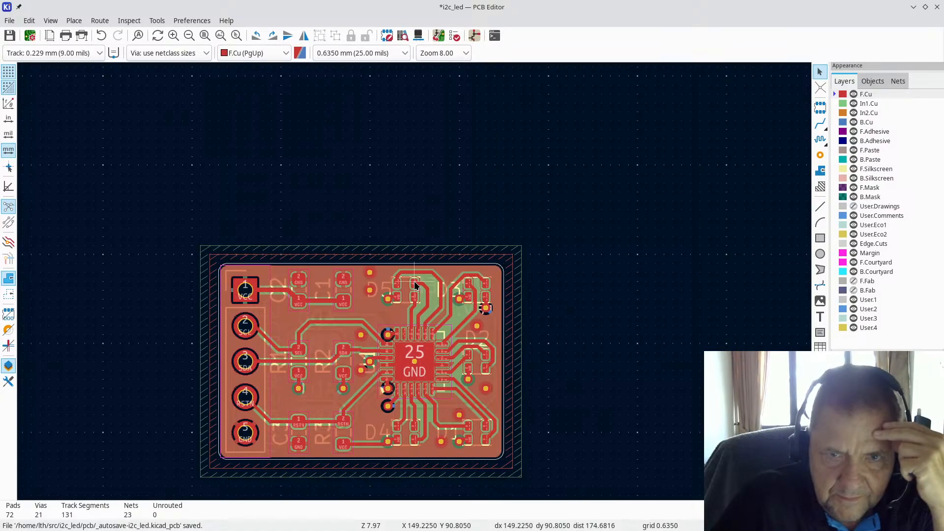
pyautogui.scroll(3, 414, 285)
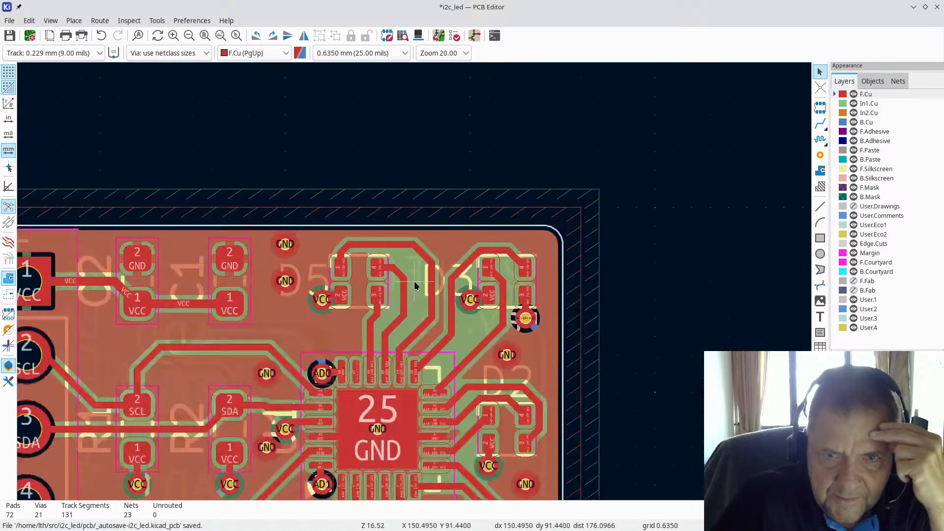
pyautogui.scroll(1, 414, 286)
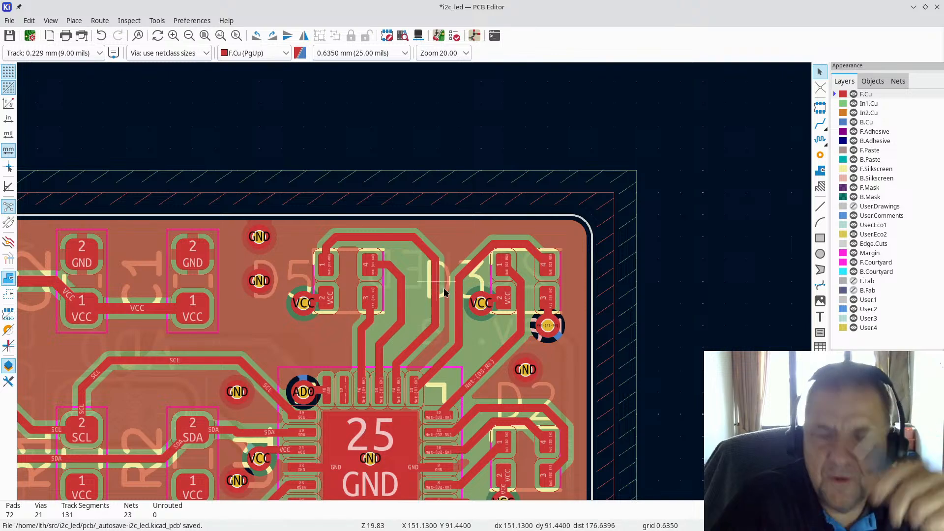
pyautogui.click(938, 7)
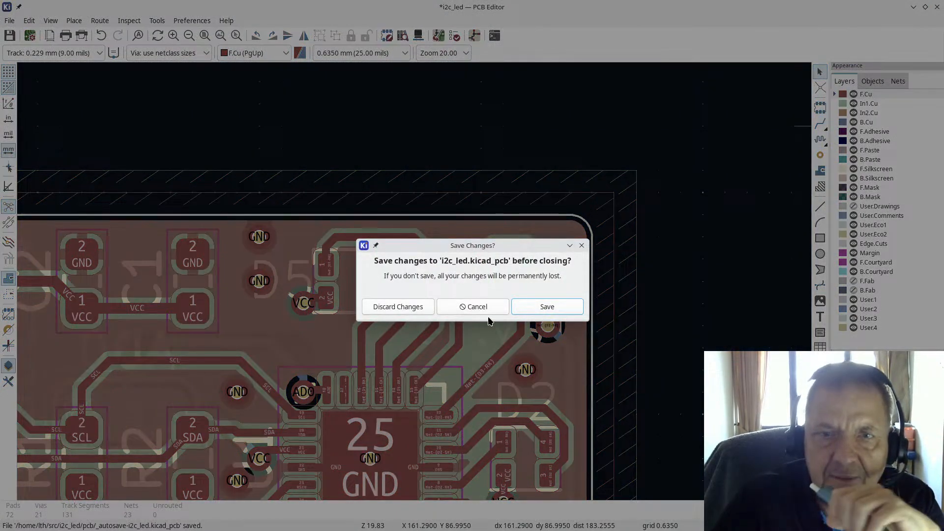
pyautogui.click(467, 307)
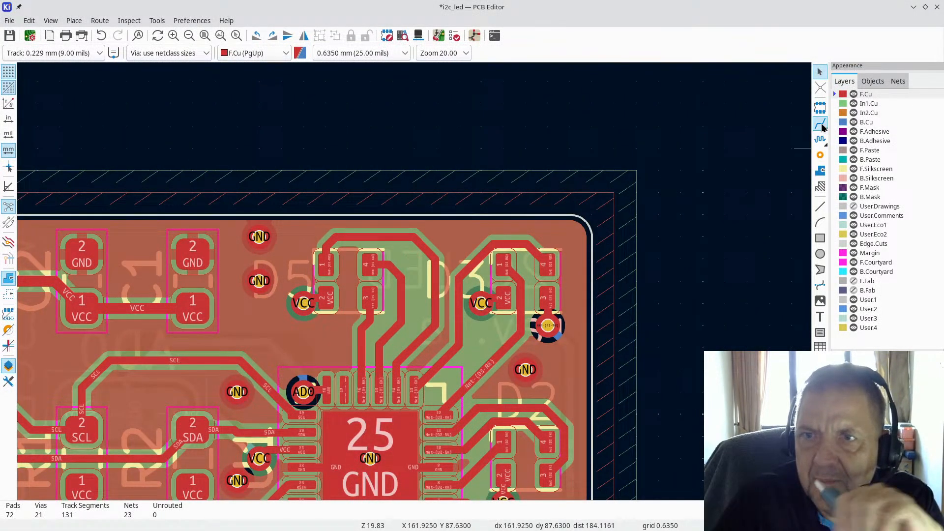
pyautogui.click(822, 125)
pyautogui.press('Escape')
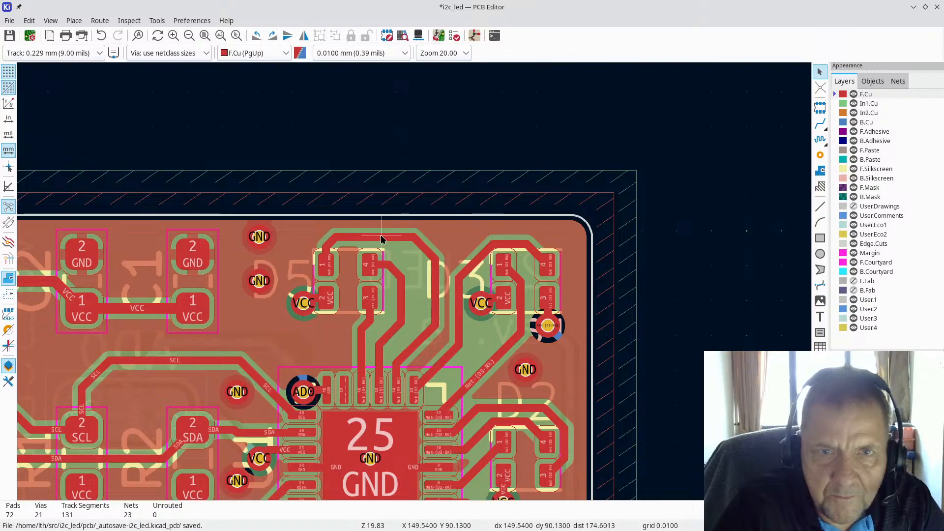
# Reroute the Net-(D5-RK) track on F.Cu between D5 pad 1 and U1, bringing its vertical run closer to D5
pyautogui.click(820, 124)
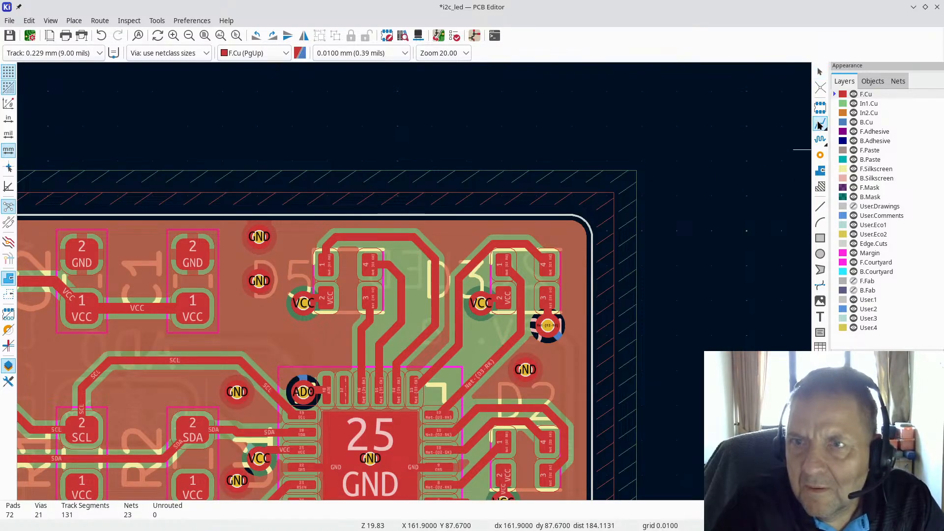
pyautogui.click(397, 384)
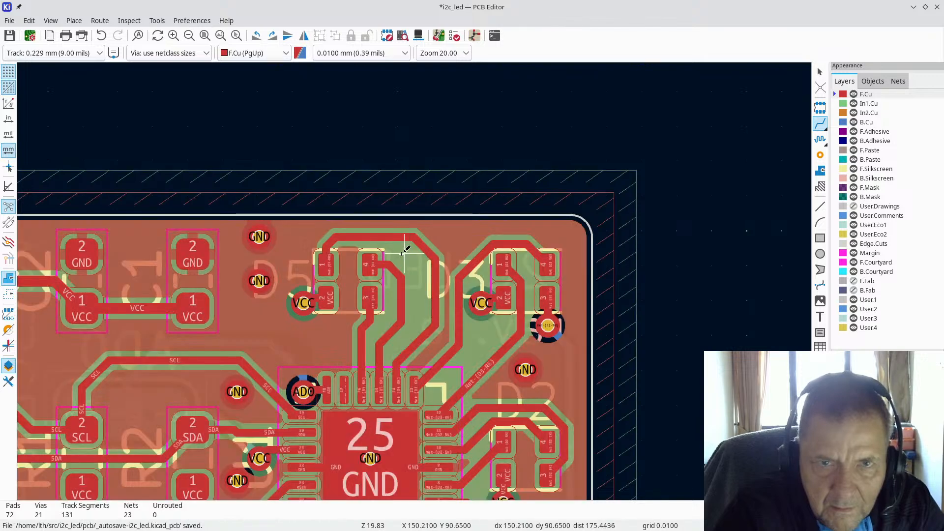
pyautogui.click(403, 253)
pyautogui.click(356, 238)
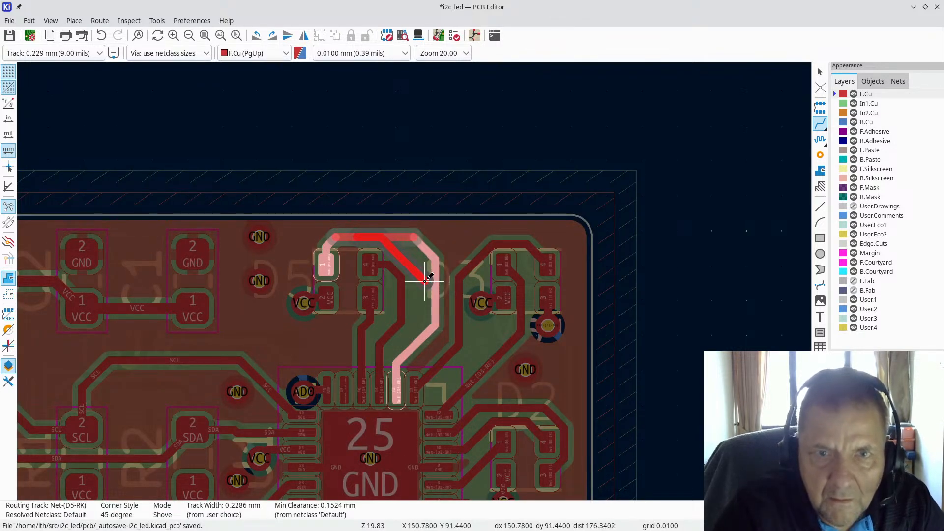
pyautogui.click(435, 282)
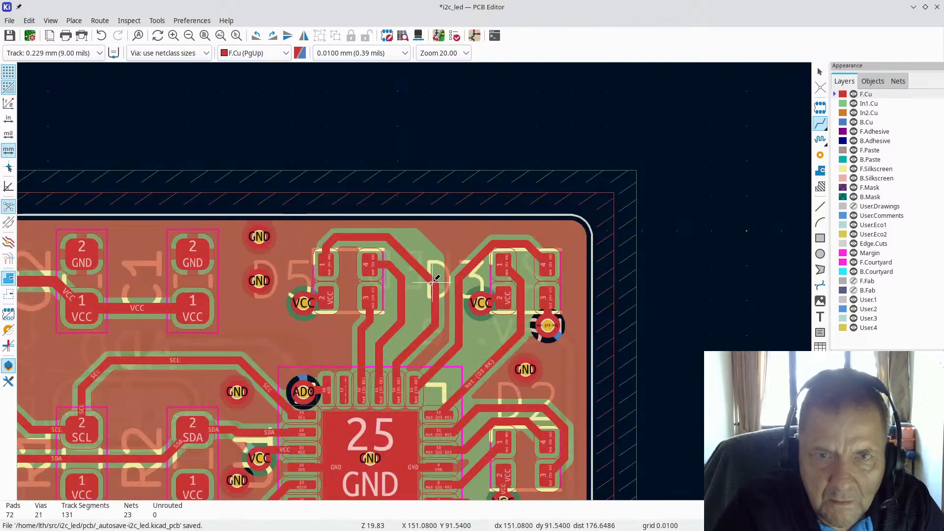
pyautogui.click(415, 265)
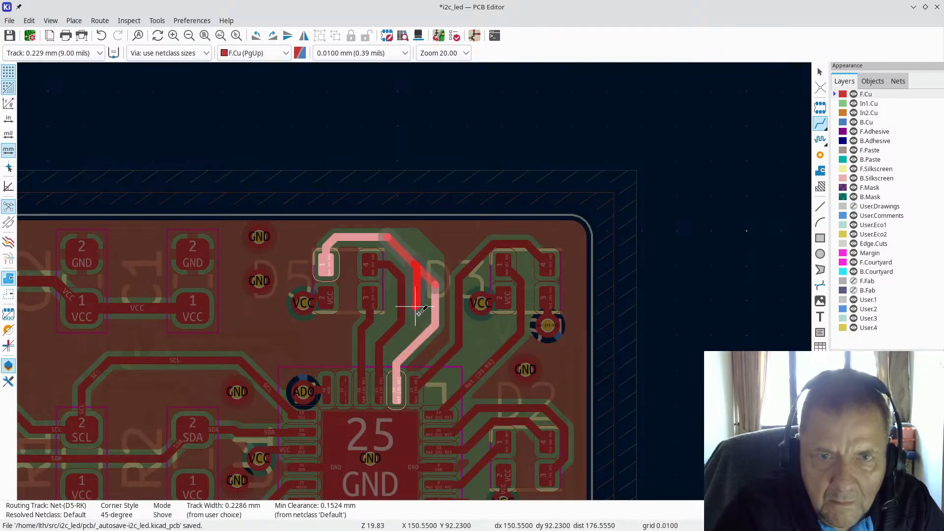
pyautogui.click(416, 346)
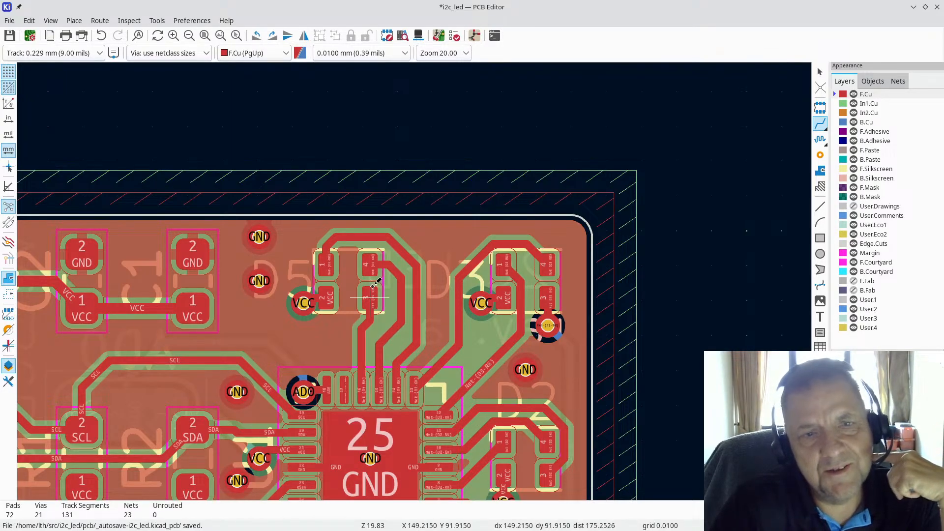
# Reroute the Net-(D3-RK) track on F.Cu from U1 pin 12 with a short vertical riser and a 45-degree diagonal to the vertical run beside D3
pyautogui.scroll(-4, 370, 285)
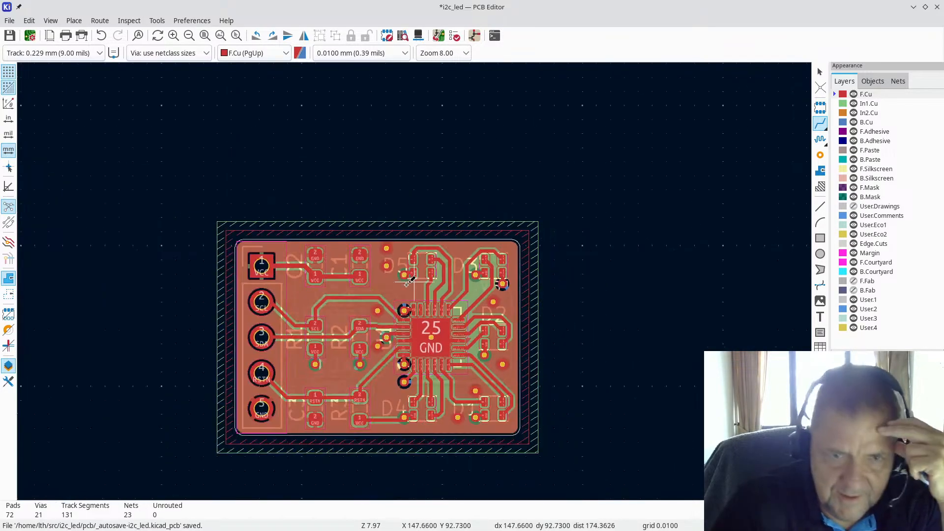
pyautogui.scroll(2, 416, 279)
pyautogui.scroll(2, 415, 282)
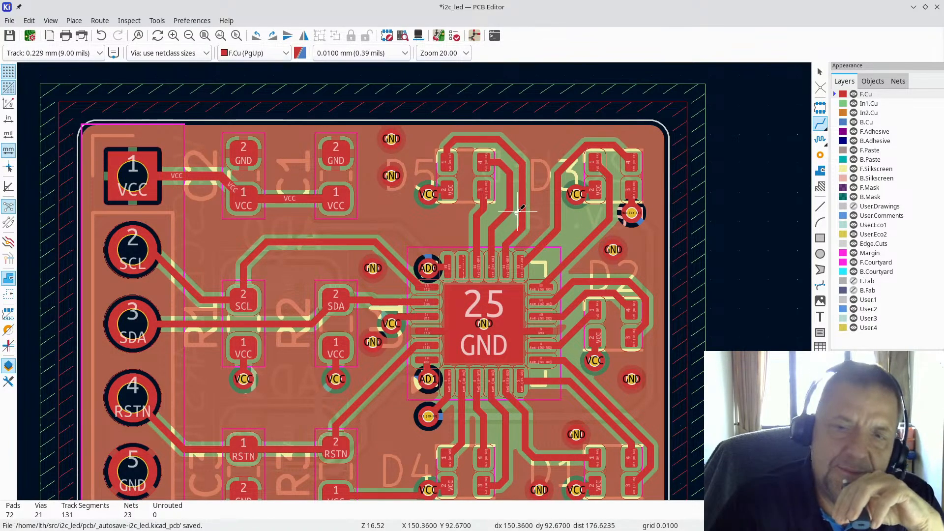
pyautogui.scroll(-2, 492, 227)
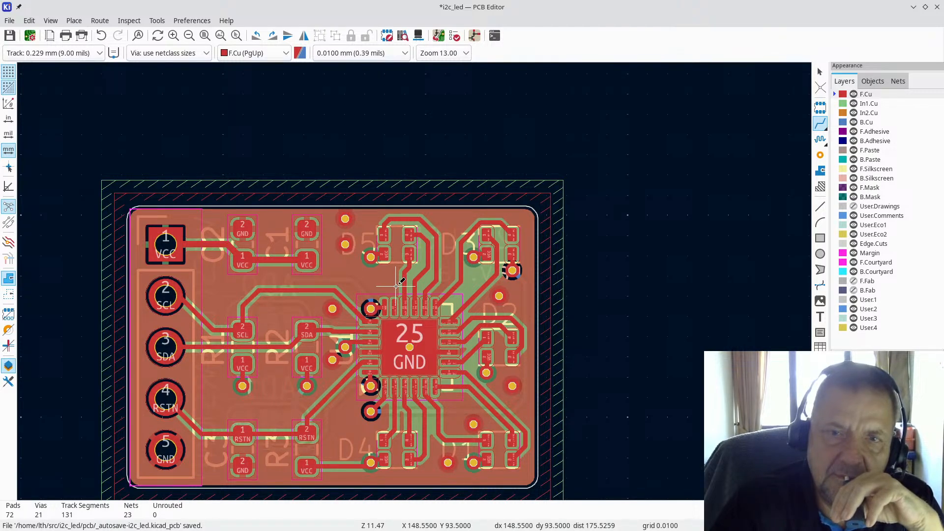
pyautogui.scroll(2, 475, 290)
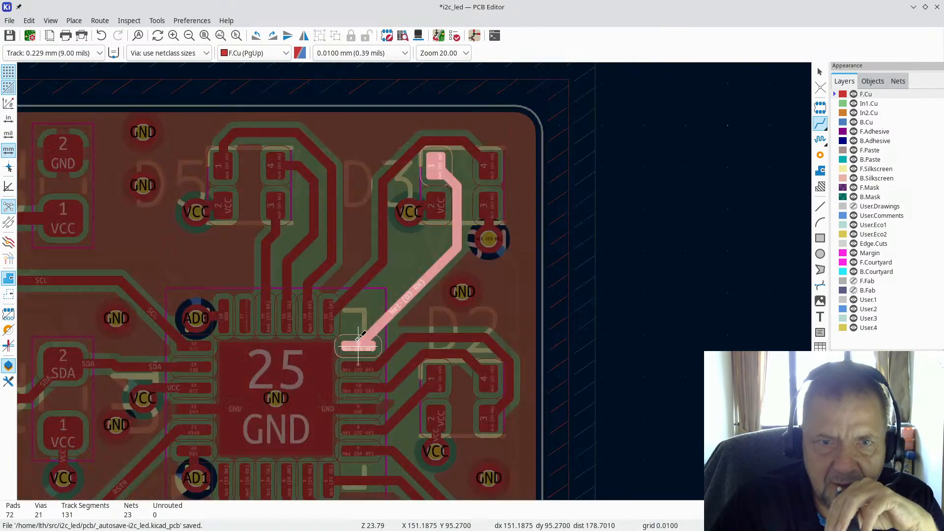
pyautogui.click(360, 347)
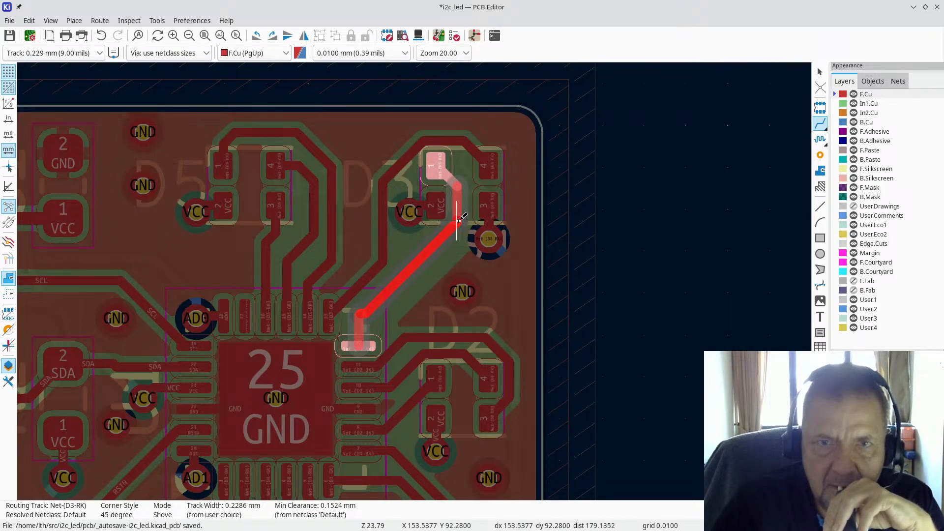
pyautogui.click(457, 223)
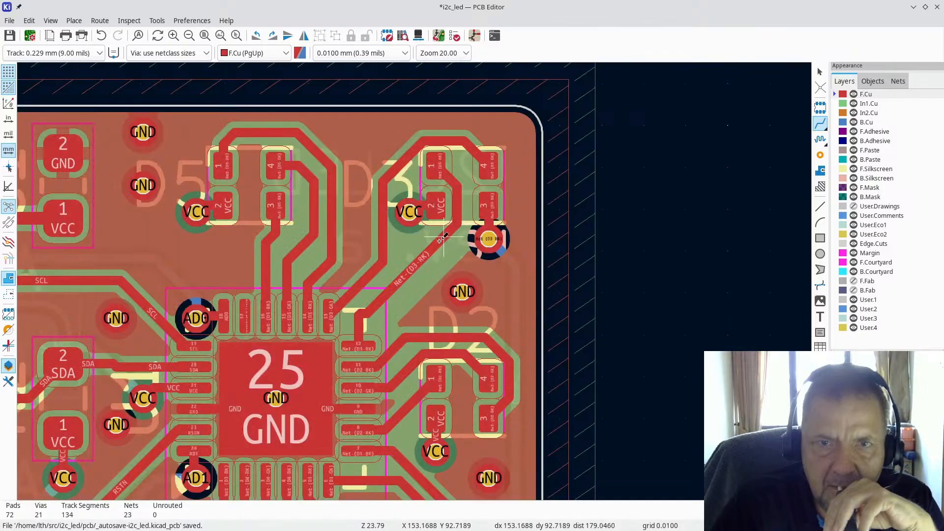
# Shift the Net-(D3-RK) diagonal closer to the neighbouring D3 track, adding a short horizontal jog just below D3
pyautogui.click(453, 234)
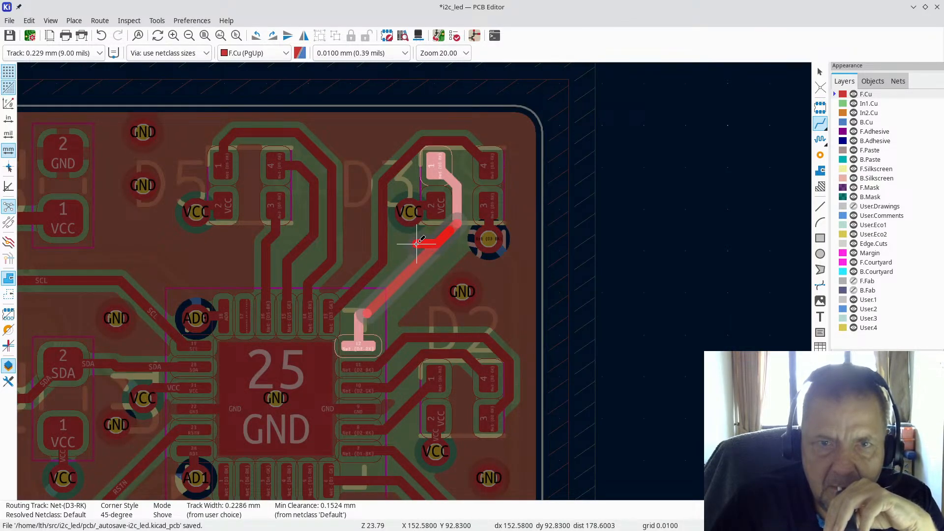
pyautogui.click(415, 244)
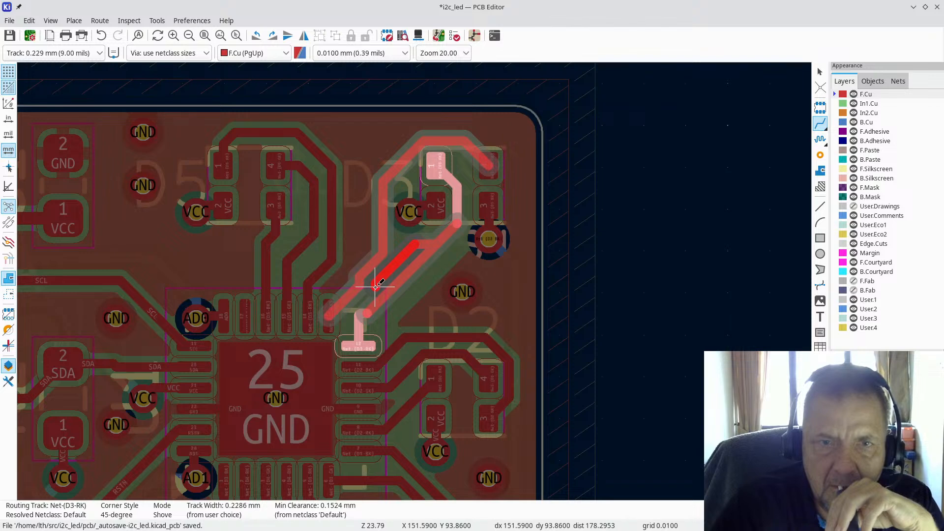
pyautogui.click(375, 287)
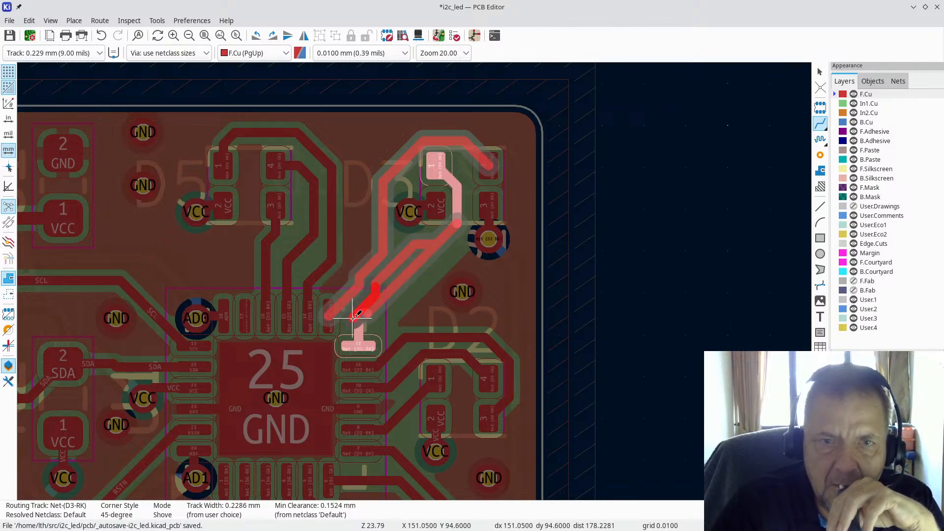
pyautogui.click(359, 315)
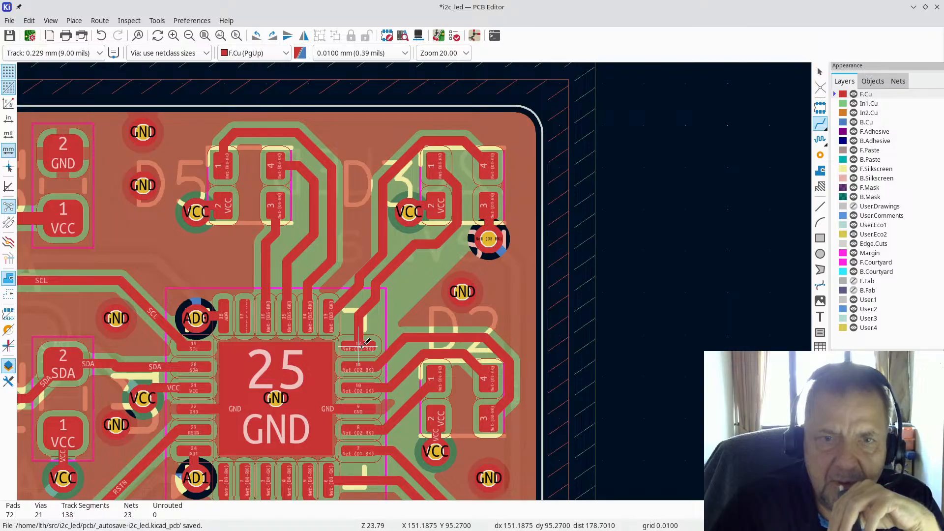
# Extend the vertical riser of Net-(D3-RK) at U1 pin 12 and join it directly to the diagonal below D3
pyautogui.click(362, 345)
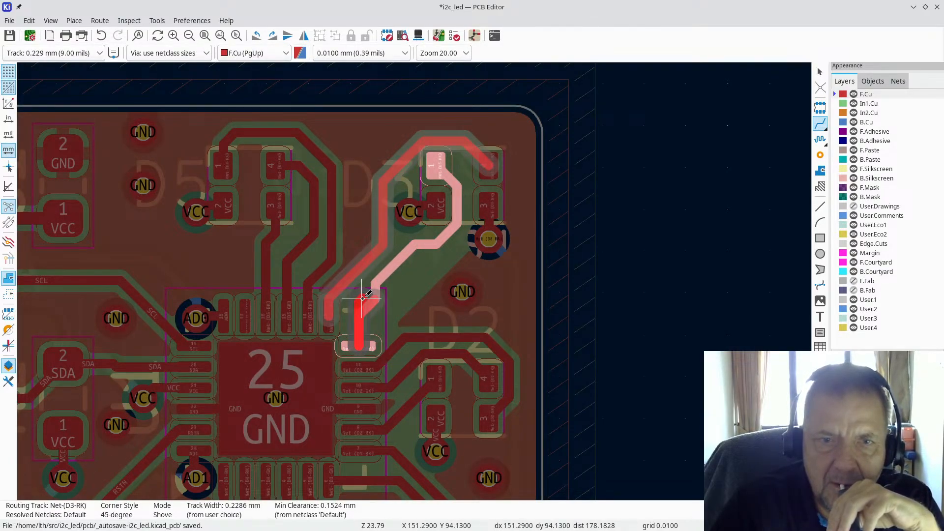
pyautogui.click(371, 296)
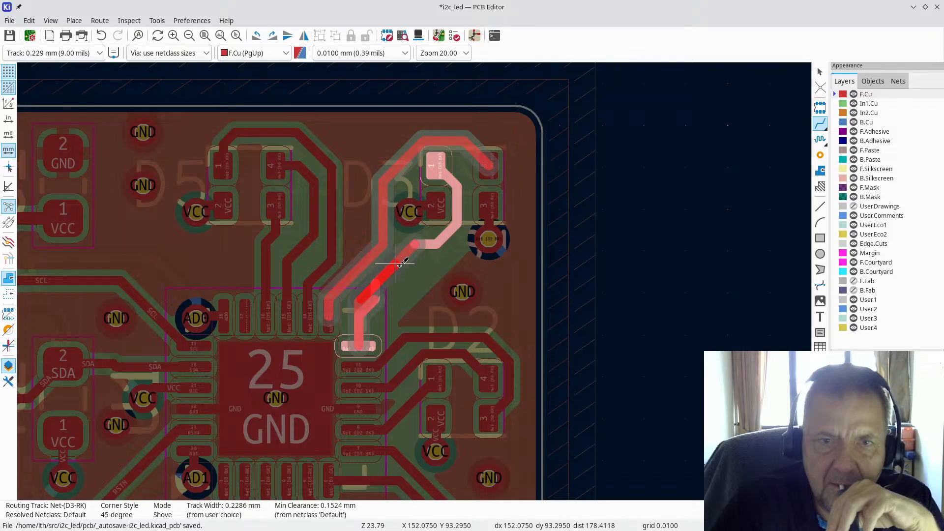
pyautogui.press('Escape')
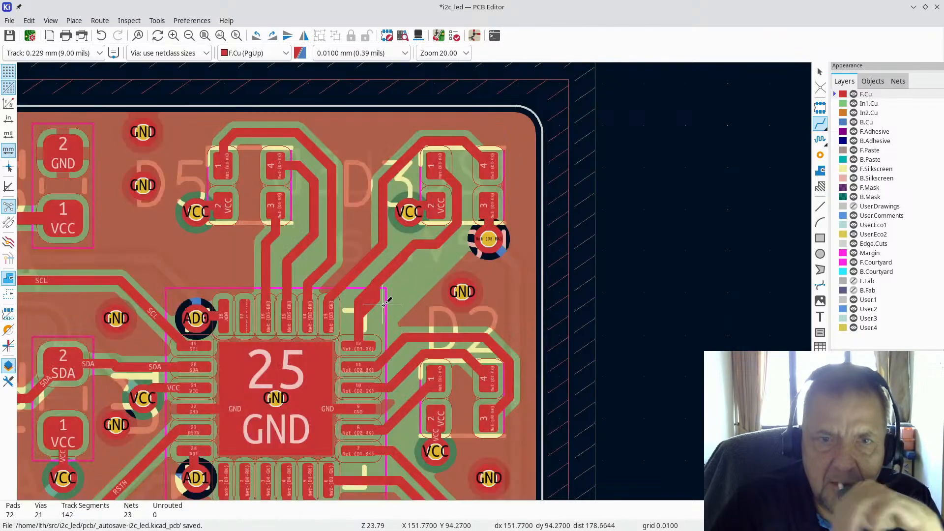
pyautogui.scroll(3, 383, 304)
pyautogui.click(375, 298)
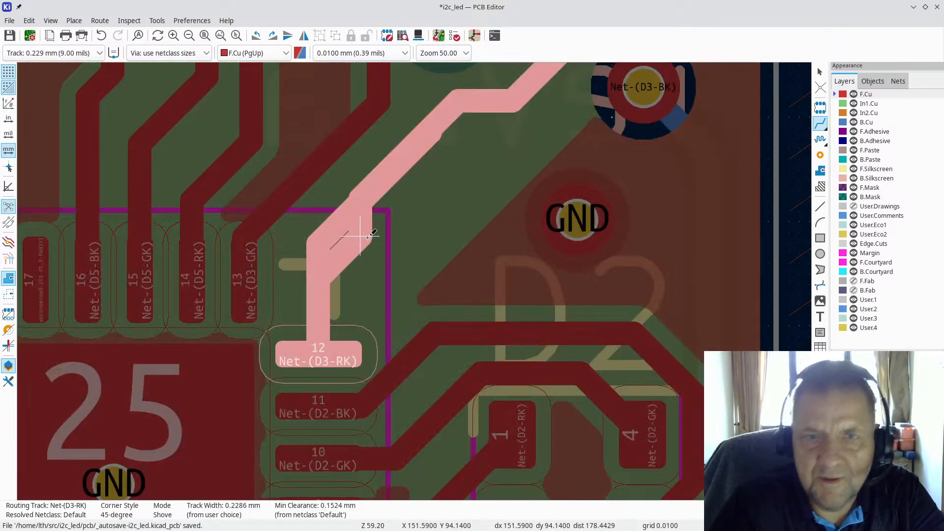
pyautogui.press('Escape')
pyautogui.click(370, 237)
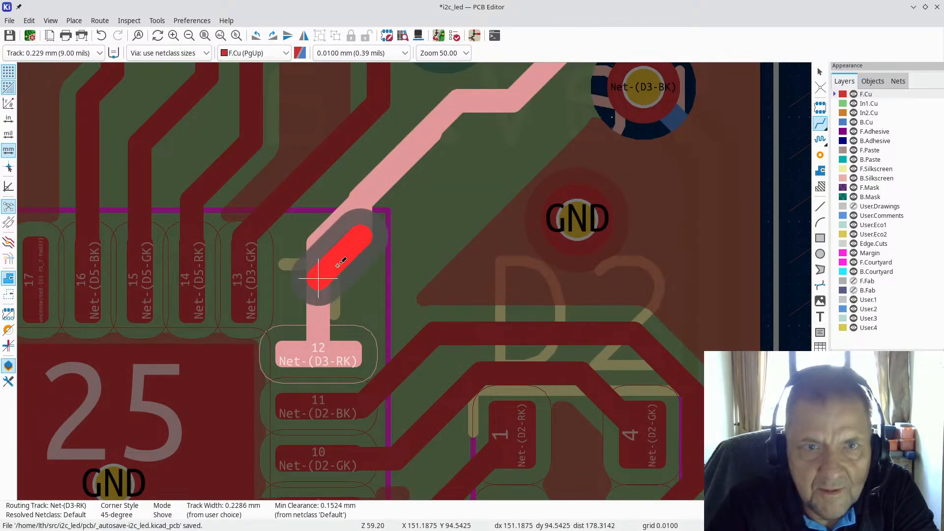
pyautogui.press('Escape')
pyautogui.press('Escape')
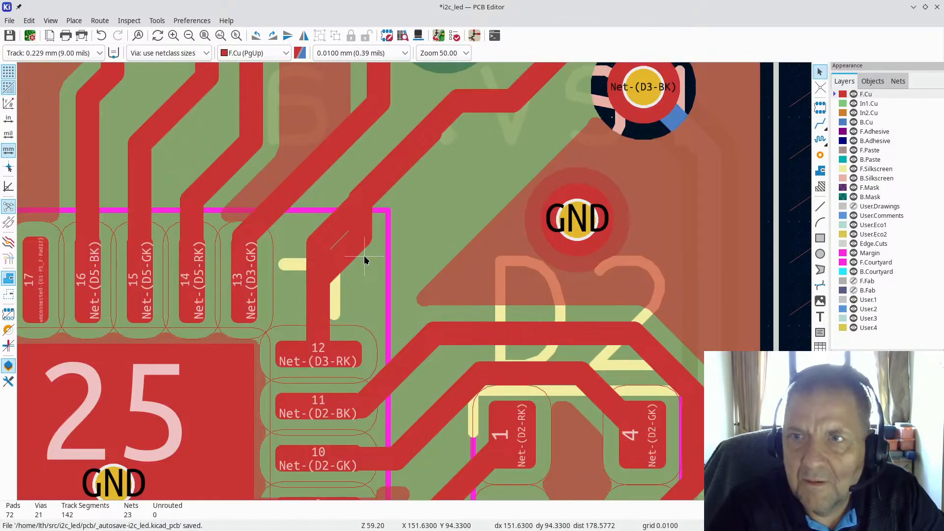
# Delete the three leftover Net-(D3-RK) track segments forming the redundant loop beside the riser above U1 pin 12
pyautogui.click(334, 260)
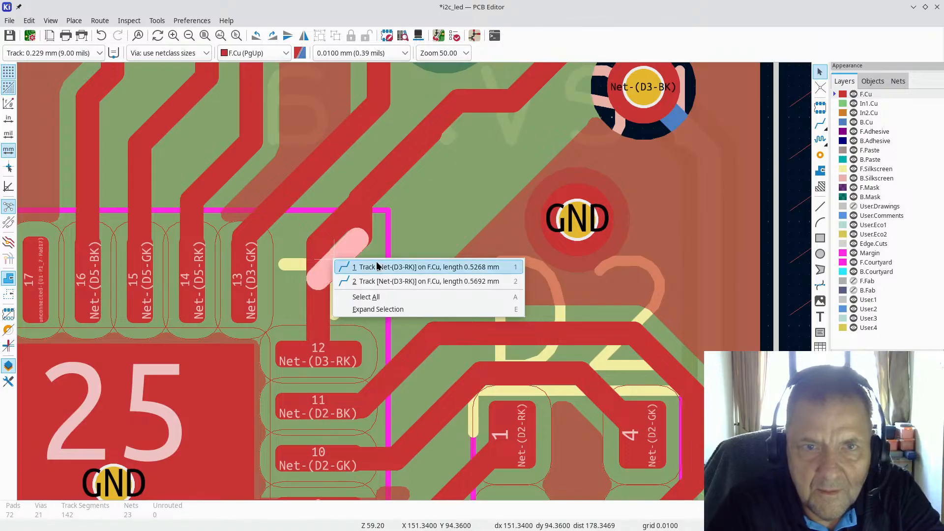
pyautogui.click(345, 268)
pyautogui.press('Delete')
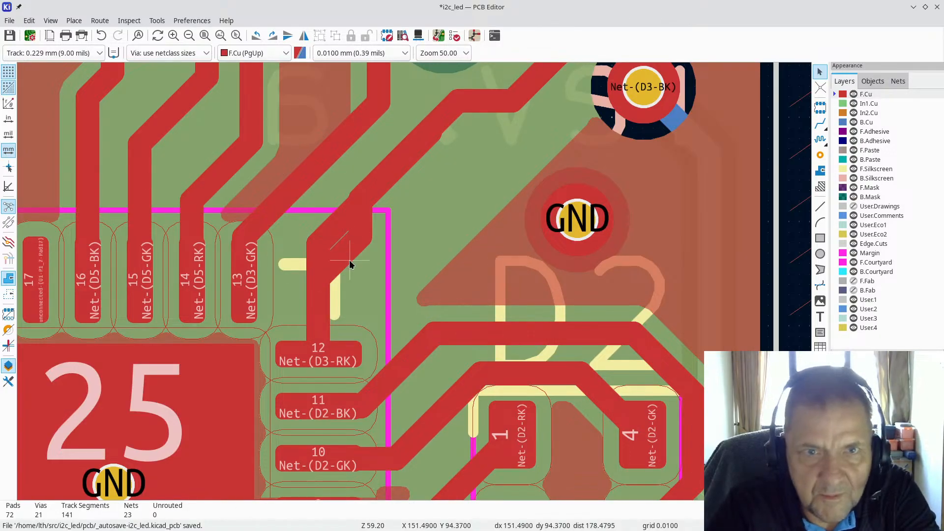
pyautogui.click(347, 256)
pyautogui.press('Delete')
pyautogui.click(366, 237)
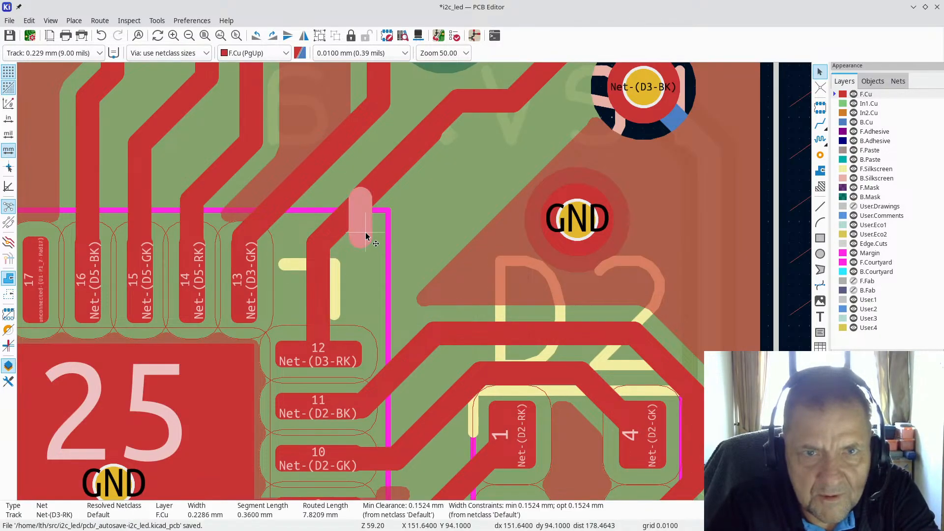
pyautogui.press('Delete')
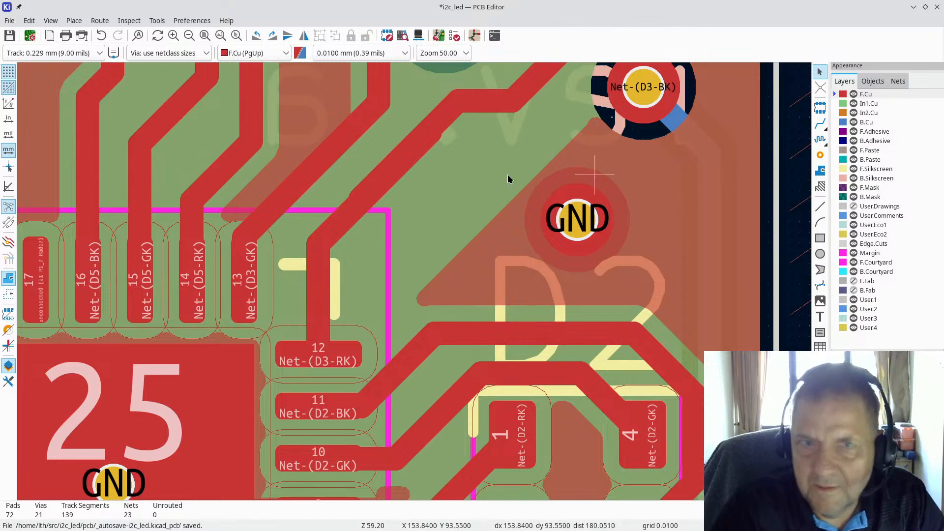
# Delete the shorter of the two overlapping Net-(D3-RK) diagonal segments above U1 pin 12
pyautogui.click(357, 195)
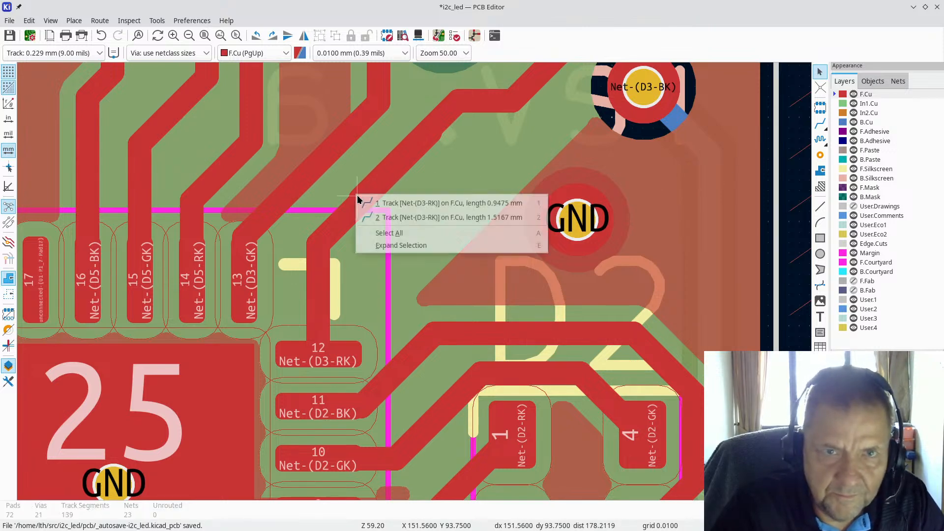
pyautogui.click(391, 202)
pyautogui.press('Delete')
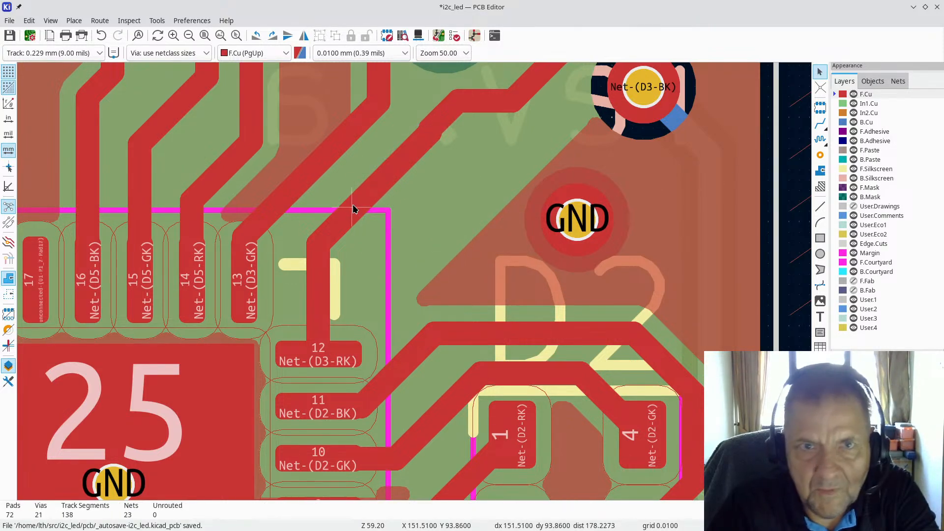
pyautogui.click(384, 181)
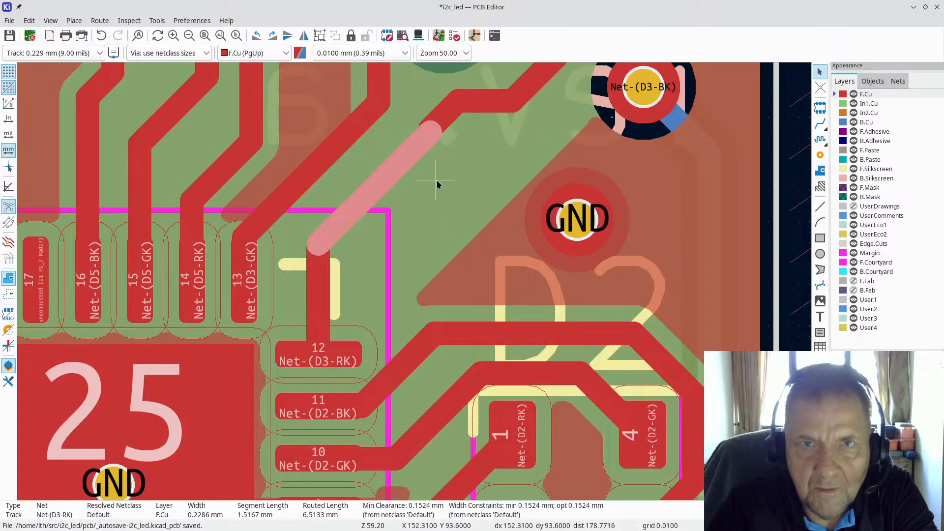
pyautogui.press('Delete')
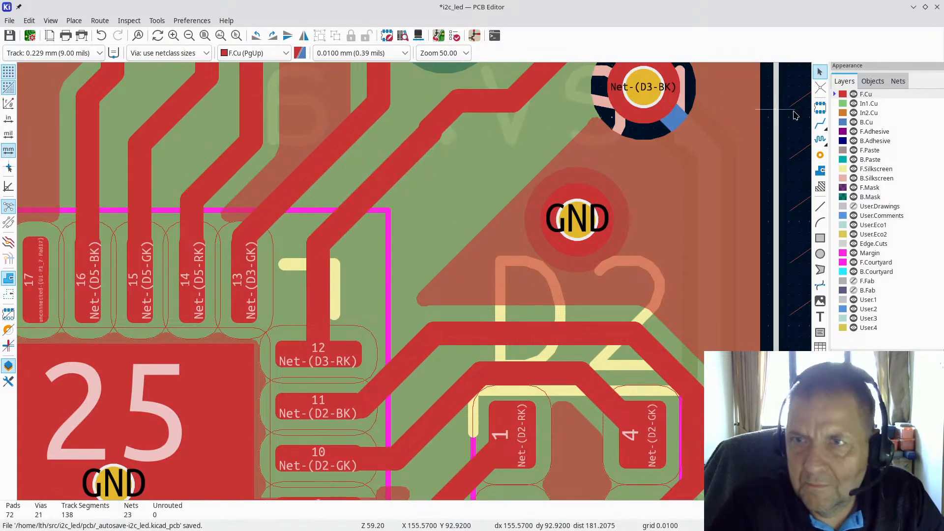
# Reroute Net-(D3-RK) on F.Cu from the riser above U1 pin 12 diagonally to the horizontal jog below D3, and refill all zones
pyautogui.click(820, 123)
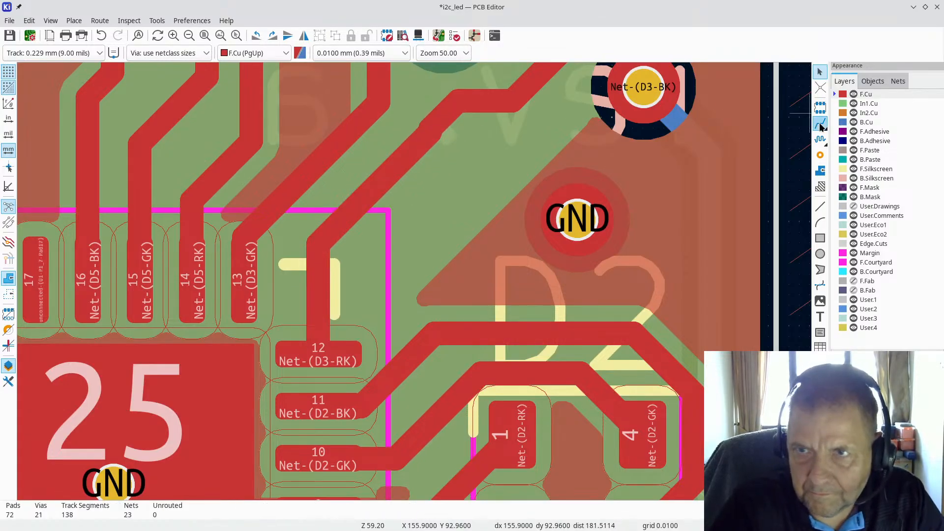
pyautogui.click(319, 253)
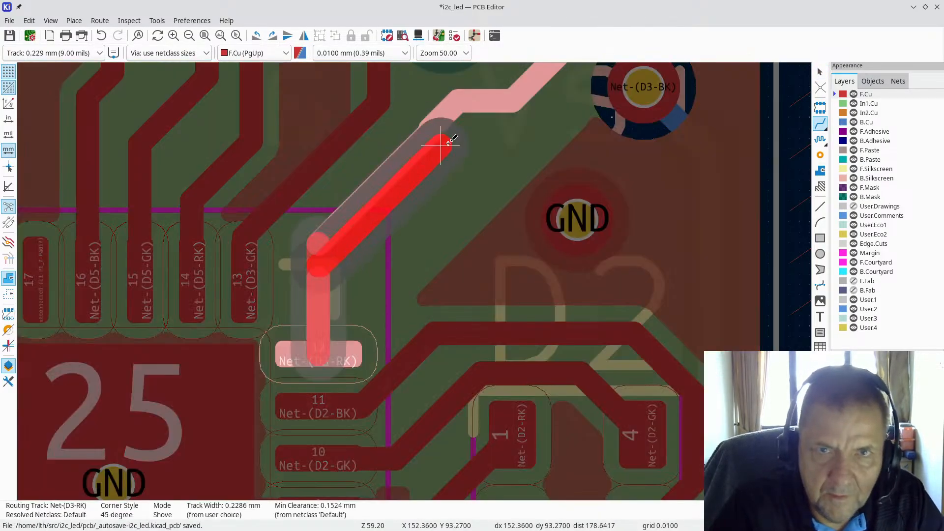
pyautogui.click(458, 101)
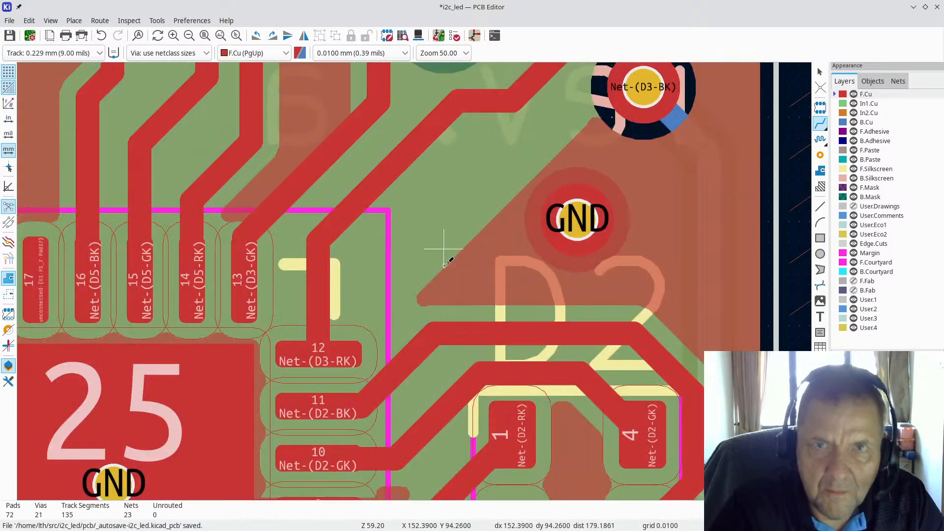
pyautogui.scroll(-5, 444, 251)
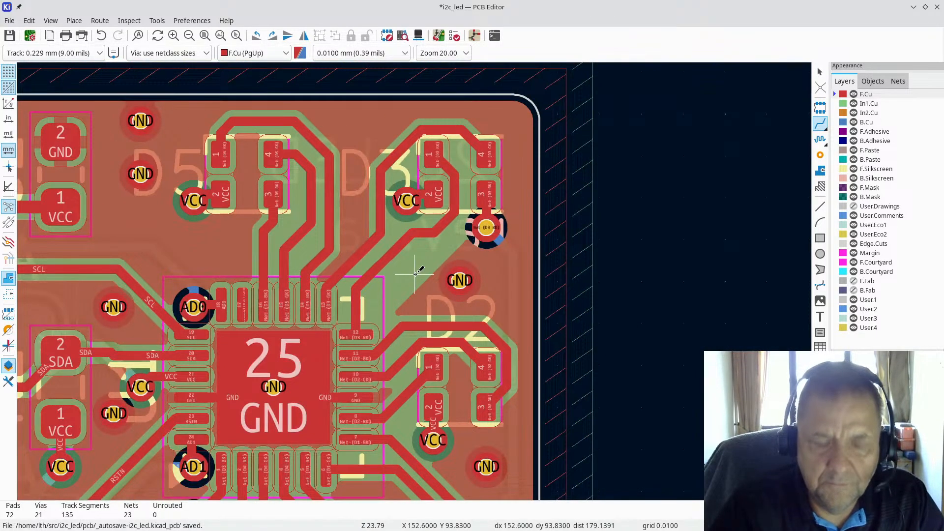
pyautogui.press('b')
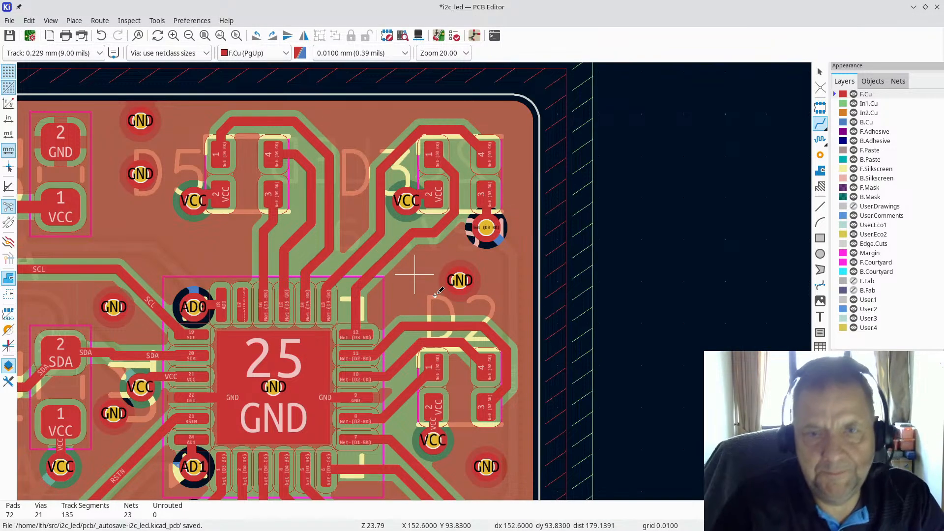
# Open the board in the 3D Viewer and turn it over to examine the back silkscreen labels and the AD0/AD1 jumpers
pyautogui.scroll(-2, 435, 295)
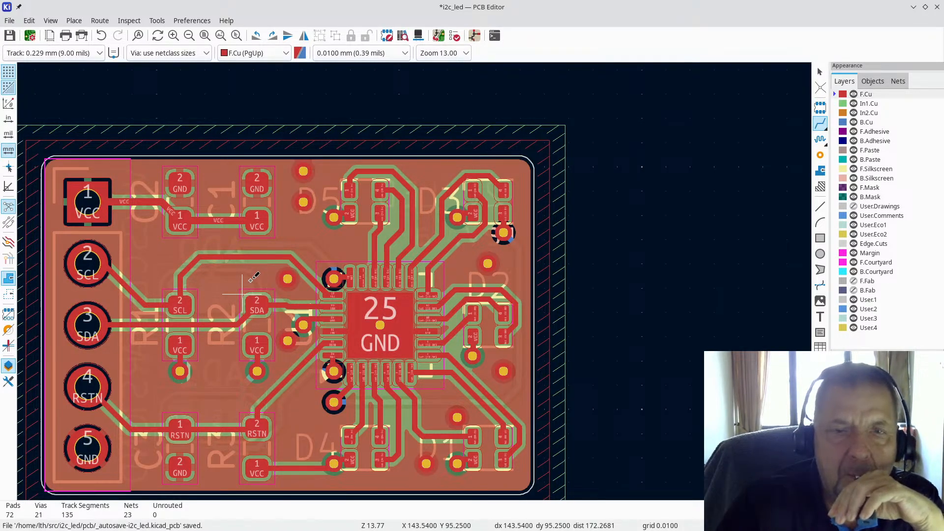
pyautogui.click(50, 20)
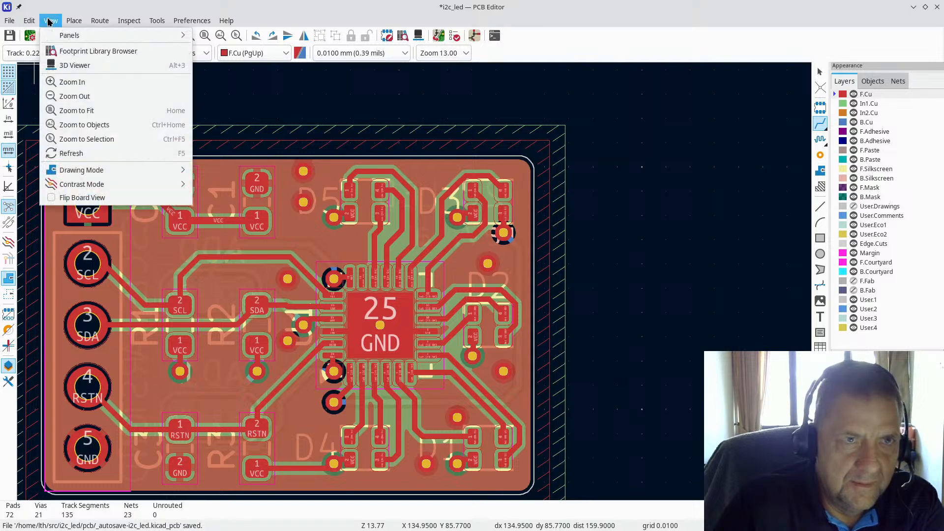
pyautogui.moveTo(73, 20)
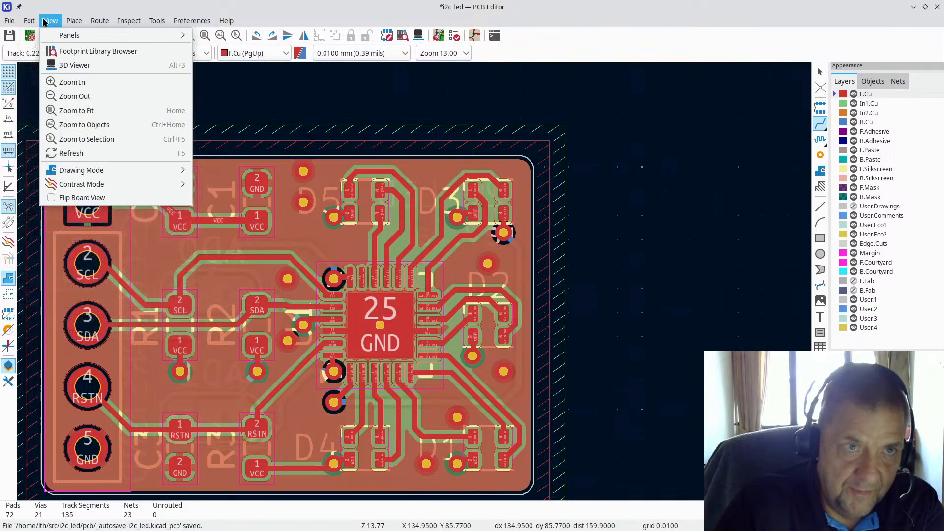
pyautogui.moveTo(32, 22)
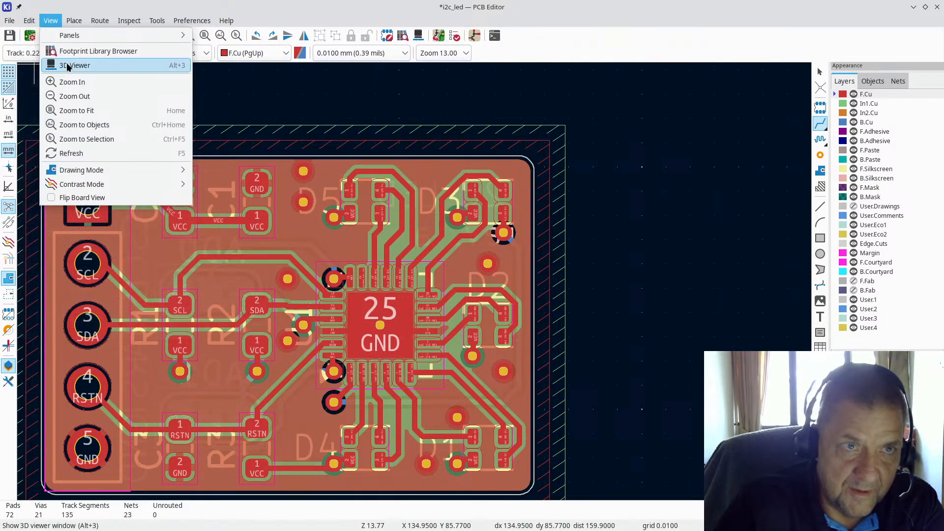
pyautogui.click(68, 66)
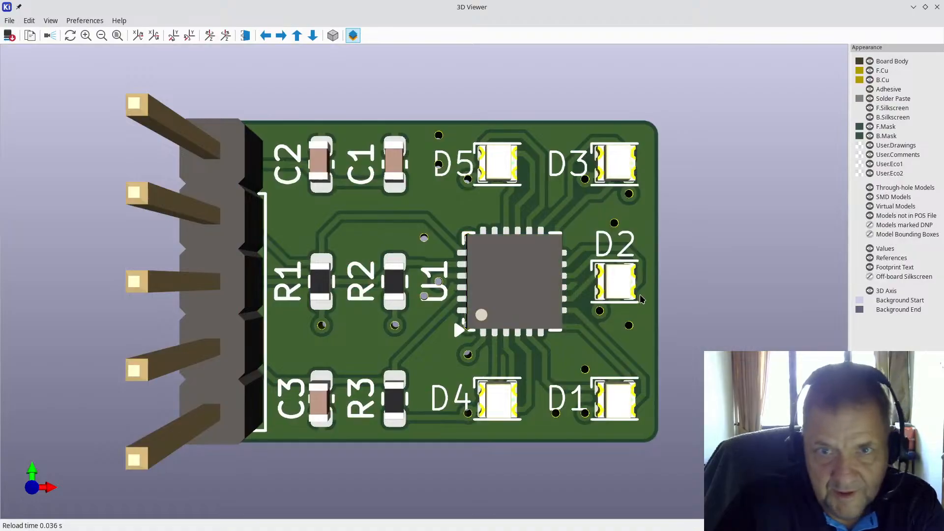
pyautogui.scroll(-3, 528, 294)
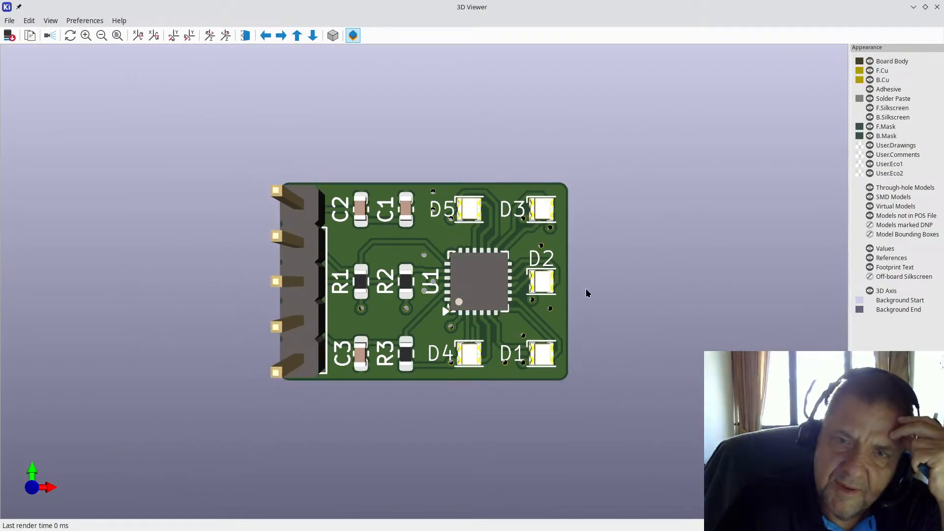
pyautogui.moveTo(586, 293); pyautogui.dragTo(419, 289)
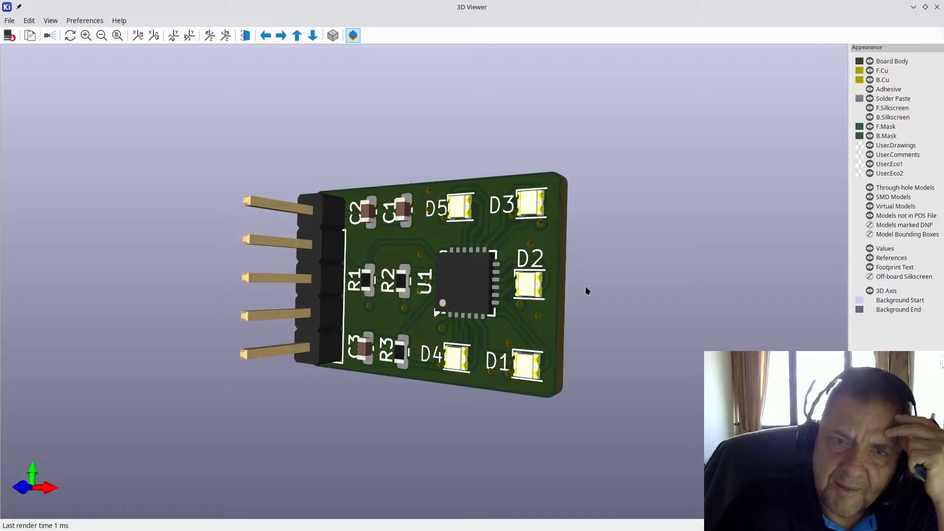
pyautogui.moveTo(586, 287); pyautogui.dragTo(324, 282)
pyautogui.moveTo(540, 291); pyautogui.dragTo(294, 287)
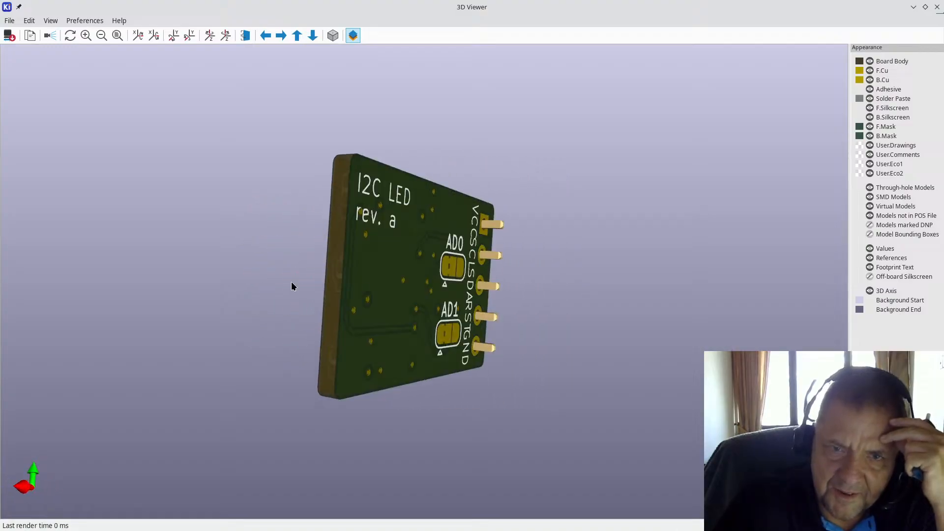
pyautogui.moveTo(421, 288); pyautogui.dragTo(129, 293)
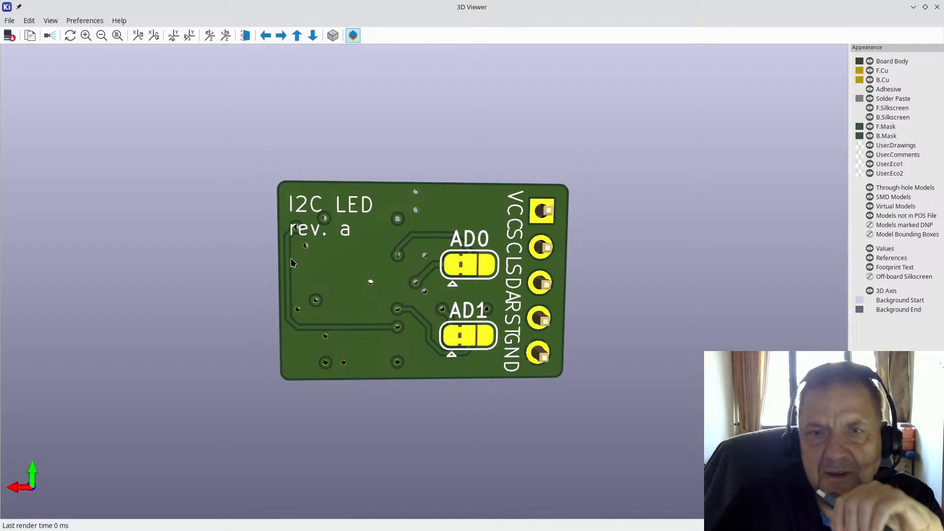
pyautogui.moveTo(279, 264)
pyautogui.mouseDown()
pyautogui.moveTo(318, 264)
pyautogui.moveTo(283, 272)
pyautogui.mouseUp()
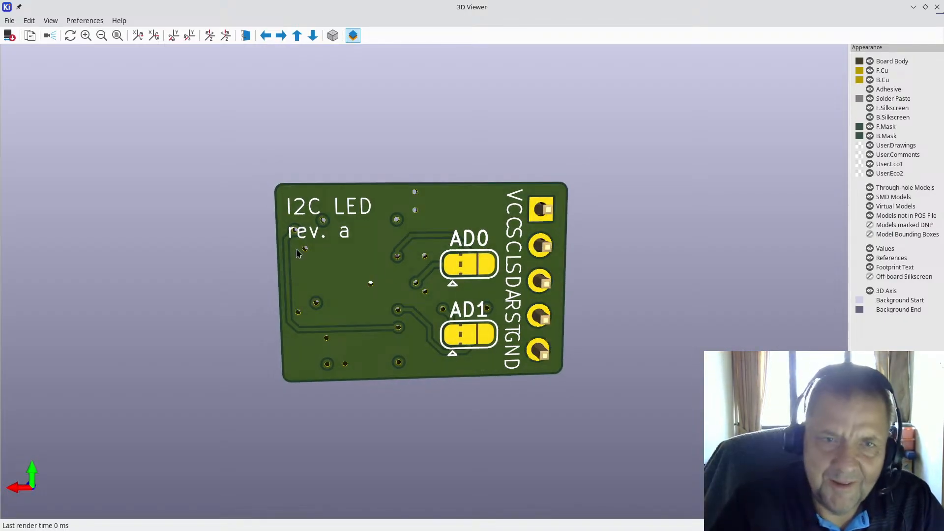
# Examine the component side and the back of the 3D board once more, and close the 3D Viewer
pyautogui.moveTo(299, 254); pyautogui.dragTo(525, 314)
pyautogui.press('z')
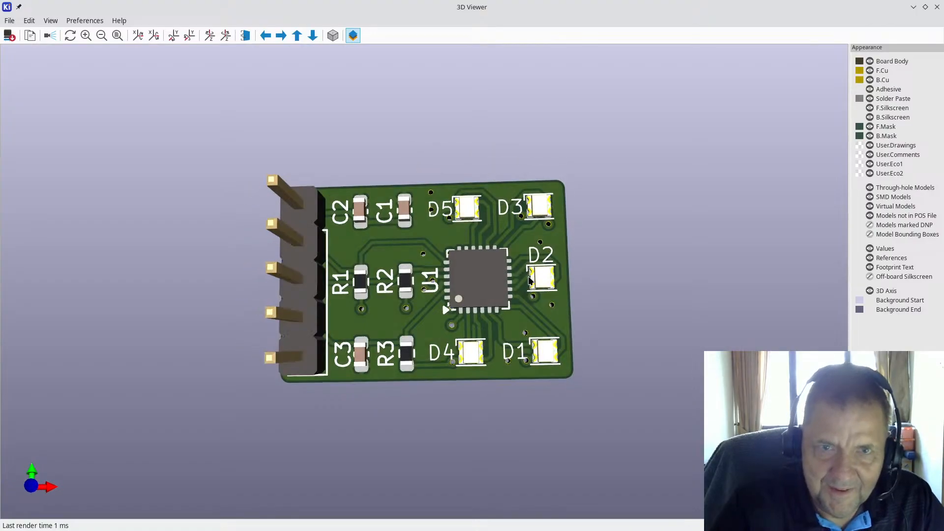
pyautogui.moveTo(484, 325); pyautogui.dragTo(499, 320)
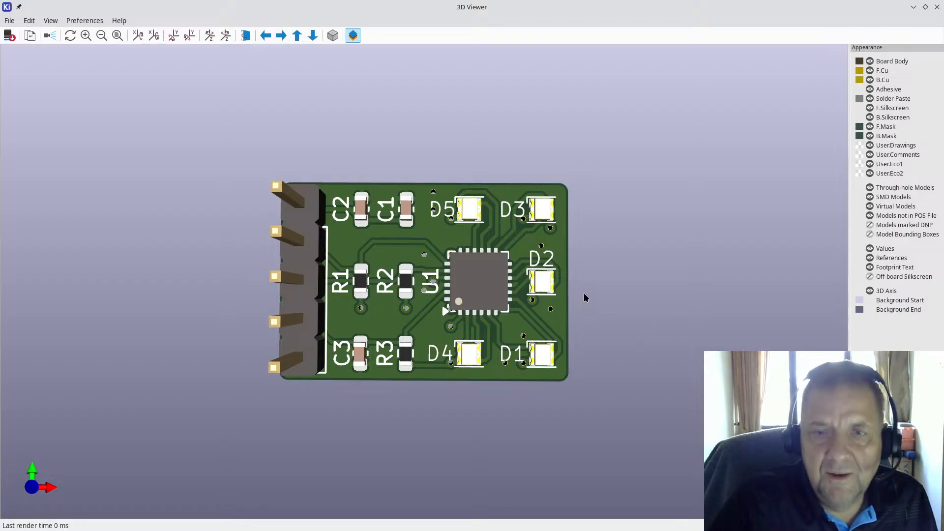
pyautogui.moveTo(585, 298); pyautogui.dragTo(305, 281)
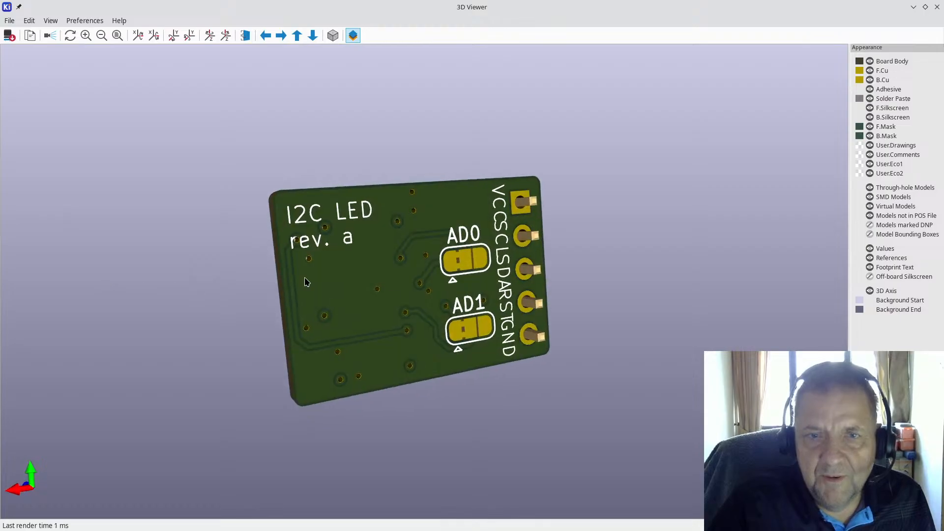
pyautogui.moveTo(379, 299); pyautogui.dragTo(250, 255)
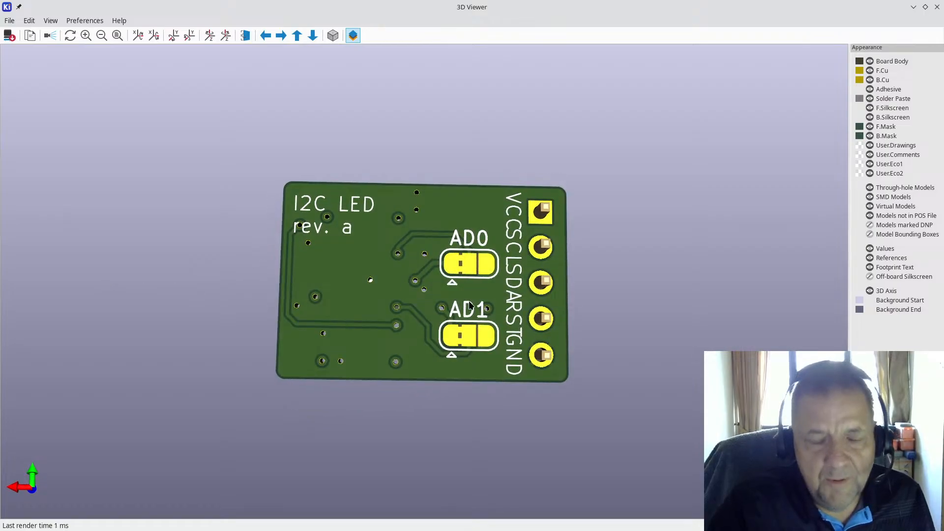
pyautogui.moveTo(514, 286); pyautogui.dragTo(510, 282)
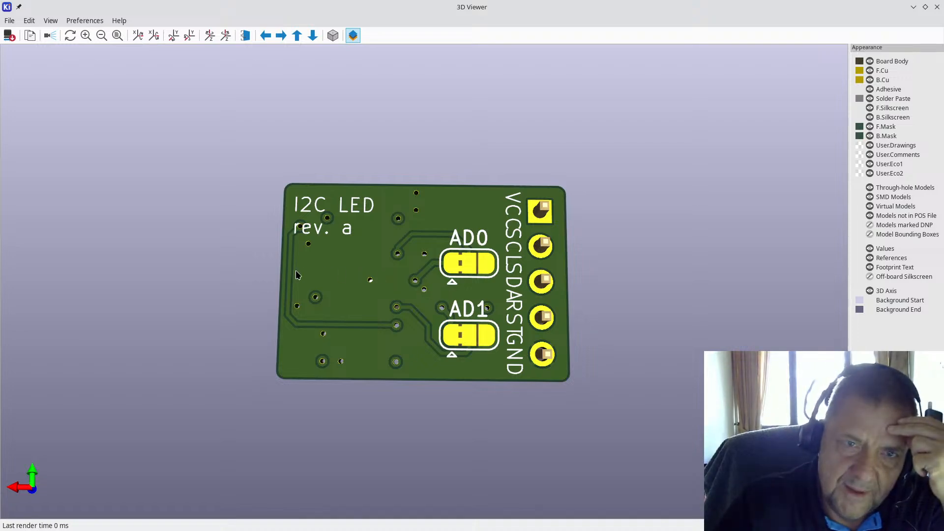
pyautogui.moveTo(412, 280); pyautogui.dragTo(493, 267)
pyautogui.press('z')
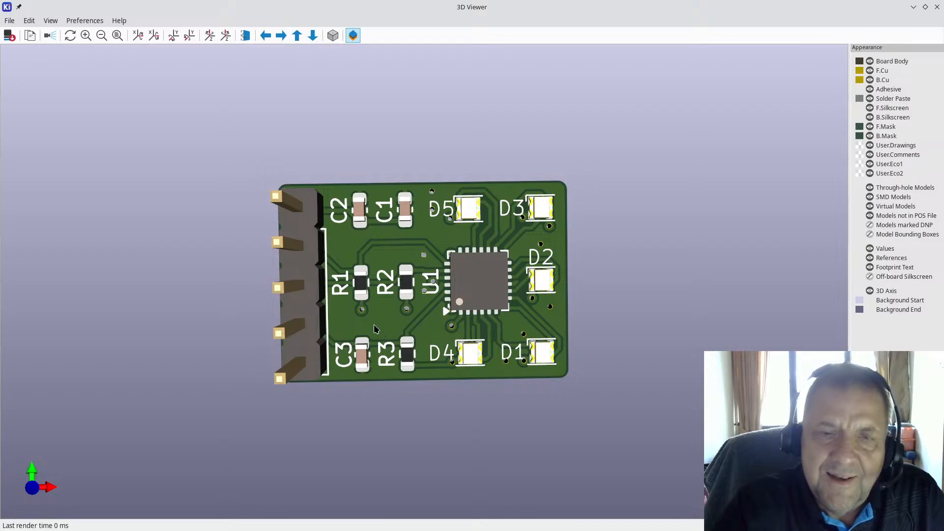
pyautogui.moveTo(340, 336); pyautogui.dragTo(331, 324)
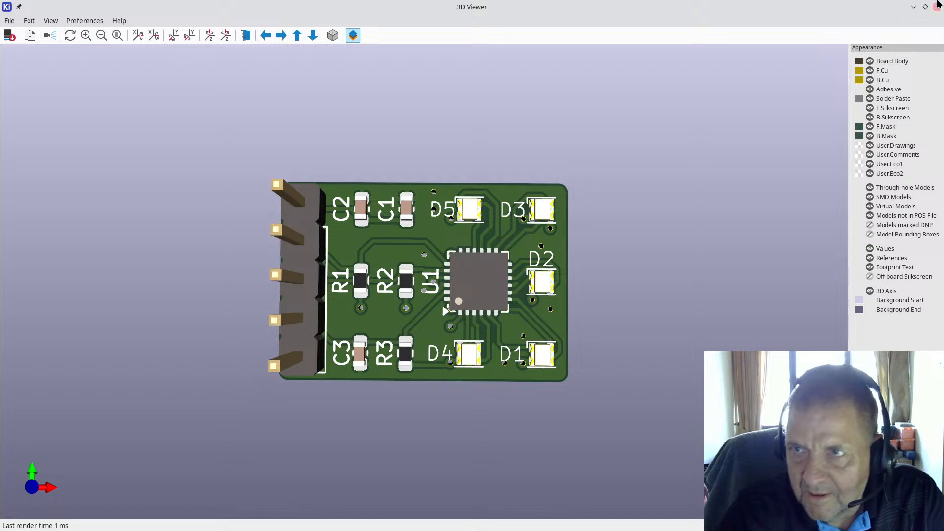
pyautogui.click(938, 6)
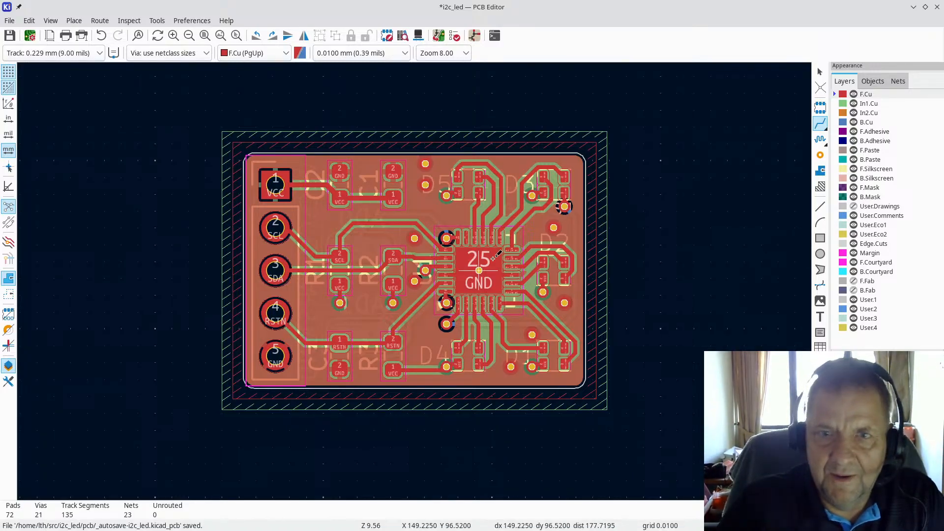
pyautogui.scroll(2, 420, 272)
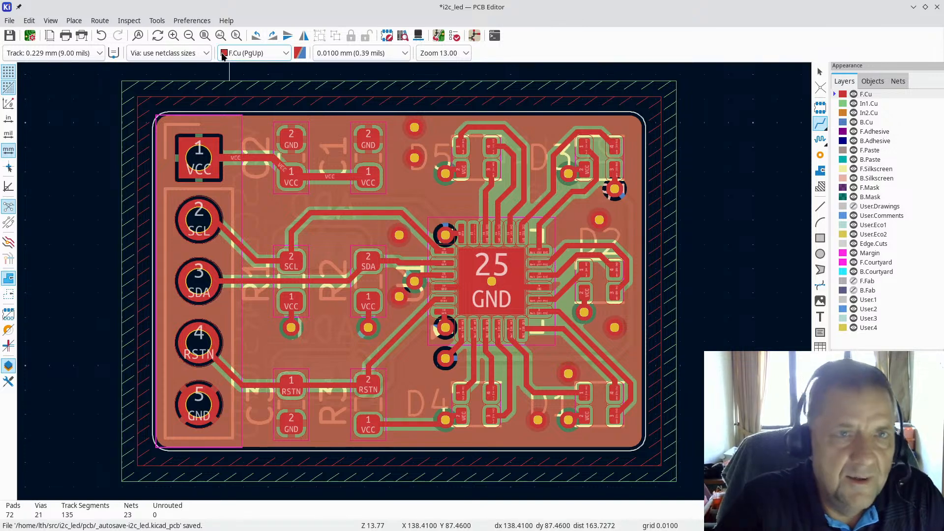
pyautogui.click(196, 20)
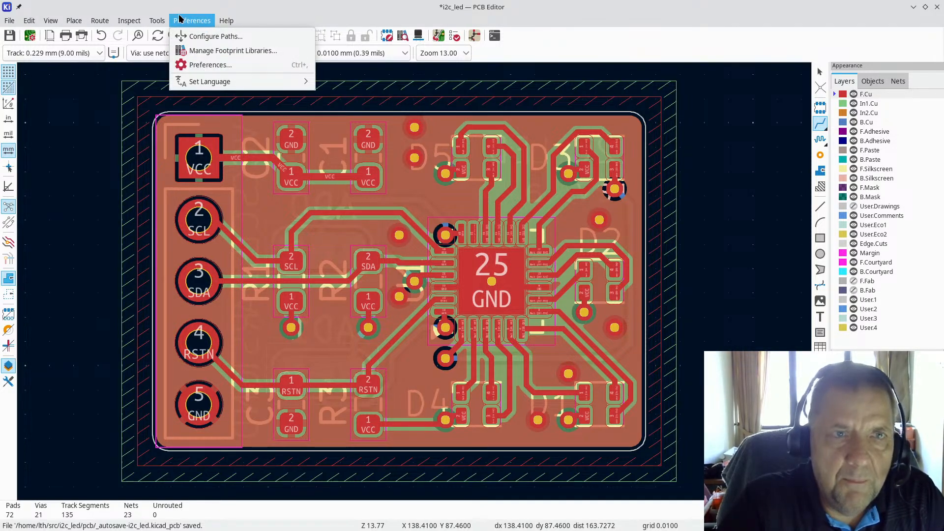
pyautogui.moveTo(158, 20)
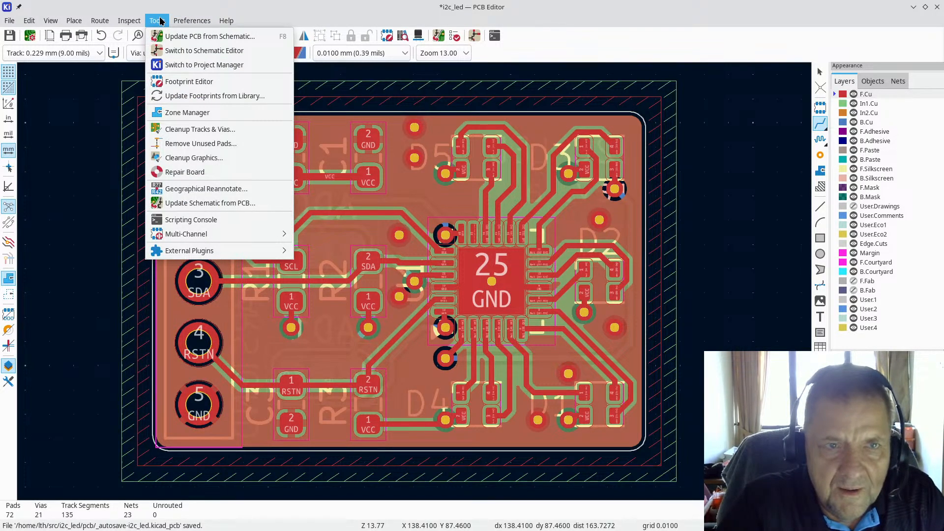
pyautogui.click(456, 7)
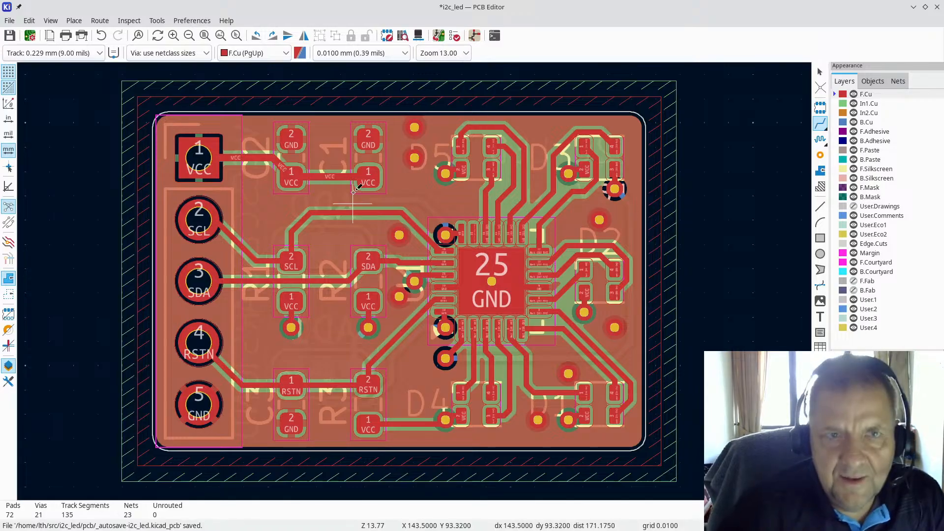
pyautogui.scroll(2, 415, 282)
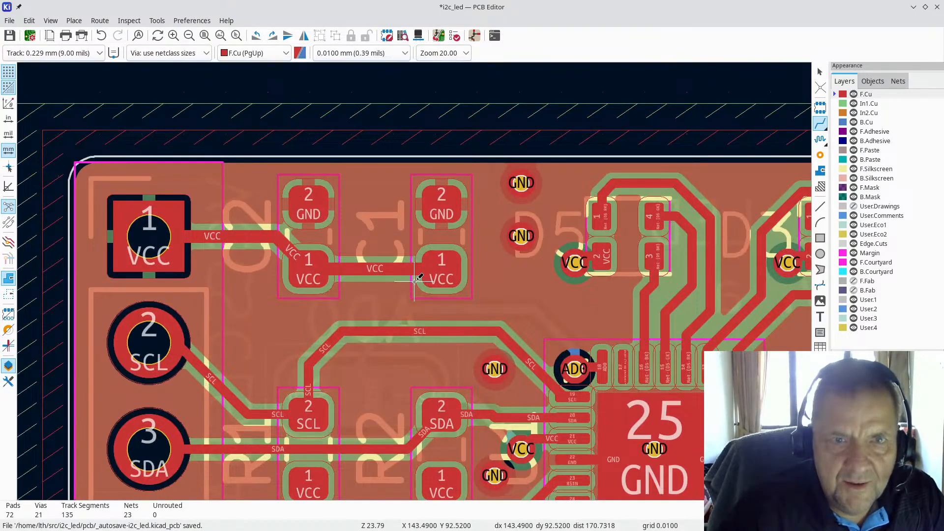
pyautogui.scroll(-4, 414, 281)
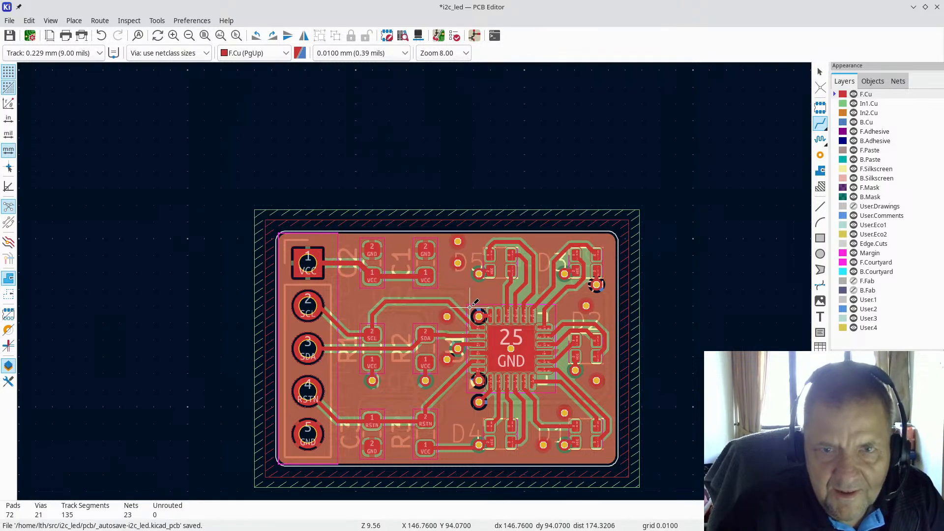
# Switch to the schematic and compare enclosing with crossing area selection on the circuitry between J1 and U1, and clear the selection
pyautogui.click(914, 7)
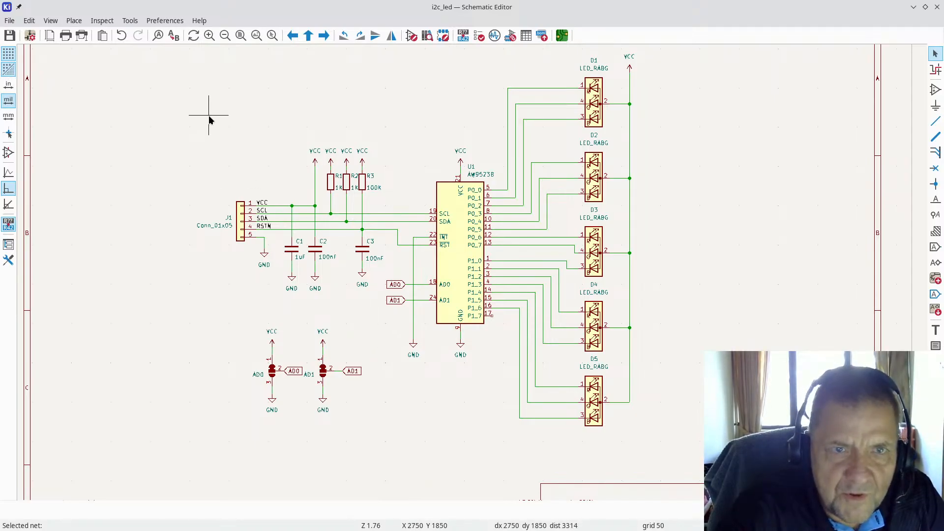
pyautogui.moveTo(210, 116); pyautogui.dragTo(444, 329)
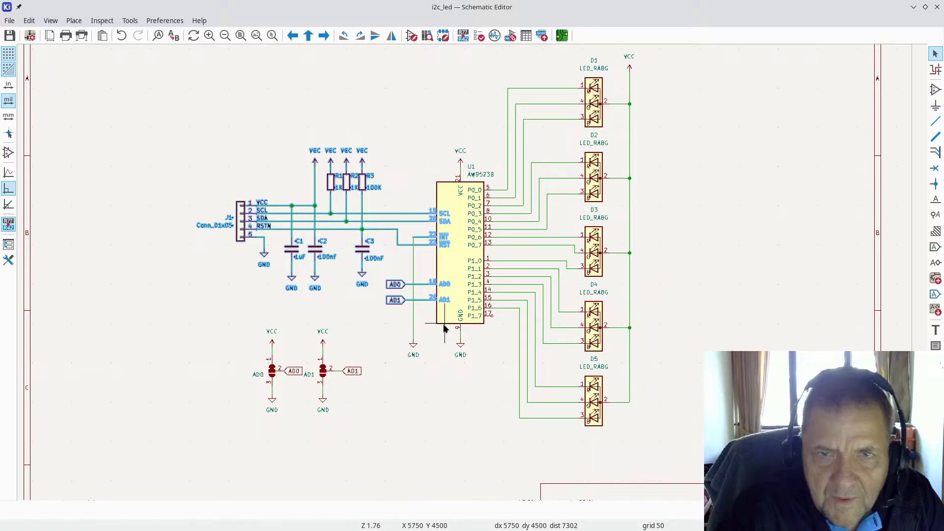
pyautogui.click(429, 195)
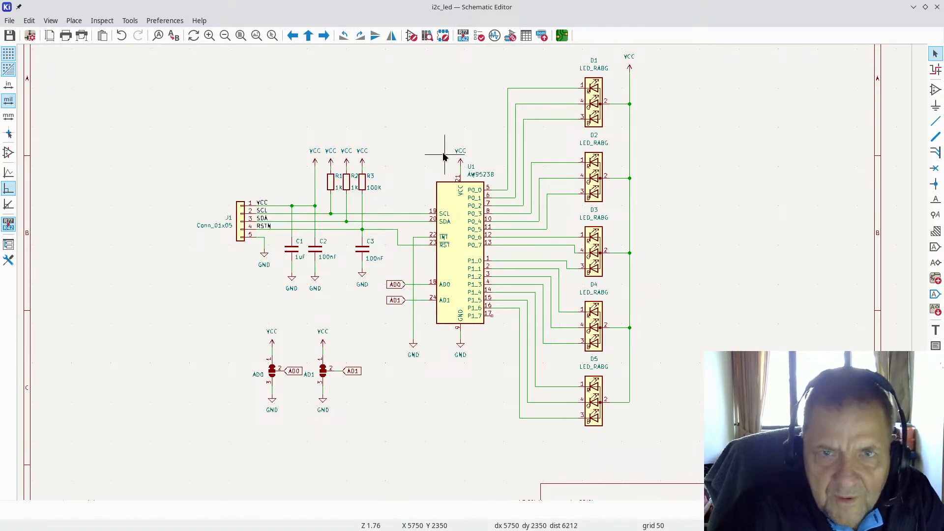
pyautogui.moveTo(445, 142); pyautogui.dragTo(214, 324)
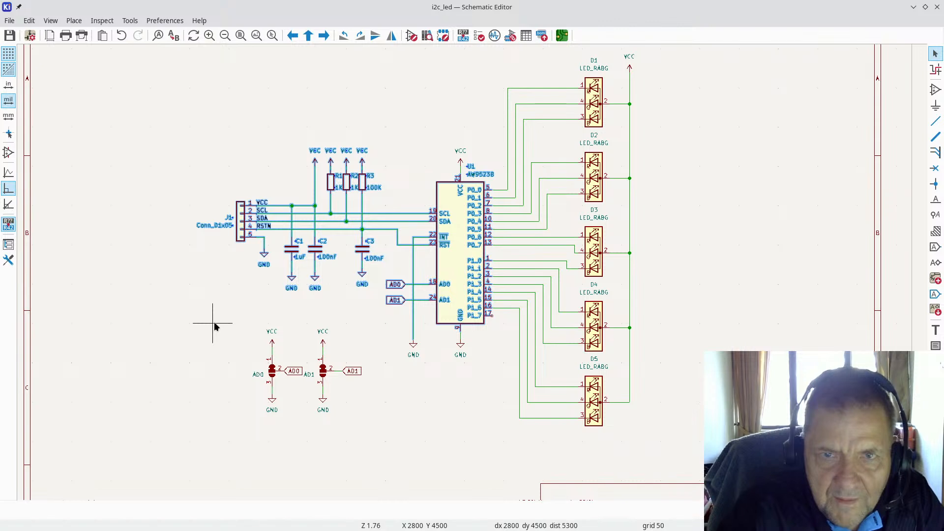
pyautogui.click(215, 326)
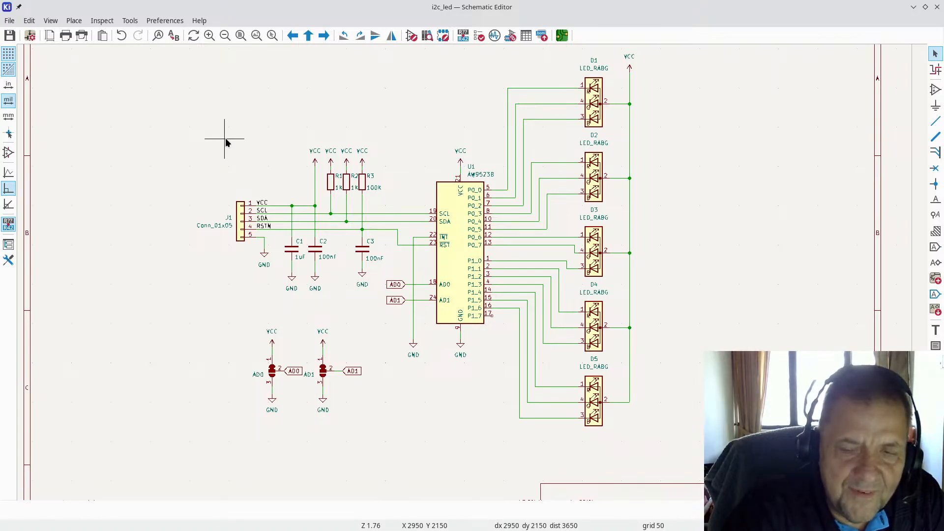
pyautogui.moveTo(225, 139); pyautogui.dragTo(447, 332)
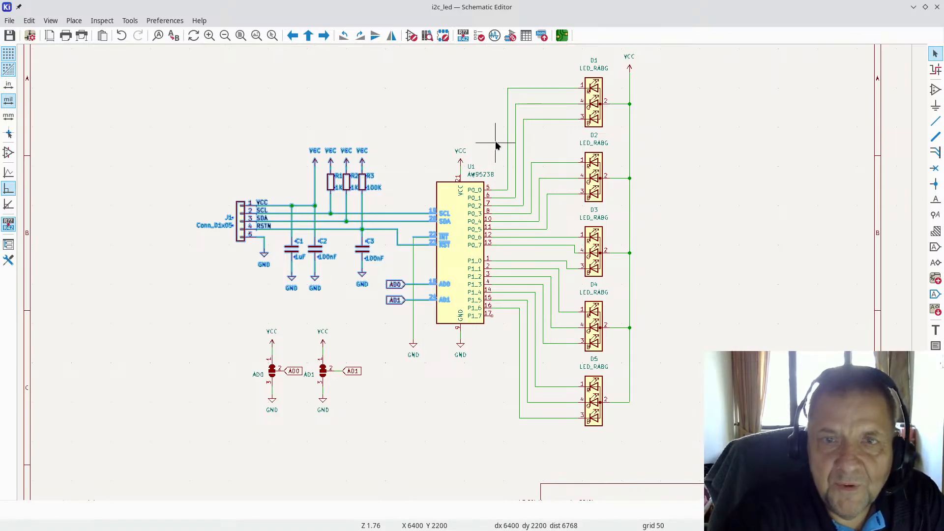
pyautogui.click(445, 120)
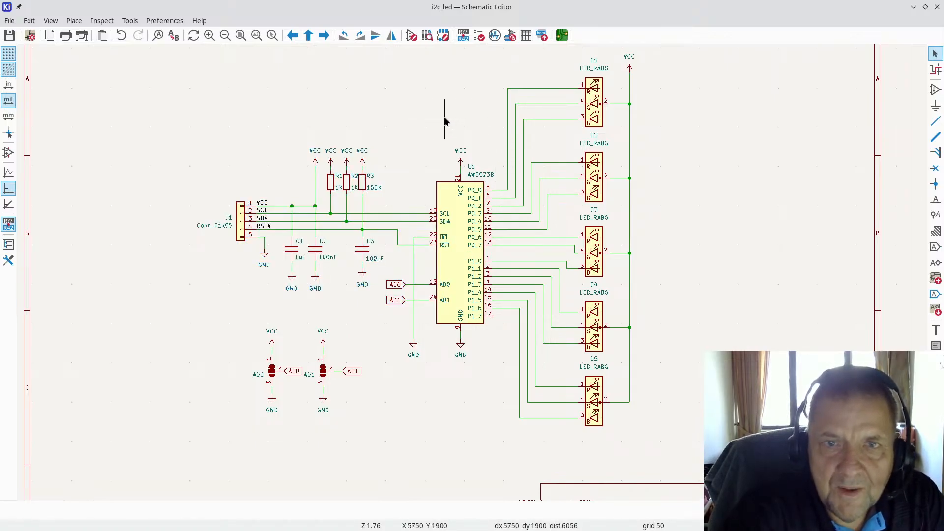
pyautogui.moveTo(448, 118); pyautogui.dragTo(234, 342)
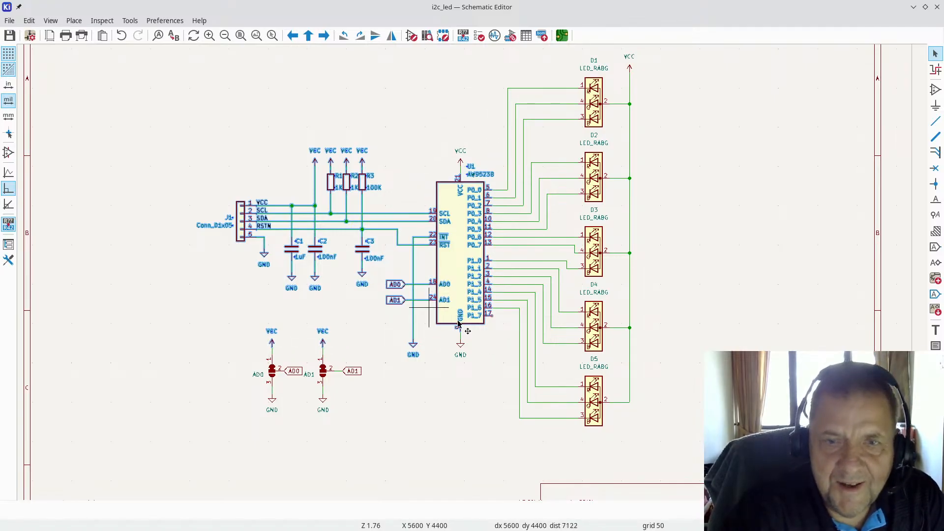
pyautogui.click(819, 151)
pyautogui.moveTo(812, 147); pyautogui.dragTo(709, 227)
pyautogui.moveTo(685, 136); pyautogui.dragTo(821, 283)
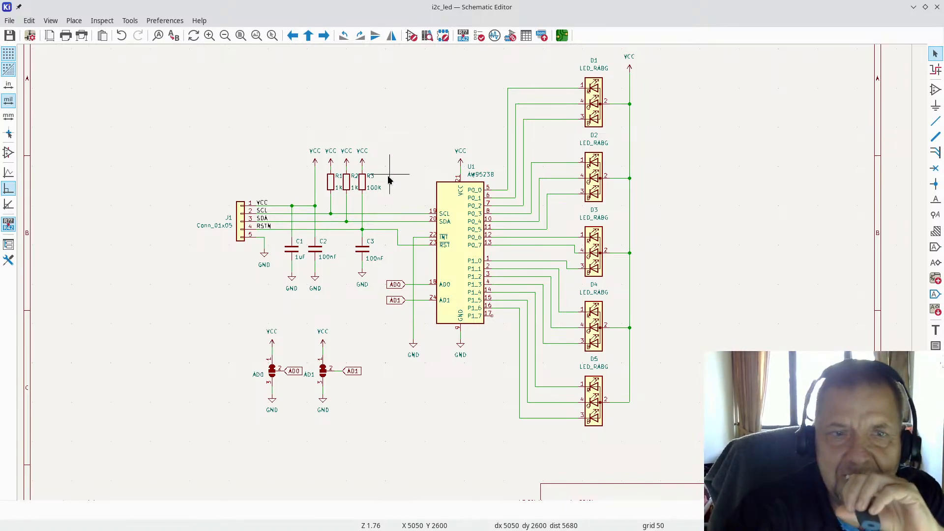
# Build up a combined selection of R3, R2, R1, U1 and the SCL wire between them, and clear it
pyautogui.click(364, 186)
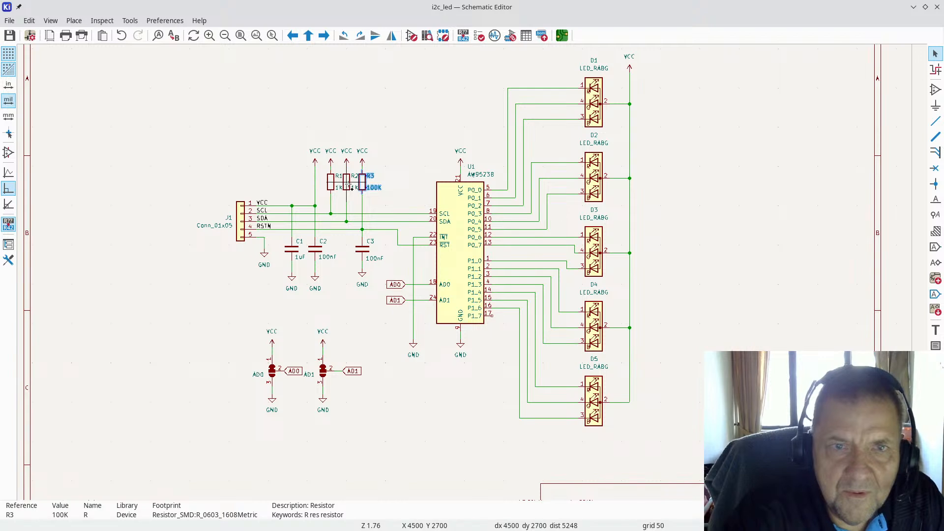
pyautogui.keyDown('shift'); pyautogui.click(347, 183); pyautogui.keyUp('shift')
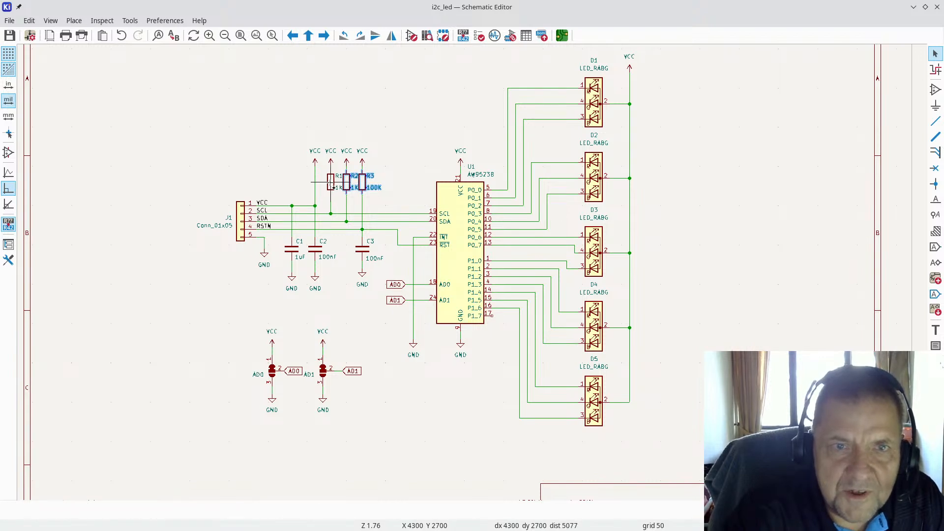
pyautogui.keyDown('shift'); pyautogui.click(331, 182); pyautogui.keyUp('shift')
pyautogui.keyDown('shift'); pyautogui.click(407, 214); pyautogui.keyUp('shift')
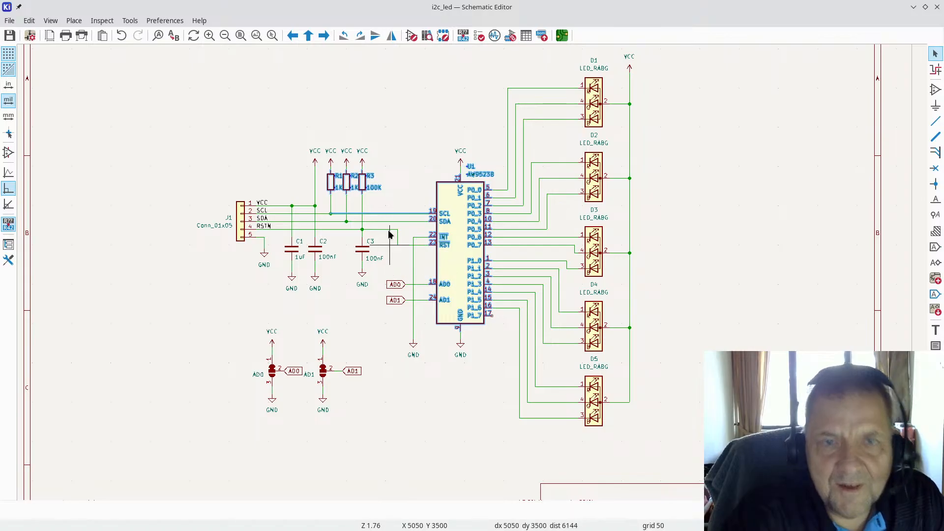
pyautogui.click(400, 205)
# Return to the board layout, clear the cross-selected R1, R2, R3 and U1, and examine the routing around U1
pyautogui.scroll(-2, 406, 199)
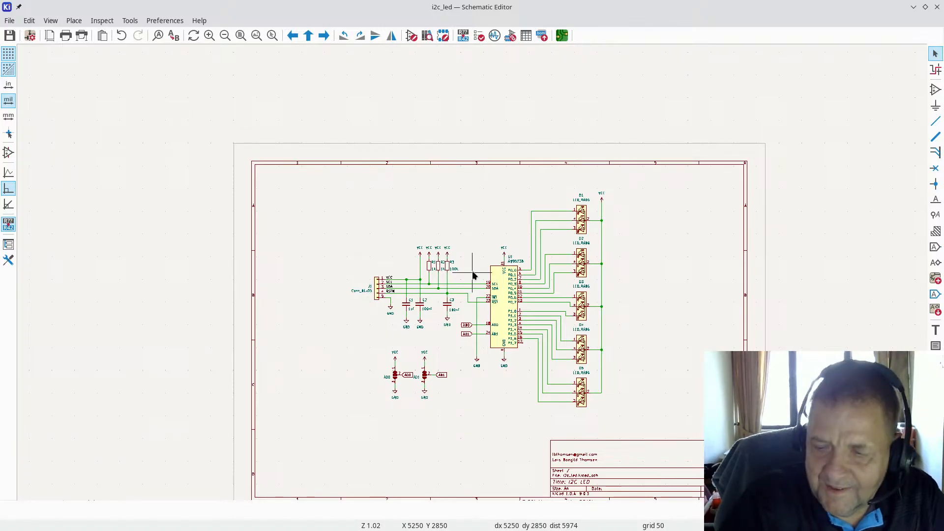
pyautogui.press('Home')
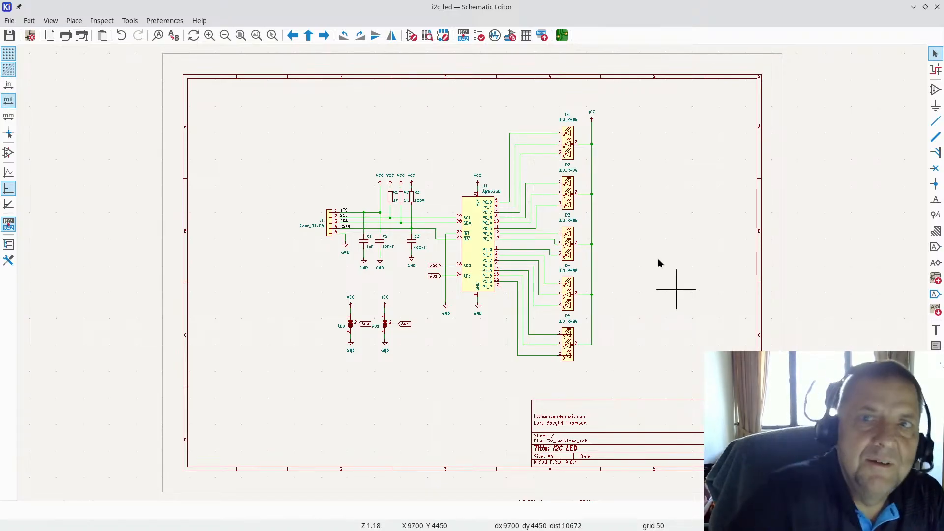
pyautogui.click(568, 37)
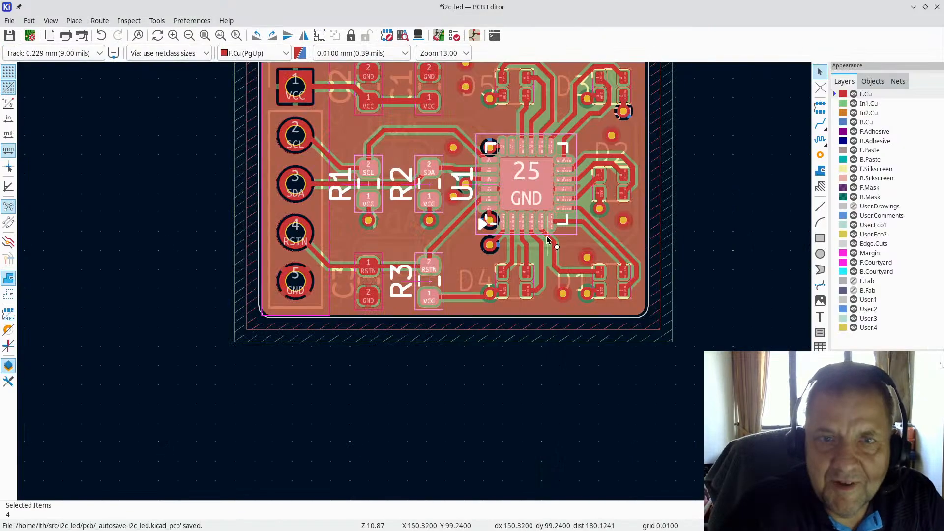
pyautogui.click(643, 292)
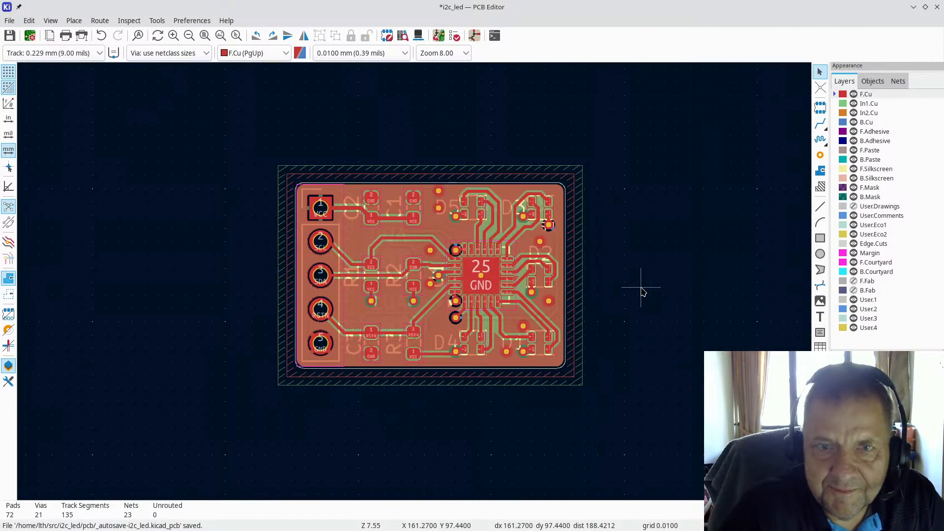
pyautogui.scroll(3, 414, 286)
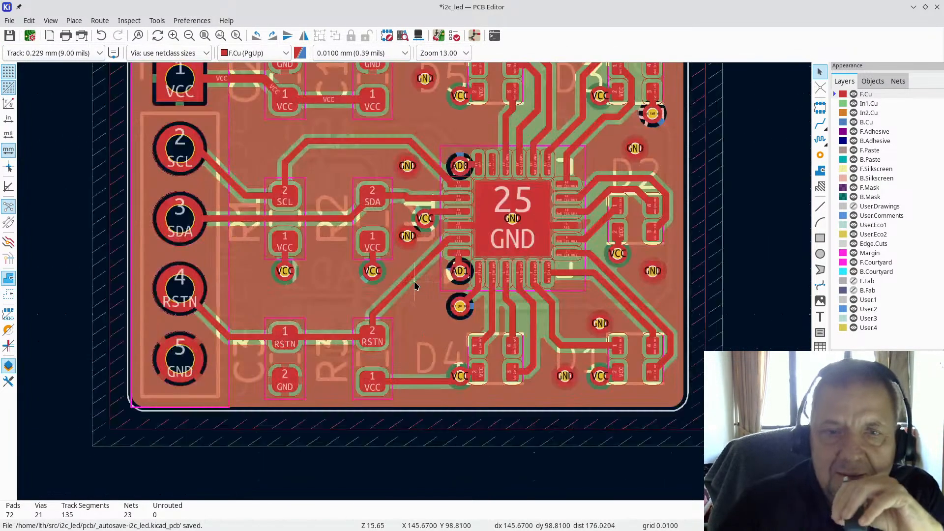
pyautogui.scroll(-2, 415, 285)
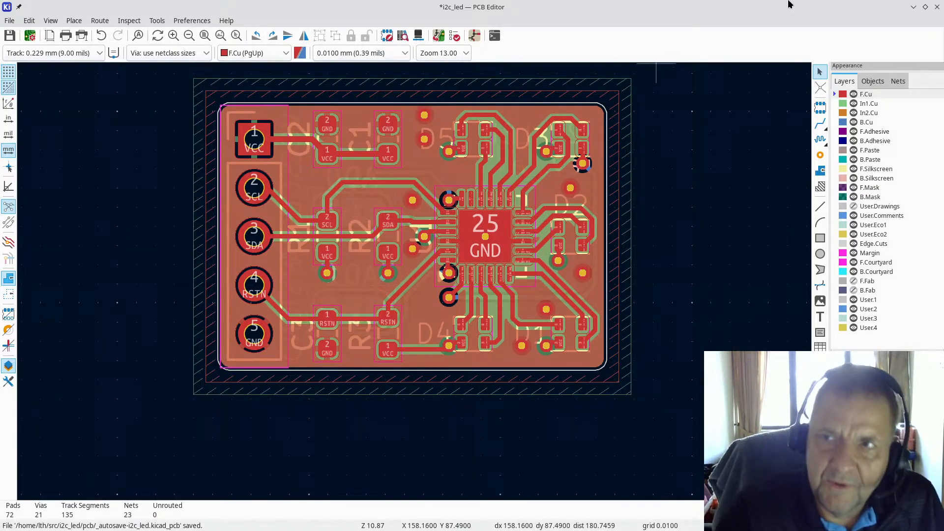
# Close the PCB Editor, saving the changes to i2c_led.kicad_pcb, and close the Schematic Editor
pyautogui.click(940, 8)
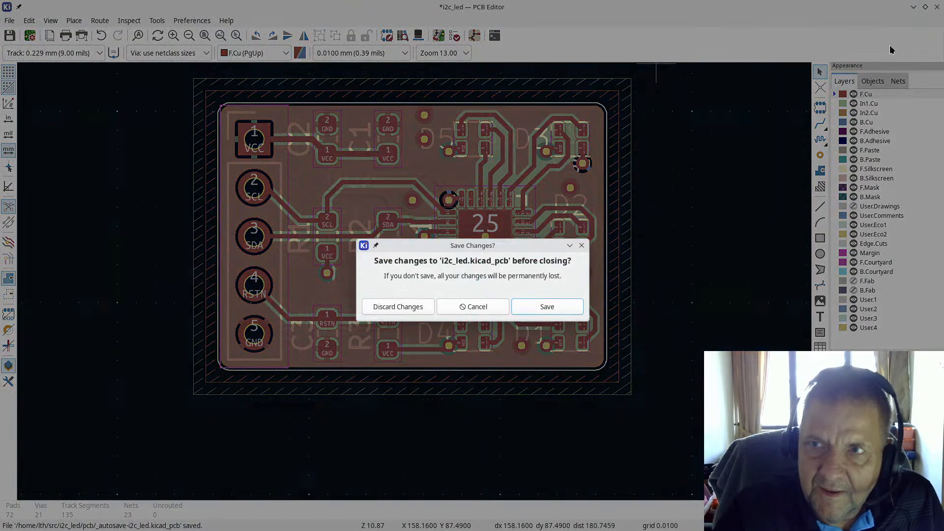
pyautogui.click(550, 307)
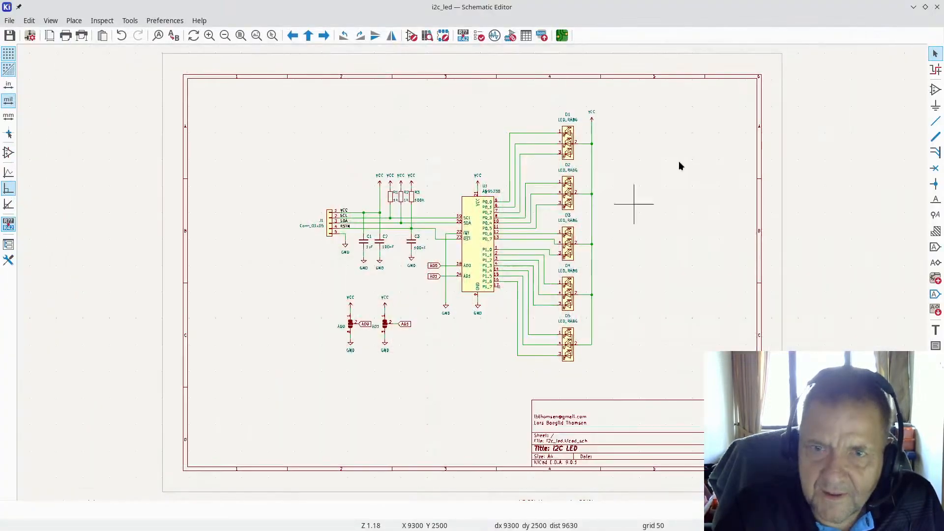
pyautogui.click(938, 7)
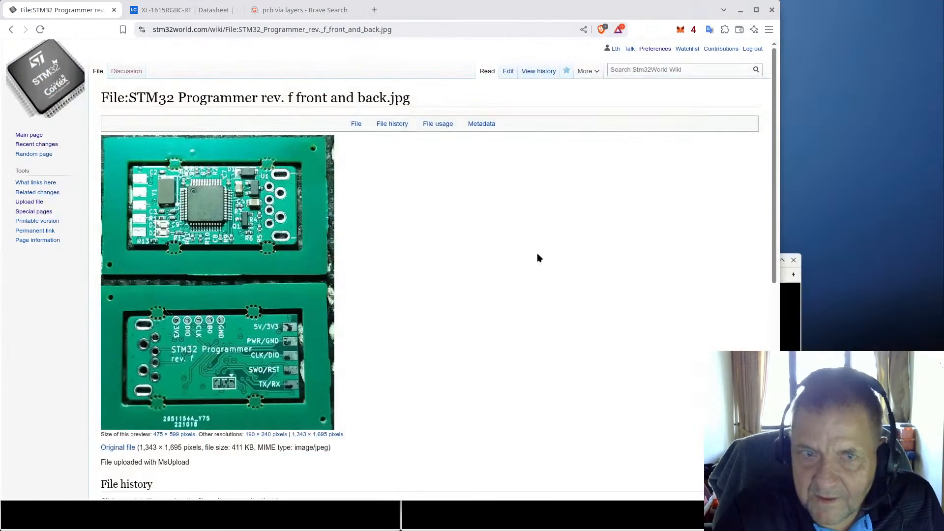
# Open the I2C RGB LED Board article from the Stm32World Wiki main page in the browser
pyautogui.click(28, 138)
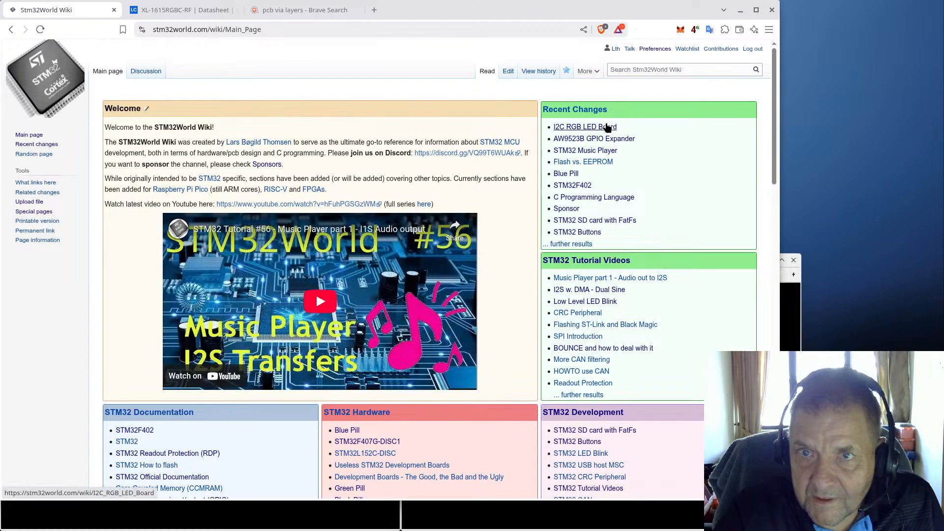
pyautogui.click(606, 128)
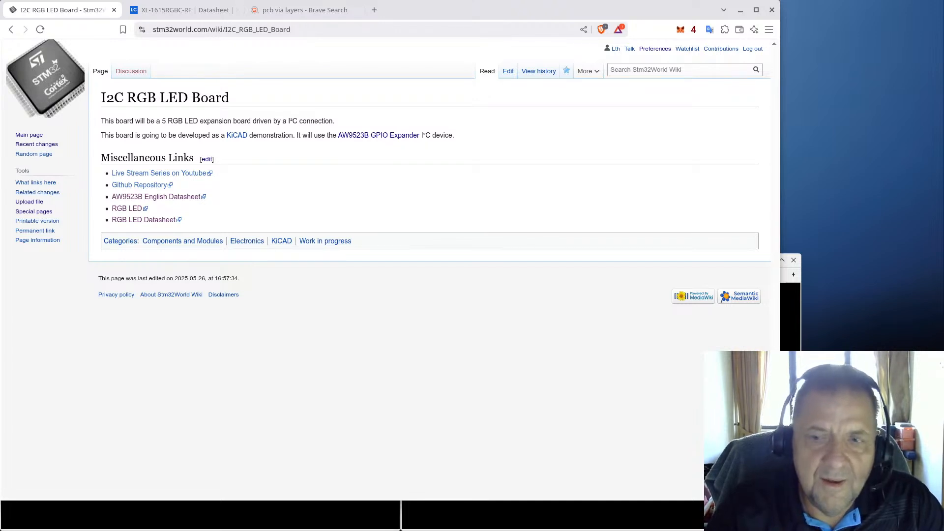
# Switch to the Konsole terminal and highlight the easyeda2kicad --lcsc_id C965840 --3d command together with its output
pyautogui.click(400, 529)
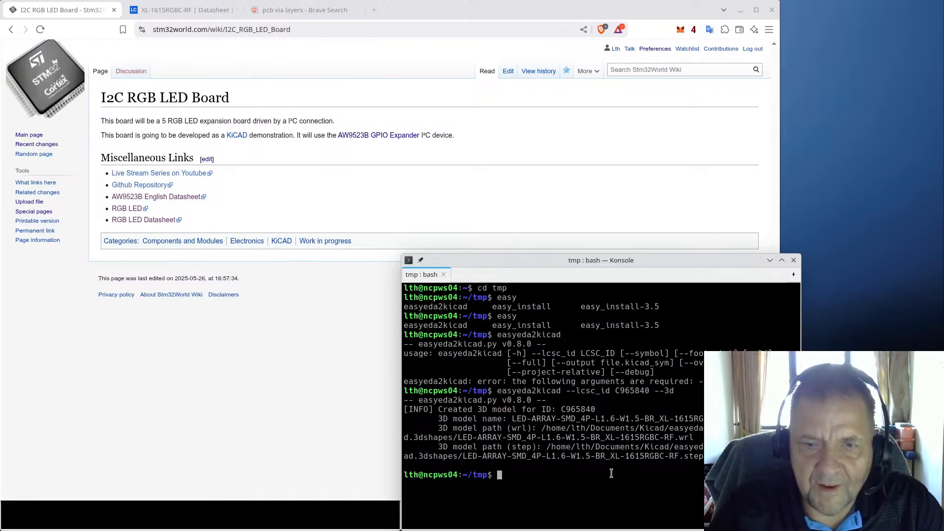
pyautogui.moveTo(614, 477); pyautogui.dragTo(411, 335)
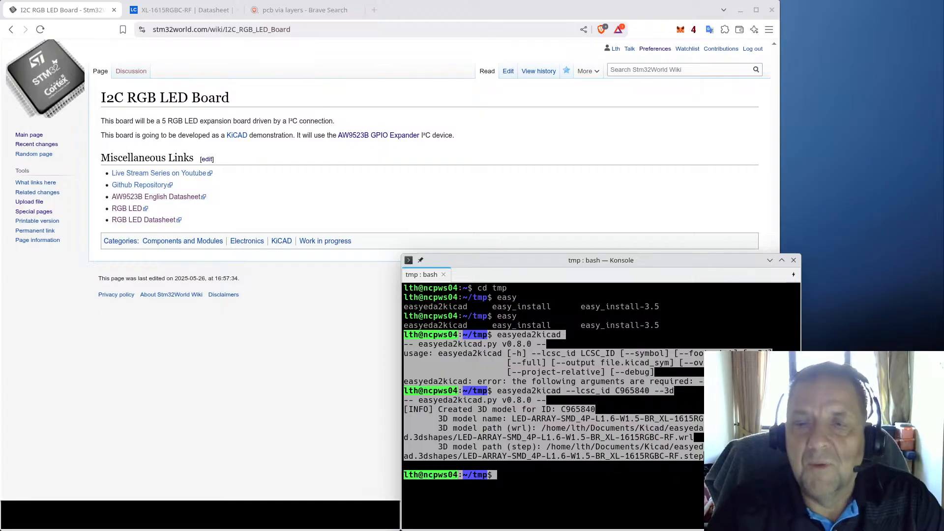
pyautogui.moveTo(704, 456); pyautogui.dragTo(381, 392)
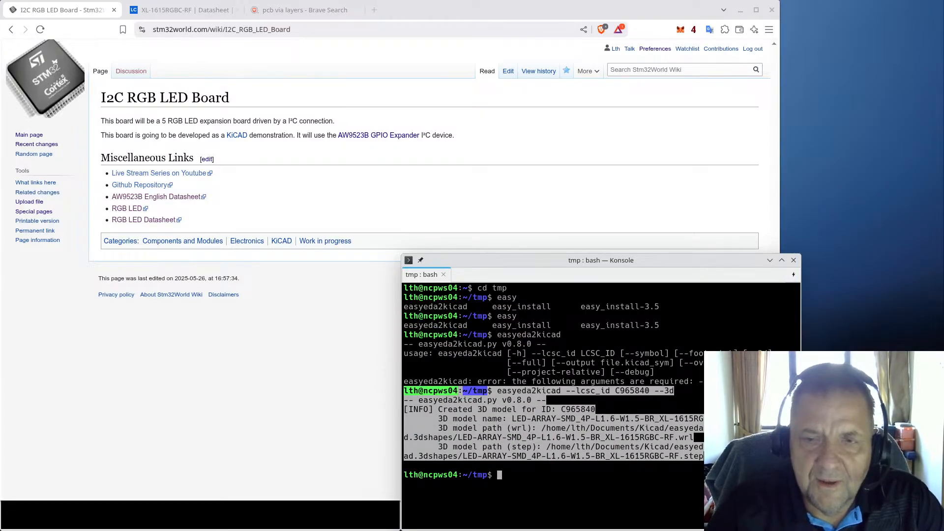
pyautogui.press('Escape')
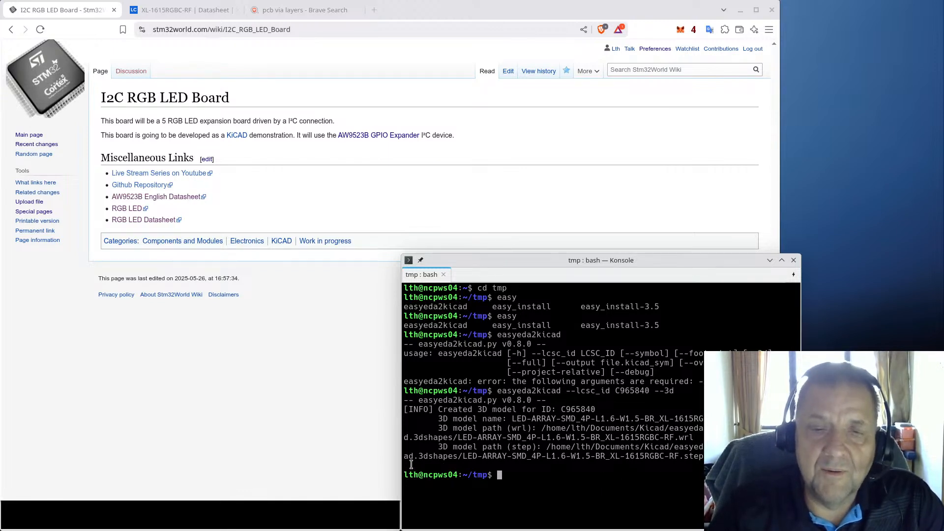
pyautogui.moveTo(411, 465); pyautogui.dragTo(403, 387)
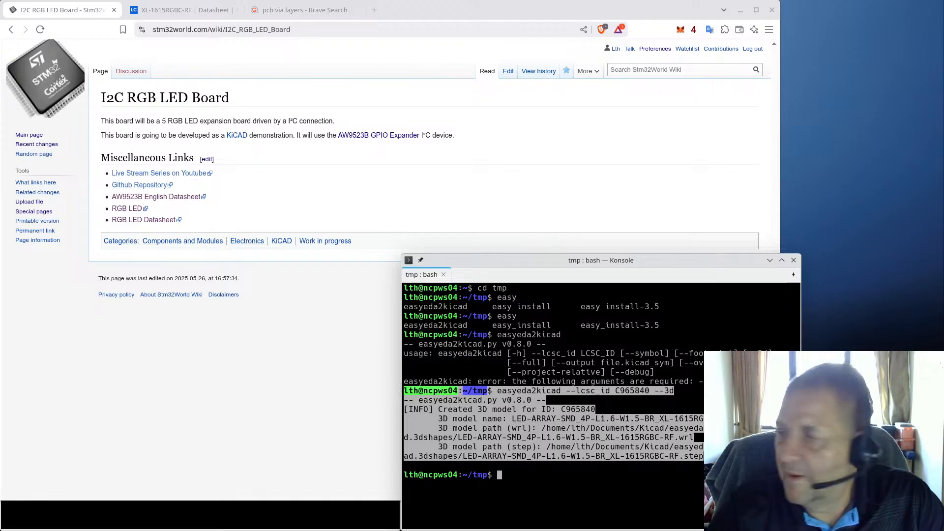